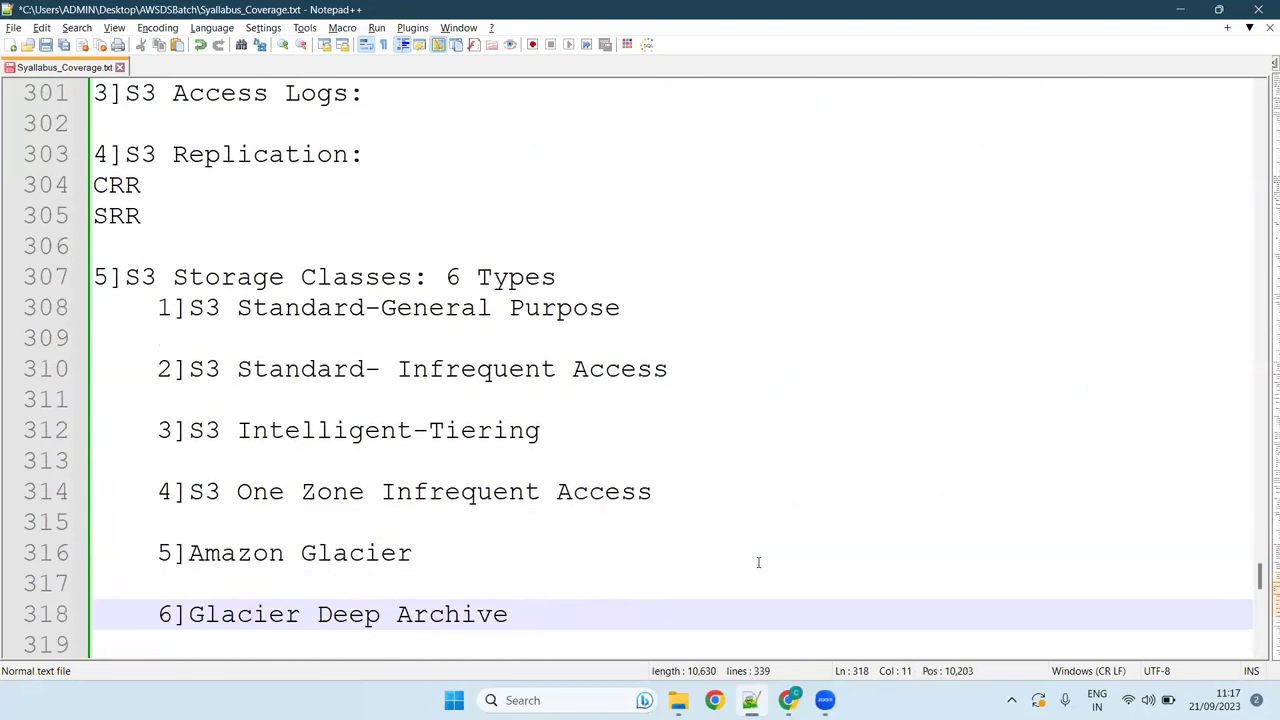
# - Read through the syllabus notes on the S3 storage classes, S3 Object Lock and Glacier Vault Lock
pyautogui.press('Down')
pyautogui.press('Down')
pyautogui.press('Down')
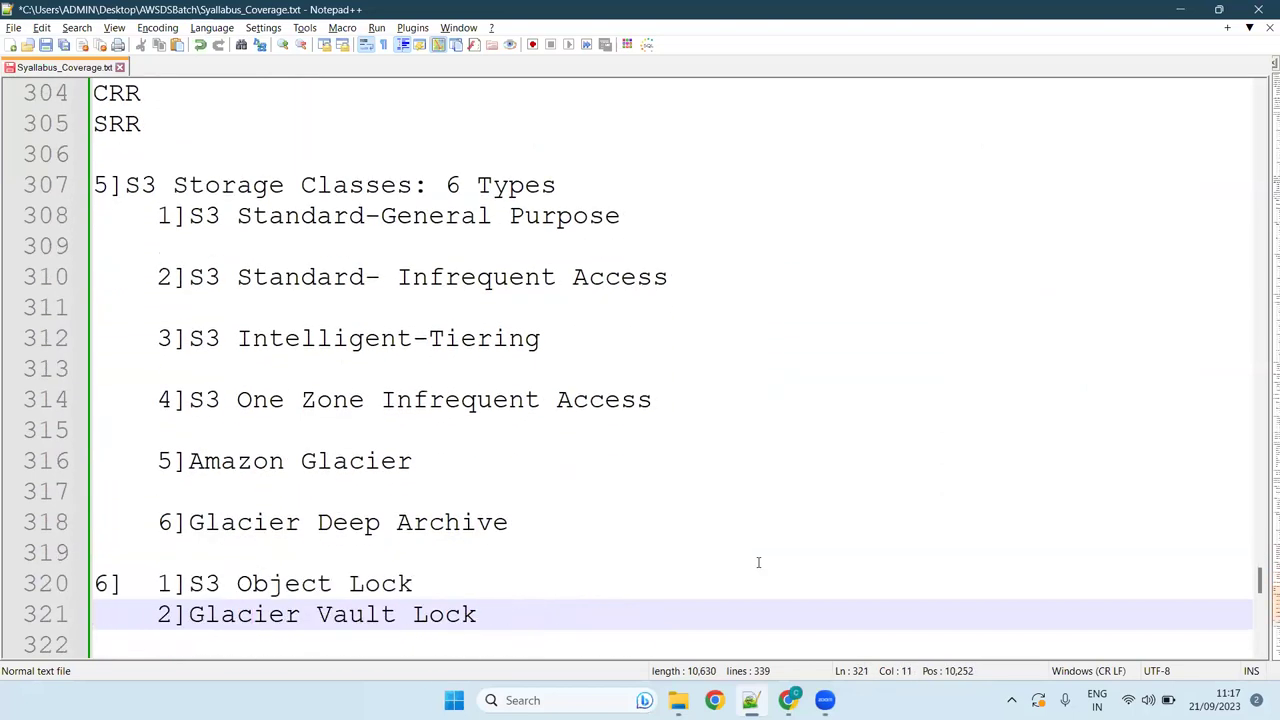
pyautogui.press('Up')
pyautogui.press('Left')
pyautogui.press('Left')
pyautogui.press('Right')
pyautogui.press('End')
pyautogui.press('Down')
pyautogui.press('Down')
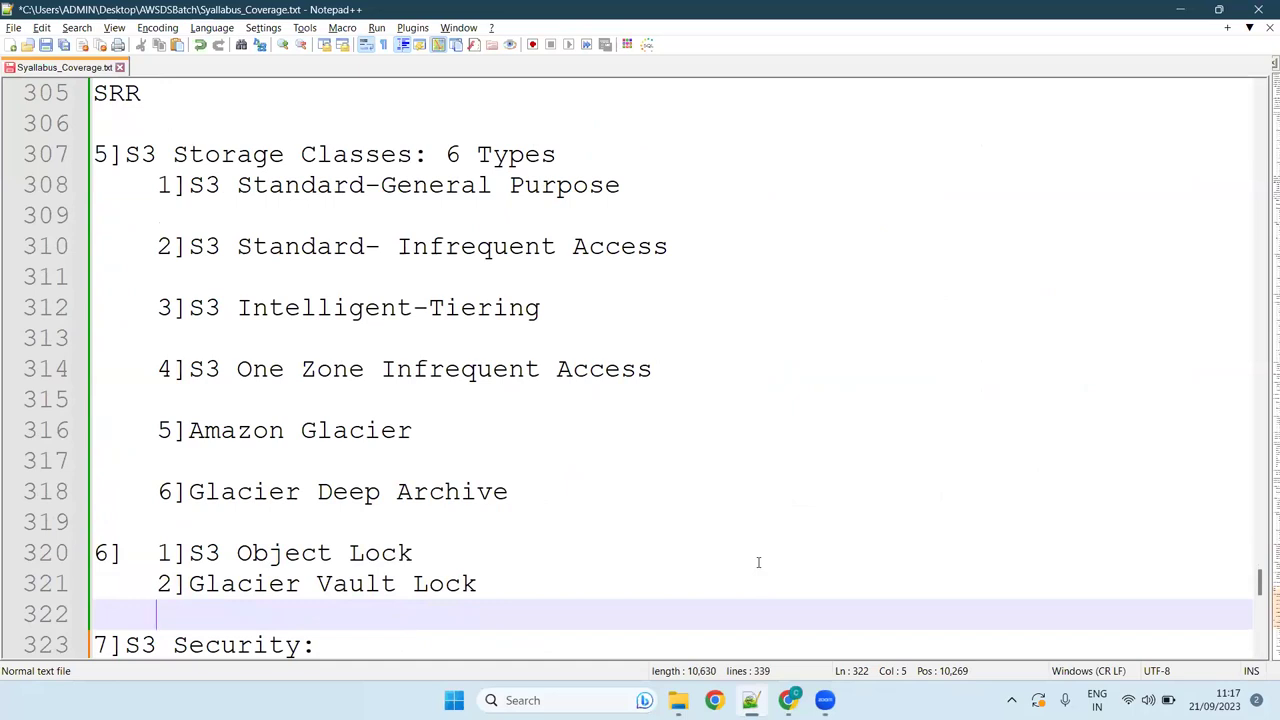
pyautogui.press('Down')
pyautogui.press('Down')
pyautogui.press('Down')
pyautogui.press('Down')
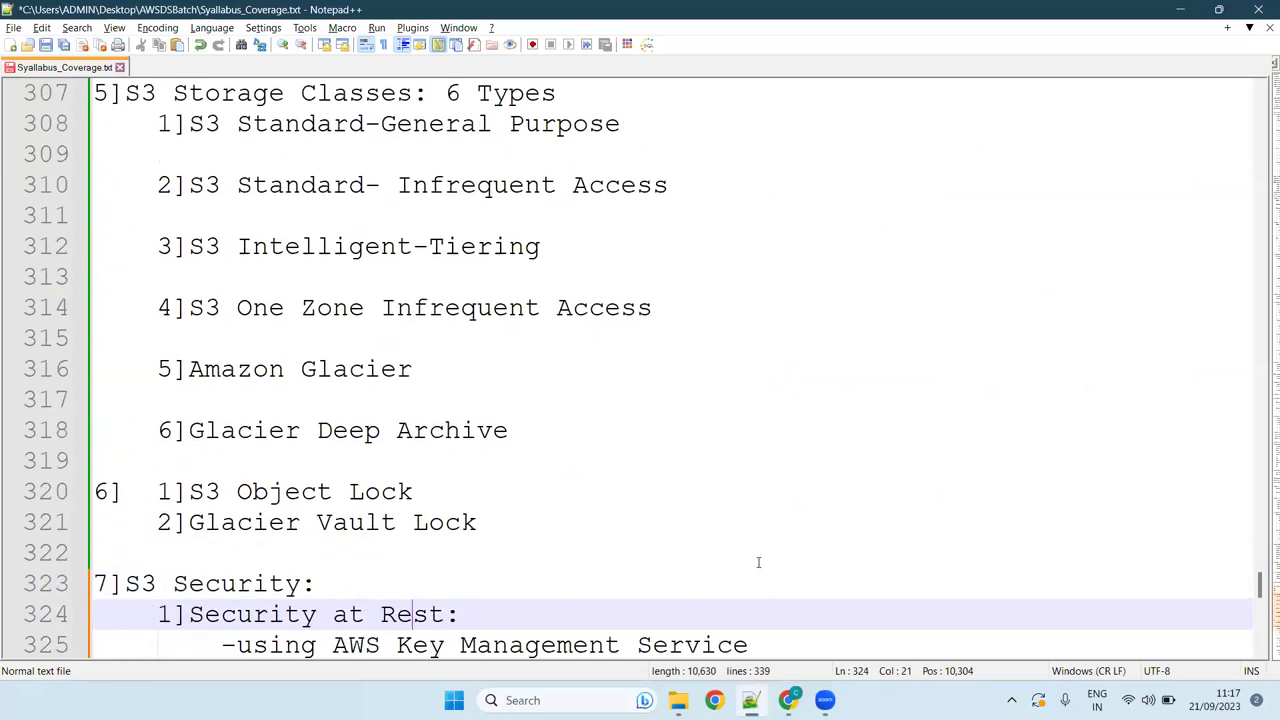
# - Read the S3 Security notes on security at rest, security in transit, bucket policies and access control lists
pyautogui.press('Down')
pyautogui.press('Down')
pyautogui.press('Down')
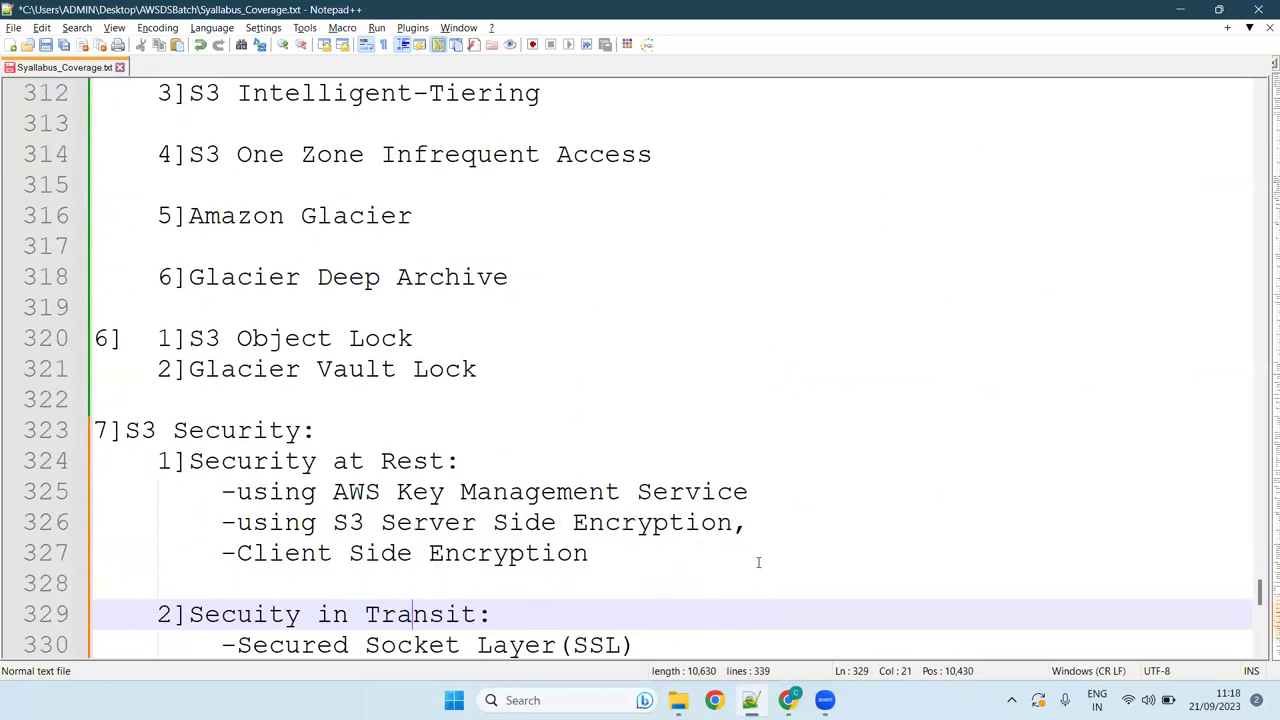
pyautogui.press('Down')
pyautogui.press('Down')
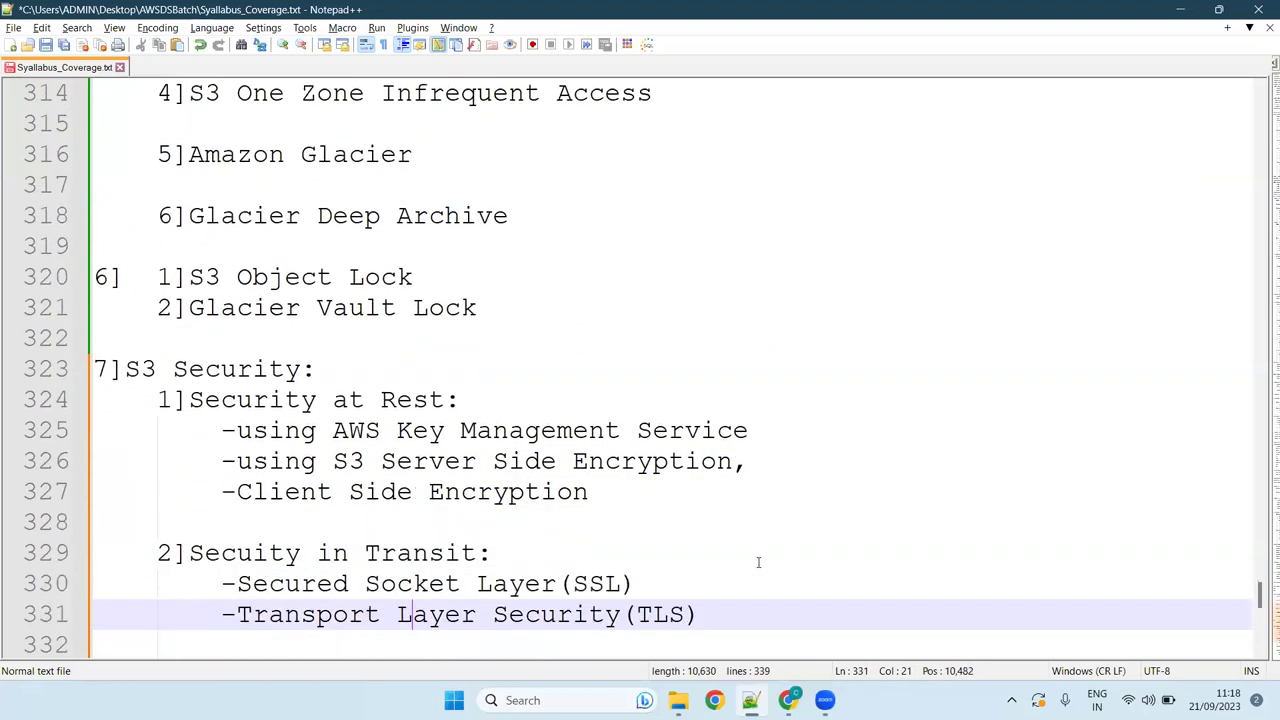
pyautogui.press('Down')
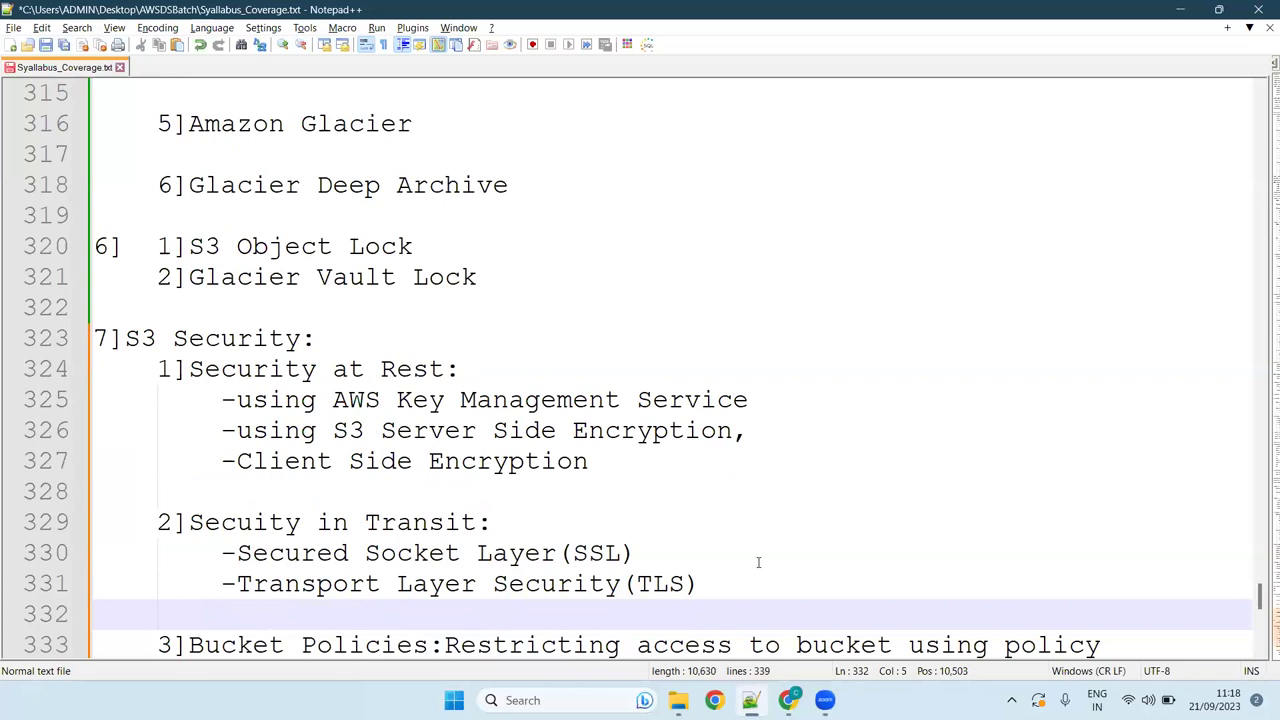
pyautogui.press('Down')
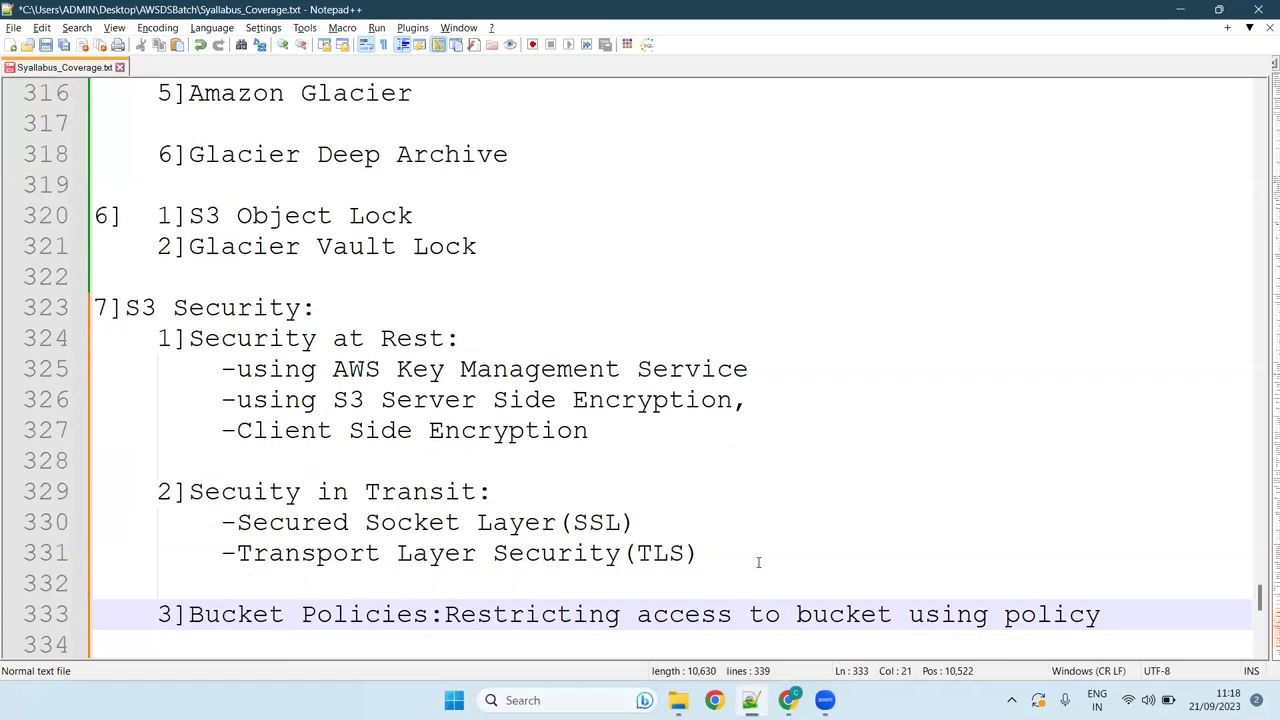
pyautogui.press('Right')
pyautogui.press('Right')
pyautogui.press('Down')
pyautogui.press('Down')
pyautogui.press('Down')
pyautogui.press('Down')
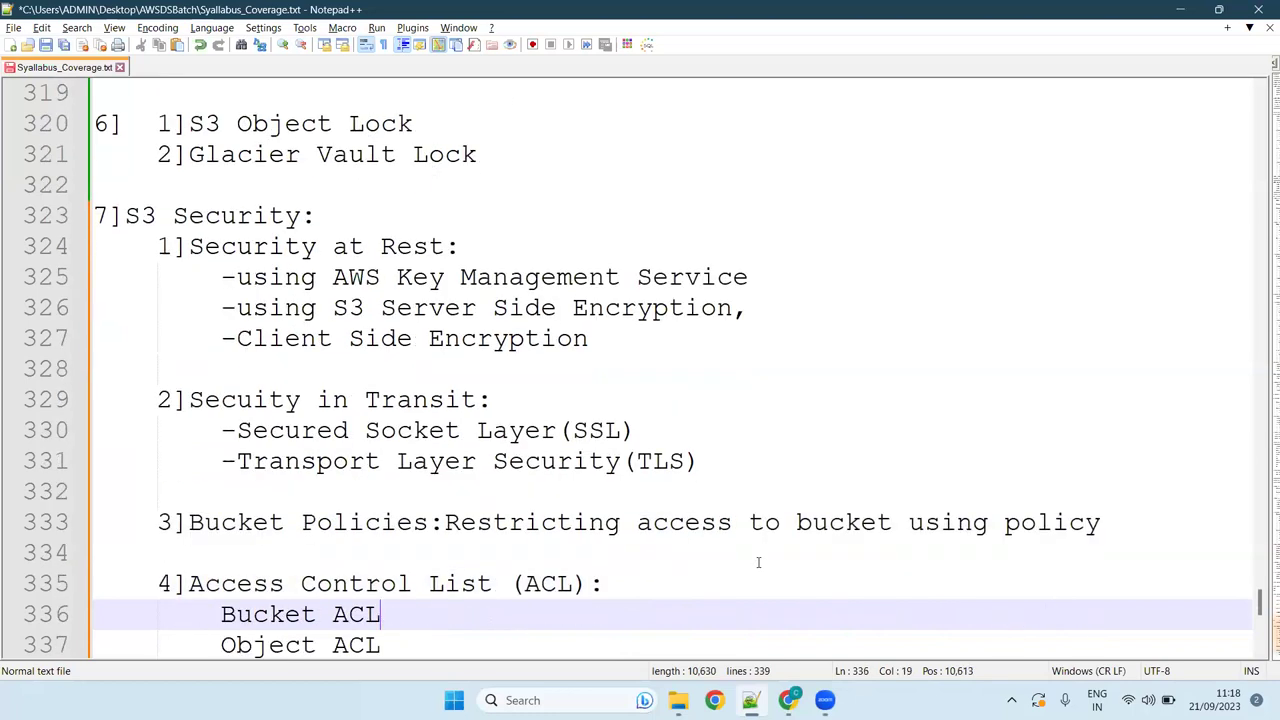
pyautogui.press('Down')
pyautogui.press('Down')
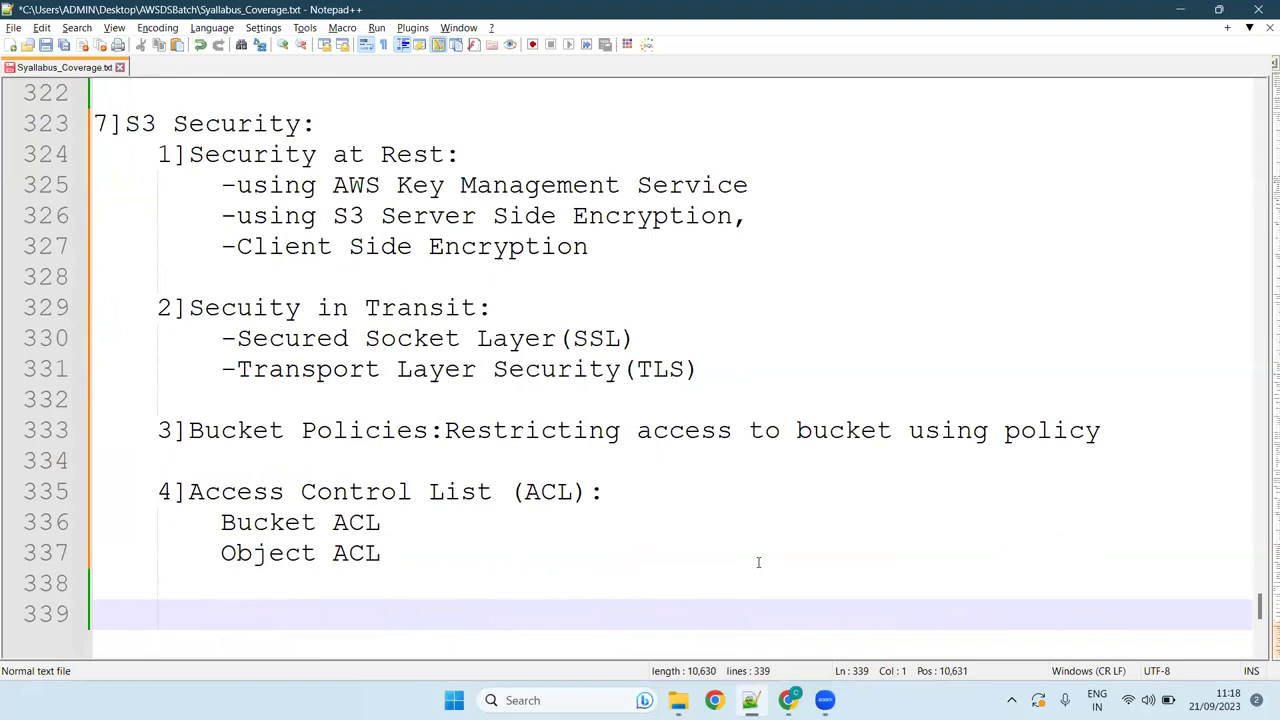
# - Go back up through the S3 notes to review the Durability, Versioning, Access Logs and Replication topics
pyautogui.press('Up')
pyautogui.press('Up')
pyautogui.press('Up')
pyautogui.press('Up')
pyautogui.press('Up')
pyautogui.press('Up')
pyautogui.press('Up')
pyautogui.press('Up')
pyautogui.press('Up')
pyautogui.press('Up')
pyautogui.press('Up')
pyautogui.press('Up')
pyautogui.press('Up')
pyautogui.press('Up')
pyautogui.press('Up')
pyautogui.press('Up')
pyautogui.press('Up')
pyautogui.press('Up')
pyautogui.press('Up')
pyautogui.press('Up')
pyautogui.press('Up')
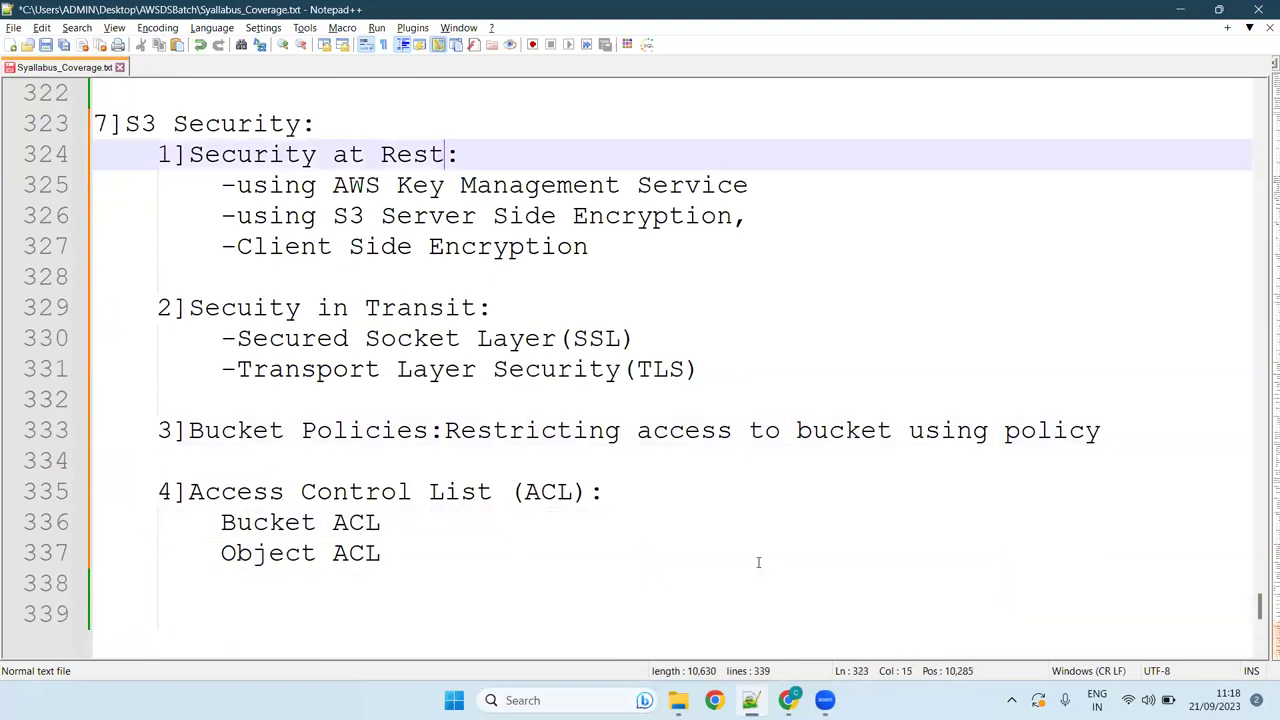
pyautogui.press('Up')
pyautogui.press('Up')
pyautogui.press('Up')
pyautogui.press('Up')
pyautogui.press('Up')
pyautogui.press('Up')
pyautogui.press('Up')
pyautogui.press('Up')
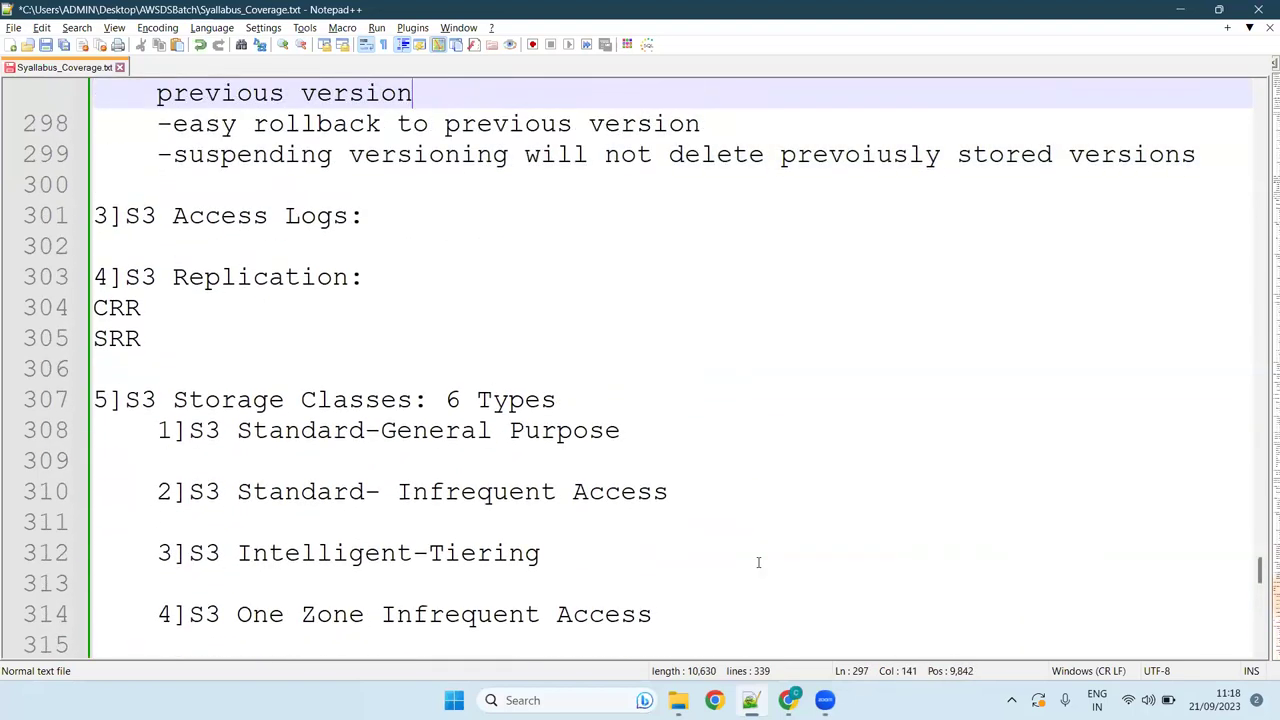
pyautogui.press('Up')
pyautogui.press('Up')
pyautogui.press('Up')
pyautogui.press('Up')
pyautogui.press('Up')
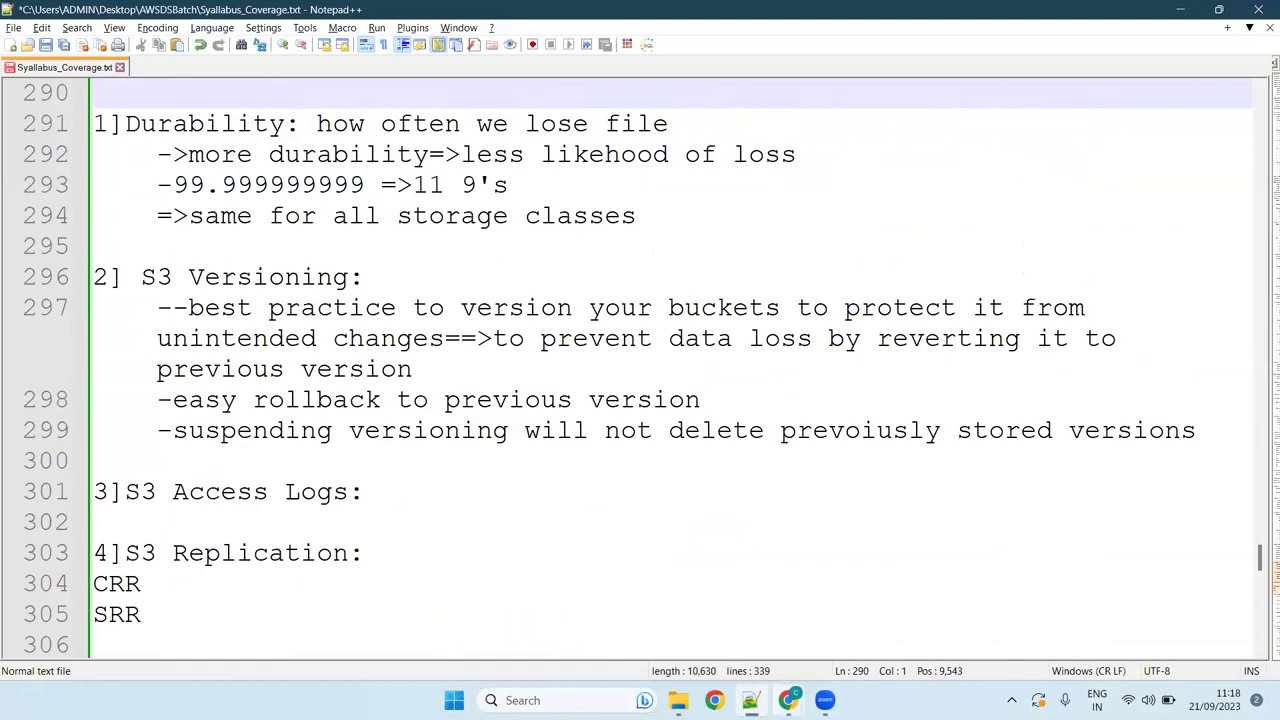
# - Switch to the S3 console in Chrome and open the form for creating a new bucket
pyautogui.moveTo(788, 700)
pyautogui.click(733, 618)
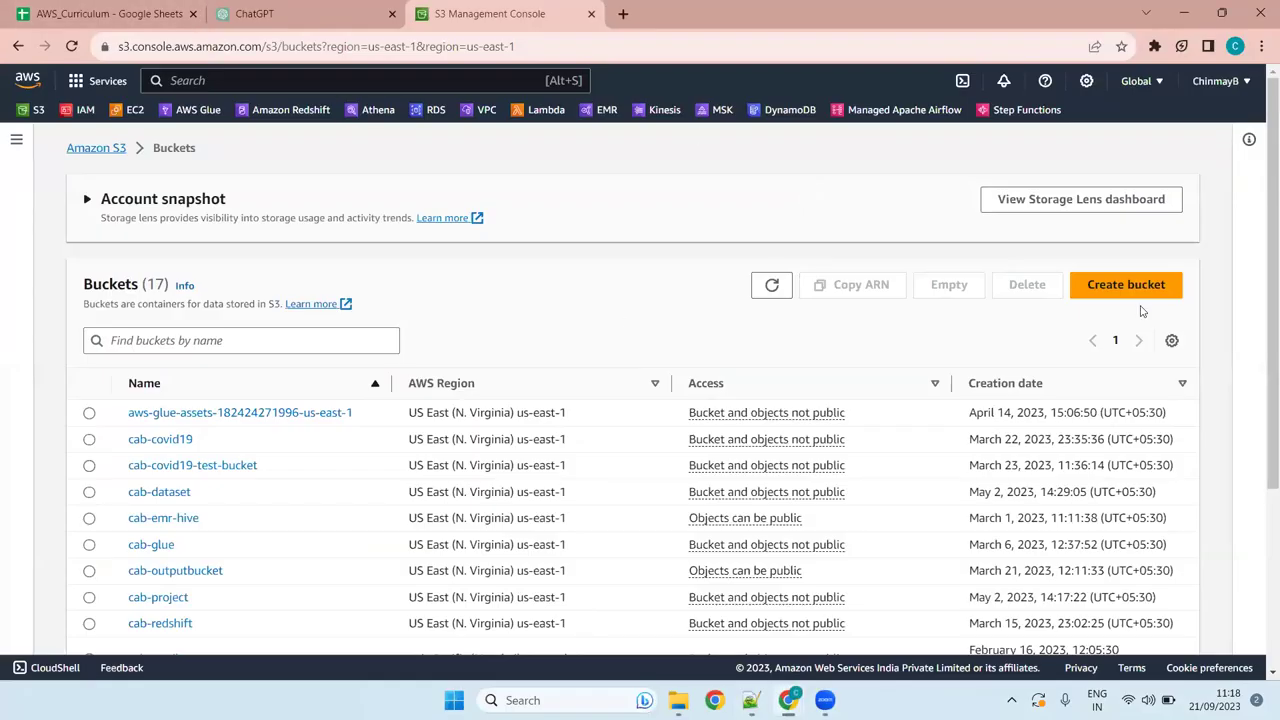
pyautogui.click(1140, 82)
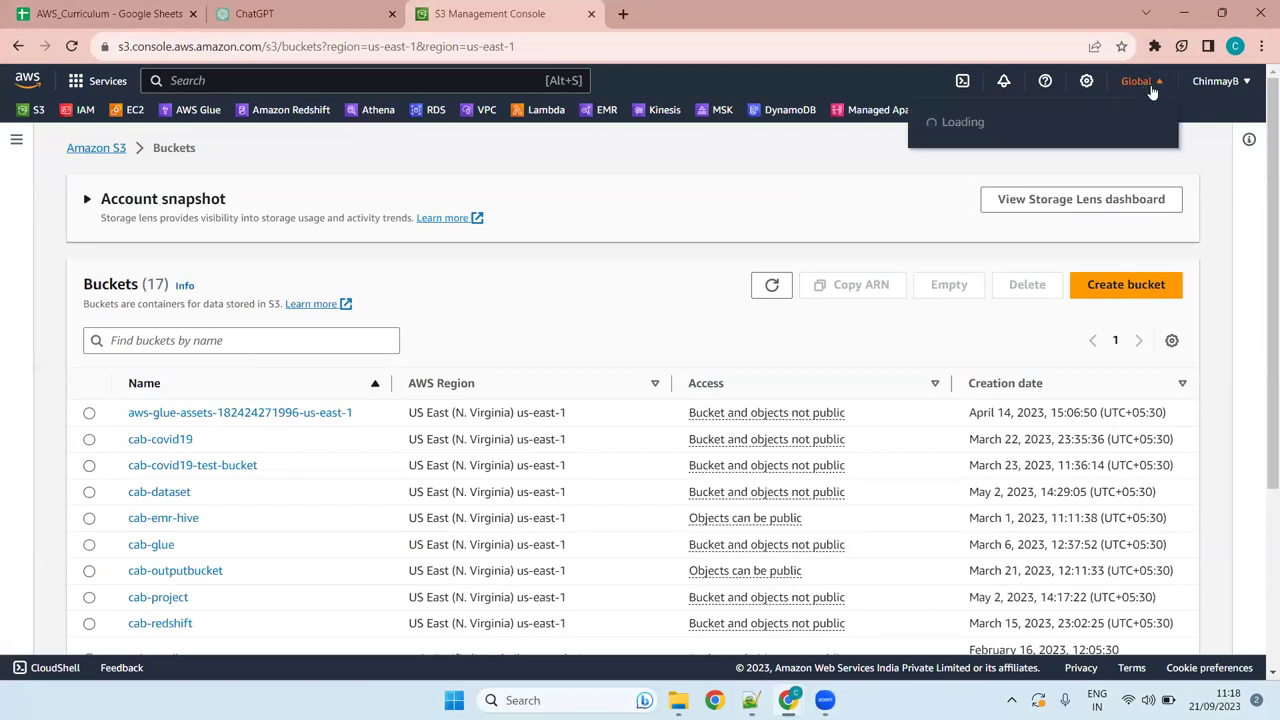
pyautogui.click(1150, 84)
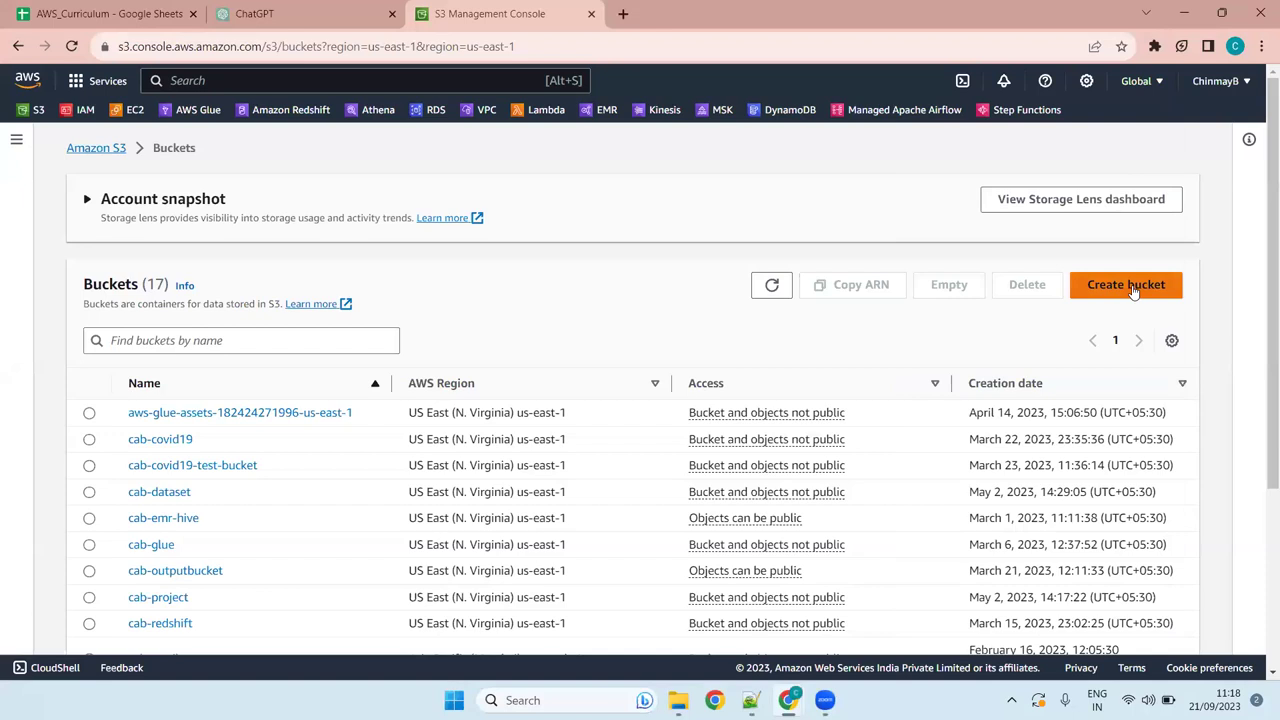
pyautogui.click(1133, 289)
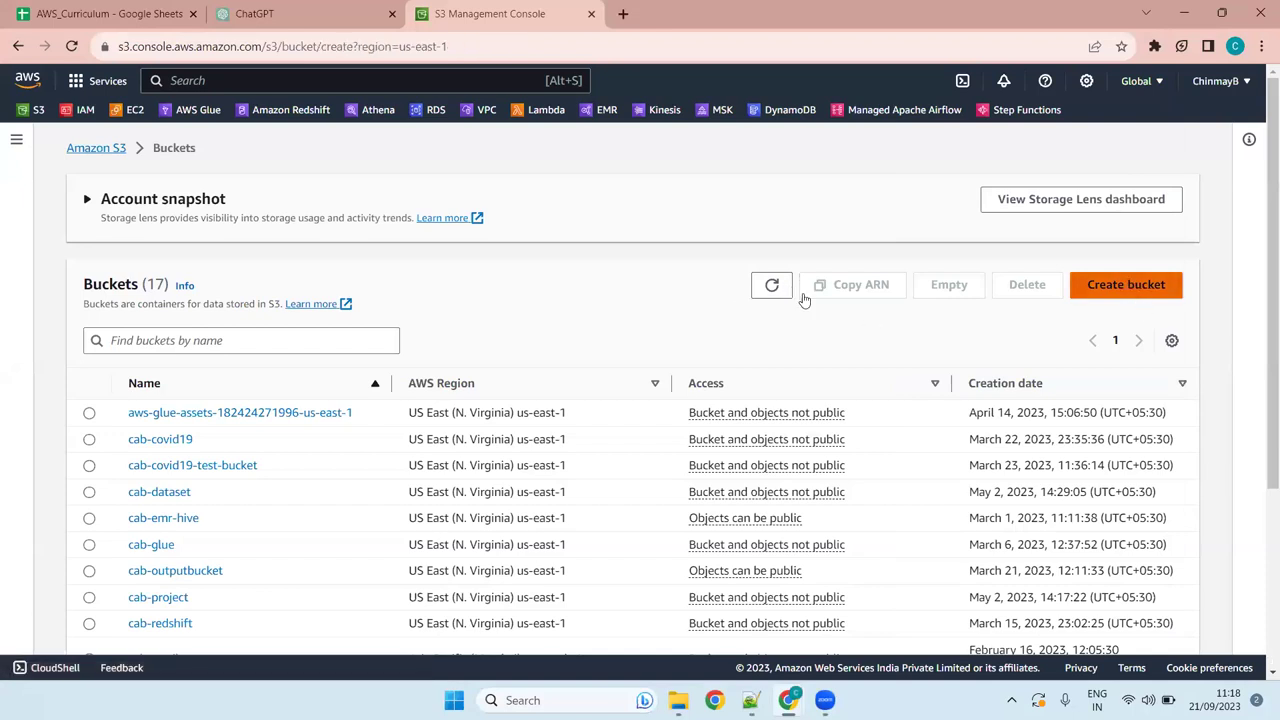
# - Name the new bucket cab-data-science-demo
pyautogui.click(150, 350)
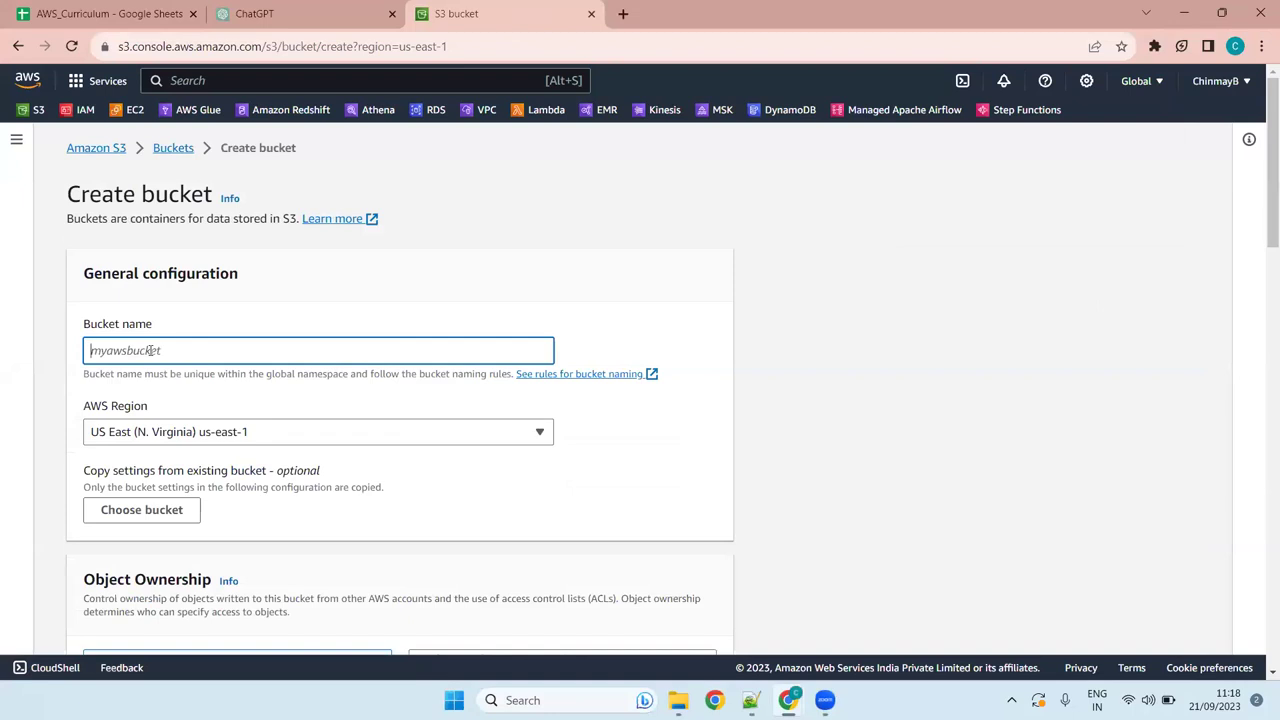
pyautogui.write('cab-data-science')
pyautogui.write('-demo')
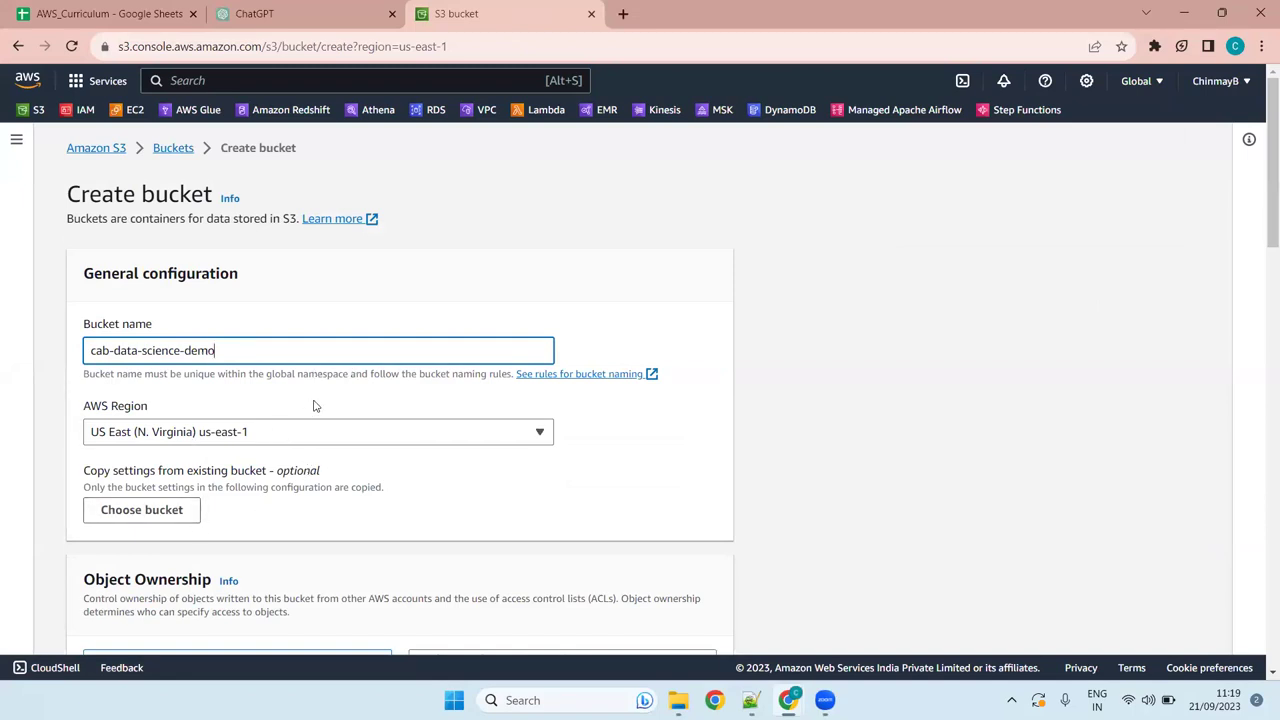
# - Examine the list of existing buckets whose settings can be copied, without choosing one
pyautogui.scroll(-4, 313, 405)
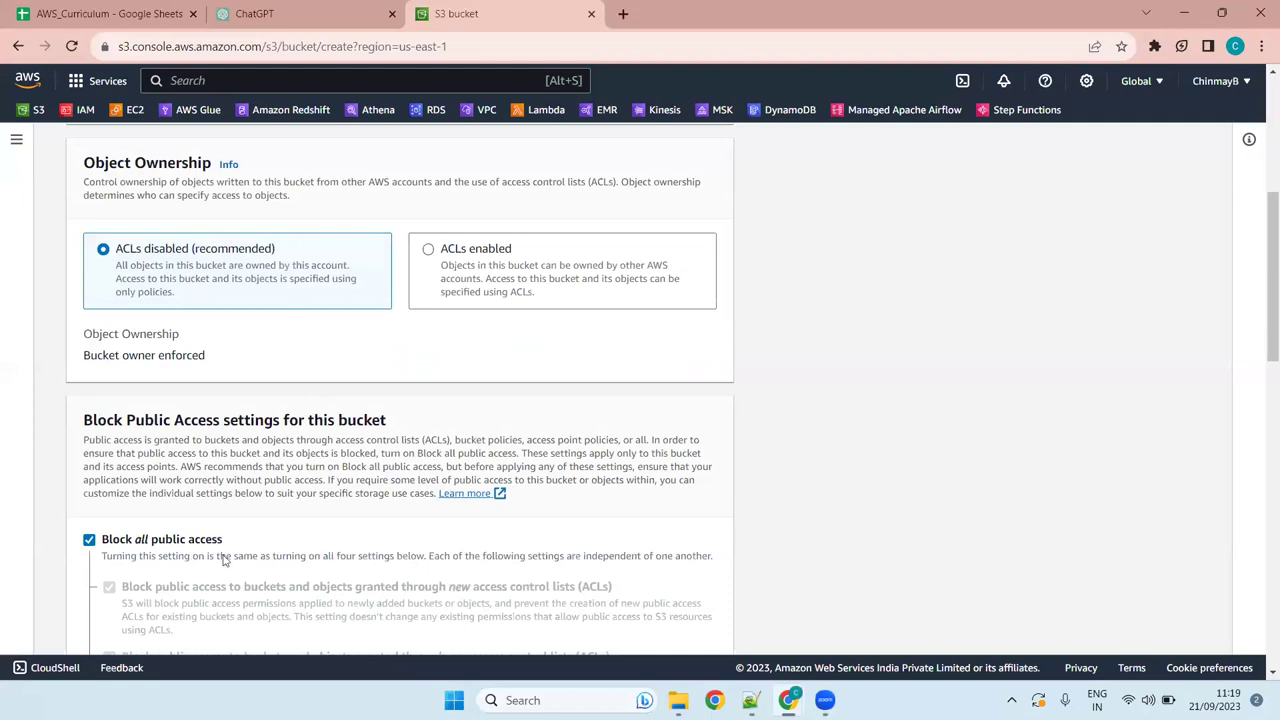
pyautogui.scroll(5, 1186, 522)
pyautogui.moveTo(1261, 200); pyautogui.dragTo(1263, 243)
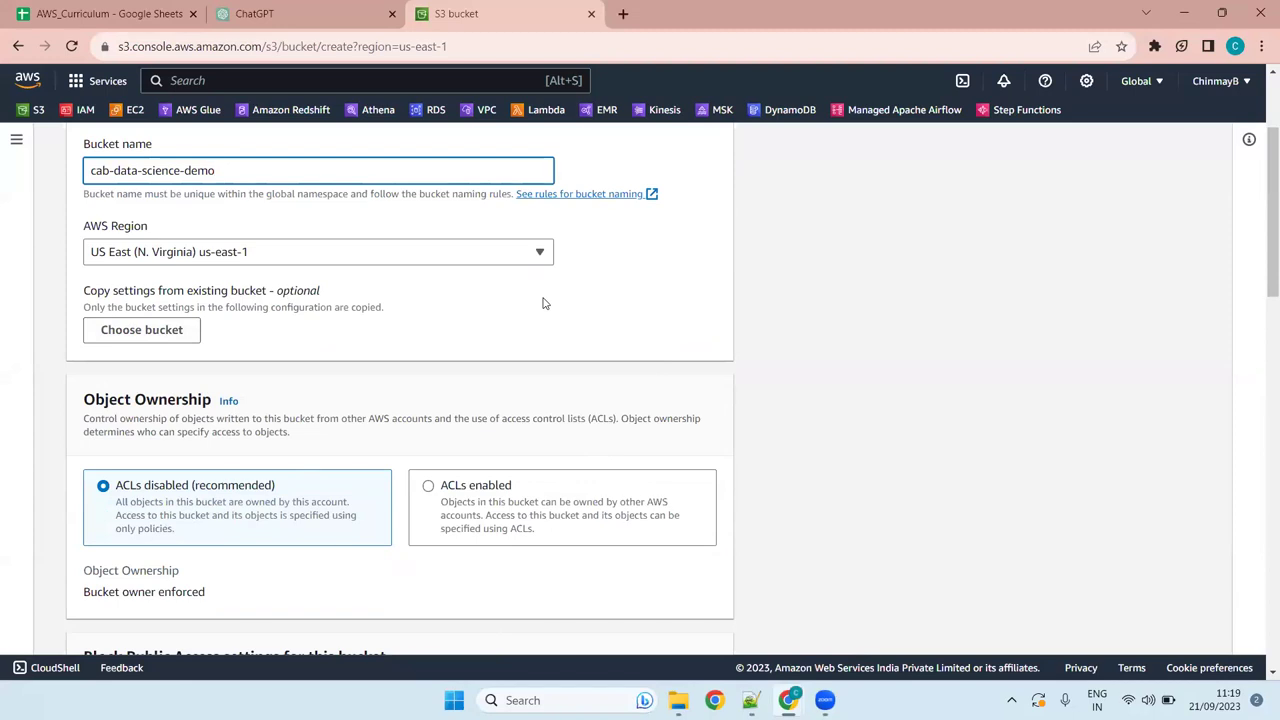
pyautogui.click(172, 336)
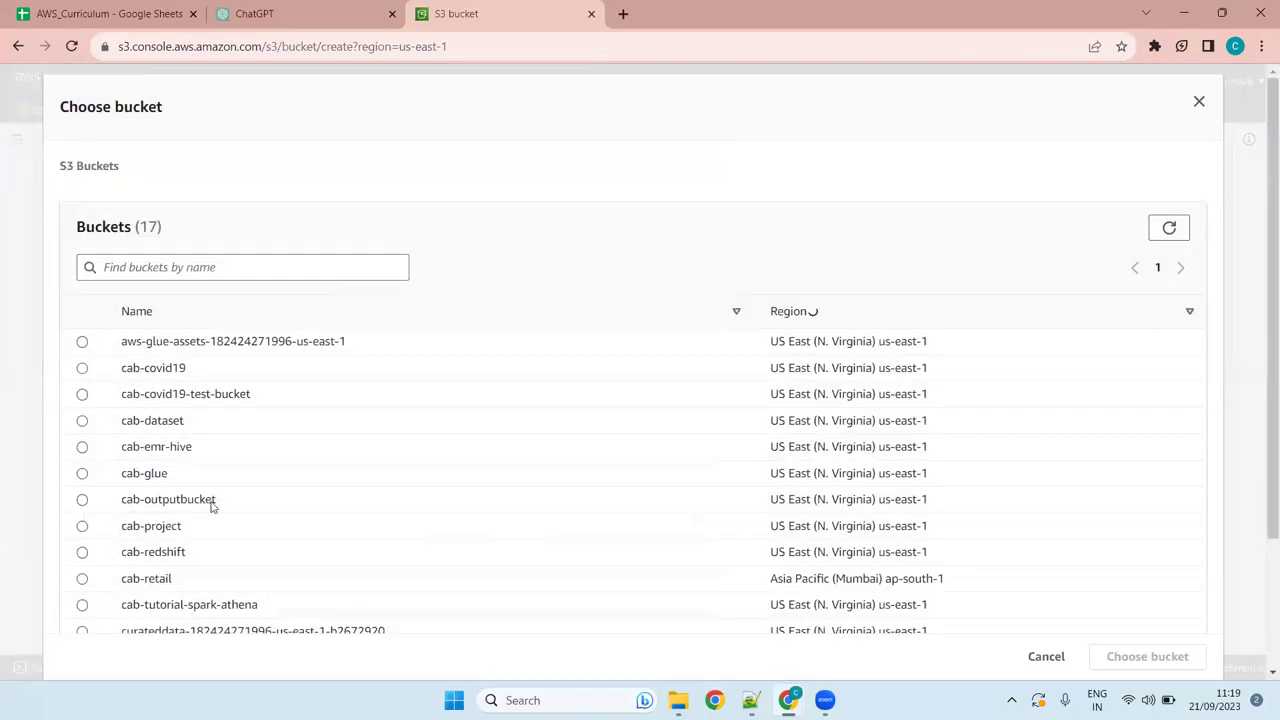
pyautogui.click(1199, 101)
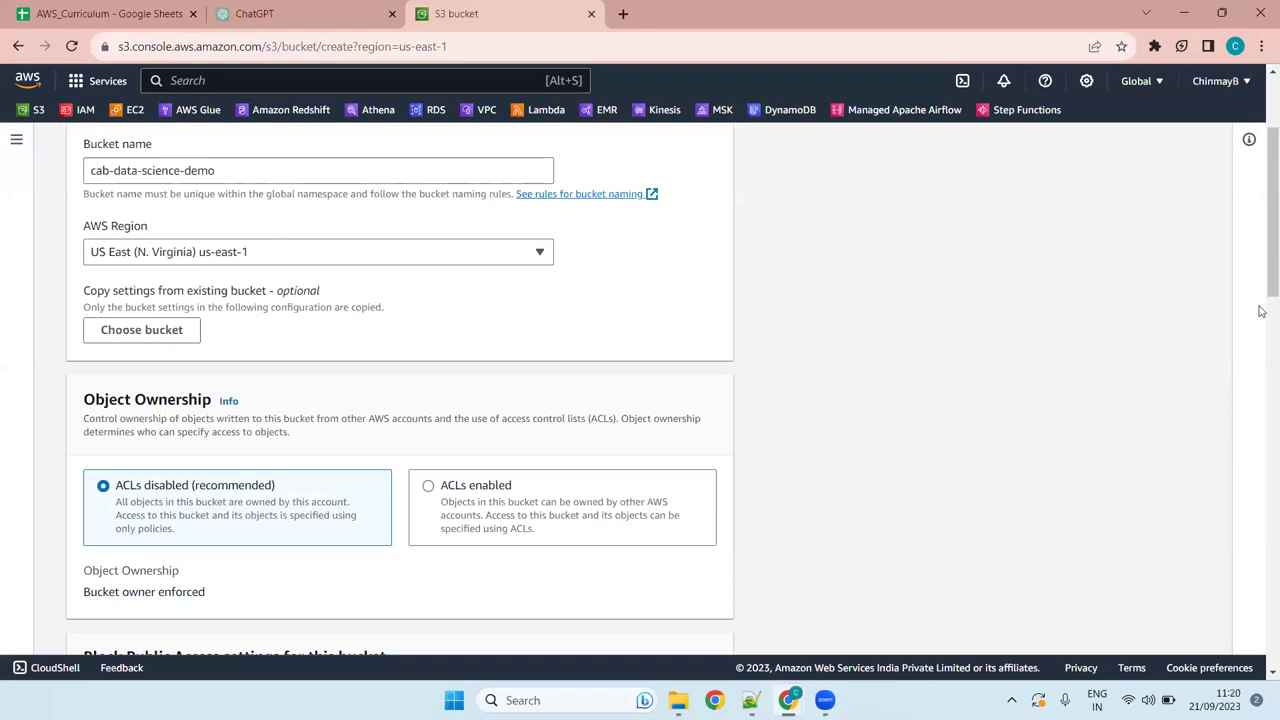
# - Look over the Object Ownership options and turn off Block all public access for the new bucket
pyautogui.scroll(-2, 1261, 218)
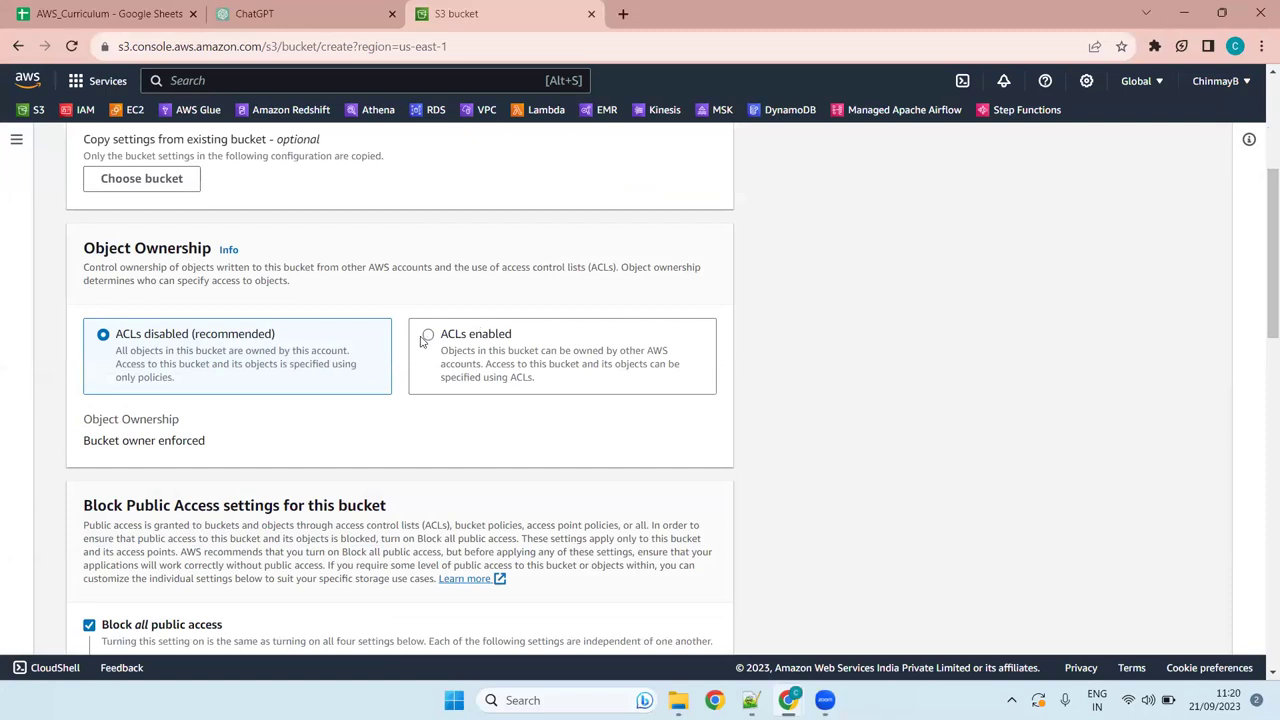
pyautogui.scroll(-4, 421, 341)
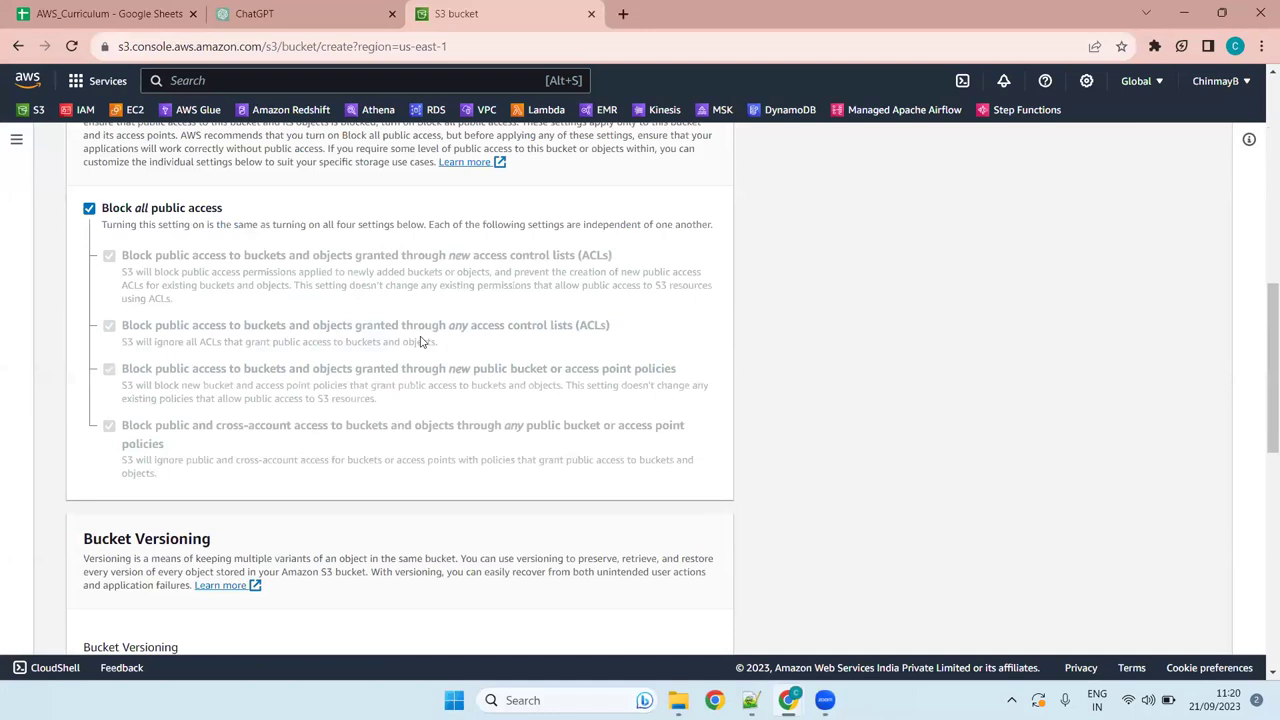
pyautogui.scroll(4, 421, 341)
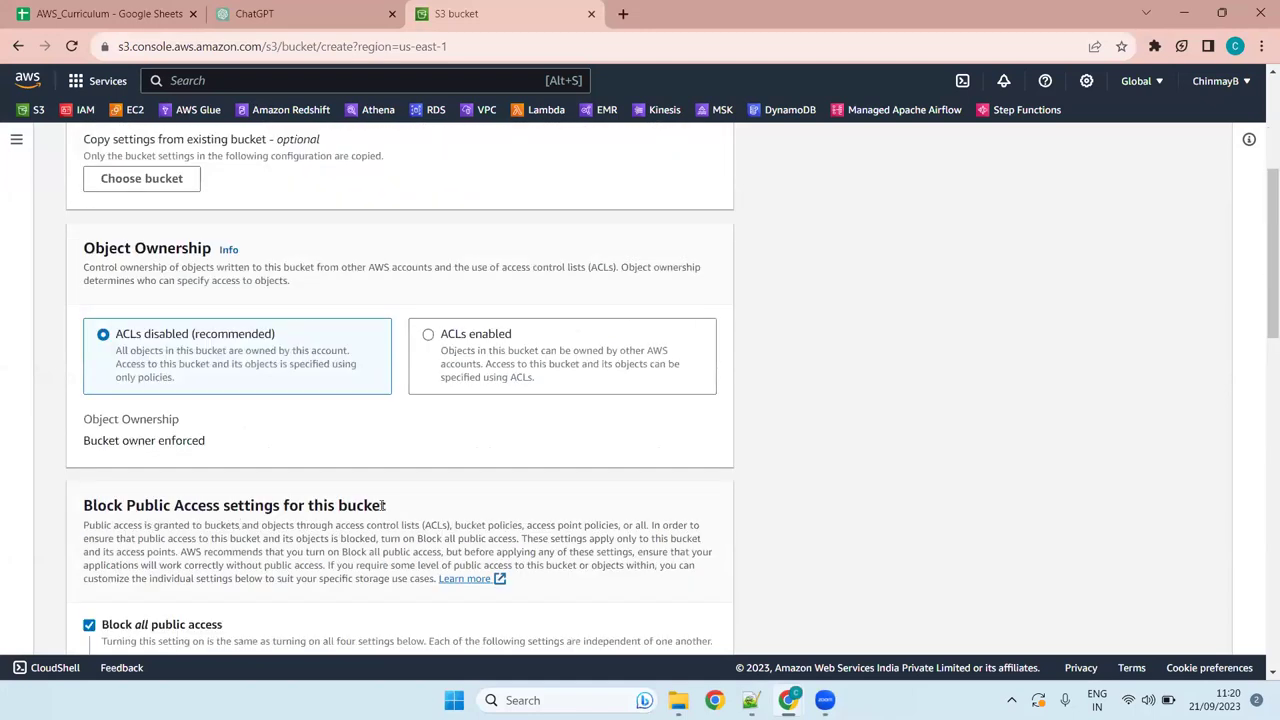
pyautogui.scroll(-1, 360, 500)
pyautogui.scroll(-4, 358, 482)
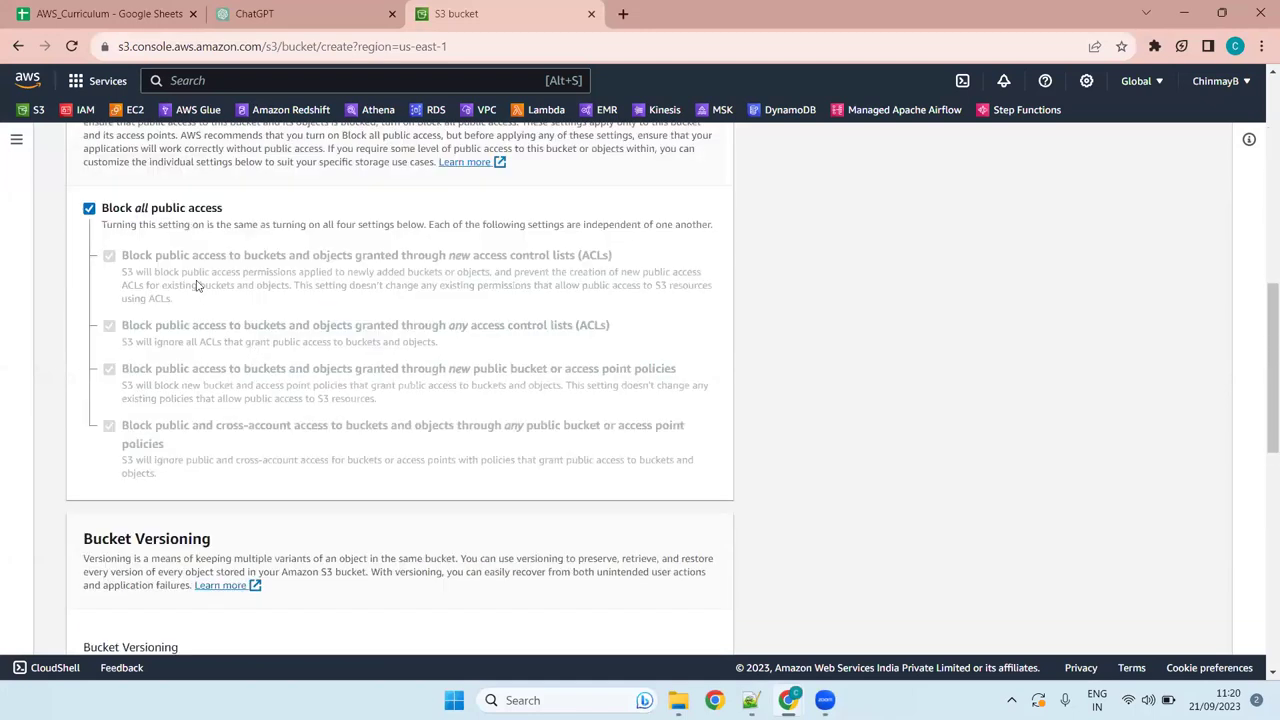
pyautogui.click(110, 226)
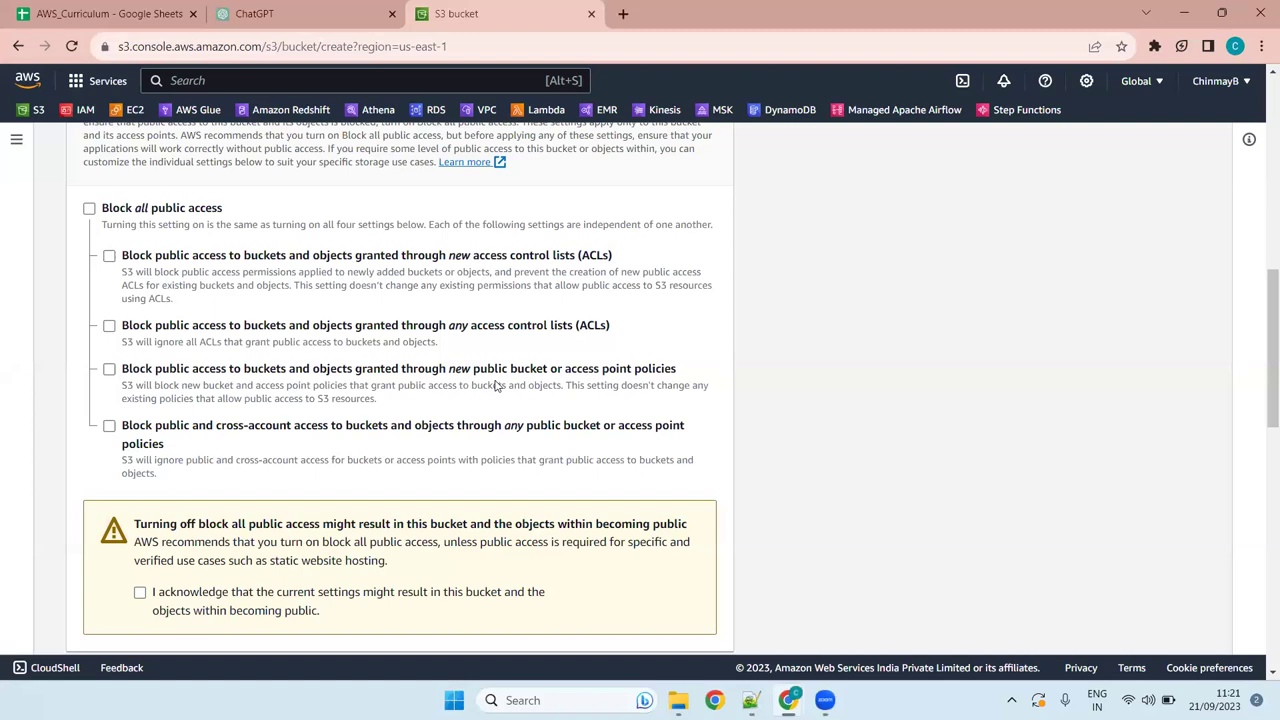
# - Switch to the AWS_Curriculum spreadsheet and examine the bucket policy and access control list topics under S3 Security
pyautogui.click(104, 12)
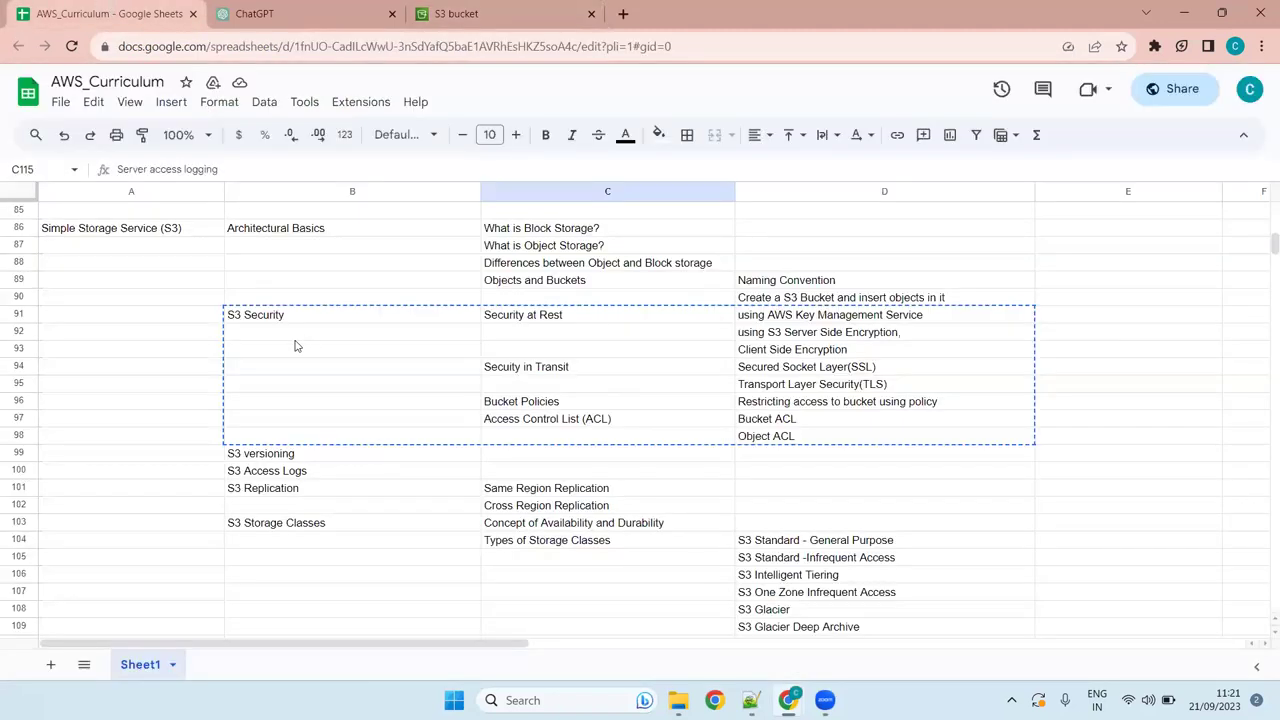
pyautogui.click(296, 338)
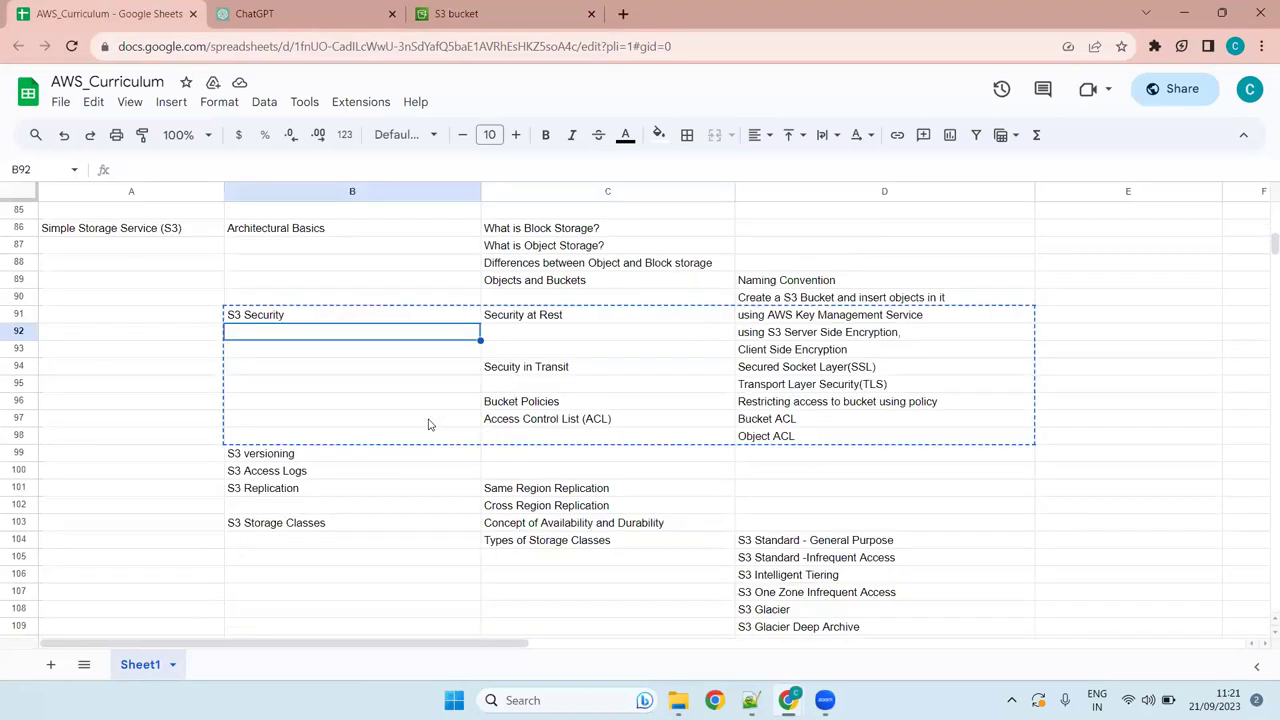
pyautogui.scroll(3, 428, 424)
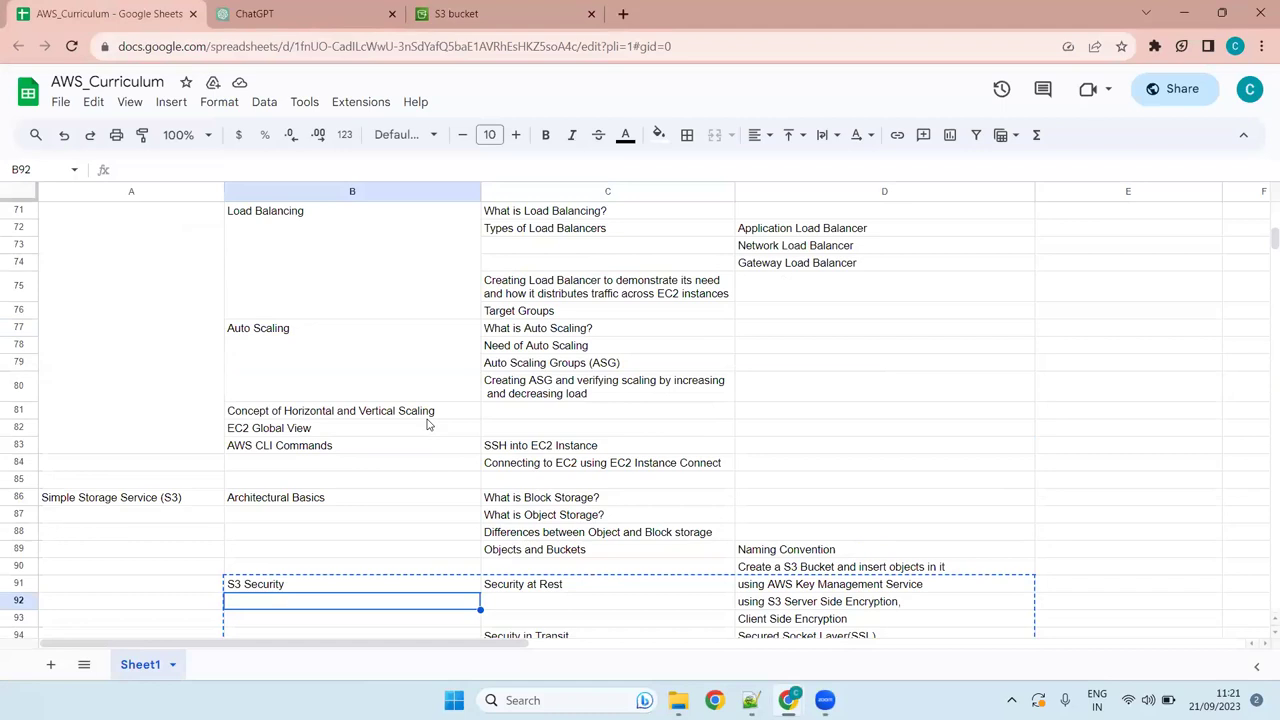
pyautogui.scroll(-3, 428, 424)
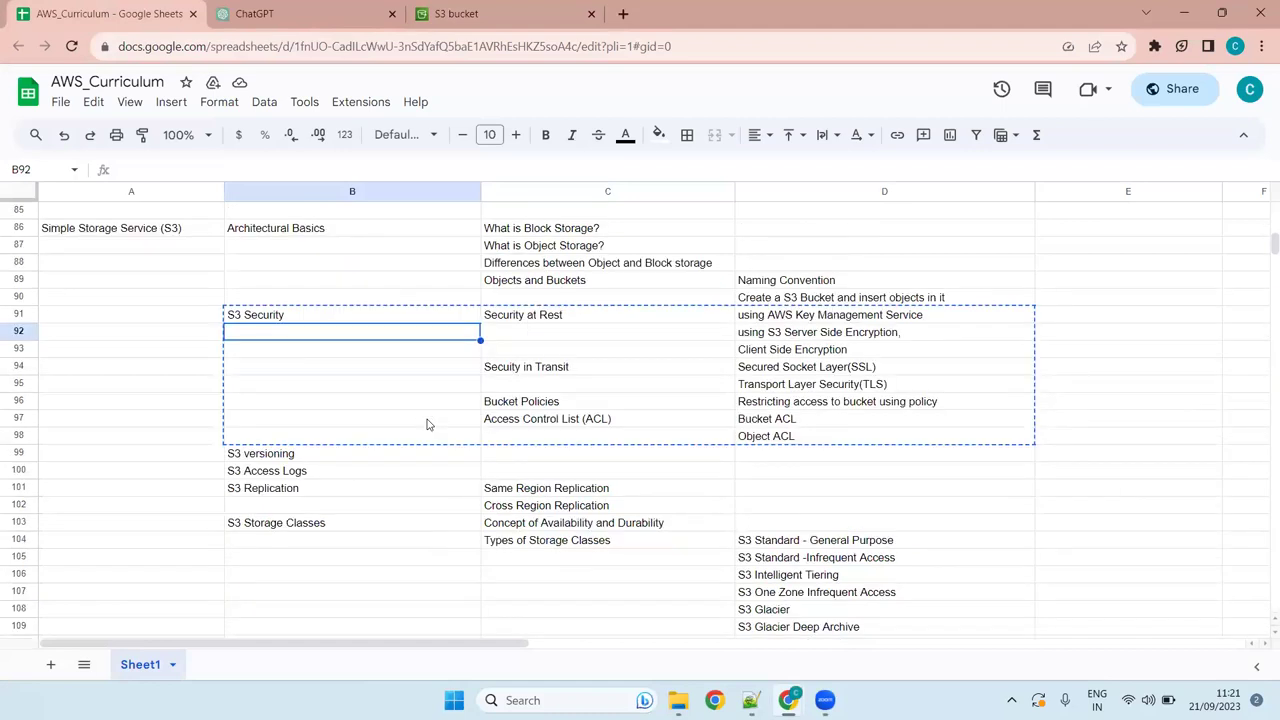
pyautogui.click(544, 403)
pyautogui.click(545, 419)
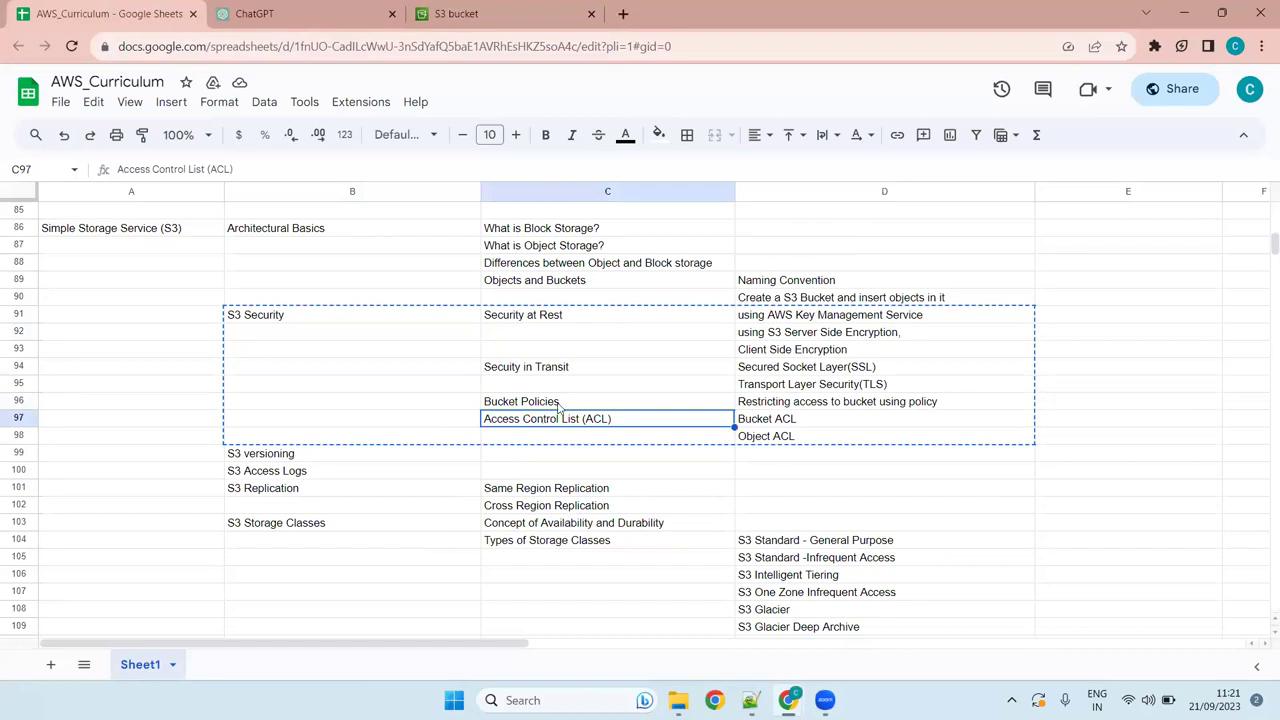
pyautogui.click(565, 402)
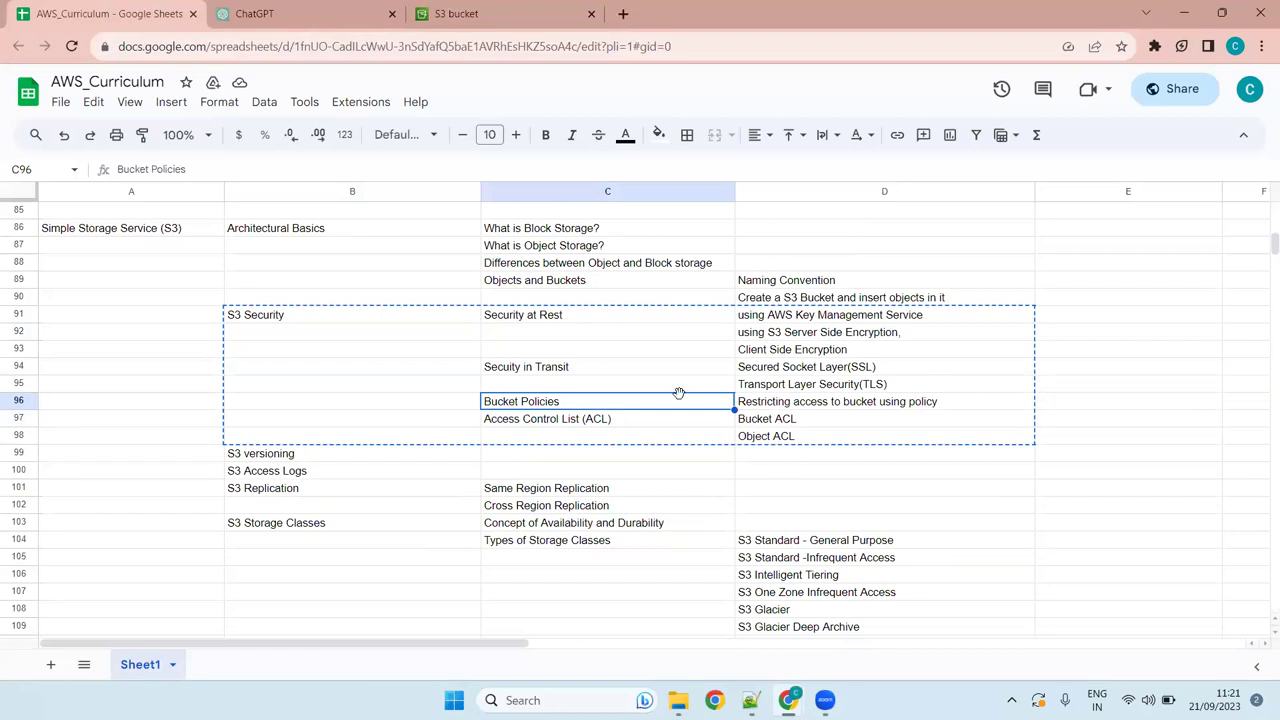
pyautogui.click(590, 421)
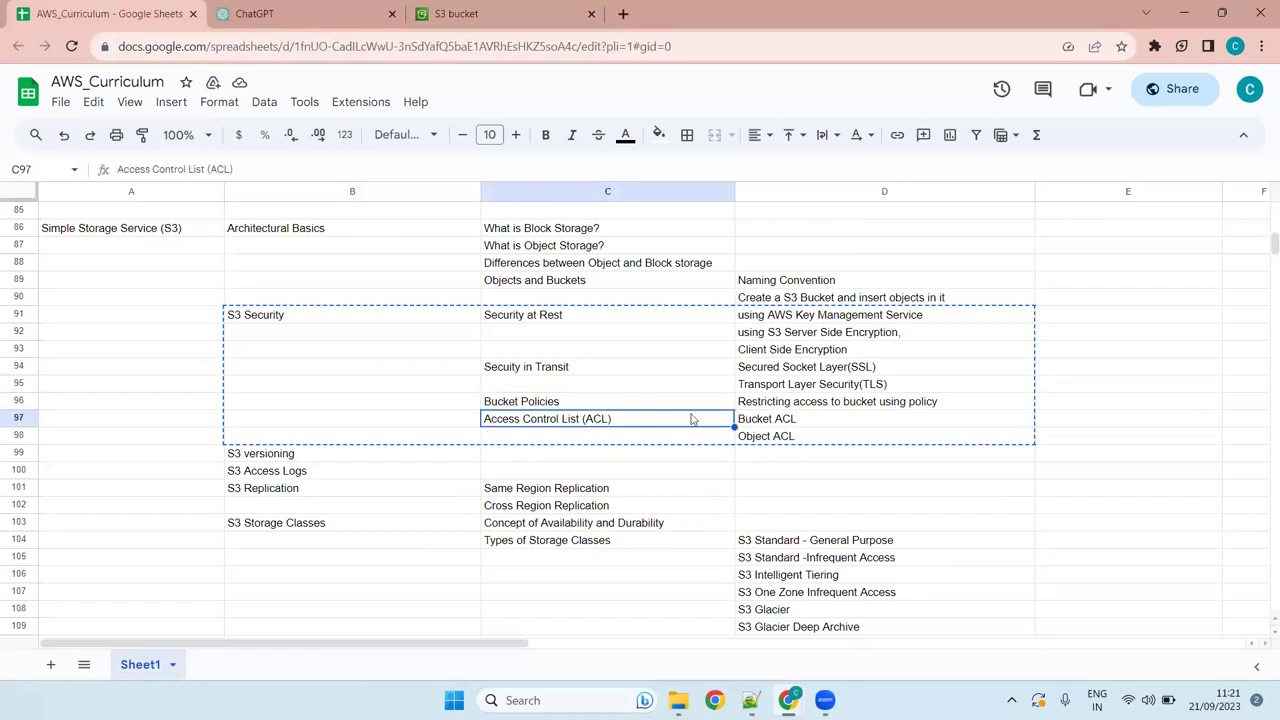
pyautogui.click(760, 438)
pyautogui.click(758, 408)
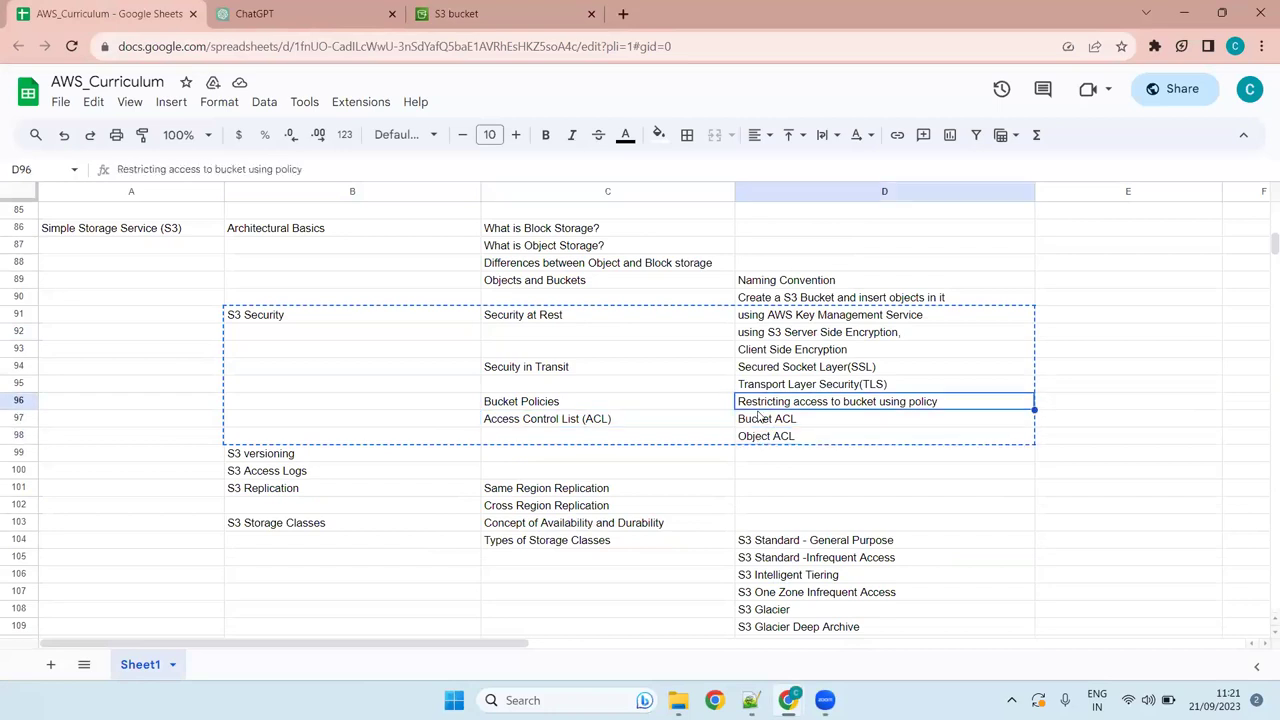
# - Review the Bucket ACL, Bucket Policies and Access Control List (ACL) entries in the curriculum
pyautogui.click(758, 419)
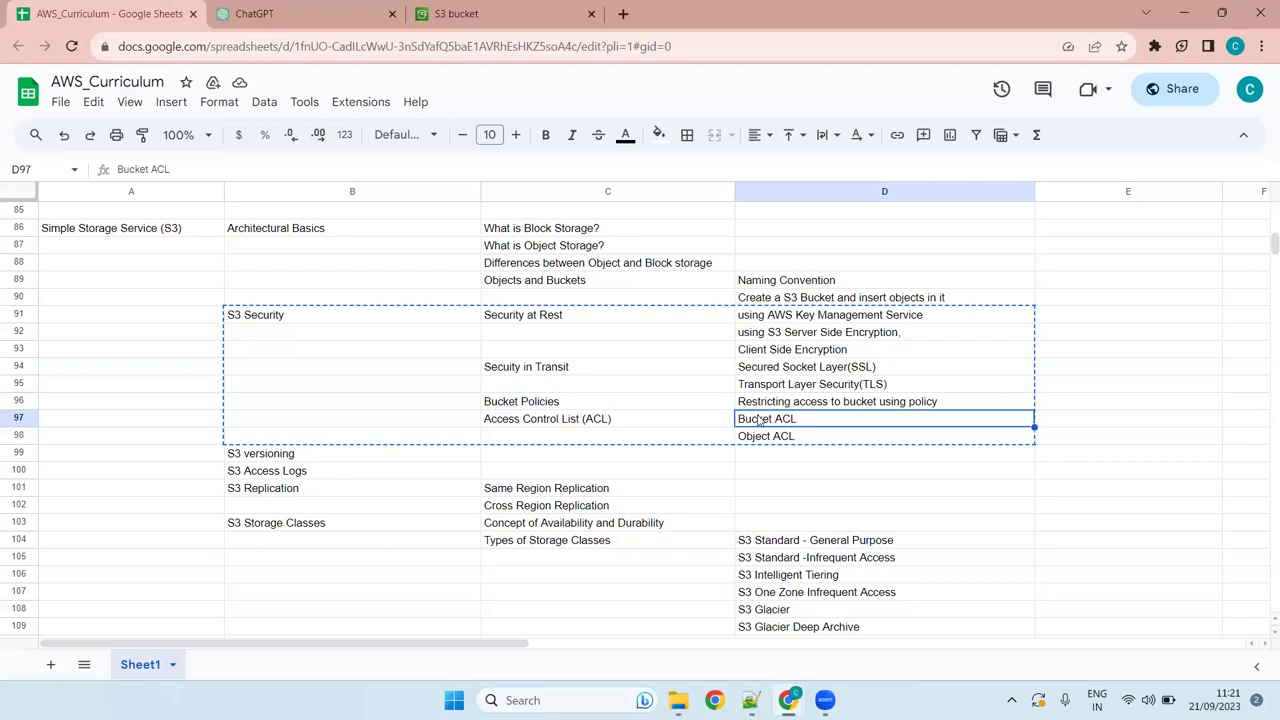
pyautogui.click(586, 405)
pyautogui.click(581, 420)
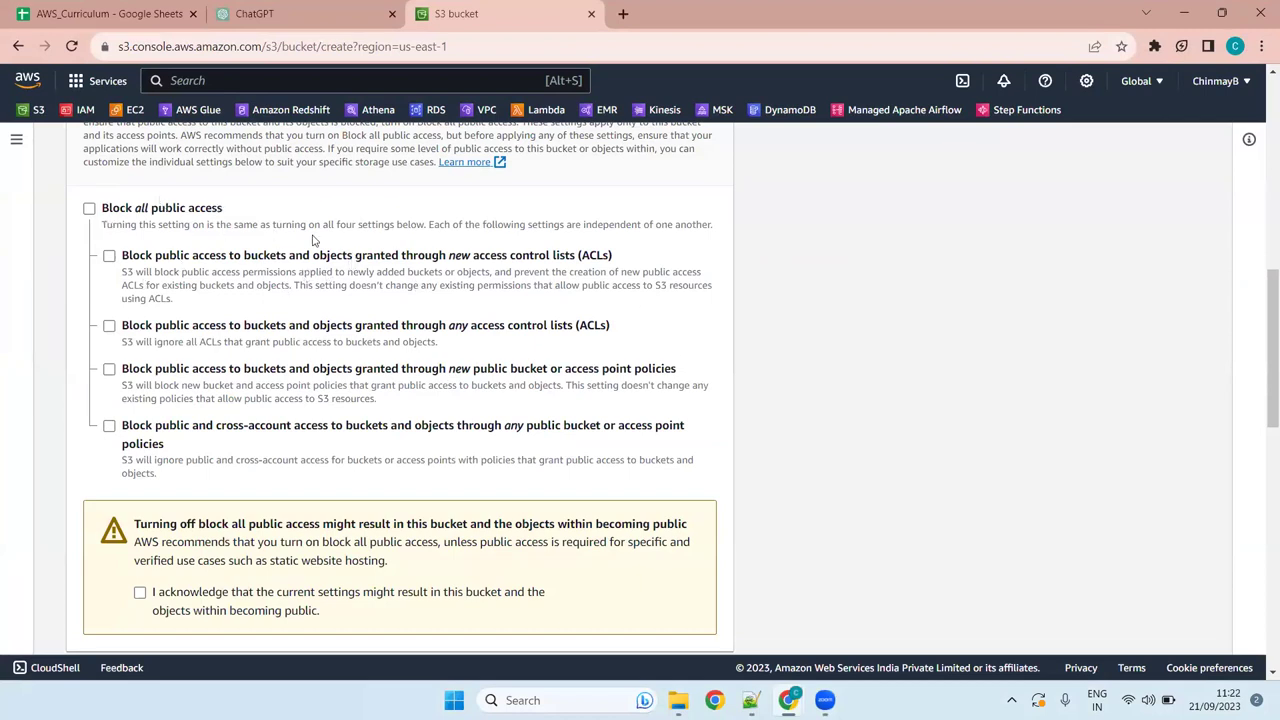
# - Return to the S3 bucket creation form and turn on Block all public access for the new bucket
pyautogui.click(89, 209)
pyautogui.scroll(-4, 557, 292)
pyautogui.scroll(4, 552, 302)
pyautogui.scroll(-4, 550, 303)
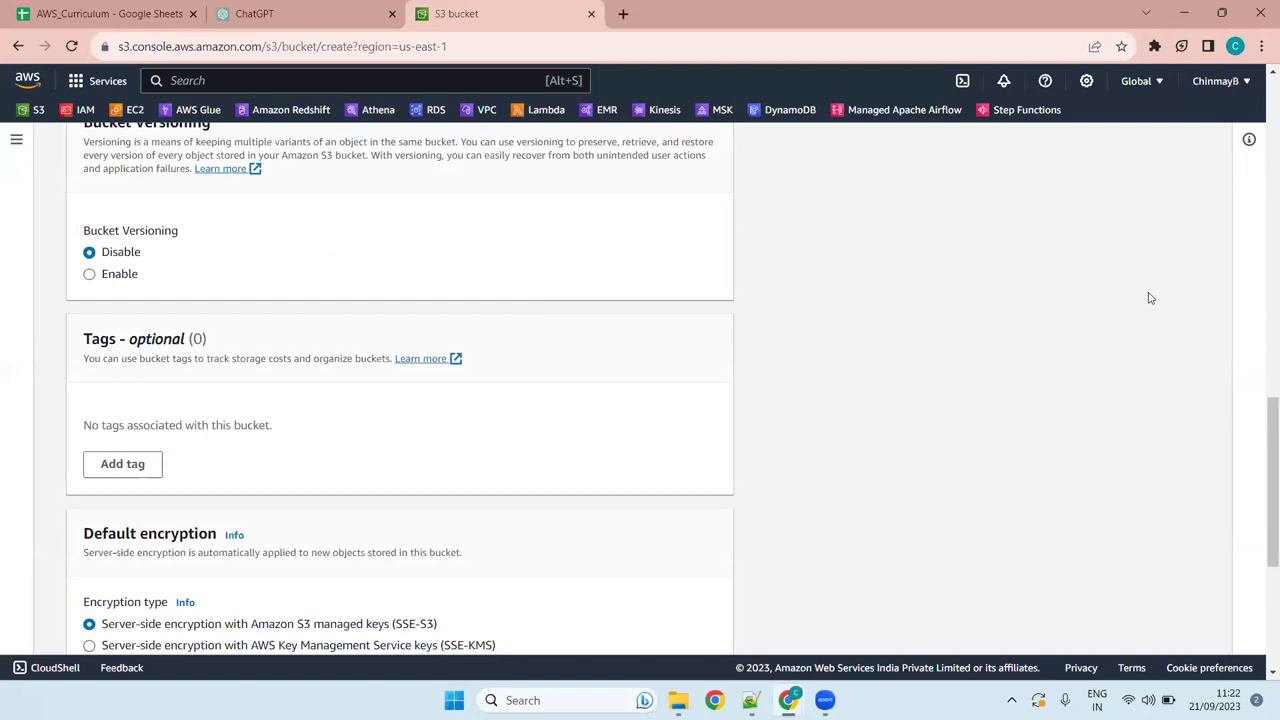
pyautogui.moveTo(1262, 449); pyautogui.dragTo(1260, 413)
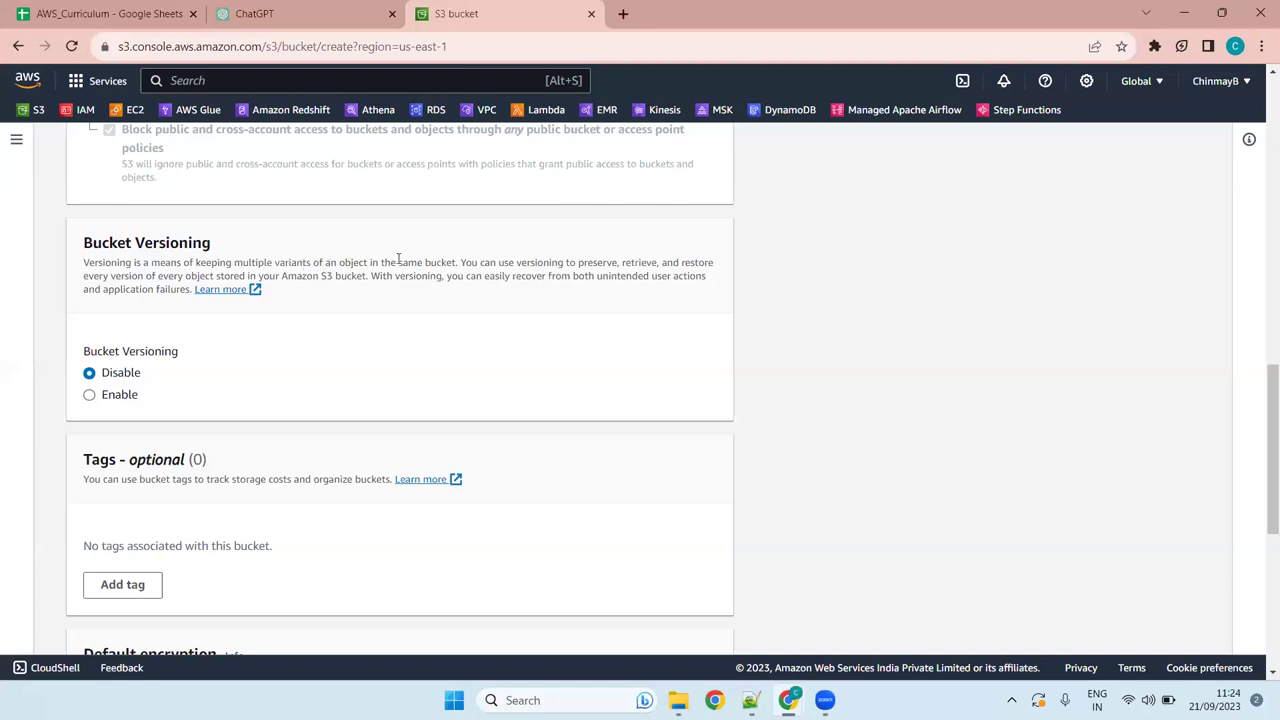
# - Highlight the parts of the Bucket Versioning description about multiple object variants and recovery from unintended actions and failures
pyautogui.moveTo(457, 262); pyautogui.dragTo(233, 262)
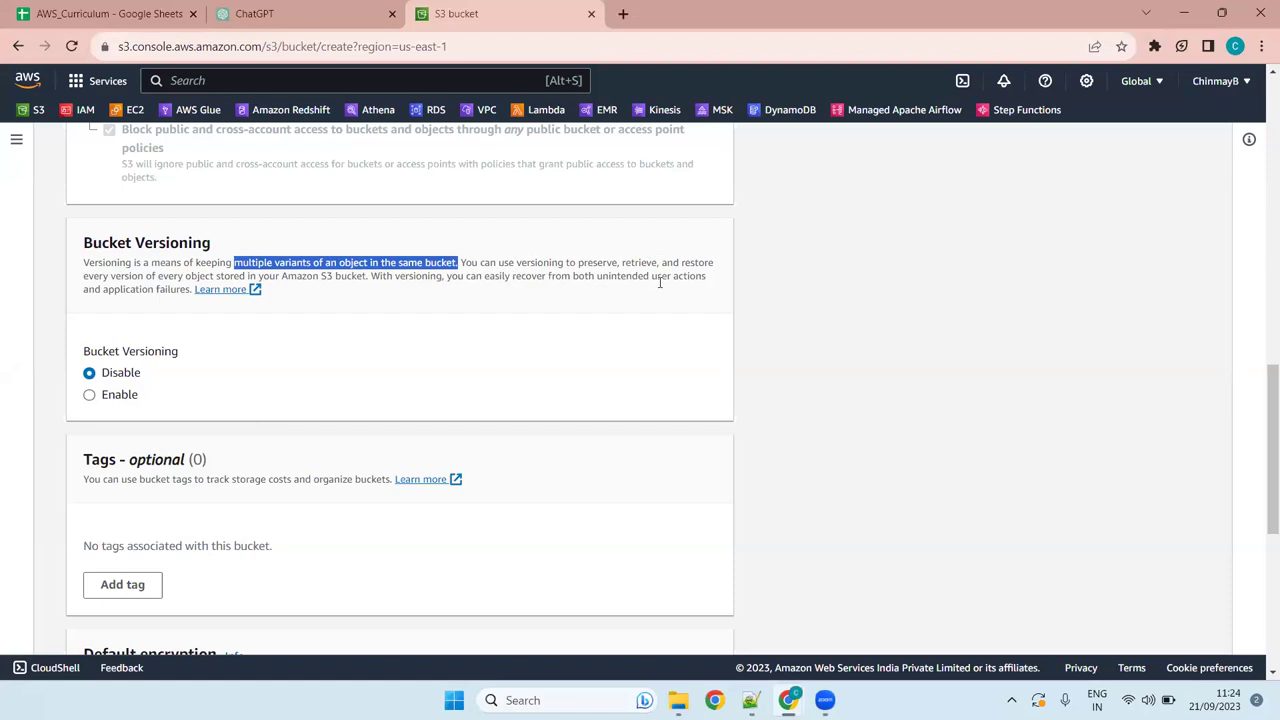
pyautogui.click(190, 289)
pyautogui.moveTo(190, 289); pyautogui.dragTo(372, 276)
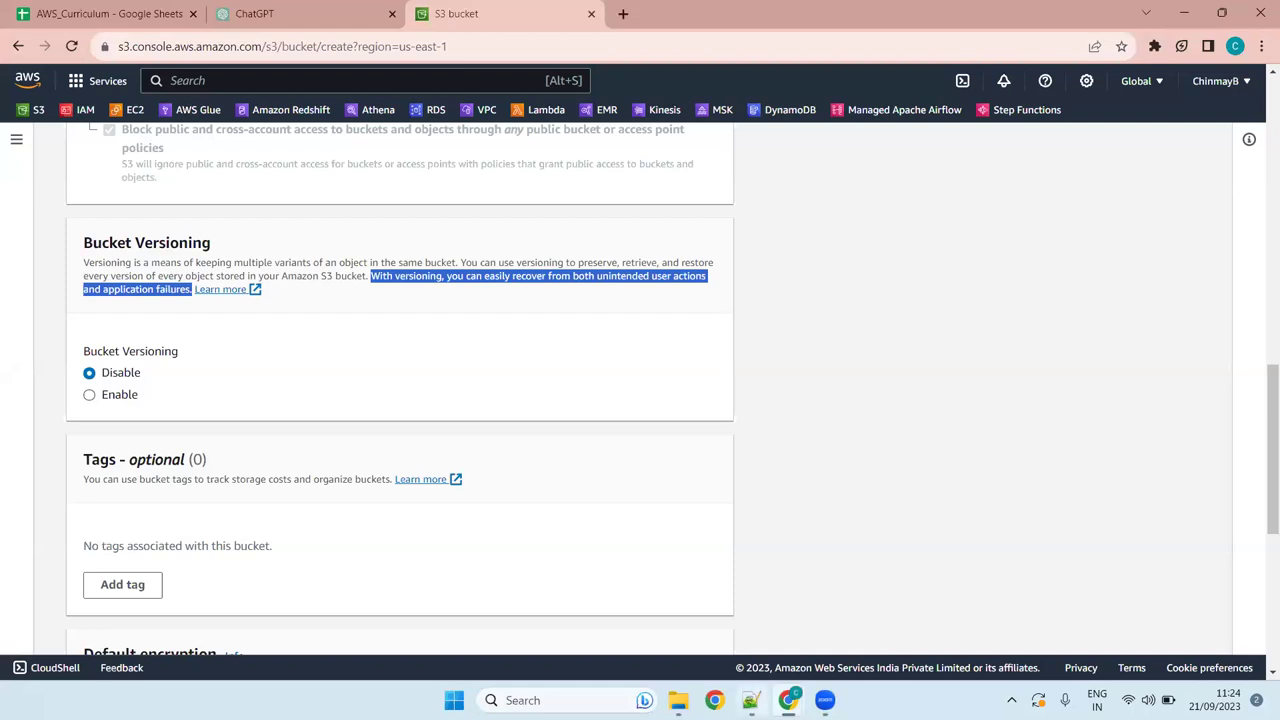
# - Switch to Syallabus_Coverage.txt in Notepad++ and review the notes under S3 Versioning
pyautogui.hotkey('alt', 'Tab')
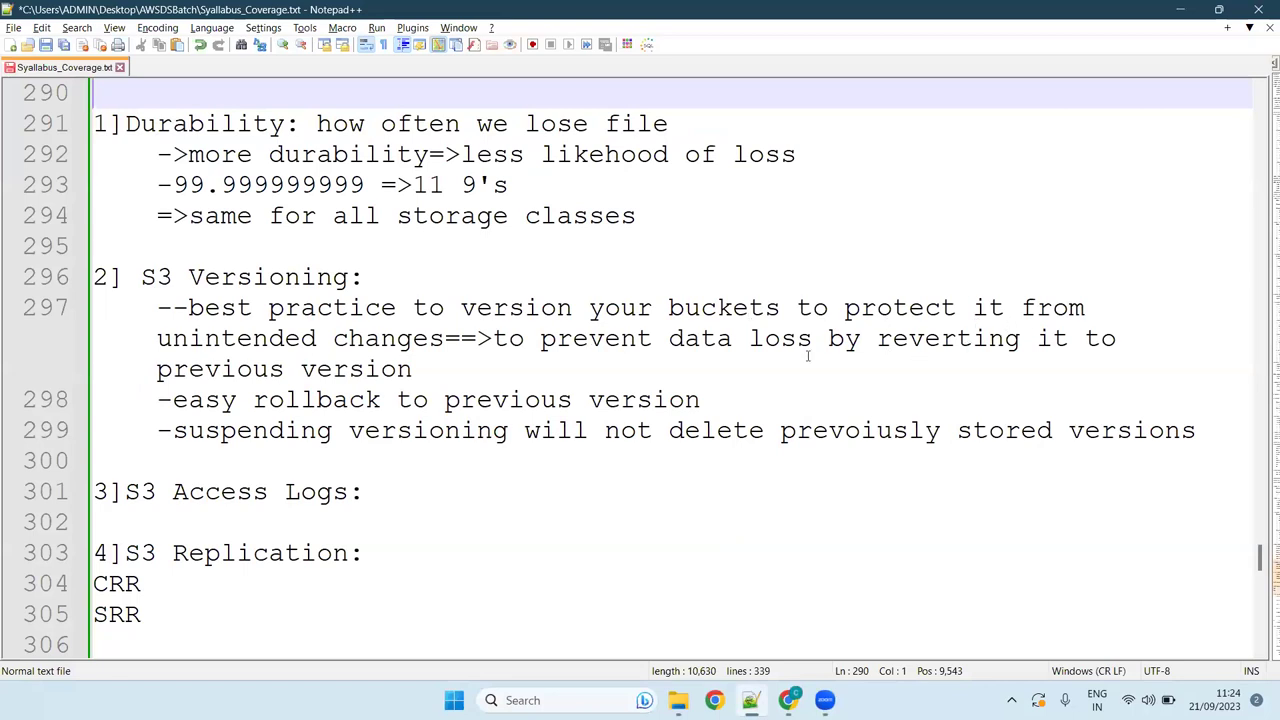
pyautogui.click(466, 369)
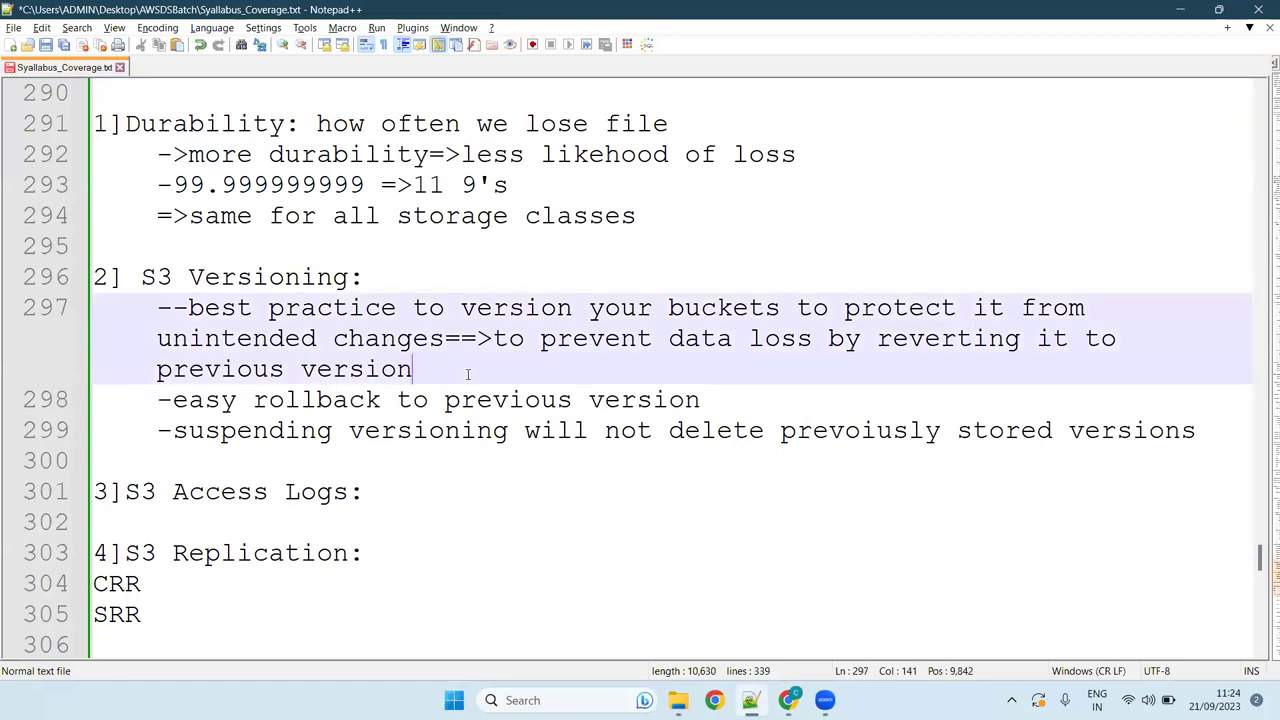
pyautogui.click(659, 465)
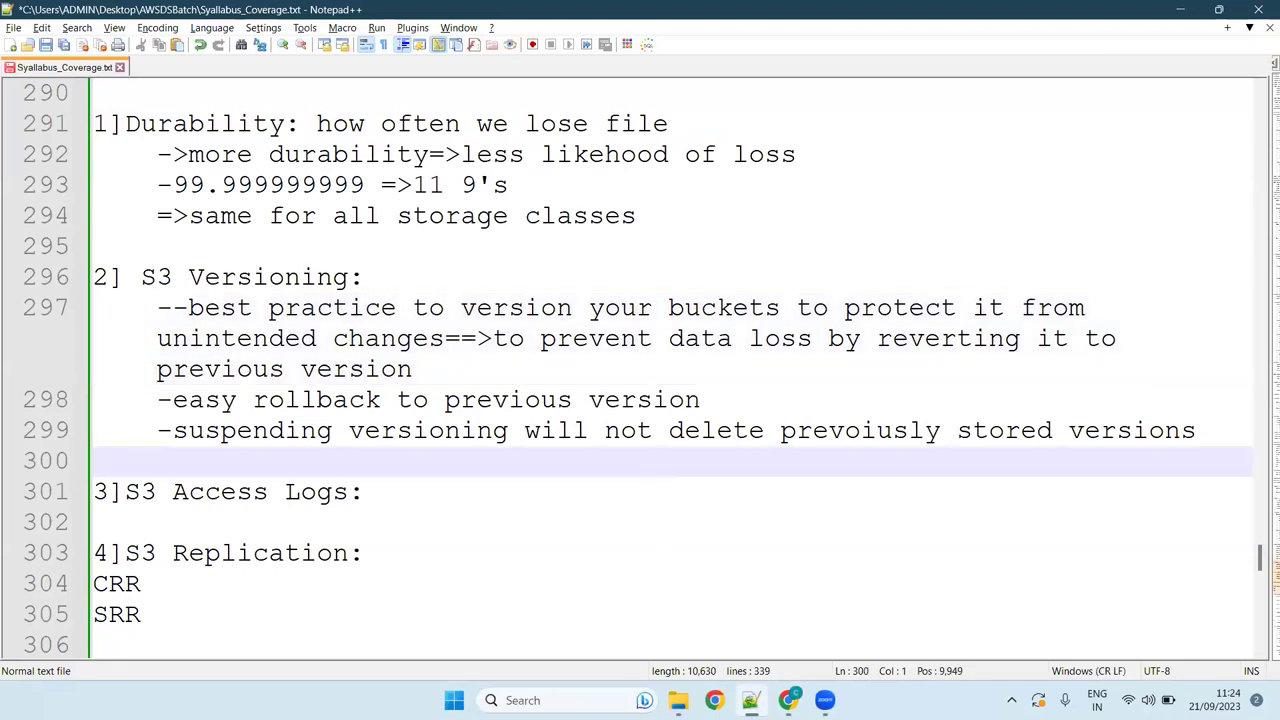
pyautogui.click(788, 700)
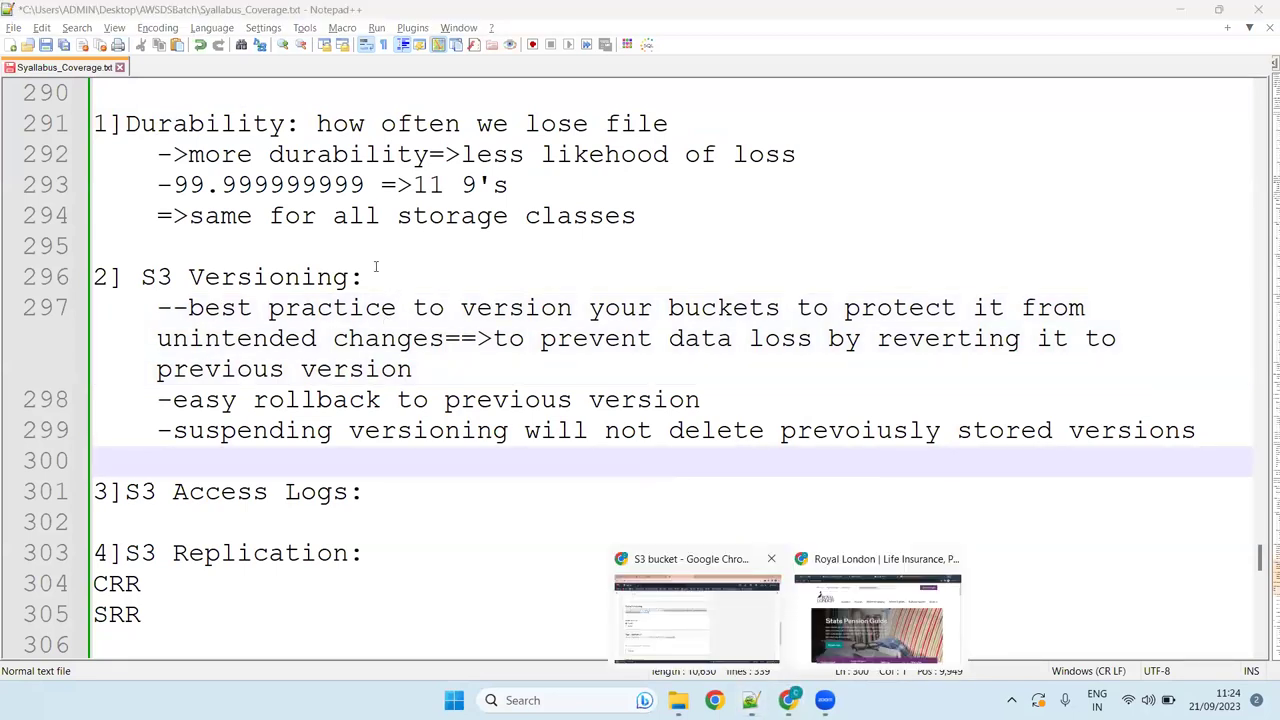
# - Return to the S3 bucket creation form, enable Bucket Versioning and highlight the Default encryption heading
pyautogui.click(697, 610)
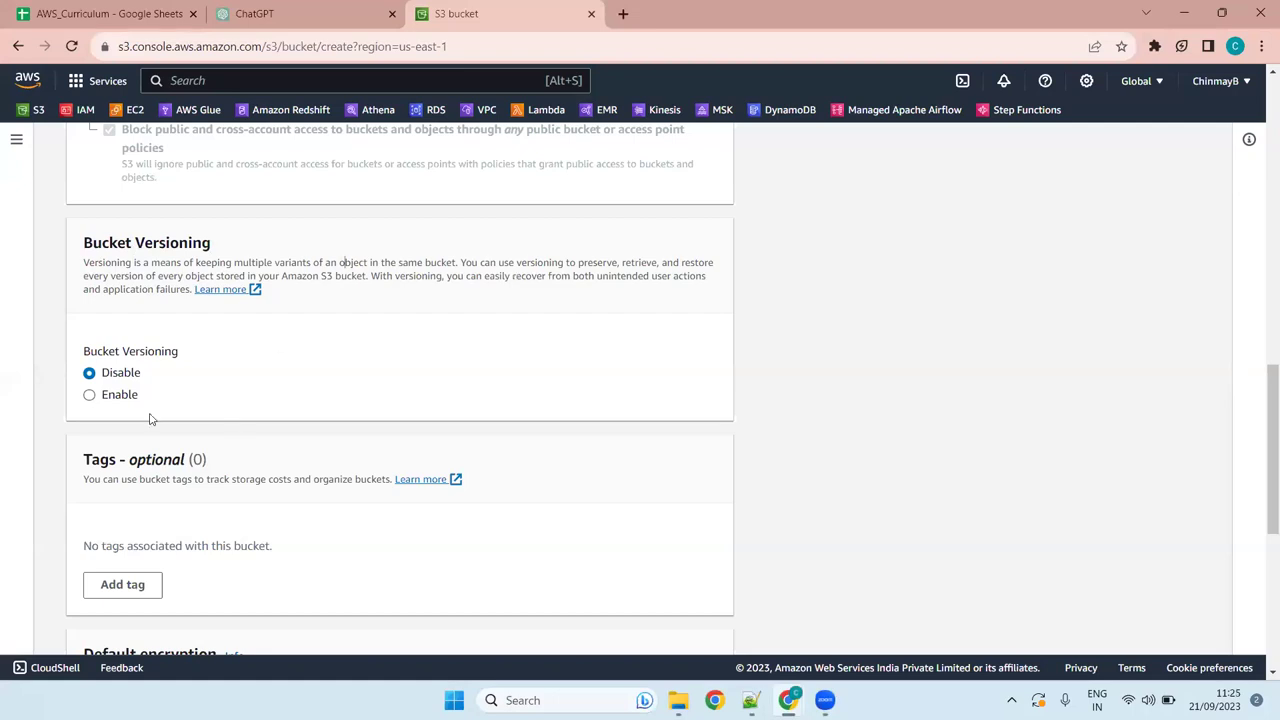
pyautogui.click(114, 397)
pyautogui.scroll(-4, 640, 383)
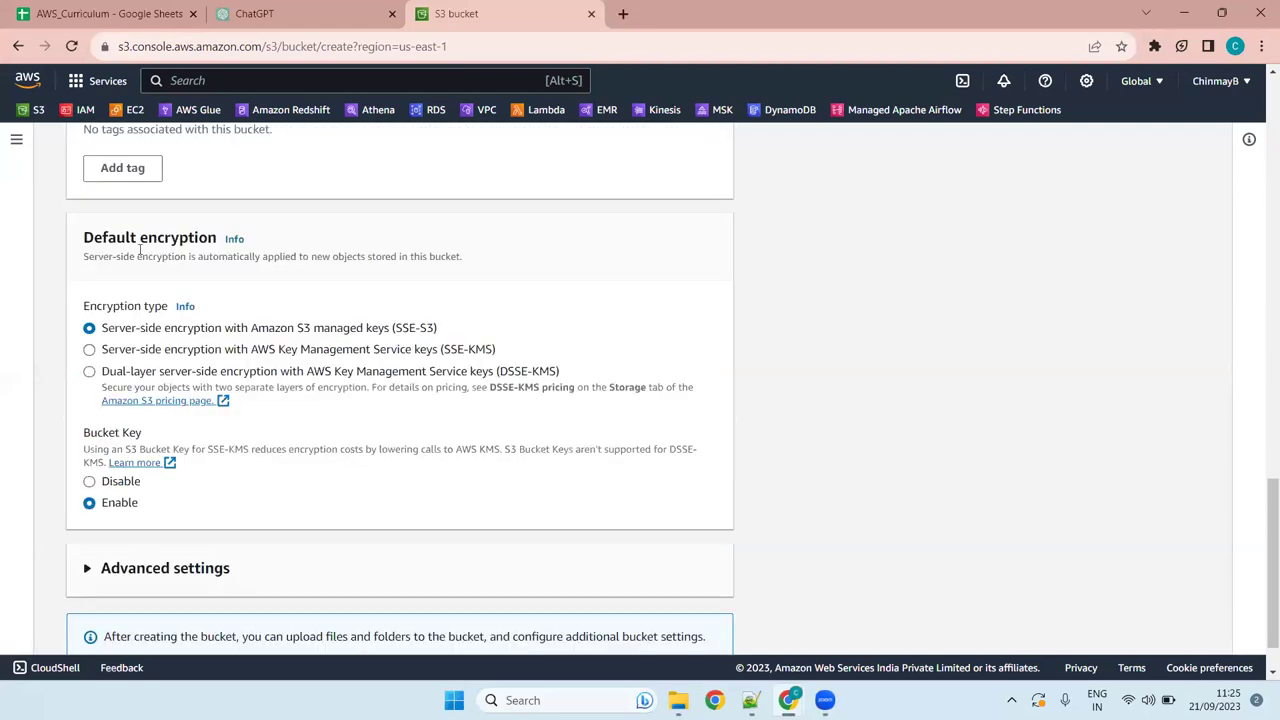
pyautogui.moveTo(218, 240); pyautogui.dragTo(81, 253)
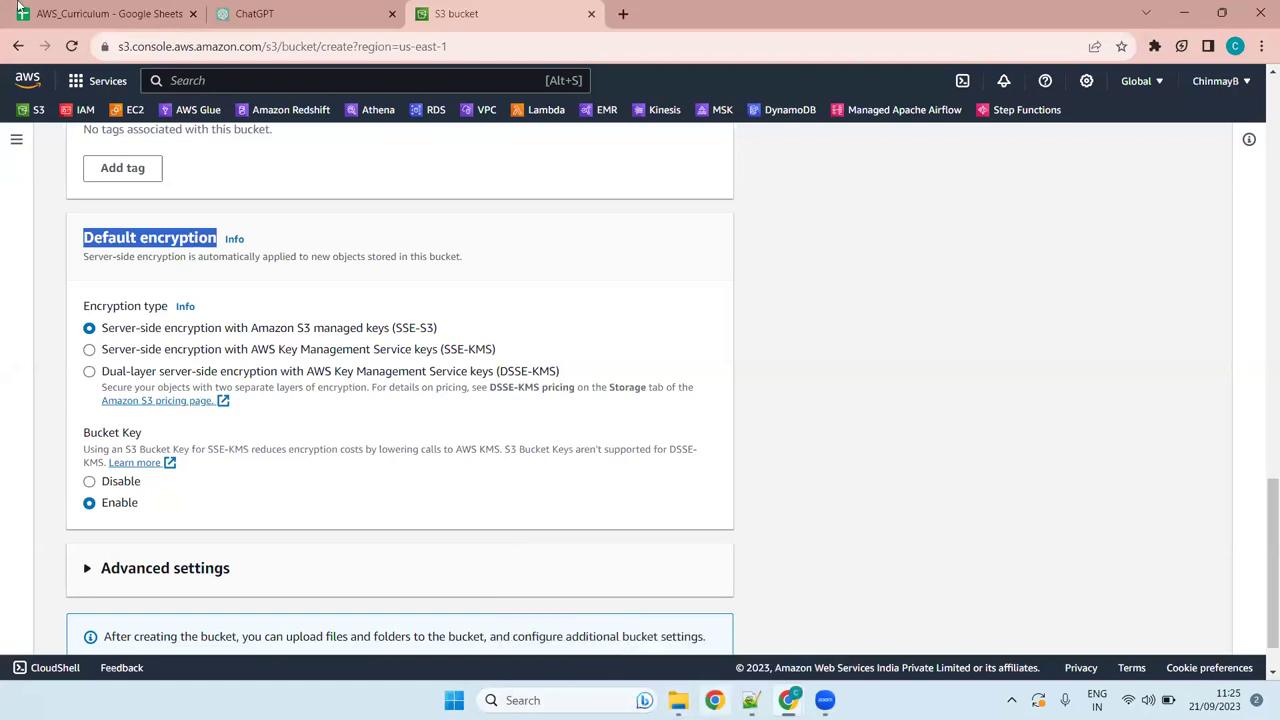
# - Switch to the AWS_Curriculum spreadsheet and examine the S3 Security topics on security at rest, in transit, Key Management Service and server-side encryption
pyautogui.click(111, 13)
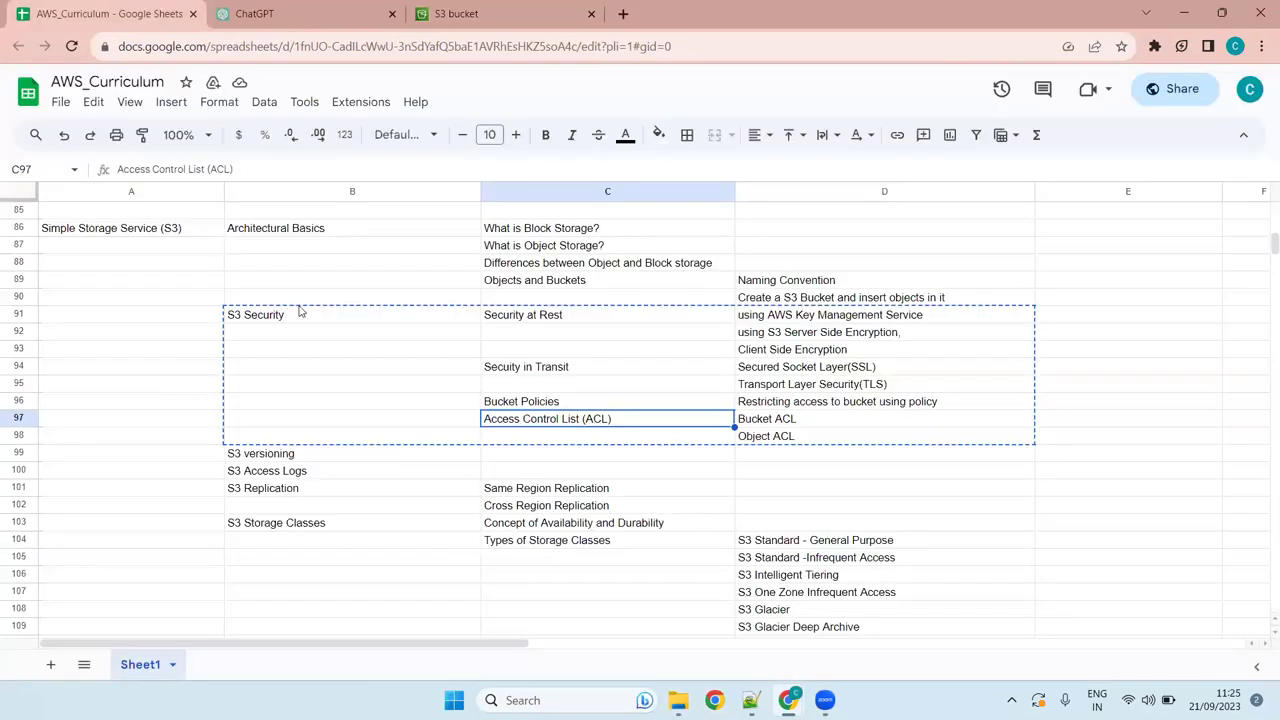
pyautogui.click(299, 312)
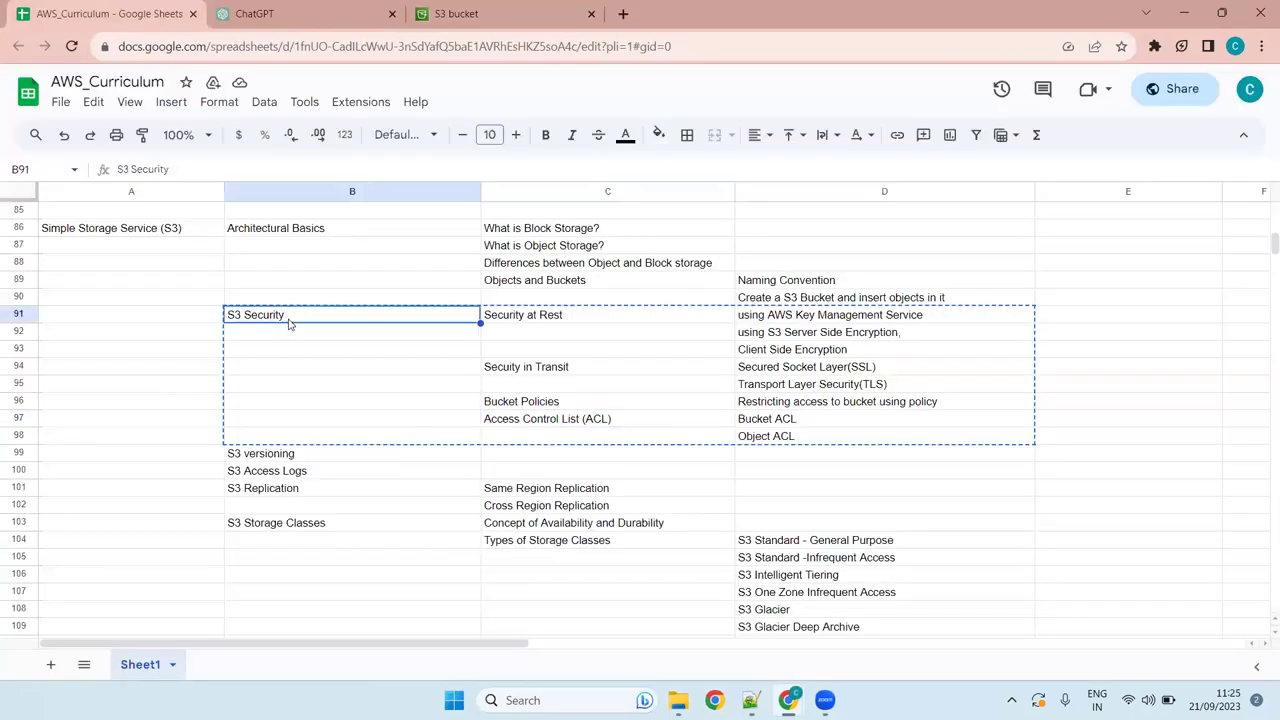
pyautogui.click(589, 318)
pyautogui.click(566, 367)
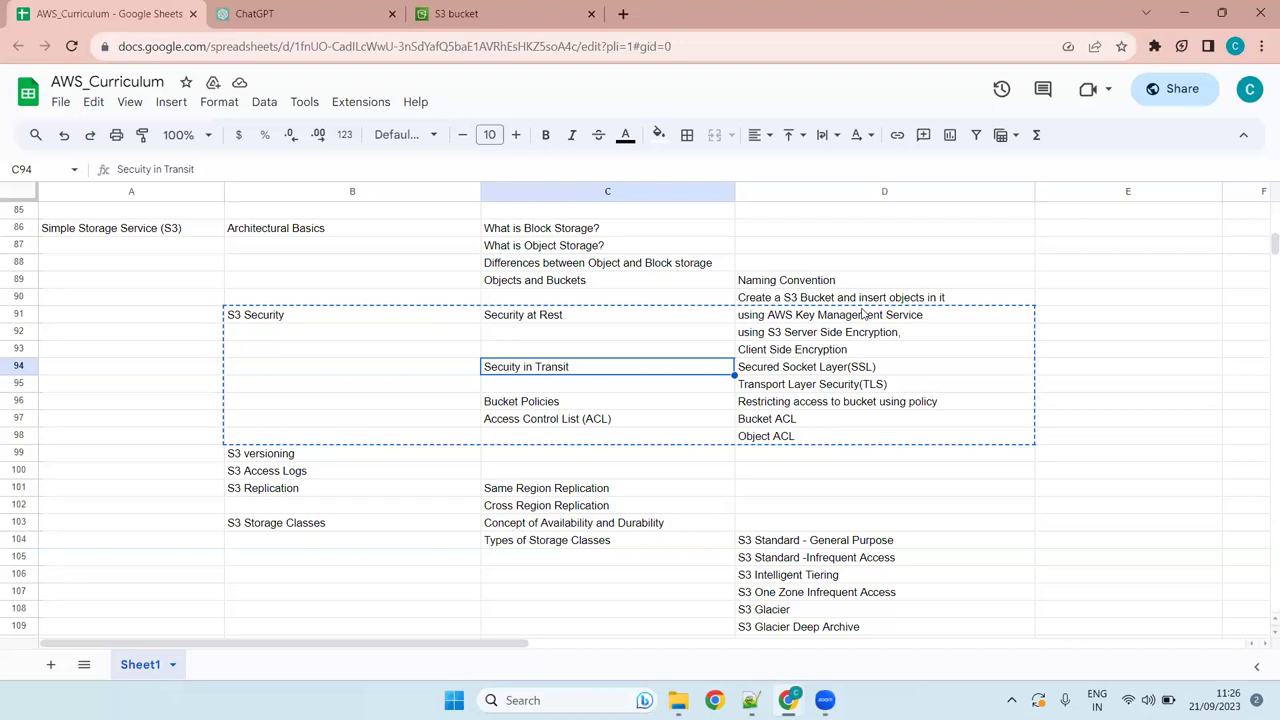
pyautogui.click(806, 320)
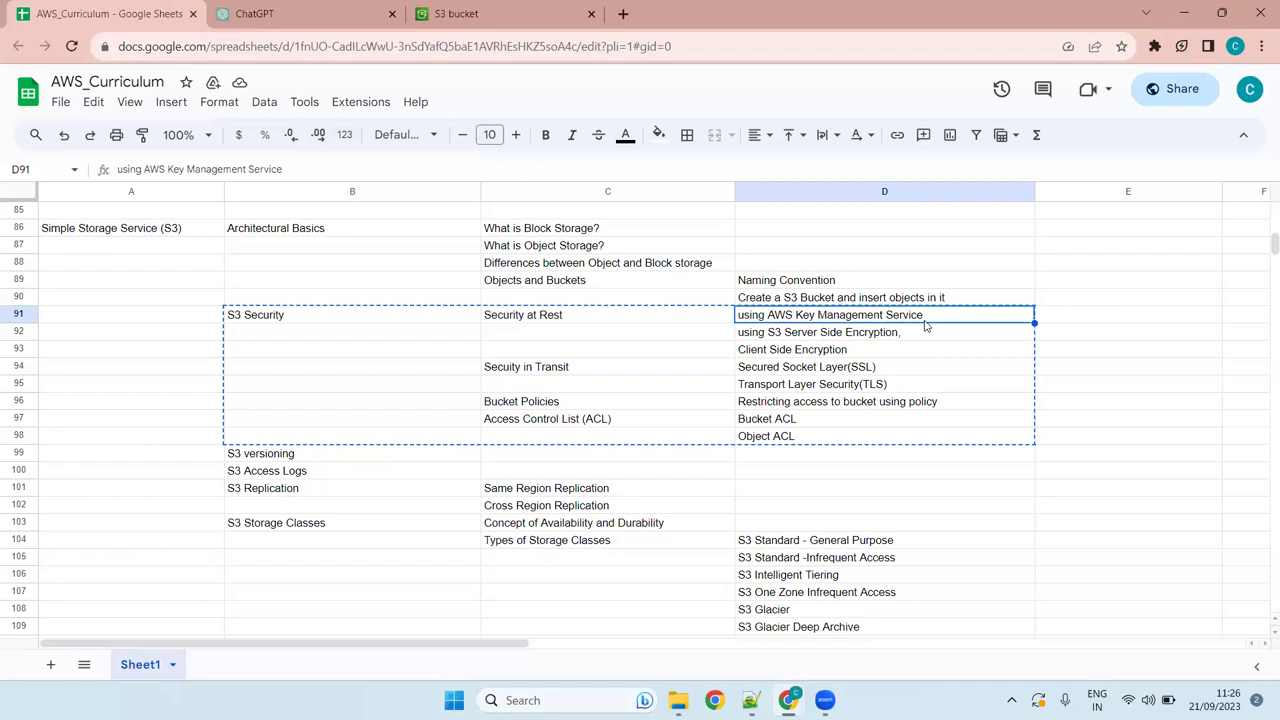
pyautogui.click(799, 338)
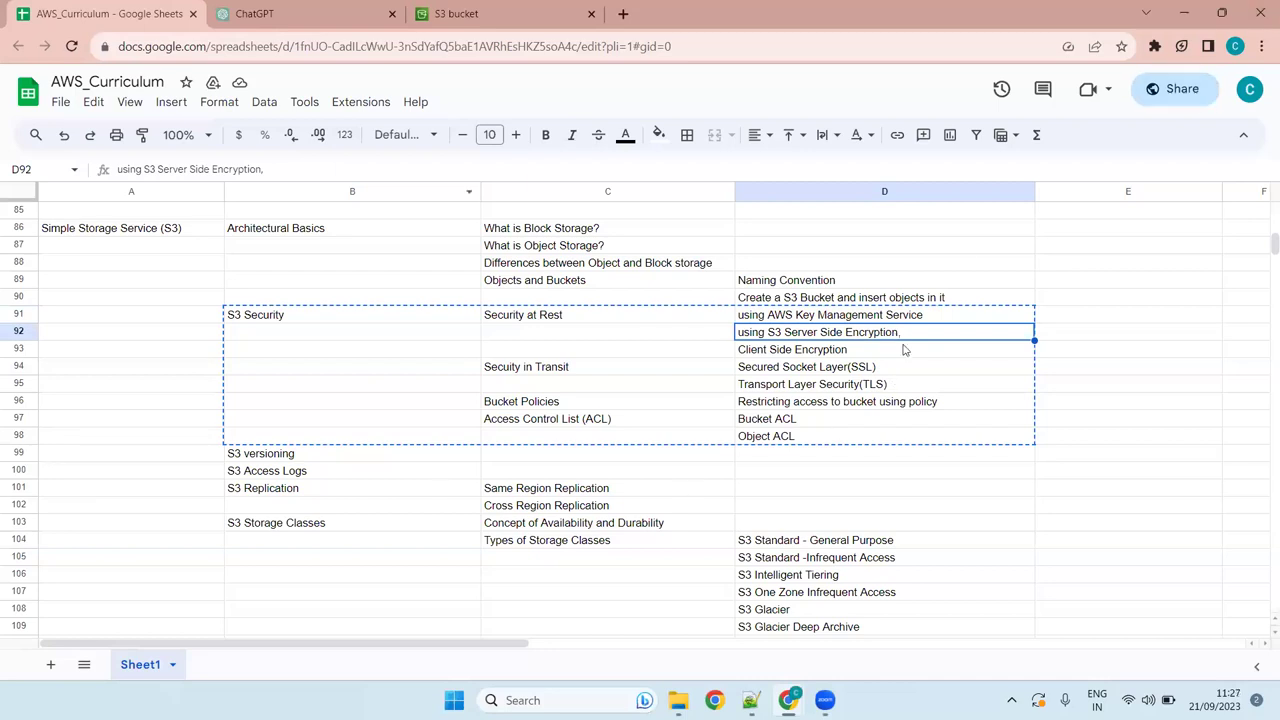
pyautogui.click(854, 321)
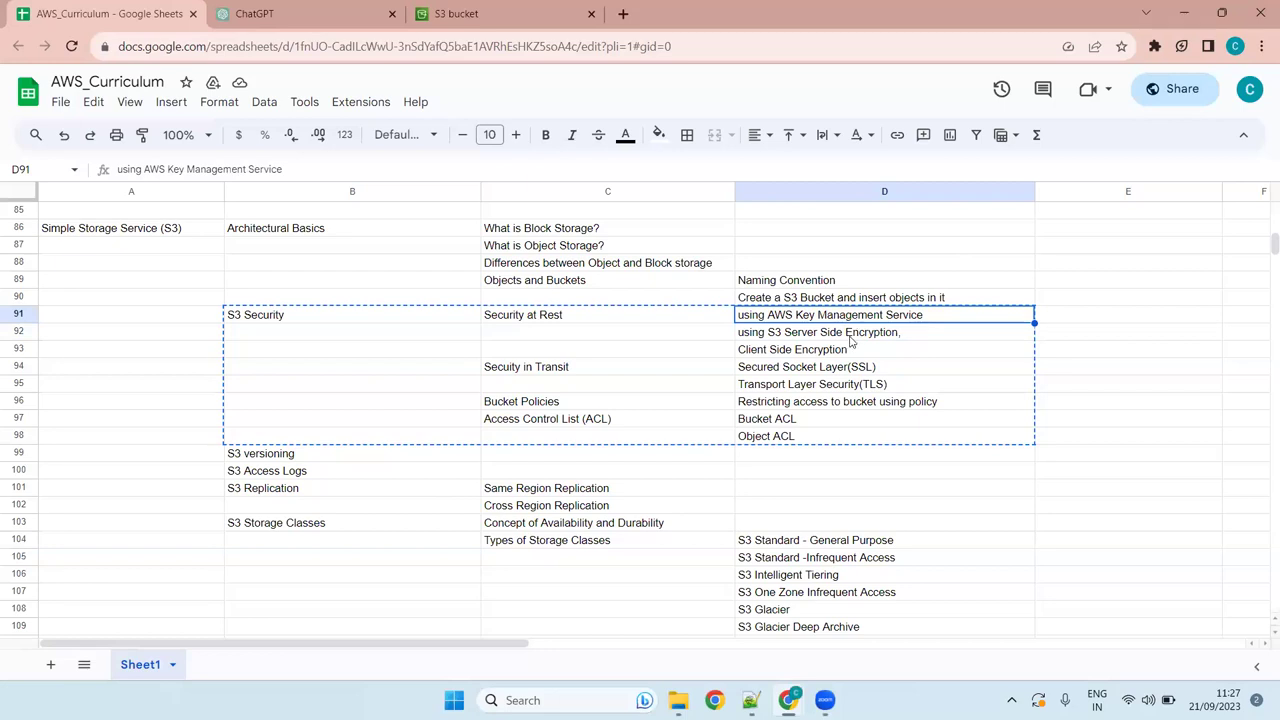
pyautogui.click(852, 342)
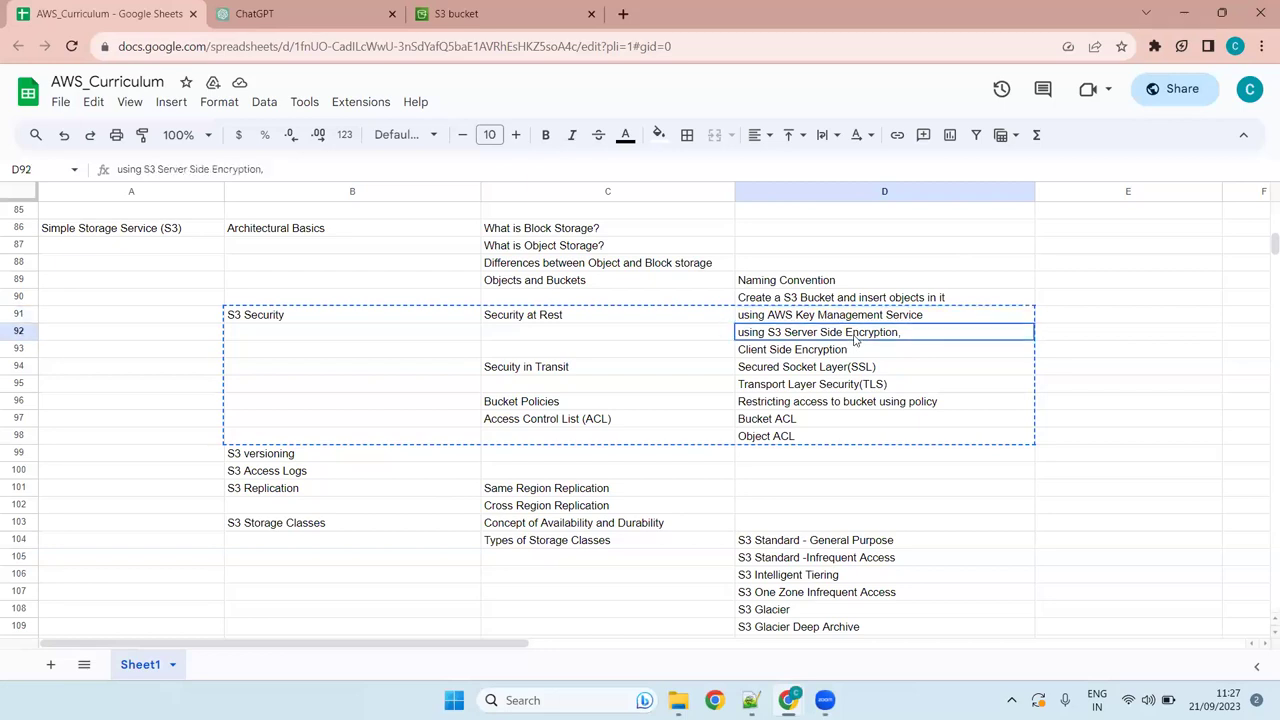
# - Open the S3 Server Side Encryption entry for editing and copy "with Amazon S3 managed keys (SSE-S3)" from the bucket form's encryption types
pyautogui.doubleClick(914, 340)
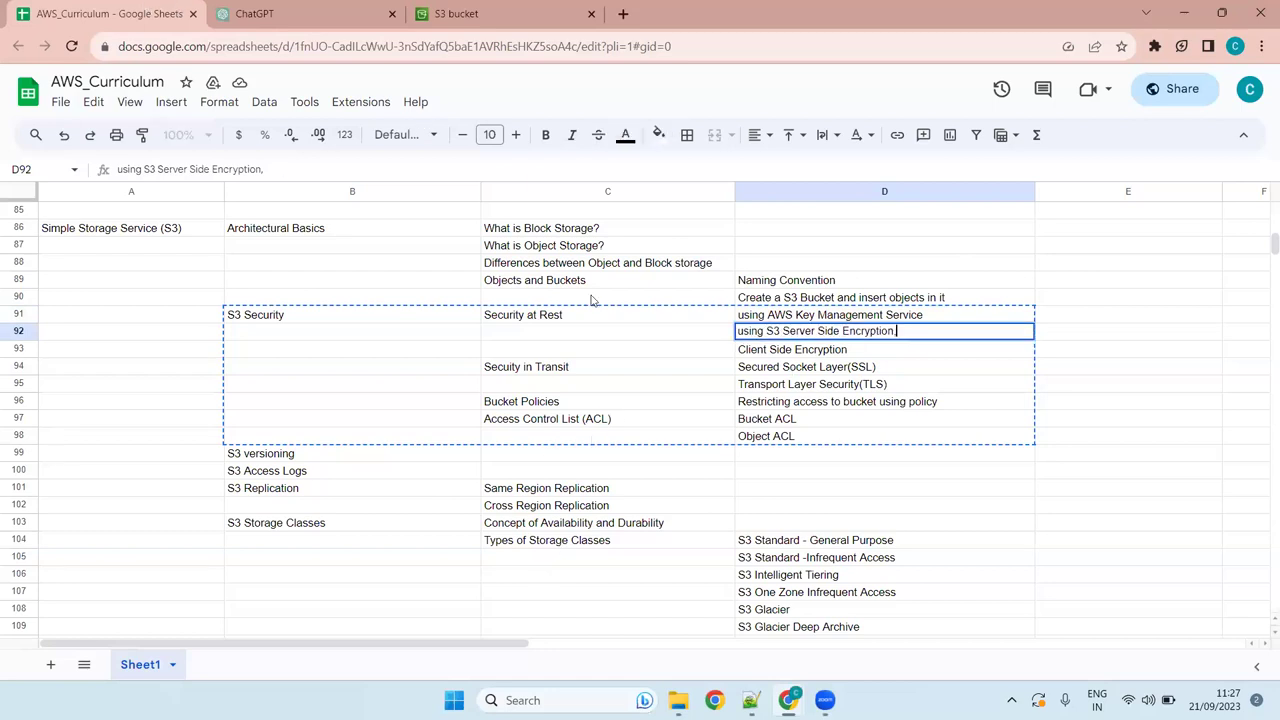
pyautogui.hotkey('alt', 'Tab')
pyautogui.hotkey('alt', 'Tab')
pyautogui.hotkey('alt', 'Tab')
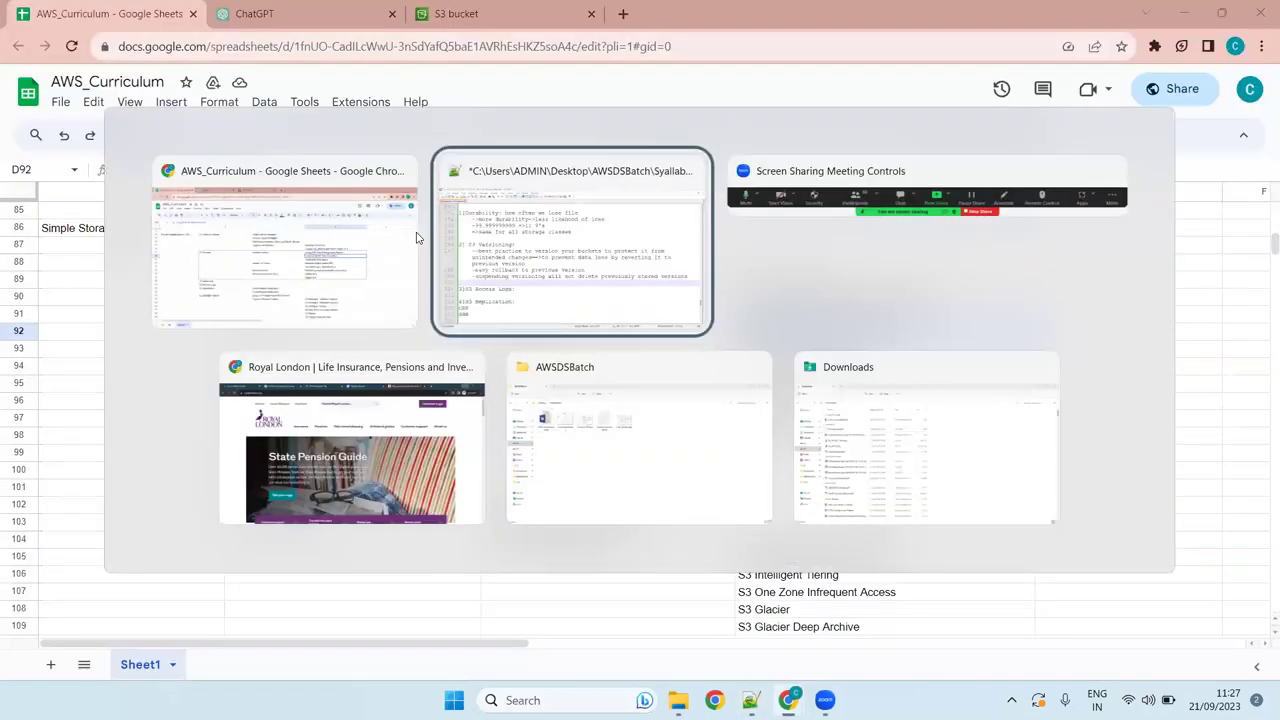
pyautogui.hotkey('alt', 'Tab')
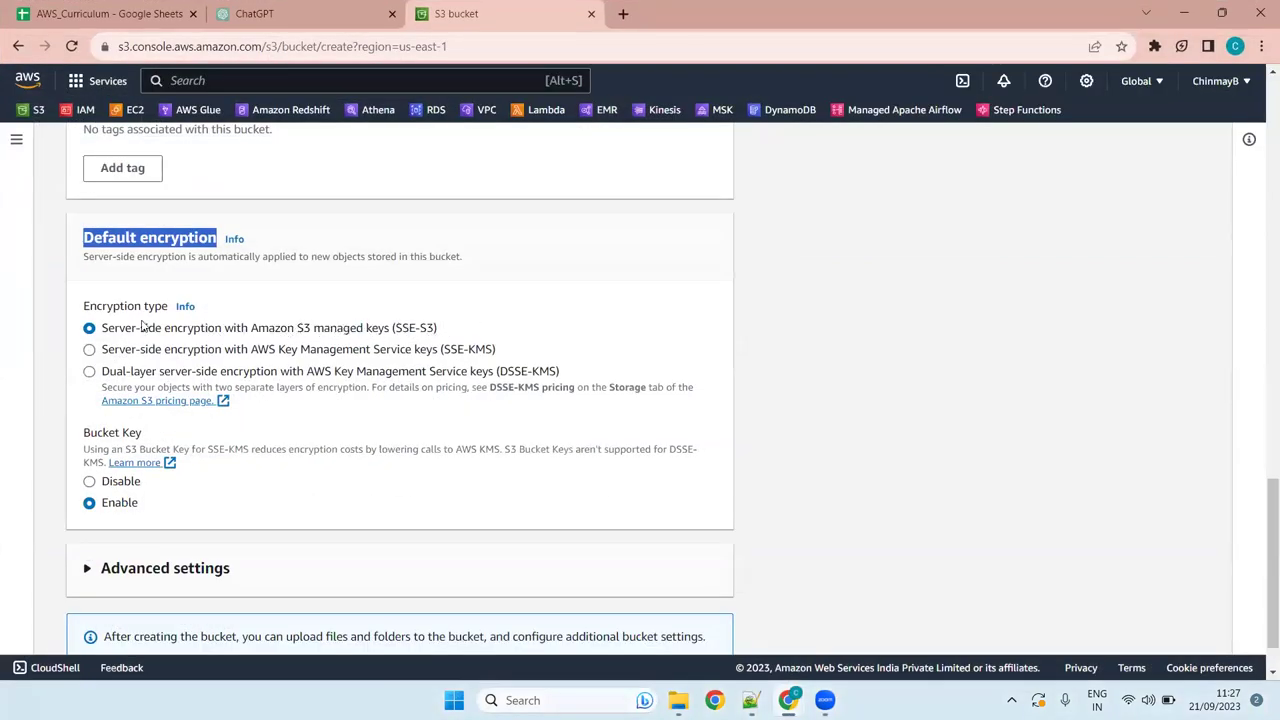
pyautogui.moveTo(224, 328); pyautogui.dragTo(440, 327)
pyautogui.hotkey('ctrl', 'c')
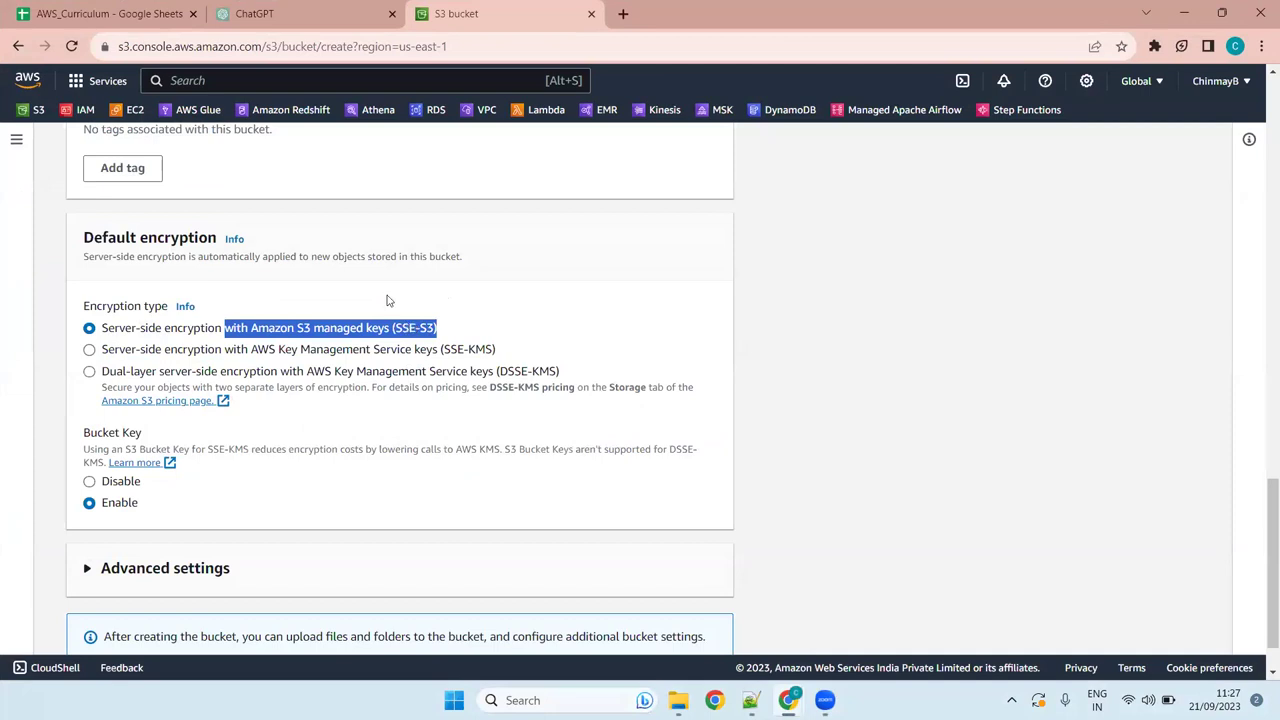
# - Complete the spreadsheet entry in D92 as "using S3 Server Side Encryption with with Amazon S3 managed keys (SSE-S3)", removing its trailing comma
pyautogui.click(104, 6)
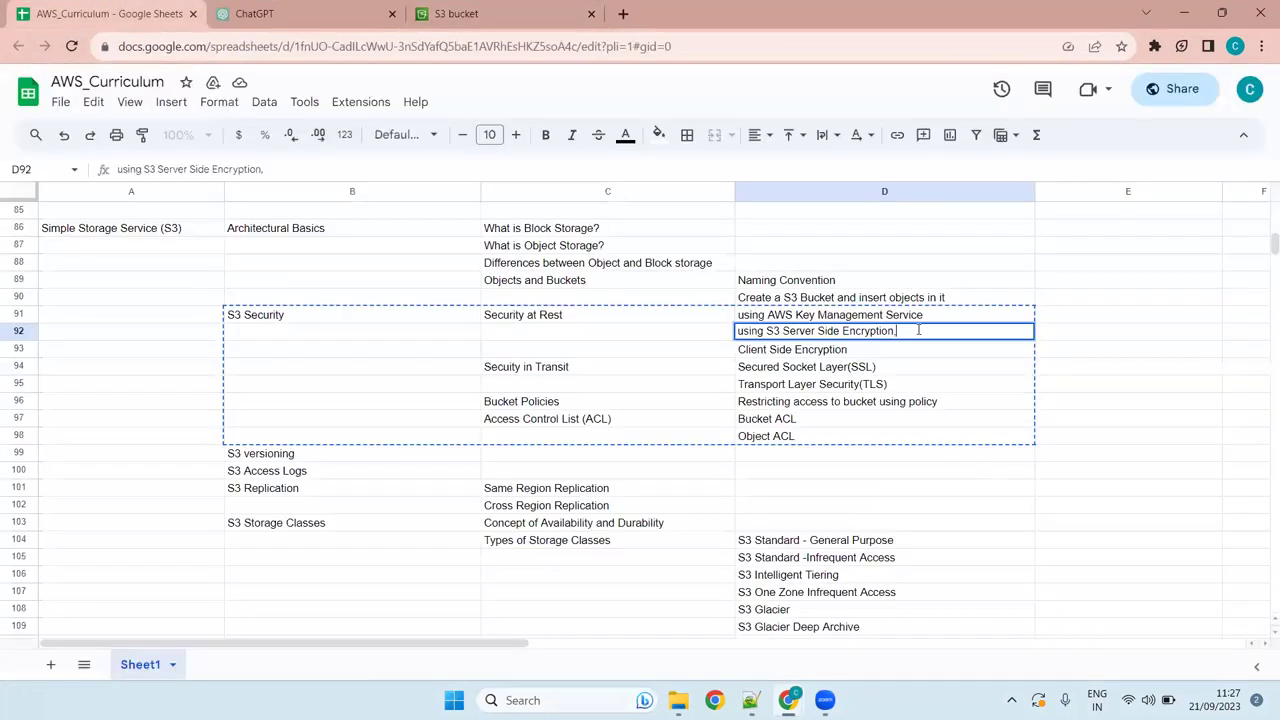
pyautogui.press('BackSpace')
pyautogui.write('with')
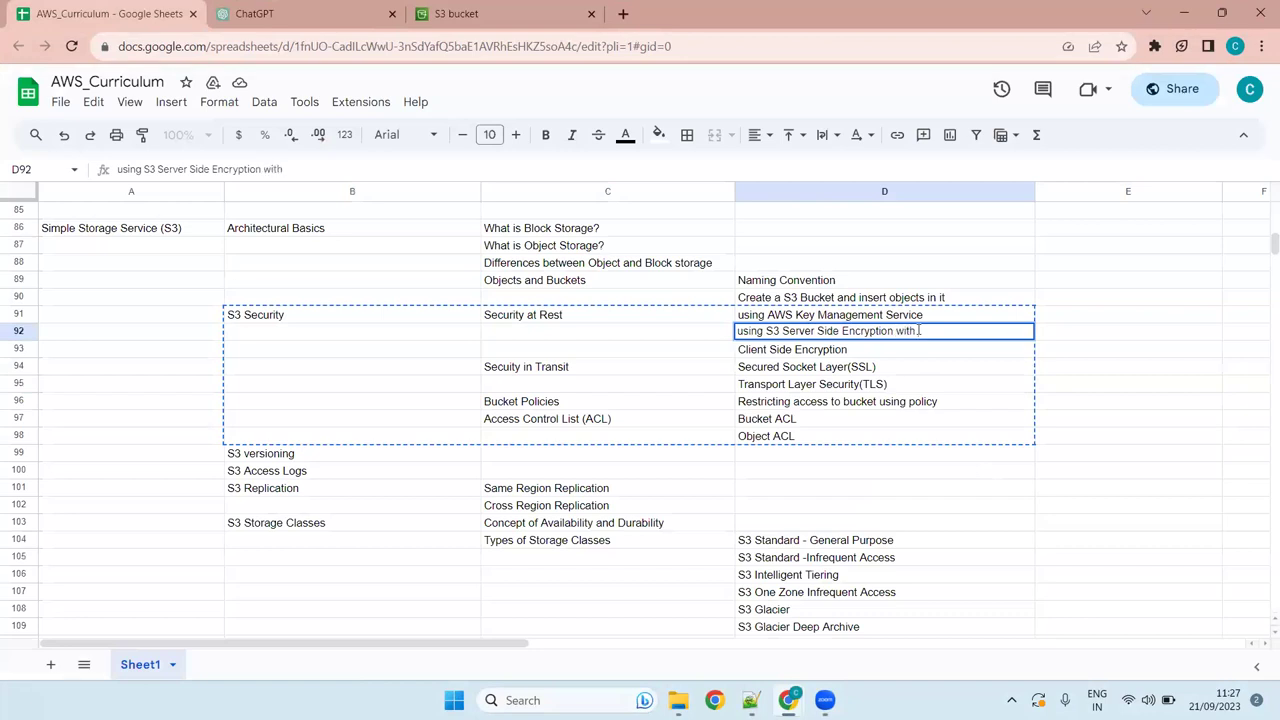
pyautogui.hotkey('ctrl', 'v')
pyautogui.click(991, 435)
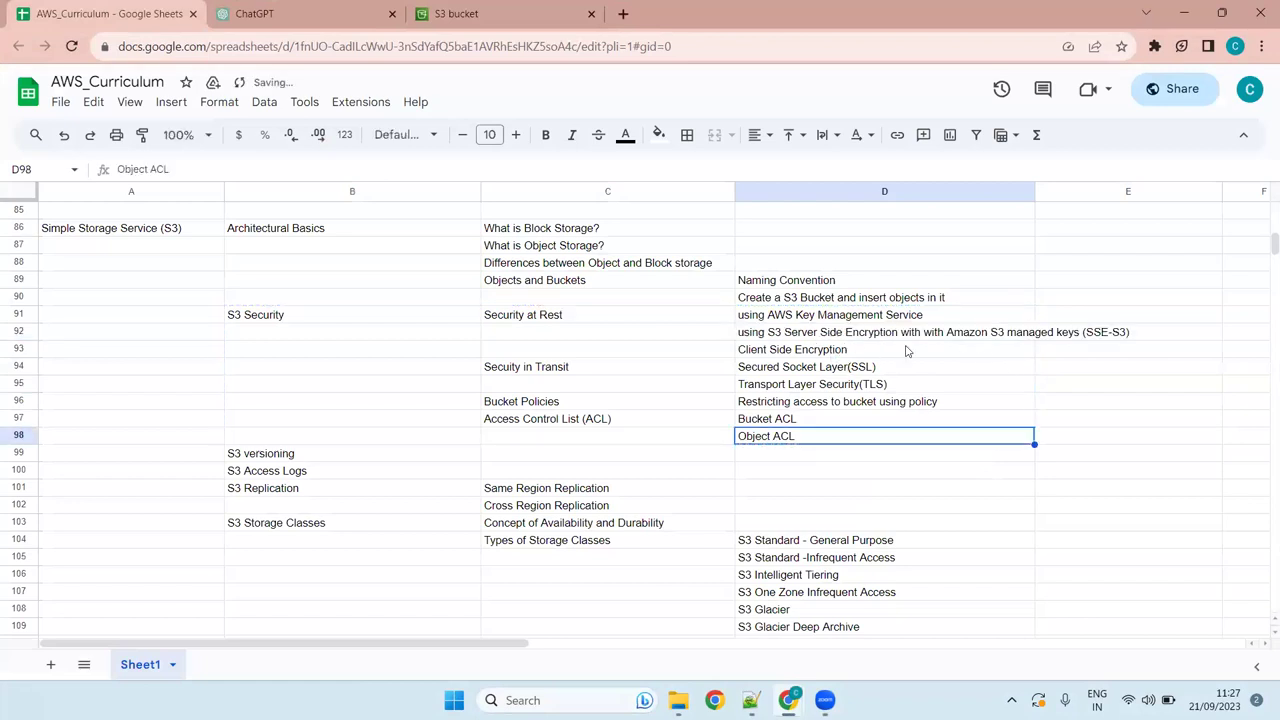
# - Go through the SSE-S3 and Client Side Encryption entries and the Secuity in Transit topics on SSL and TLS
pyautogui.click(1012, 332)
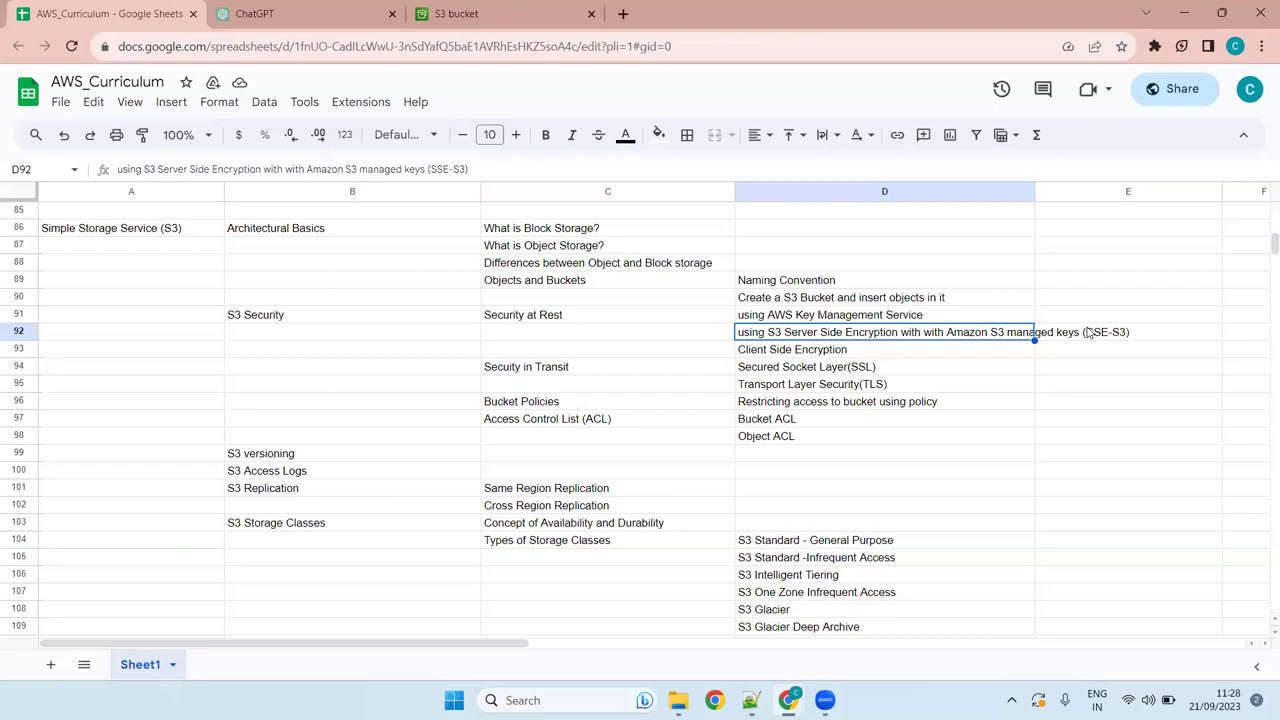
pyautogui.click(841, 350)
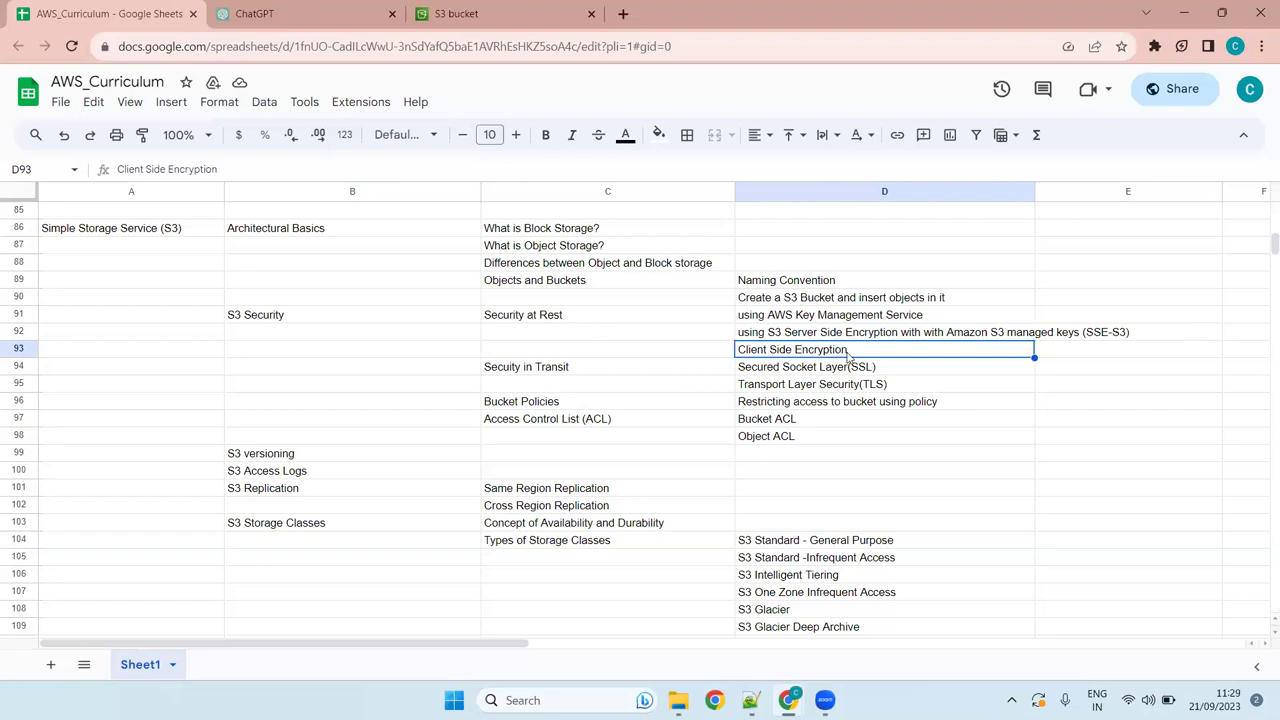
pyautogui.click(593, 373)
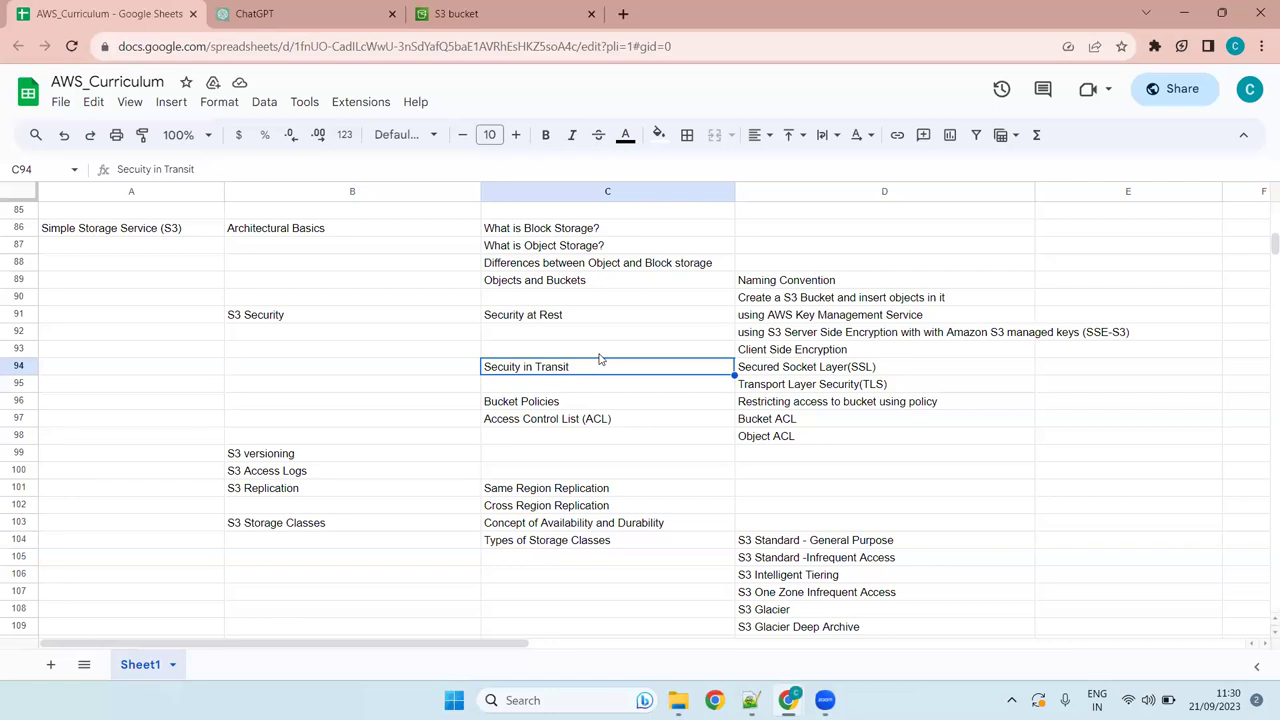
pyautogui.click(814, 372)
pyautogui.click(806, 388)
pyautogui.press('Up')
pyautogui.click(806, 388)
pyautogui.click(808, 372)
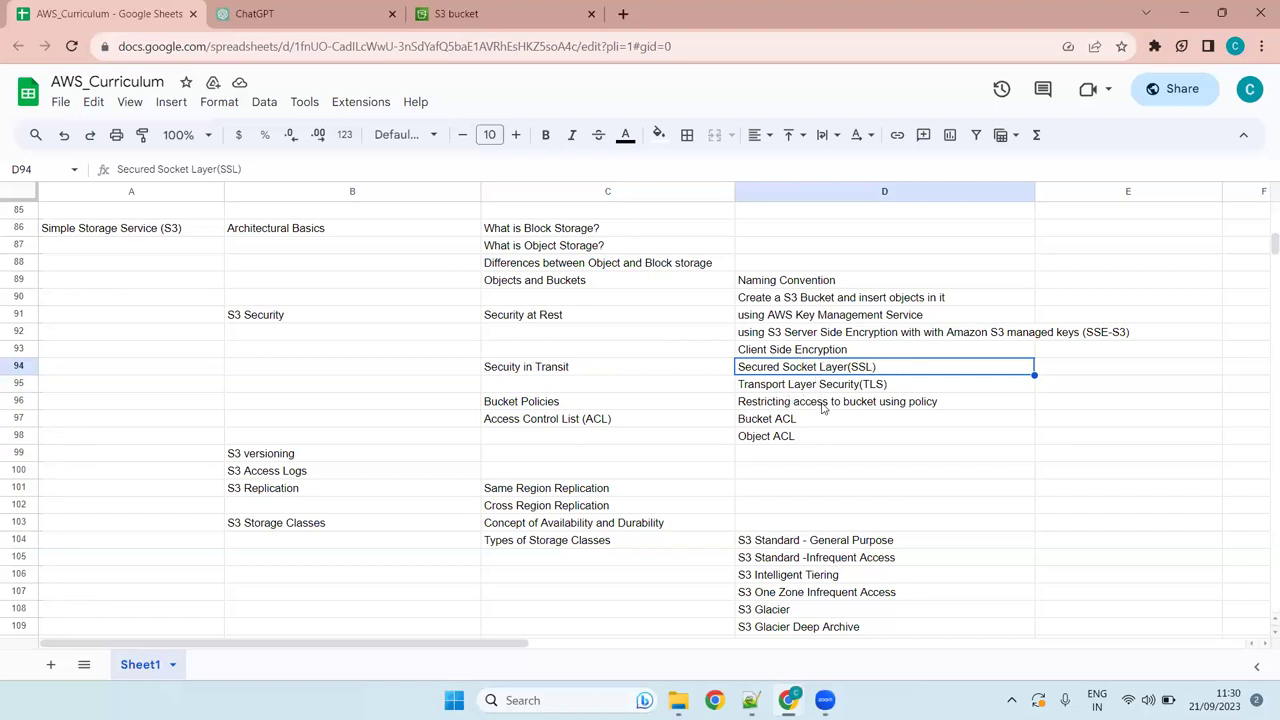
pyautogui.click(576, 369)
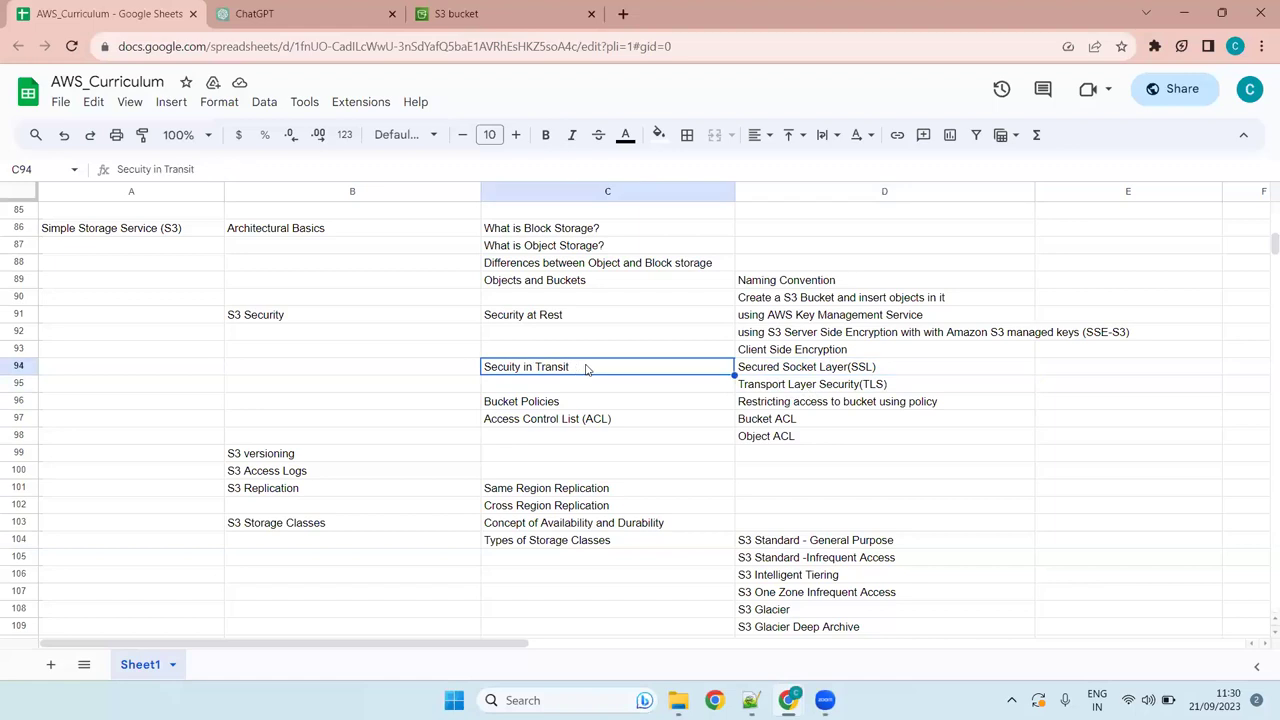
pyautogui.click(793, 371)
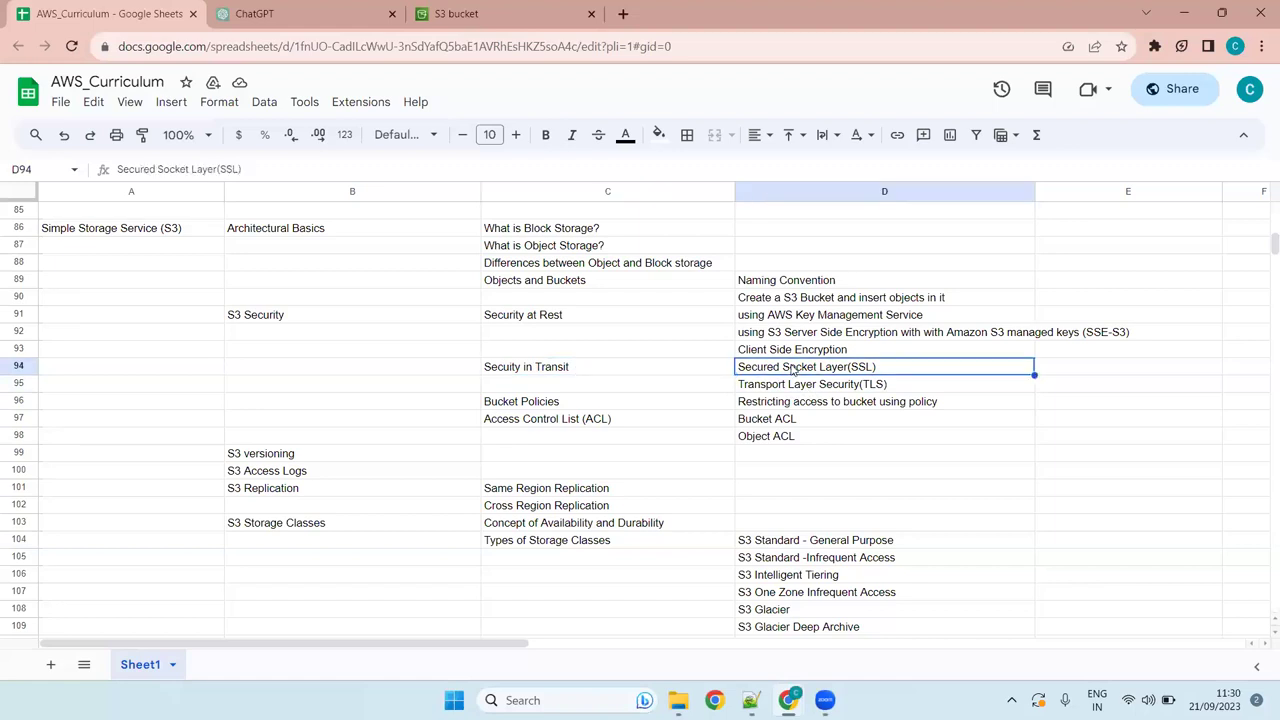
pyautogui.click(815, 387)
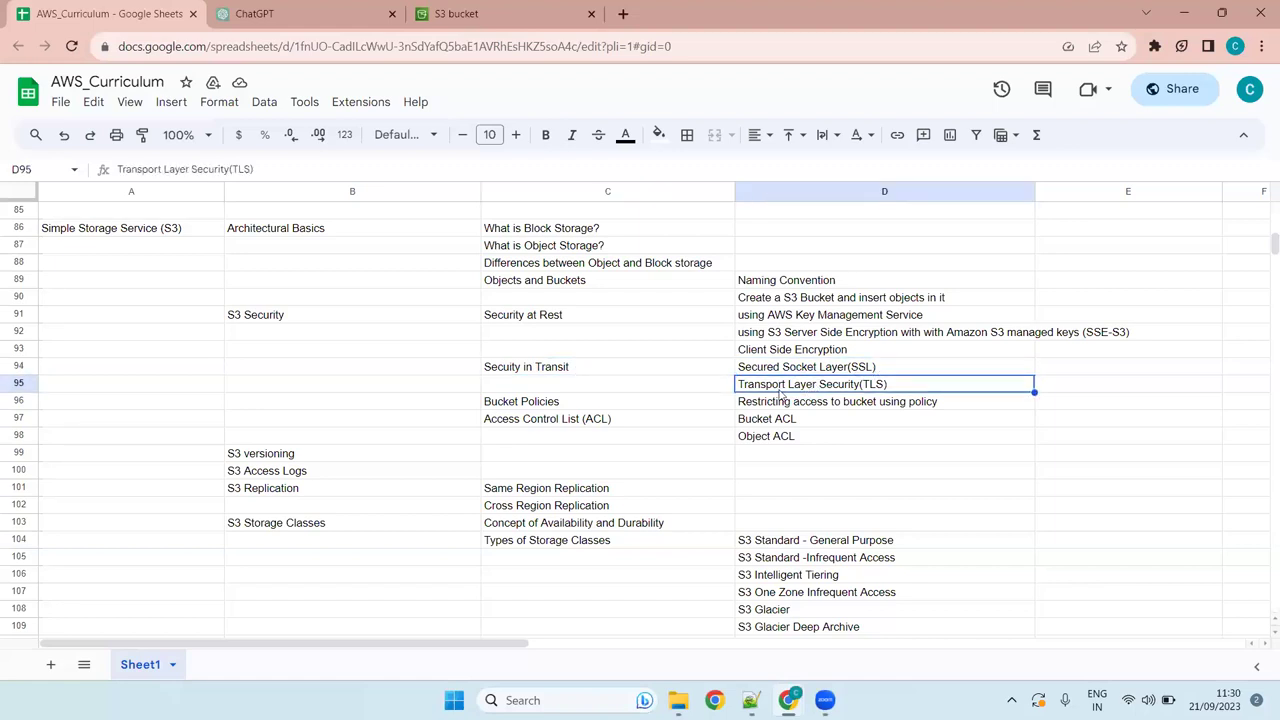
pyautogui.moveTo(520, 369); pyautogui.dragTo(980, 386)
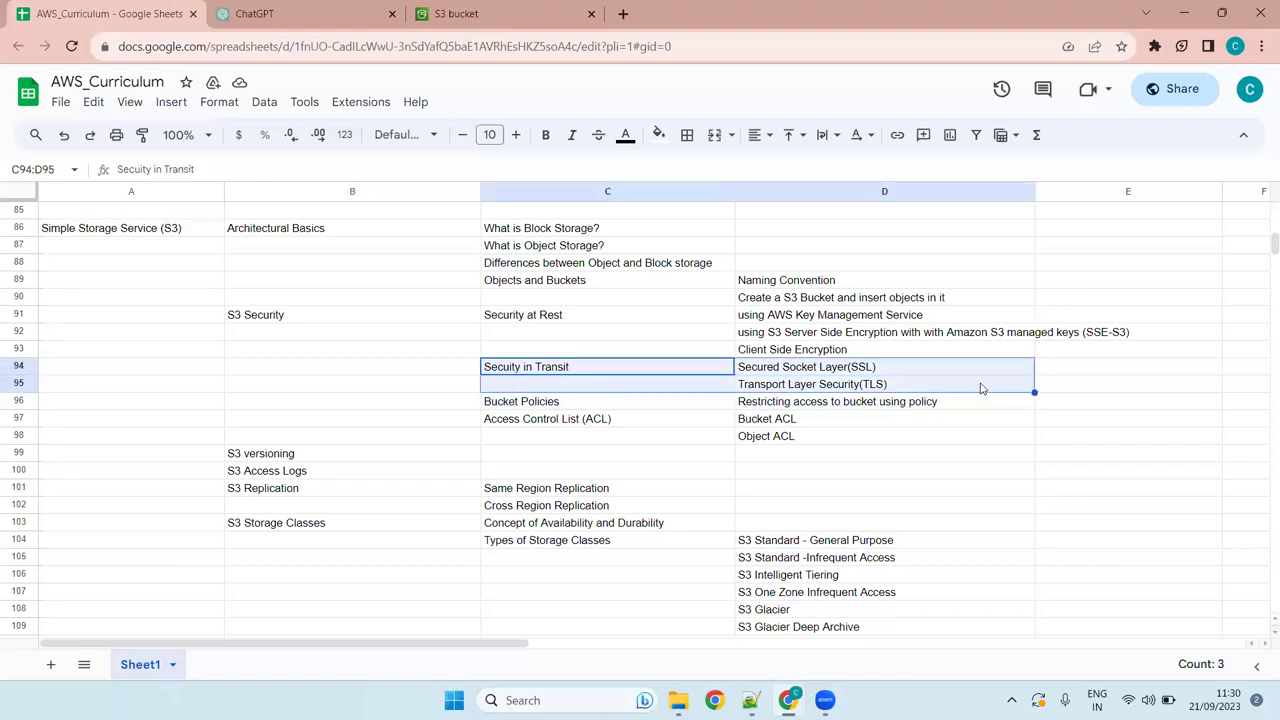
# - Review the Secuity in Transit entries for Secured Socket Layer (SSL) and Transport Layer Security (TLS) in the curriculum sheet
pyautogui.click(807, 373)
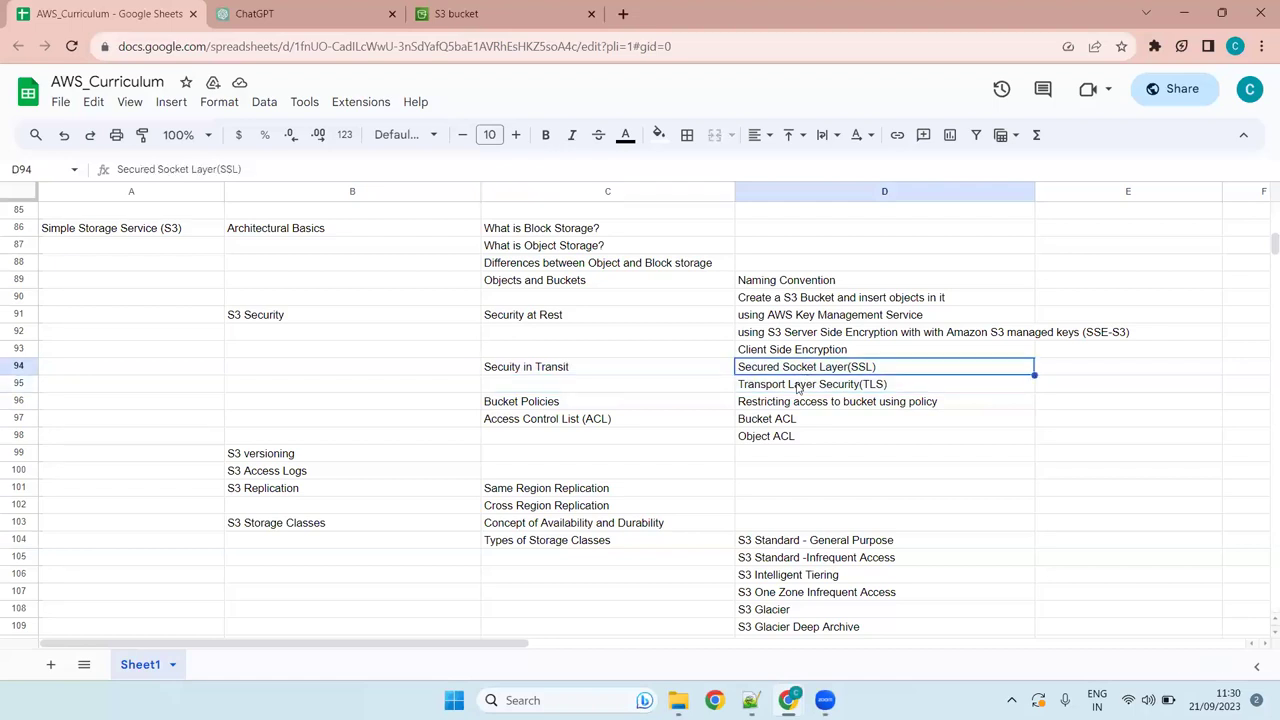
pyautogui.click(800, 386)
pyautogui.press('Up')
pyautogui.click(556, 368)
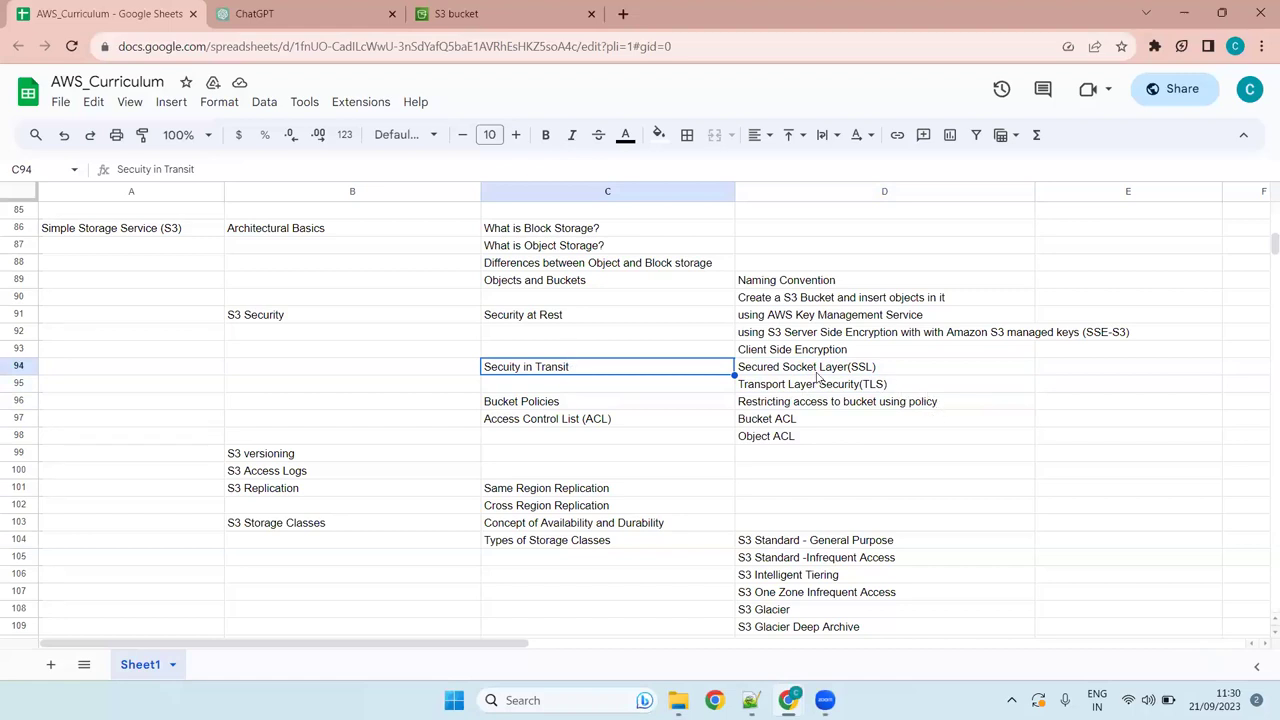
pyautogui.click(632, 388)
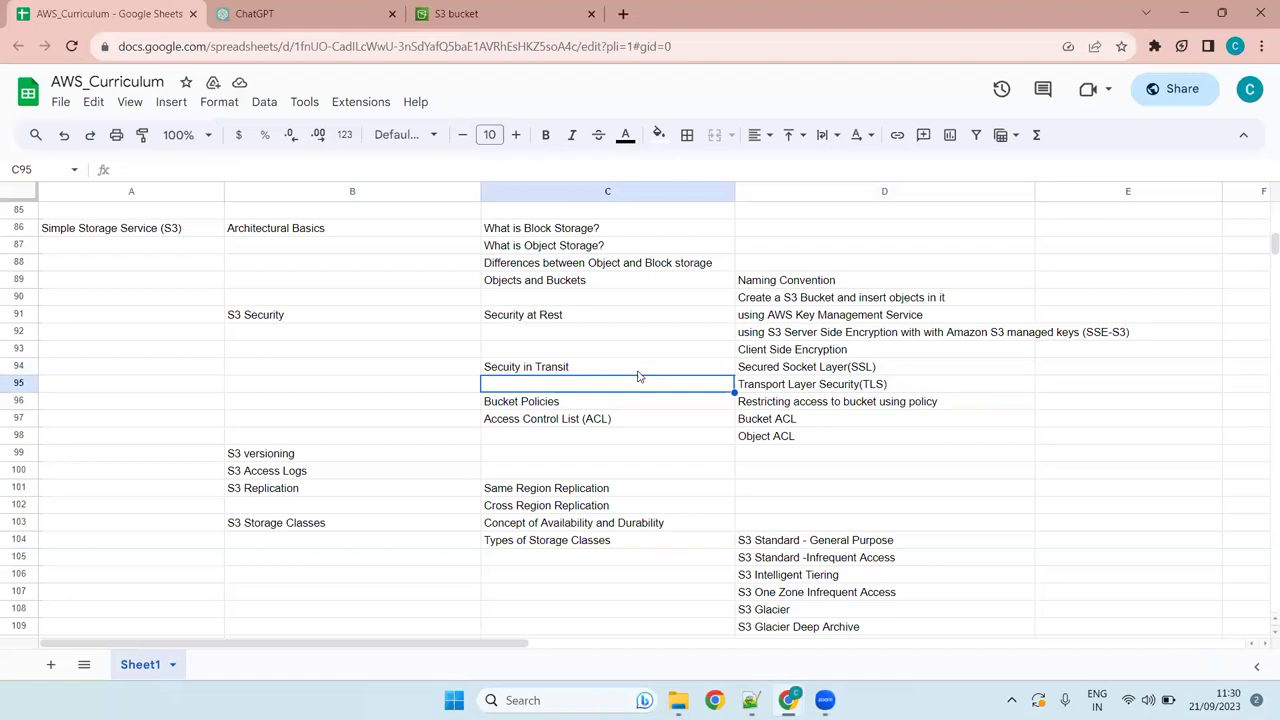
pyautogui.click(622, 371)
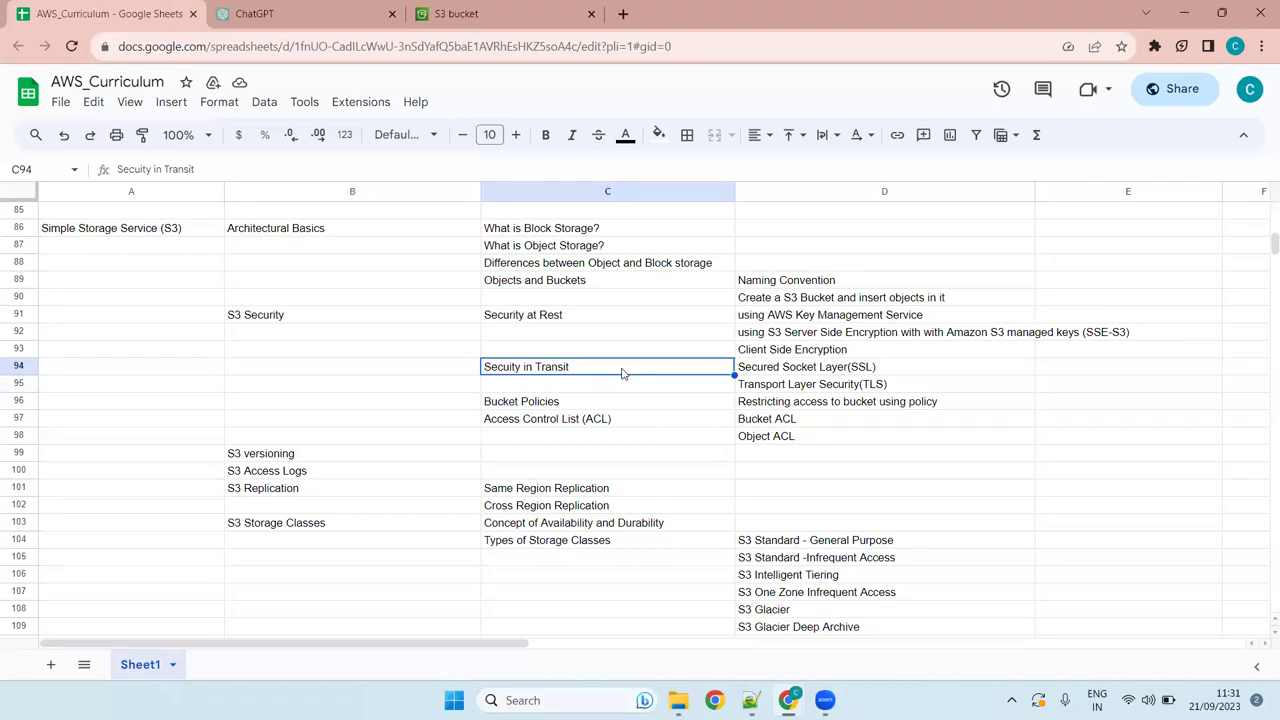
# - Examine the Bucket Policies topic and its entry on restricting access to a bucket using policy
pyautogui.click(592, 407)
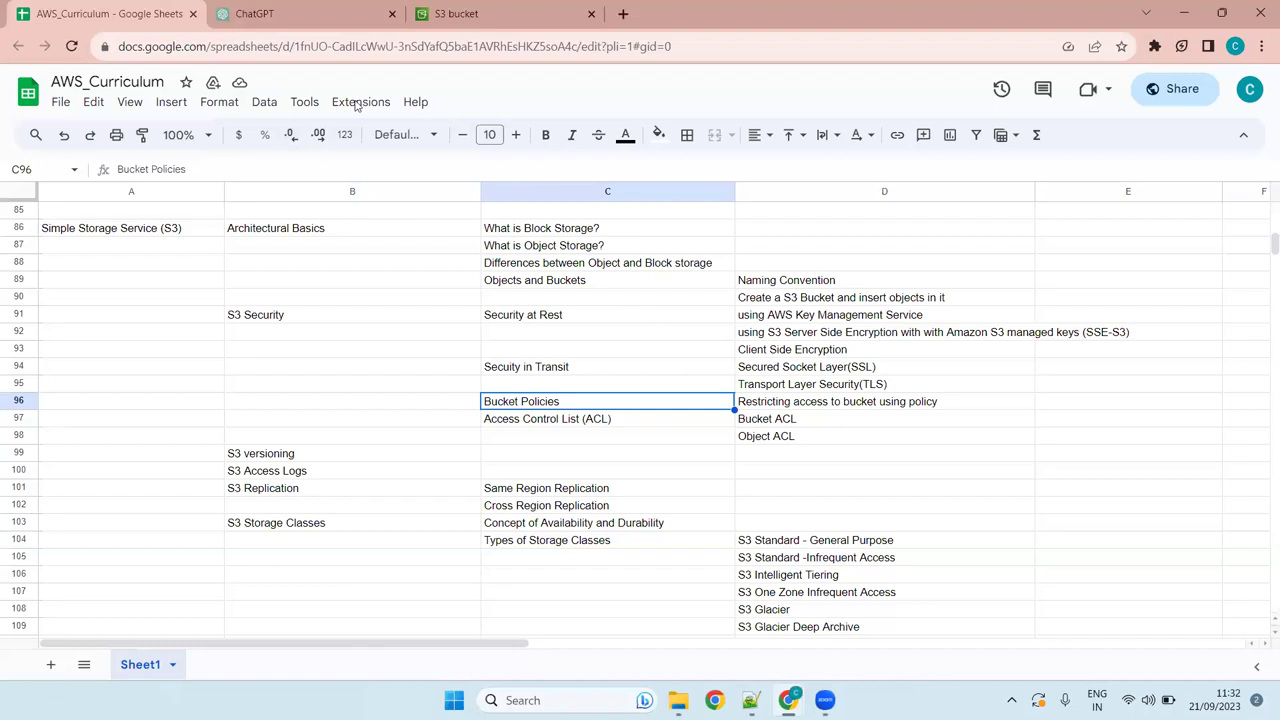
pyautogui.scroll(3, 357, 104)
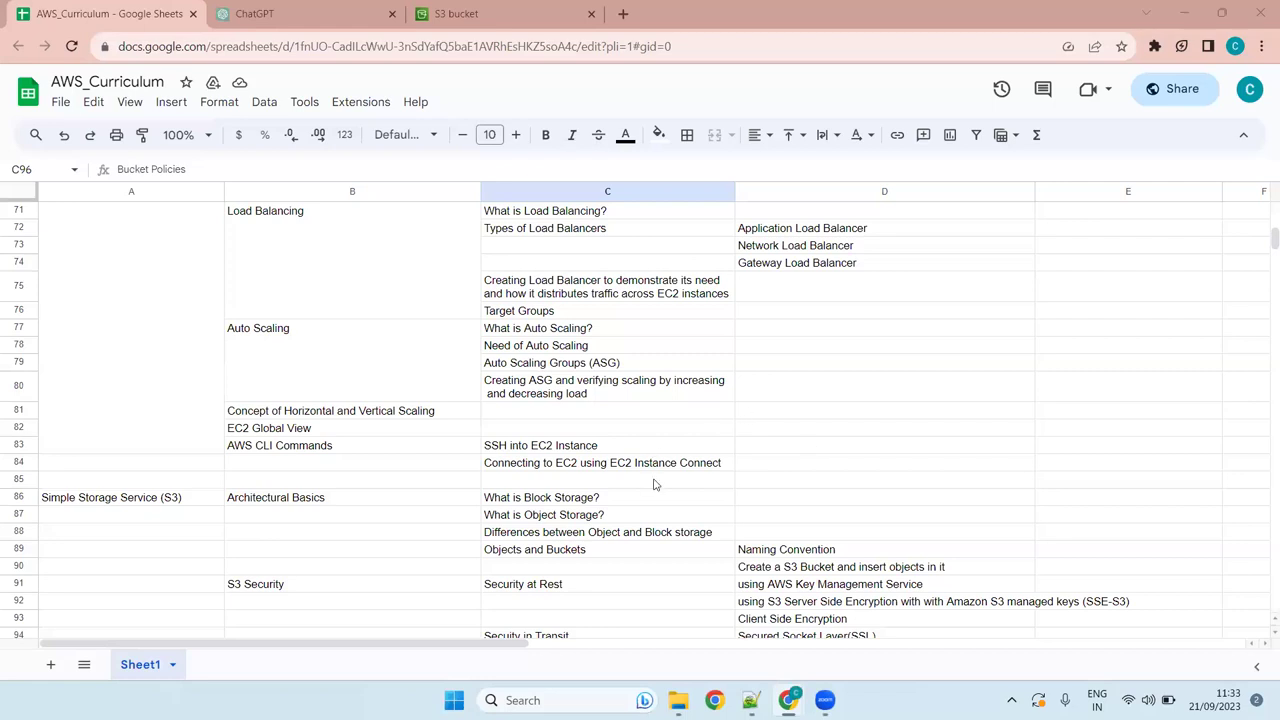
pyautogui.scroll(-6, 655, 478)
pyautogui.scroll(3, 490, 460)
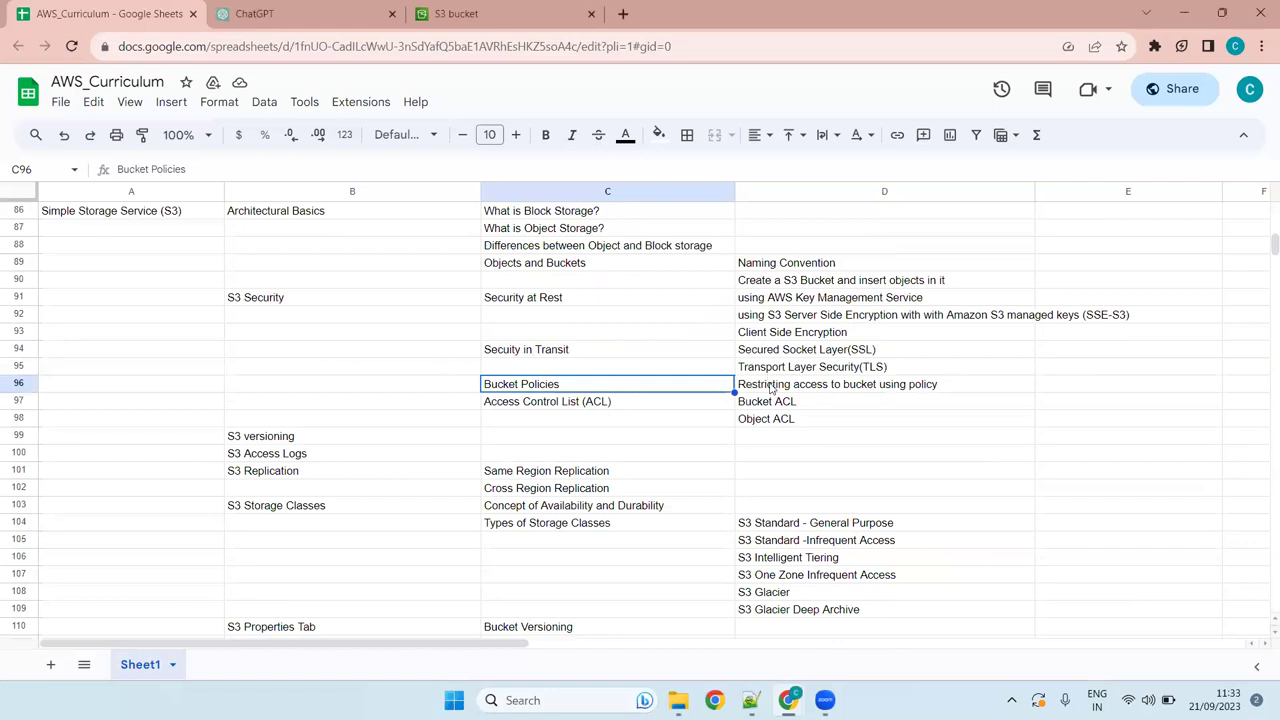
pyautogui.press('Right')
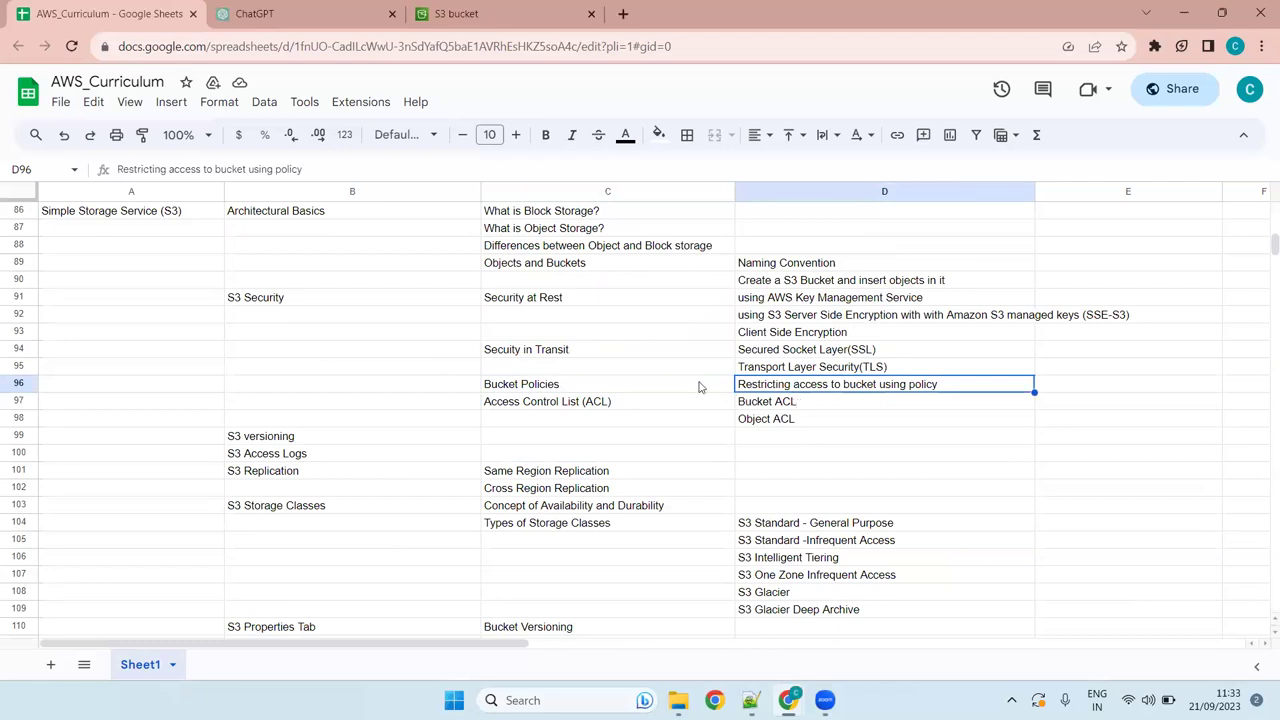
pyautogui.click(617, 383)
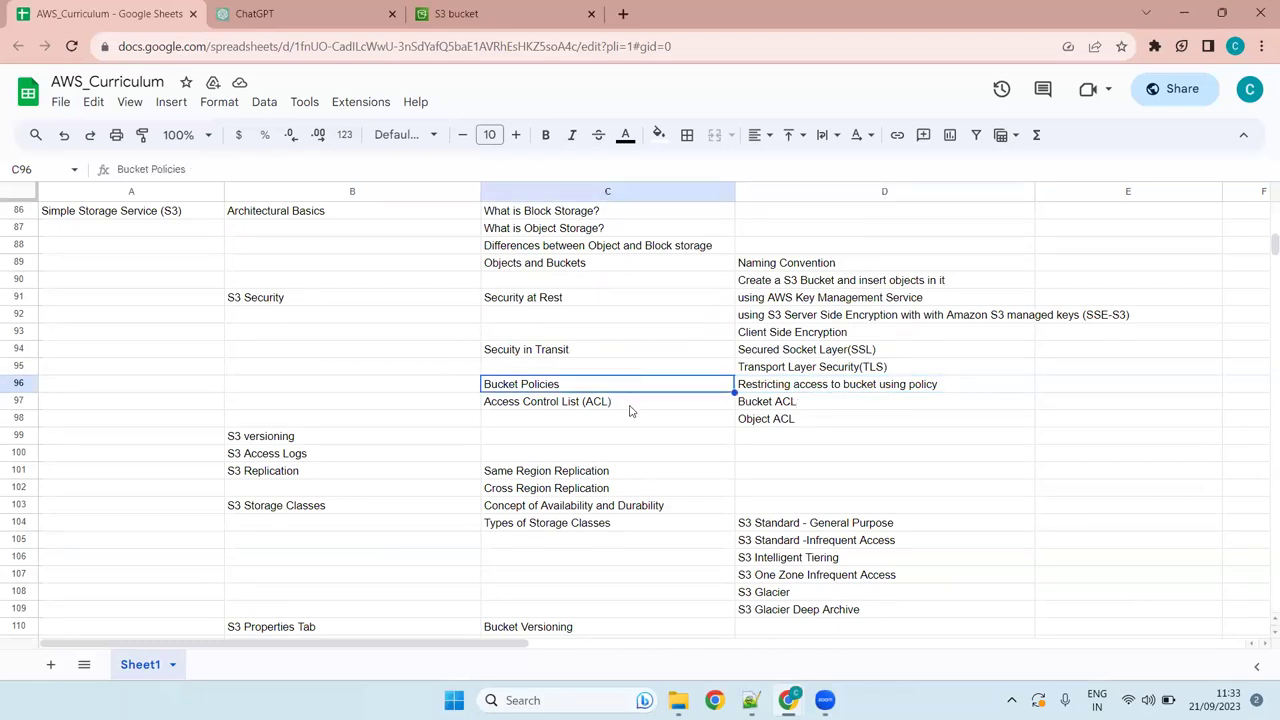
# - Go through the Access Control List (ACL) topic, comparing its Bucket ACL and Object ACL entries
pyautogui.click(630, 404)
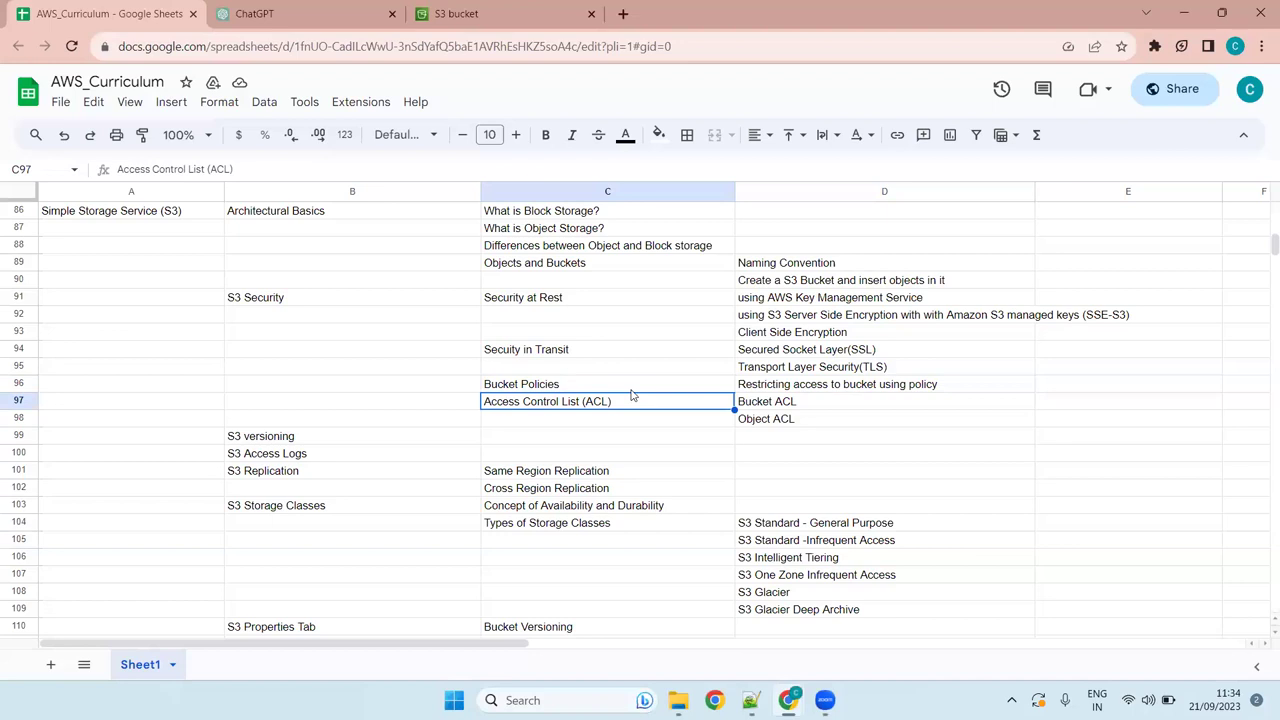
pyautogui.click(829, 424)
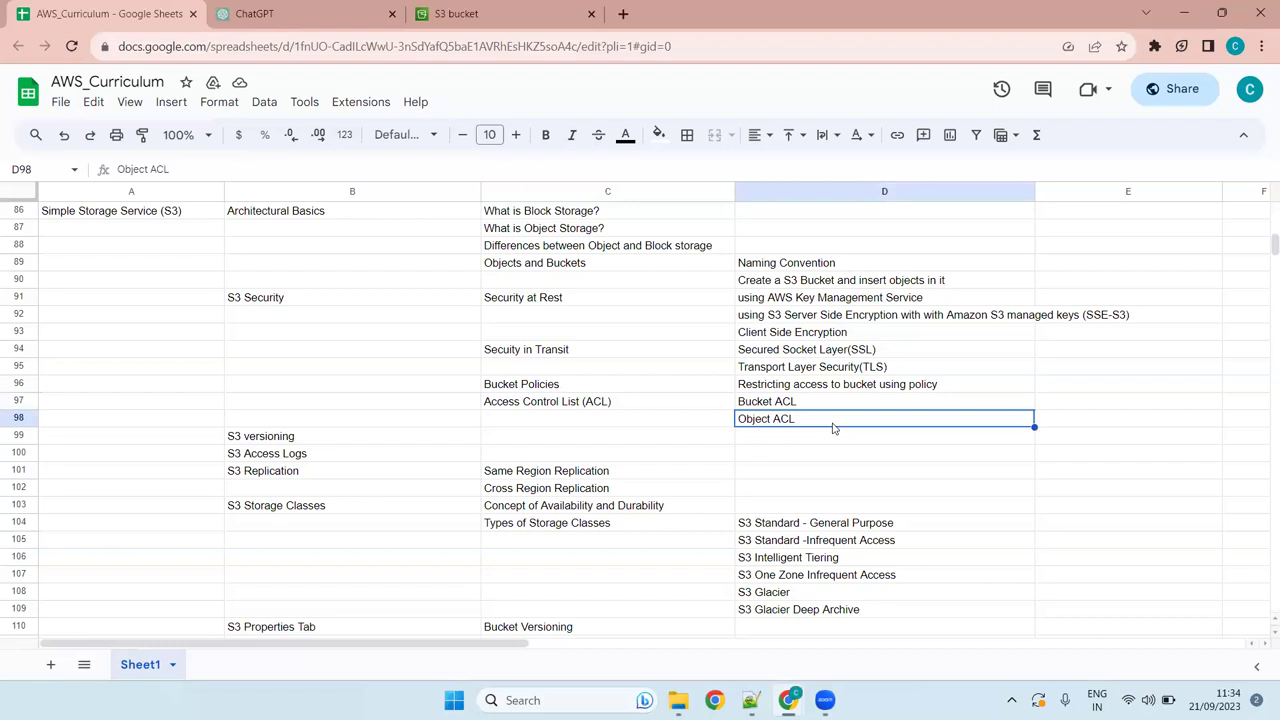
pyautogui.click(801, 433)
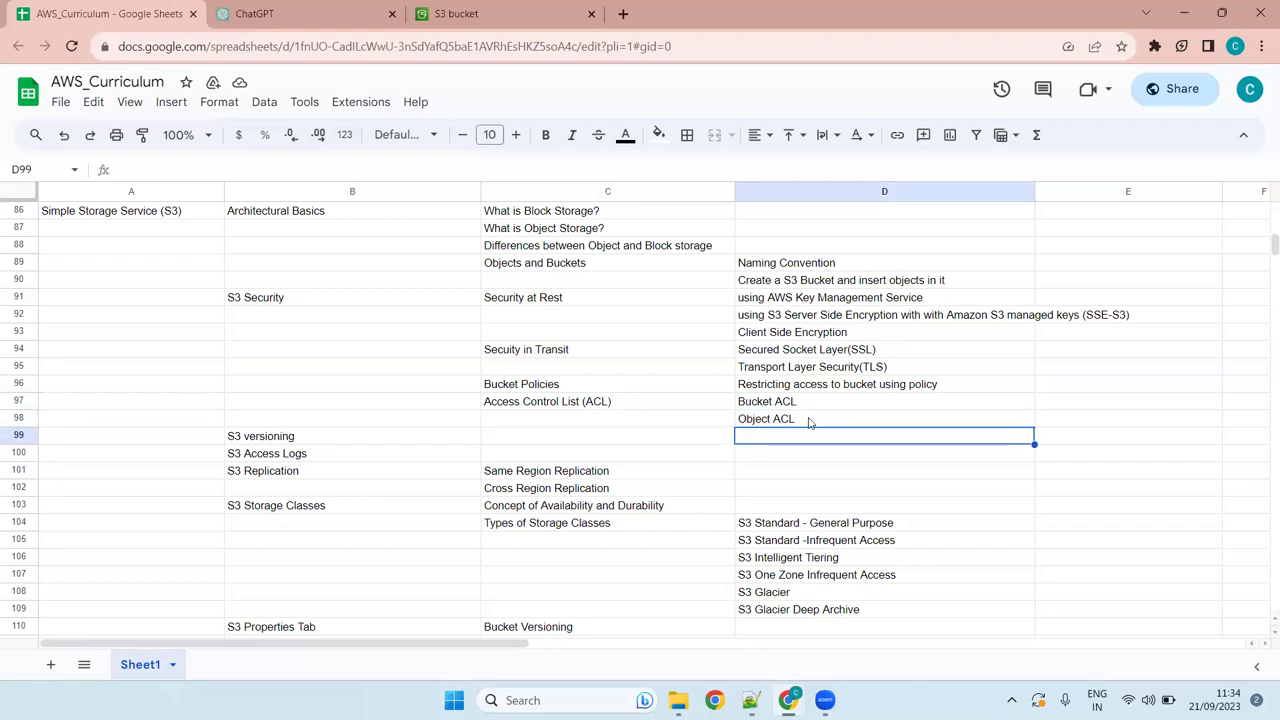
pyautogui.click(809, 420)
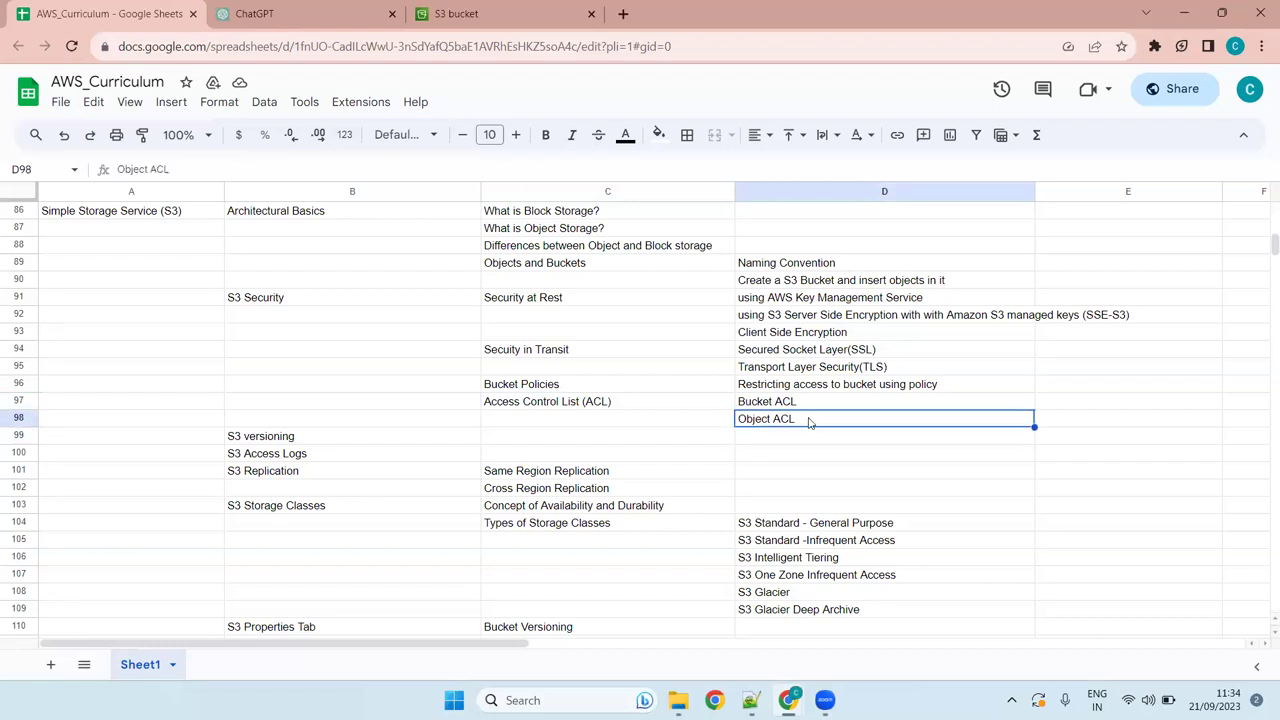
pyautogui.click(803, 404)
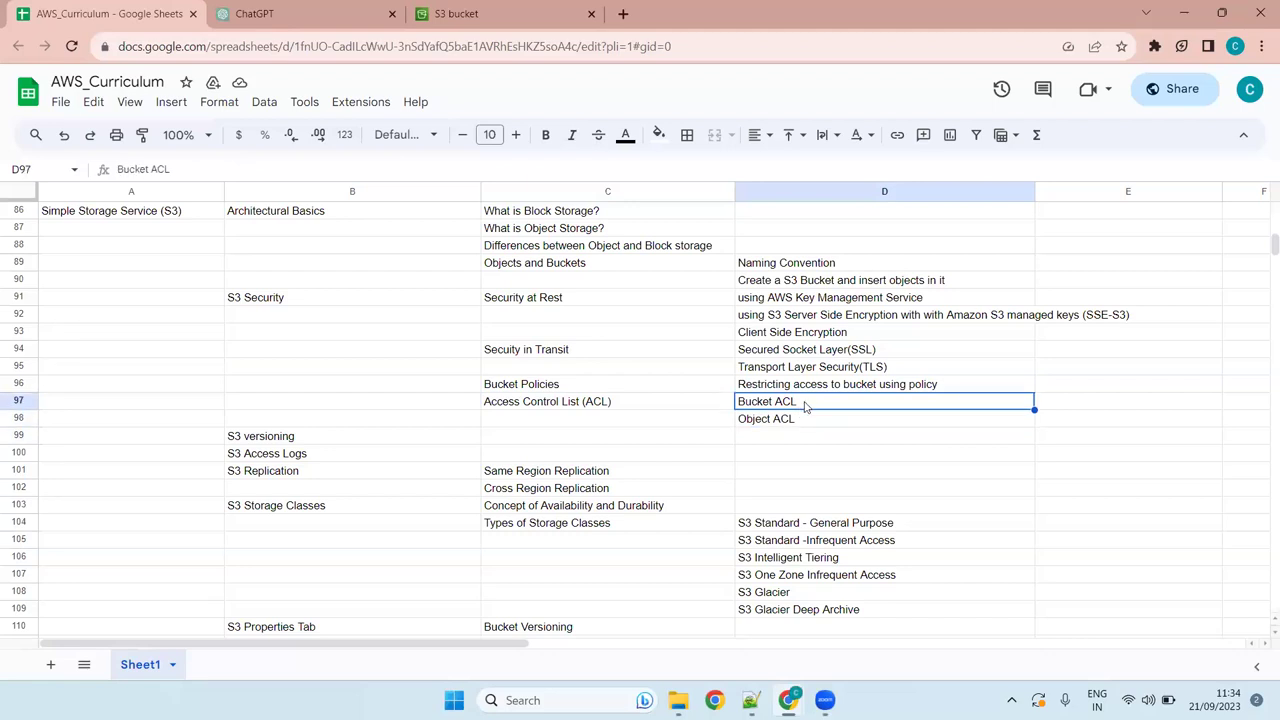
pyautogui.click(797, 417)
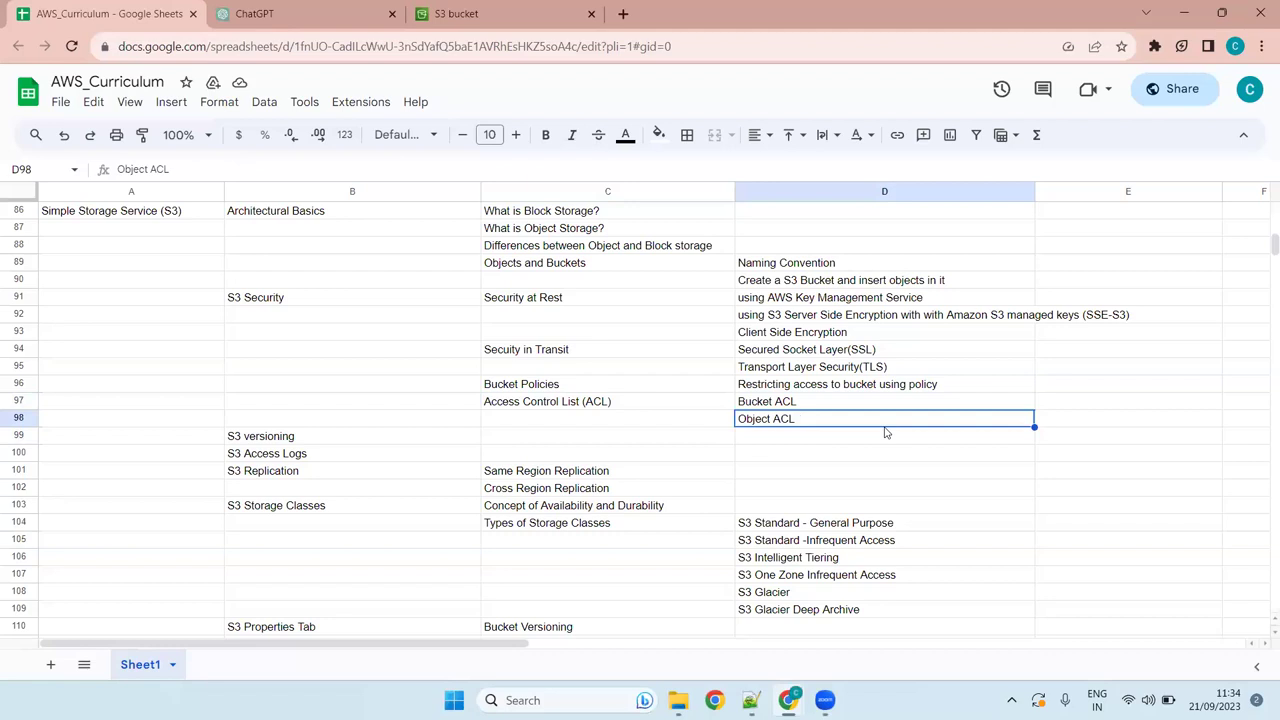
pyautogui.press('Up')
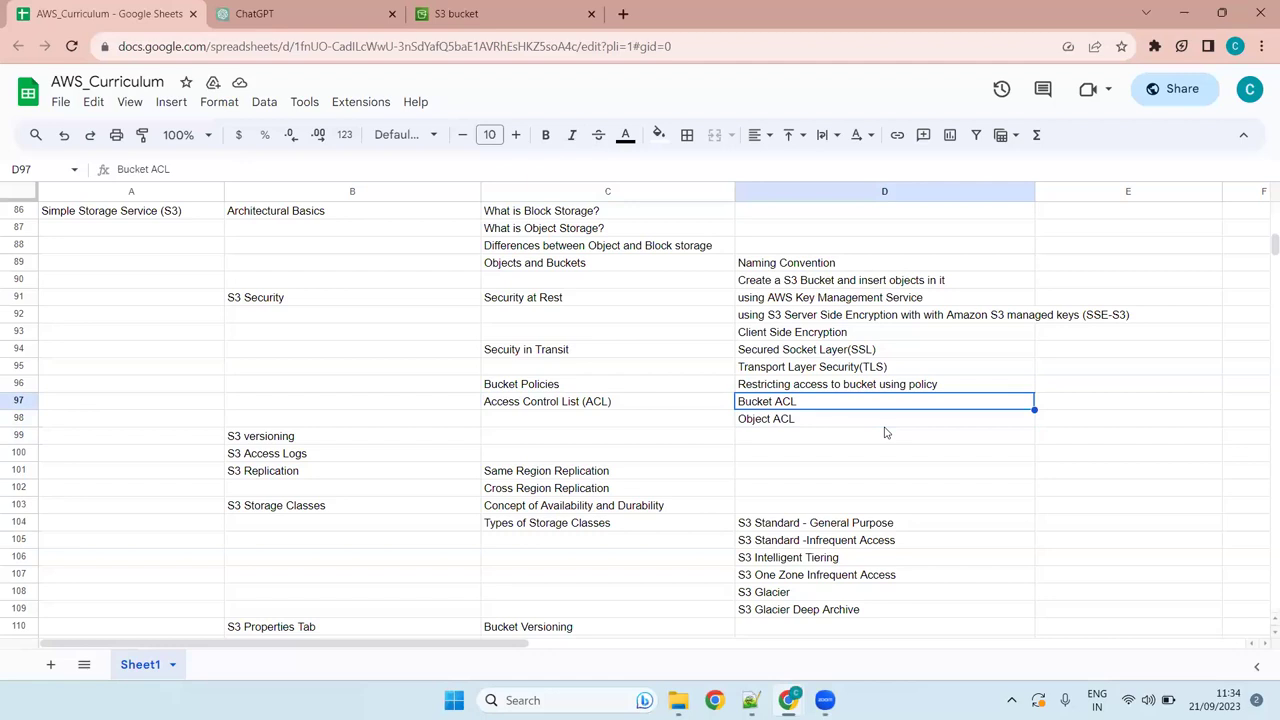
pyautogui.press('Down')
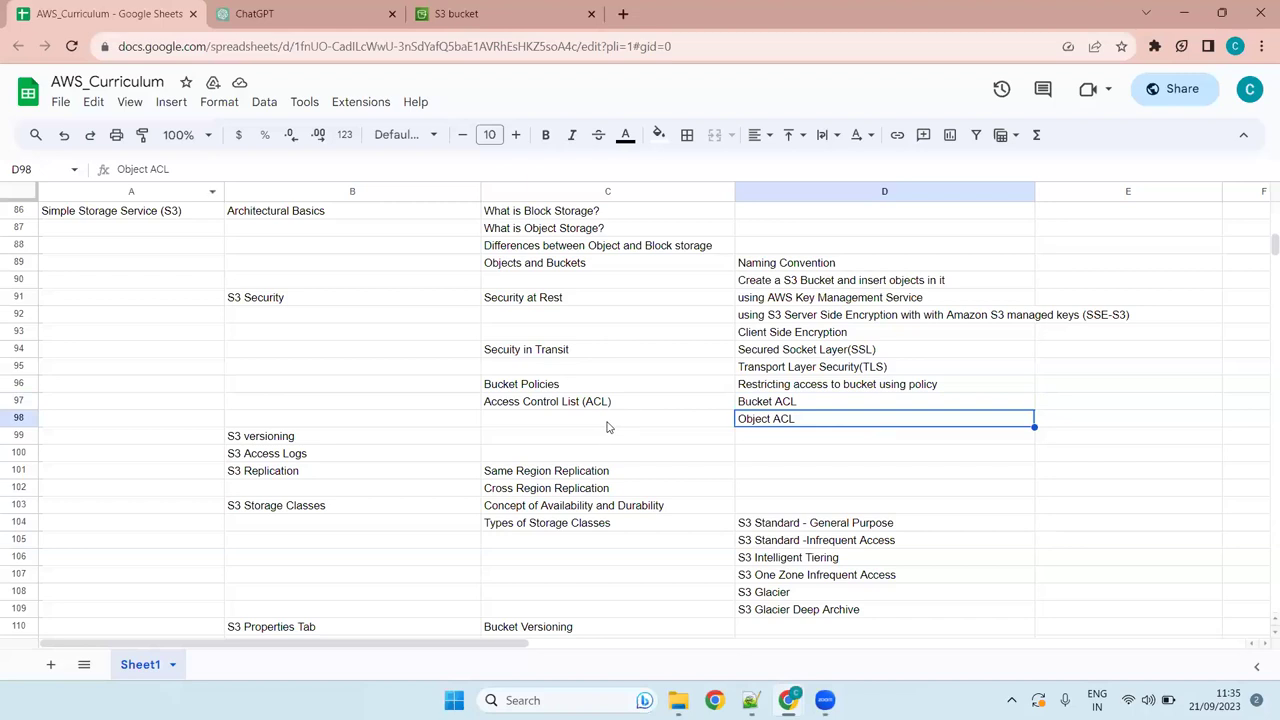
pyautogui.press('Up')
pyautogui.press('Left')
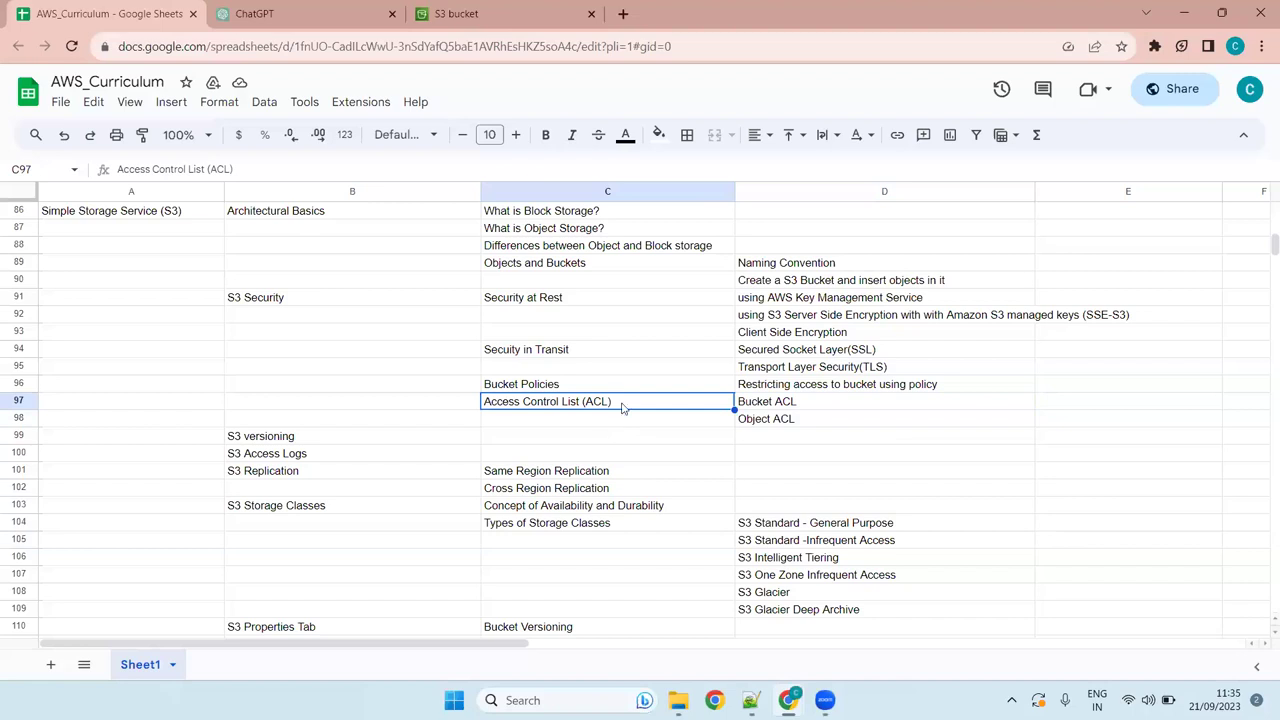
pyautogui.press('Down')
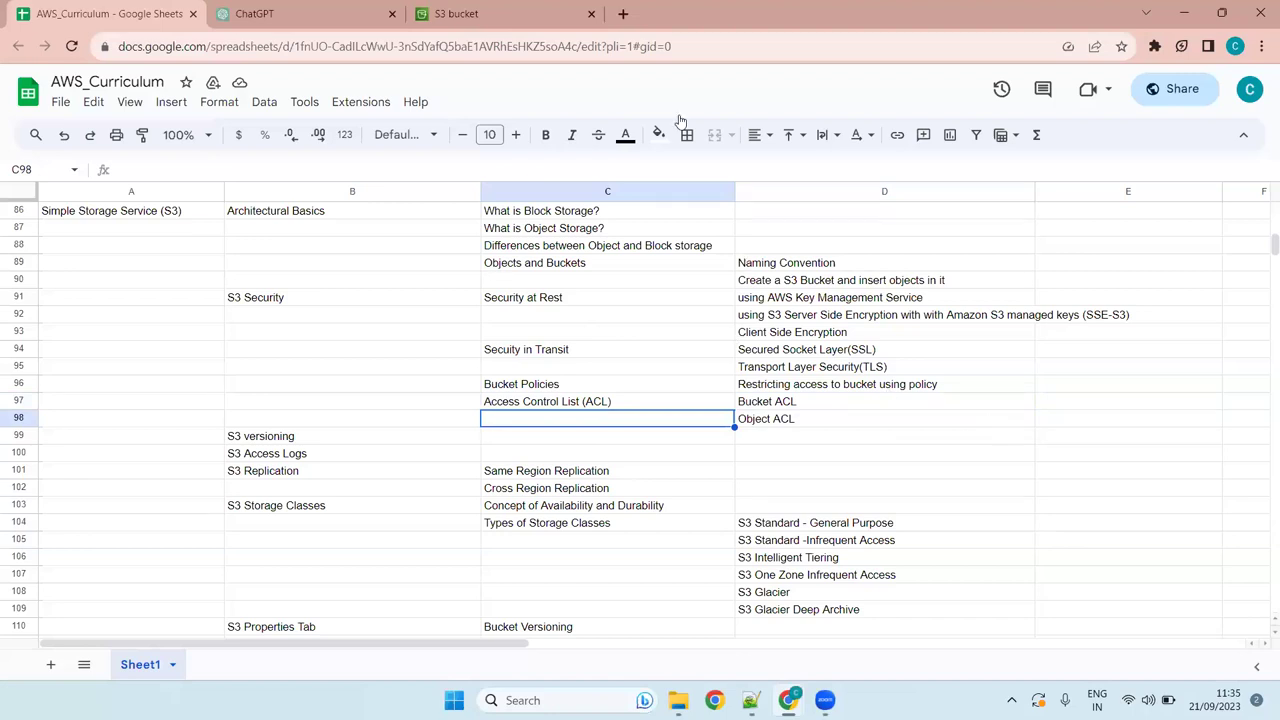
# - Switch to Syallabus_Coverage.txt in Notepad++ and review the S3 Security notes on security at rest and in transit
pyautogui.hotkey('ctrl', 'z')
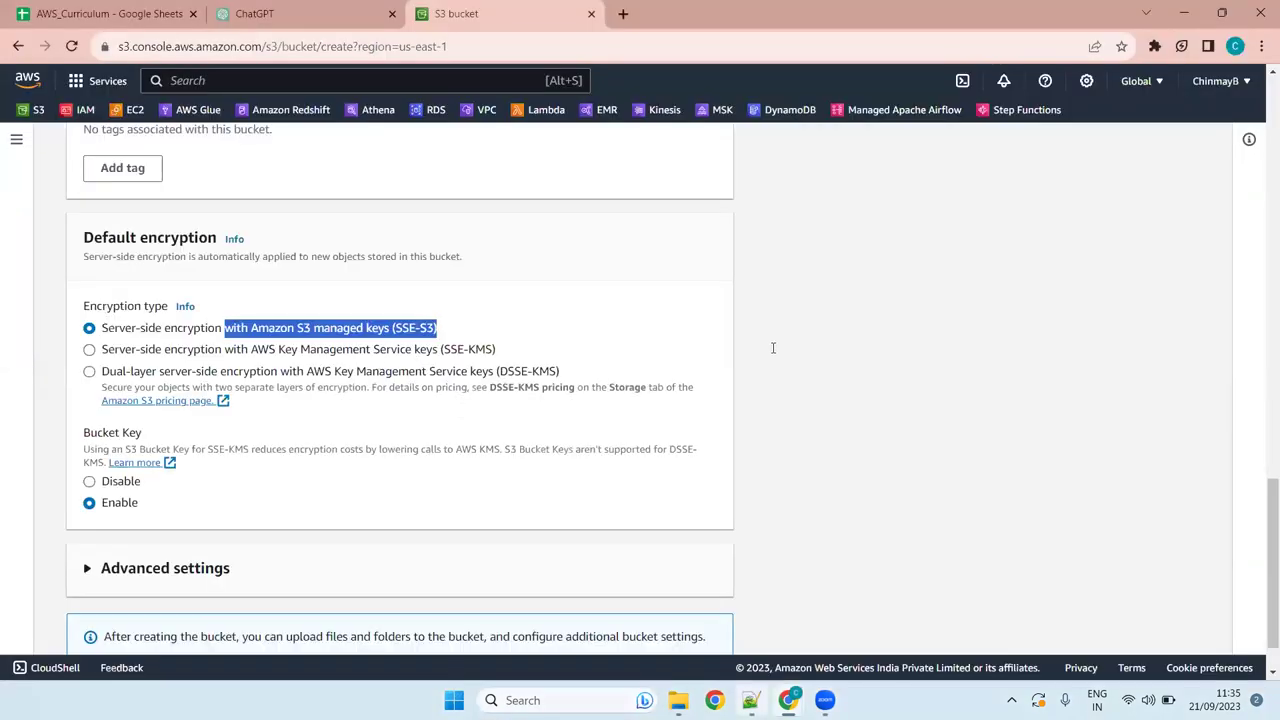
pyautogui.hotkey('alt', 'Tab')
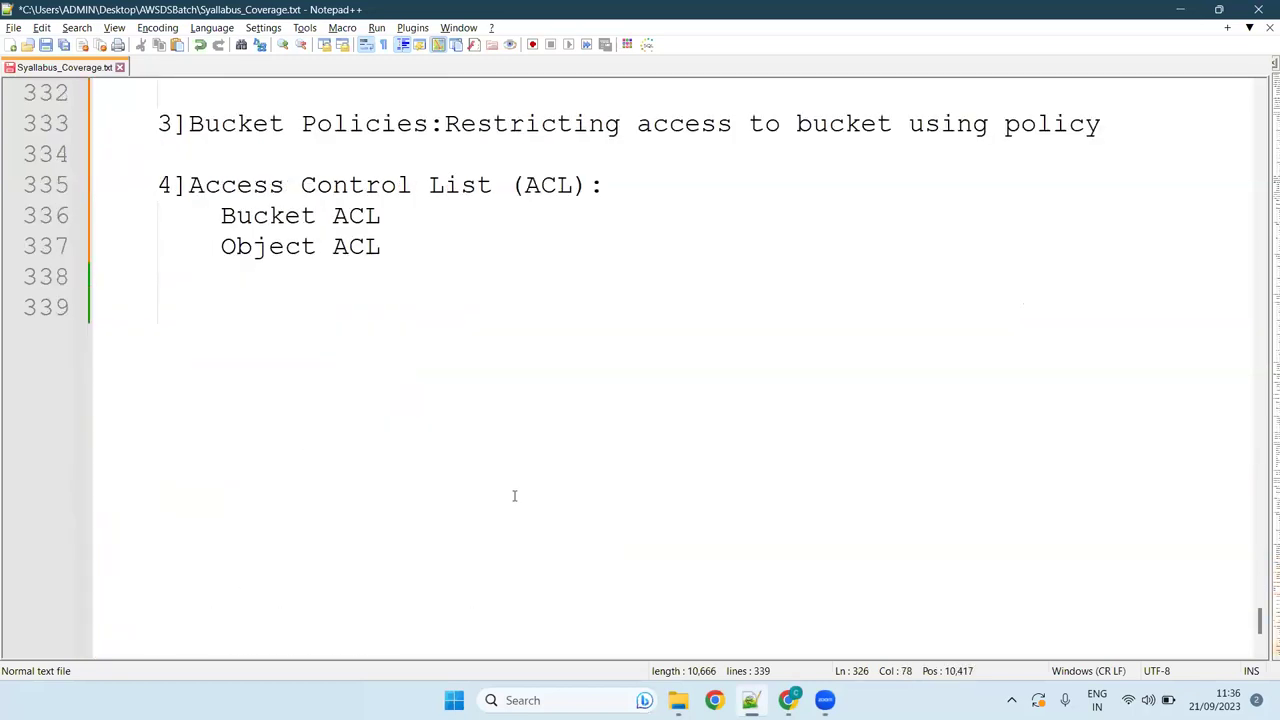
pyautogui.scroll(5, 514, 495)
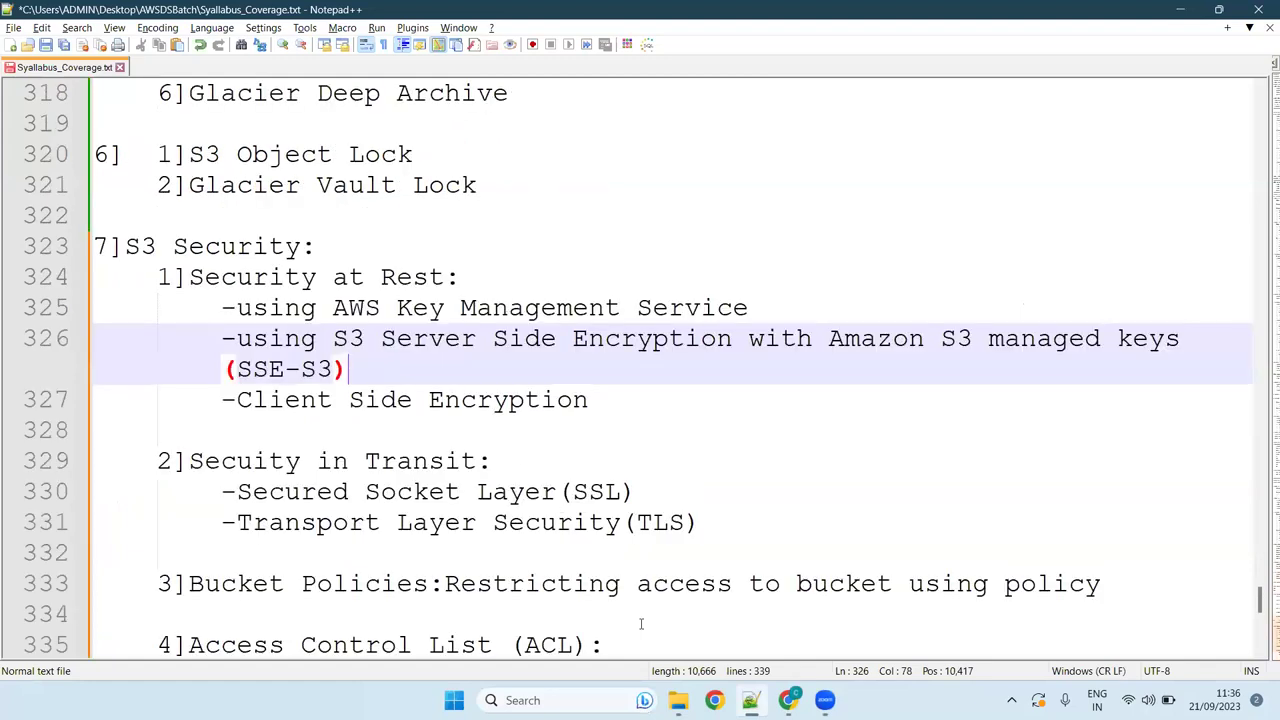
pyautogui.click(301, 460)
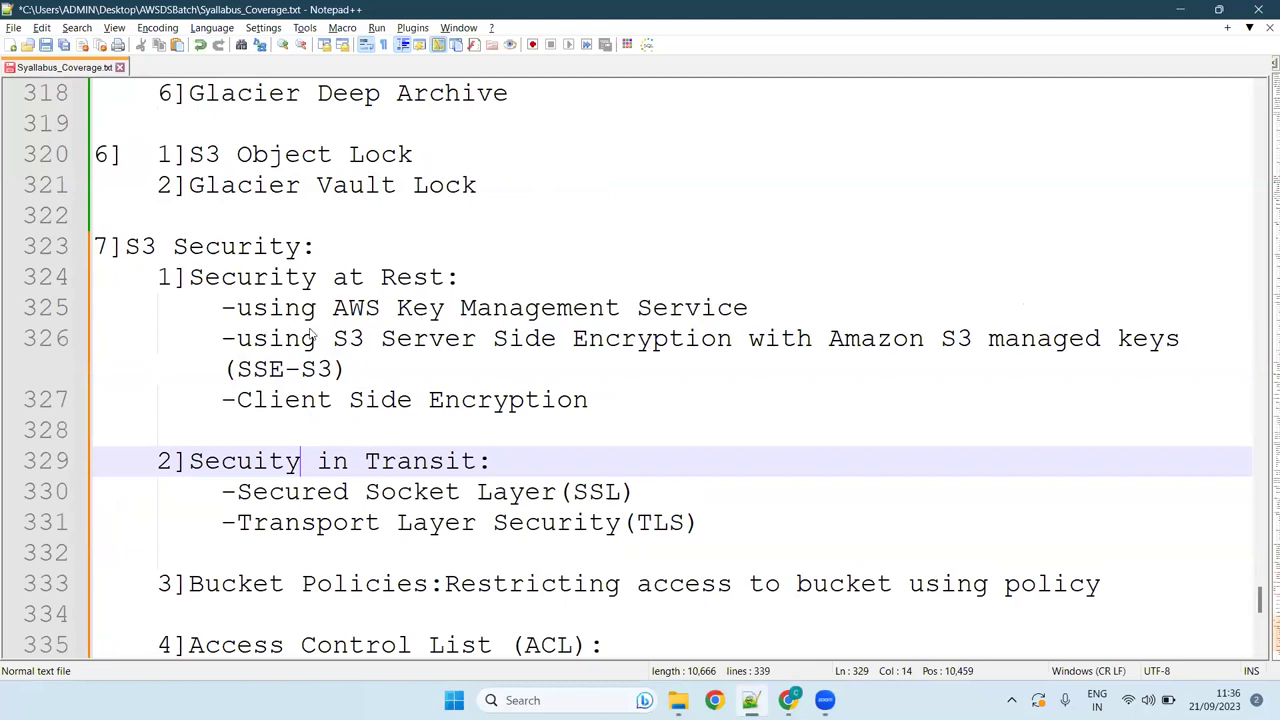
# - Switch back to the S3 bucket creation form in Chrome and read the Bucket Key explanation about SSE-KMS encryption costs
pyautogui.hotkey('alt', 'Tab')
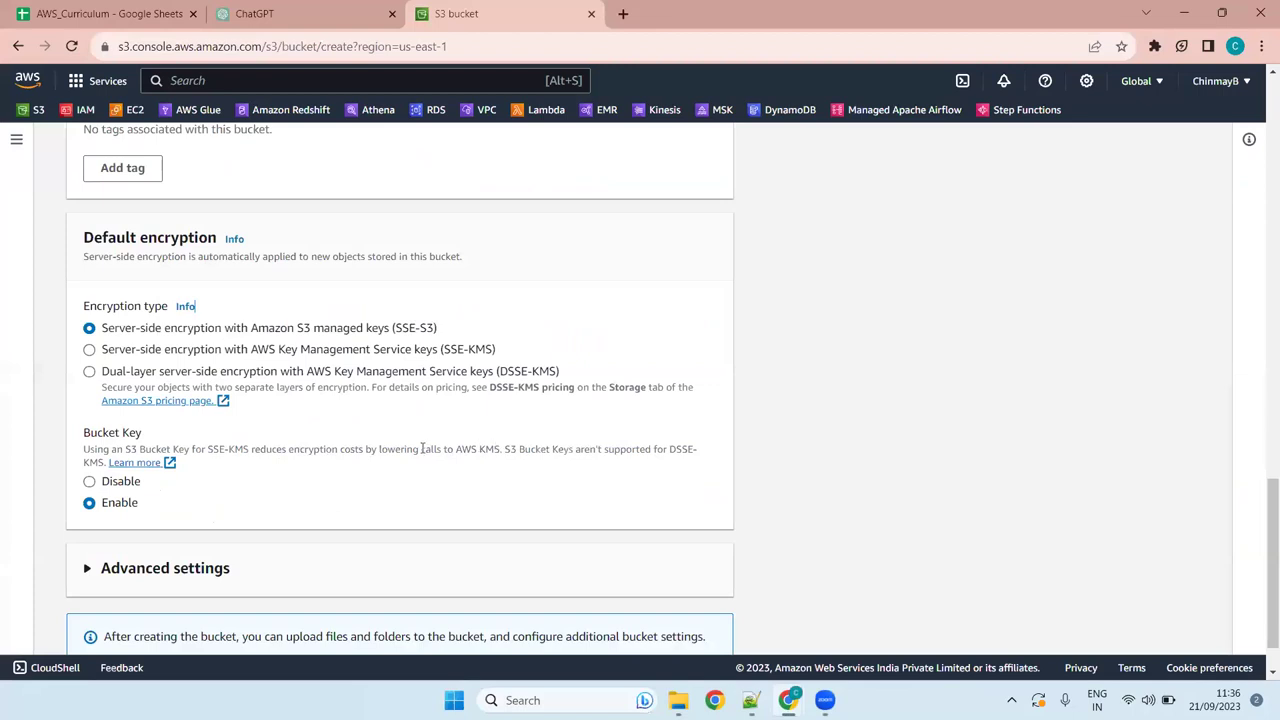
pyautogui.moveTo(83, 449); pyautogui.dragTo(486, 449)
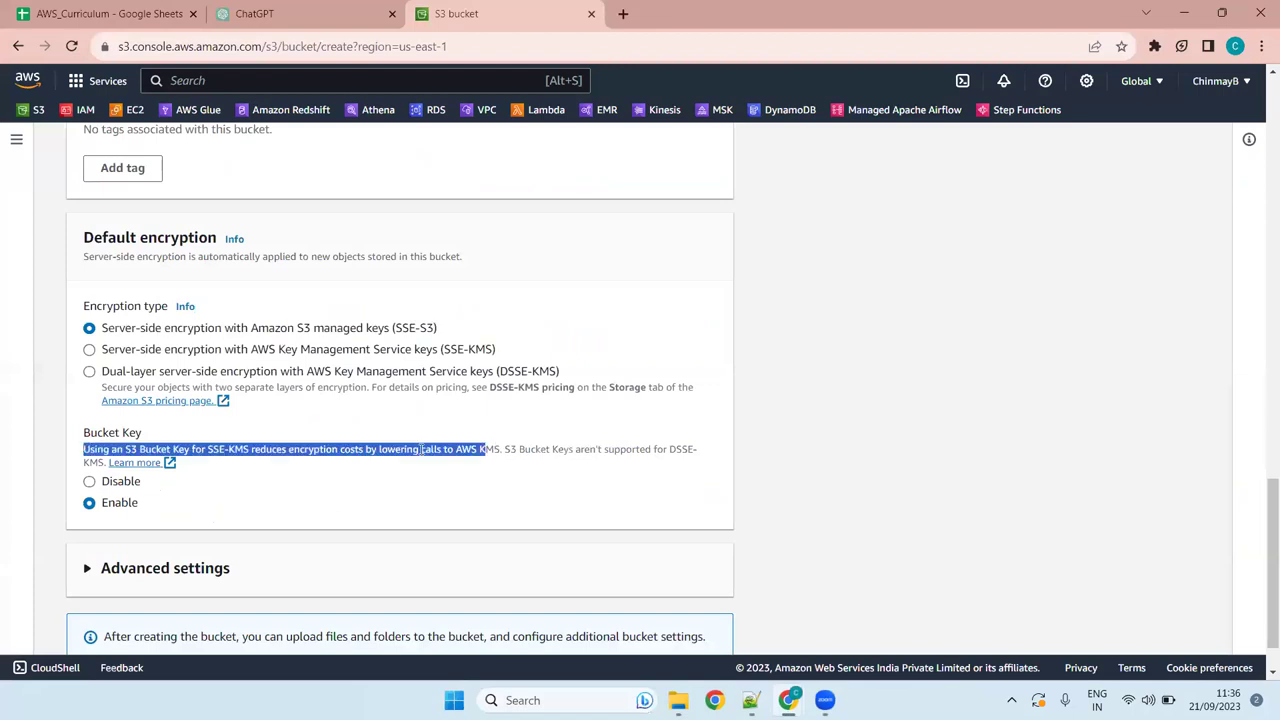
pyautogui.click(421, 449)
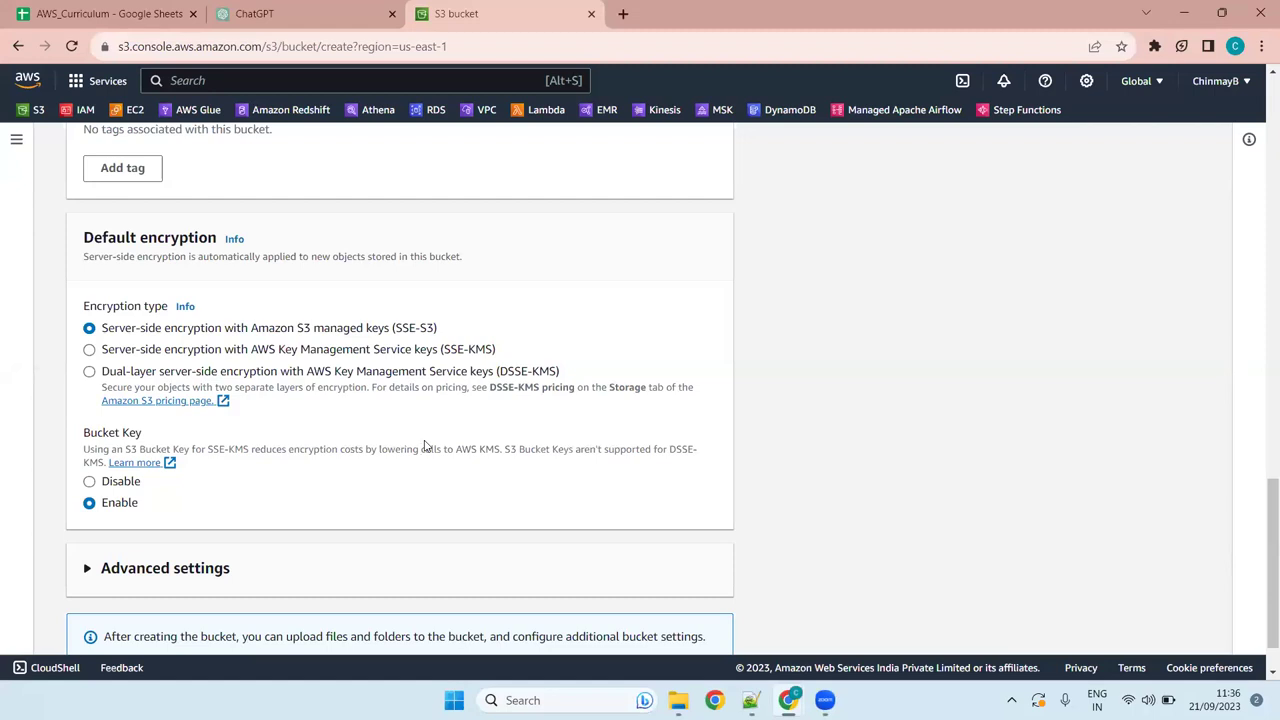
pyautogui.click(500, 449)
pyautogui.moveTo(500, 449); pyautogui.dragTo(84, 451)
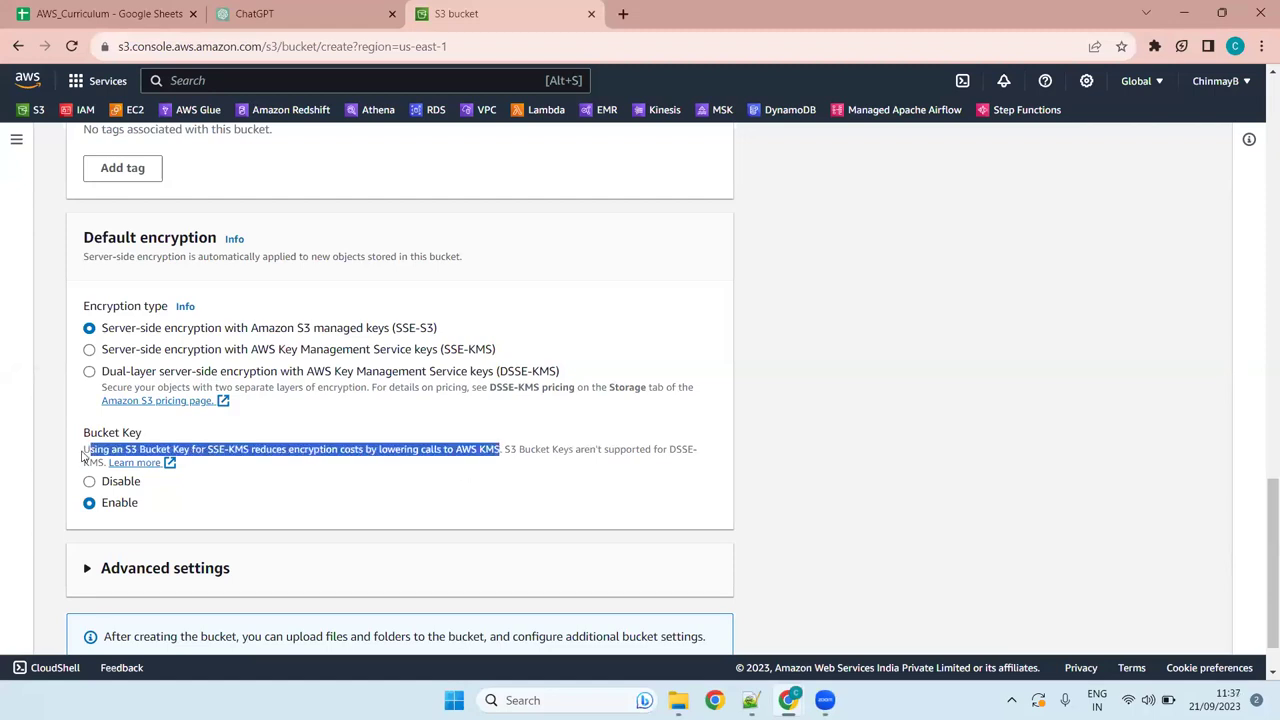
pyautogui.click(291, 453)
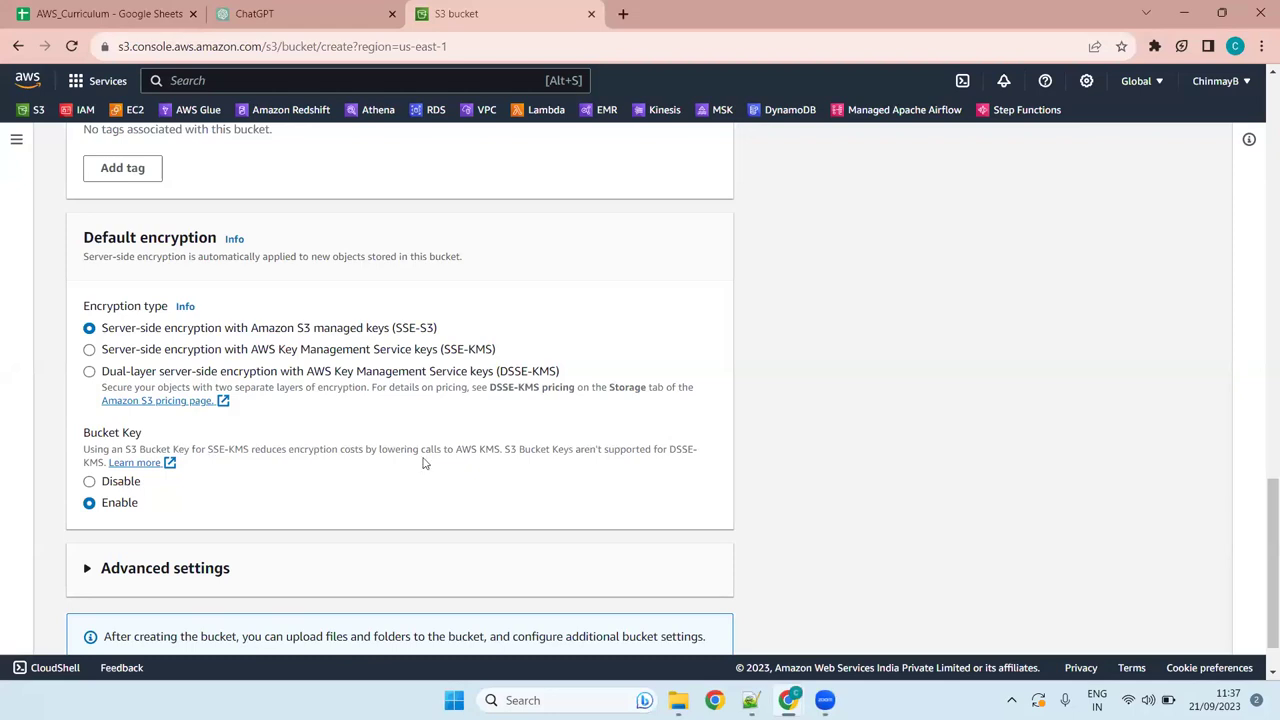
# - Expand the bucket form's advanced settings and examine the Object Lock options
pyautogui.scroll(-1, 684, 406)
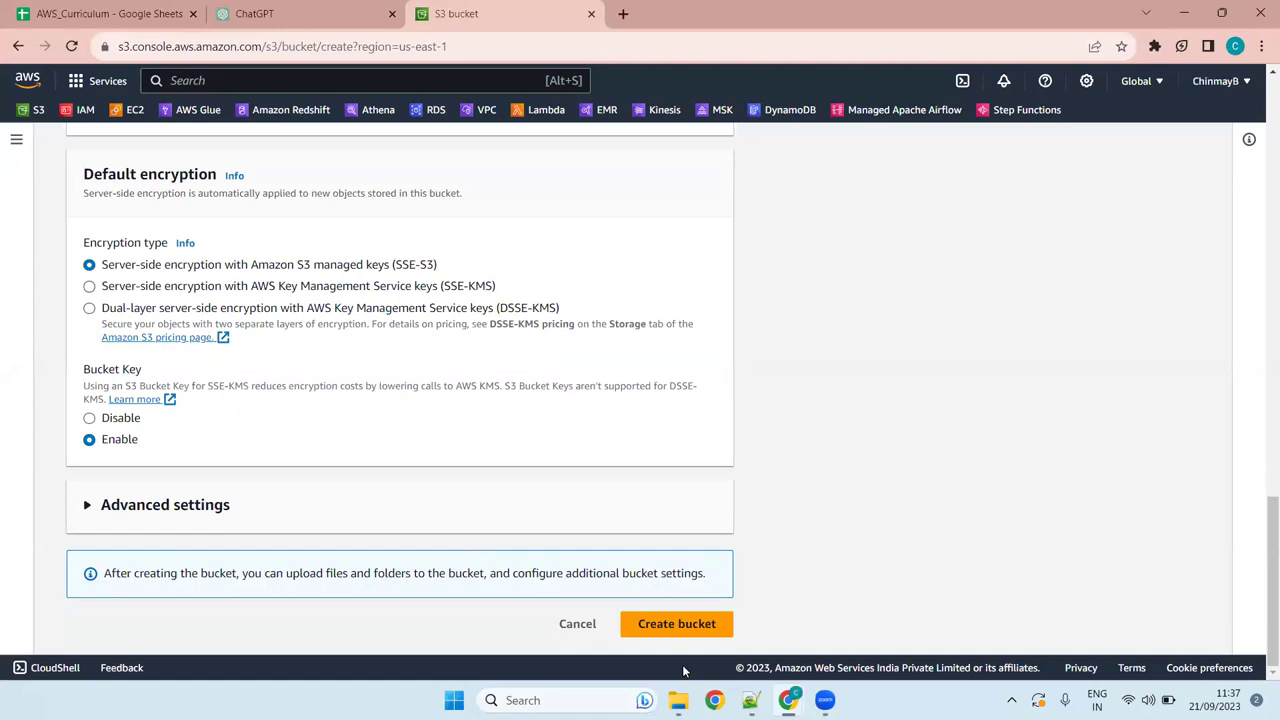
pyautogui.click(181, 506)
pyautogui.scroll(-3, 181, 510)
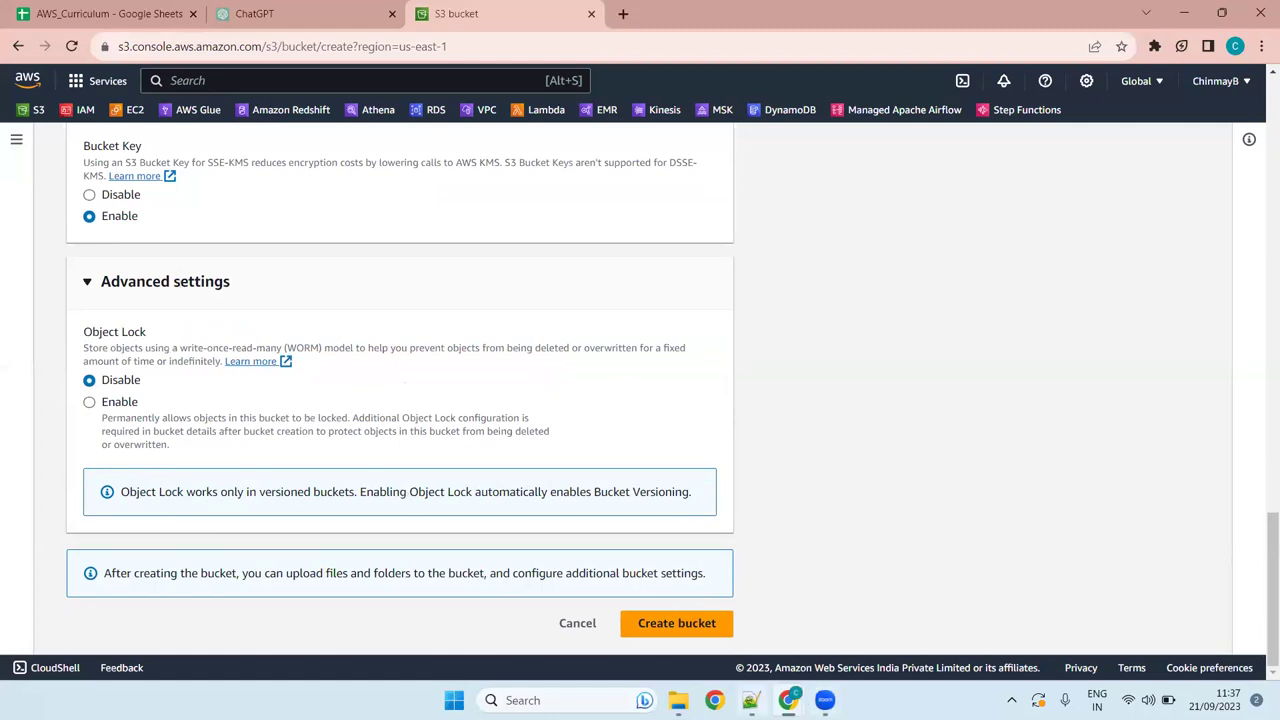
# - Switch to Syallabus_Coverage.txt in Notepad++ and append " : block object version deletion for specified time" to the S3 Object Lock topic
pyautogui.hotkey('alt', 'Tab')
pyautogui.click(462, 150)
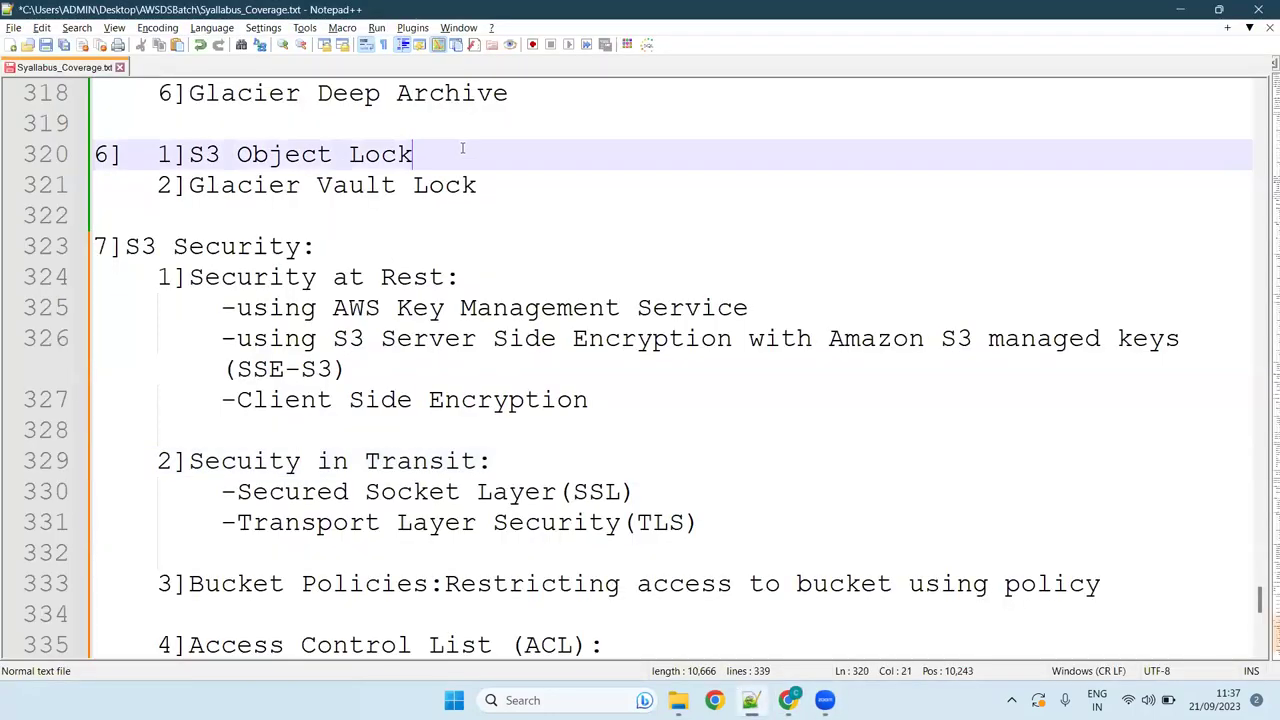
pyautogui.write(':')
pyautogui.write('block ')
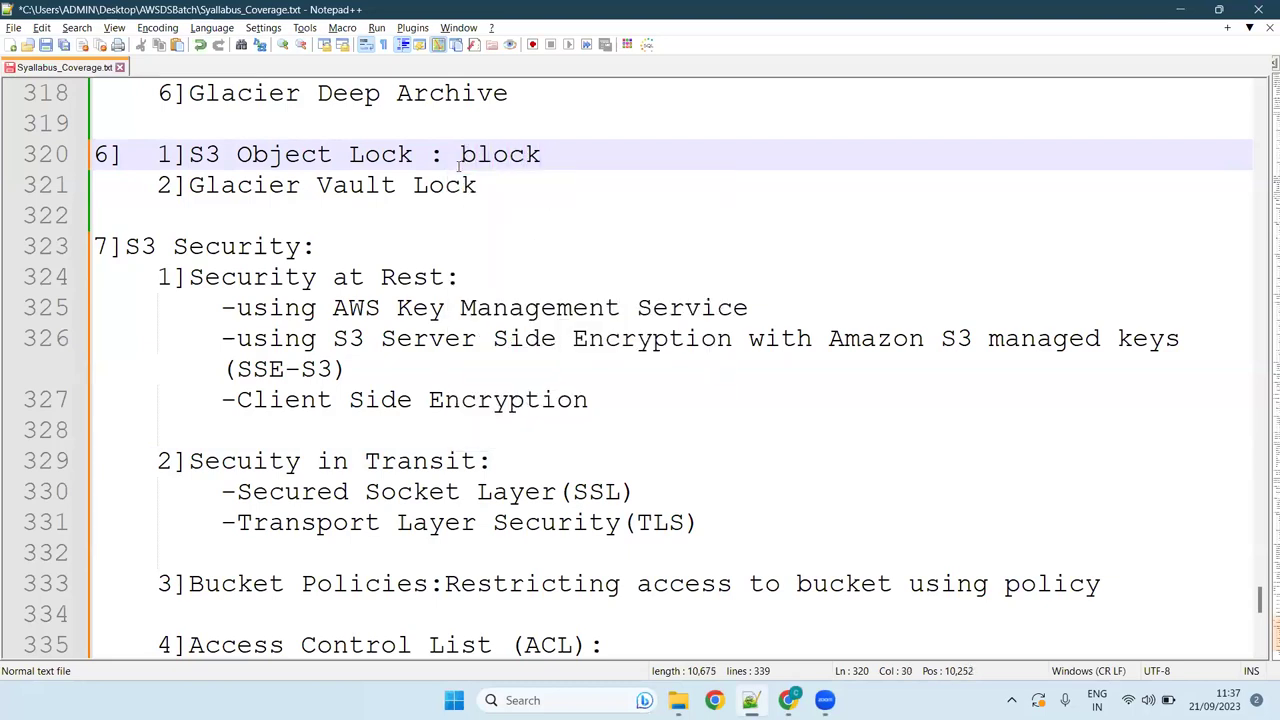
pyautogui.write('o')
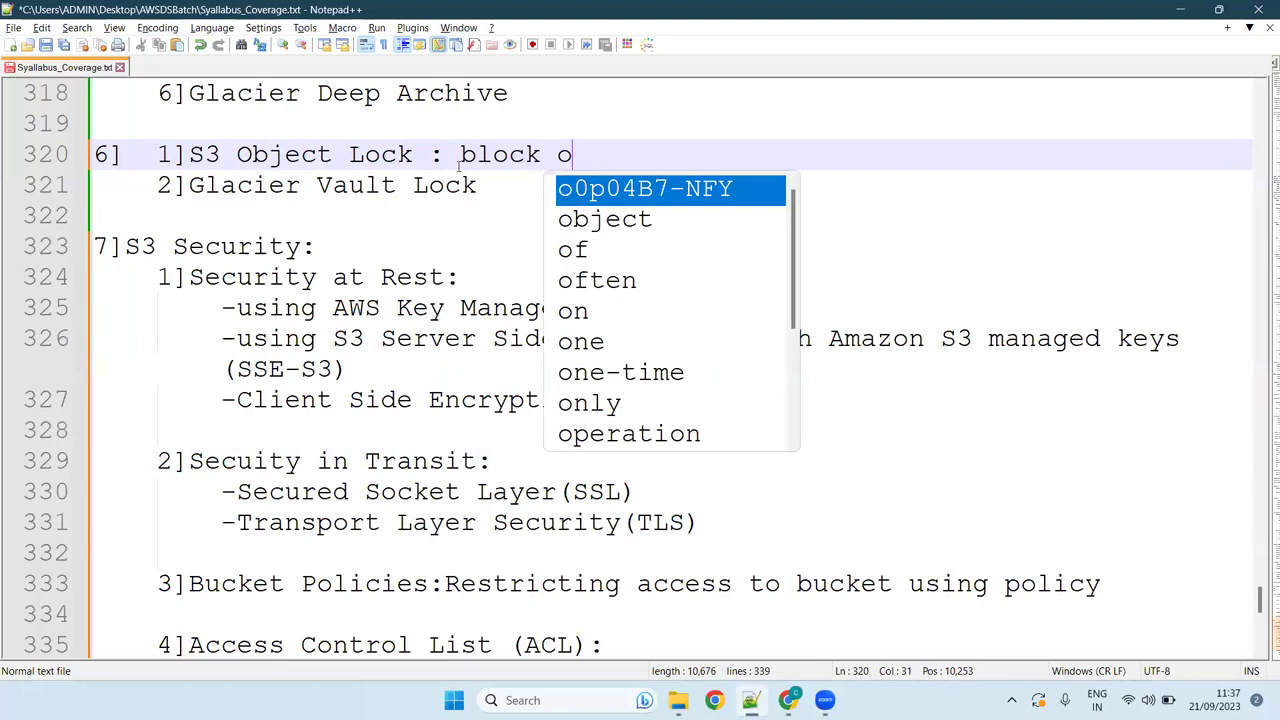
pyautogui.write('bject version delet')
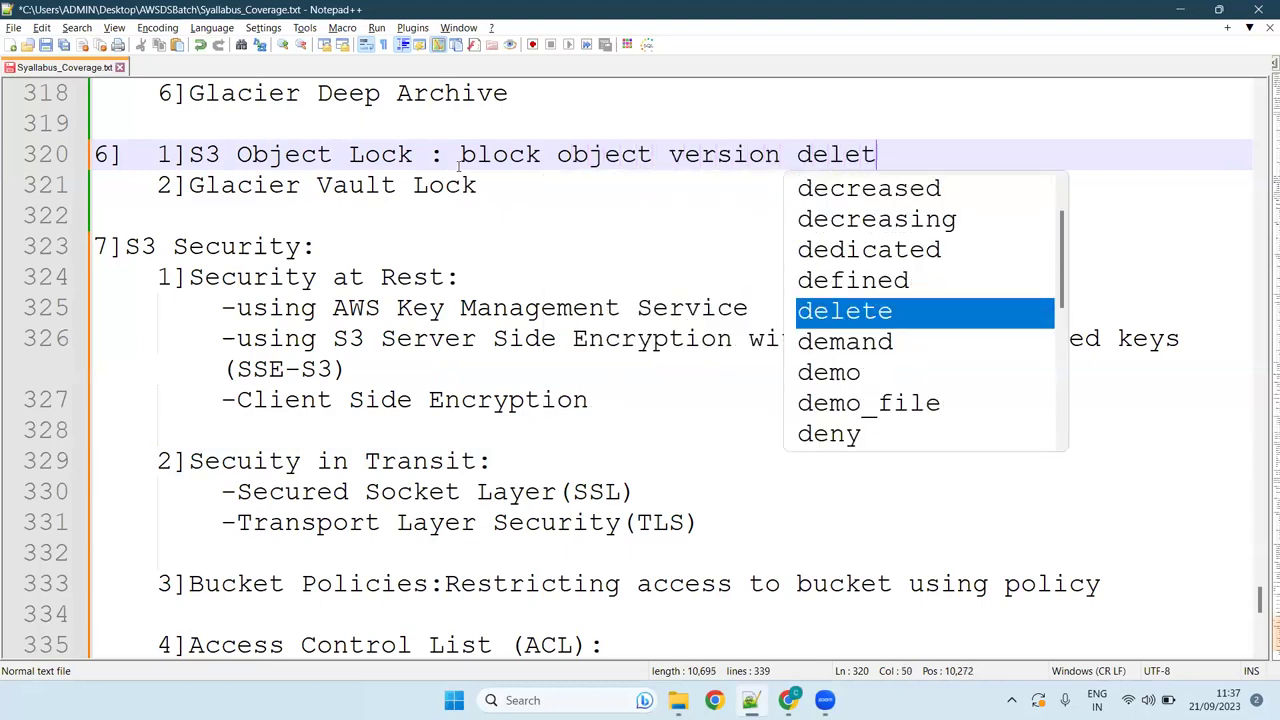
pyautogui.write('ion ')
pyautogui.write('for ')
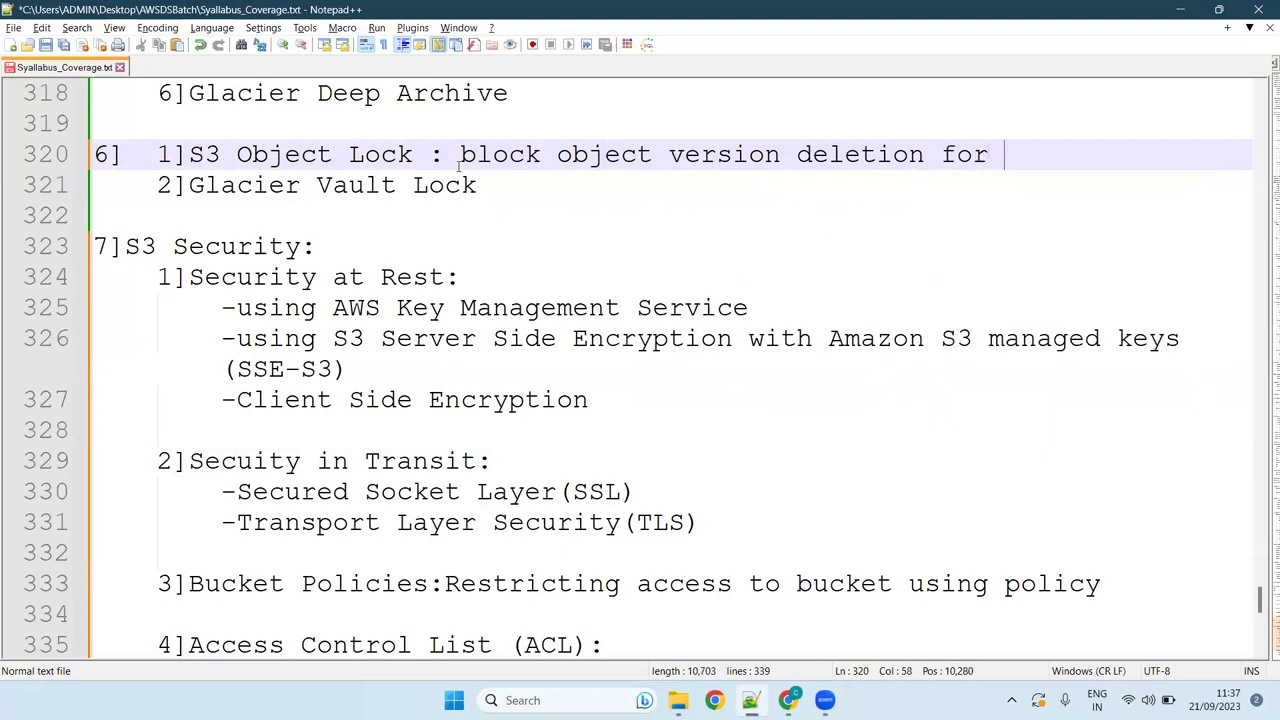
pyautogui.write('specified time')
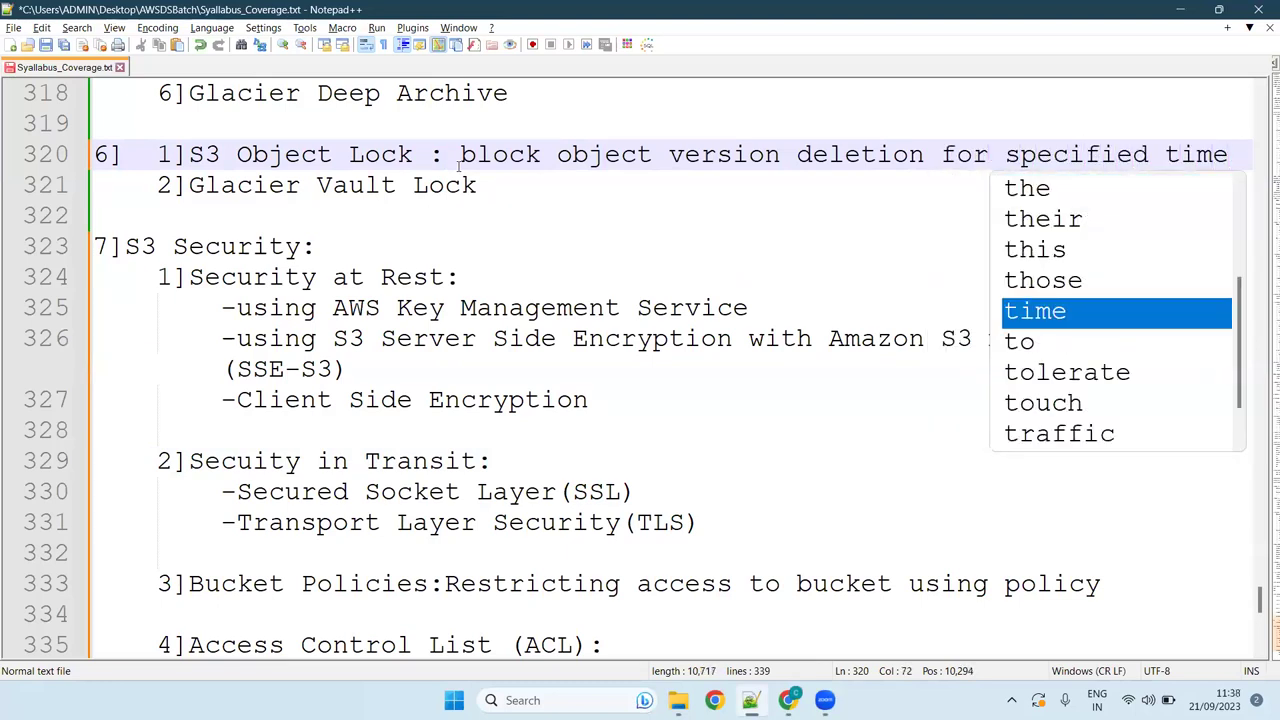
pyautogui.press('Escape')
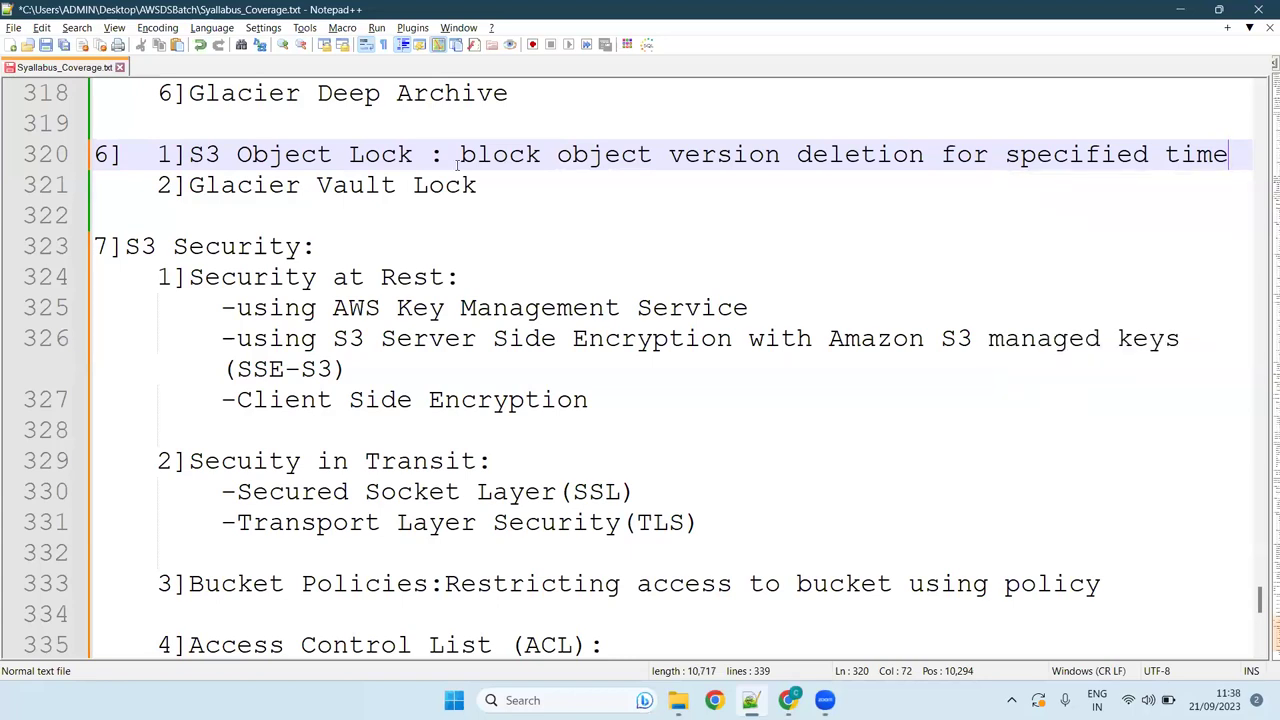
# - Turn the version deletion note into an indented bullet on its own line under S3 Object Lock, with "- " before its text
pyautogui.click(460, 154)
pyautogui.write('-')
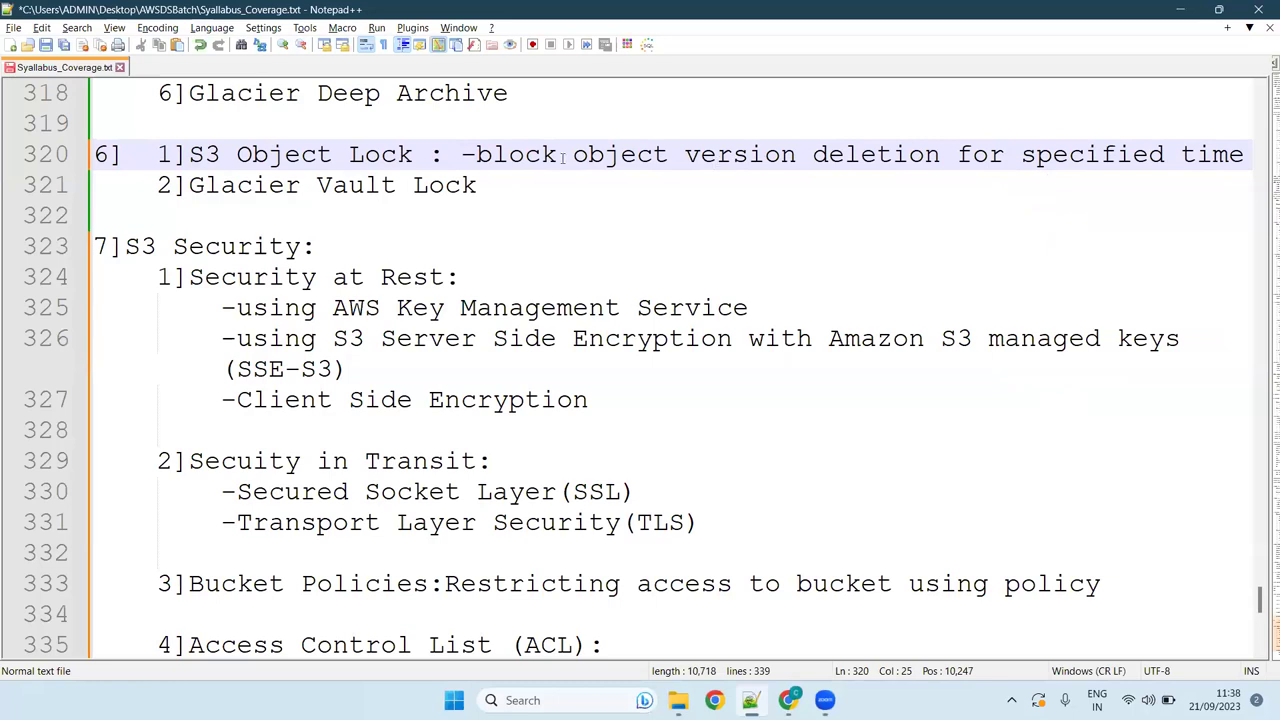
pyautogui.press('Return')
pyautogui.press('Tab')
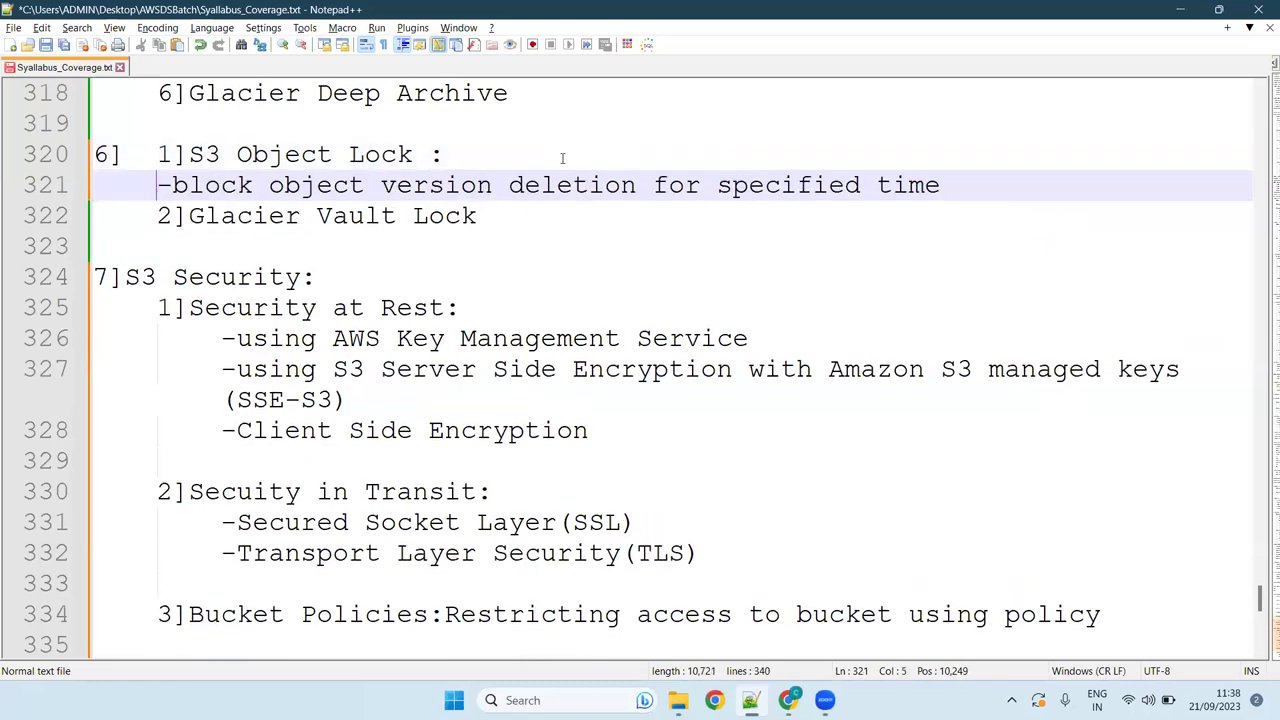
pyautogui.press('Tab')
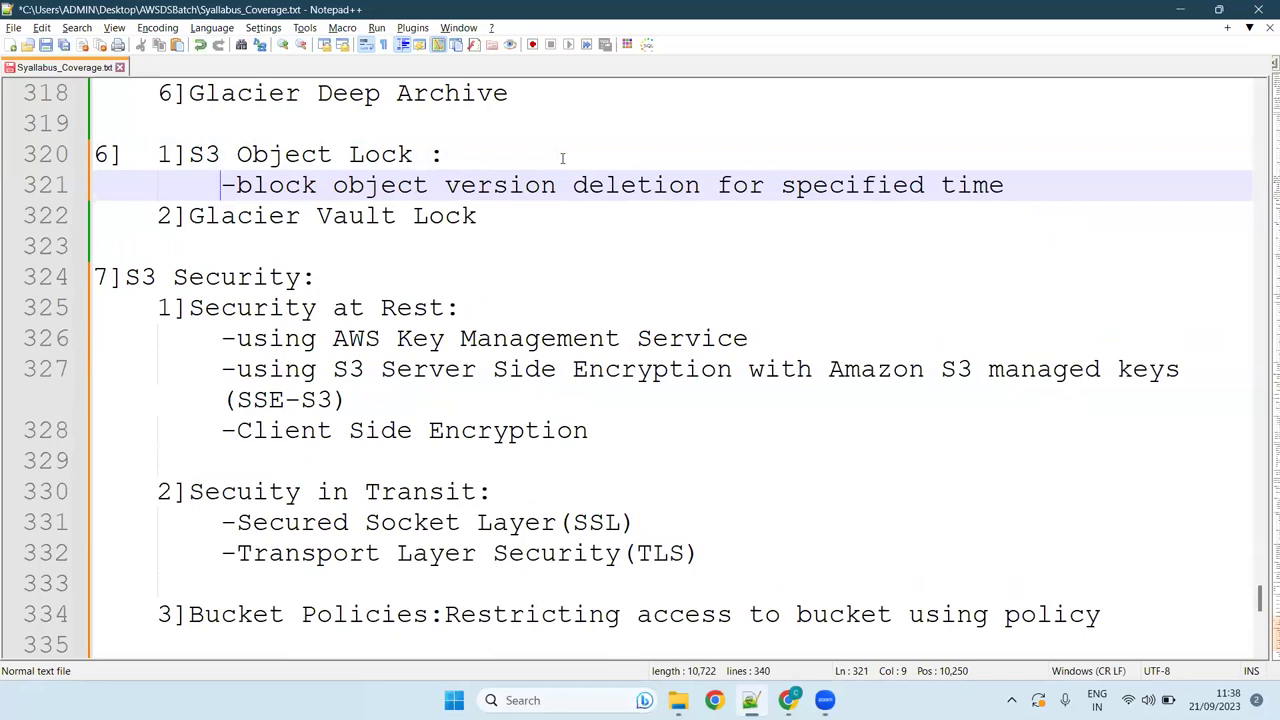
pyautogui.press('Right')
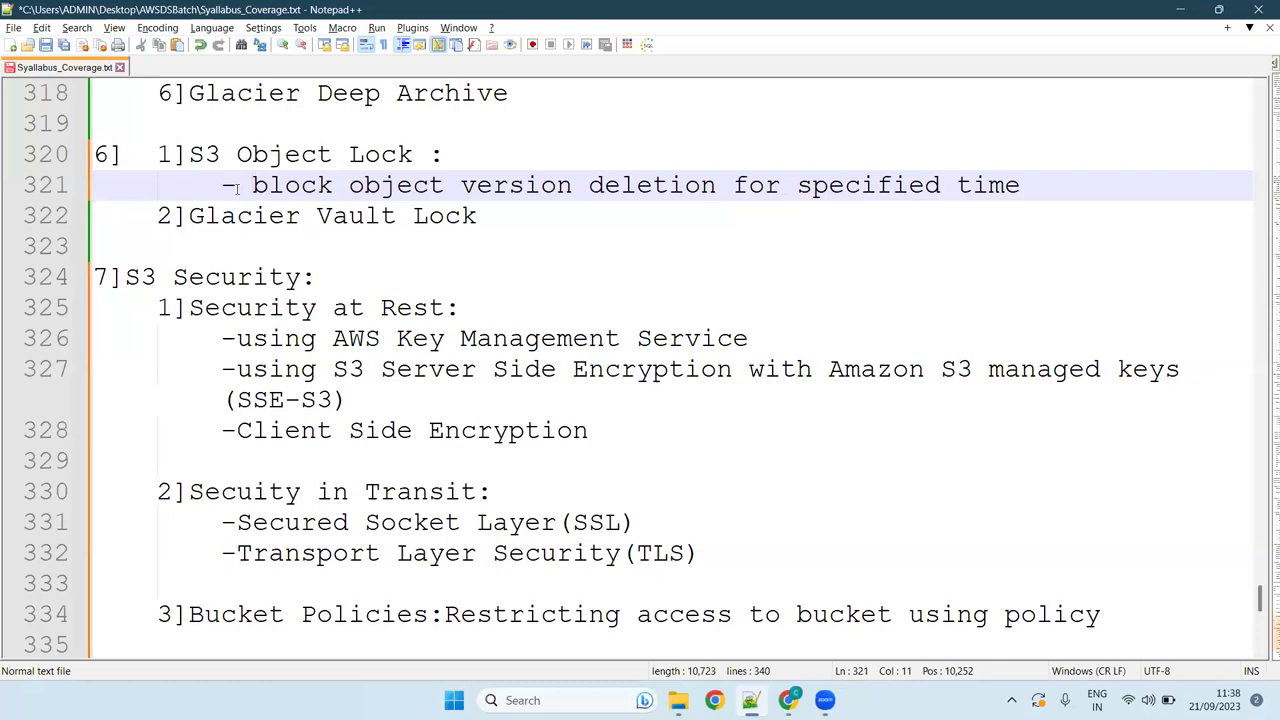
# - Insert an indented bullet "-bucket versioning should be enabled" directly under the S3 Object Lock heading, above the version deletion note
pyautogui.click(459, 155)
pyautogui.press('Return')
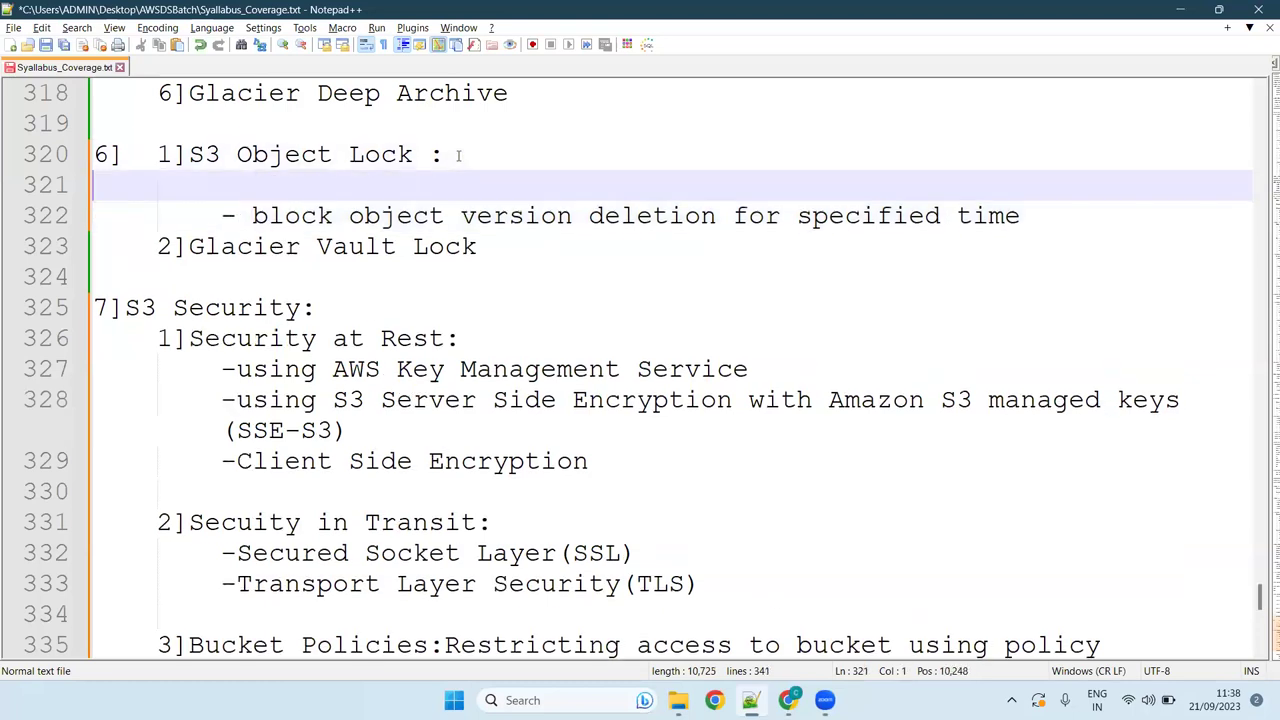
pyautogui.press('Tab')
pyautogui.press('Tab')
pyautogui.write('-b')
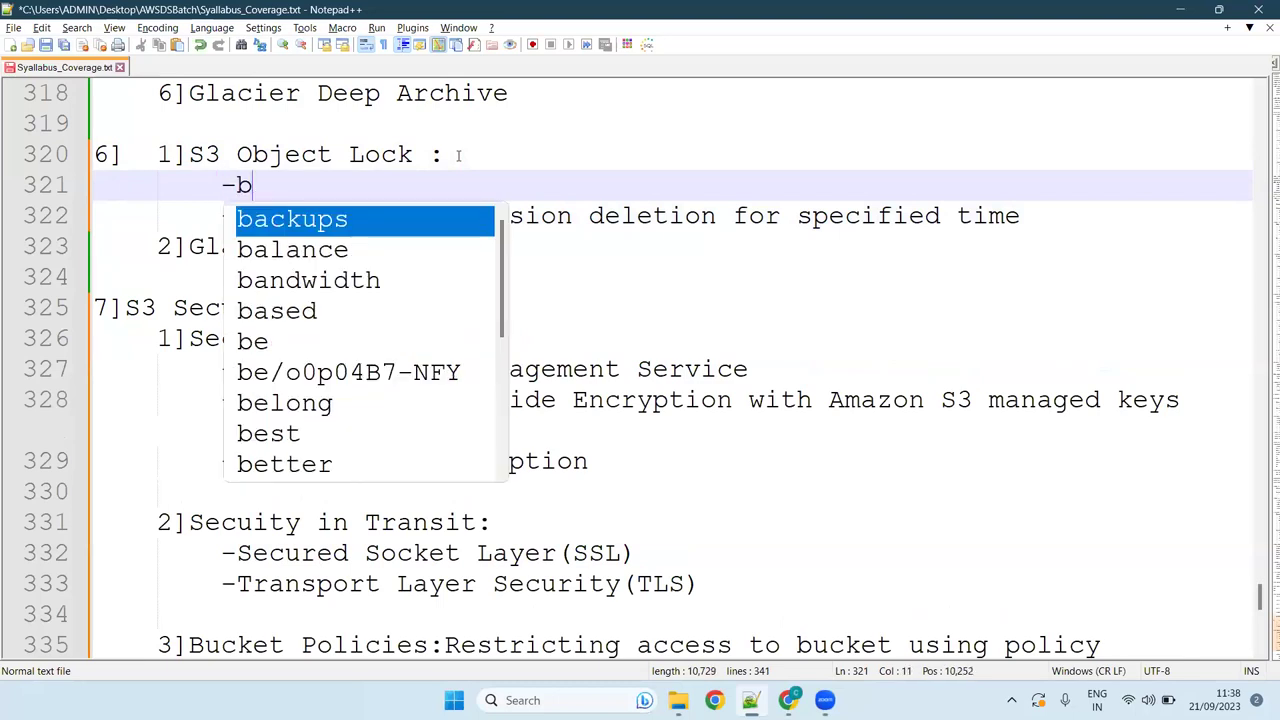
pyautogui.write('ucket ver')
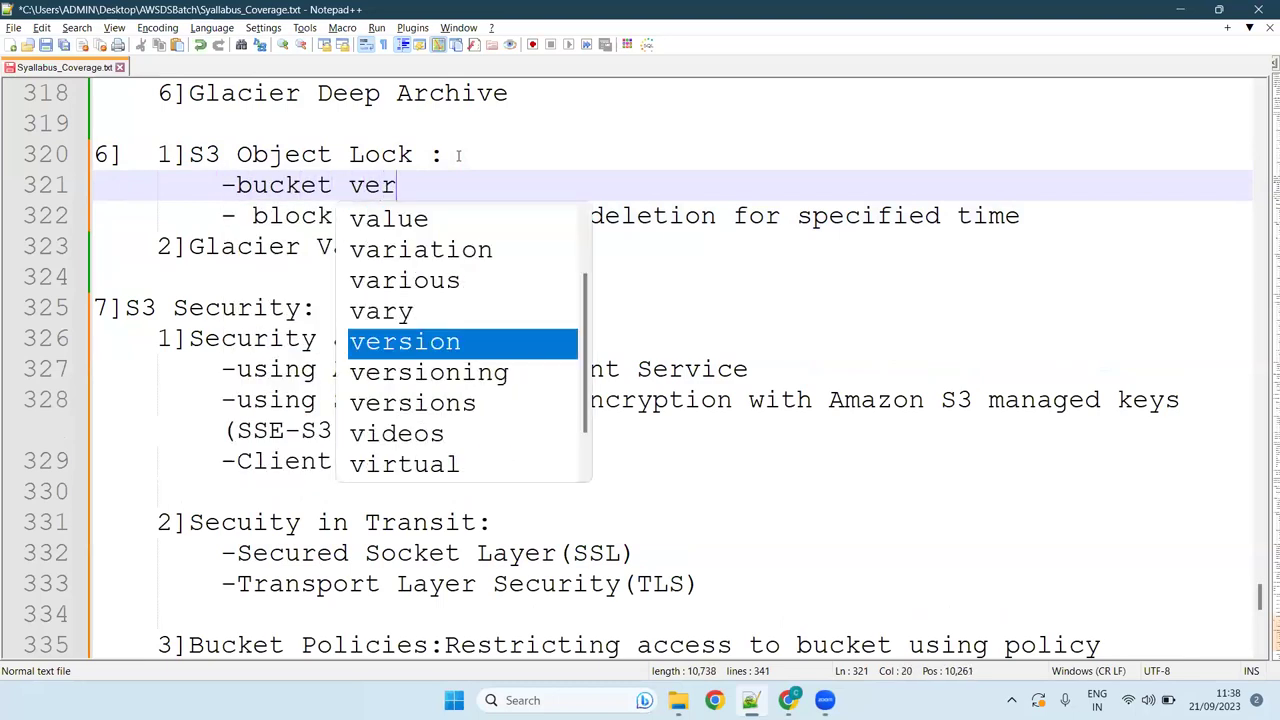
pyautogui.write('sioning sh')
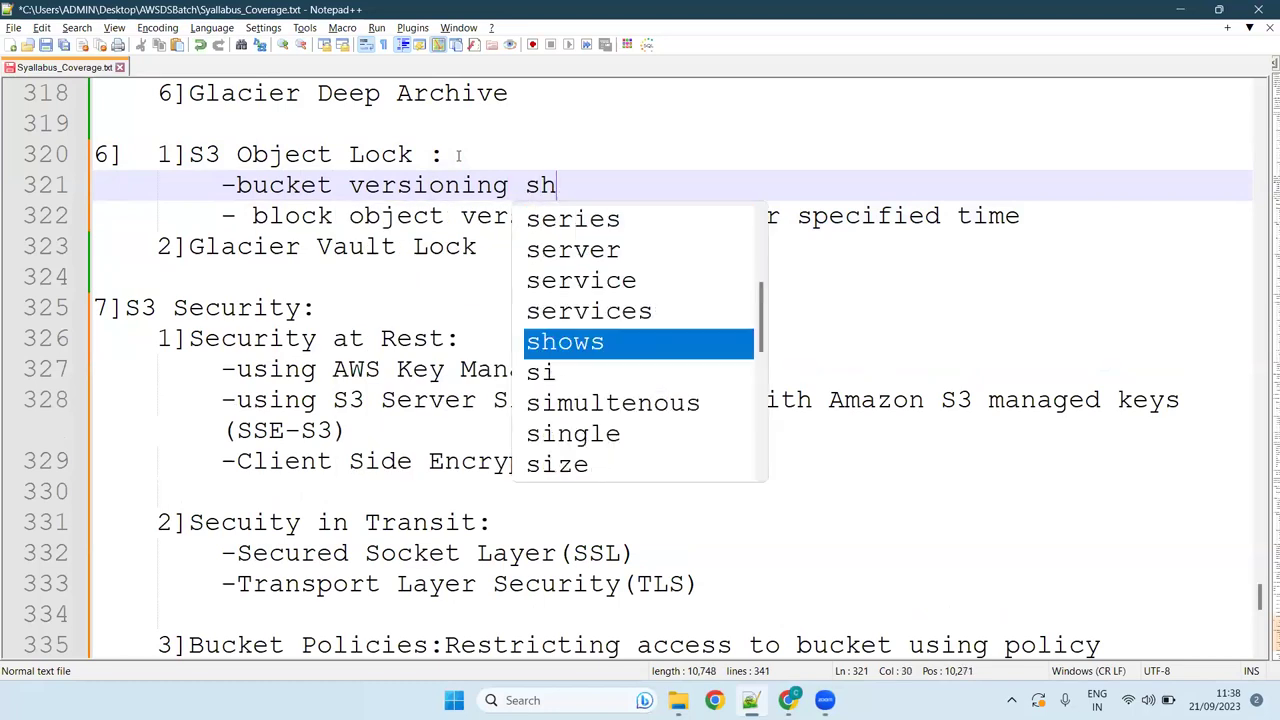
pyautogui.write('ould be enabled')
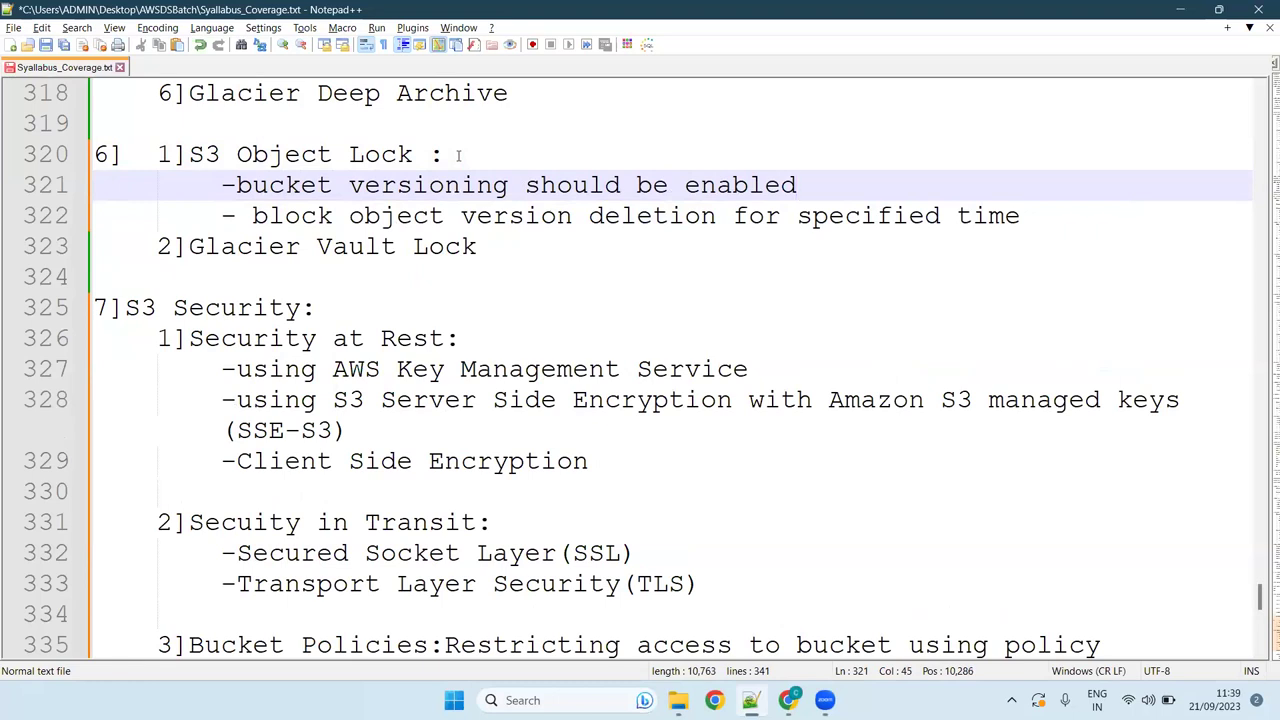
# - Insert a space after the dash of the bucket versioning bullet to match the bullet below it
pyautogui.press('Left')
pyautogui.press('Left')
pyautogui.press('Left')
pyautogui.press('Left')
pyautogui.press('Left')
pyautogui.press('Left')
pyautogui.press('Left')
pyautogui.press('Left')
pyautogui.press('Left')
pyautogui.press('Left')
pyautogui.press('Left')
pyautogui.press('Left')
pyautogui.press('Left')
pyautogui.press('Left')
pyautogui.press('Left')
pyautogui.press('Left')
pyautogui.press('Left')
pyautogui.press('Left')
pyautogui.press('Left')
pyautogui.press('Left')
pyautogui.press('Left')
pyautogui.press('Left')
pyautogui.press('Left')
pyautogui.press('Left')
pyautogui.press('Left')
pyautogui.press('Left')
pyautogui.press('Left')
pyautogui.press('Left')
pyautogui.press('Left')
pyautogui.press('Left')
pyautogui.press('Left')
pyautogui.press('Left')
pyautogui.press('Left')
pyautogui.press('Left')
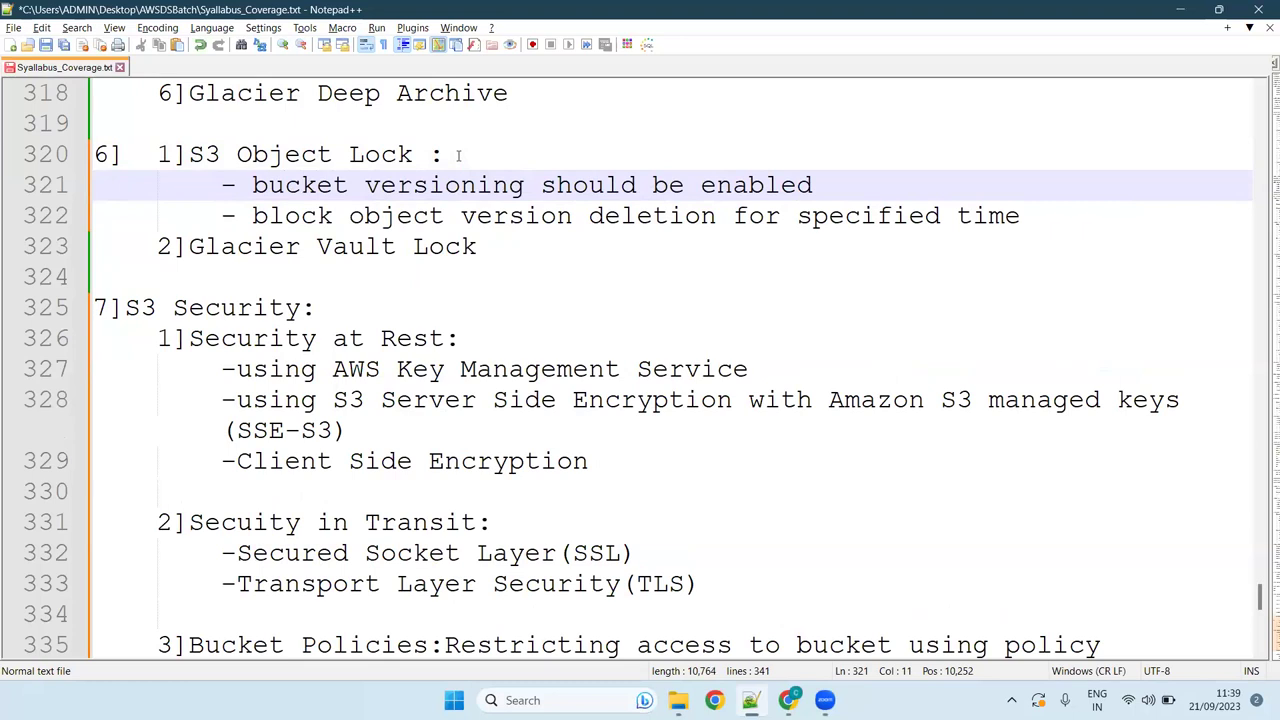
pyautogui.press('Right')
pyautogui.press('Right')
pyautogui.press('Right')
pyautogui.press('Right')
pyautogui.press('Right')
pyautogui.press('Right')
pyautogui.press('Right')
pyautogui.press('Right')
pyautogui.press('Right')
pyautogui.press('Right')
pyautogui.press('Right')
pyautogui.press('Right')
pyautogui.press('Right')
pyautogui.press('Right')
pyautogui.press('Right')
pyautogui.press('Right')
pyautogui.press('Right')
pyautogui.press('Right')
pyautogui.press('Right')
pyautogui.press('Right')
pyautogui.press('Right')
pyautogui.press('Right')
pyautogui.press('Right')
pyautogui.press('Right')
pyautogui.press('Right')
pyautogui.press('Right')
# - Add a third S3 Object Lock bullet below the version deletion note reading "- adds delete marker to it"
pyautogui.click(999, 215)
pyautogui.press('Return')
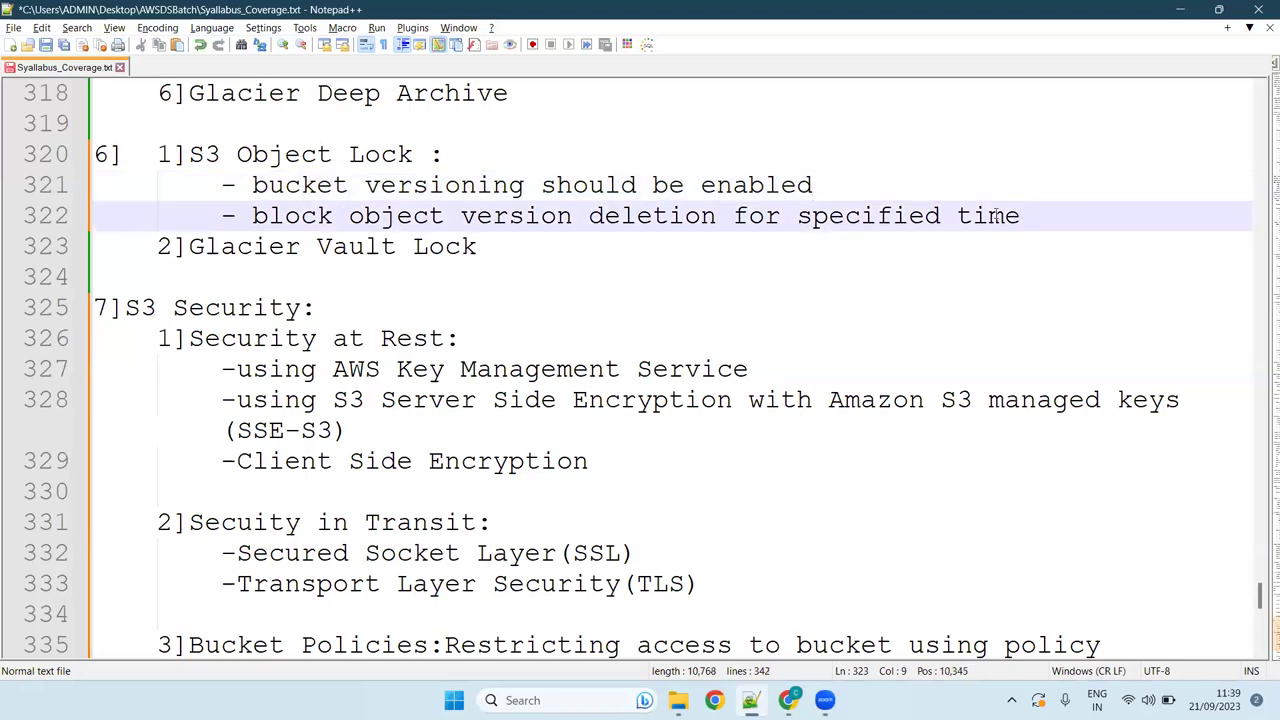
pyautogui.write('- ')
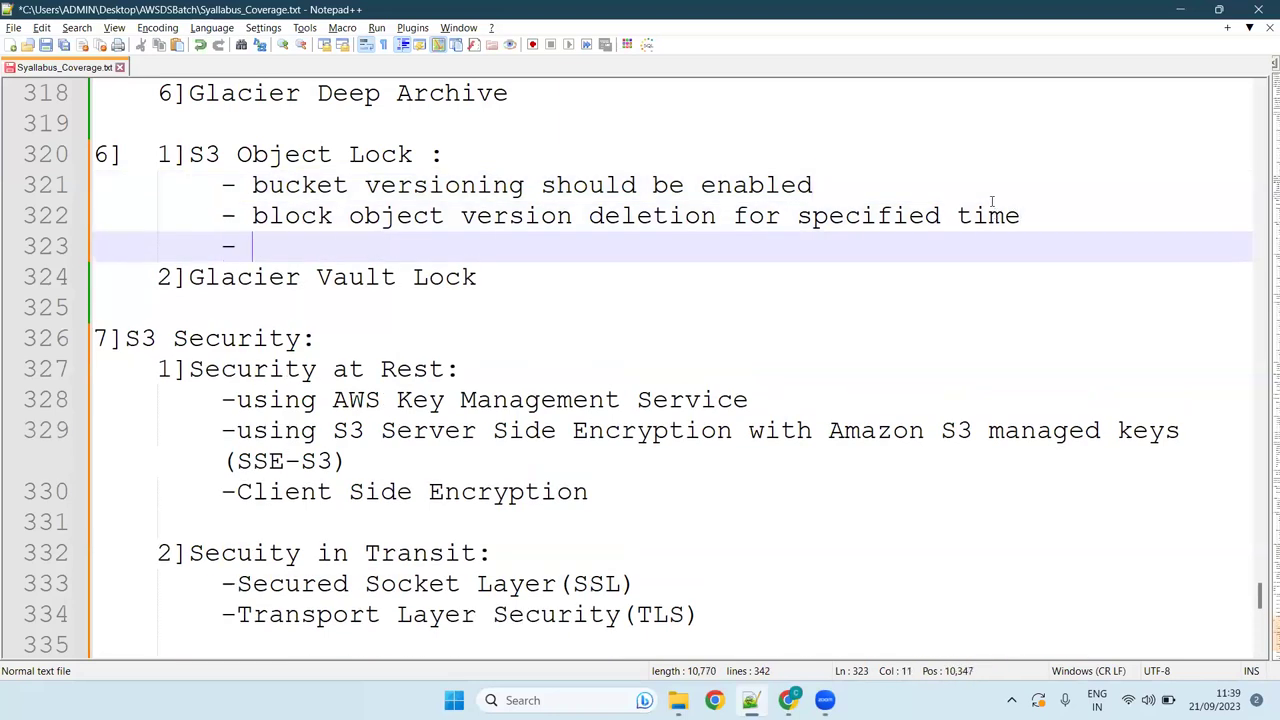
pyautogui.write('adds delete marker ')
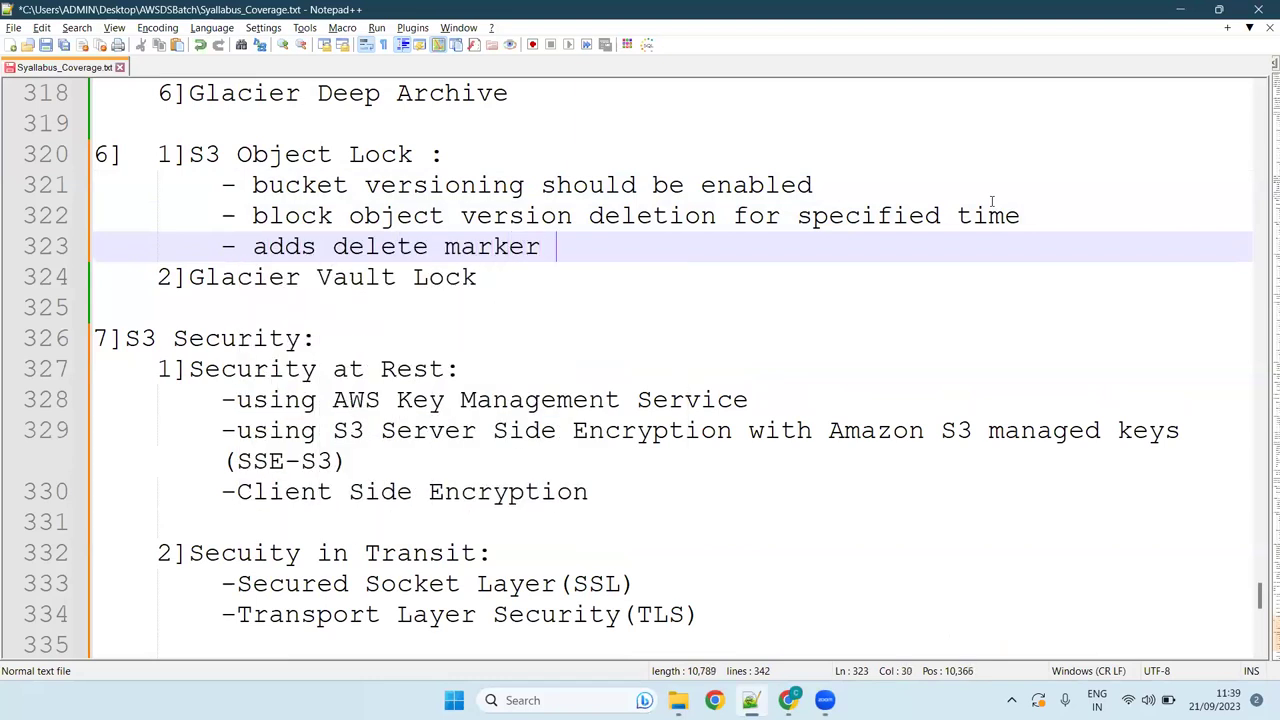
pyautogui.write('to it')
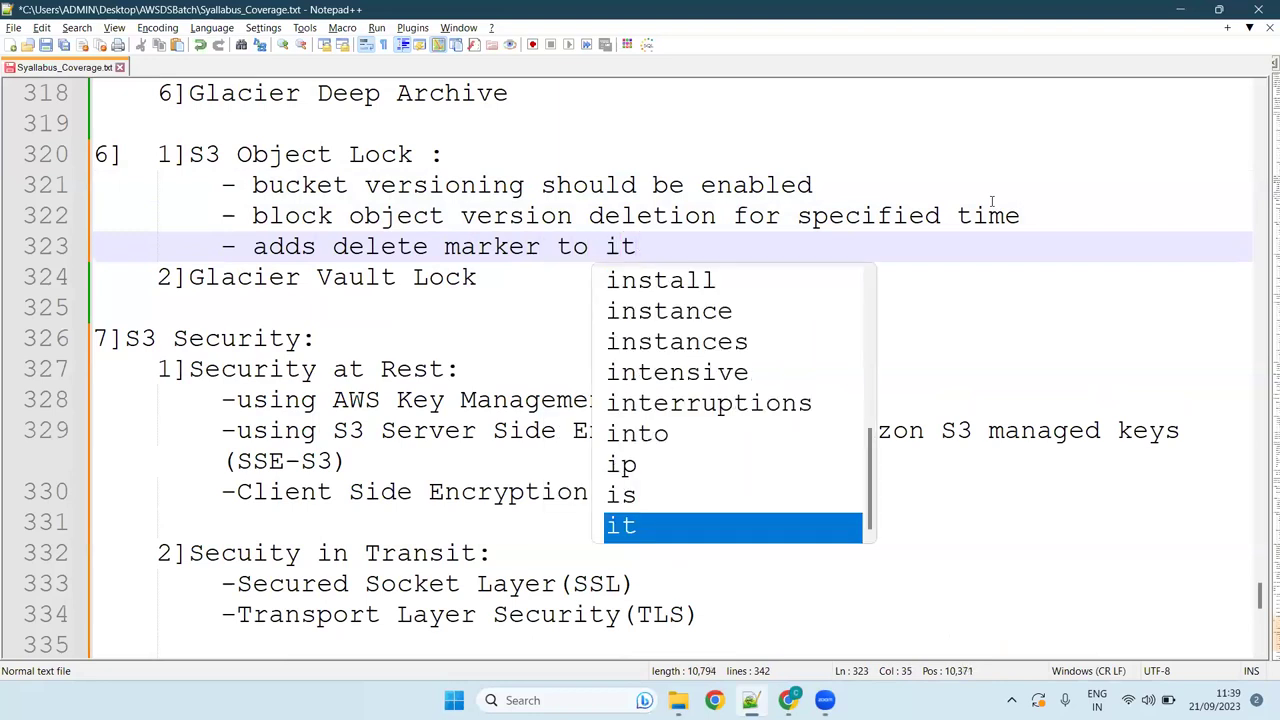
pyautogui.press('Escape')
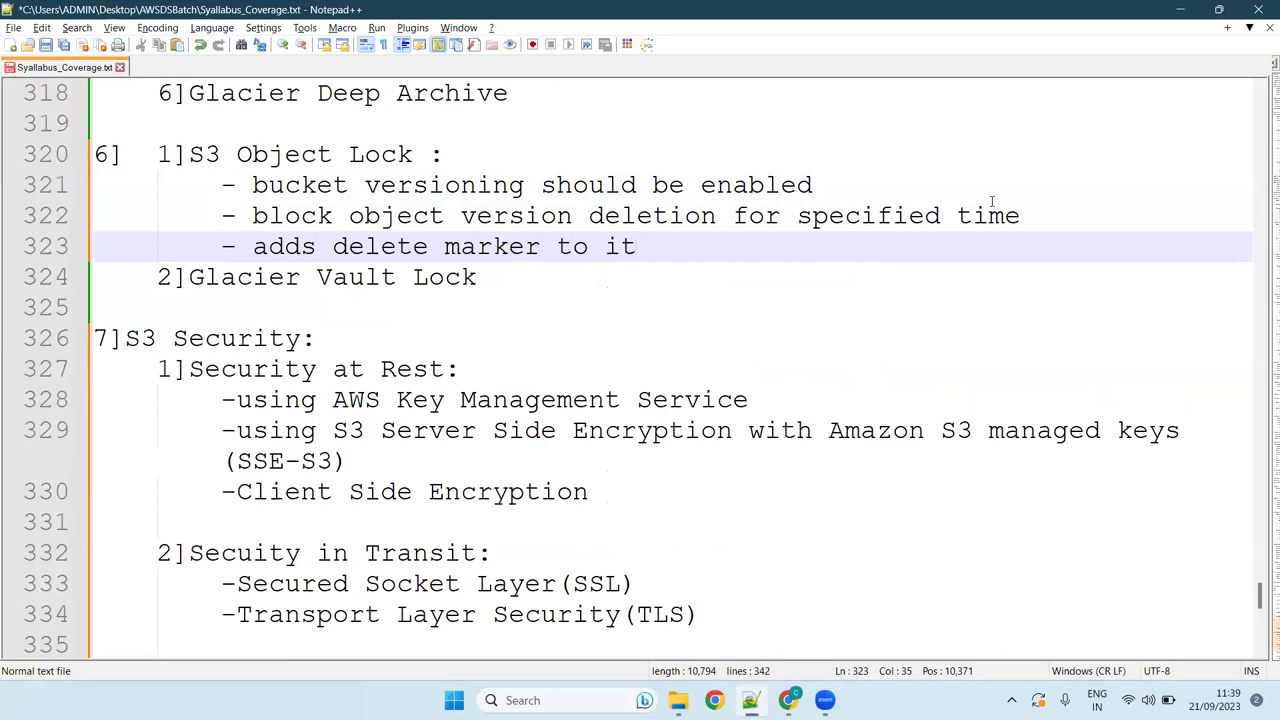
# - Leave a blank line before Glacier Vault Lock, add a colon to that heading and put the indented bullet "-policy level lock" beneath it
pyautogui.press('Return')
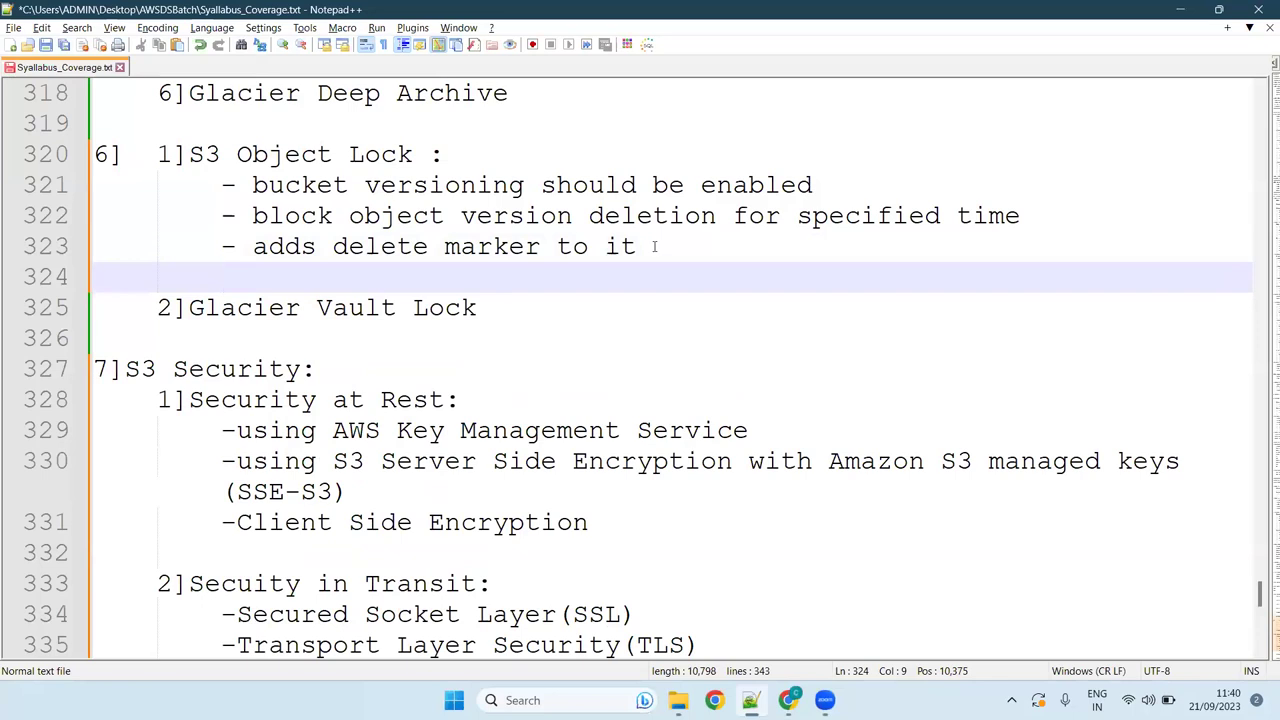
pyautogui.click(570, 321)
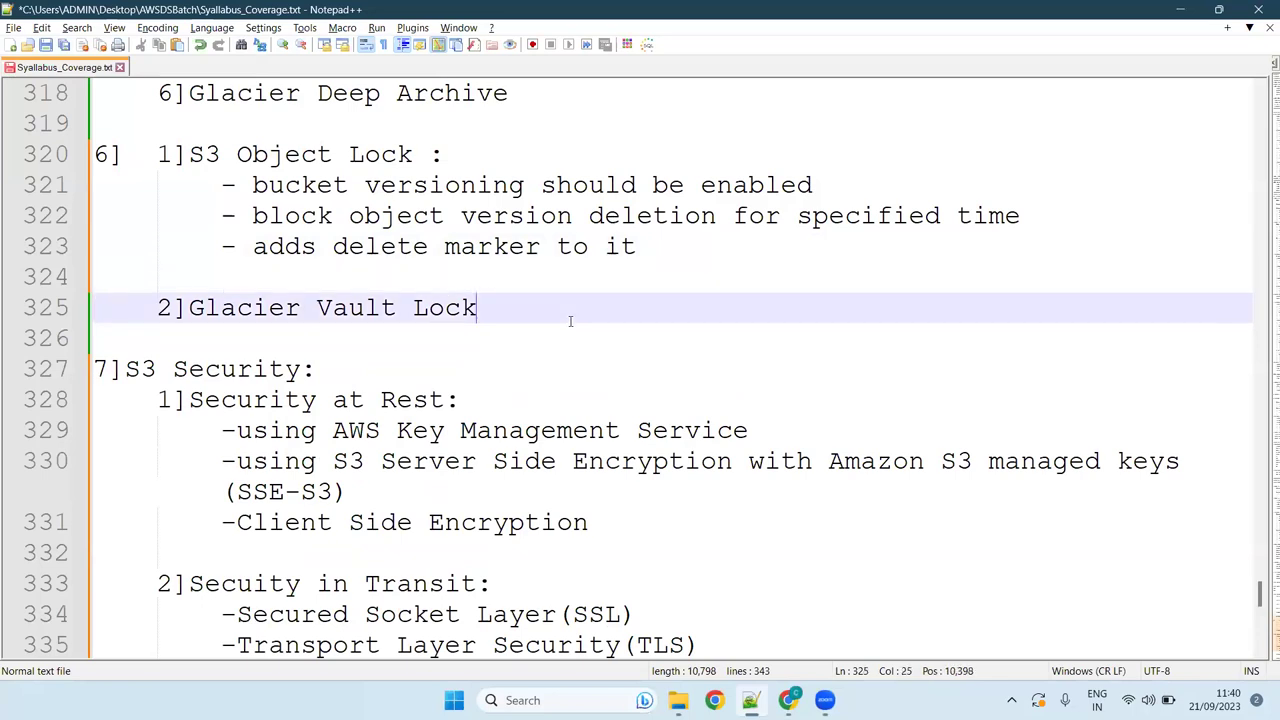
pyautogui.write(':')
pyautogui.press('Return')
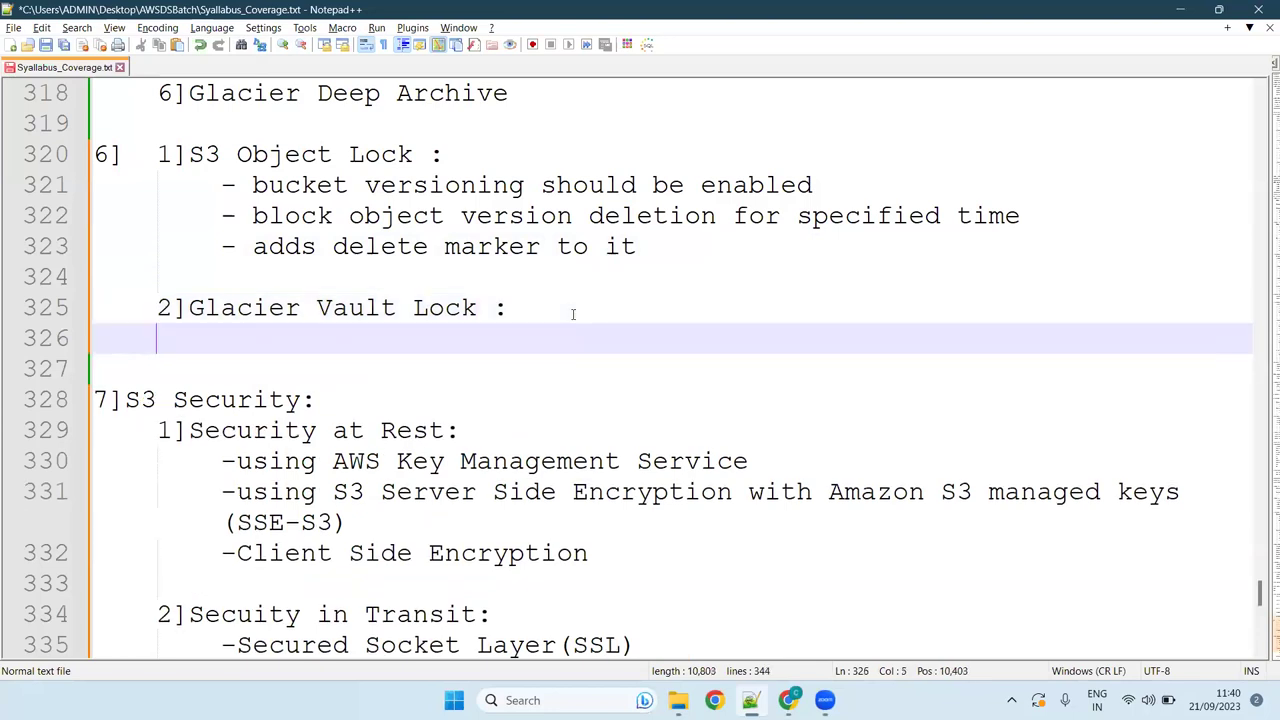
pyautogui.press('Tab')
pyautogui.write('-polic')
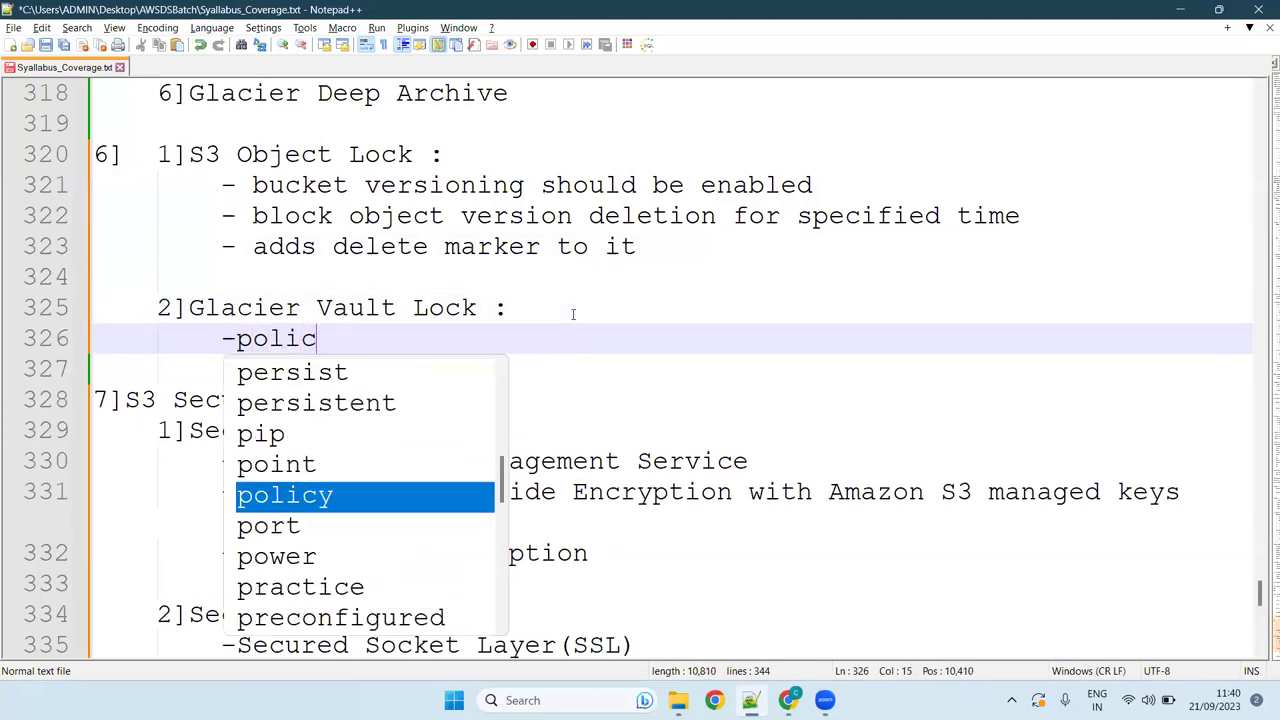
pyautogui.write('y level lok')
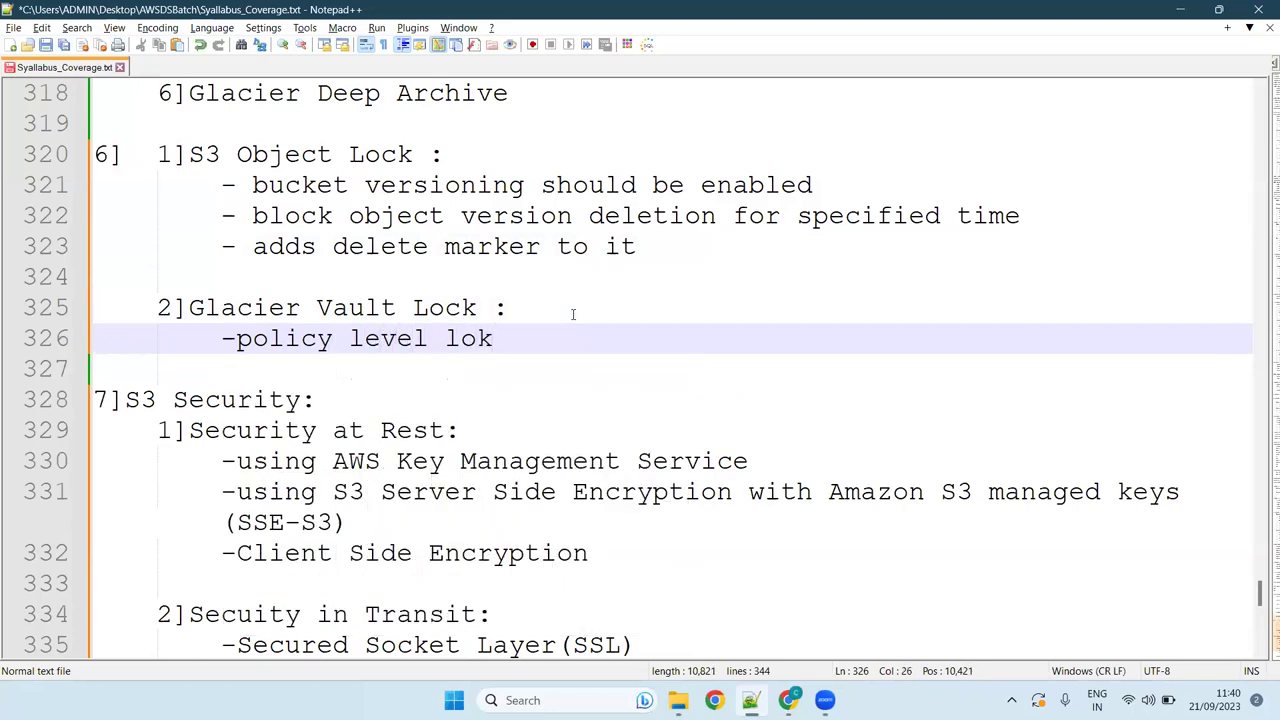
pyautogui.press('BackSpace')
pyautogui.write('ck')
# - Add a second Glacier Vault Lock bullet "-lock the policy for future edits", keeping one blank line before the S3 Security section
pyautogui.press('Return')
pyautogui.write('-lock the ')
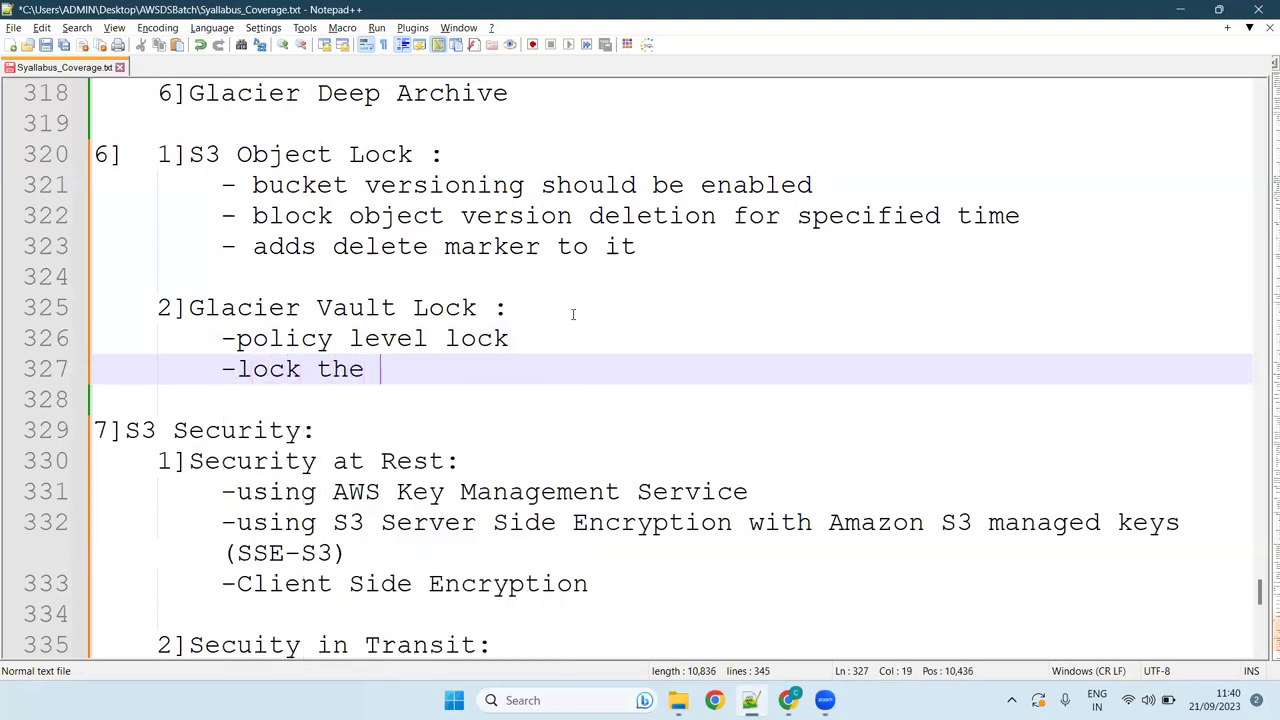
pyautogui.write('policy fo')
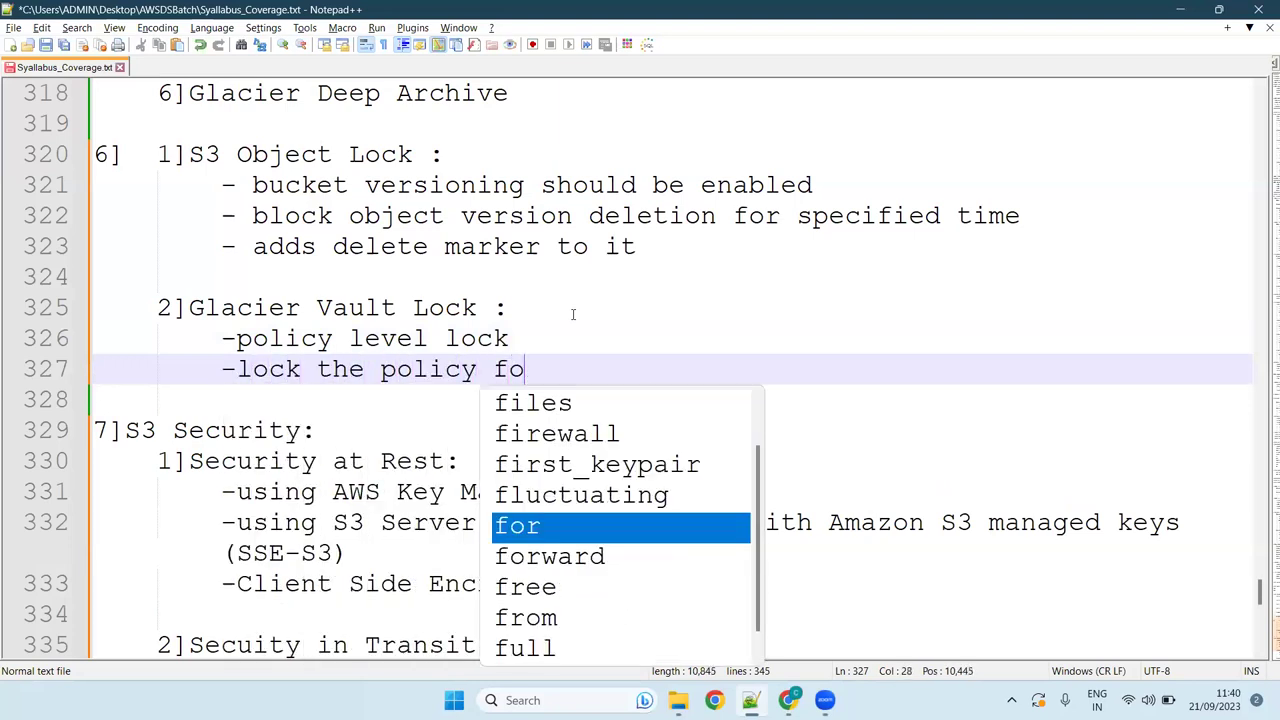
pyautogui.write('r futur')
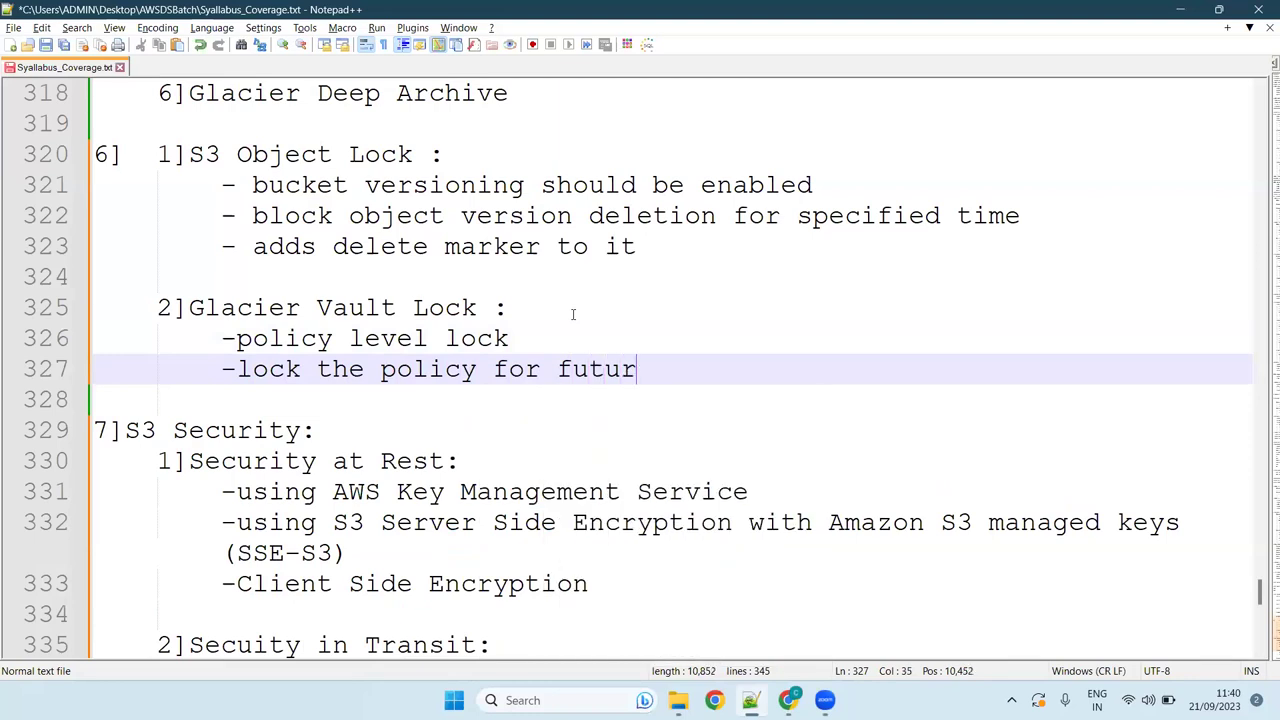
pyautogui.write('e edits')
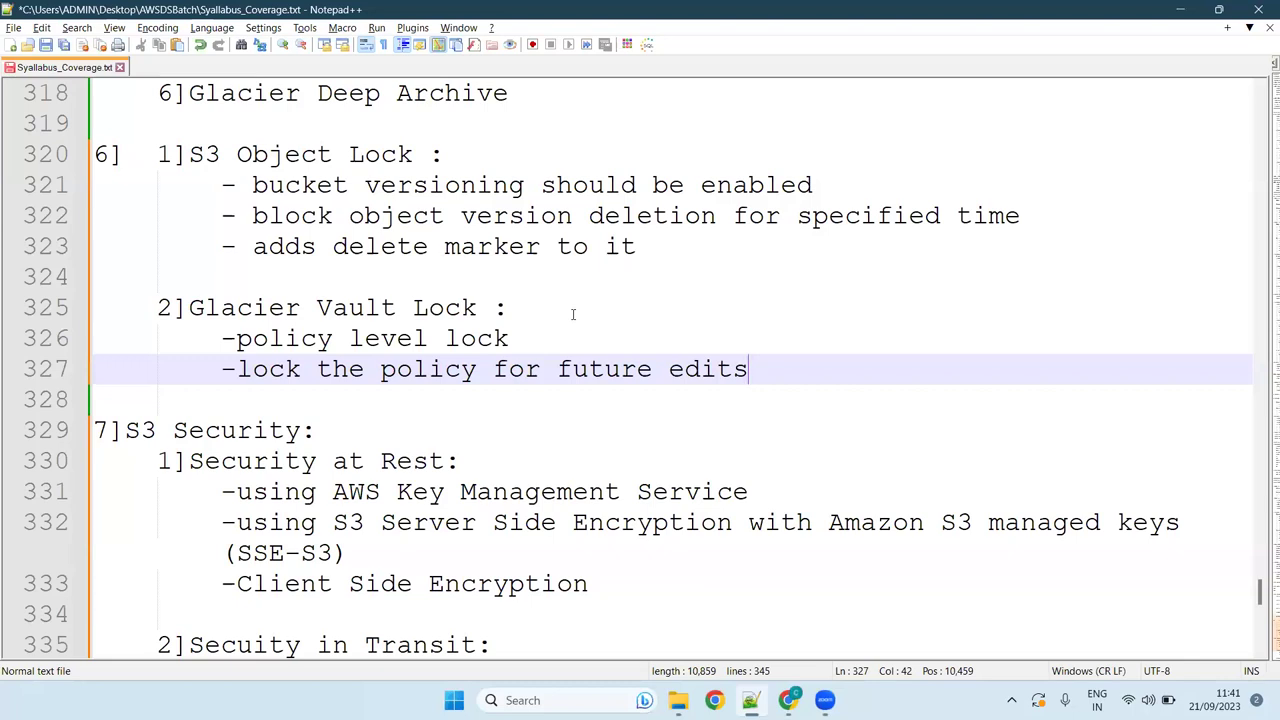
pyautogui.press('Return')
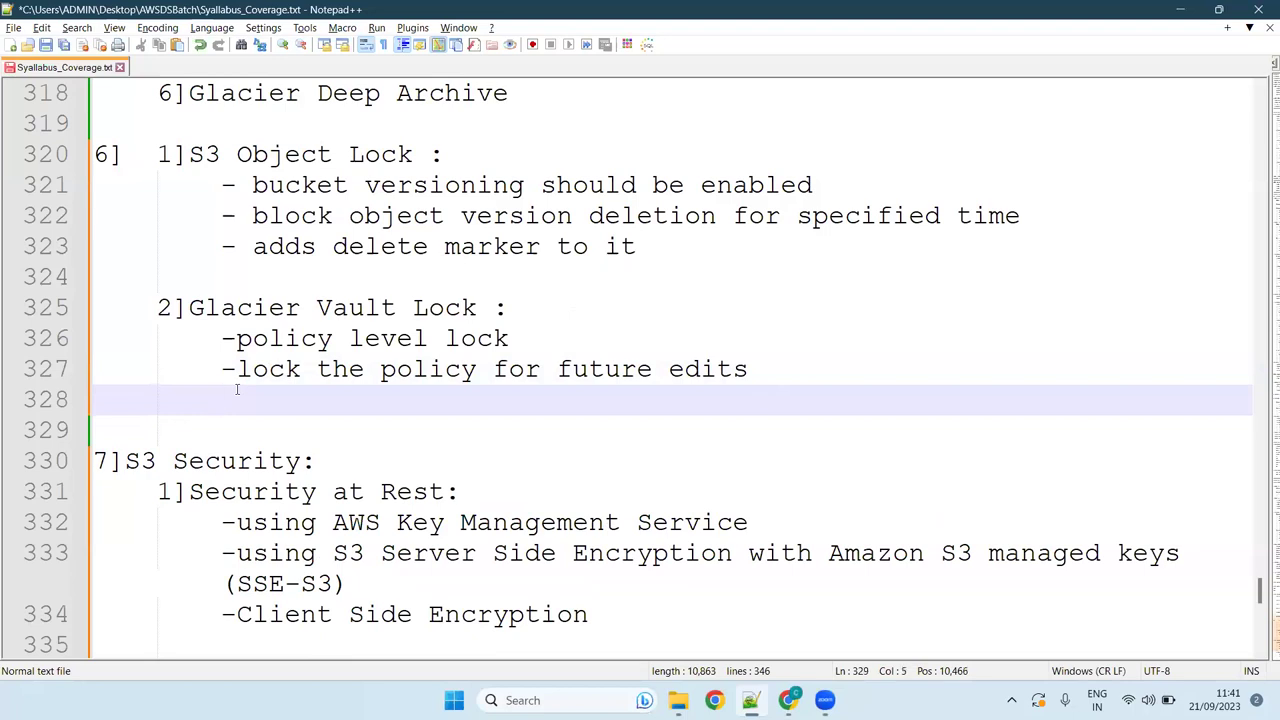
pyautogui.press('BackSpace')
pyautogui.press('BackSpace')
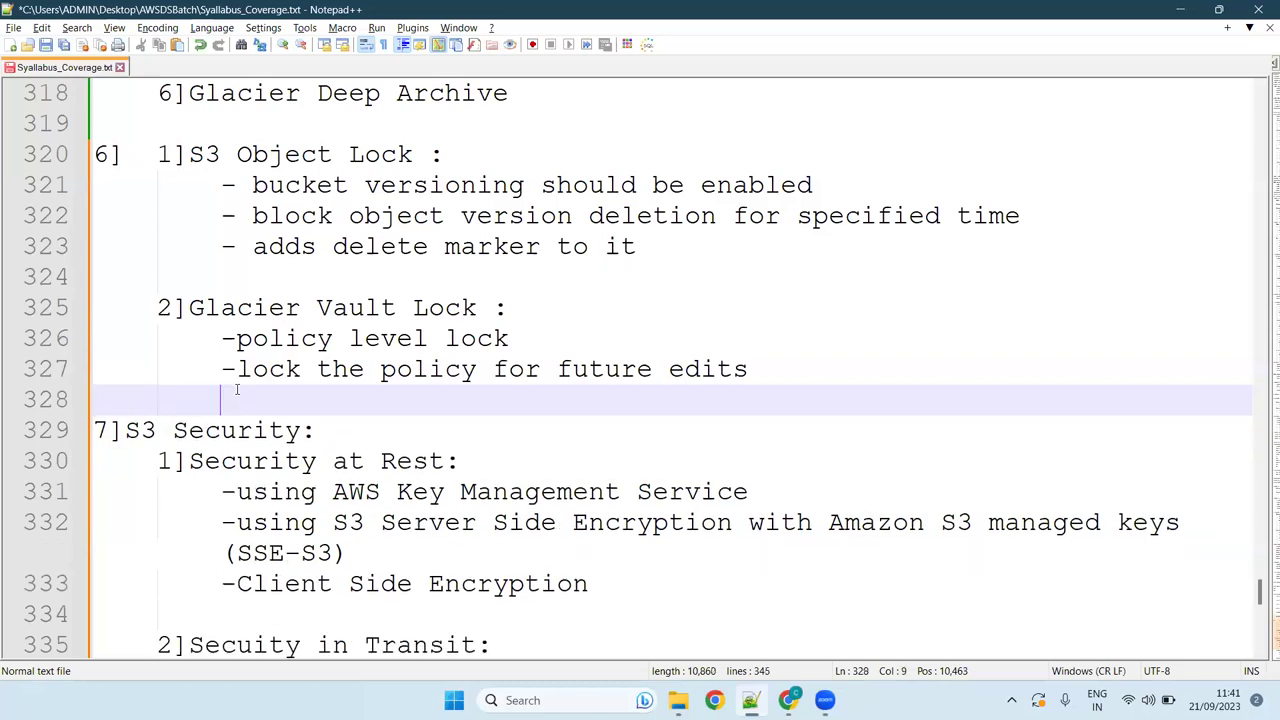
# - Switch back to the S3 bucket creation form in Chrome at the Object Lock settings
pyautogui.press('Down')
pyautogui.press('Down')
pyautogui.press('Down')
pyautogui.press('Down')
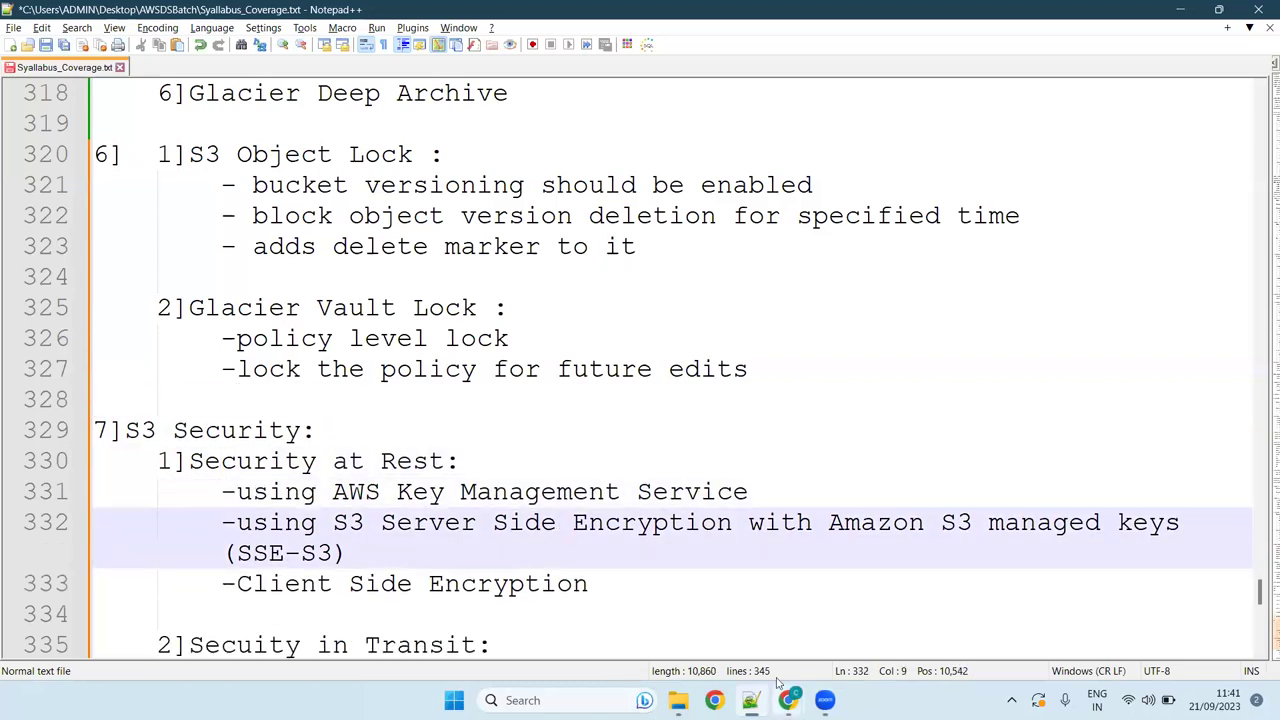
pyautogui.moveTo(779, 690)
pyautogui.click(700, 618)
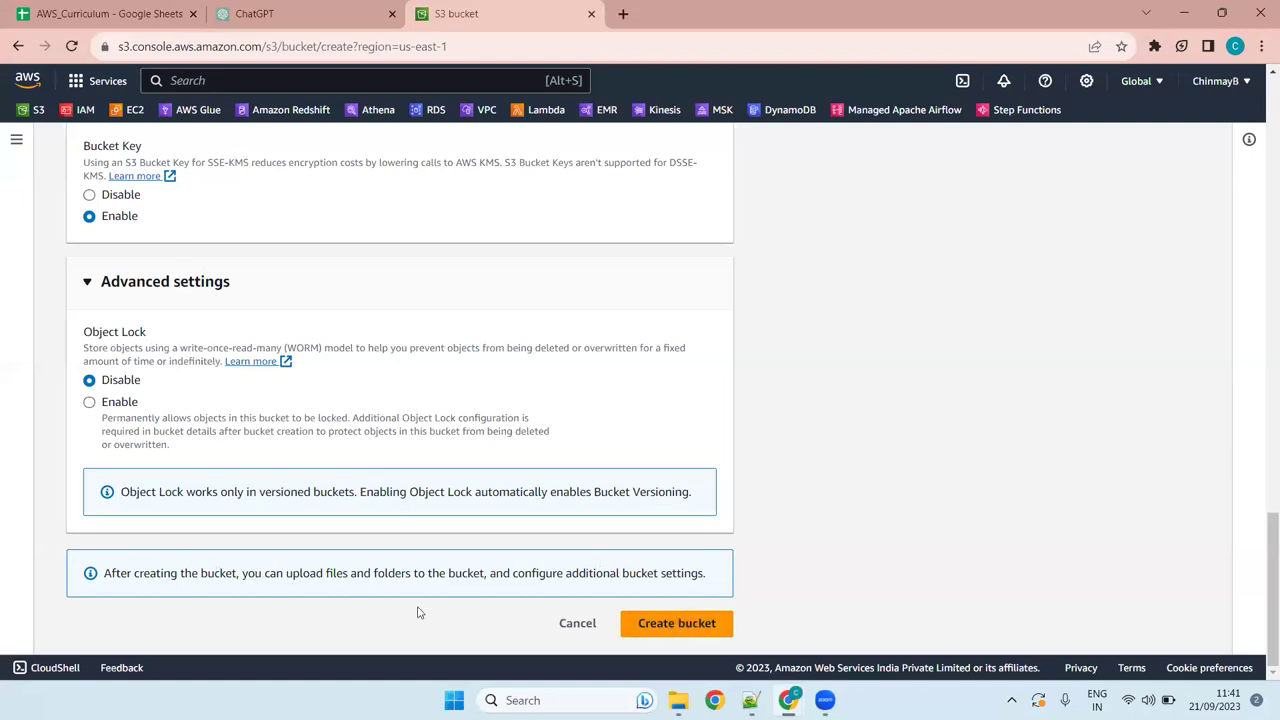
# - Create the bucket with Object Lock disabled and open cab-data-science-demo from the bucket list
pyautogui.click(660, 628)
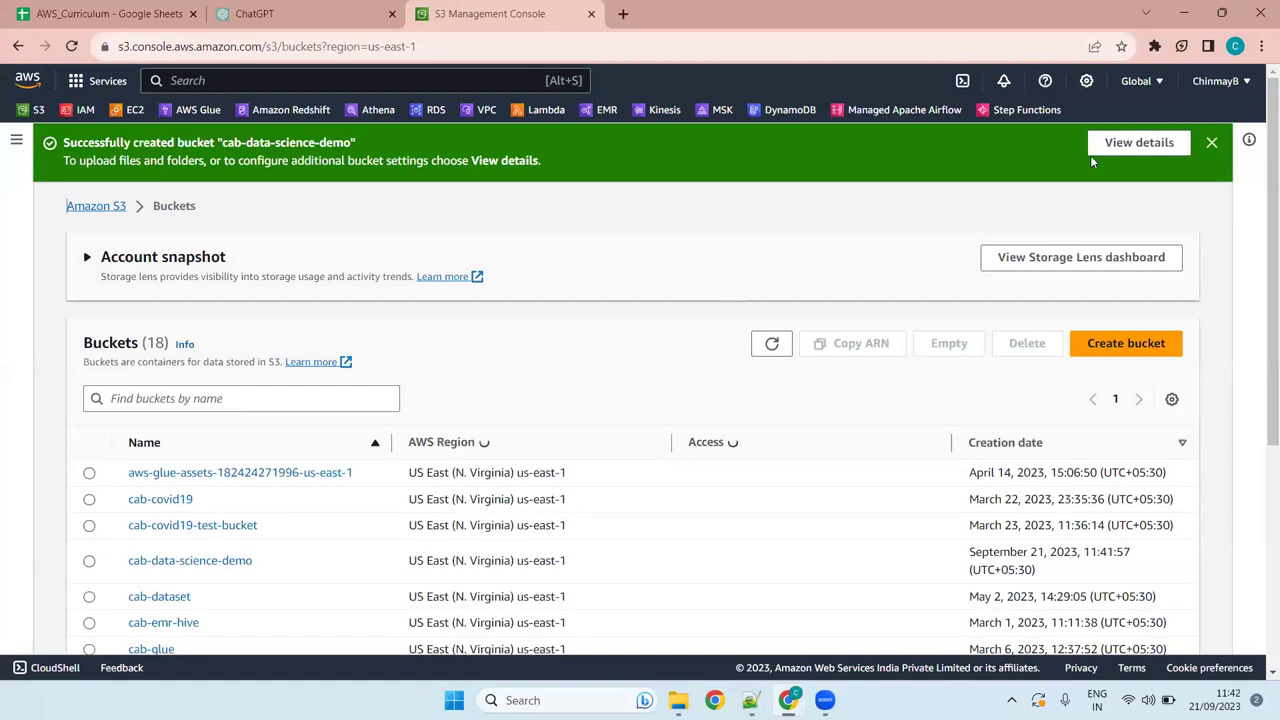
pyautogui.click(1212, 142)
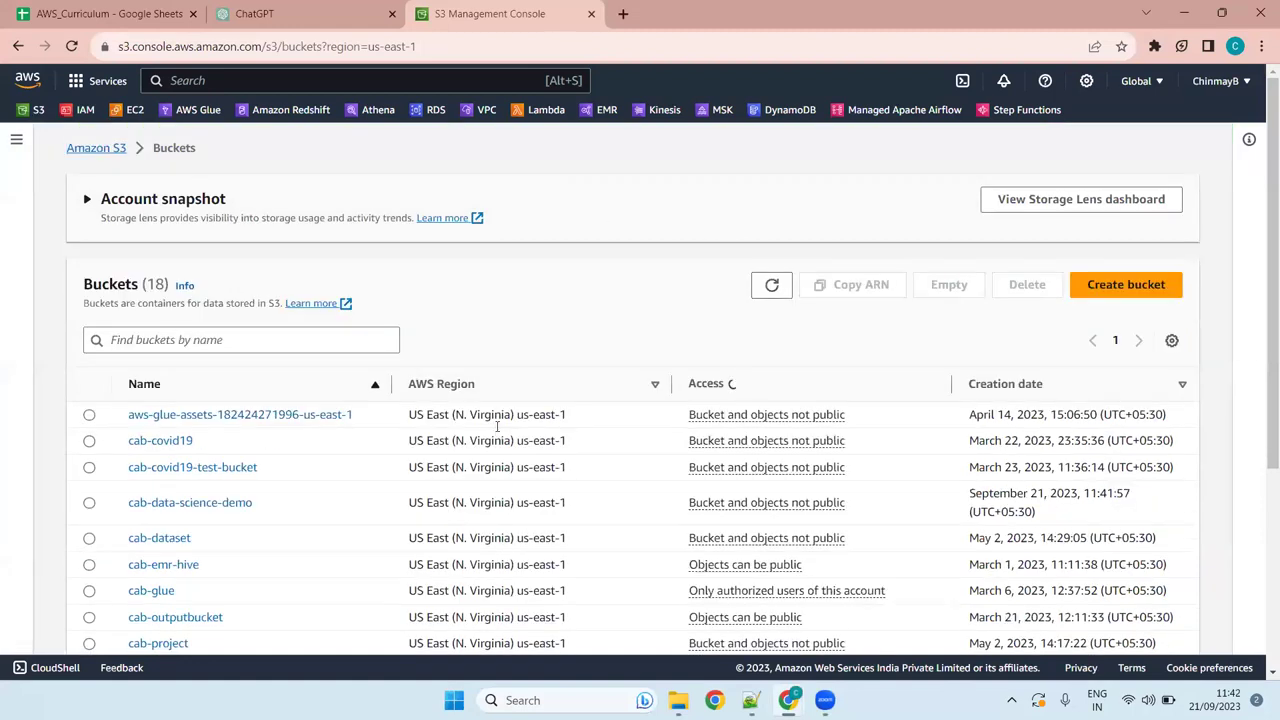
pyautogui.scroll(-3, 497, 426)
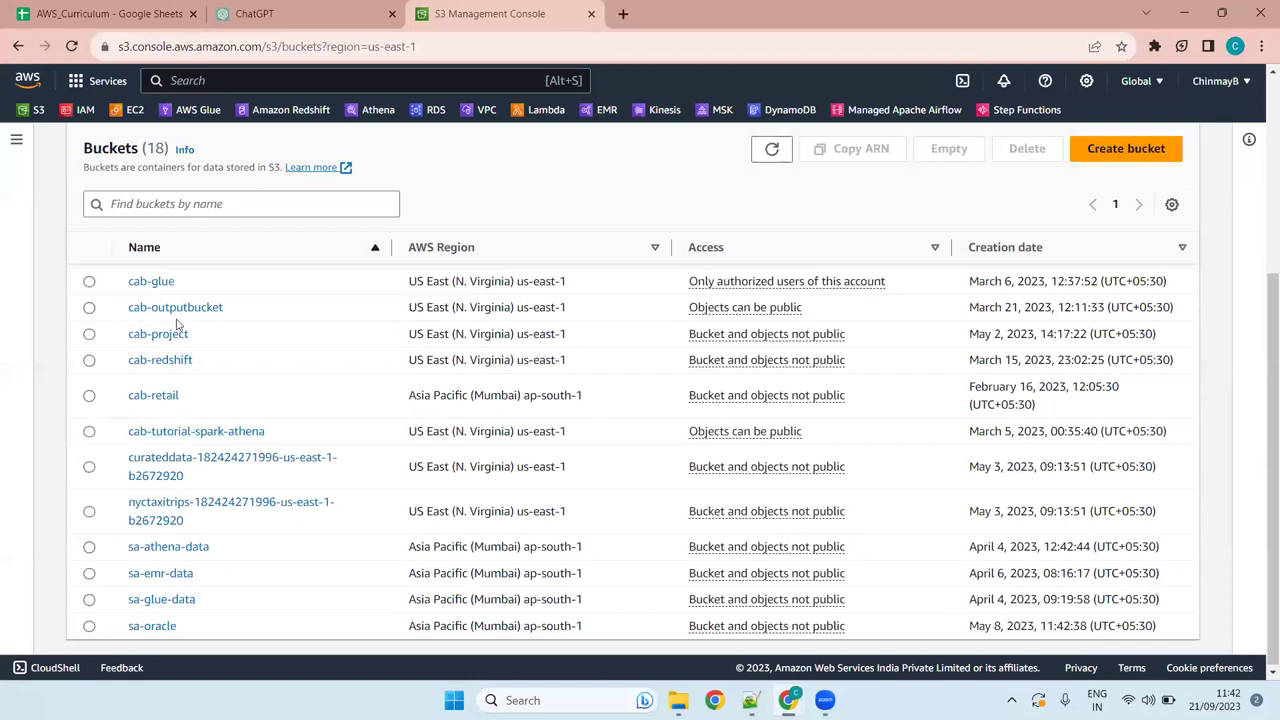
pyautogui.scroll(2, 252, 551)
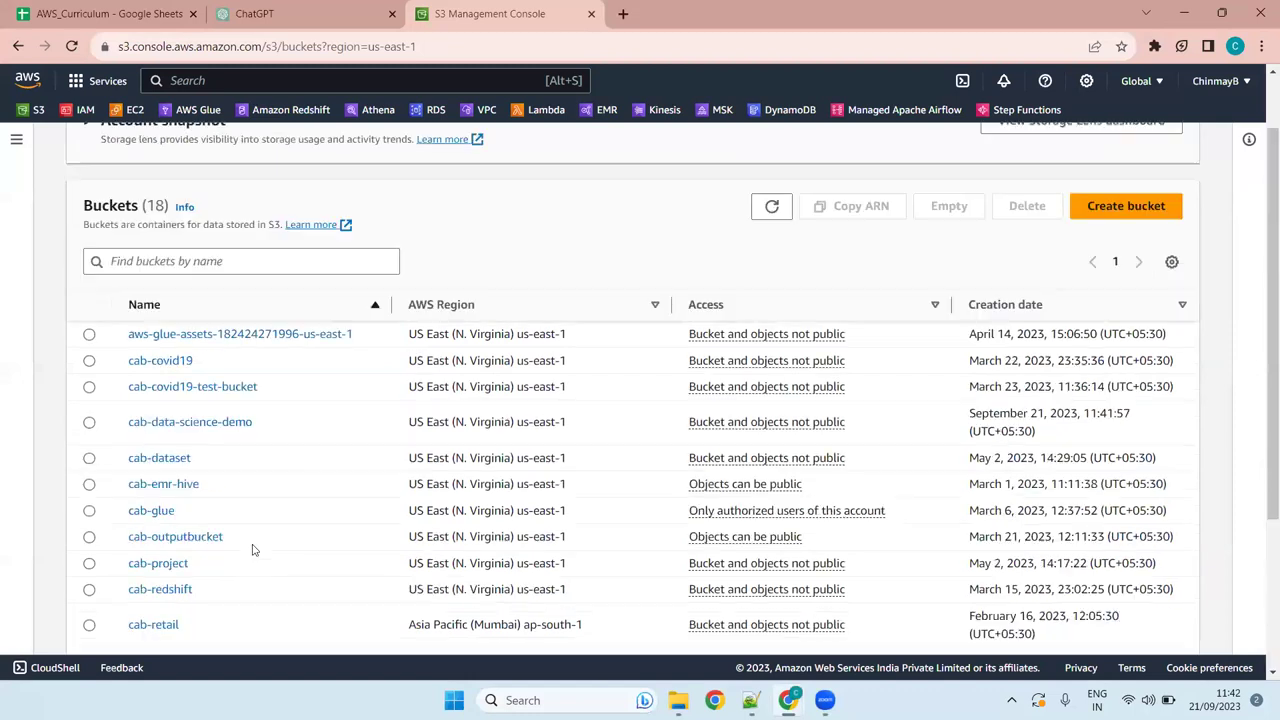
pyautogui.scroll(1, 252, 551)
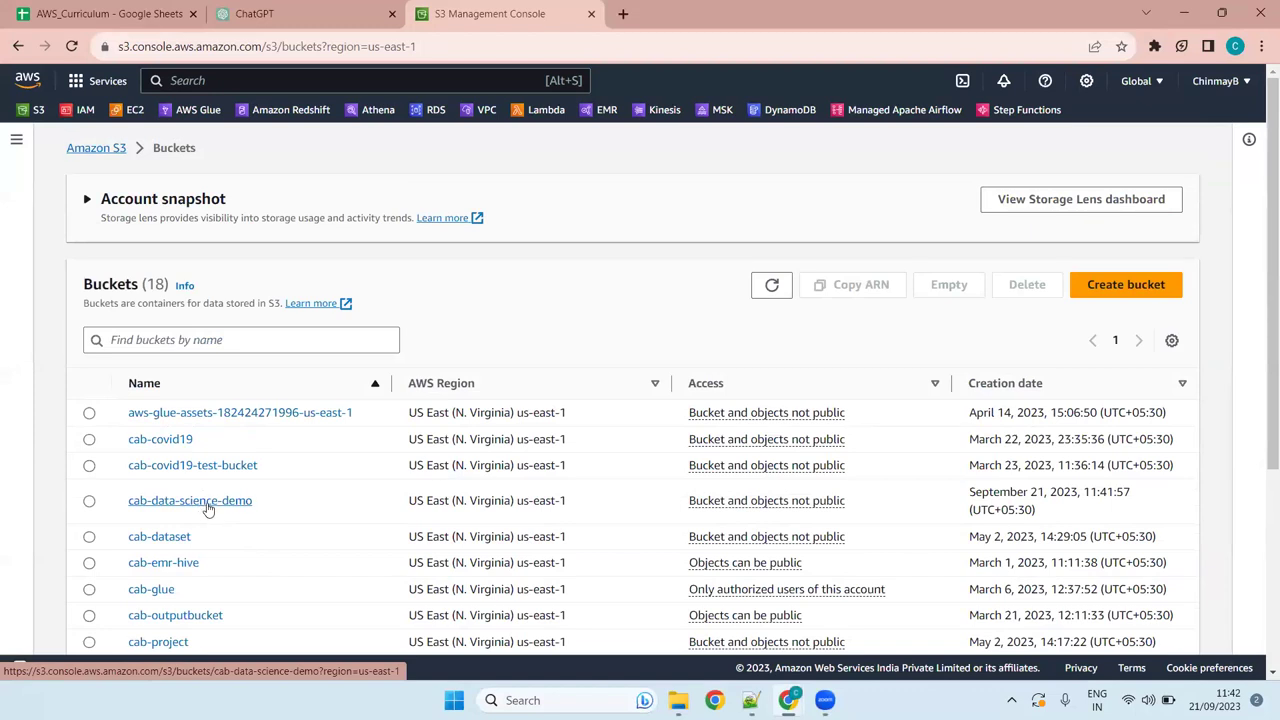
pyautogui.click(213, 503)
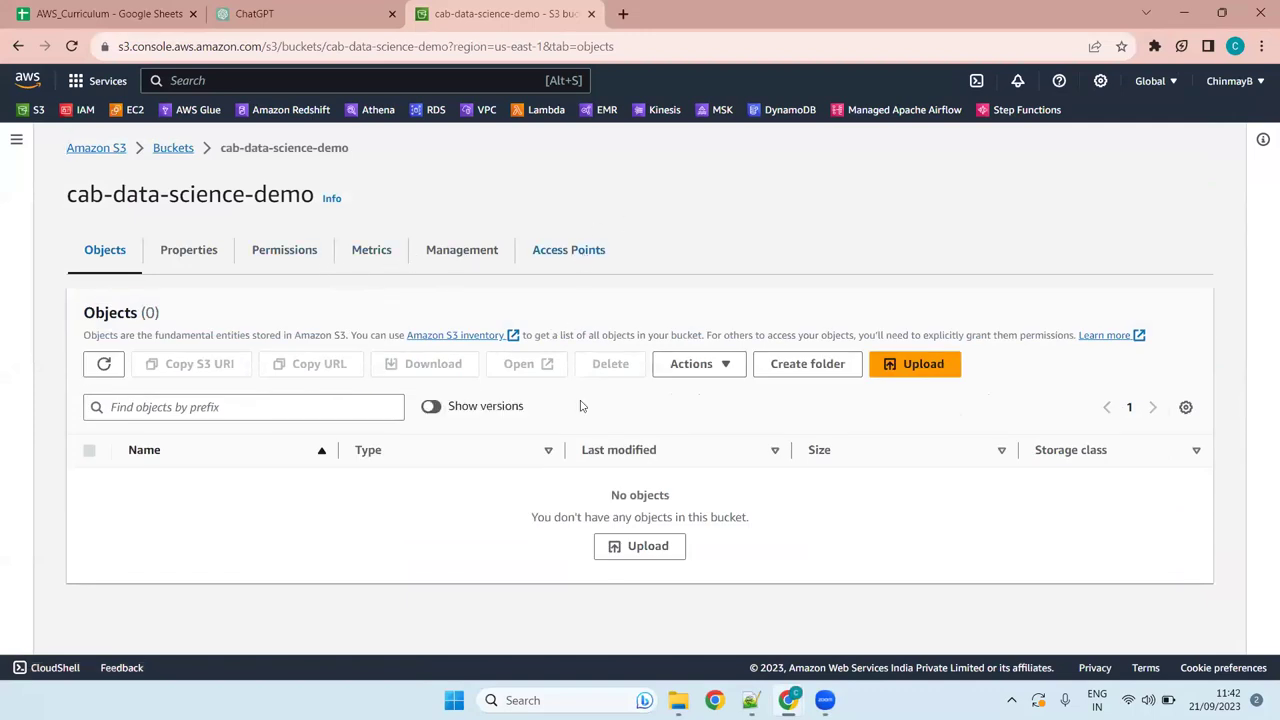
# - Create a folder named python in the bucket without specifying an encryption key
pyautogui.click(643, 547)
pyautogui.click(827, 364)
pyautogui.click(826, 364)
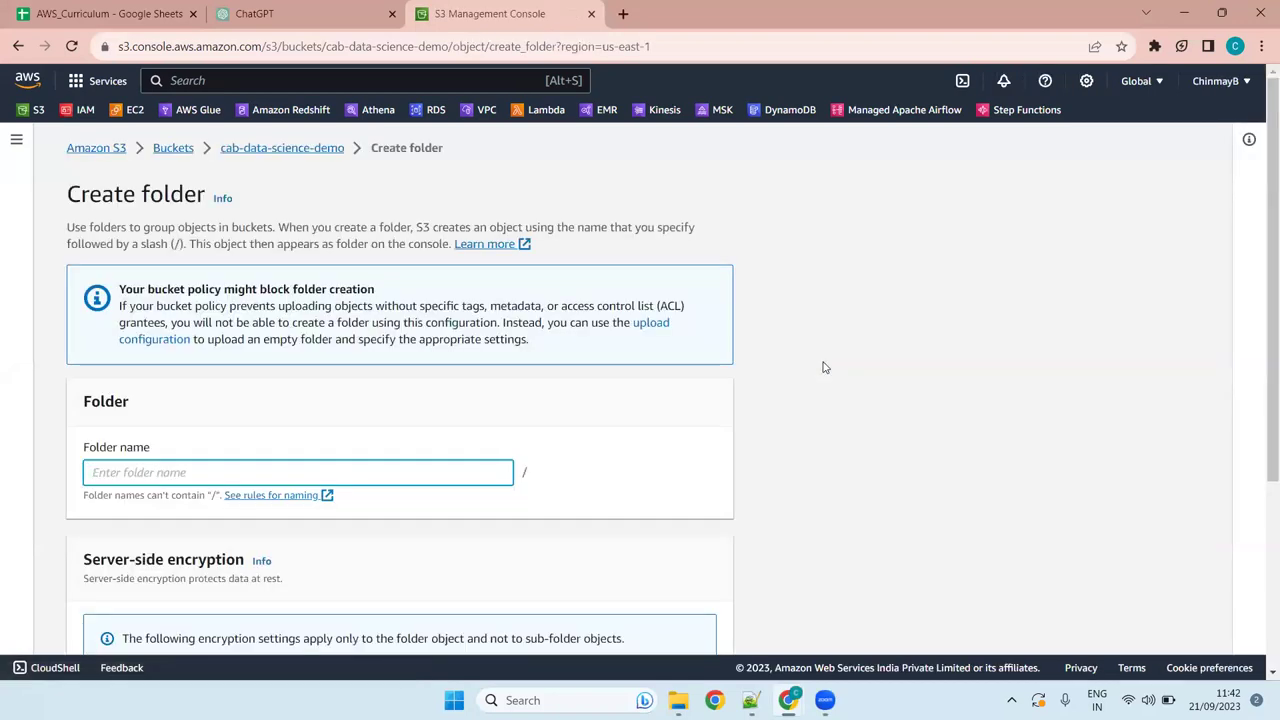
pyautogui.write('python')
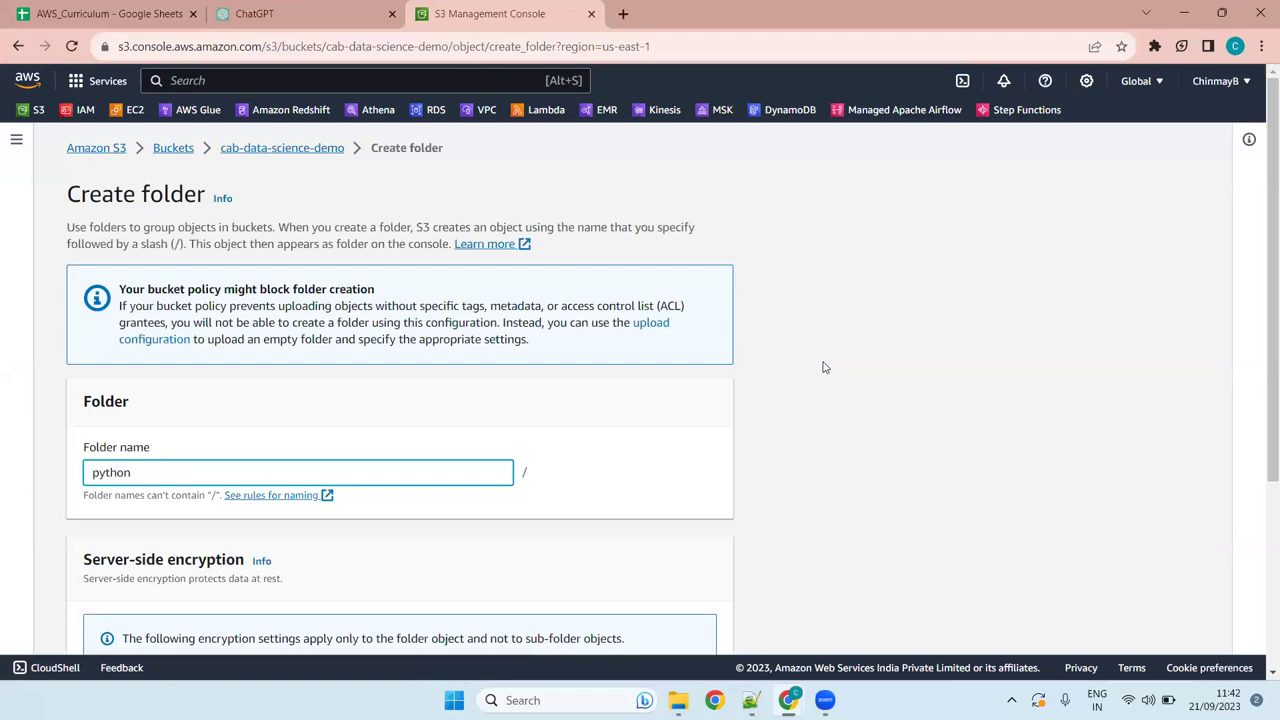
pyautogui.scroll(-3, 551, 409)
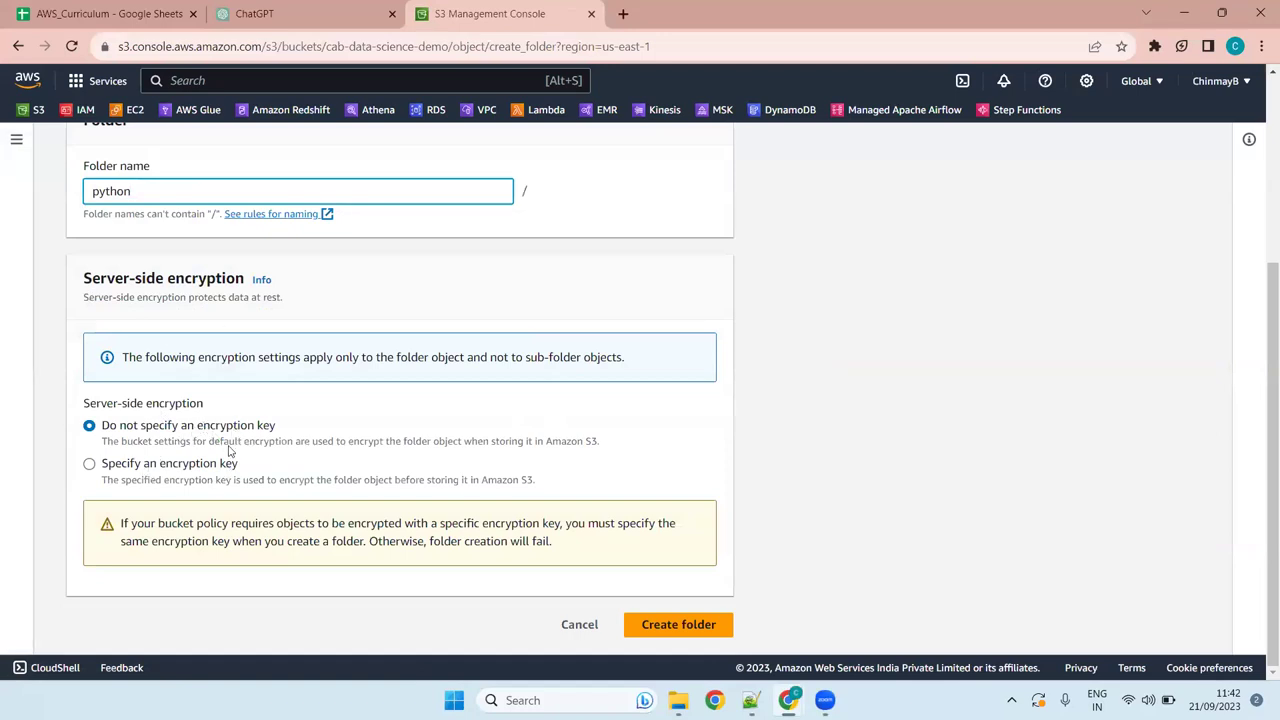
pyautogui.click(185, 464)
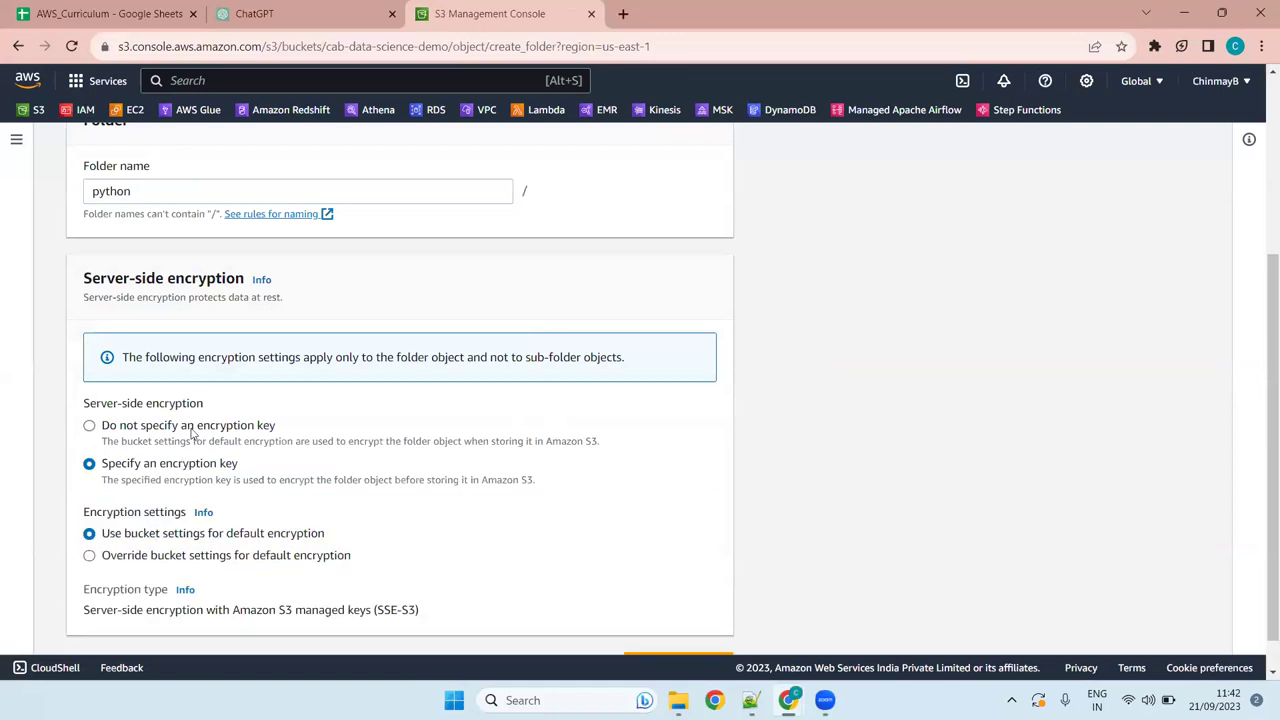
pyautogui.click(192, 430)
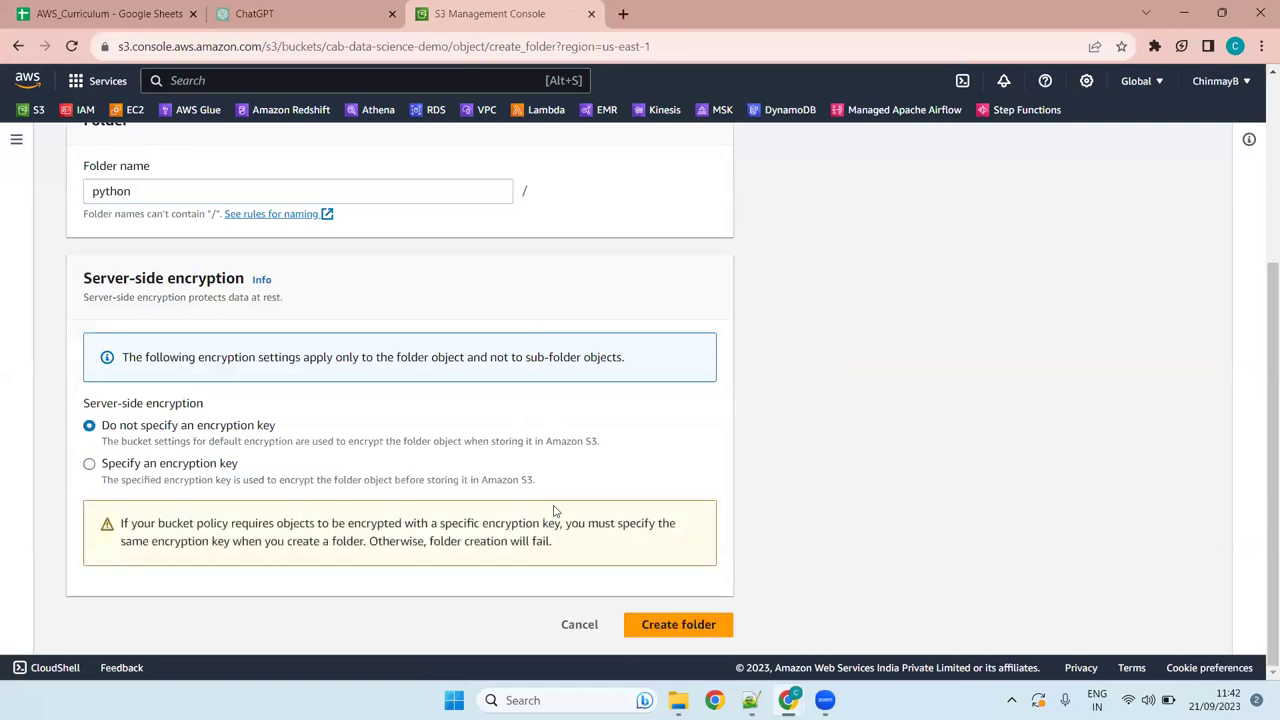
pyautogui.click(676, 625)
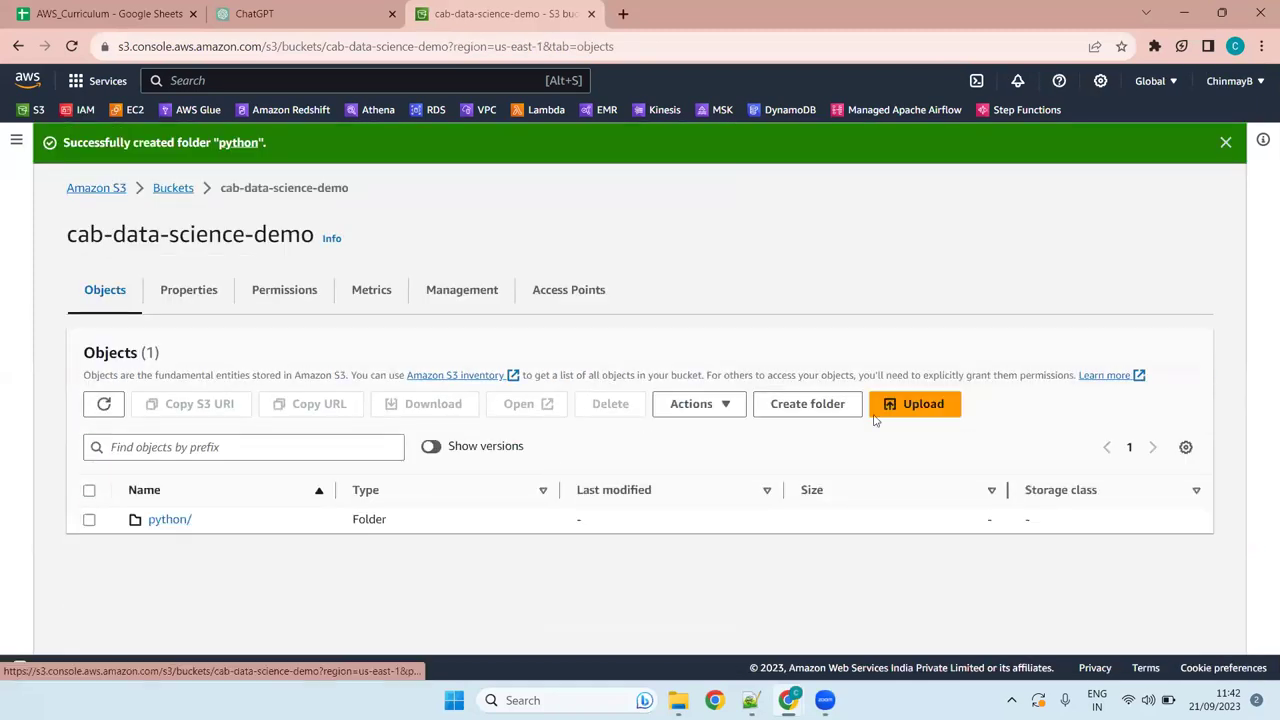
# - Create a second folder named pyspark in the bucket, keeping the default encryption choice
pyautogui.click(807, 403)
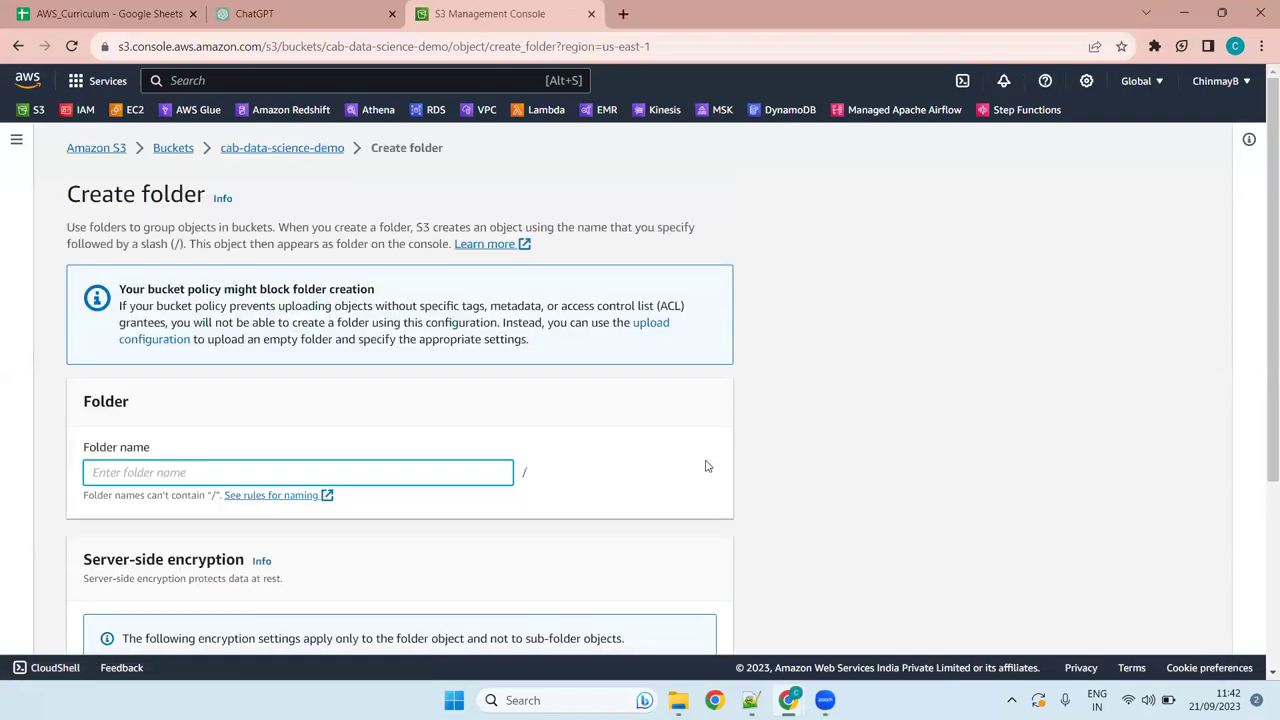
pyautogui.write('pyspark')
pyautogui.scroll(-1, 828, 490)
pyautogui.scroll(-3, 828, 490)
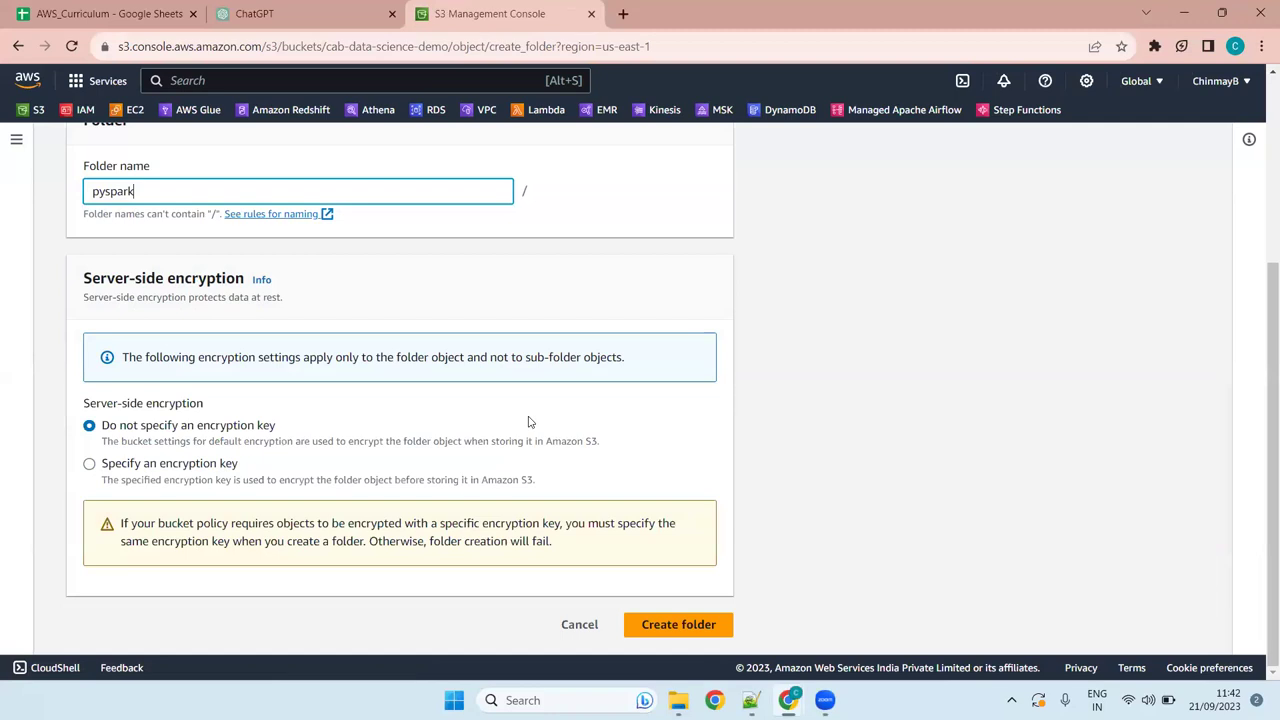
pyautogui.click(668, 626)
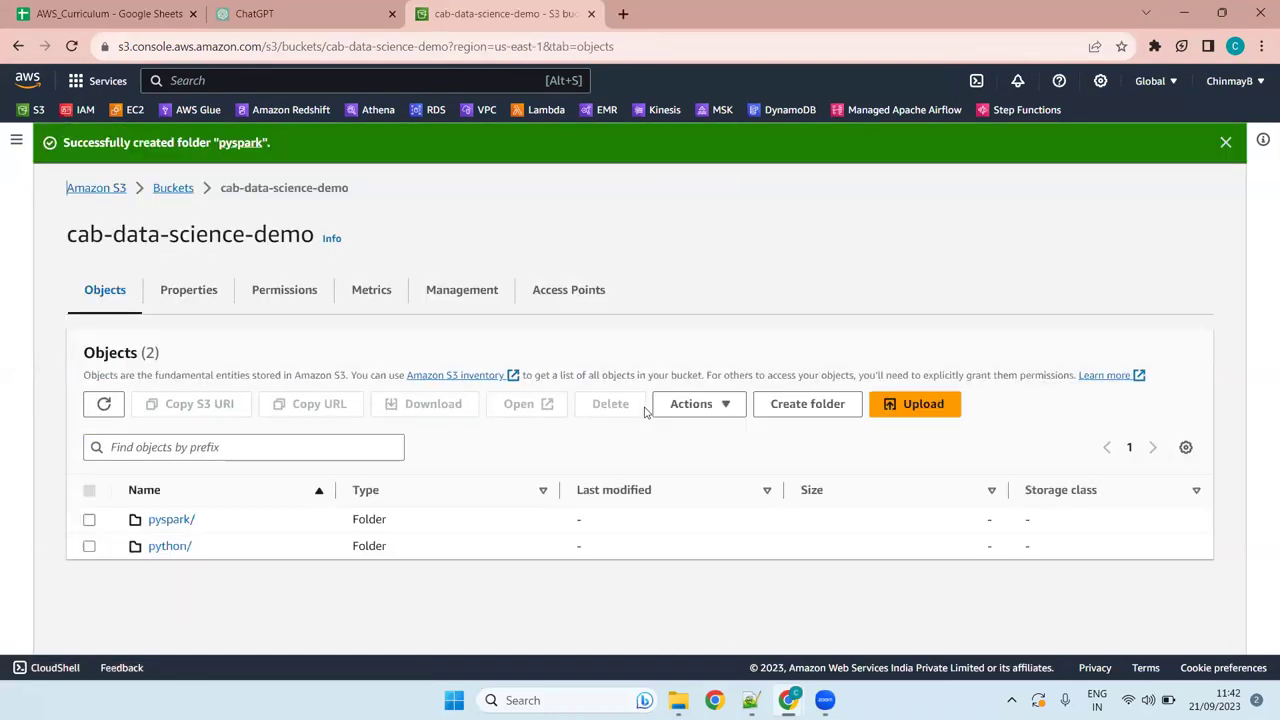
# - Open the python folder and add user1_accessKeys.csv from Downloads to its upload list
pyautogui.click(170, 547)
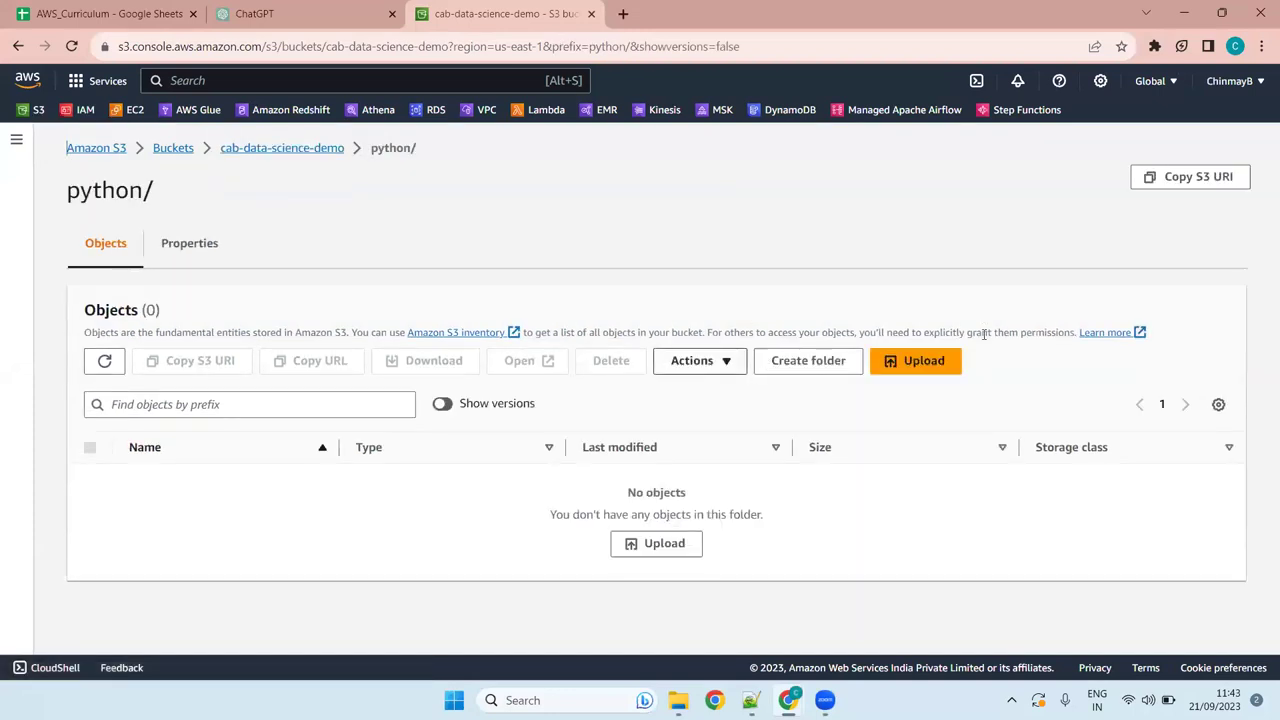
pyautogui.click(924, 366)
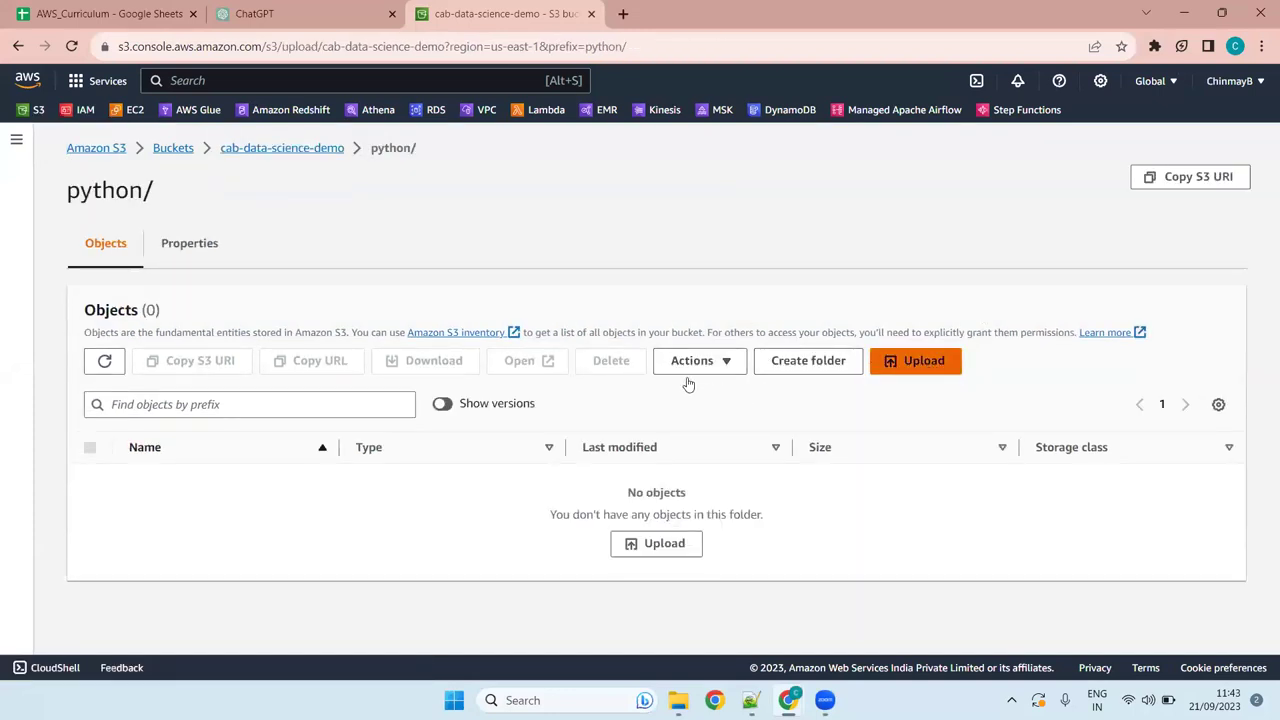
pyautogui.click(581, 370)
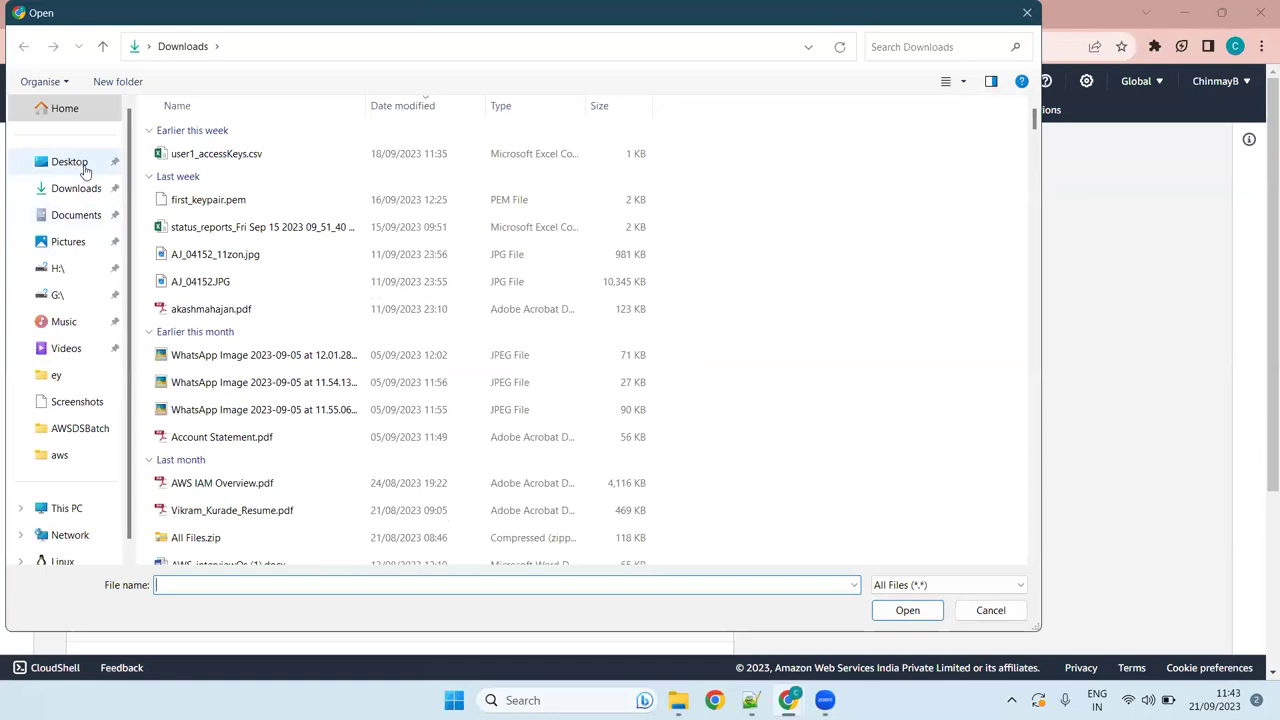
pyautogui.click(307, 159)
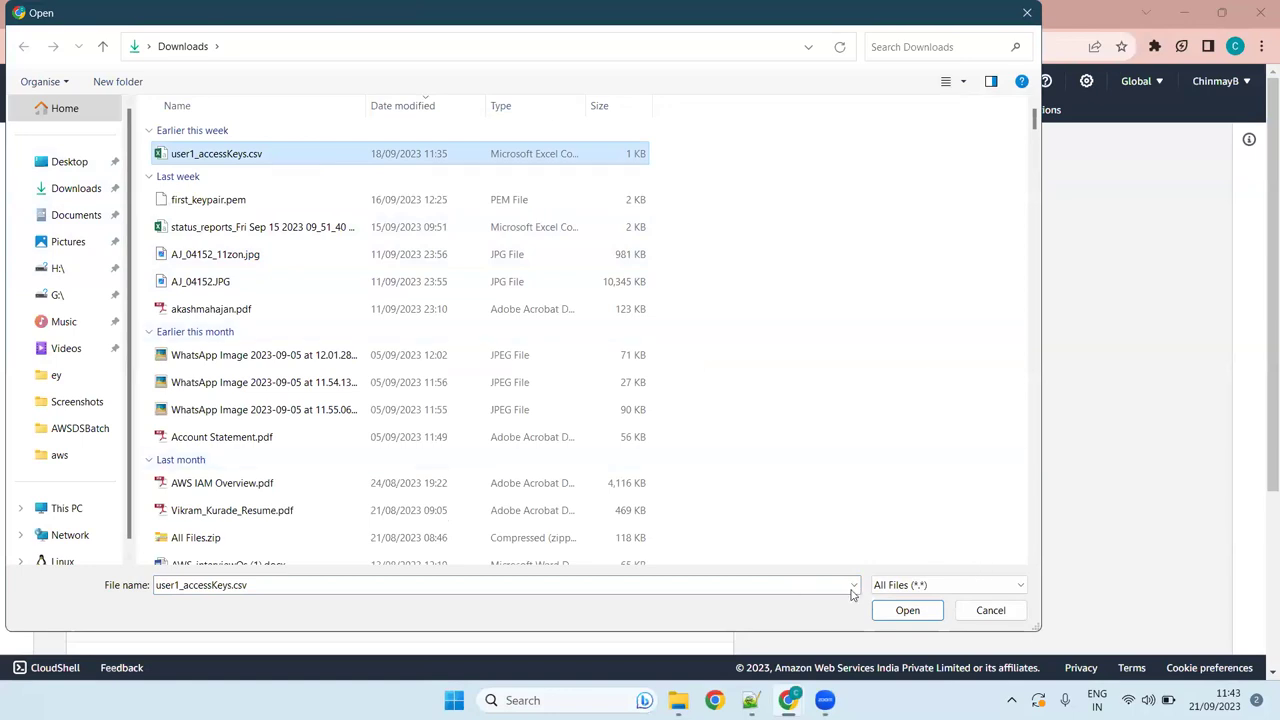
pyautogui.click(905, 611)
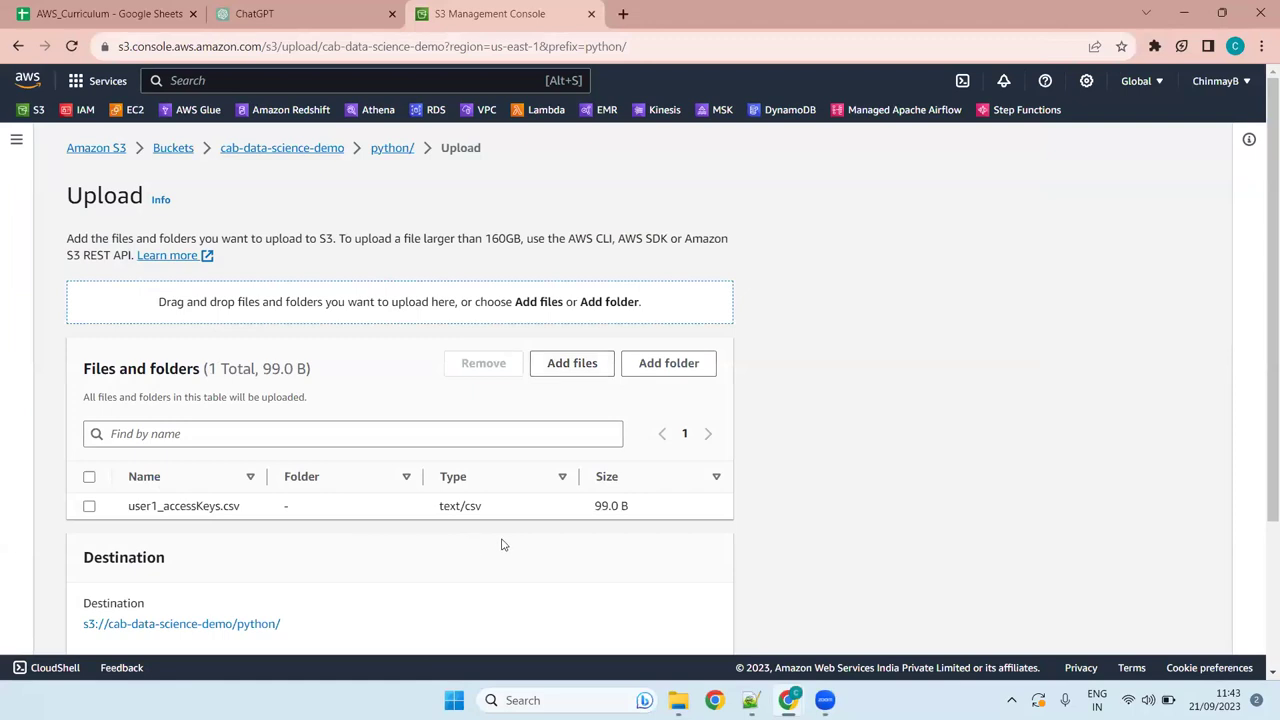
# - Upload user1_accessKeys.csv to the python folder with default permissions and properties, and close the upload status page
pyautogui.scroll(-1, 610, 543)
pyautogui.scroll(-3, 617, 543)
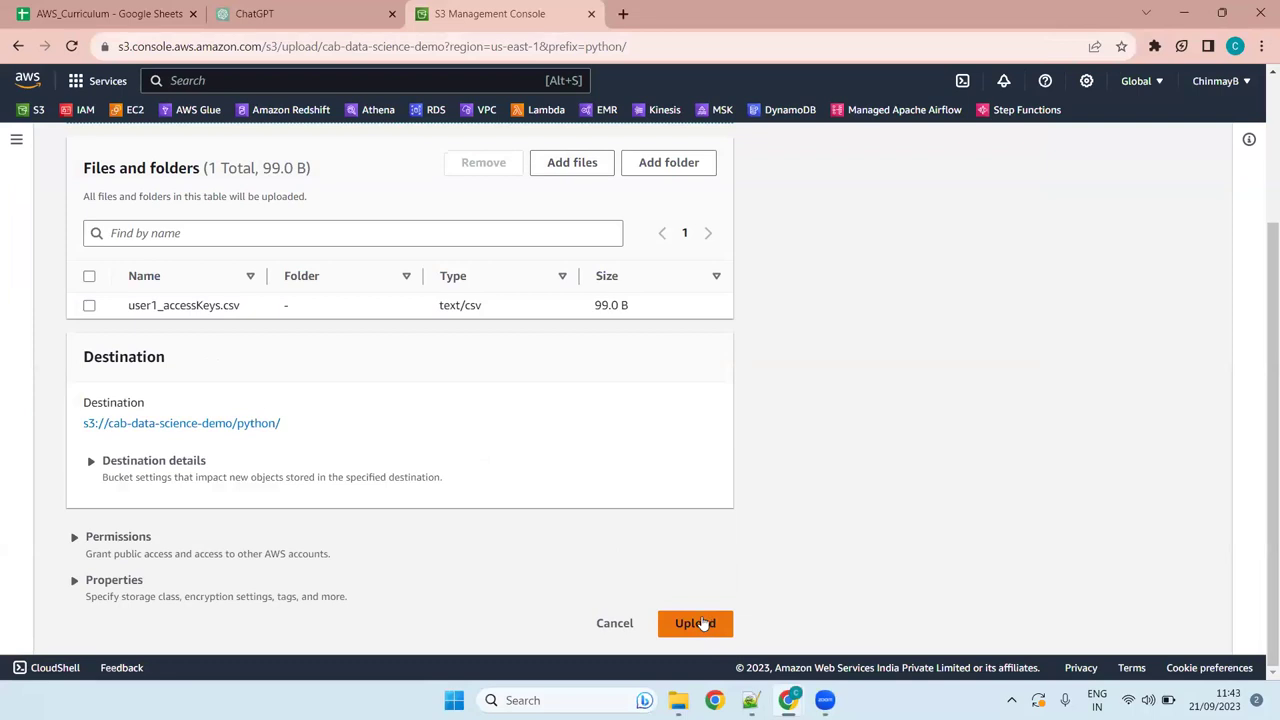
pyautogui.scroll(2, 311, 481)
pyautogui.scroll(-2, 349, 246)
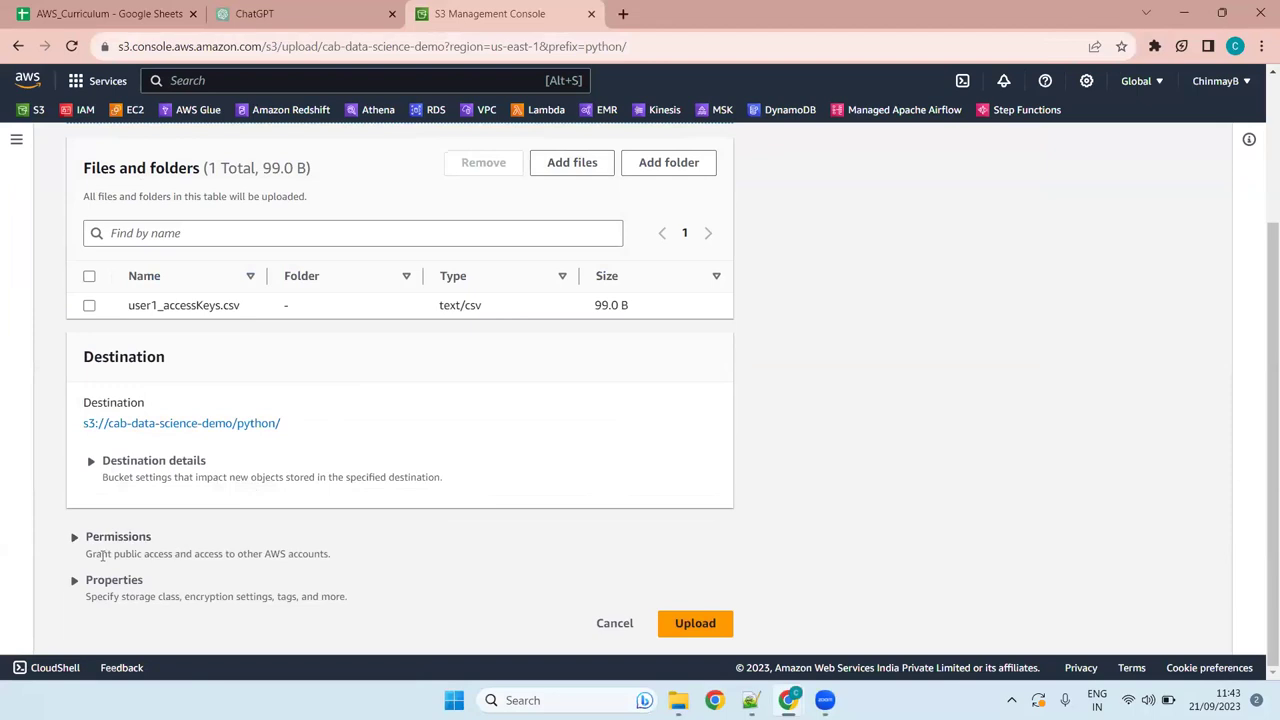
pyautogui.click(700, 625)
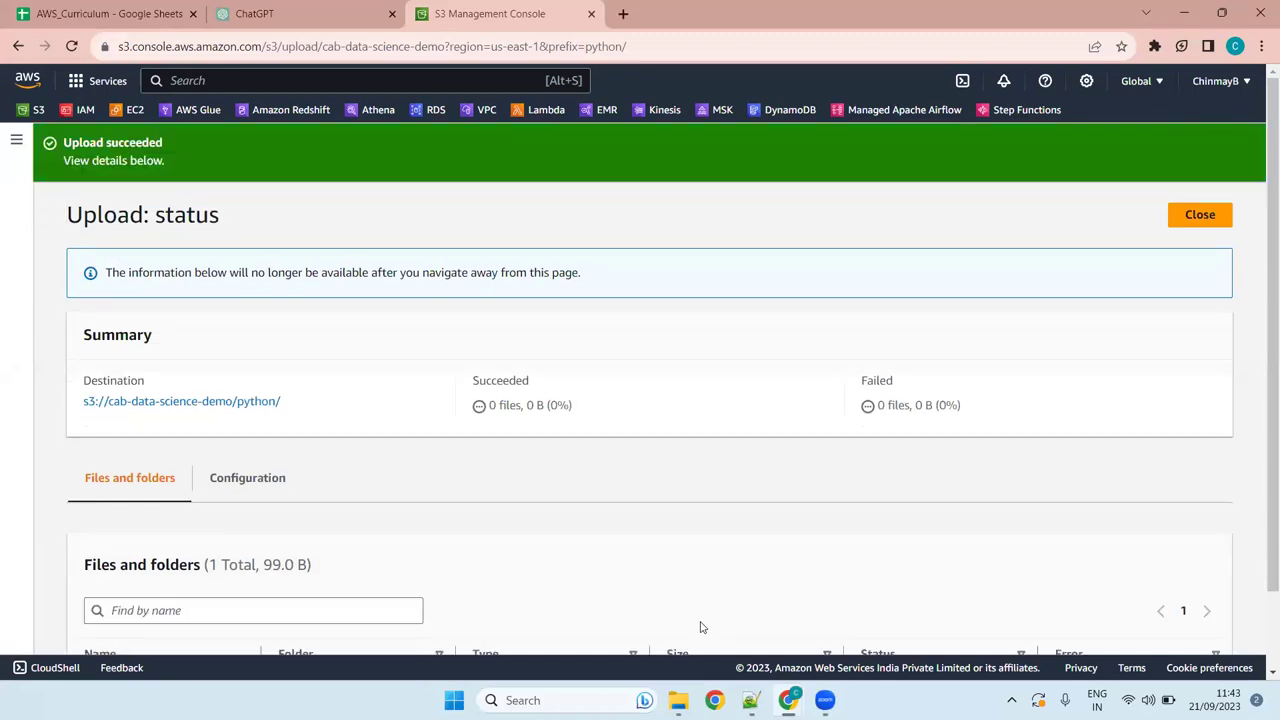
pyautogui.click(1194, 222)
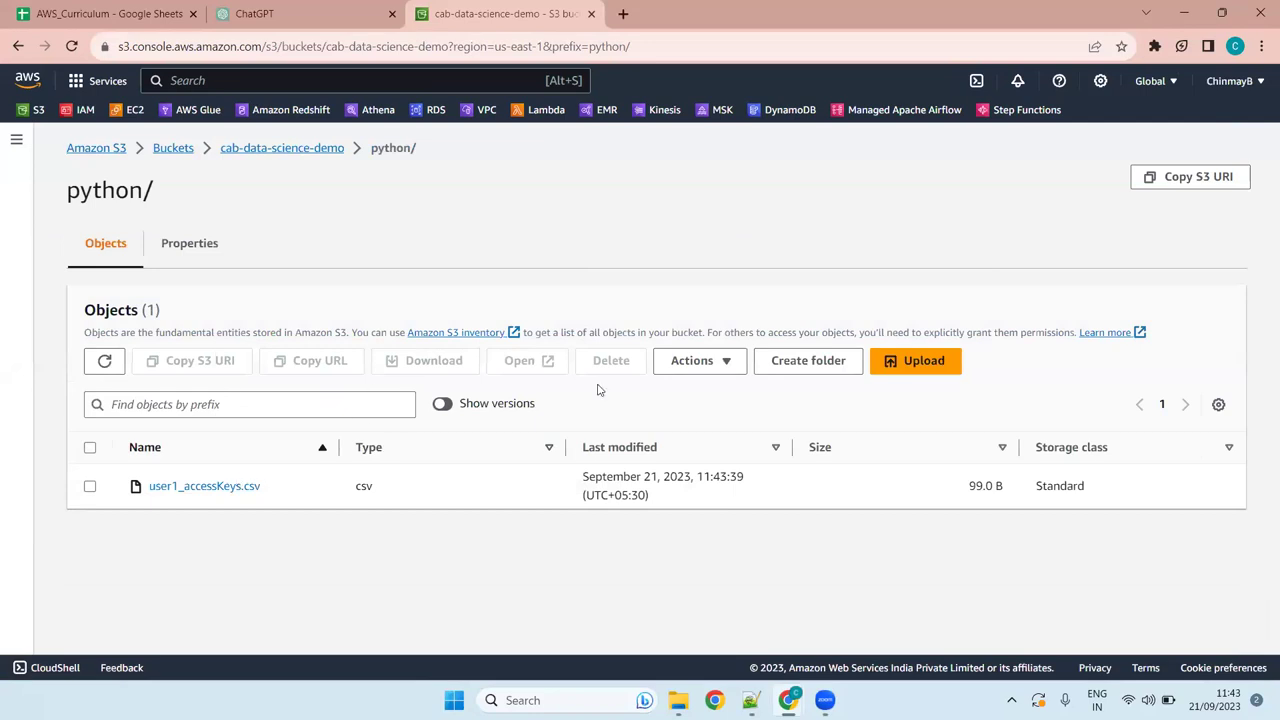
# - Refresh the python folder's object list and return to the top level of the cab-data-science-demo bucket
pyautogui.click(103, 362)
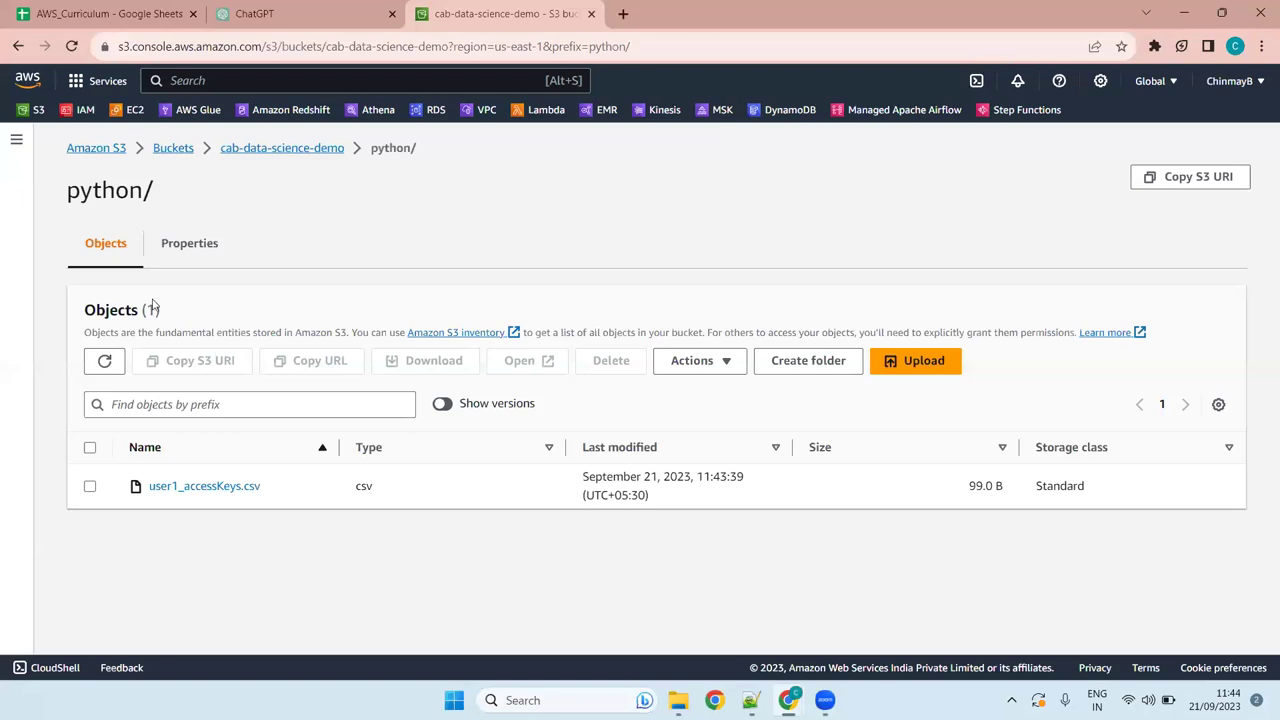
pyautogui.click(104, 360)
pyautogui.click(287, 149)
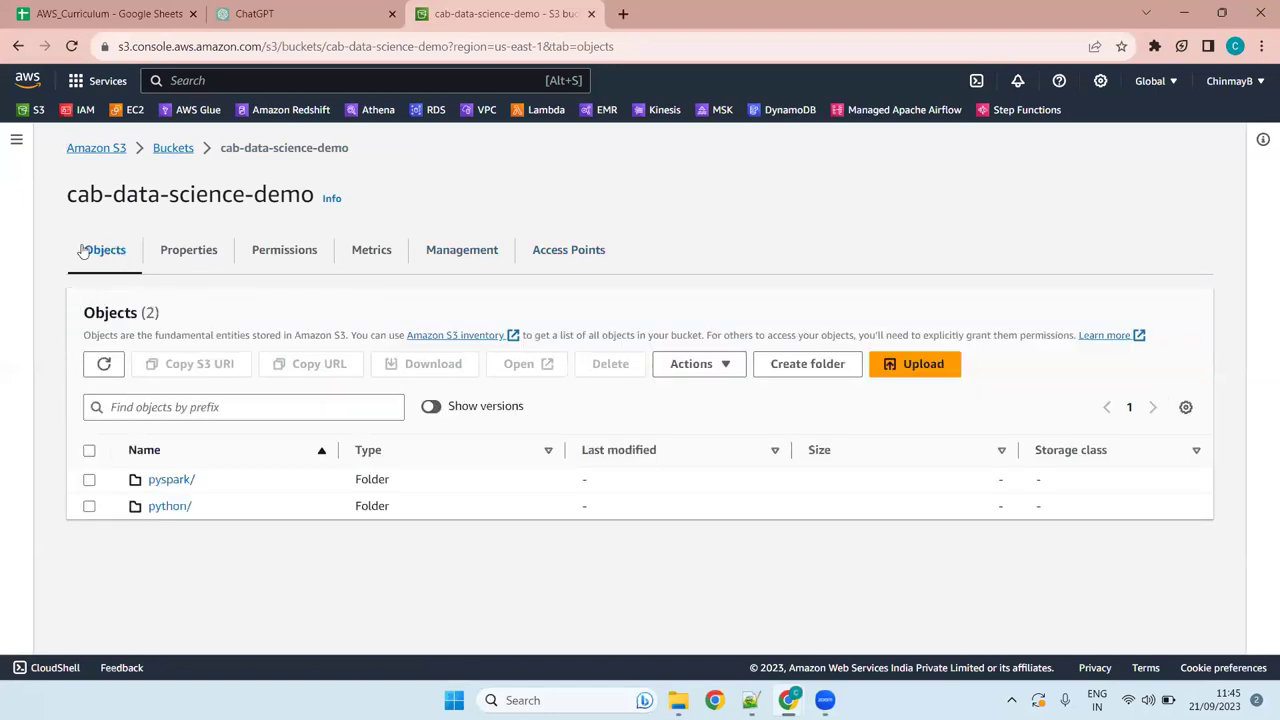
# - Examine the bucket's properties overview, focusing on its Amazon Resource Name (ARN)
pyautogui.click(194, 254)
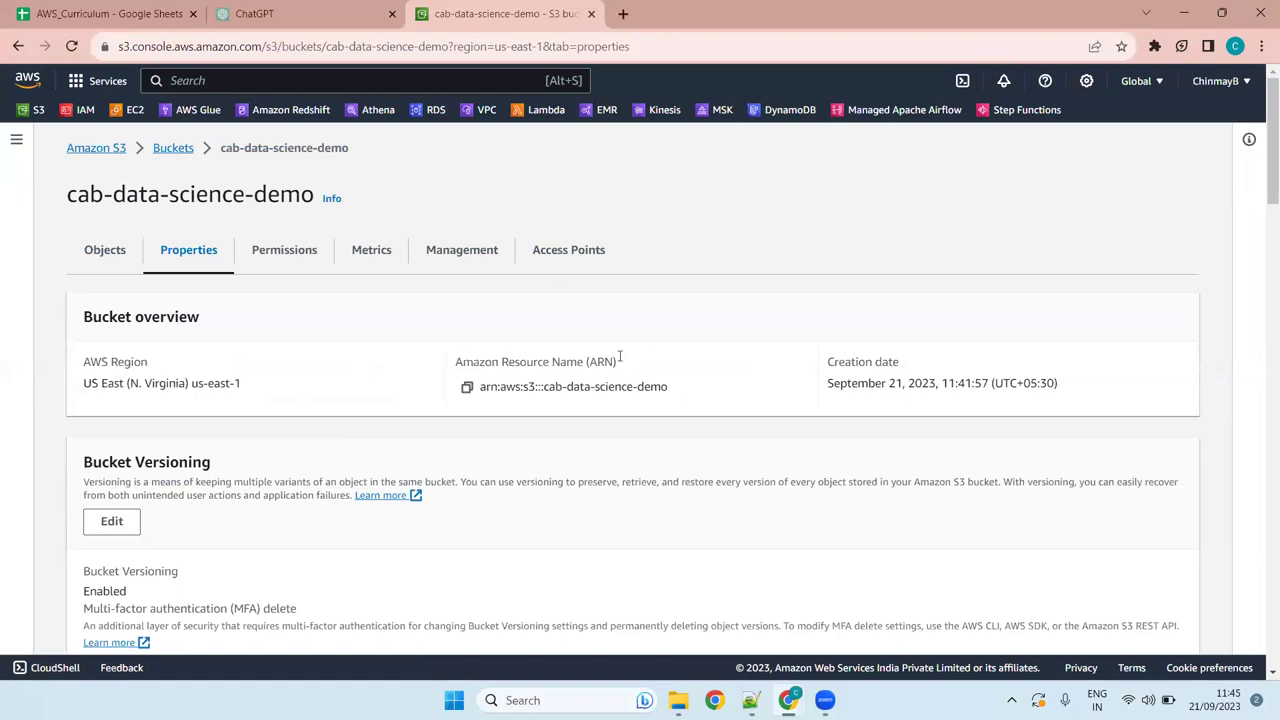
pyautogui.moveTo(620, 357); pyautogui.dragTo(455, 362)
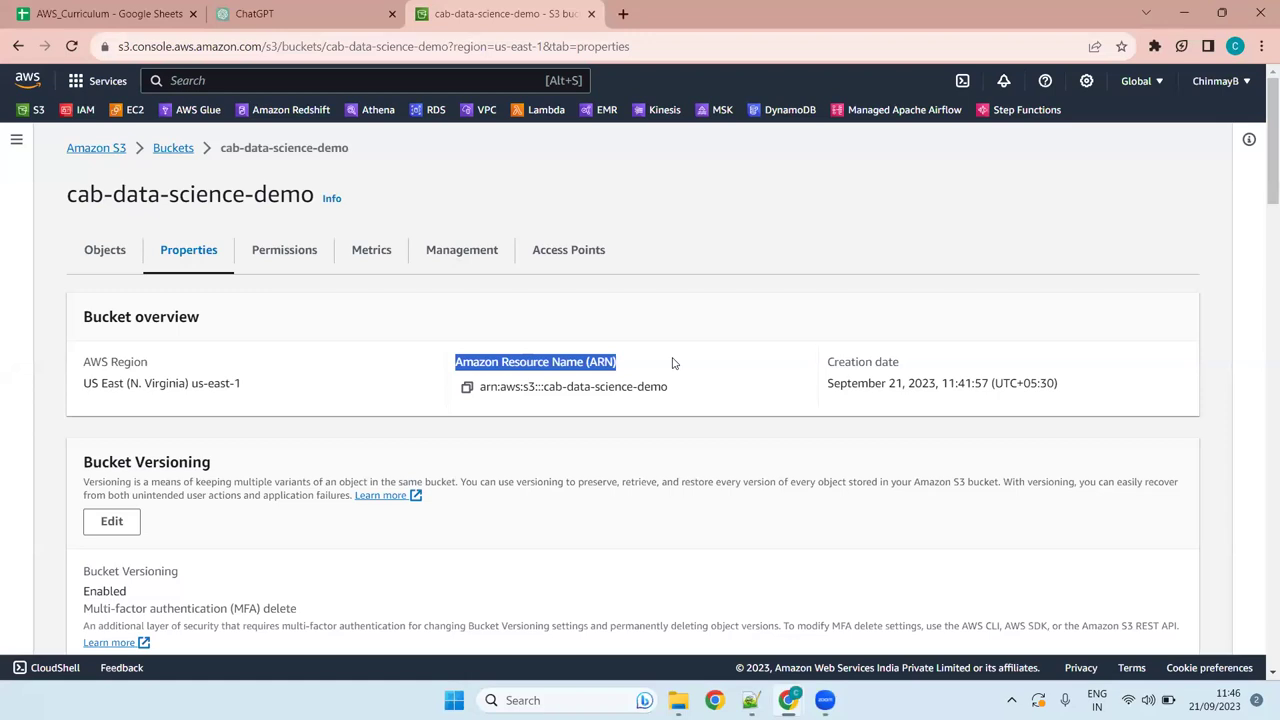
pyautogui.click(540, 349)
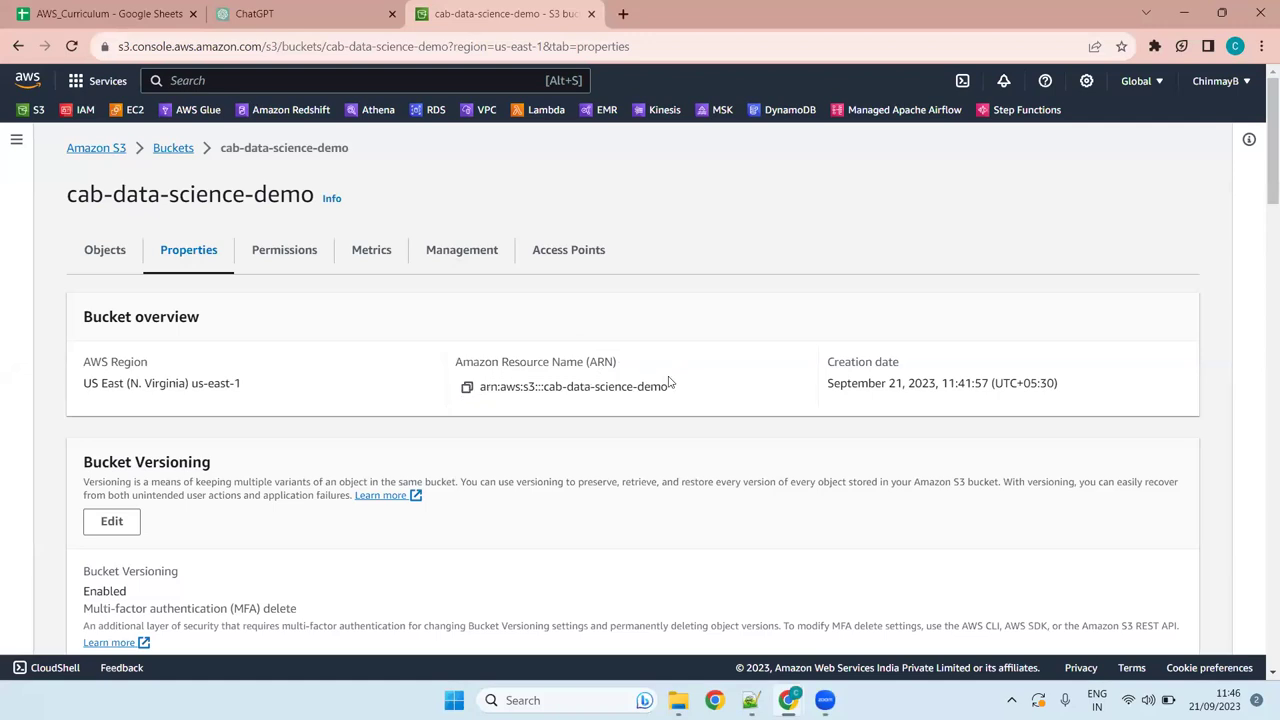
pyautogui.moveTo(616, 358); pyautogui.dragTo(431, 371)
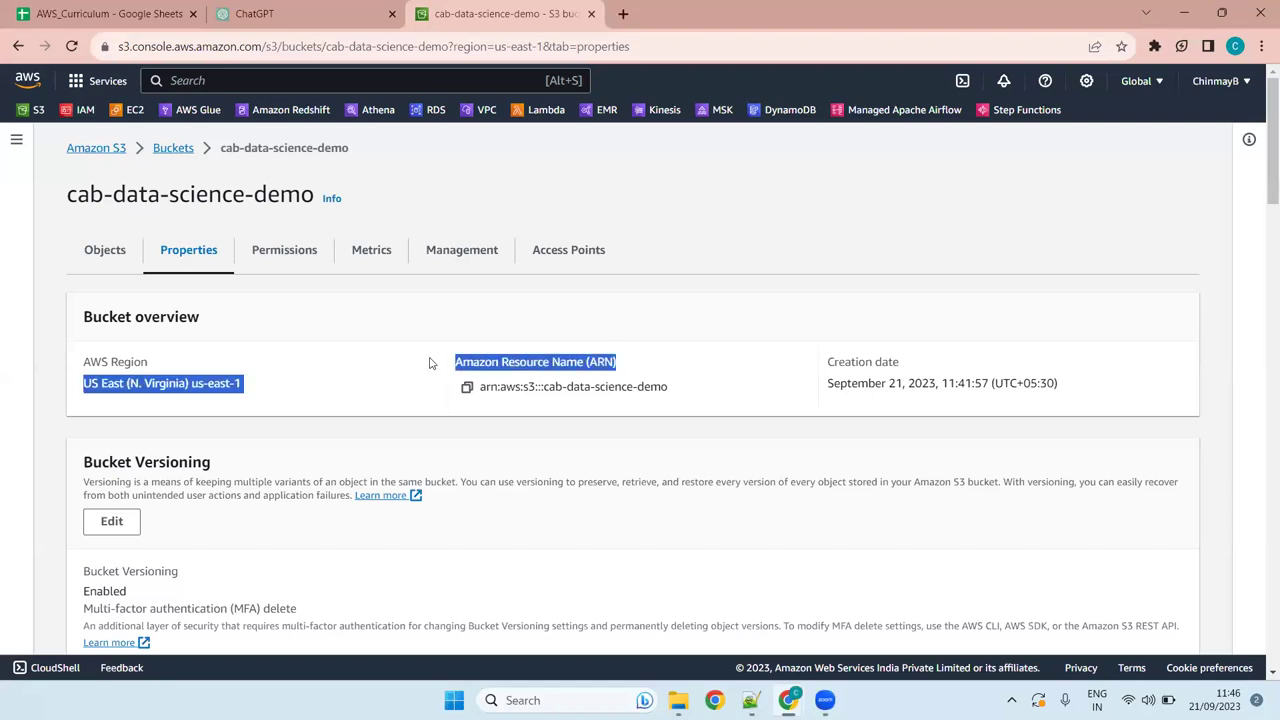
pyautogui.click(252, 194)
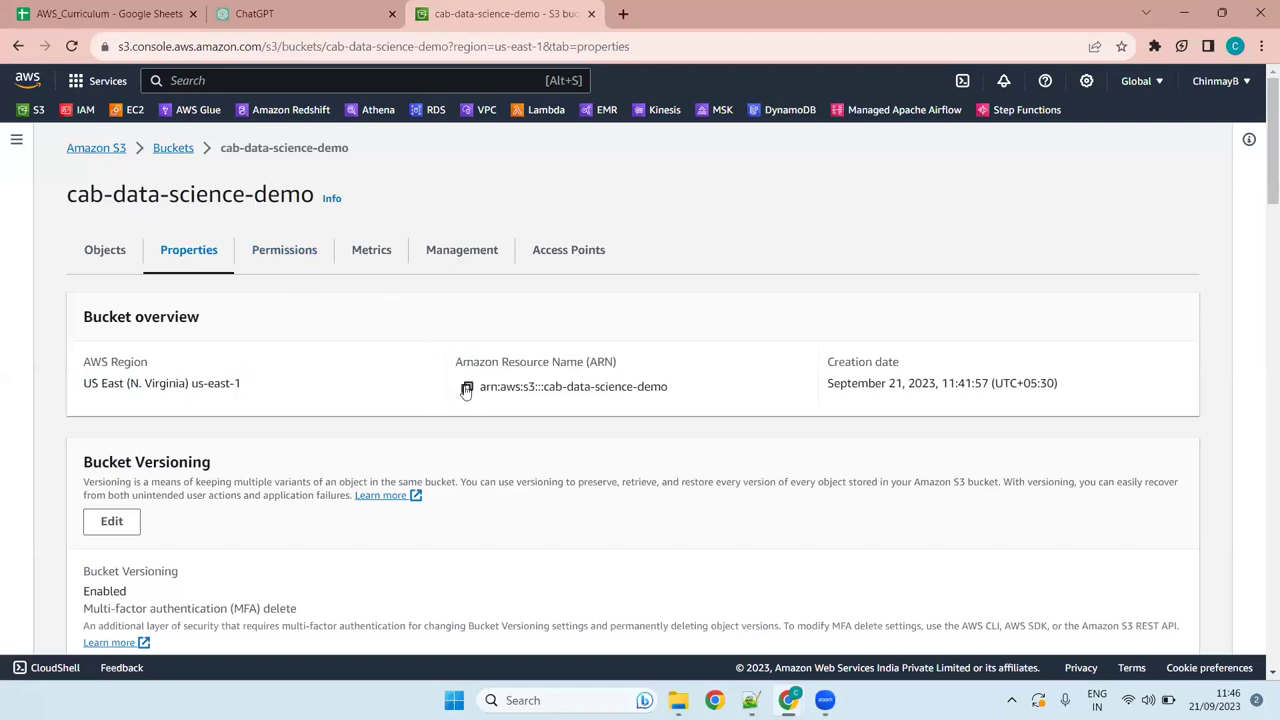
# - Open the bucket versioning settings, try the Suspend option, reselect Enable, and leave without saving
pyautogui.scroll(-1, 577, 365)
pyautogui.scroll(1, 577, 365)
pyautogui.moveTo(1268, 200); pyautogui.dragTo(1268, 220)
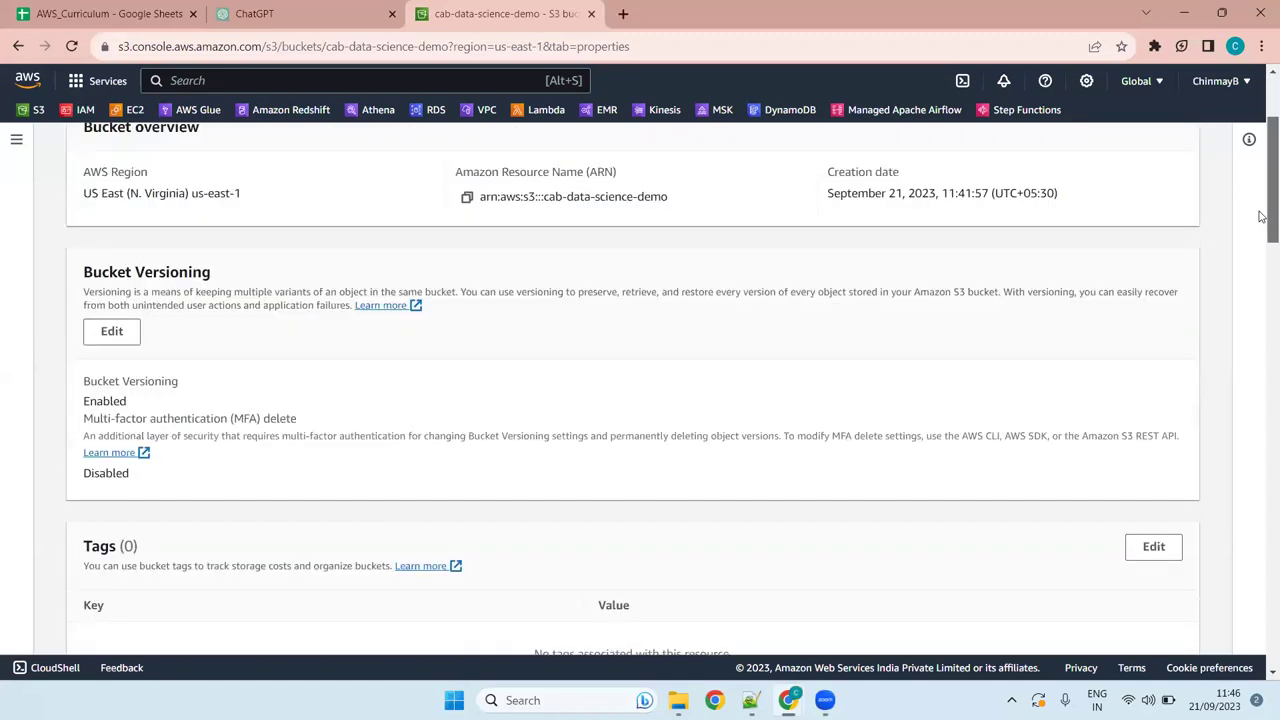
pyautogui.click(119, 335)
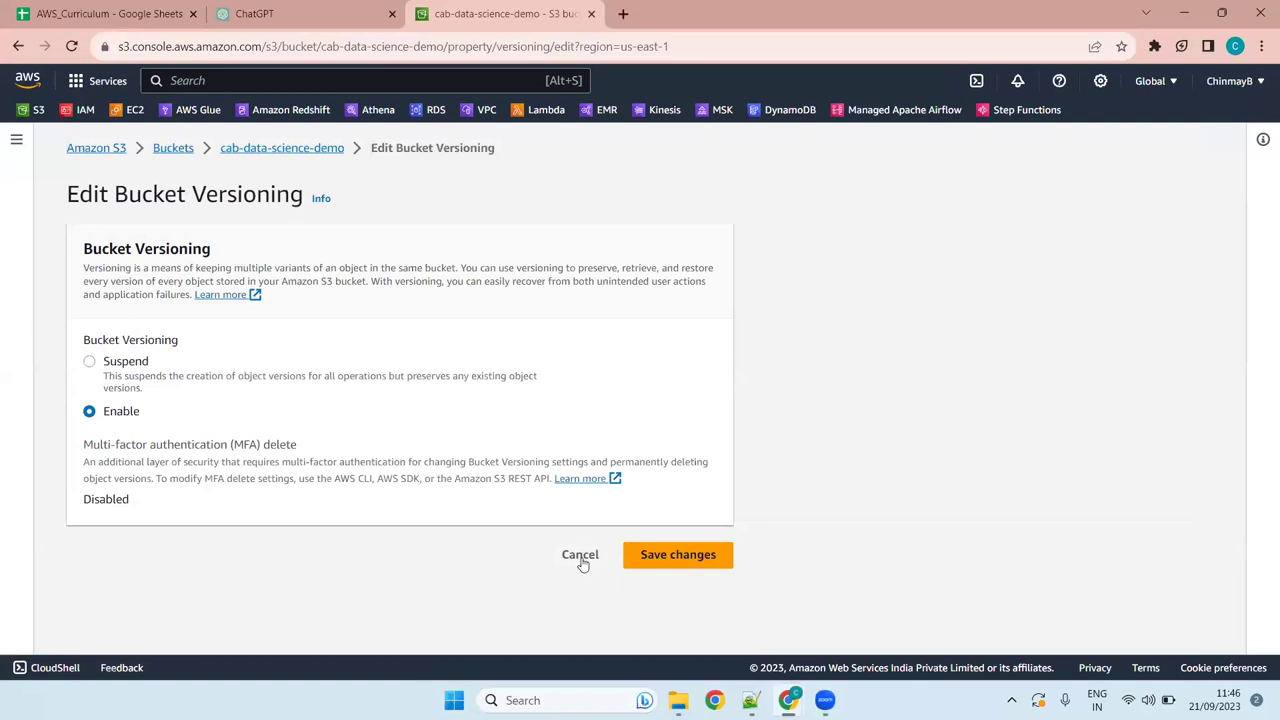
pyautogui.click(145, 386)
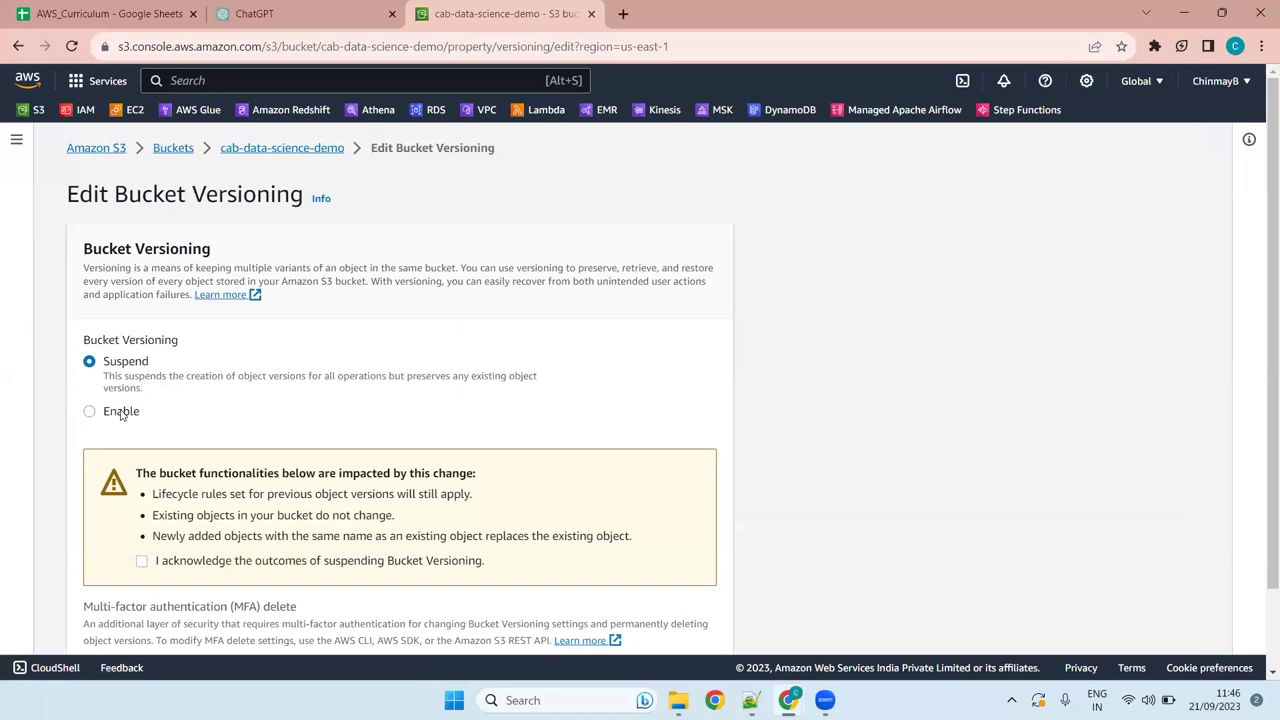
pyautogui.click(121, 413)
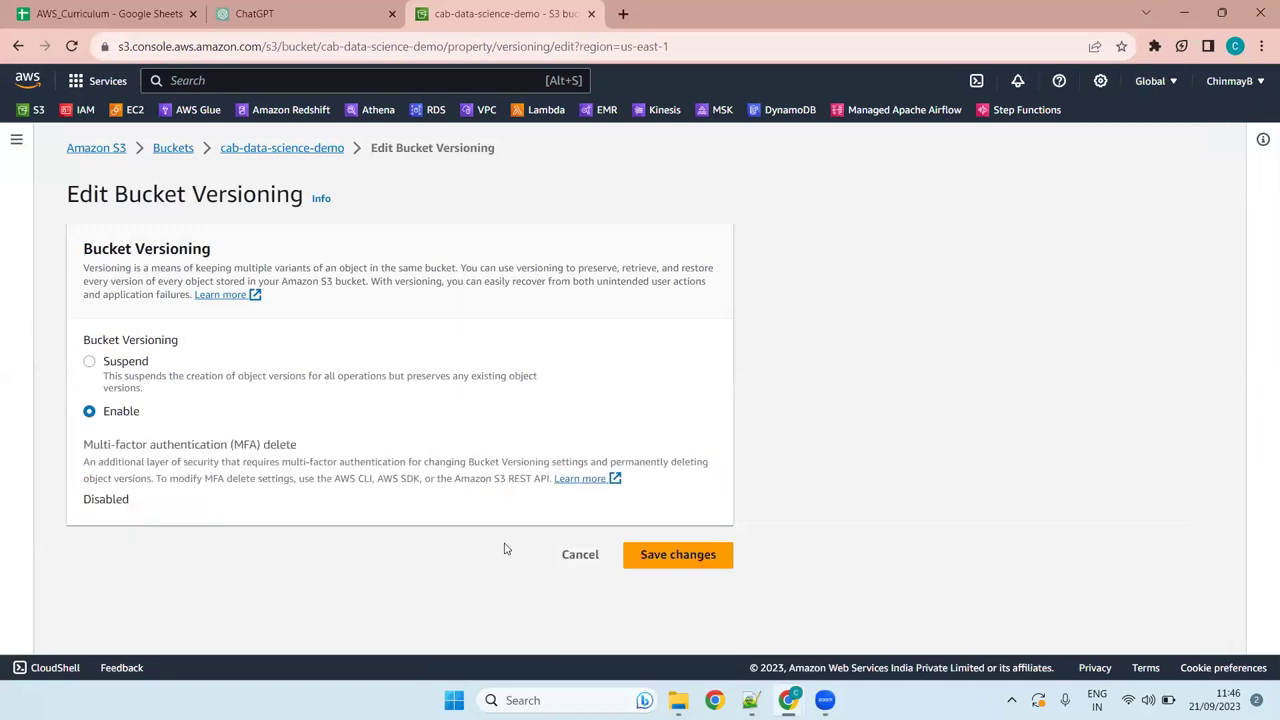
pyautogui.click(582, 556)
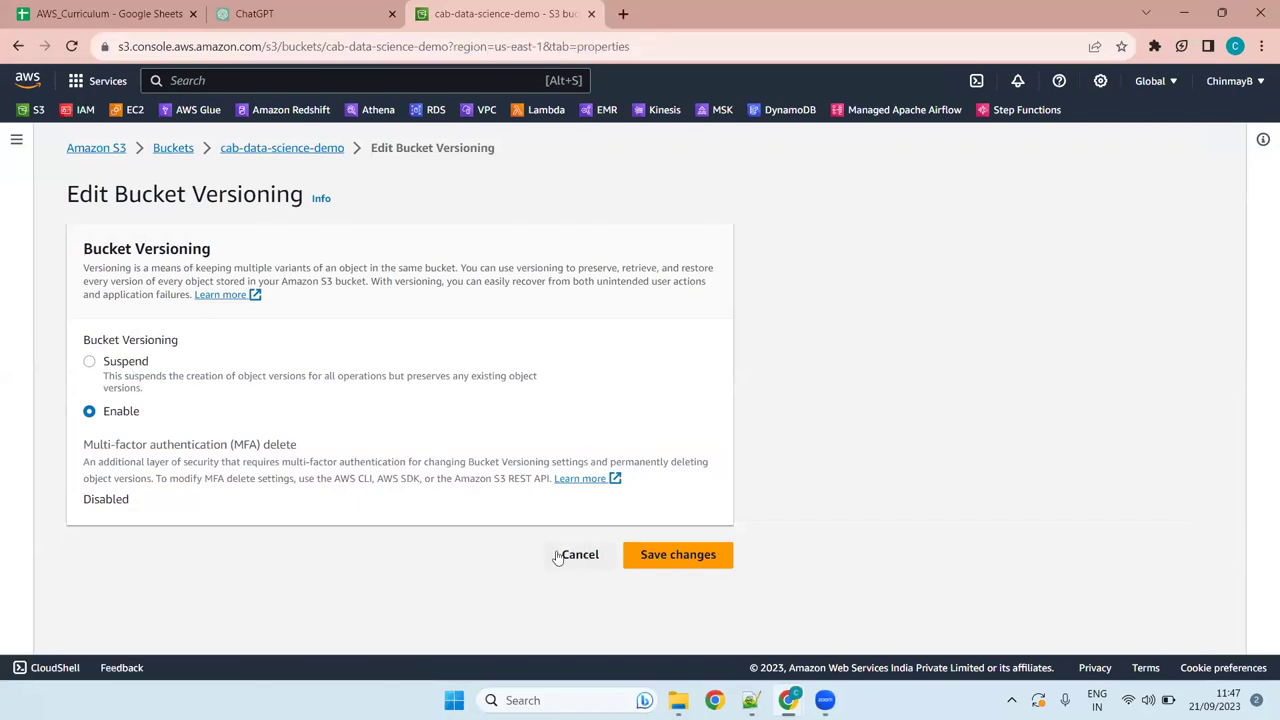
# - Check the bucket's objects list, return to its properties, and examine the default encryption type
pyautogui.click(112, 255)
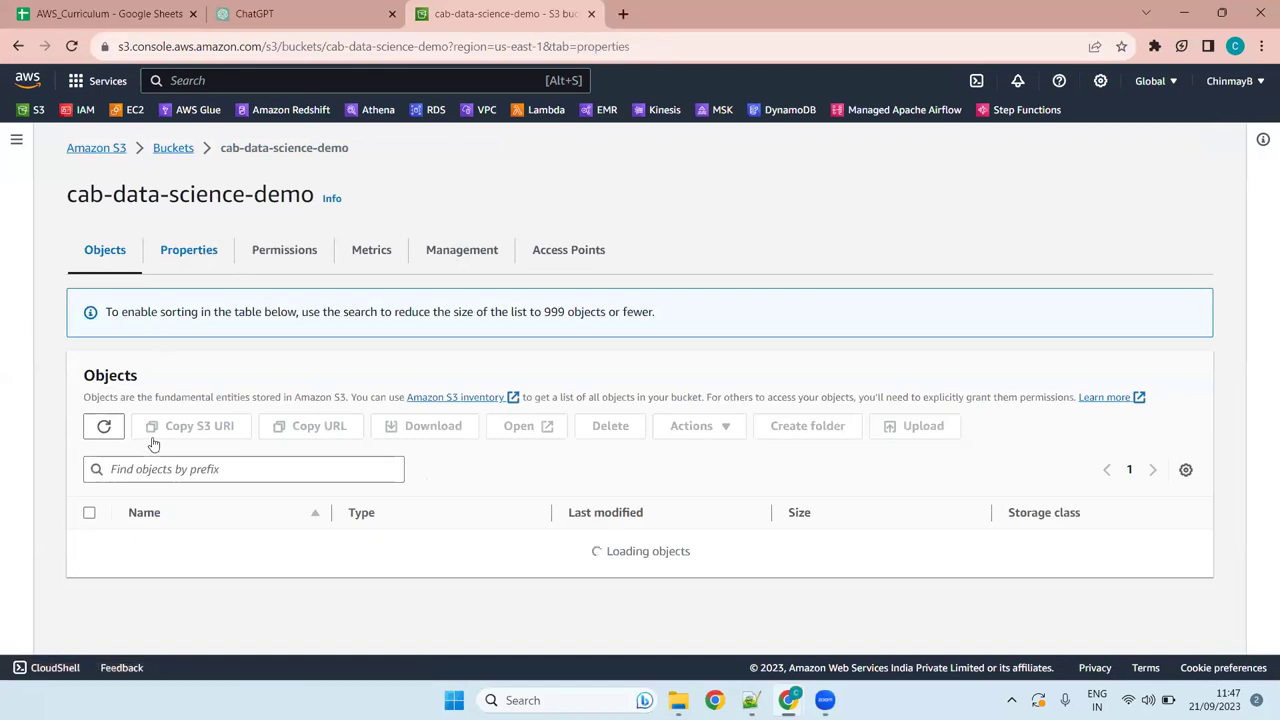
pyautogui.click(198, 253)
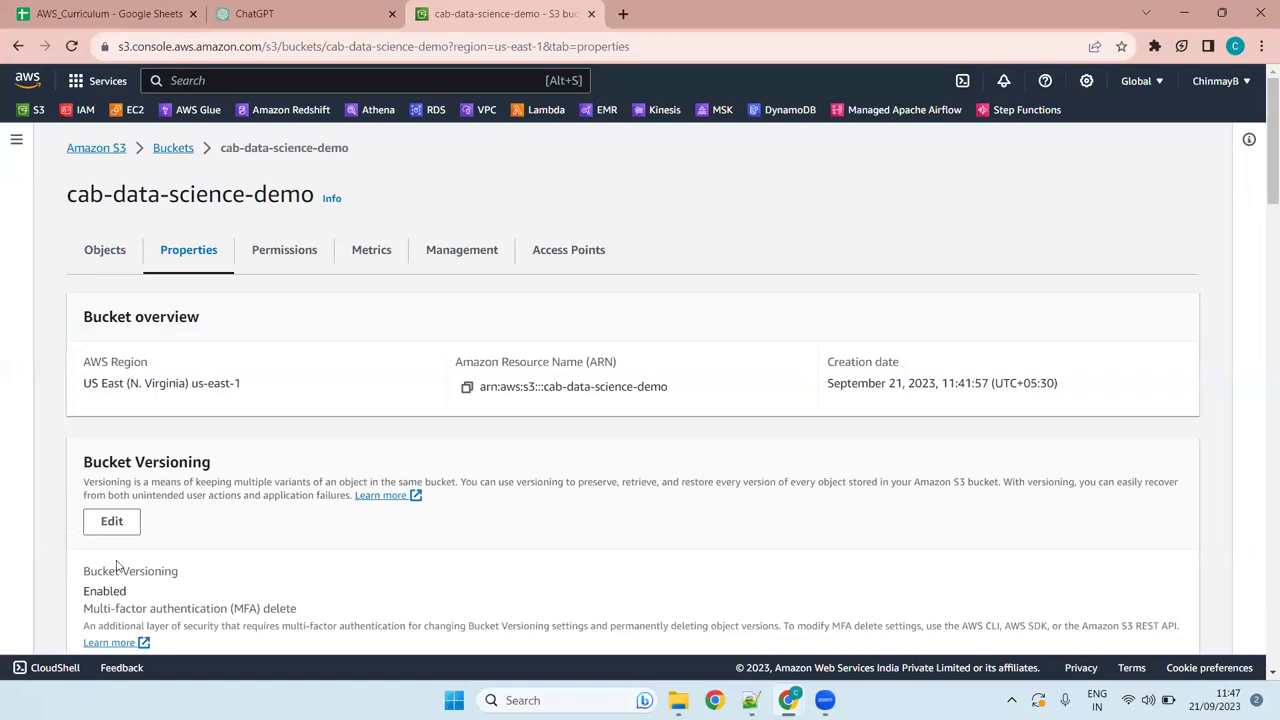
pyautogui.scroll(-4, 125, 443)
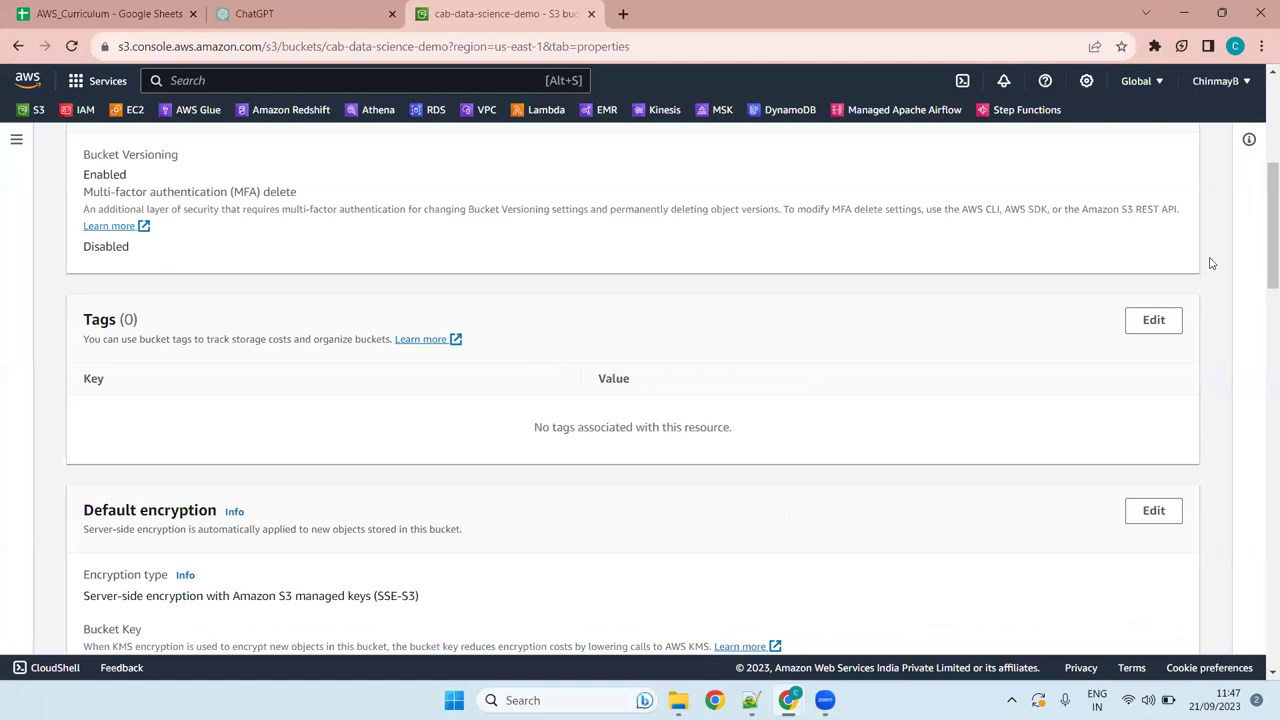
pyautogui.moveTo(1262, 196); pyautogui.dragTo(1262, 262)
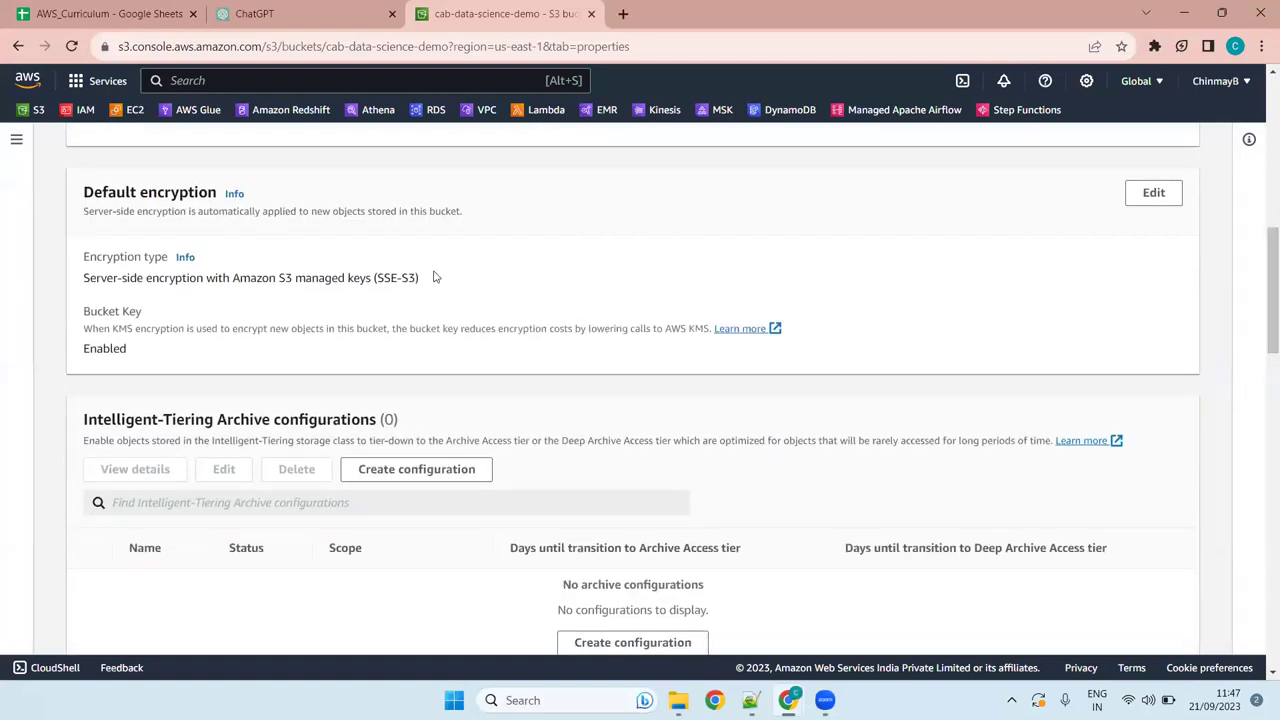
pyautogui.moveTo(419, 278); pyautogui.dragTo(218, 278)
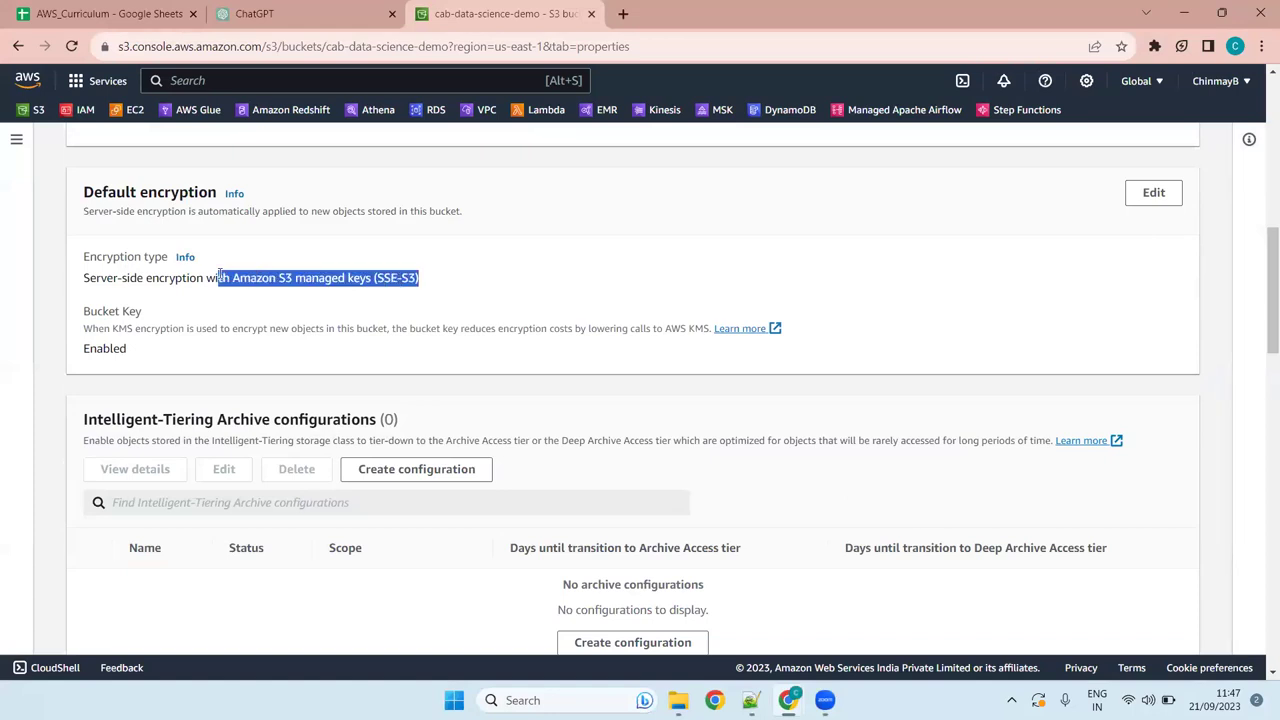
# - Open the default encryption settings, try dual-layer encryption (DSSE-KMS) with the option to enter an AWS KMS key ARN, and cancel the edit
pyautogui.click(1153, 192)
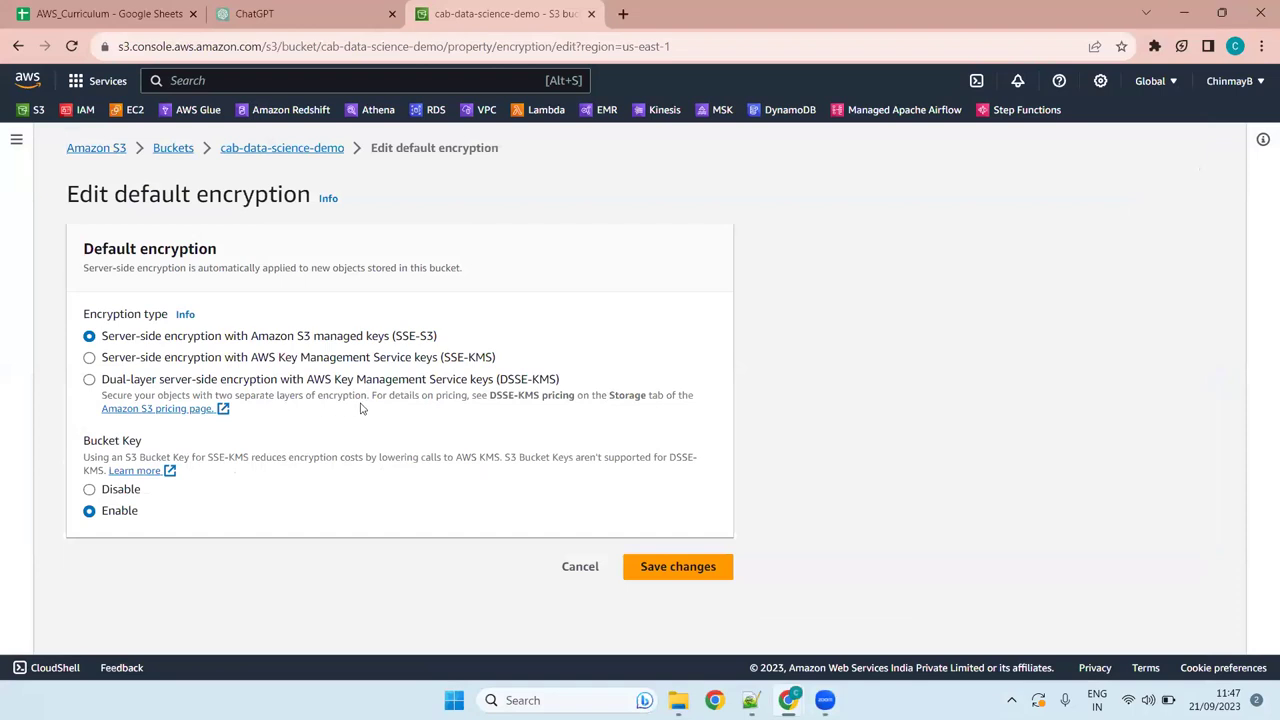
pyautogui.moveTo(368, 396); pyautogui.dragTo(213, 398)
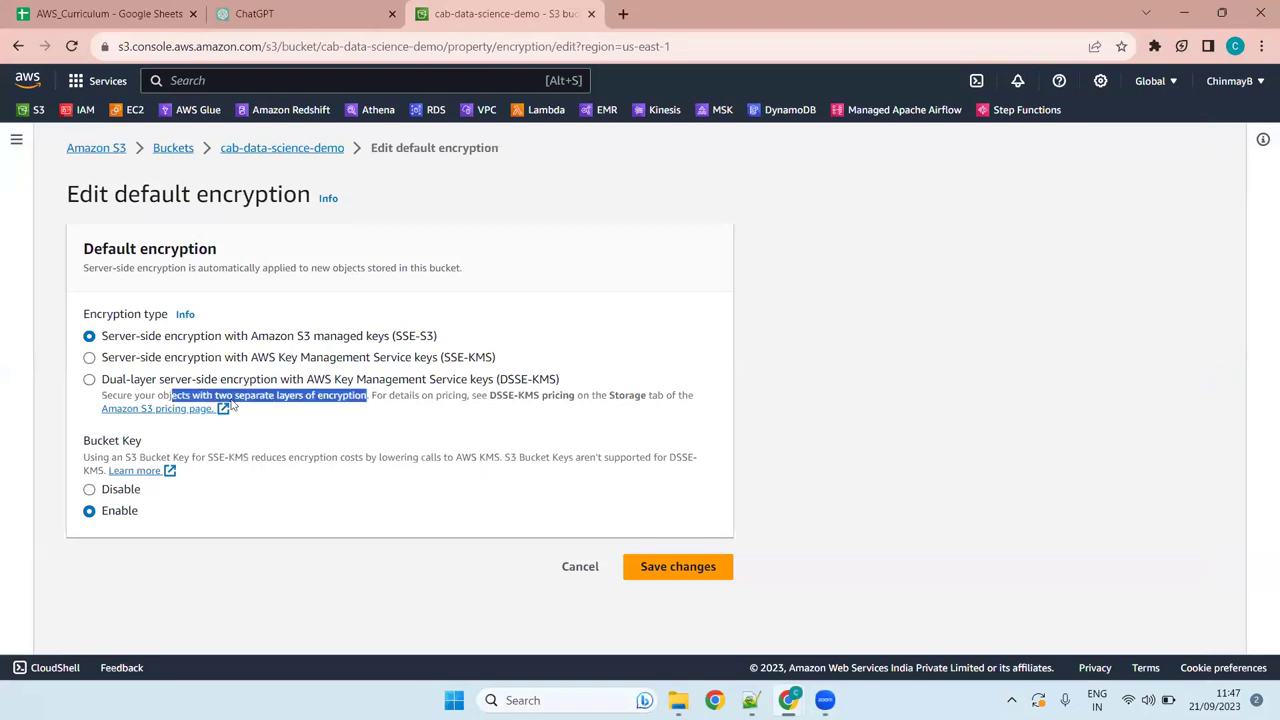
pyautogui.click(526, 406)
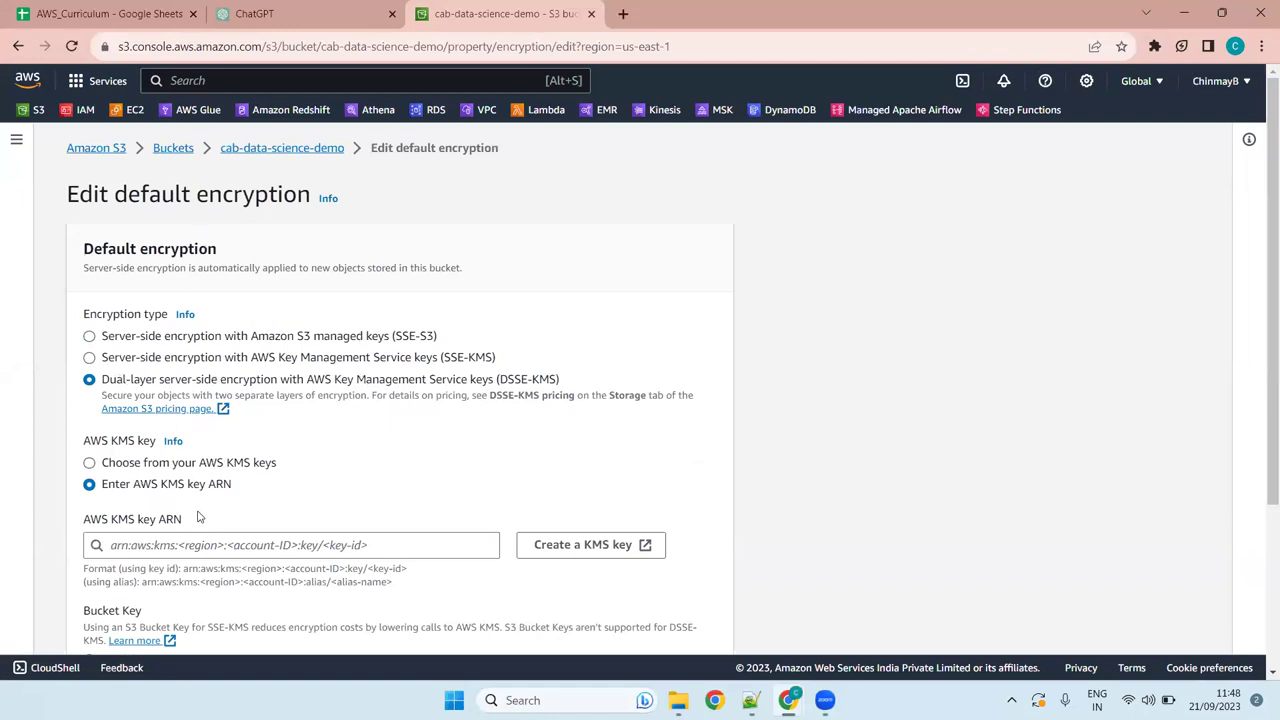
pyautogui.tripleClick(142, 488)
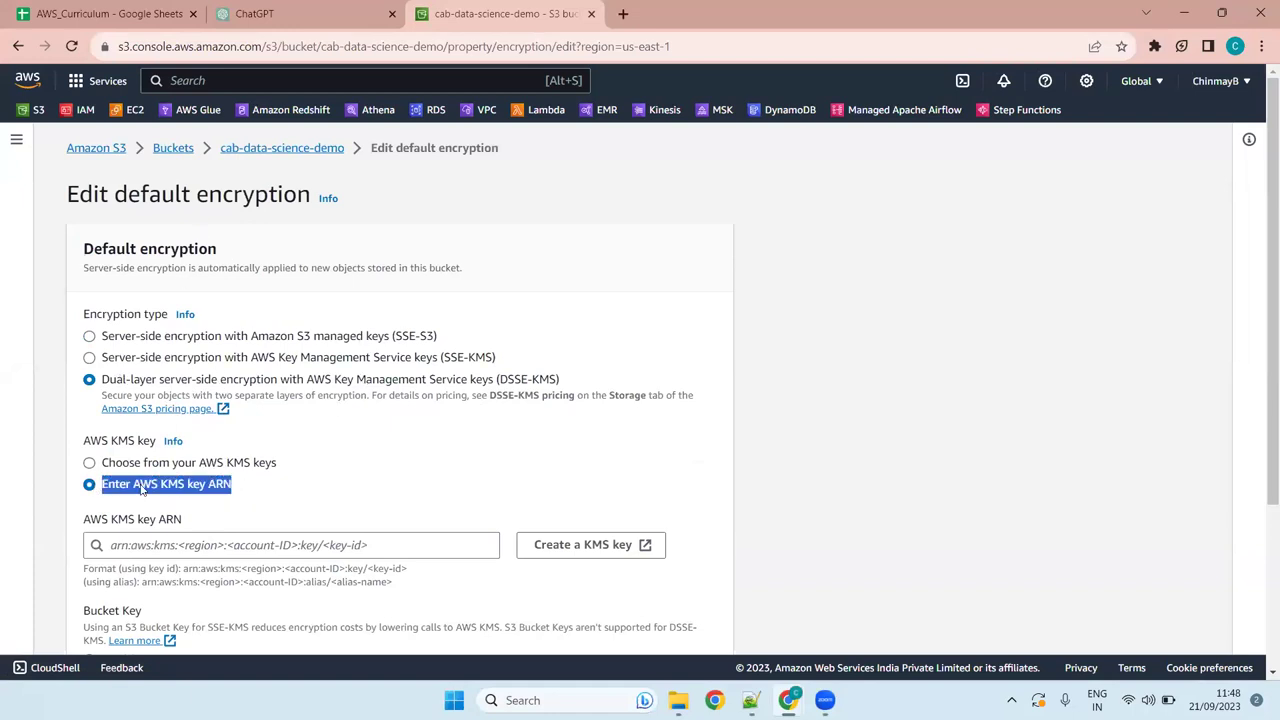
pyautogui.click(245, 485)
pyautogui.moveTo(243, 487); pyautogui.dragTo(211, 488)
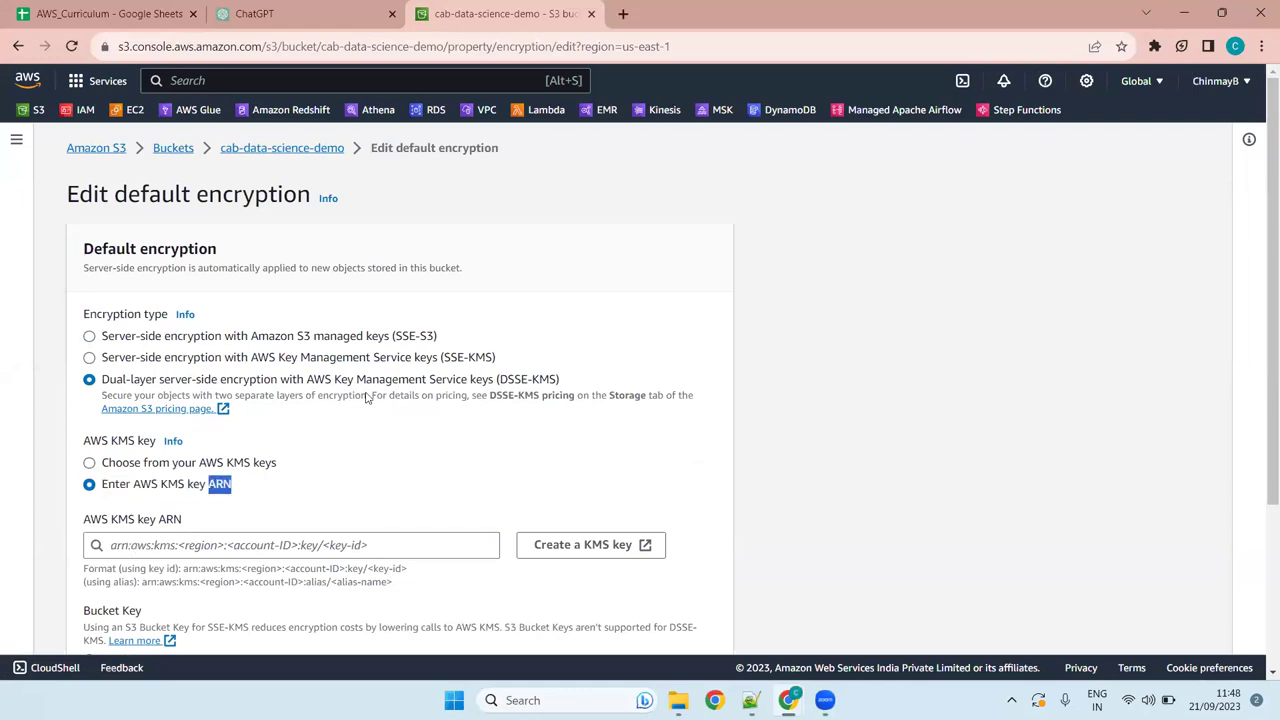
pyautogui.scroll(-3, 380, 395)
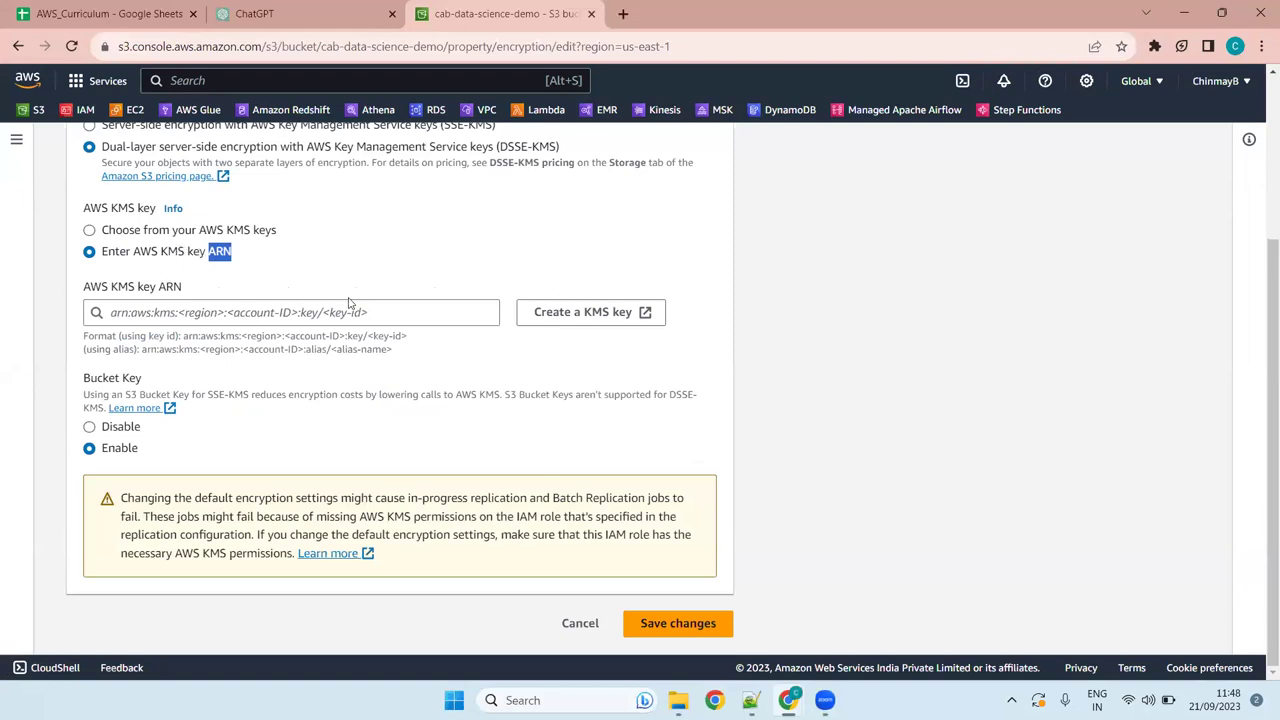
pyautogui.click(578, 624)
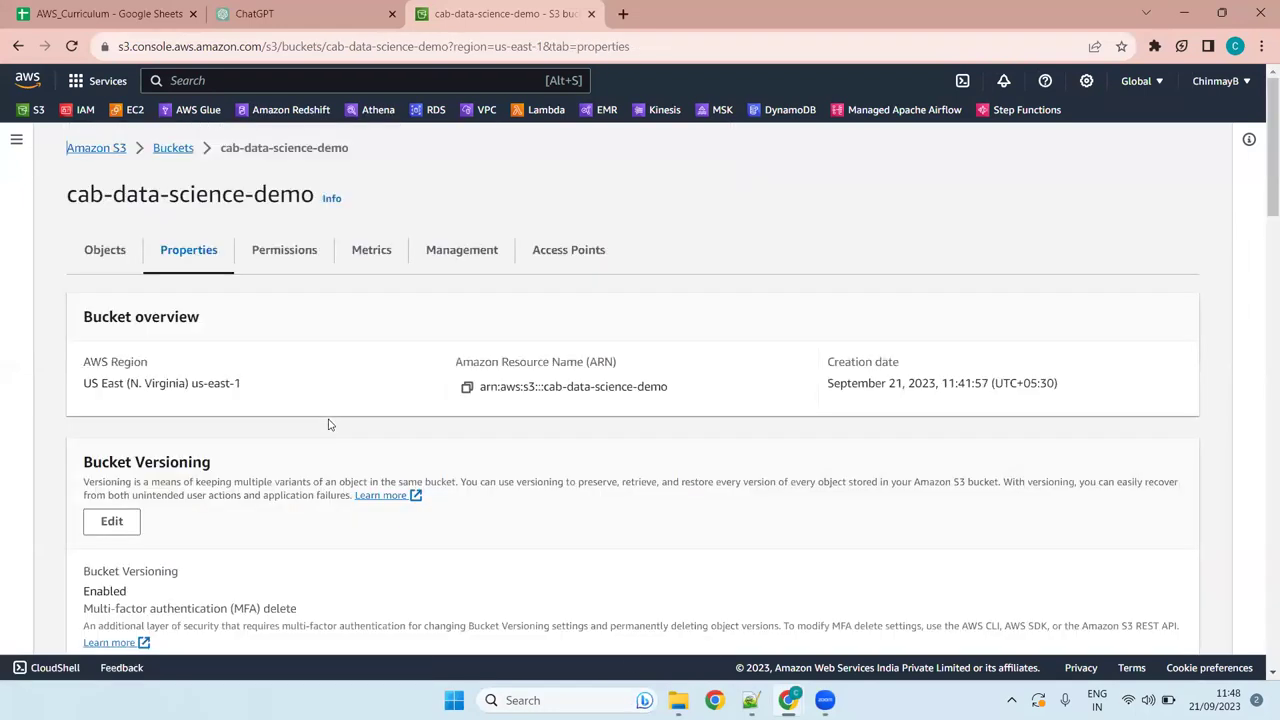
# - Examine the Intelligent-Tiering Archive configurations section in the bucket's properties
pyautogui.scroll(-10, 586, 450)
pyautogui.scroll(4, 590, 451)
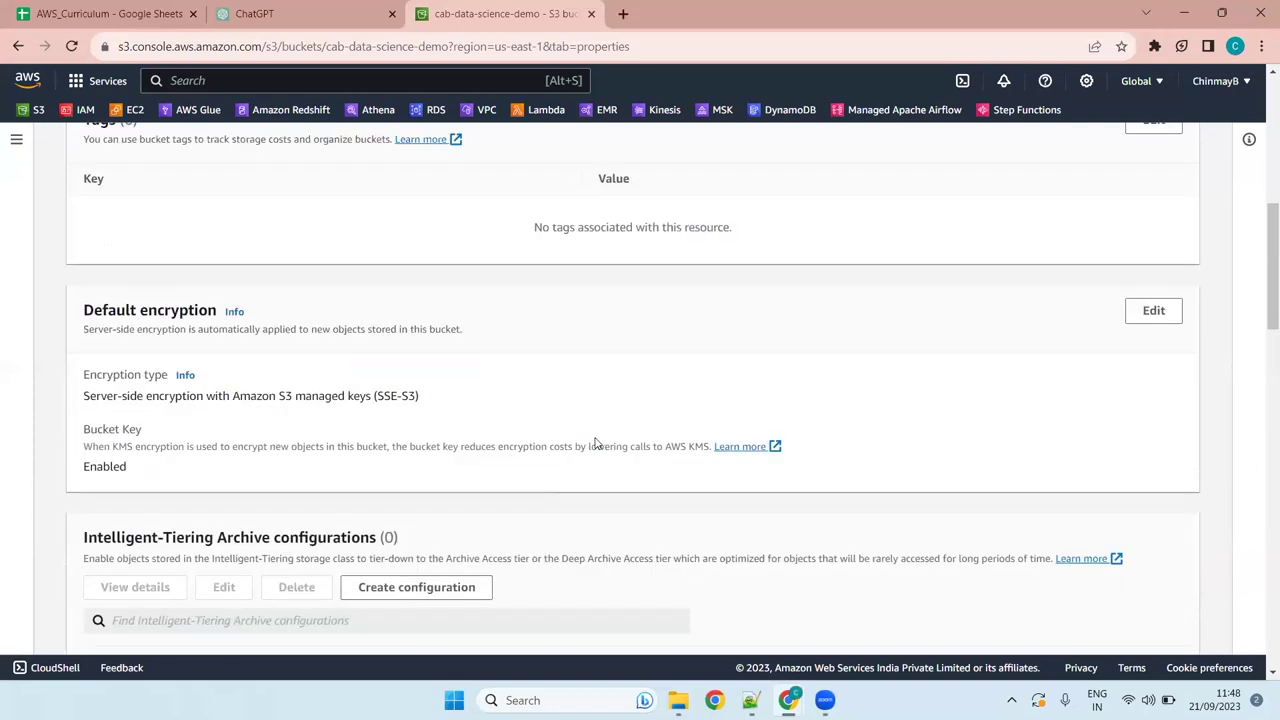
pyautogui.scroll(-4, 506, 494)
pyautogui.scroll(4, 474, 456)
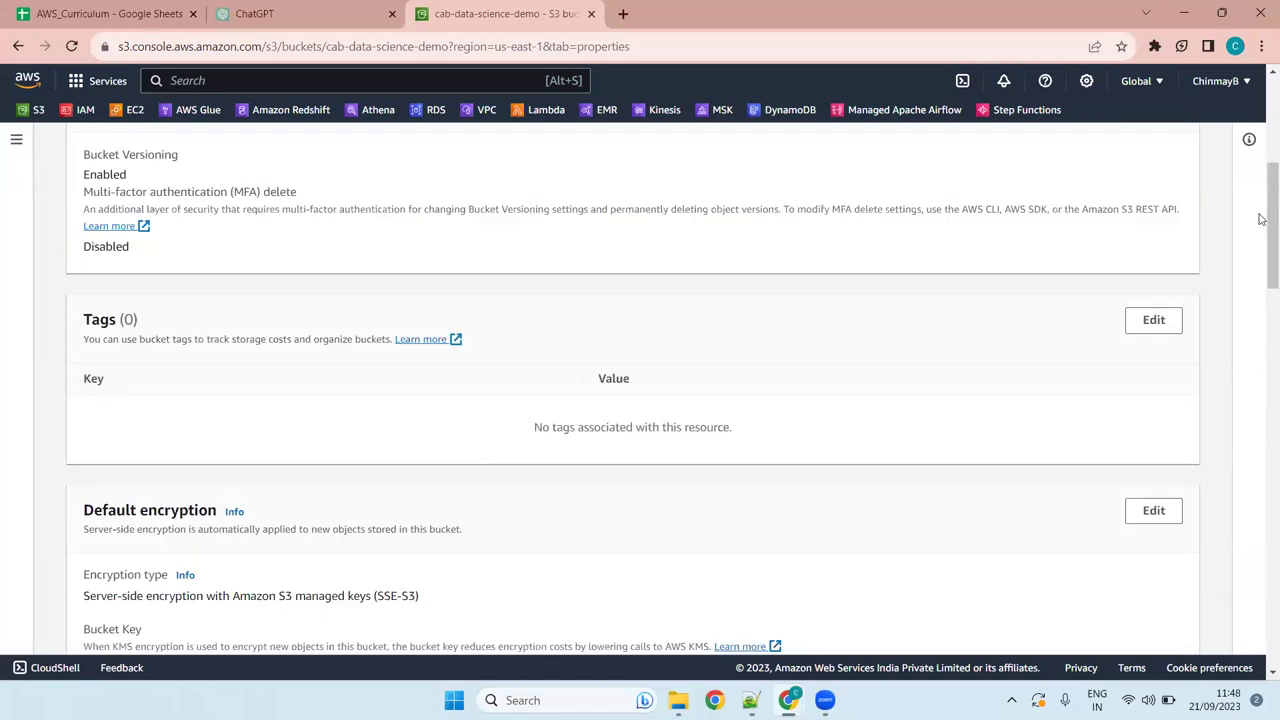
pyautogui.scroll(-1, 1261, 246)
pyautogui.moveTo(1261, 246); pyautogui.dragTo(1261, 316)
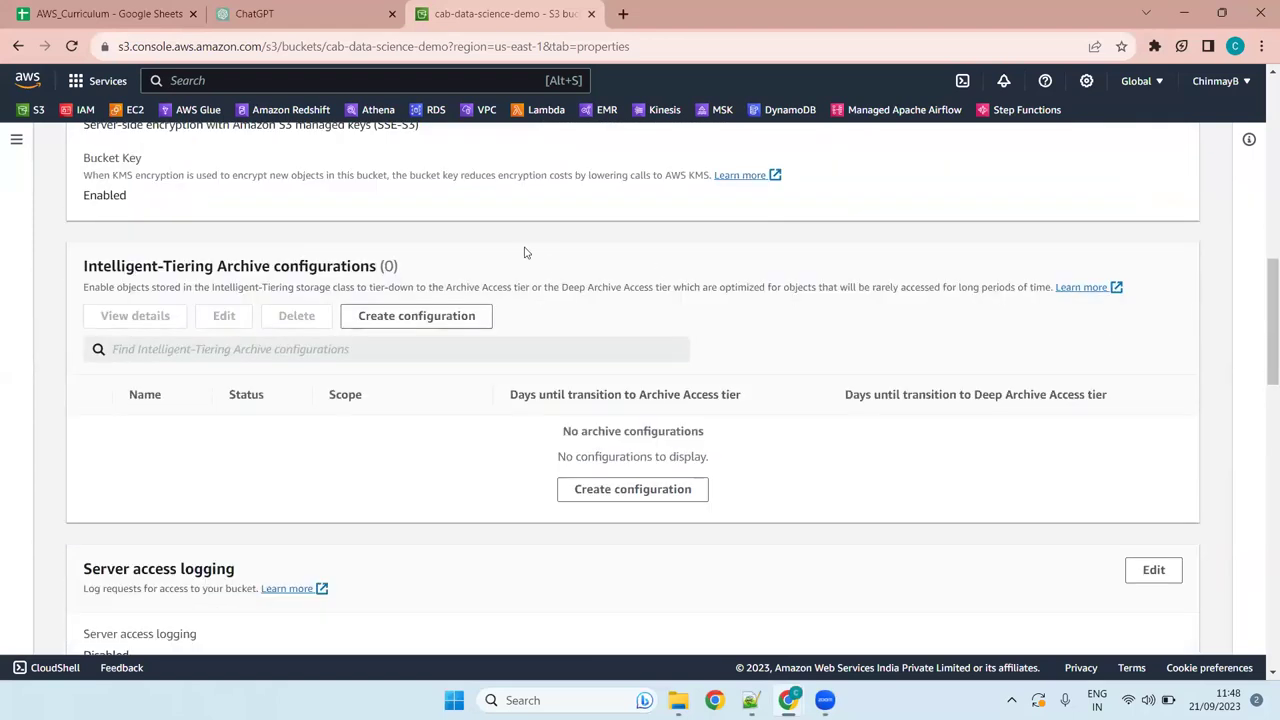
pyautogui.moveTo(398, 266); pyautogui.dragTo(56, 278)
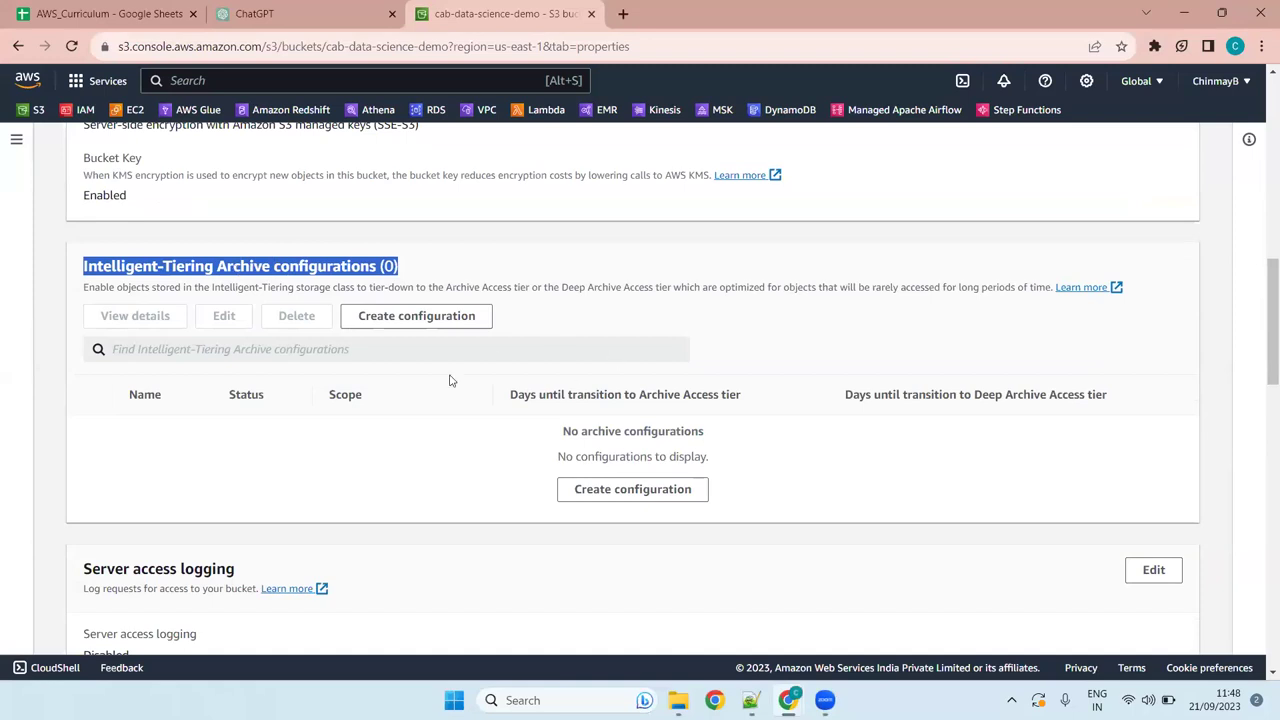
pyautogui.moveTo(1263, 300)
pyautogui.mouseDown()
pyautogui.moveTo(1265, 346)
pyautogui.moveTo(1262, 304)
pyautogui.mouseUp()
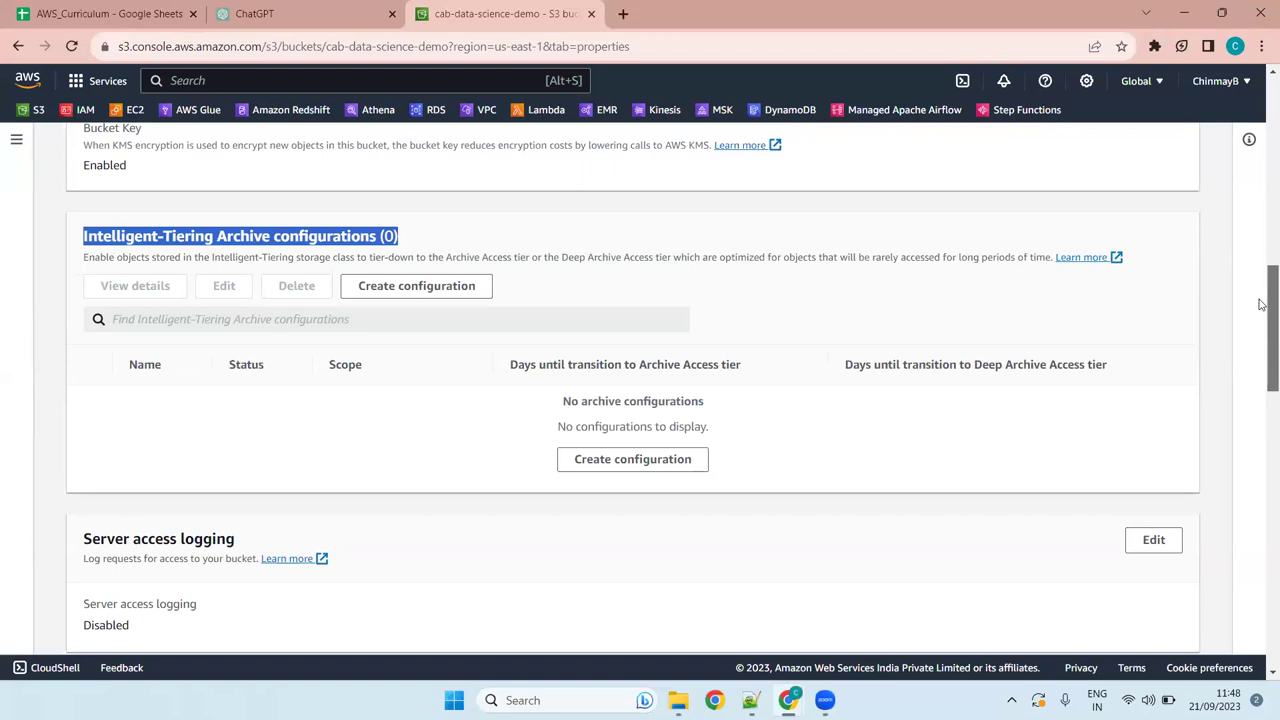
# - Examine the server access logging section and its description, and relate it to the bucket's name at the start of the properties page
pyautogui.moveTo(1262, 304); pyautogui.dragTo(1262, 358)
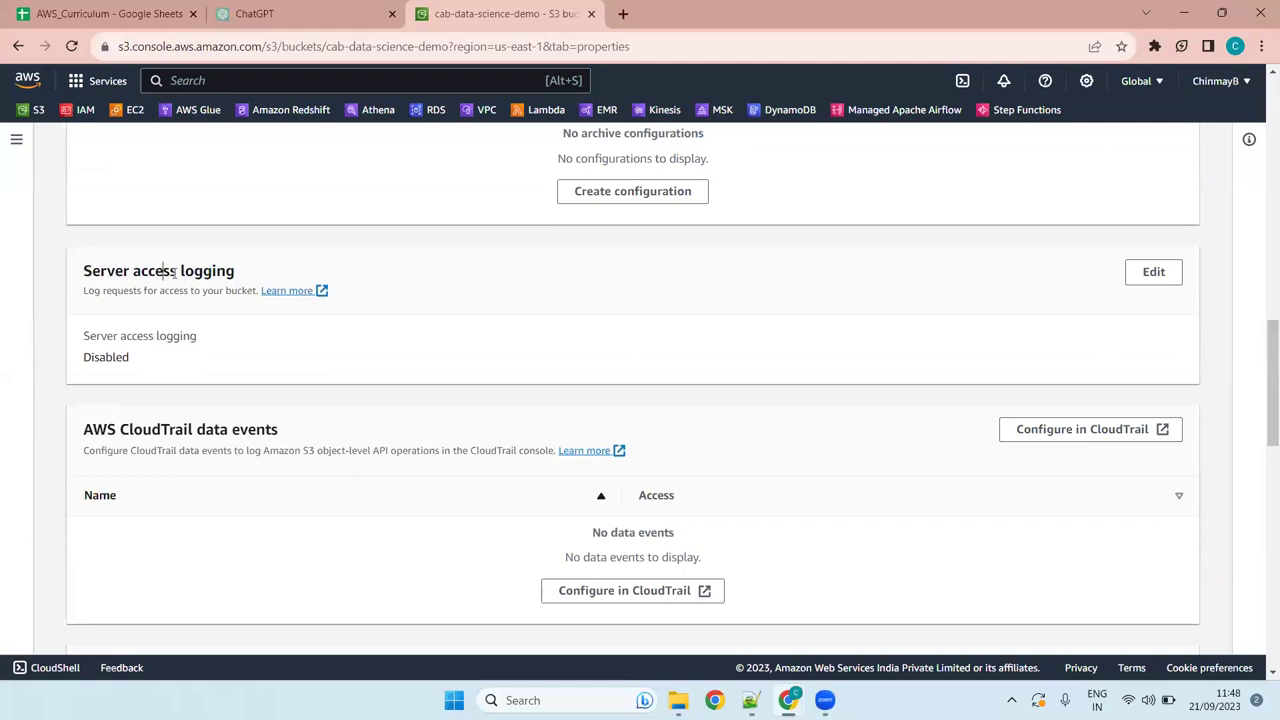
pyautogui.moveTo(236, 273); pyautogui.dragTo(80, 279)
pyautogui.click(101, 292)
pyautogui.moveTo(256, 290); pyautogui.dragTo(83, 290)
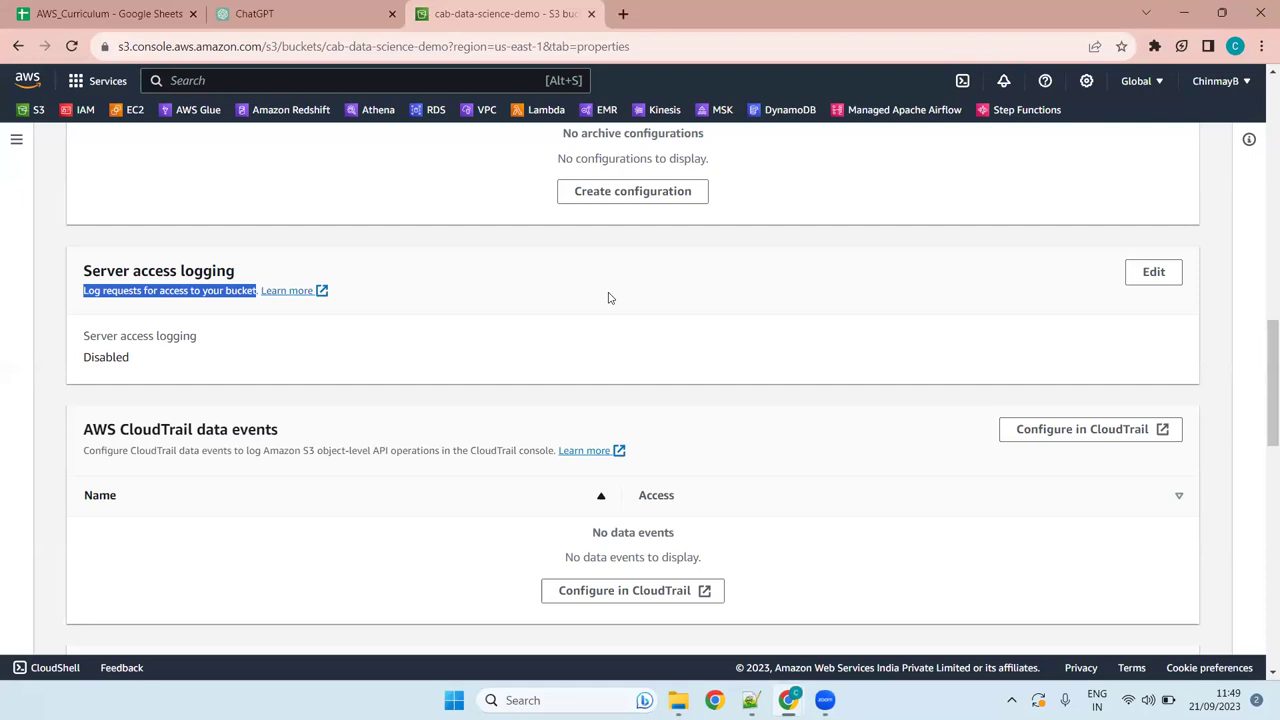
pyautogui.scroll(15, 614, 263)
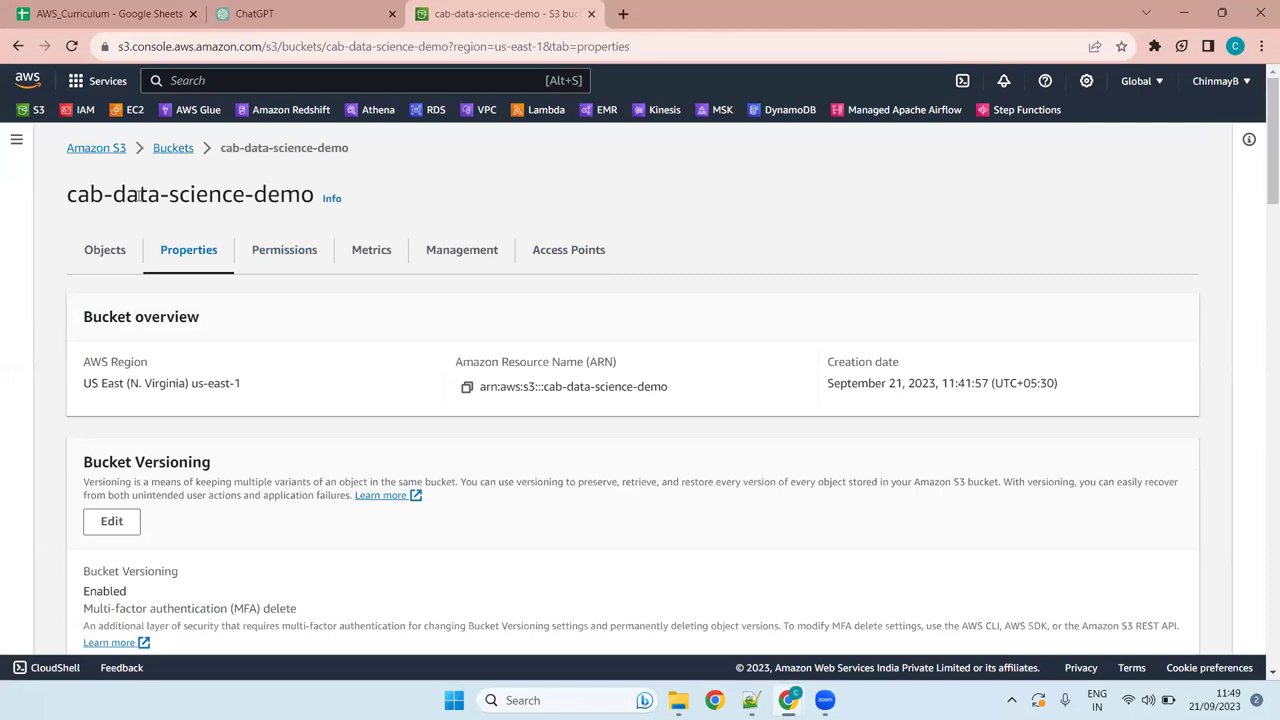
pyautogui.moveTo(316, 197); pyautogui.dragTo(68, 200)
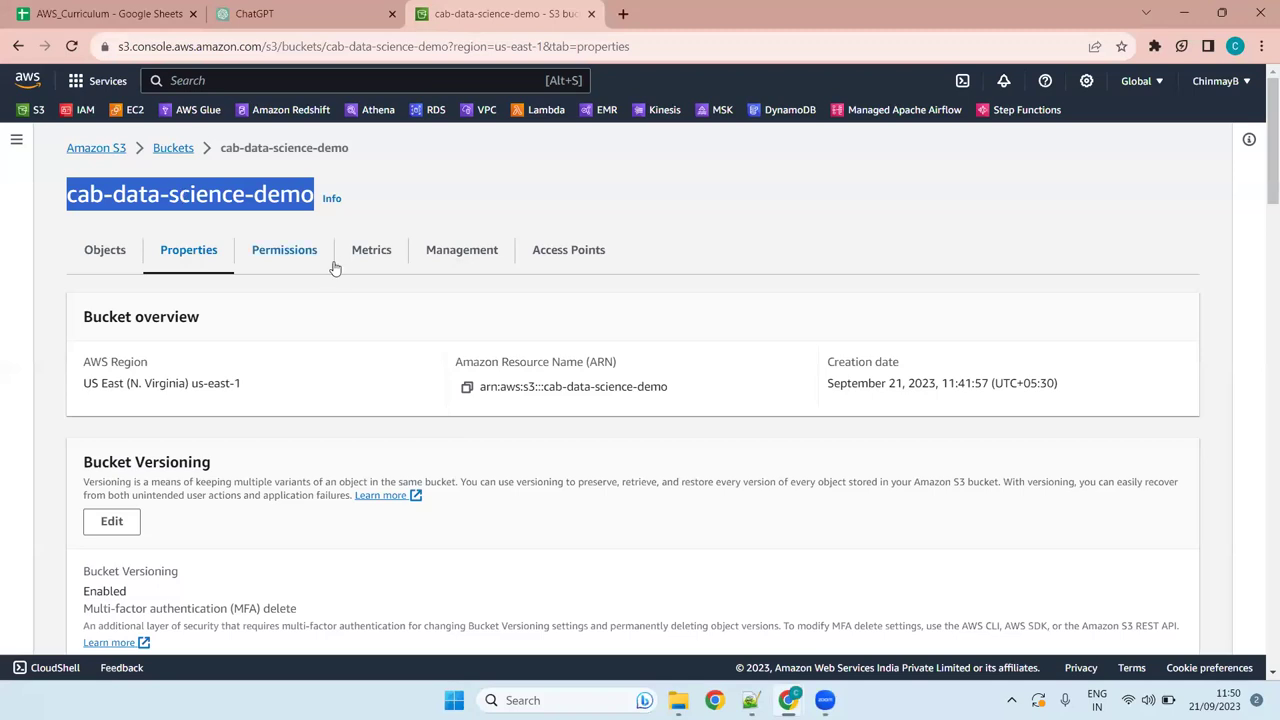
# - Open the bucket's server access logging settings for editing and select Enable
pyautogui.scroll(-10, 300, 500)
pyautogui.scroll(-5, 195, 400)
pyautogui.scroll(8, 185, 397)
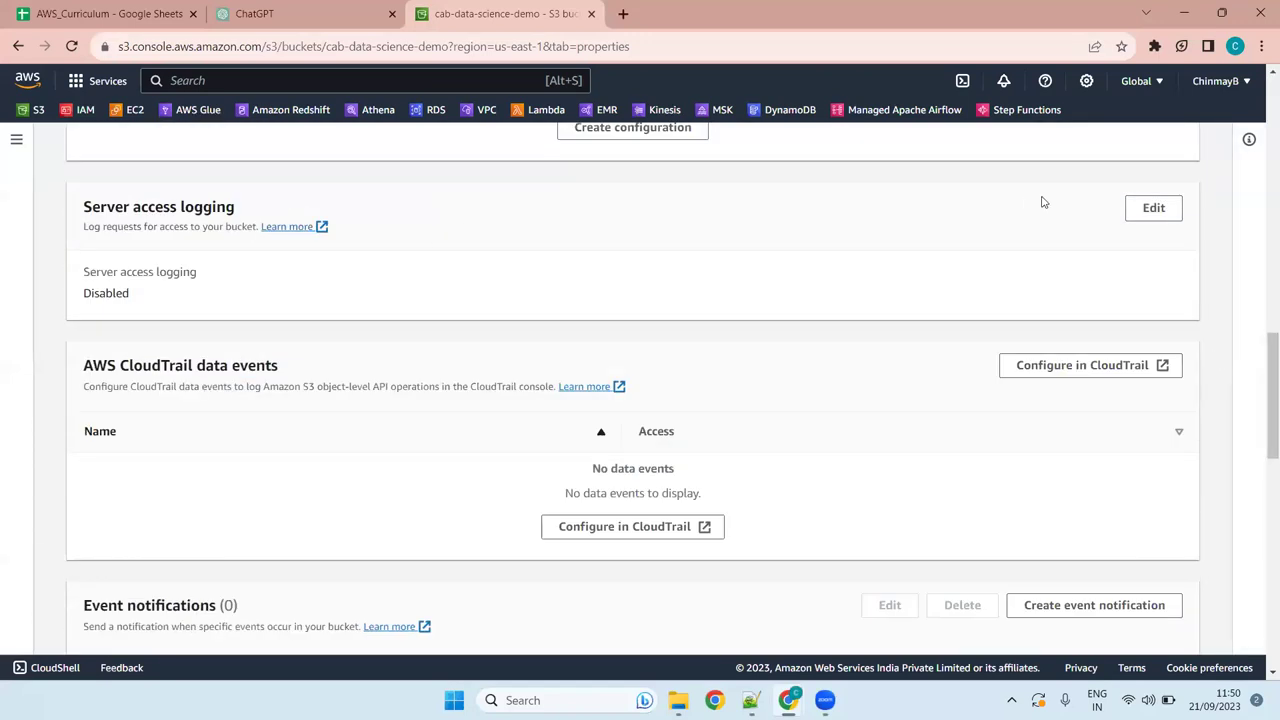
pyautogui.click(1166, 216)
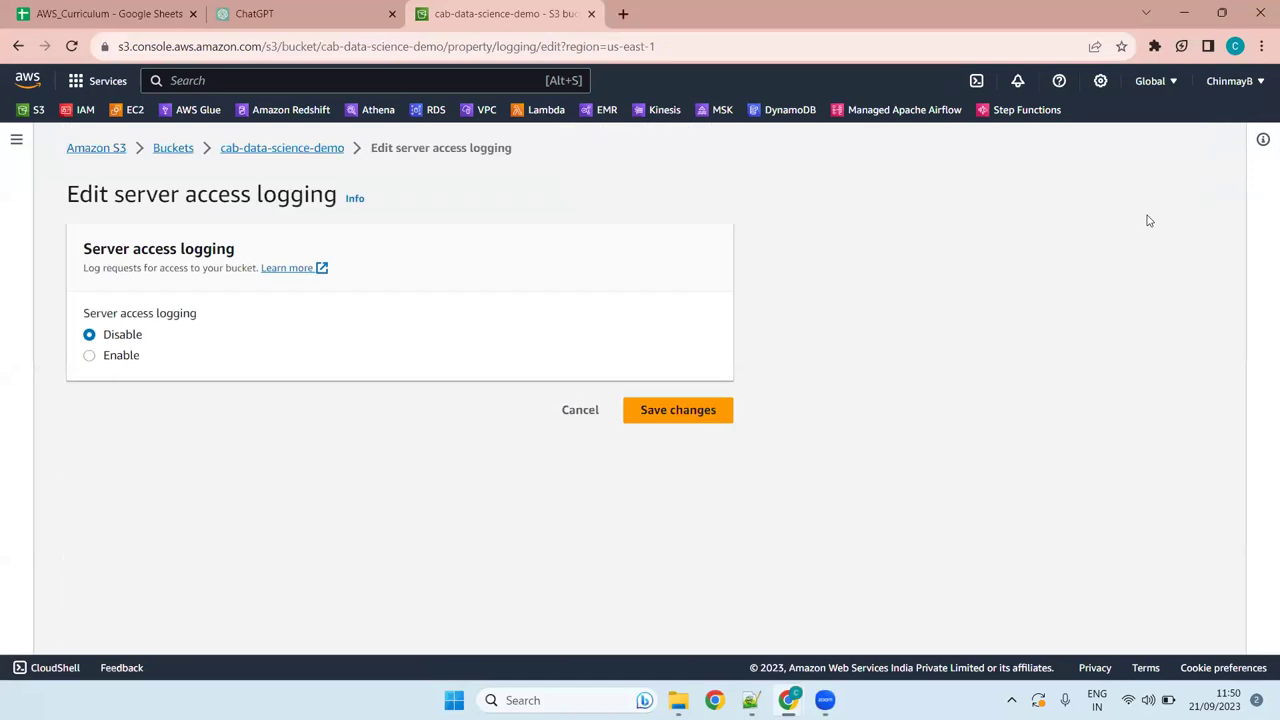
pyautogui.click(118, 357)
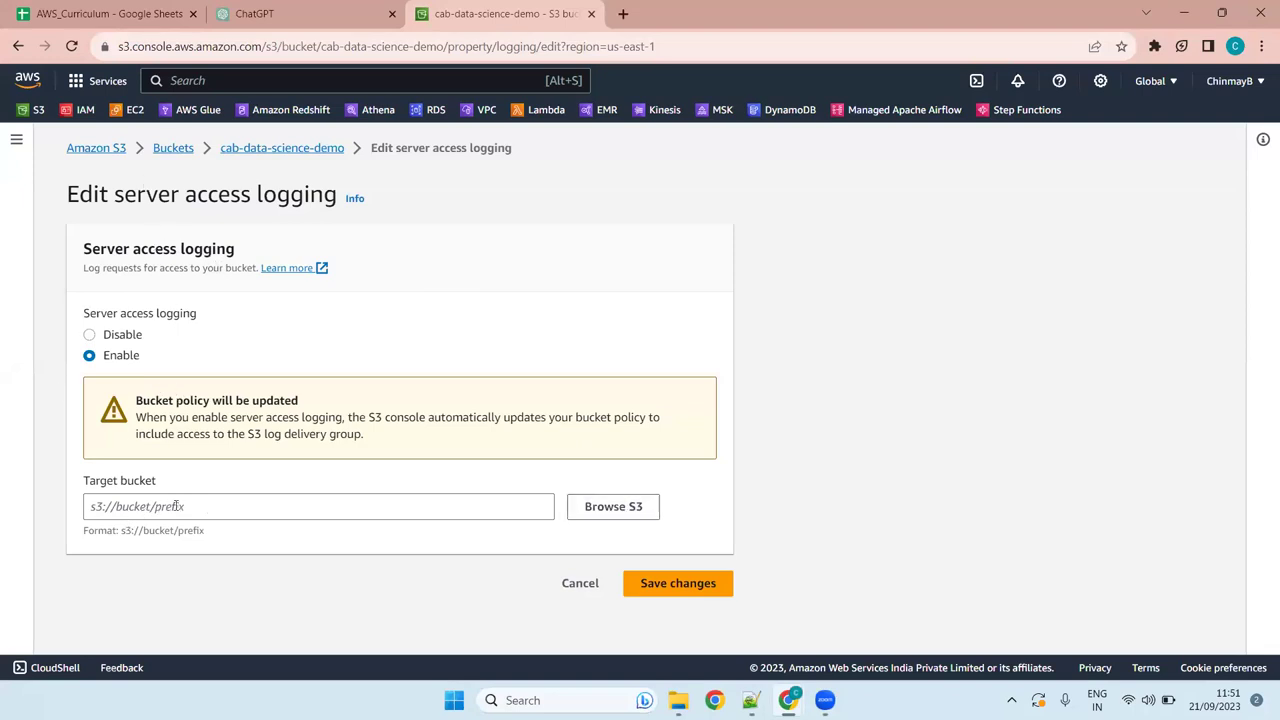
# - Choose the aws-glue-assets bucket as the log target, add a trailing slash to its path, and cancel the logging edit
pyautogui.click(603, 517)
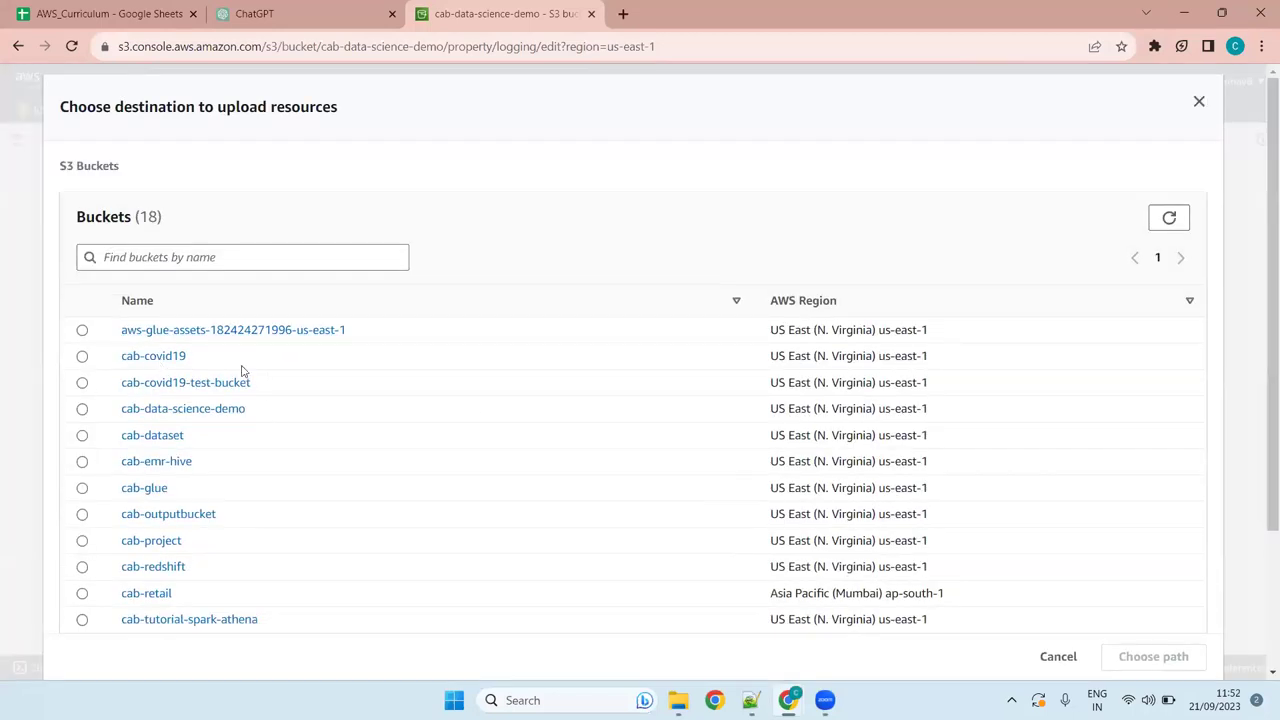
pyautogui.click(96, 334)
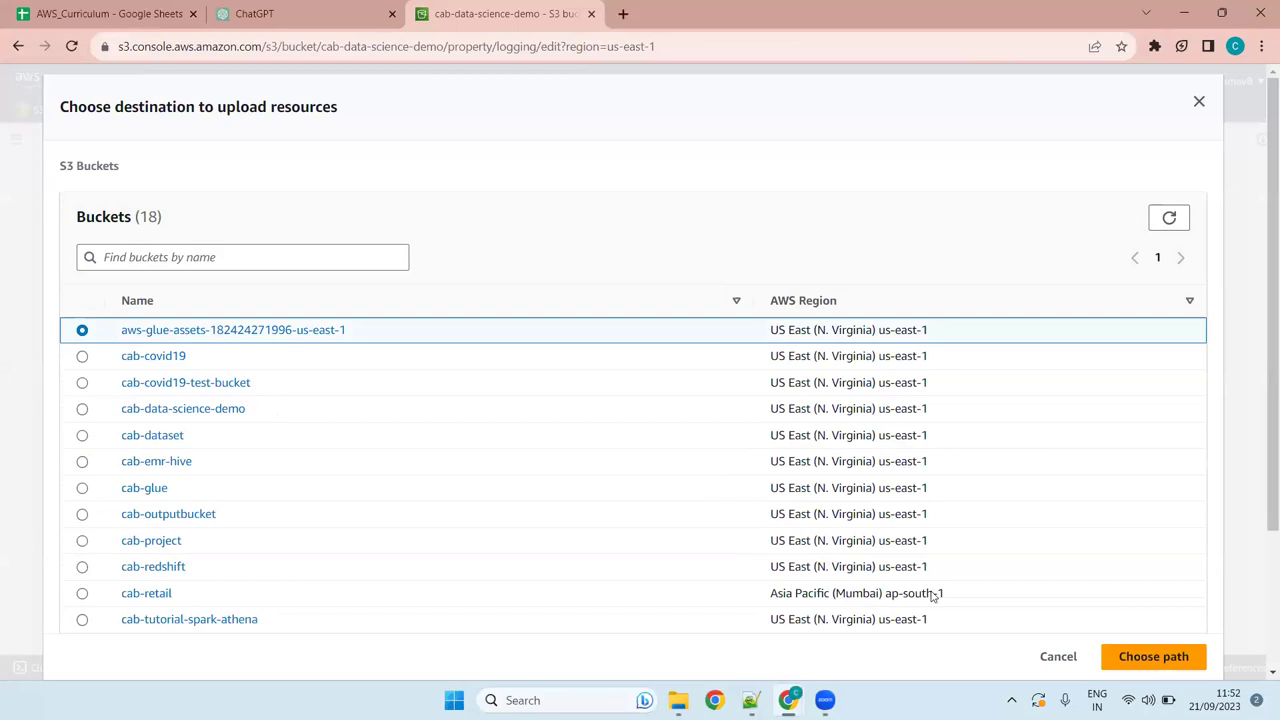
pyautogui.click(1131, 657)
pyautogui.click(389, 504)
pyautogui.write('/')
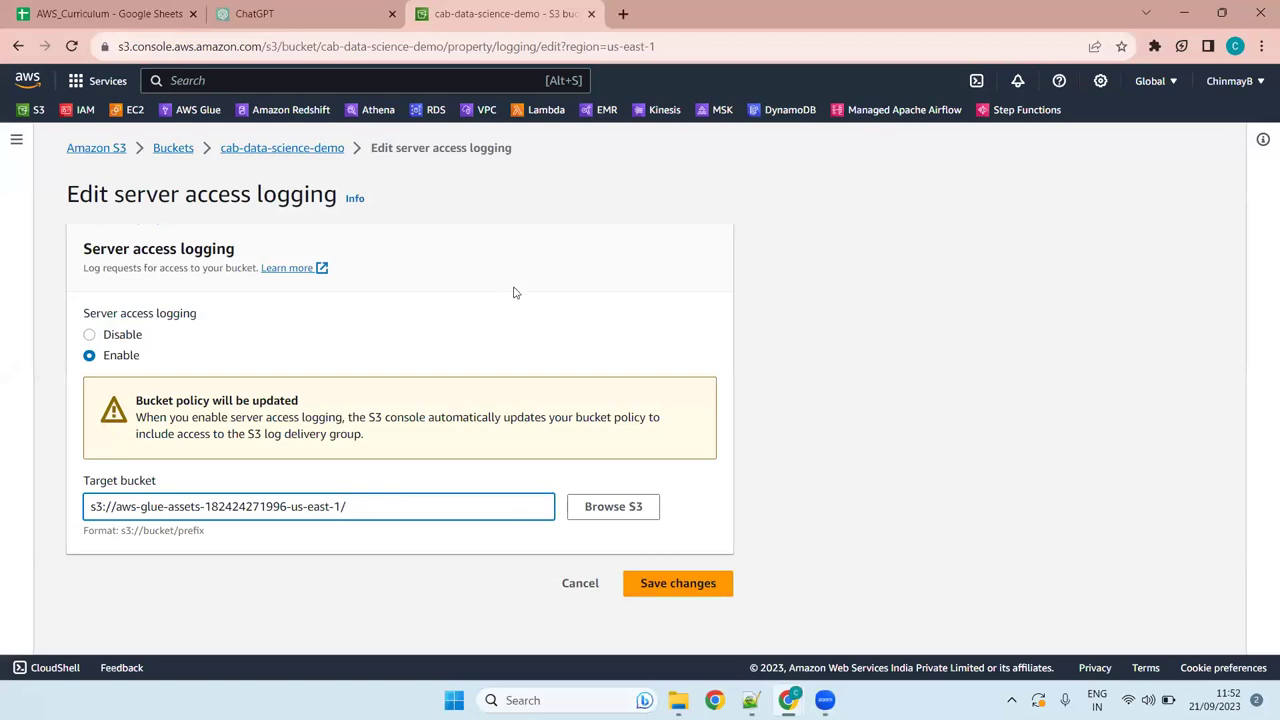
pyautogui.click(580, 586)
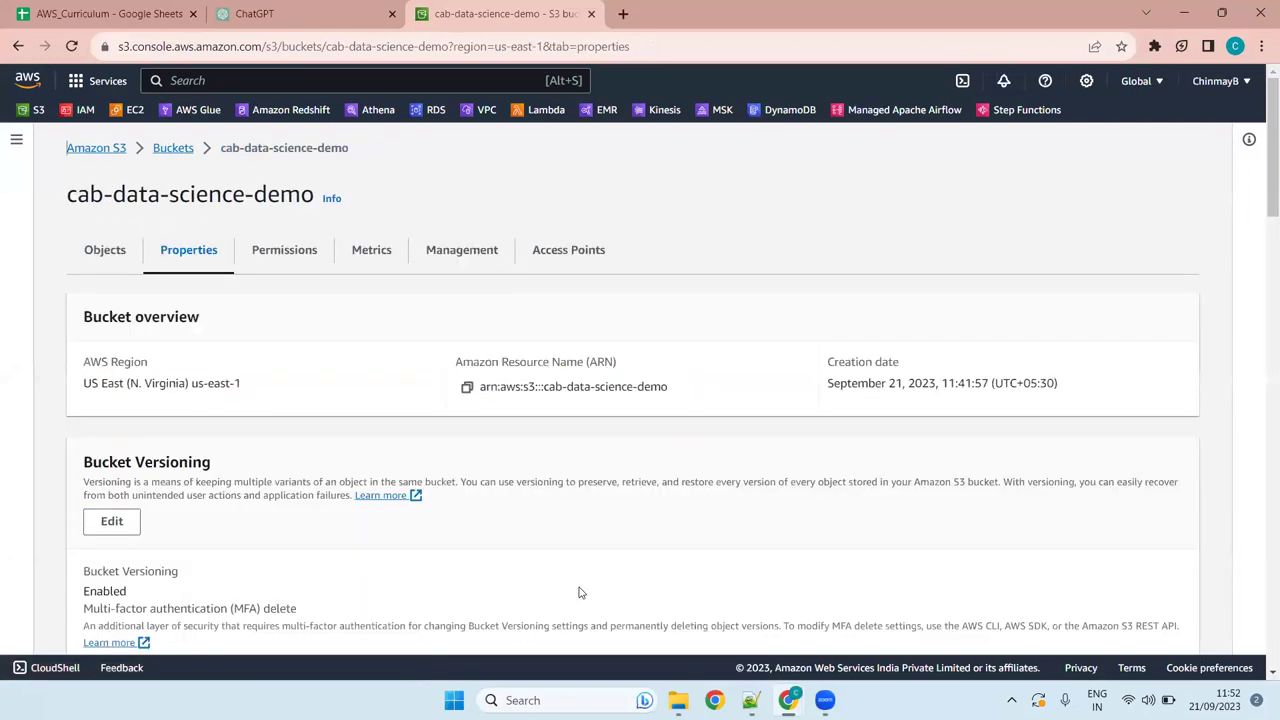
# - Open the creation form for a new event notification from the bucket's properties
pyautogui.scroll(-1, 862, 410)
pyautogui.scroll(-15, 862, 410)
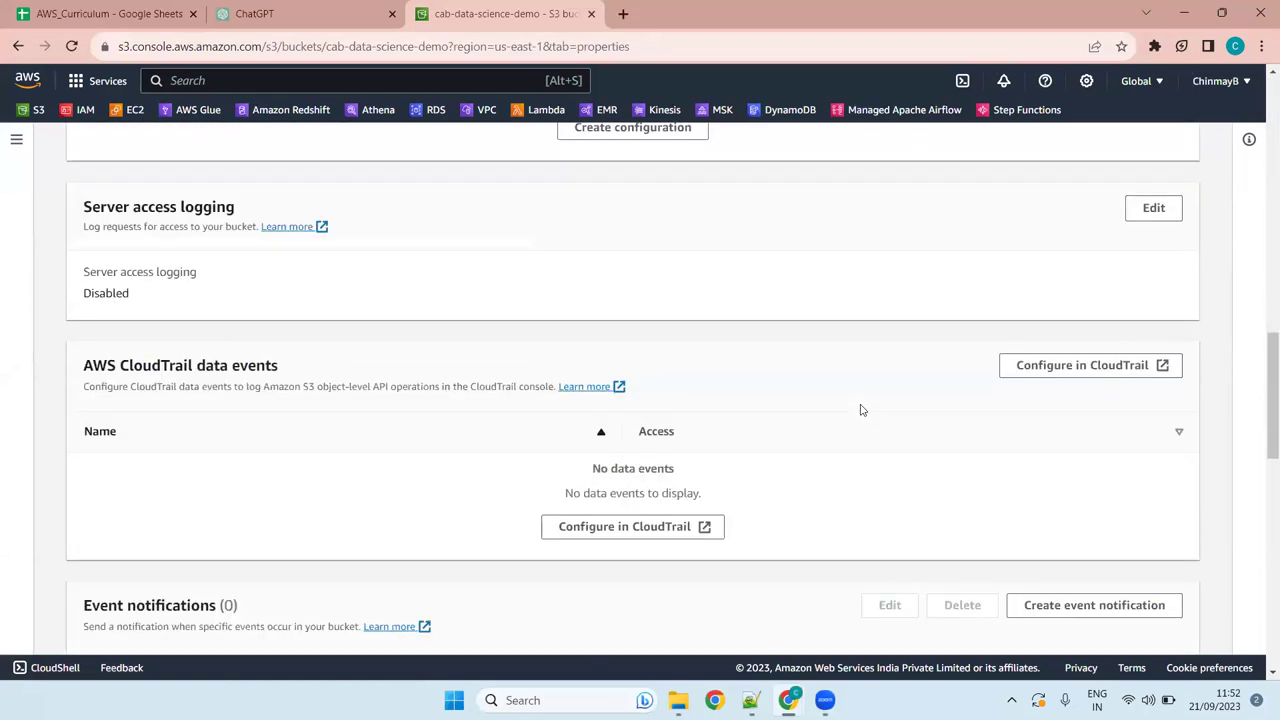
pyautogui.scroll(5, 862, 410)
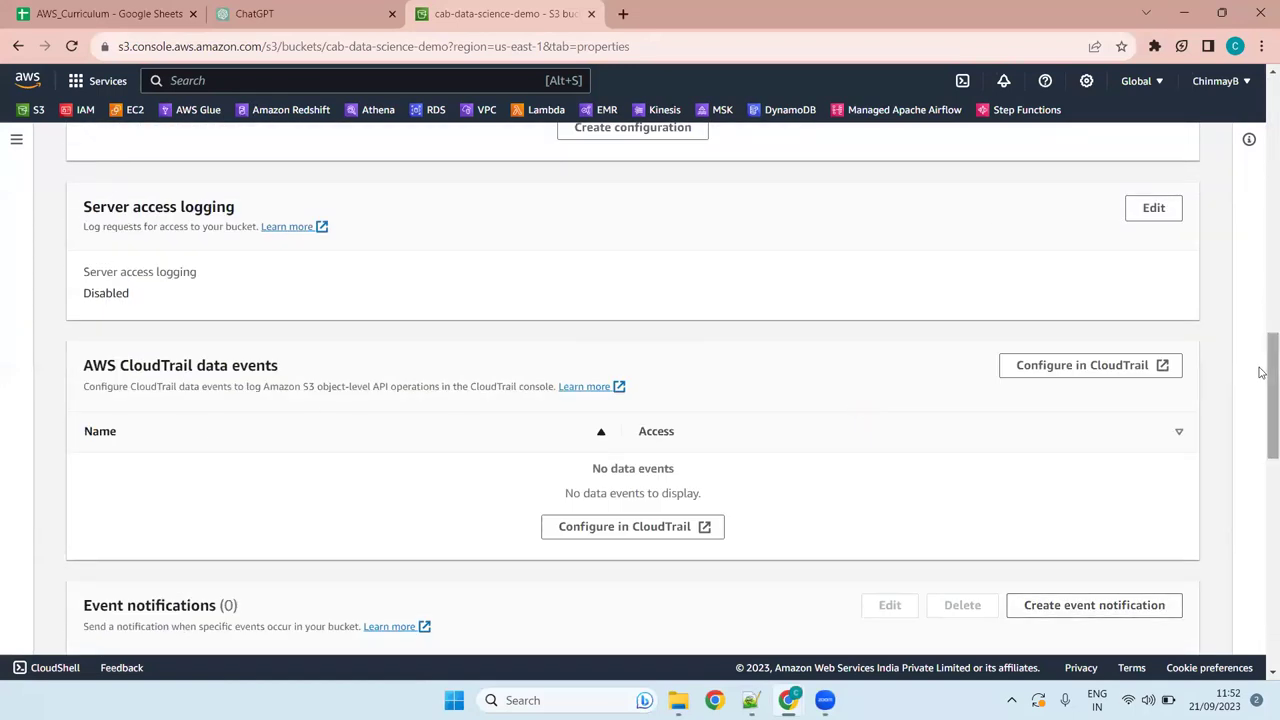
pyautogui.moveTo(1261, 372); pyautogui.dragTo(1260, 397)
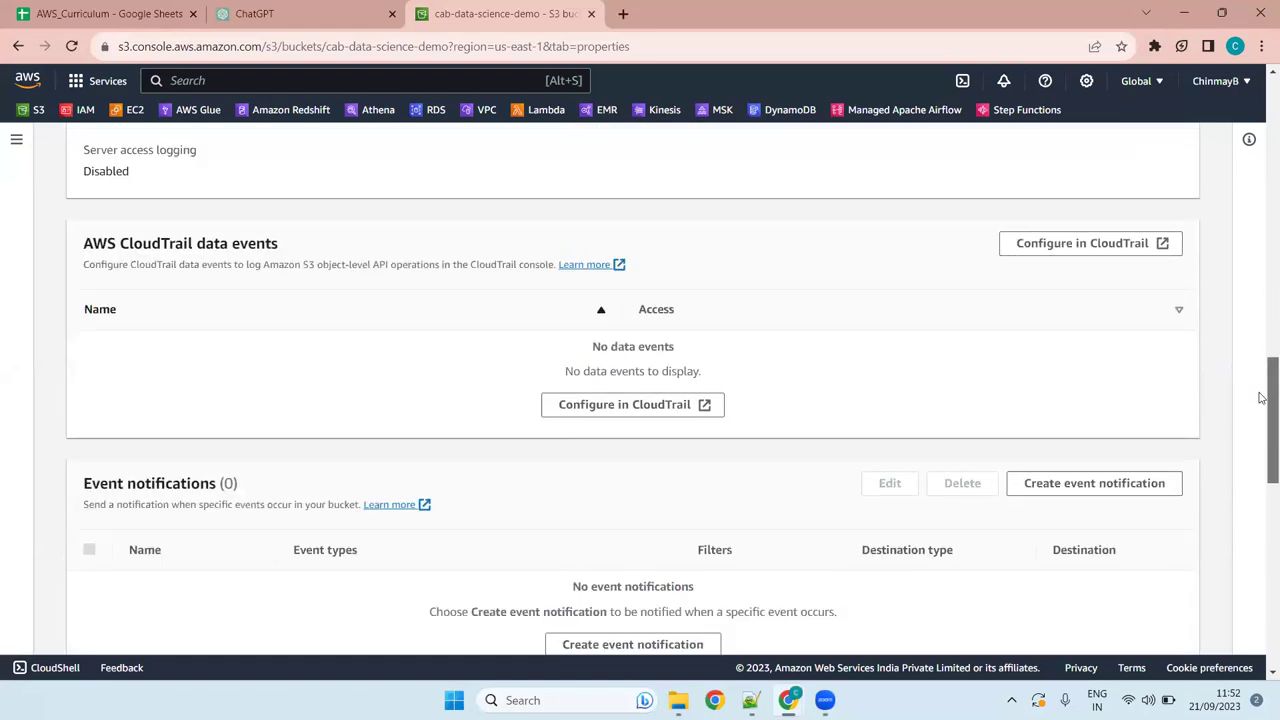
pyautogui.moveTo(1260, 397); pyautogui.dragTo(1260, 451)
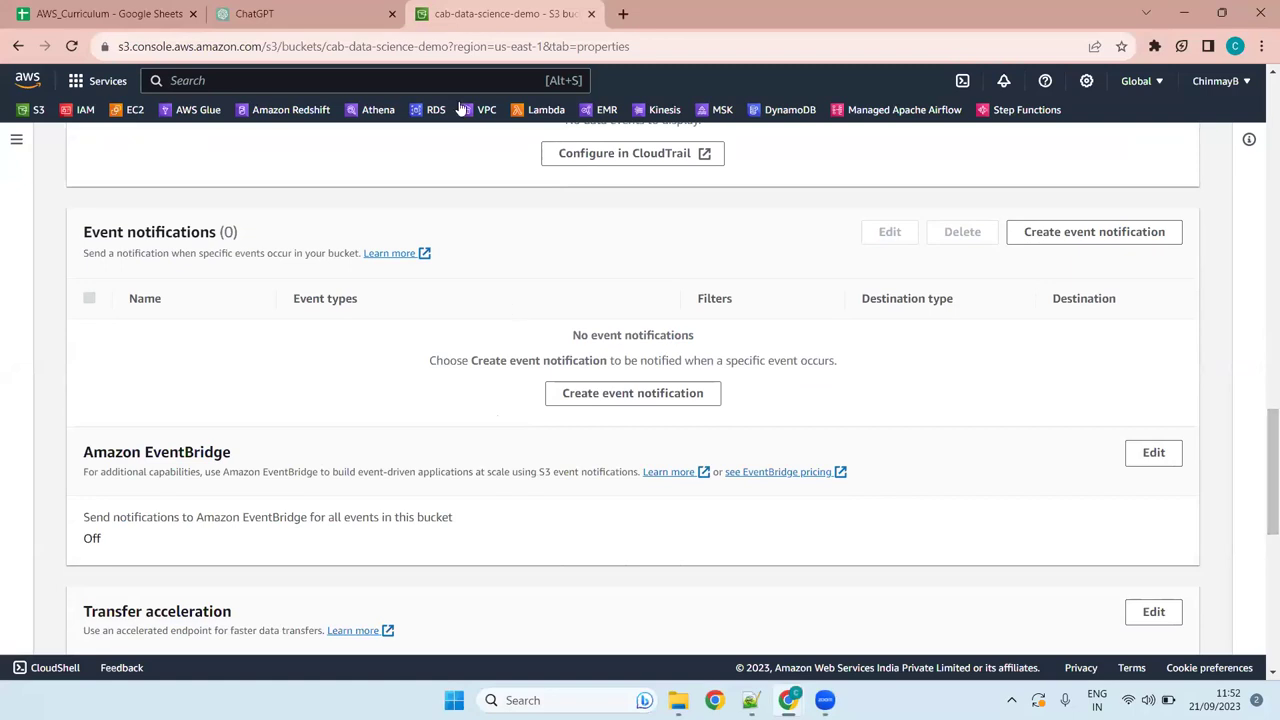
pyautogui.click(632, 397)
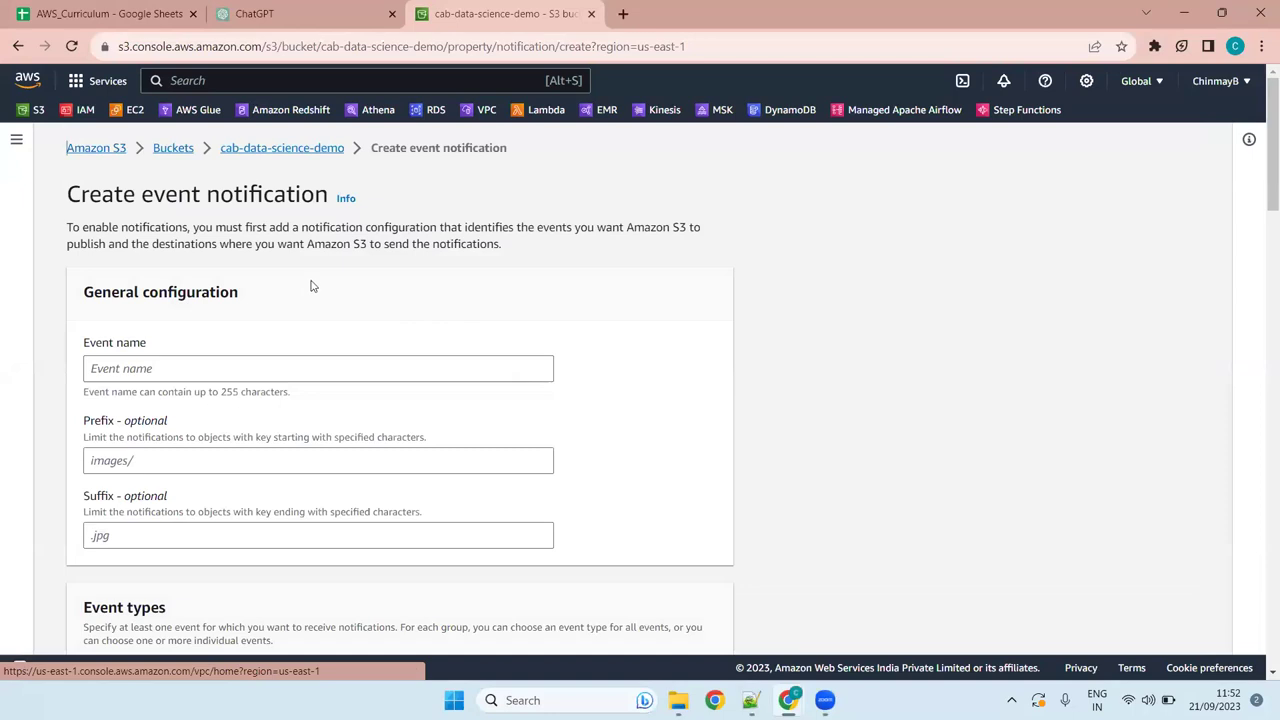
# - Examine the event notification form from its event types to its destination options, including the optional prefix setting
pyautogui.scroll(-4, 311, 286)
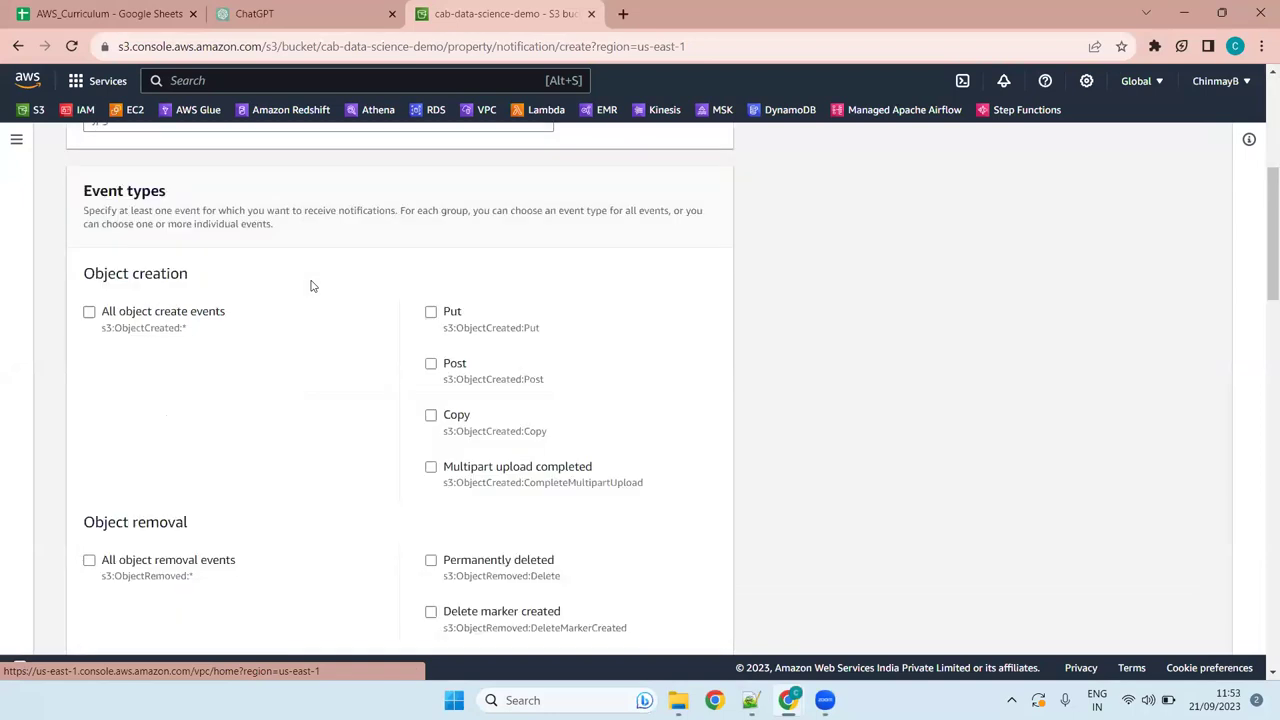
pyautogui.scroll(-10, 311, 286)
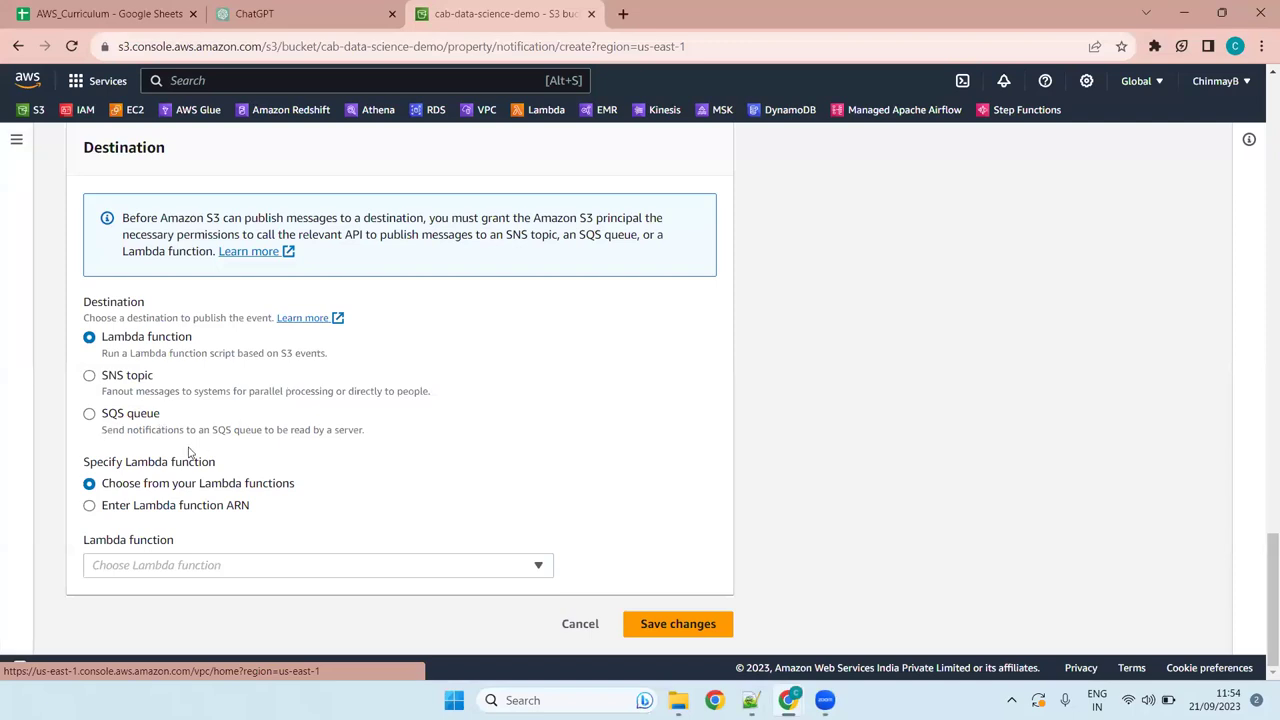
pyautogui.scroll(20, 372, 454)
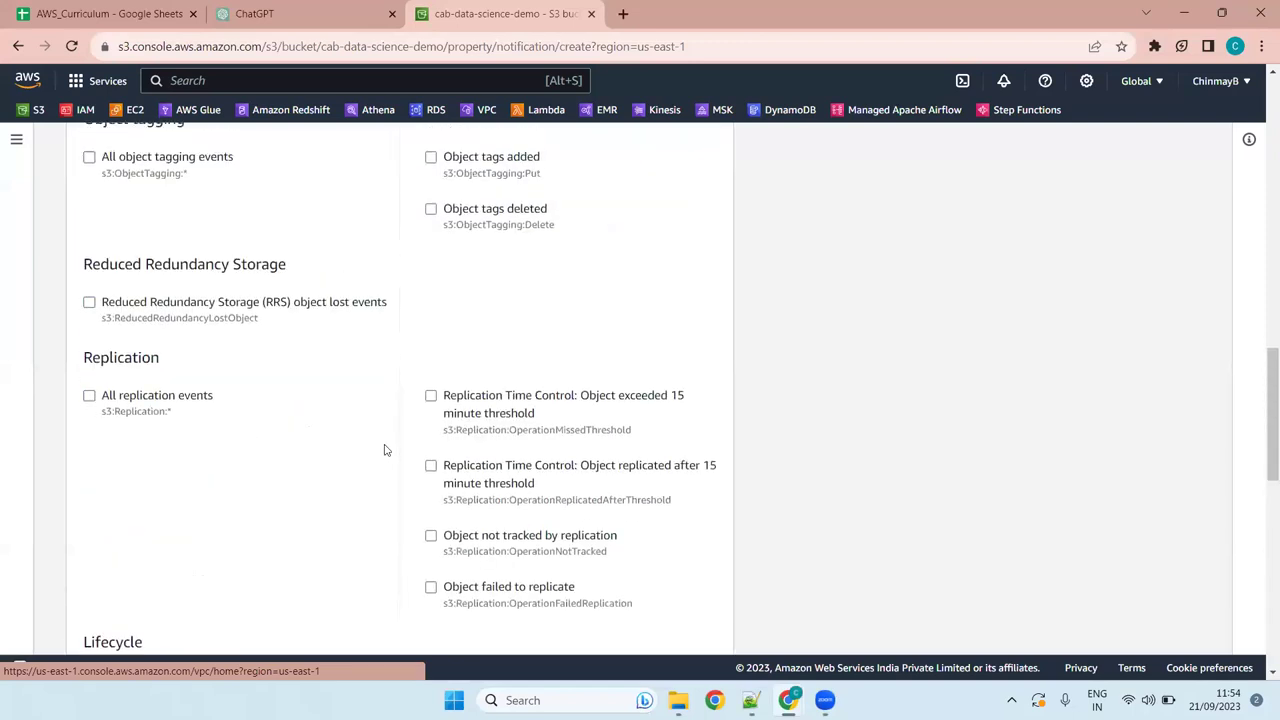
pyautogui.moveTo(143, 196); pyautogui.dragTo(331, 201)
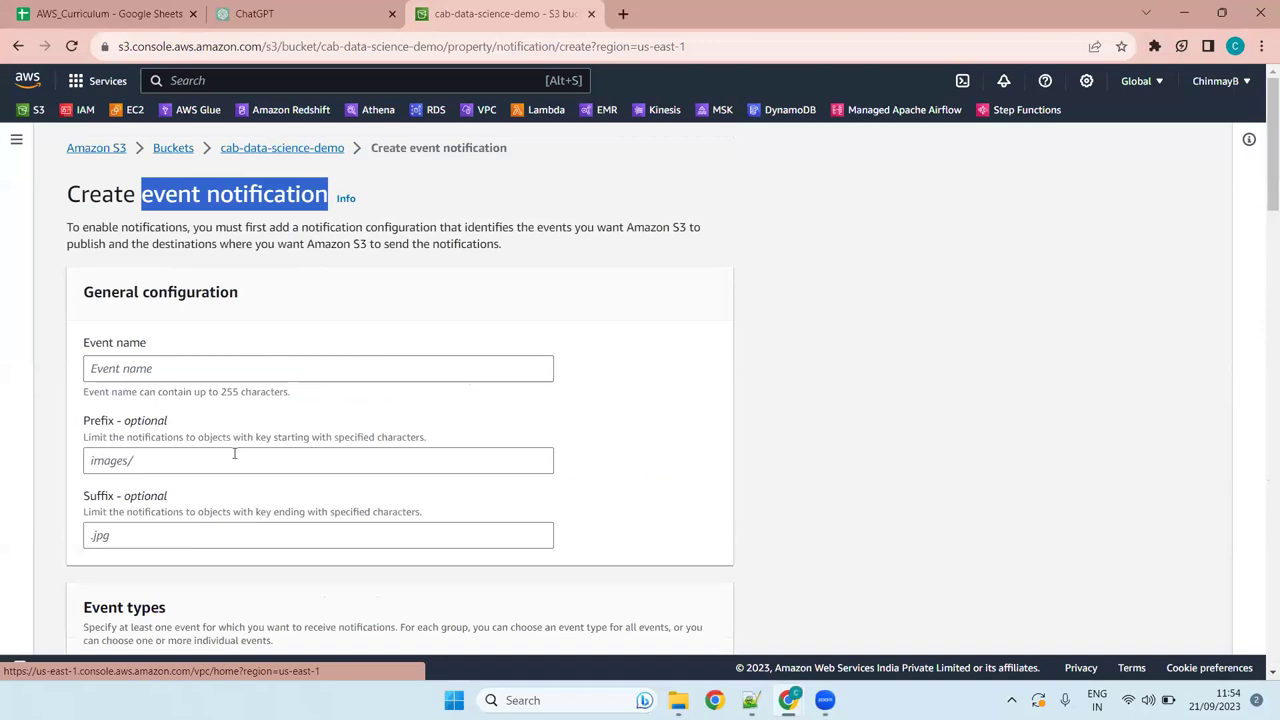
pyautogui.click(150, 457)
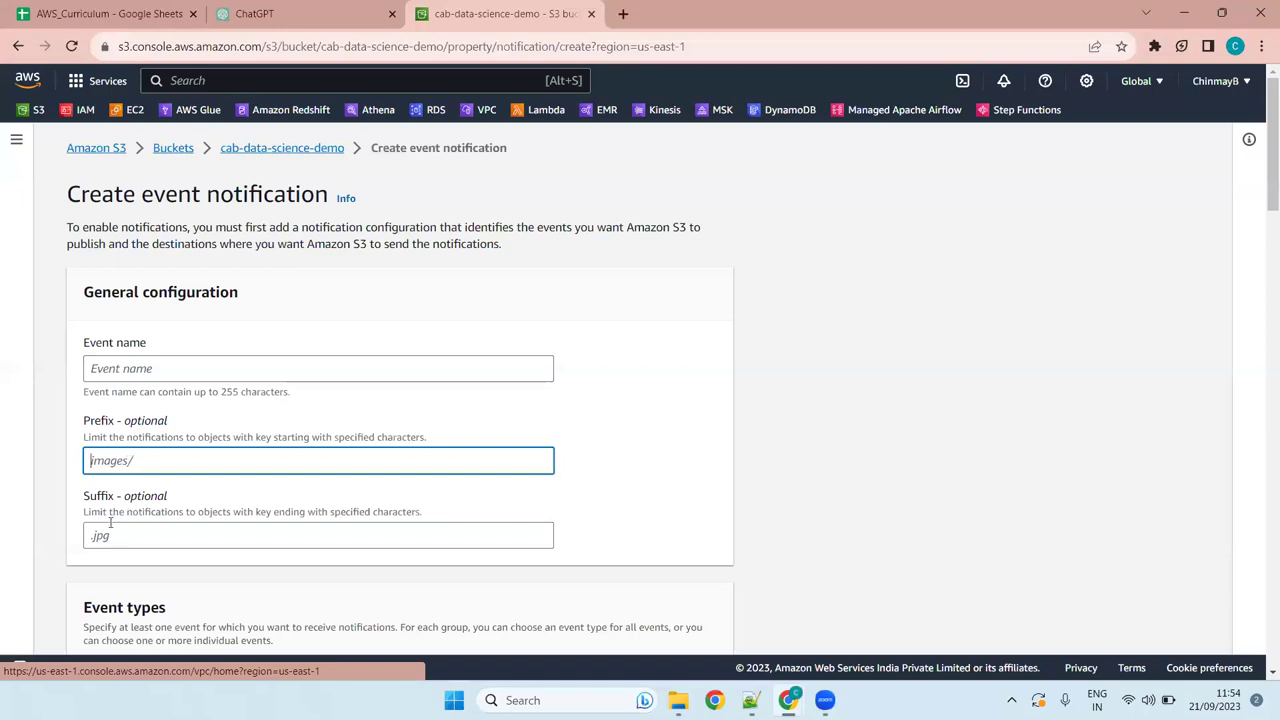
# - Examine the available event types in the notification form, from object creation and removal to lifecycle and Intelligent-Tiering
pyautogui.scroll(-4, 140, 400)
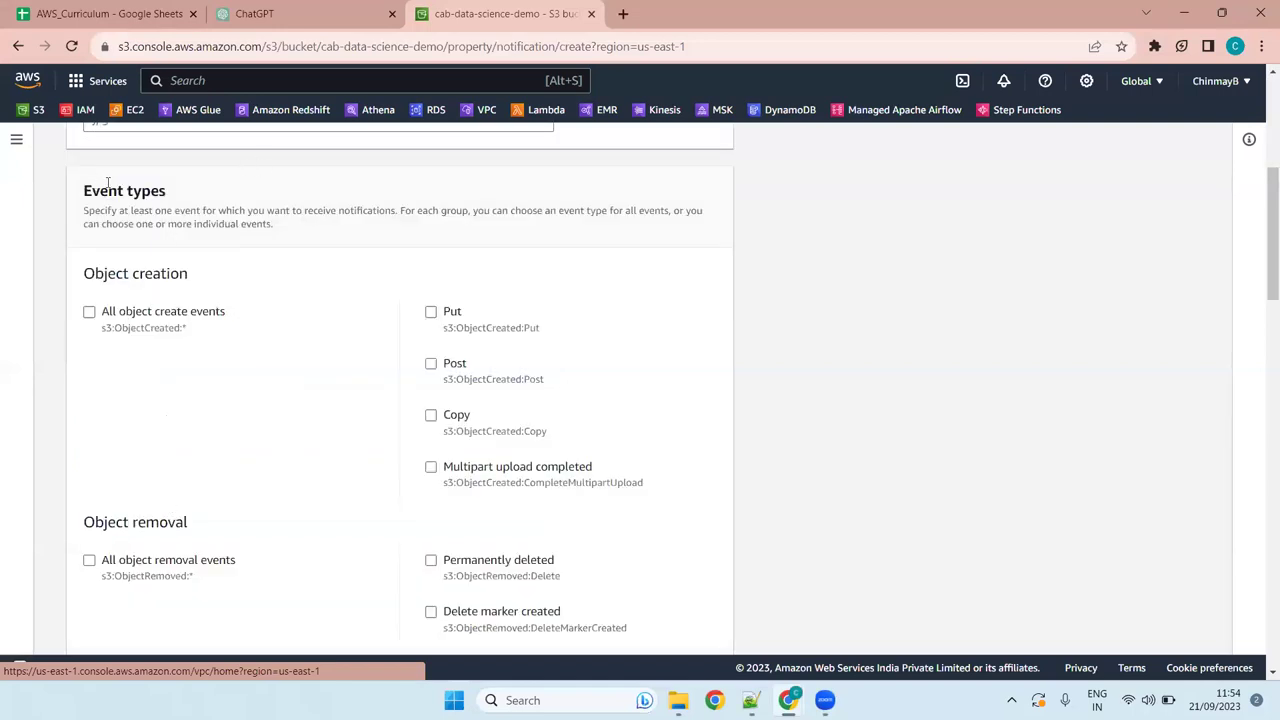
pyautogui.moveTo(166, 192); pyautogui.dragTo(61, 208)
pyautogui.click(62, 212)
pyautogui.scroll(-4, 275, 436)
pyautogui.scroll(4, 276, 437)
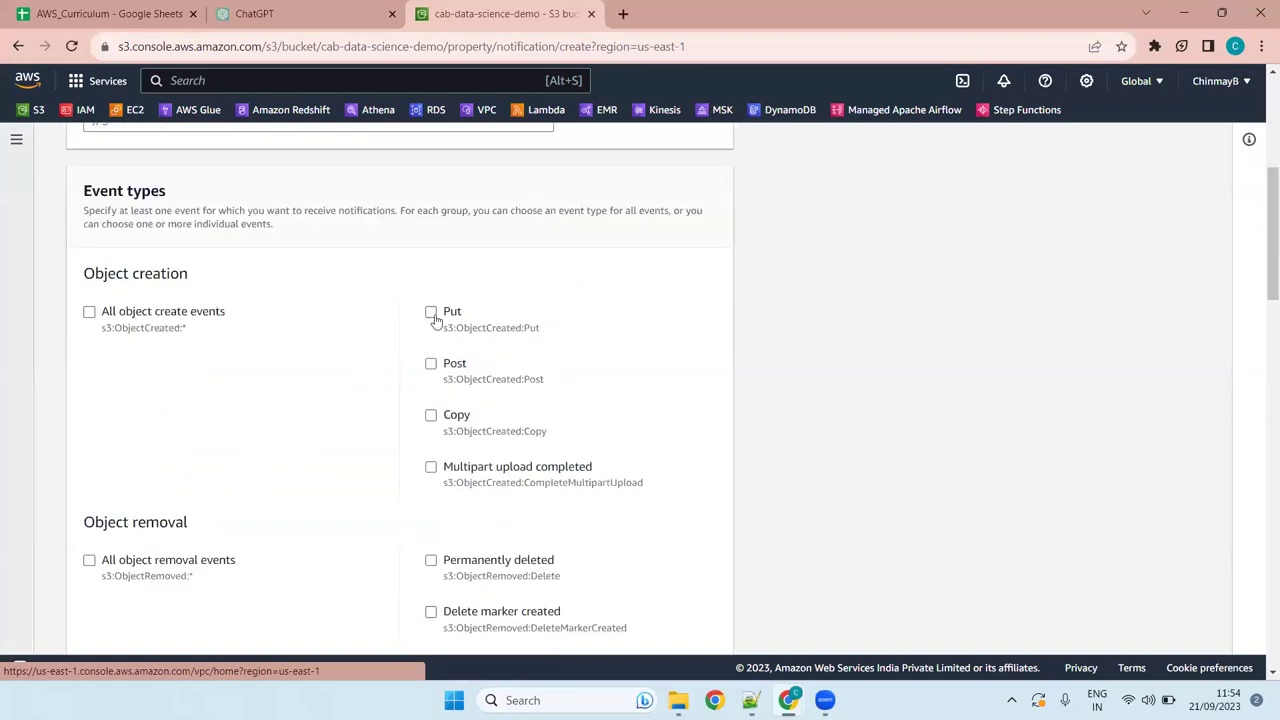
pyautogui.moveTo(1261, 219); pyautogui.dragTo(1261, 251)
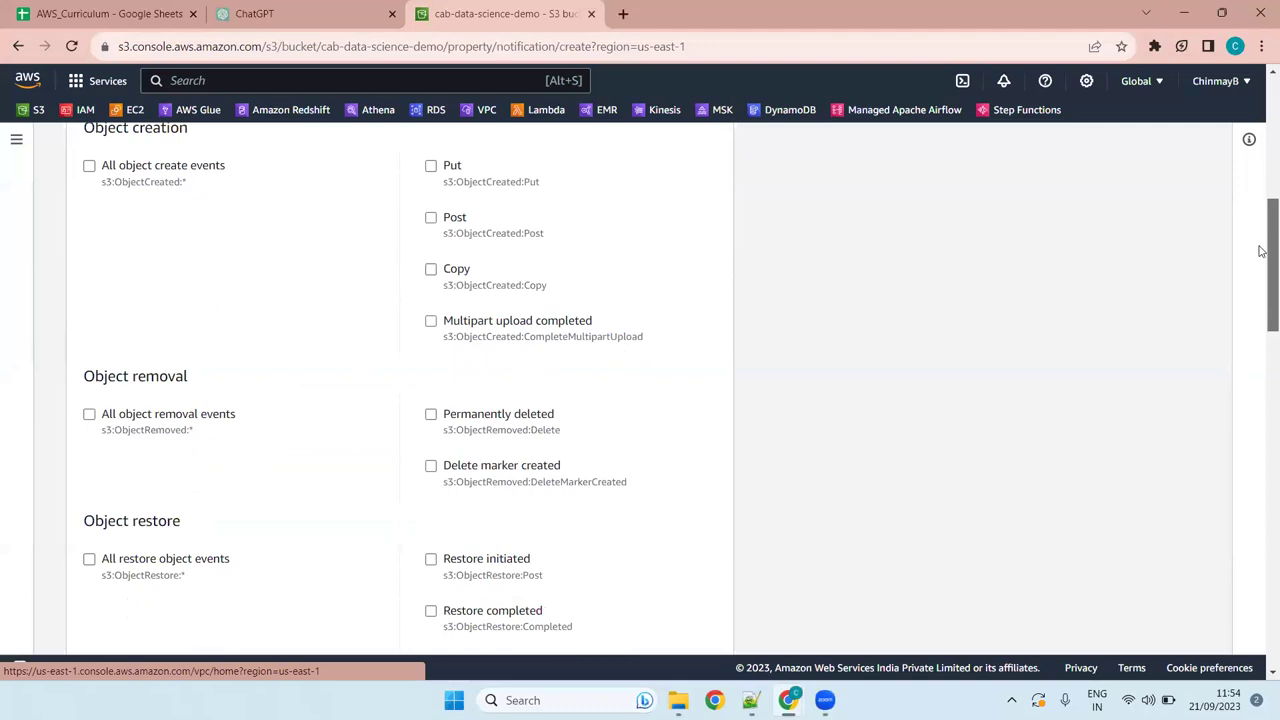
pyautogui.moveTo(1261, 251); pyautogui.dragTo(1261, 257)
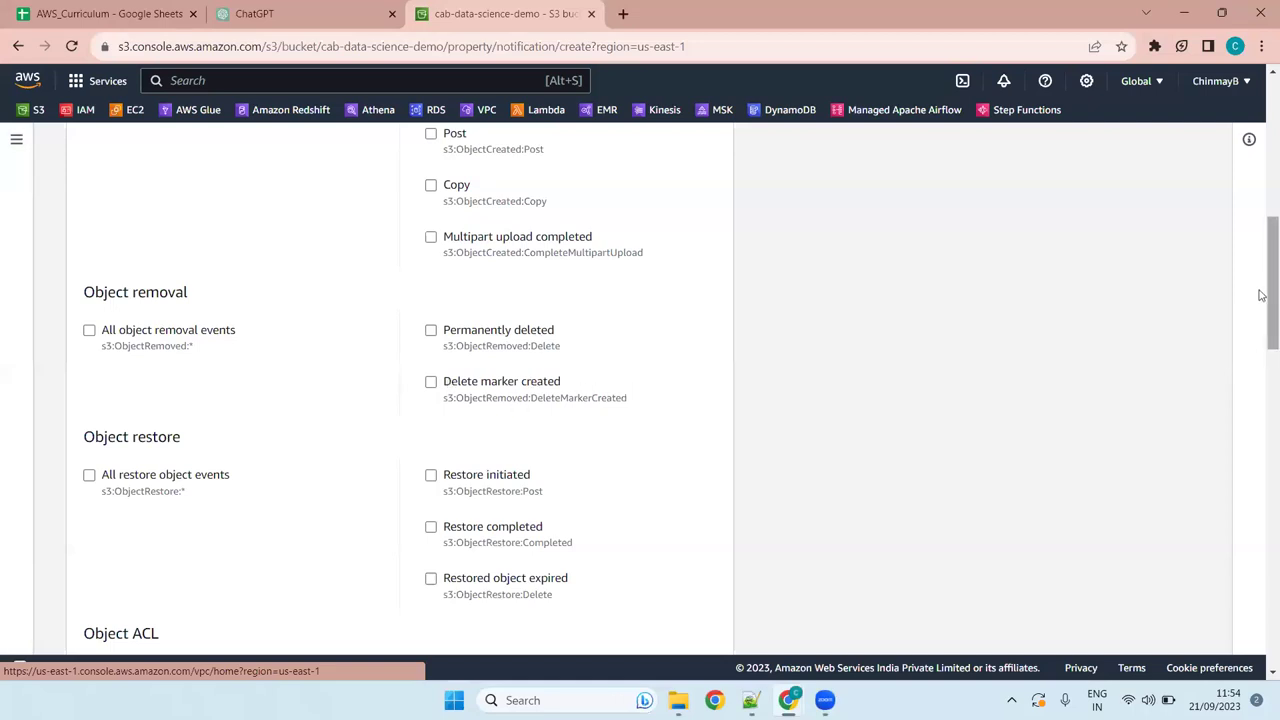
pyautogui.moveTo(1261, 272); pyautogui.dragTo(1261, 356)
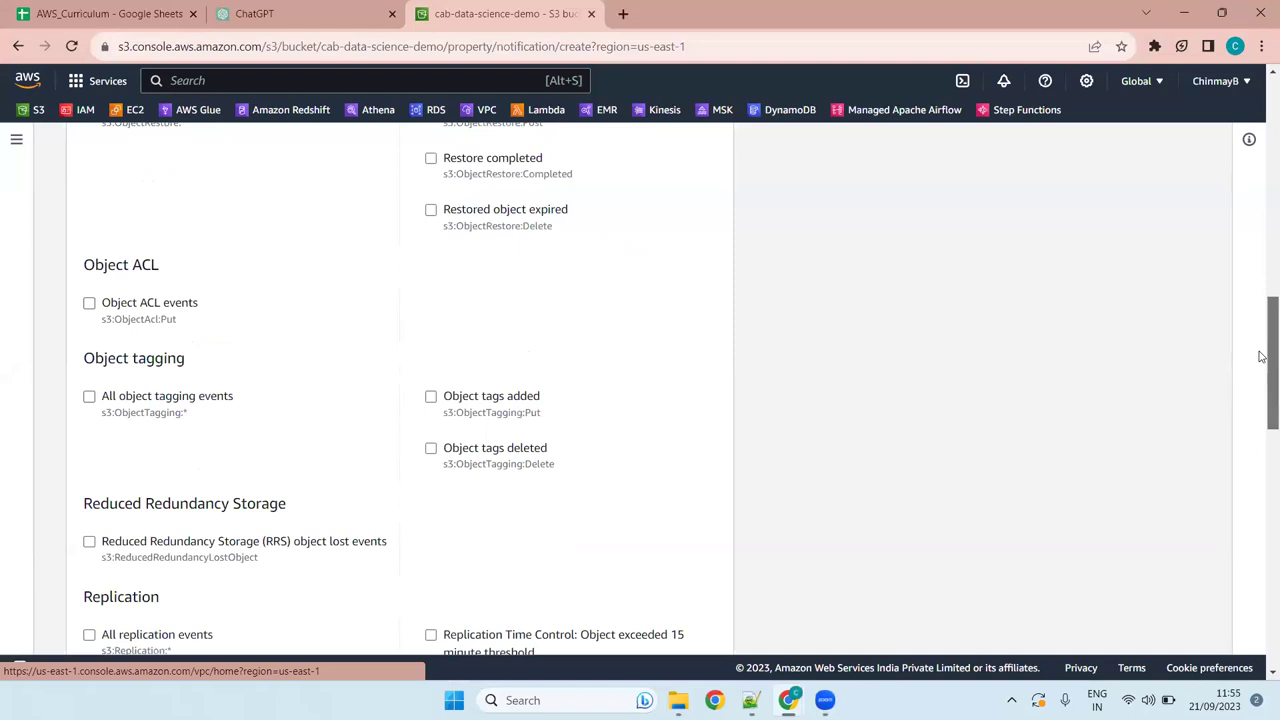
pyautogui.scroll(-3, 1263, 366)
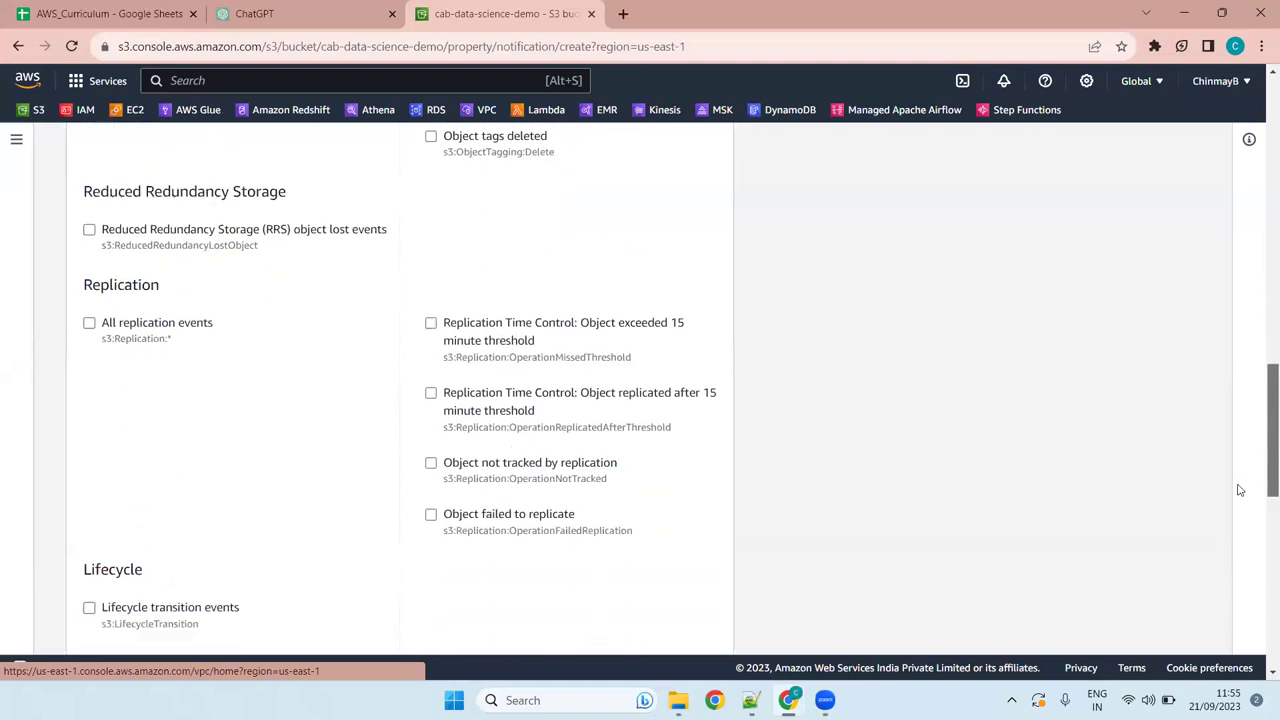
pyautogui.scroll(-3, 1238, 490)
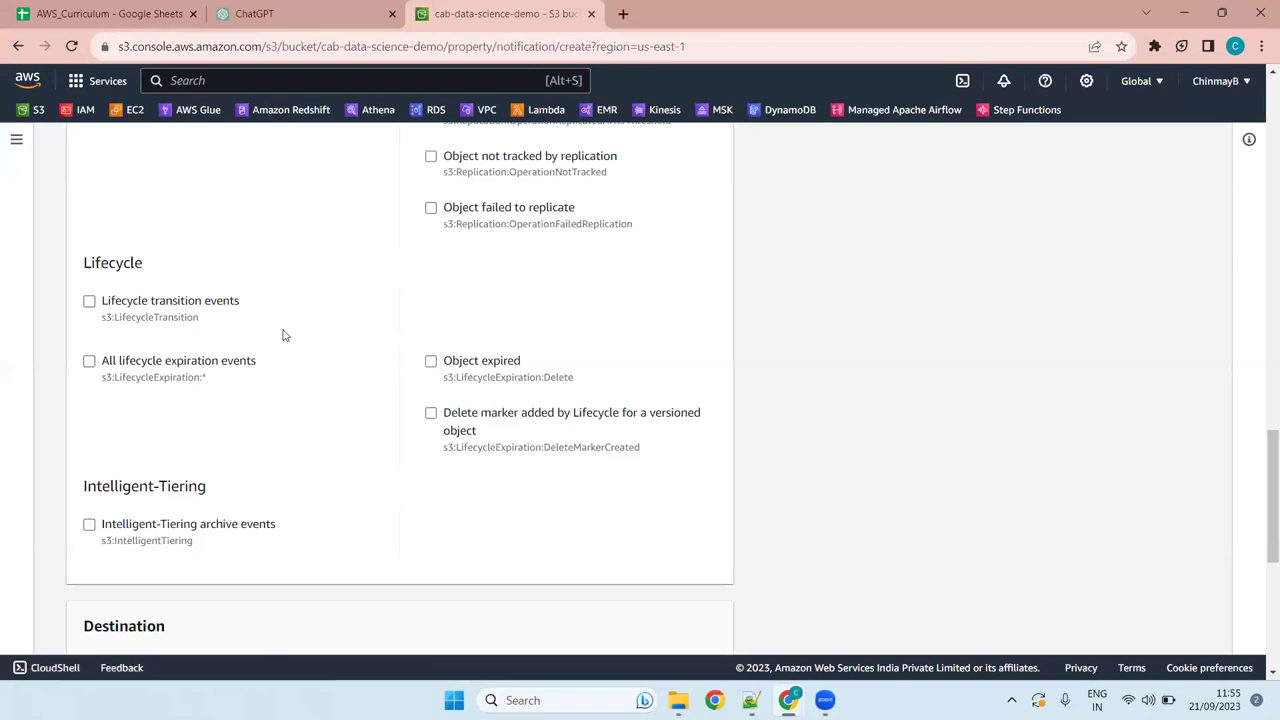
# - Review the event notification form from its general configuration to its end and cancel its creation
pyautogui.scroll(15, 450, 345)
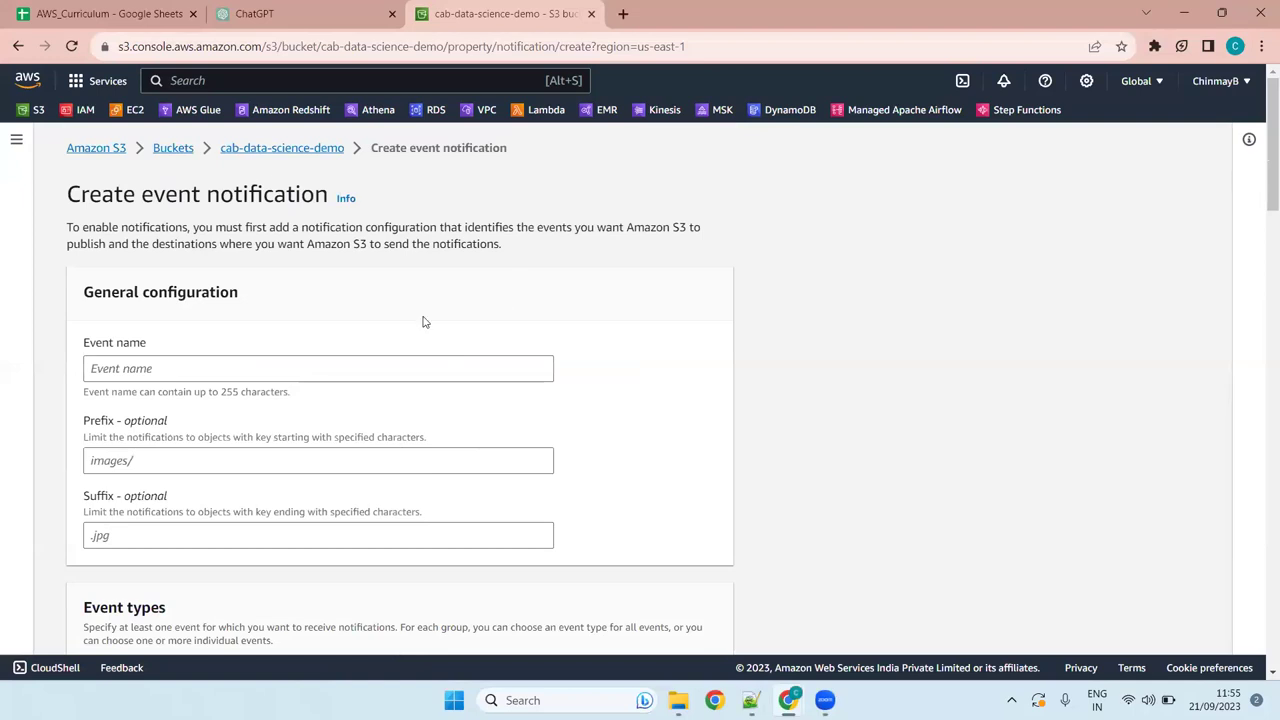
pyautogui.scroll(-20, 423, 320)
pyautogui.click(586, 634)
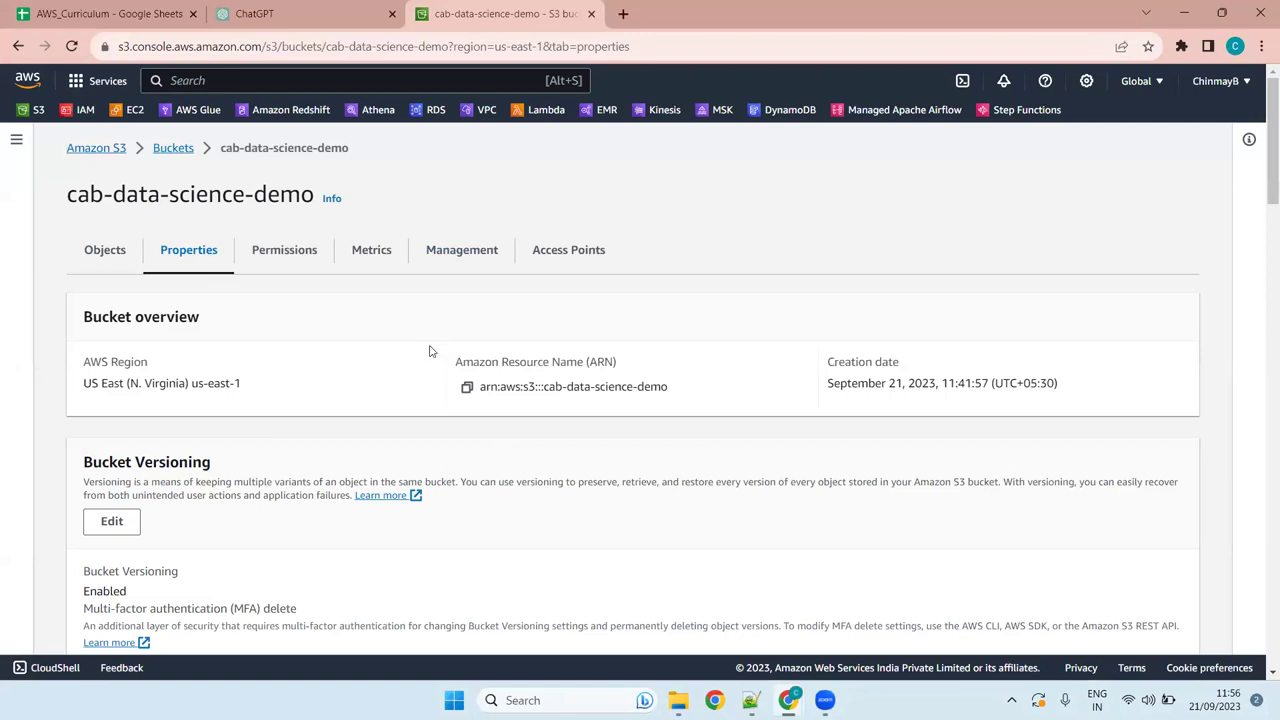
# - Examine the Amazon EventBridge and Transfer acceleration sections in the bucket's properties, including the accelerated endpoint description
pyautogui.scroll(-15, 430, 346)
pyautogui.scroll(-7, 438, 346)
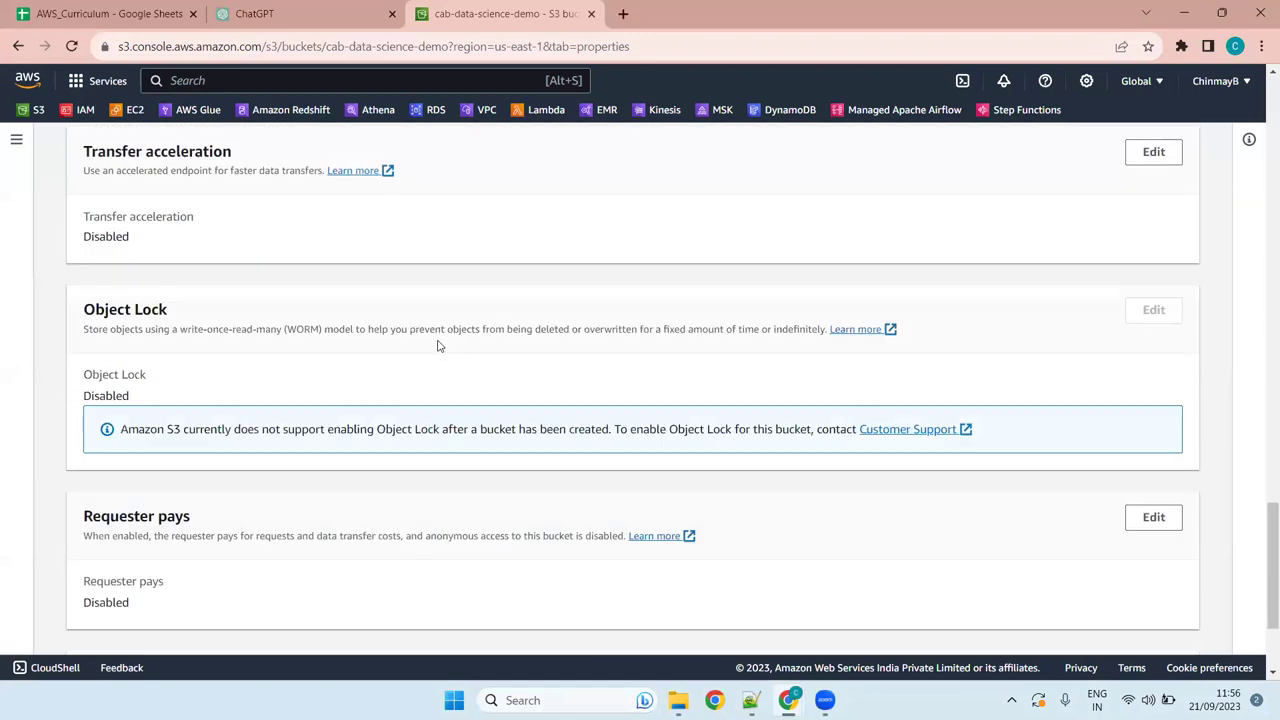
pyautogui.scroll(10, 437, 346)
pyautogui.scroll(-10, 437, 346)
pyautogui.scroll(10, 437, 346)
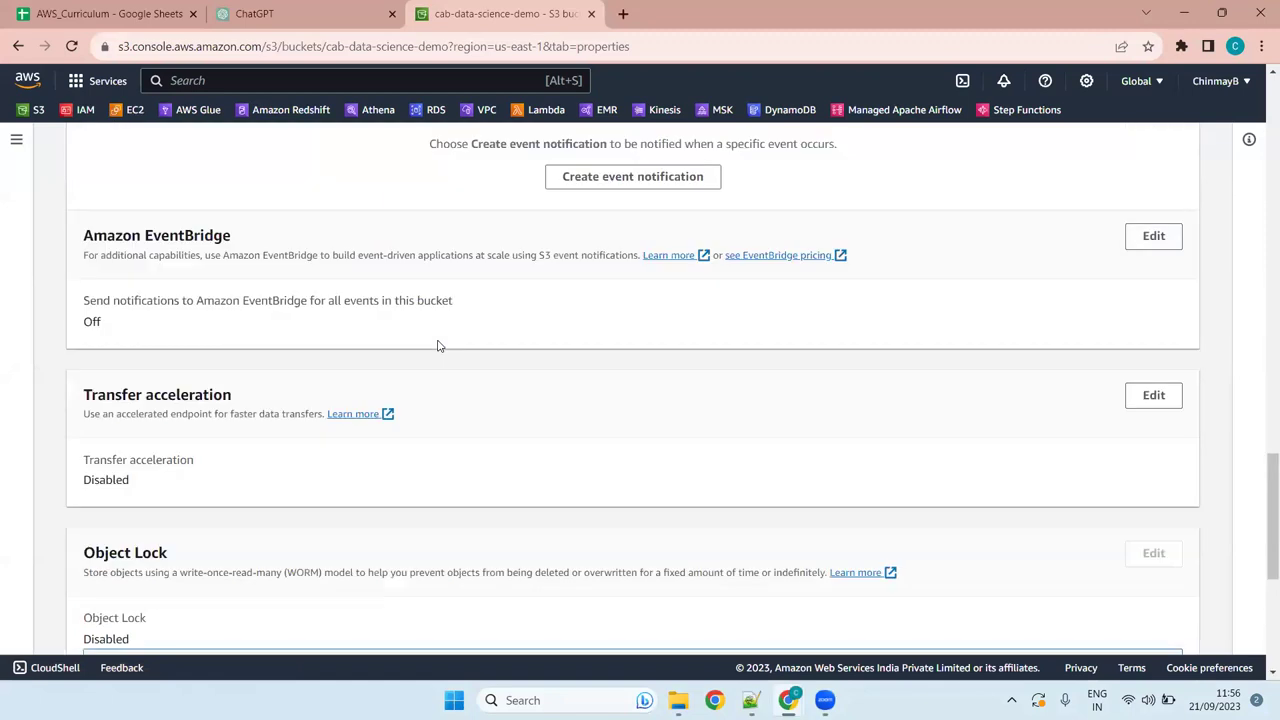
pyautogui.scroll(-8, 437, 346)
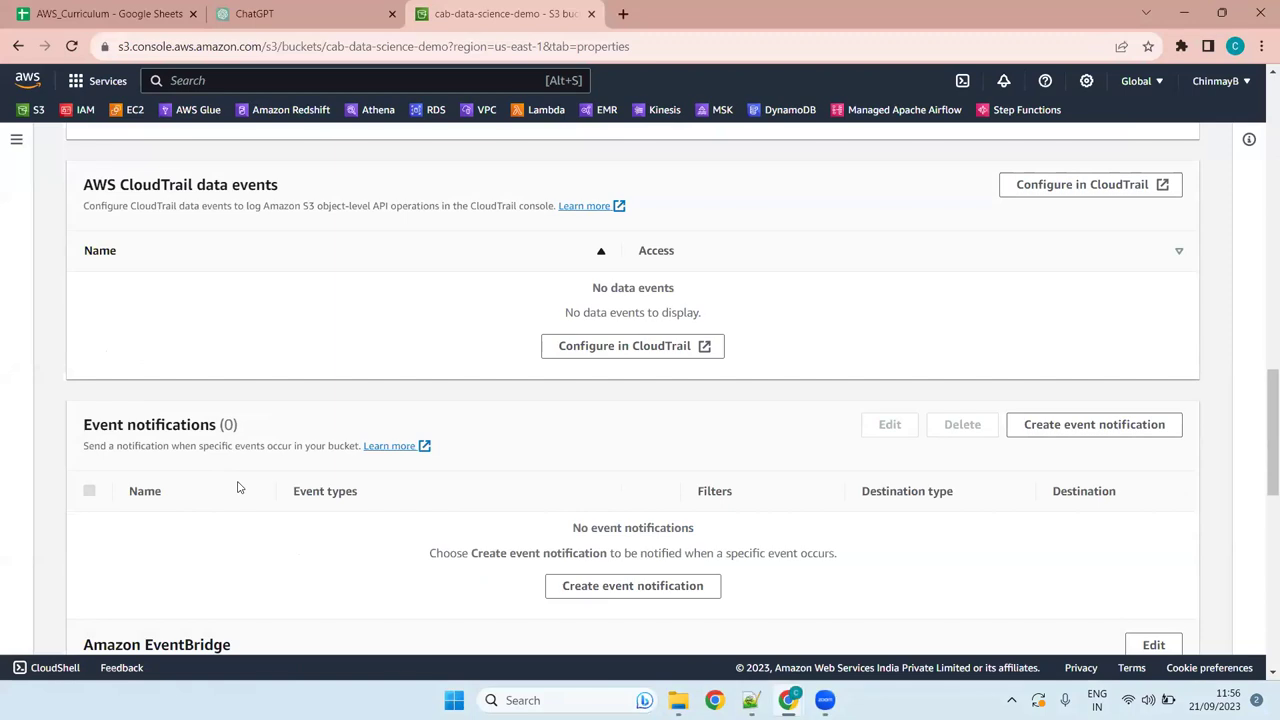
pyautogui.scroll(-4, 310, 382)
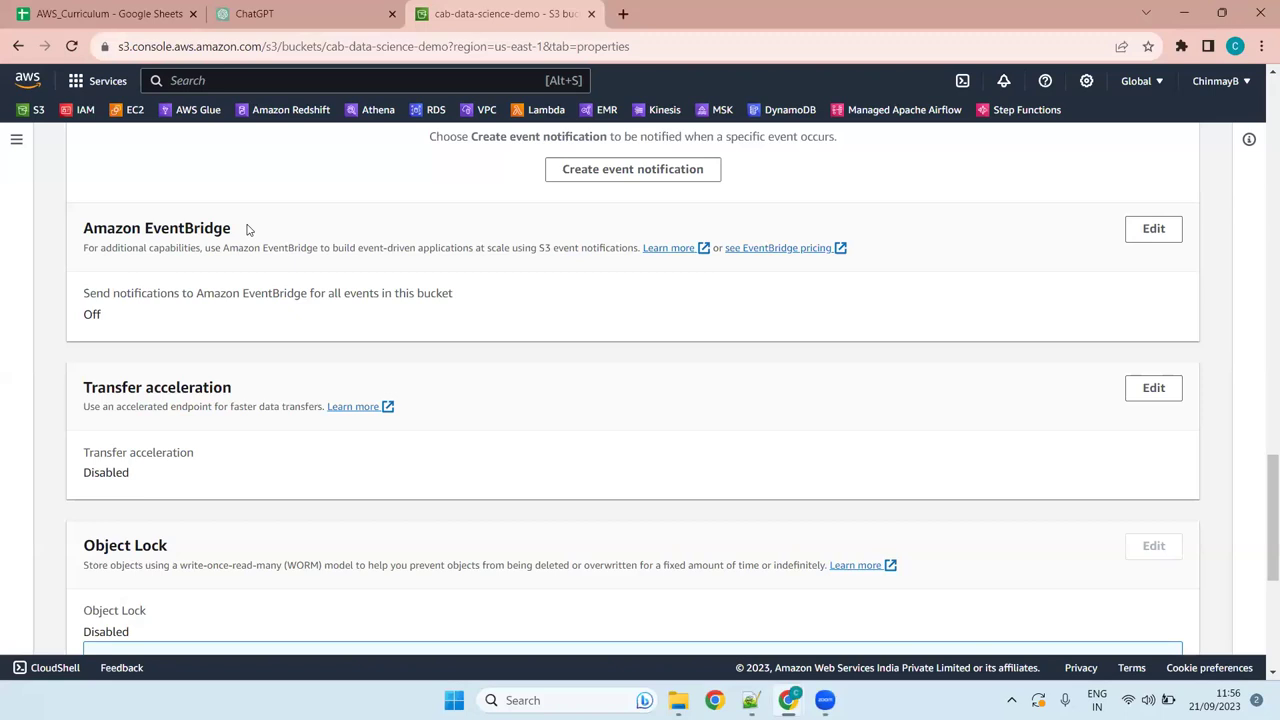
pyautogui.moveTo(240, 396); pyautogui.dragTo(56, 386)
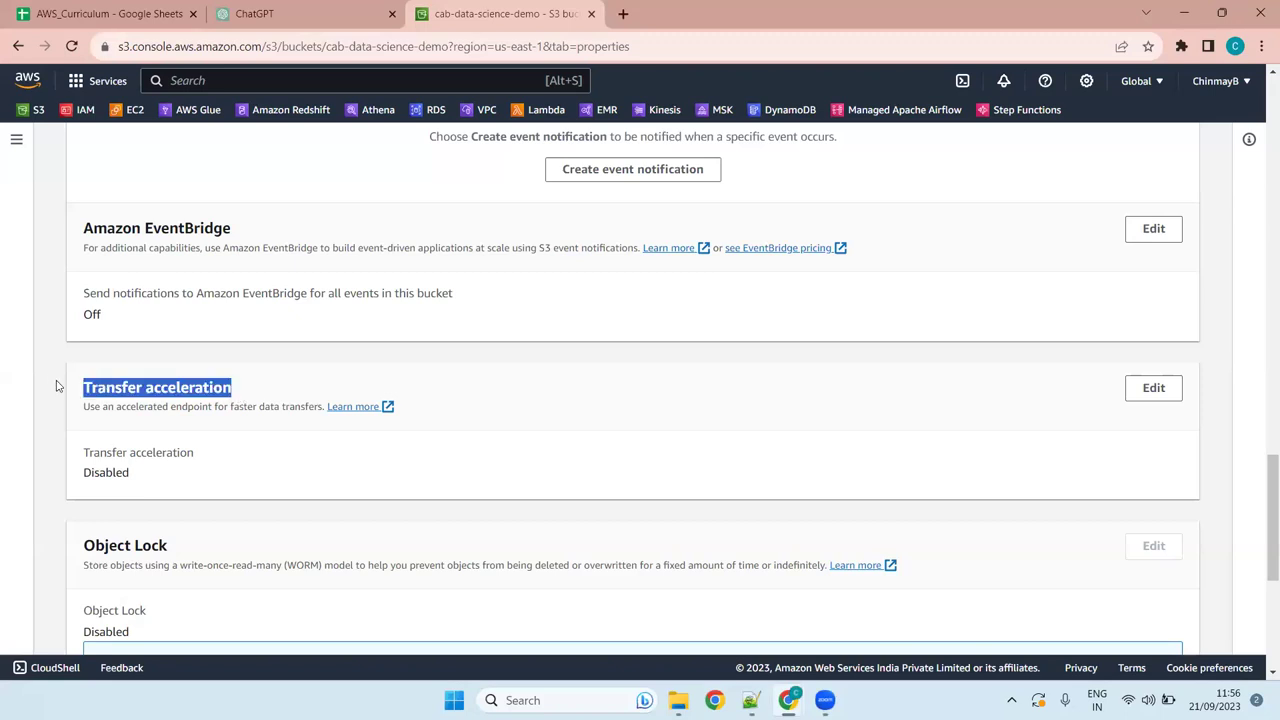
pyautogui.click(239, 384)
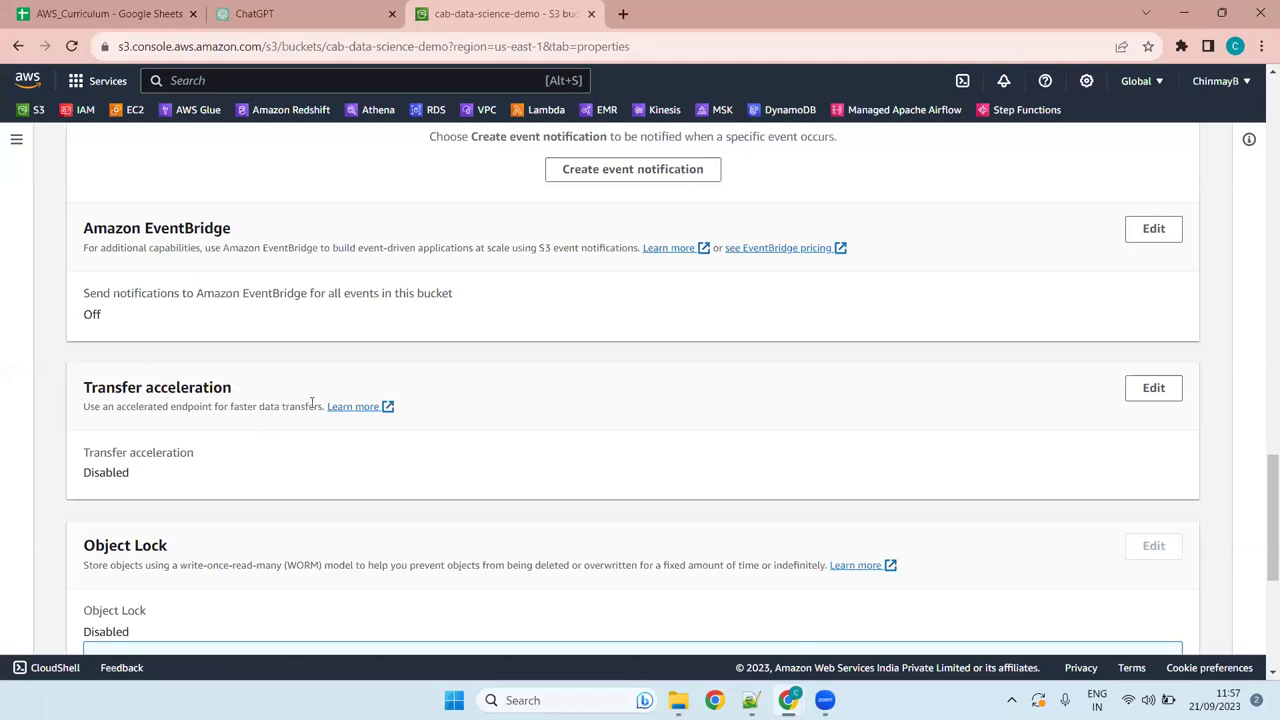
pyautogui.moveTo(322, 406); pyautogui.dragTo(223, 406)
pyautogui.click(500, 390)
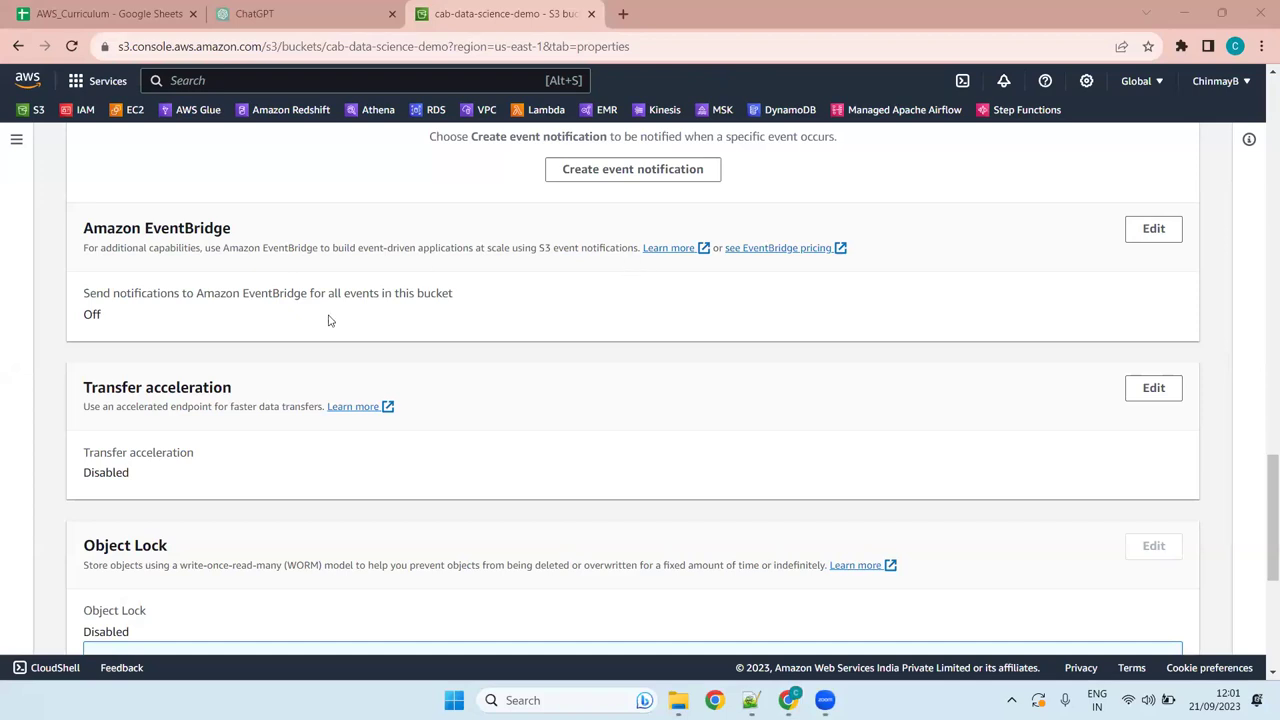
# - Select Enable in the bucket's transfer acceleration settings to view the accelerated endpoint, and cancel the edit
pyautogui.click(1135, 395)
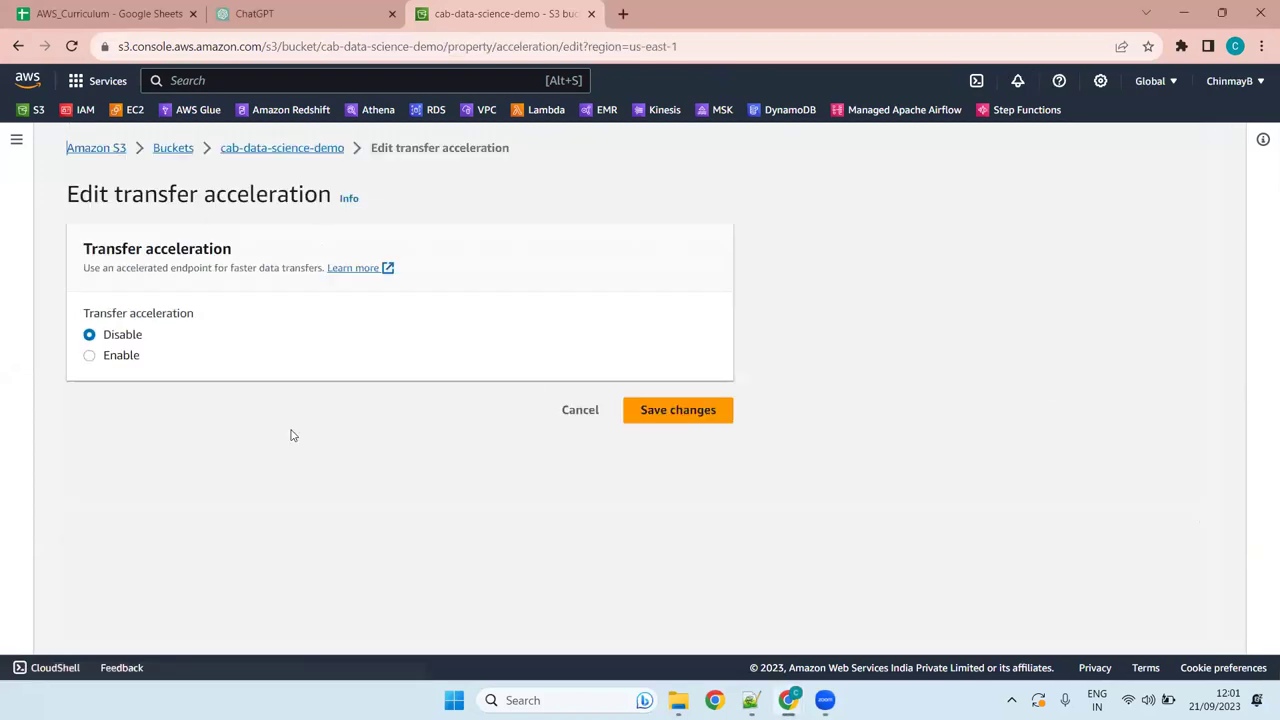
pyautogui.click(124, 355)
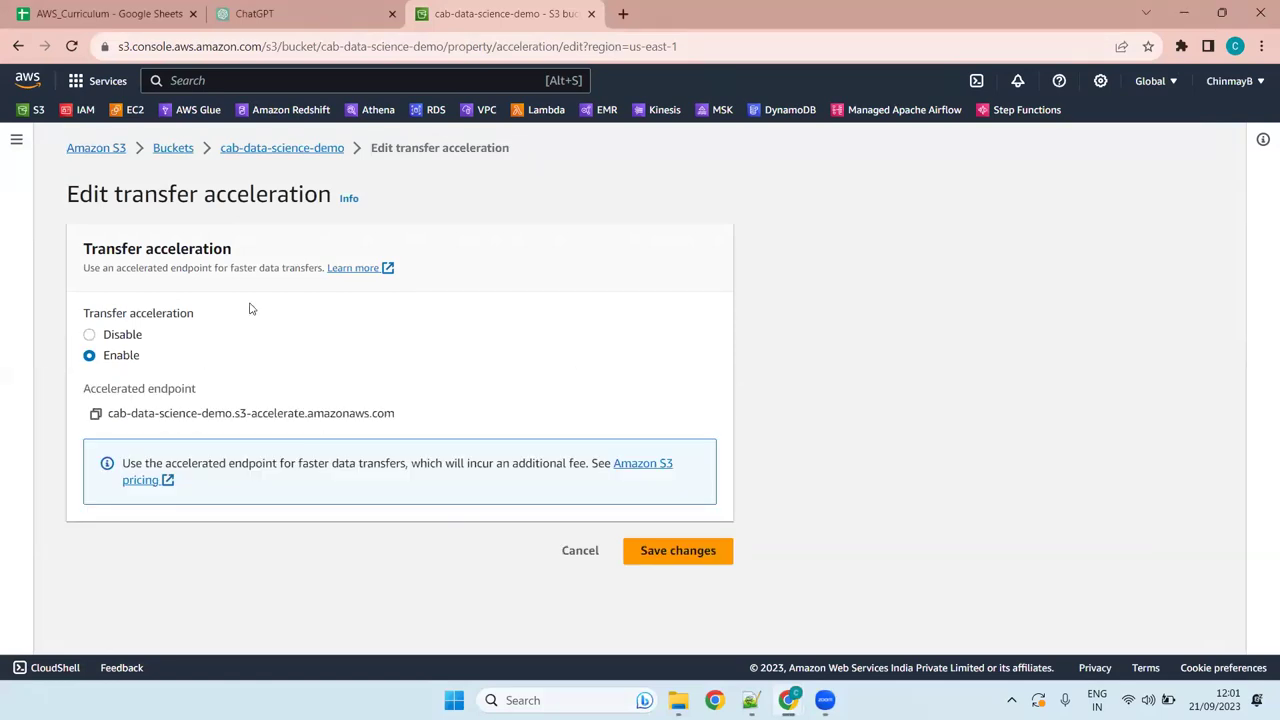
pyautogui.click(583, 556)
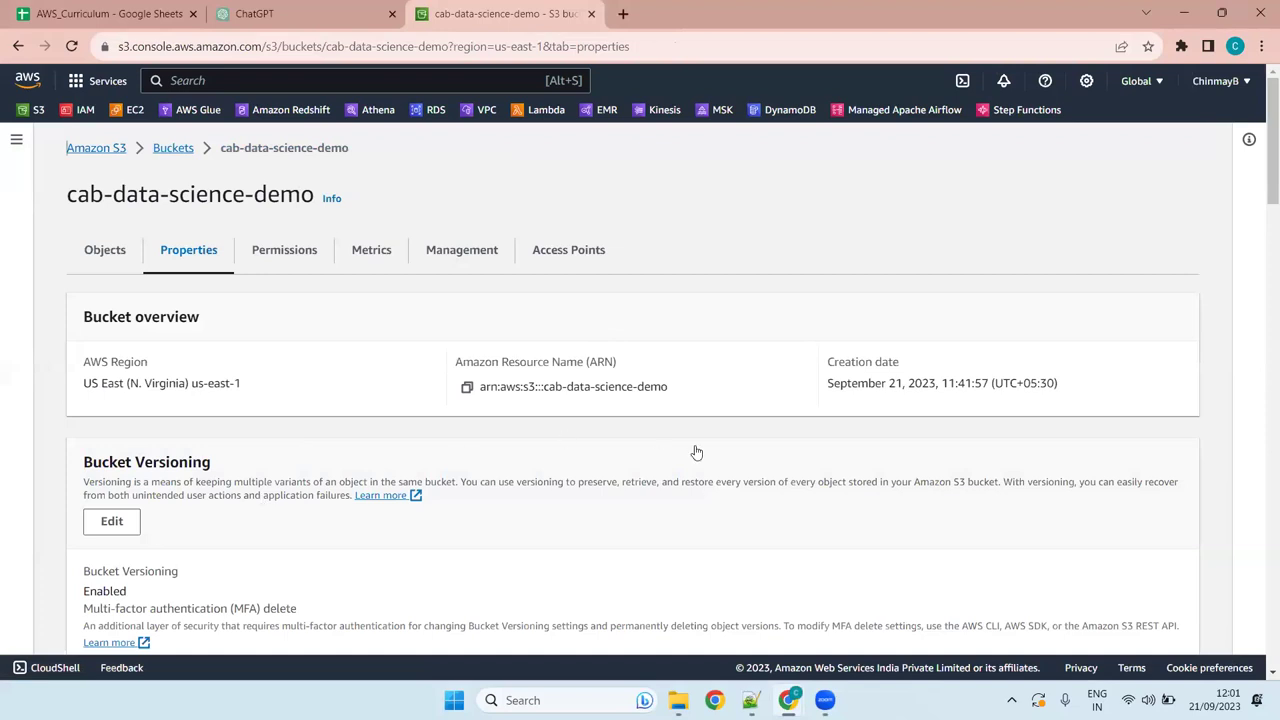
# - Examine the Object Lock section in the bucket's properties and its write-once-read-many (WORM) description
pyautogui.scroll(-15, 700, 450)
pyautogui.scroll(-4, 702, 451)
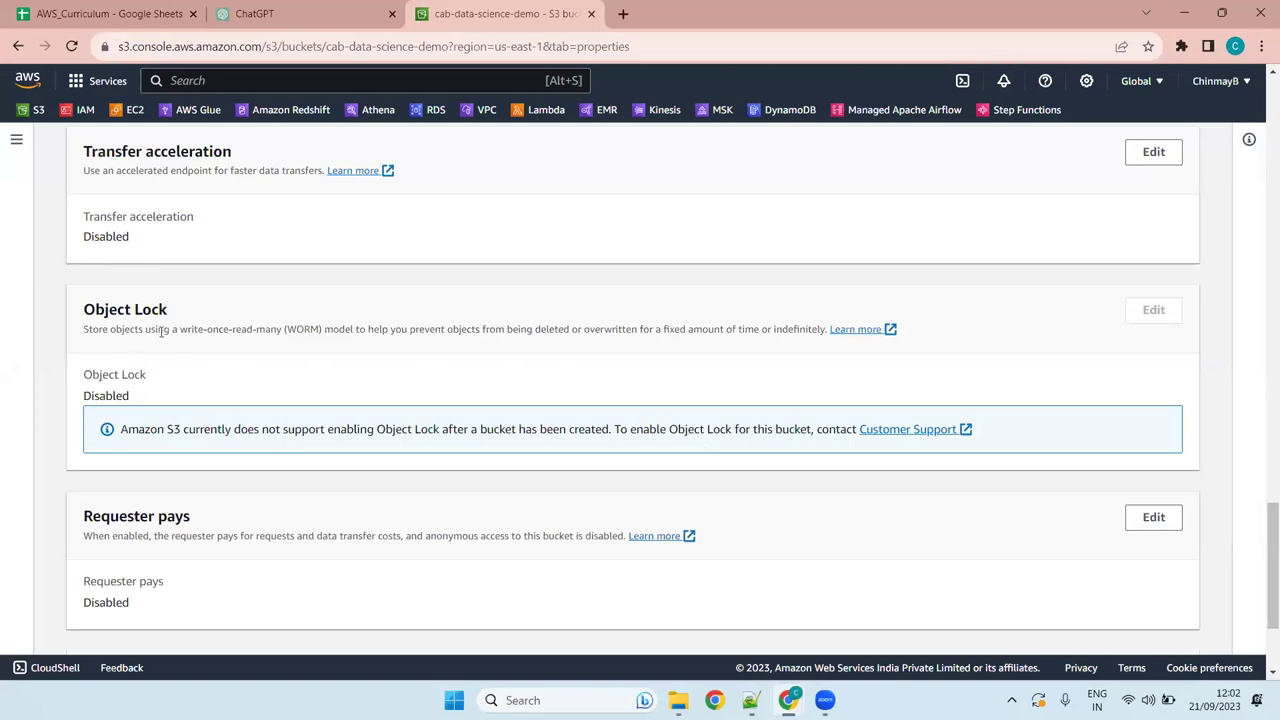
pyautogui.moveTo(168, 311); pyautogui.dragTo(82, 306)
pyautogui.click(263, 346)
pyautogui.moveTo(354, 327); pyautogui.dragTo(83, 328)
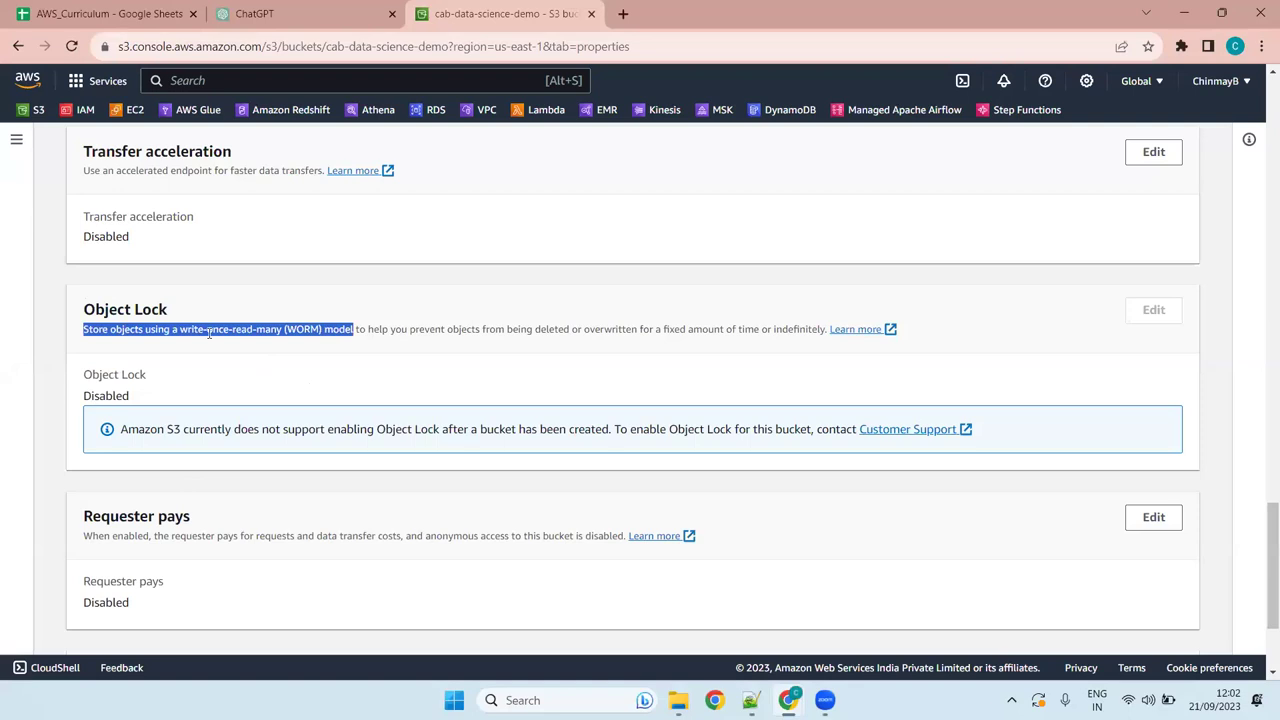
pyautogui.click(271, 325)
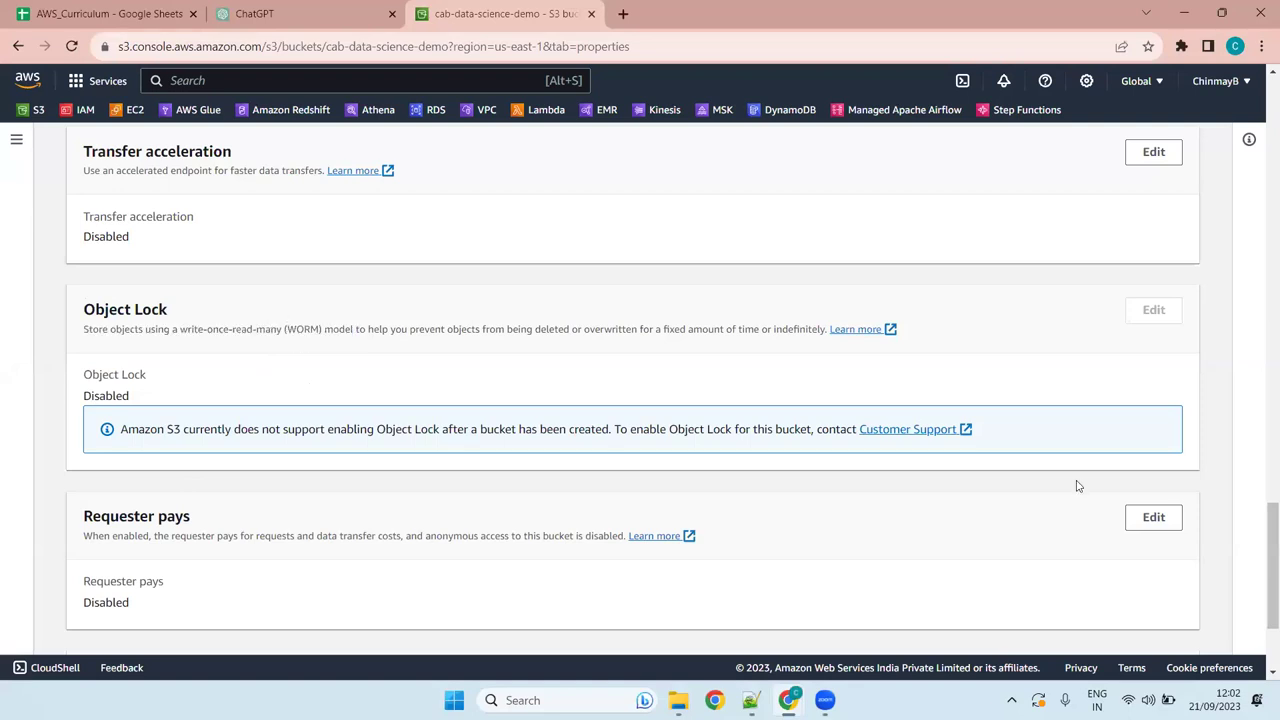
# - Open the bucket's static website hosting settings for editing and select Enable
pyautogui.moveTo(1262, 522); pyautogui.dragTo(1260, 590)
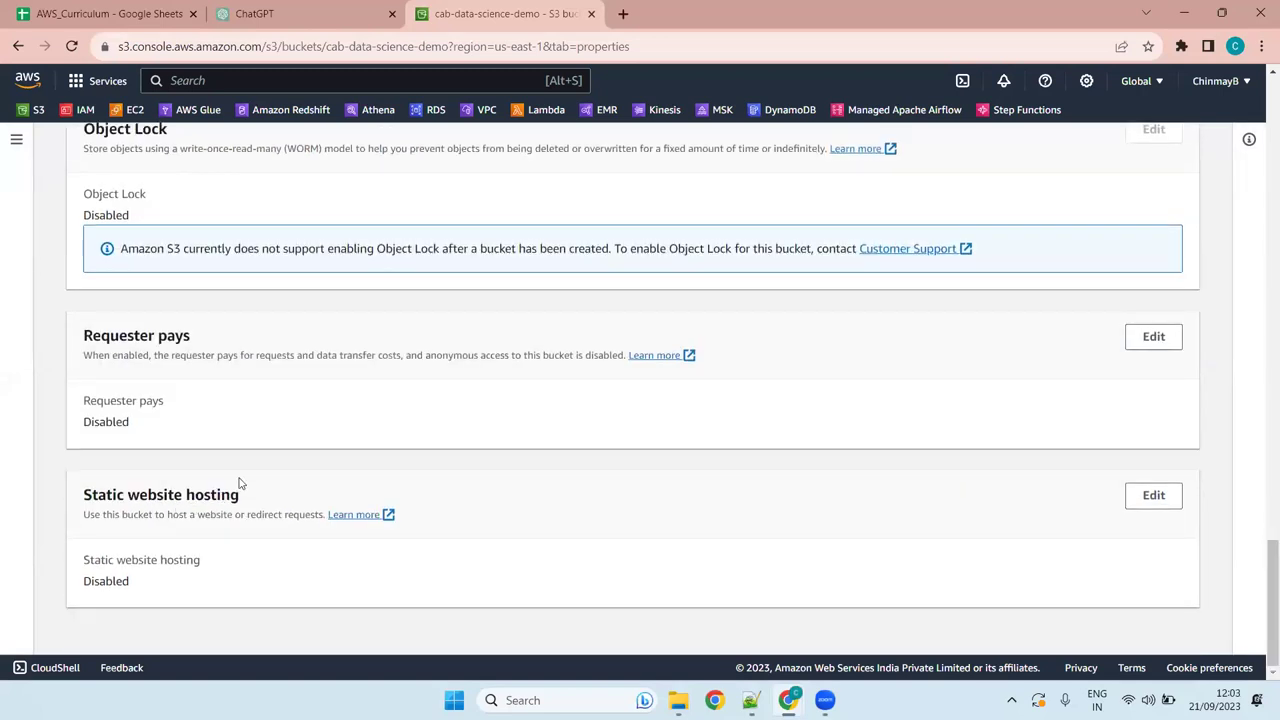
pyautogui.moveTo(244, 497)
pyautogui.mouseDown()
pyautogui.moveTo(86, 500)
pyautogui.moveTo(240, 497)
pyautogui.mouseUp()
pyautogui.click(84, 503)
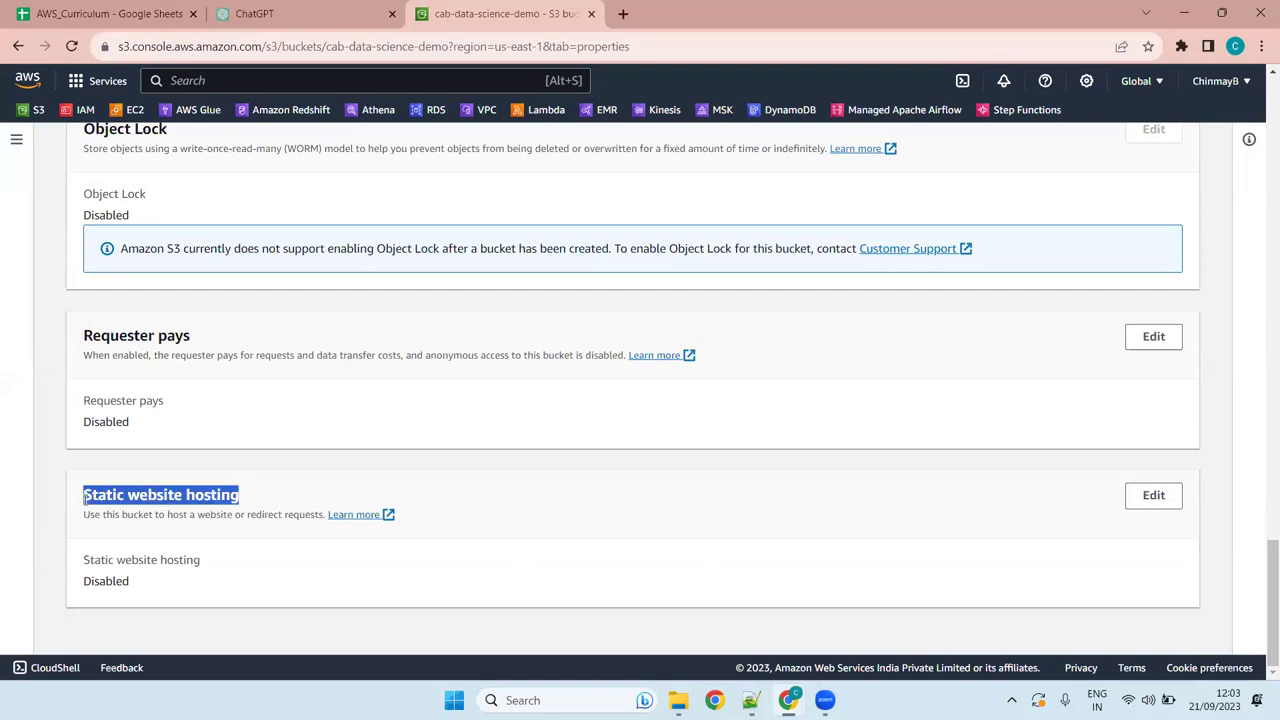
pyautogui.click(167, 490)
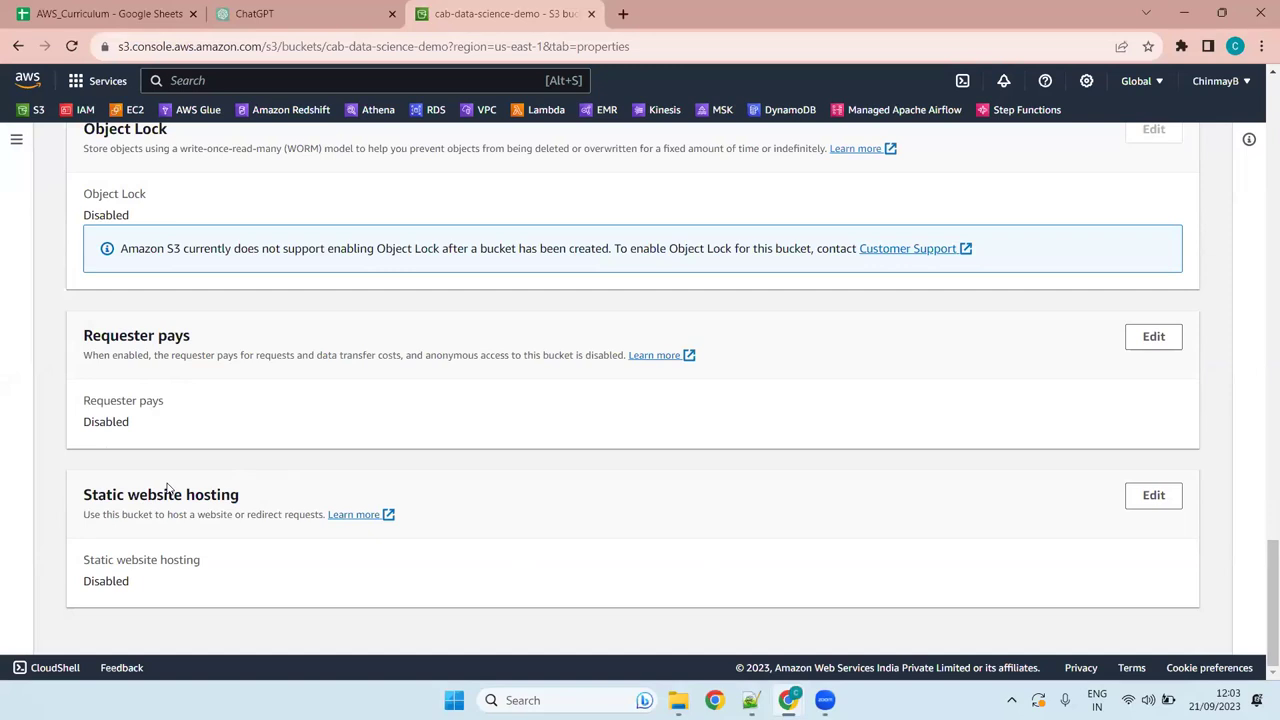
pyautogui.click(1154, 496)
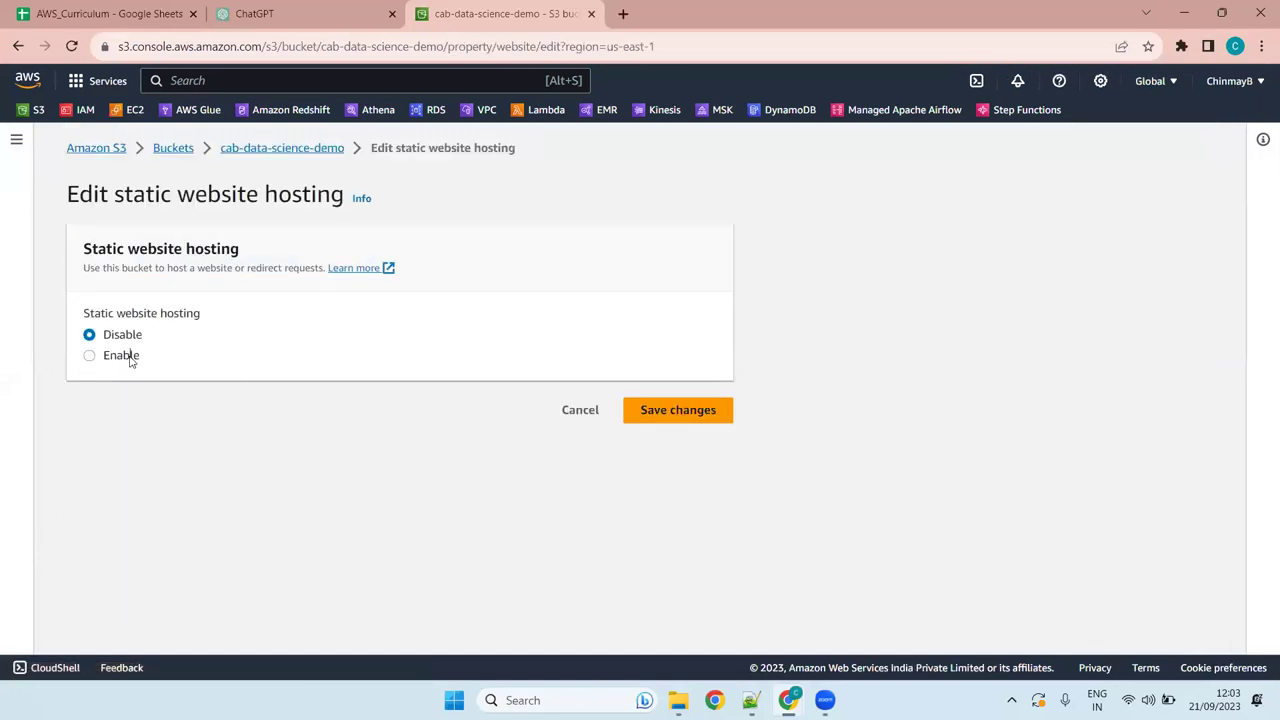
pyautogui.click(90, 356)
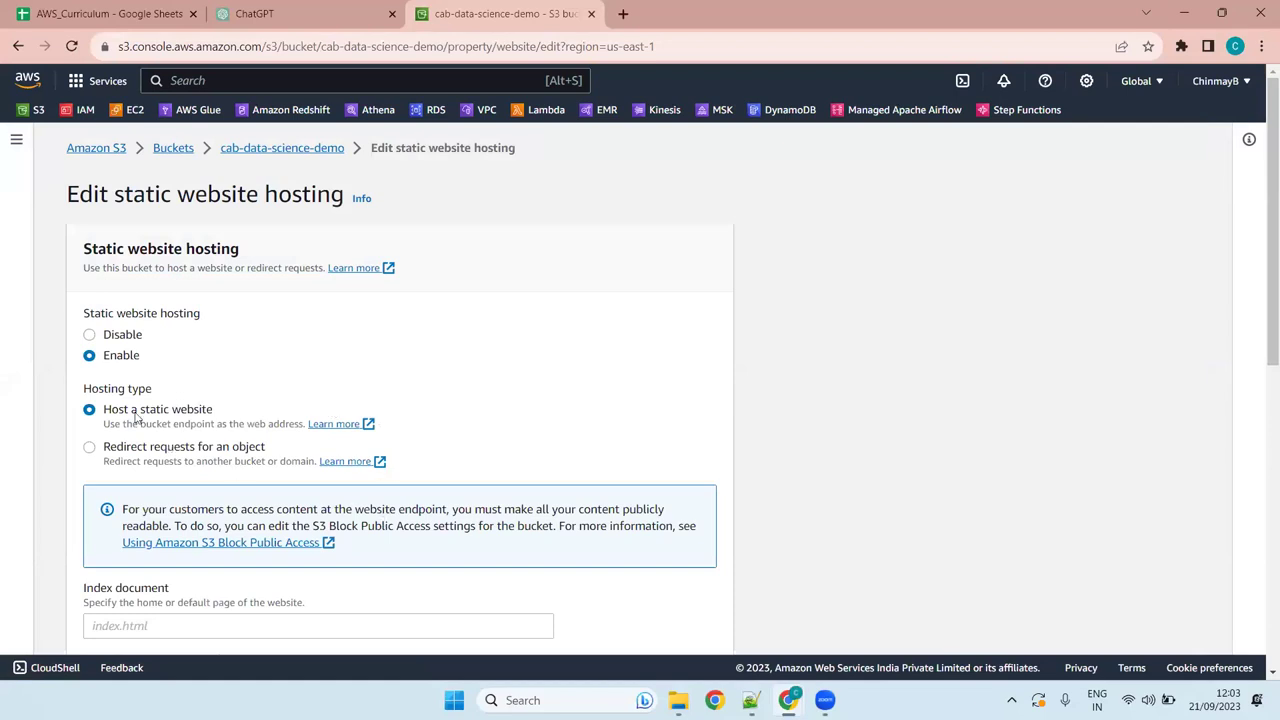
# - Leave the static website hosting edit without saving and examine the Static website hosting section of the bucket's properties
pyautogui.scroll(-7, 495, 471)
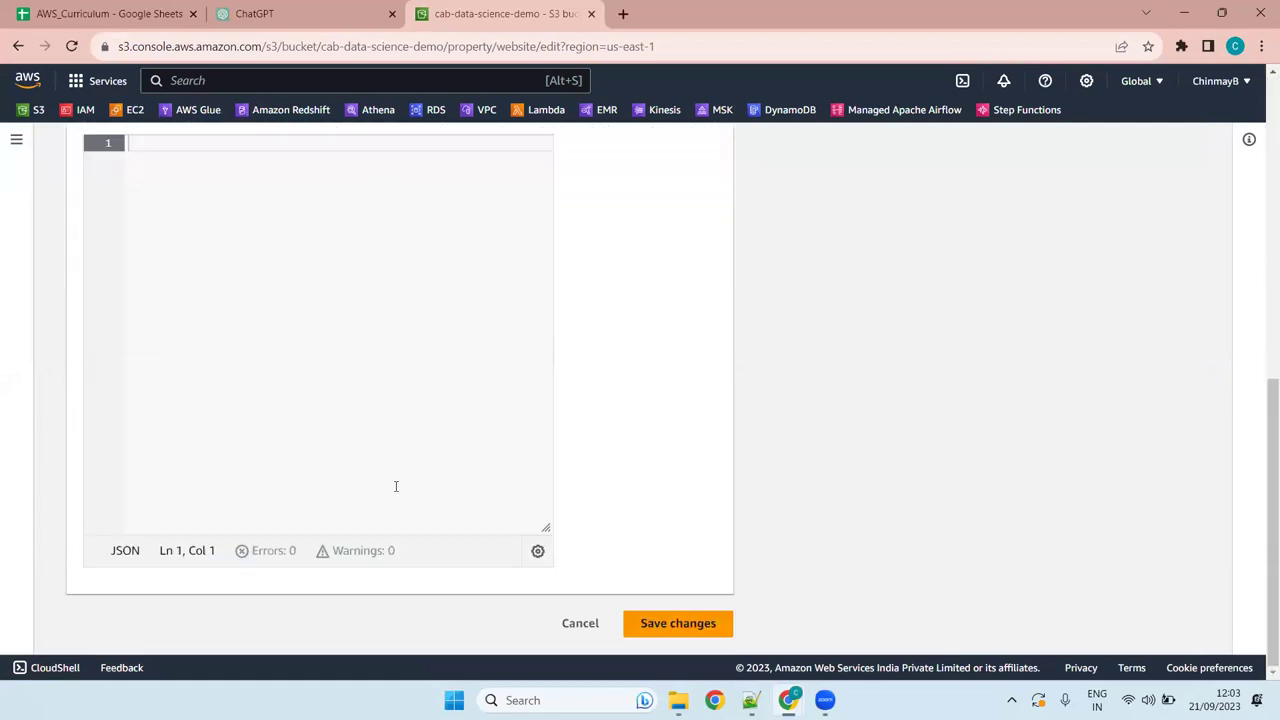
pyautogui.click(591, 623)
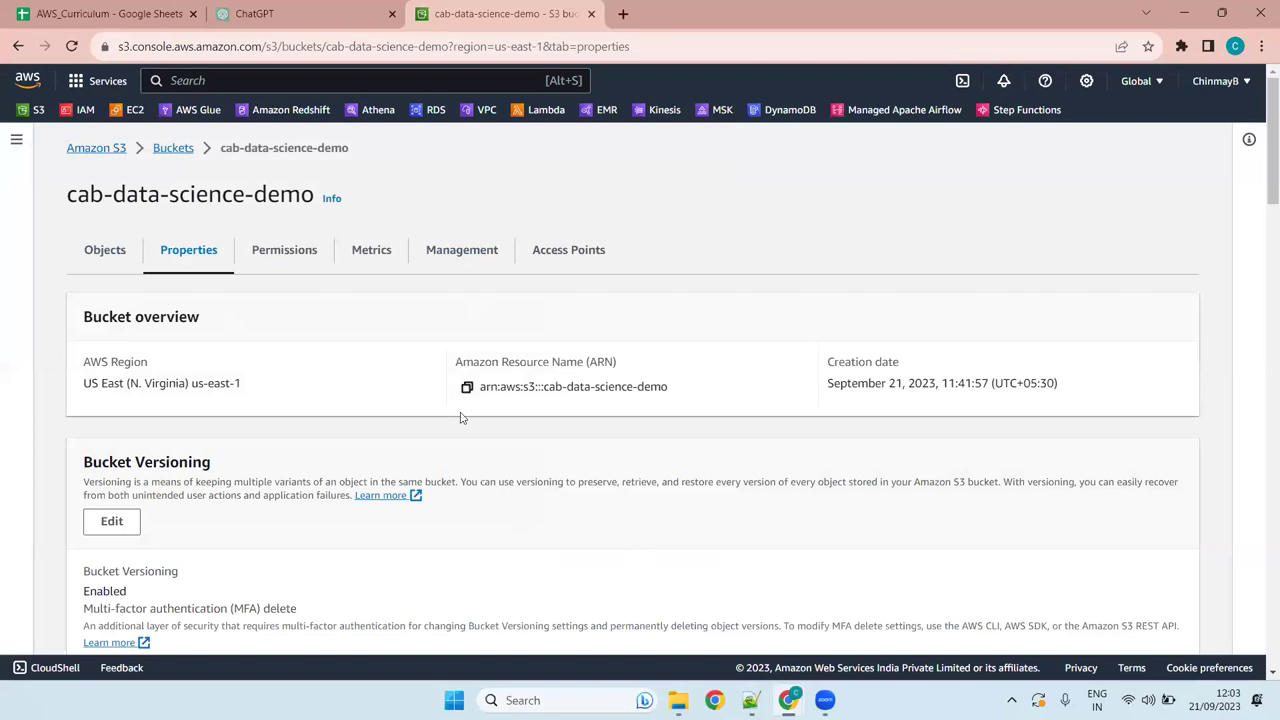
pyautogui.scroll(-20, 509, 403)
pyautogui.moveTo(240, 494); pyautogui.dragTo(81, 507)
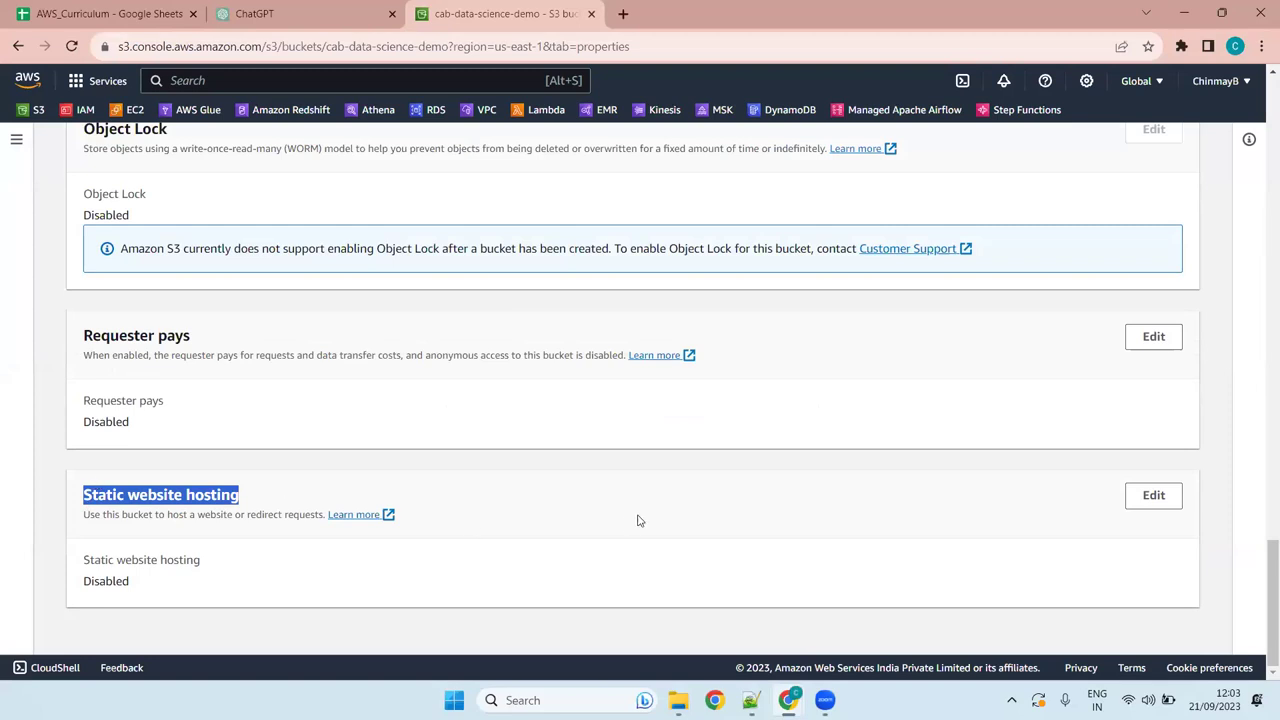
pyautogui.click(148, 495)
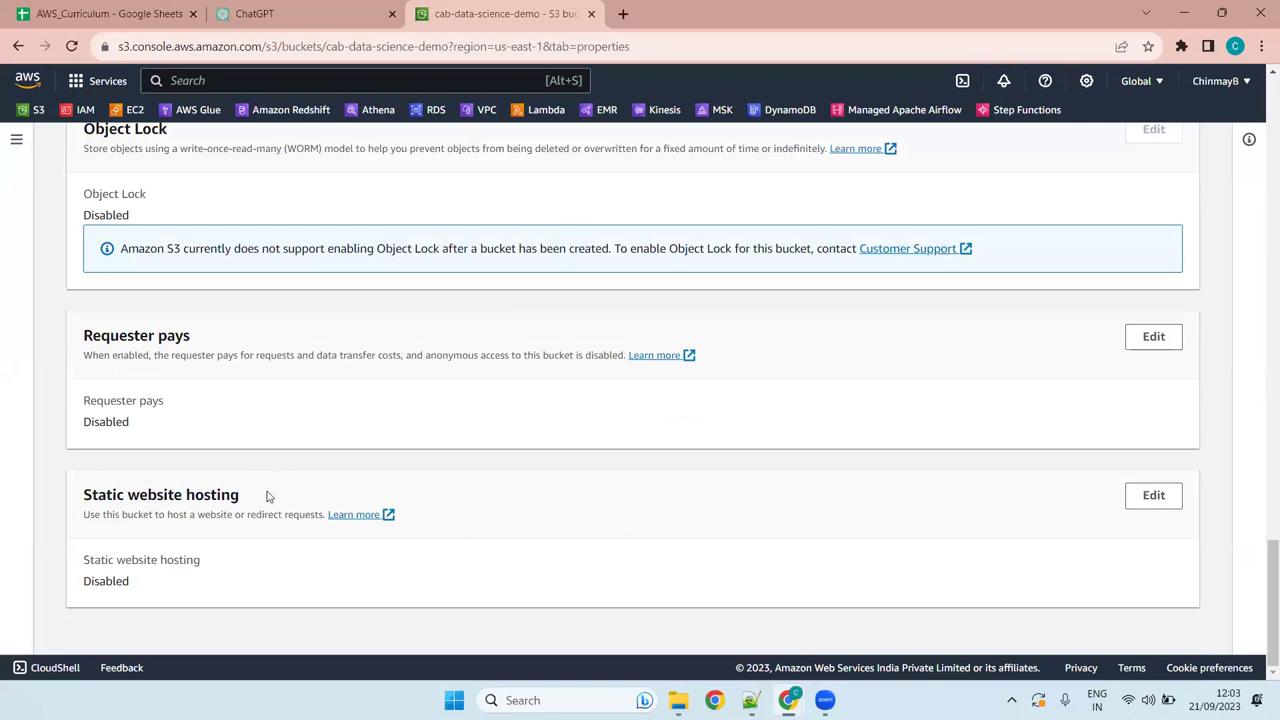
pyautogui.moveTo(263, 486); pyautogui.dragTo(51, 480)
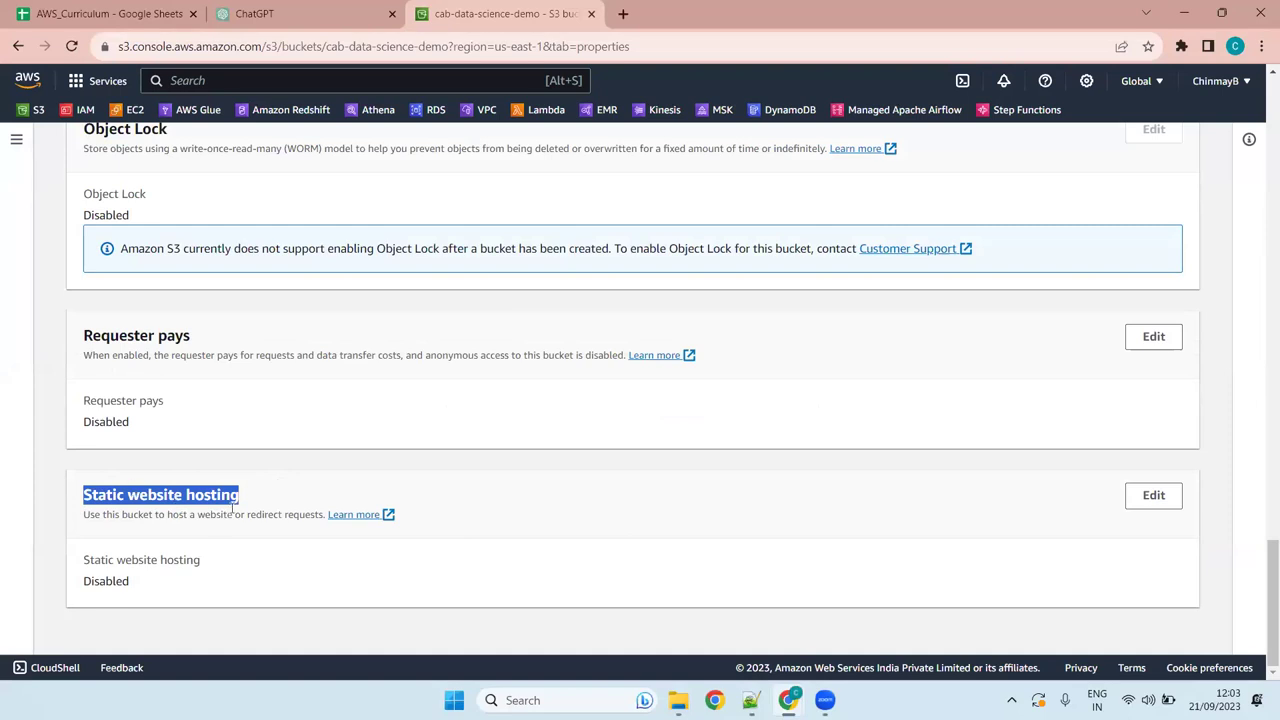
# - Review the cab-data-science-demo bucket's property sections, from Bucket Versioning through encryption, logging and event notifications to Static website hosting
pyautogui.press('Home')
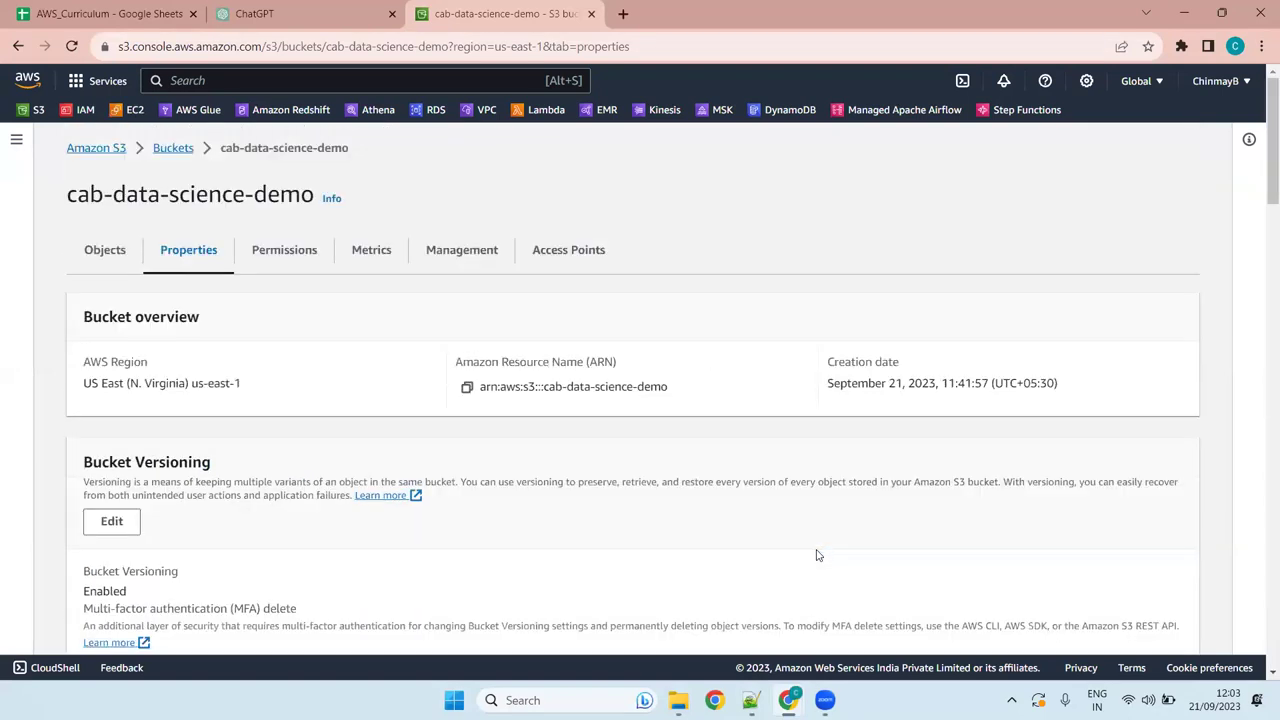
pyautogui.scroll(-10, 816, 558)
pyautogui.press('Home')
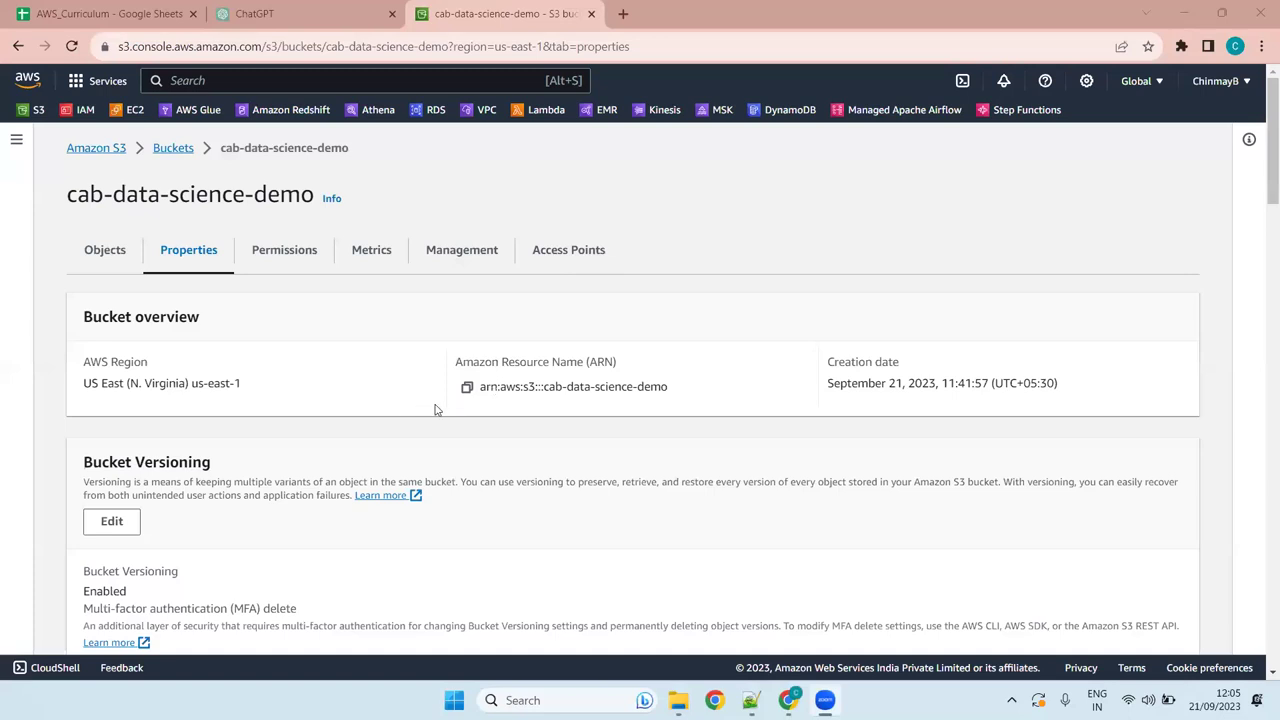
pyautogui.scroll(-9, 440, 407)
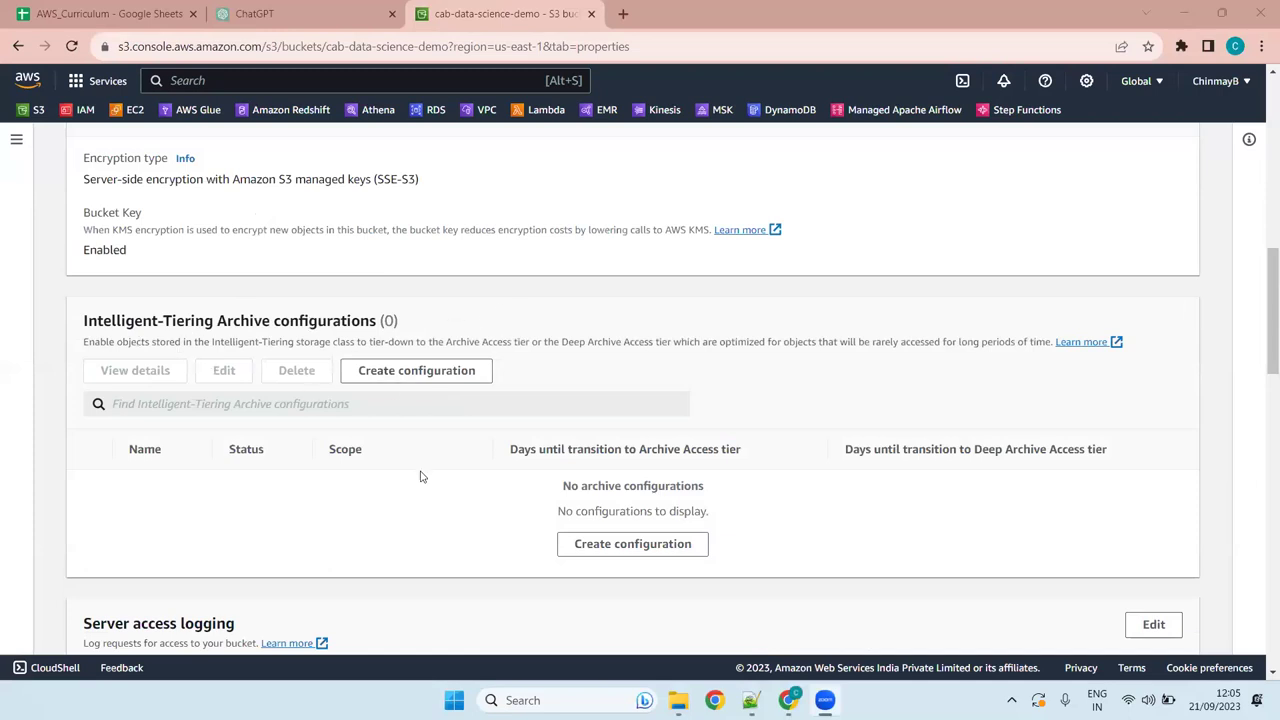
pyautogui.scroll(-4, 430, 477)
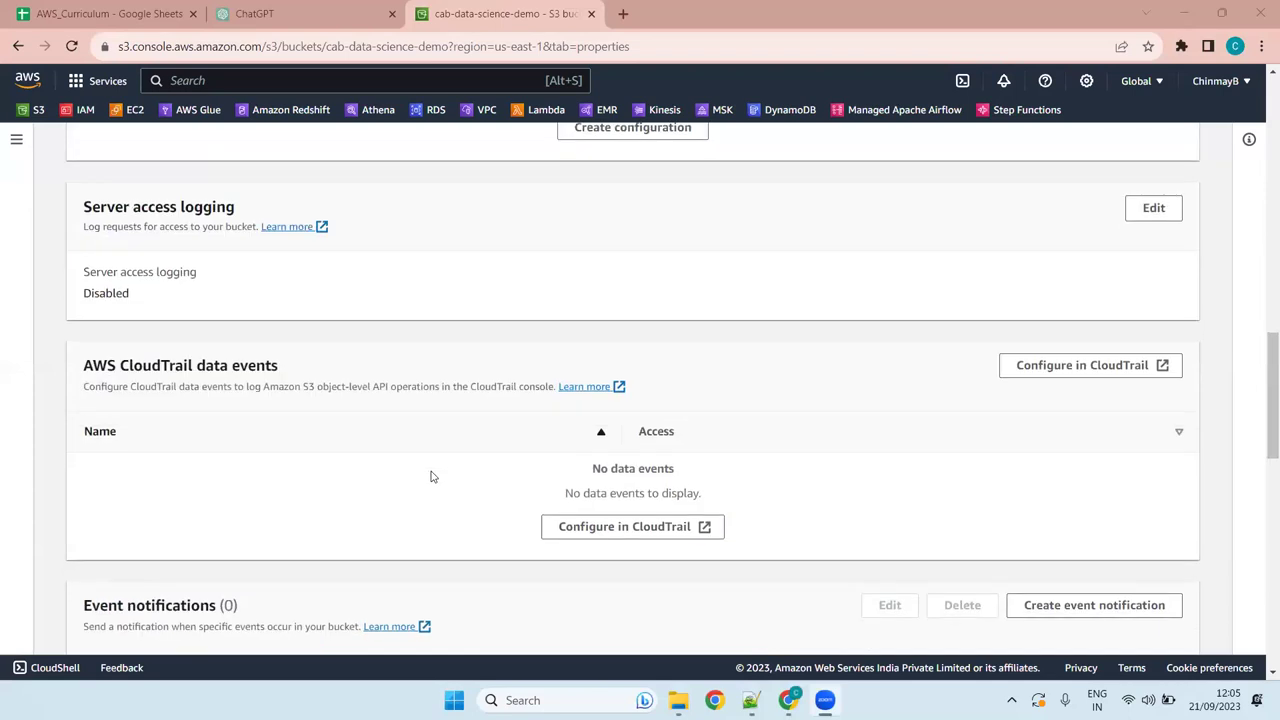
pyautogui.scroll(-10, 464, 445)
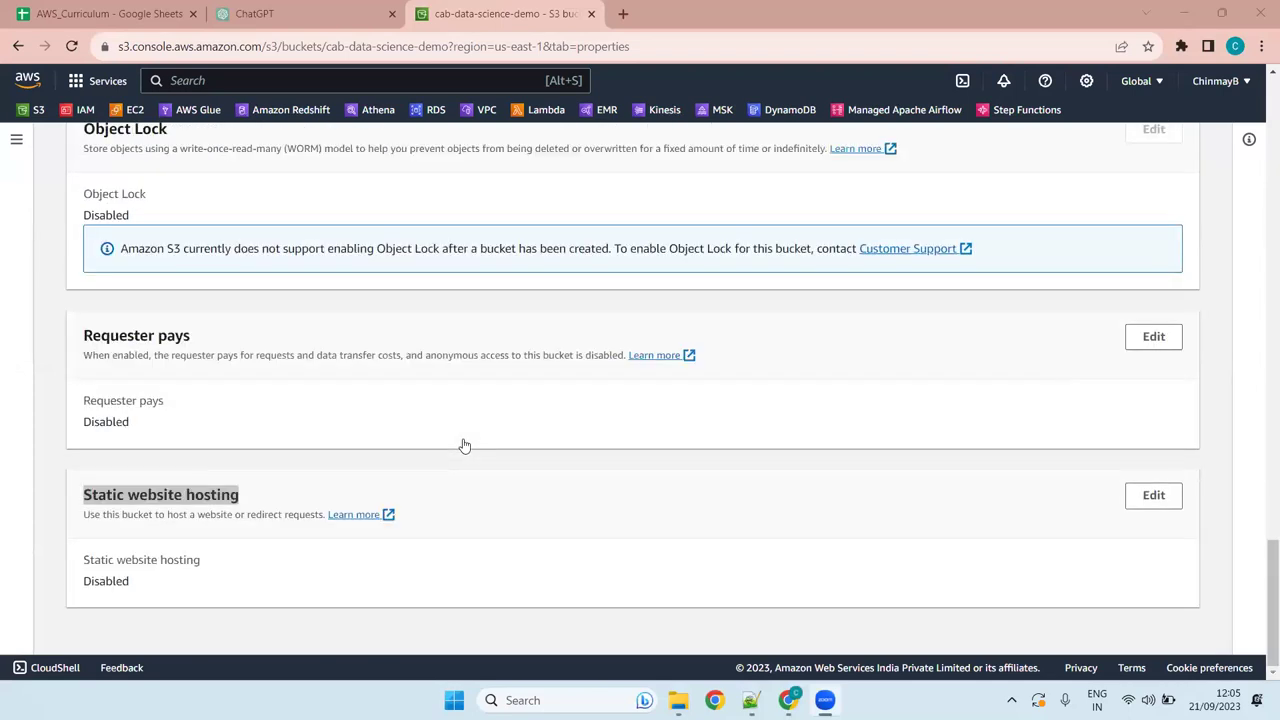
pyautogui.click(242, 495)
pyautogui.scroll(10, 486, 369)
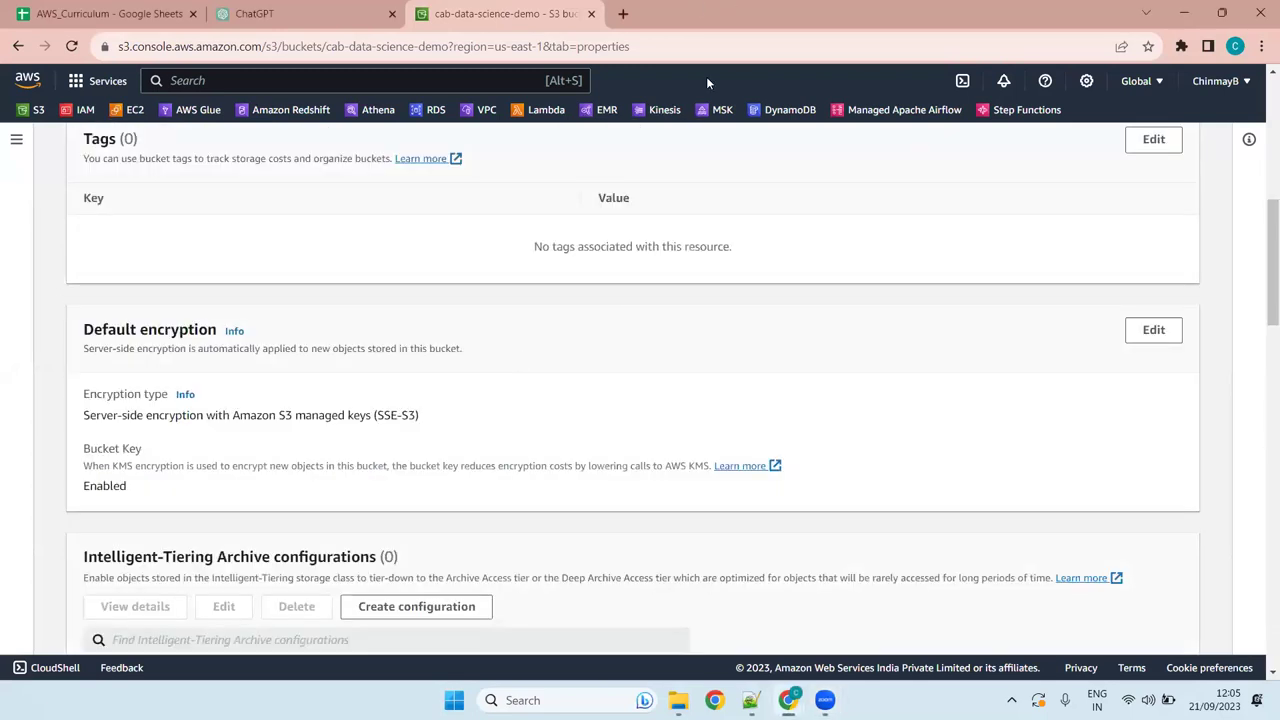
pyautogui.scroll(5, 388, 430)
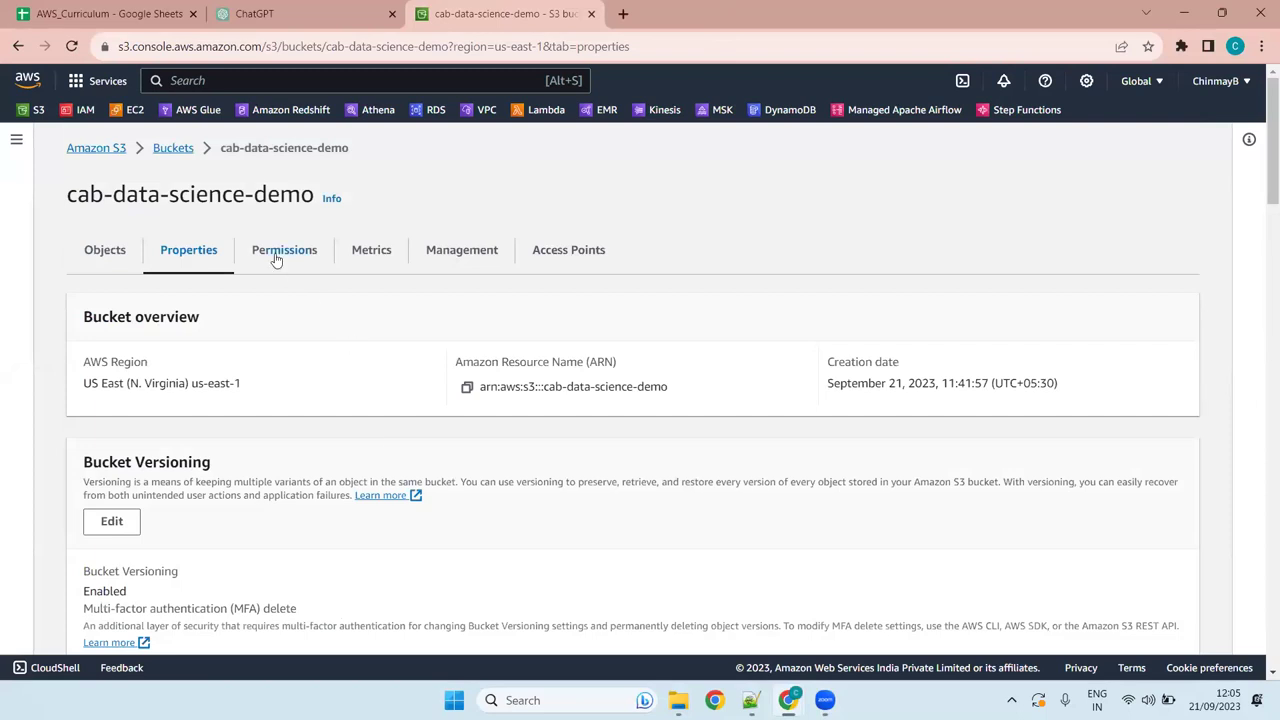
# - Open the bucket's permissions and look through them, including the access control list
pyautogui.moveTo(750, 700)
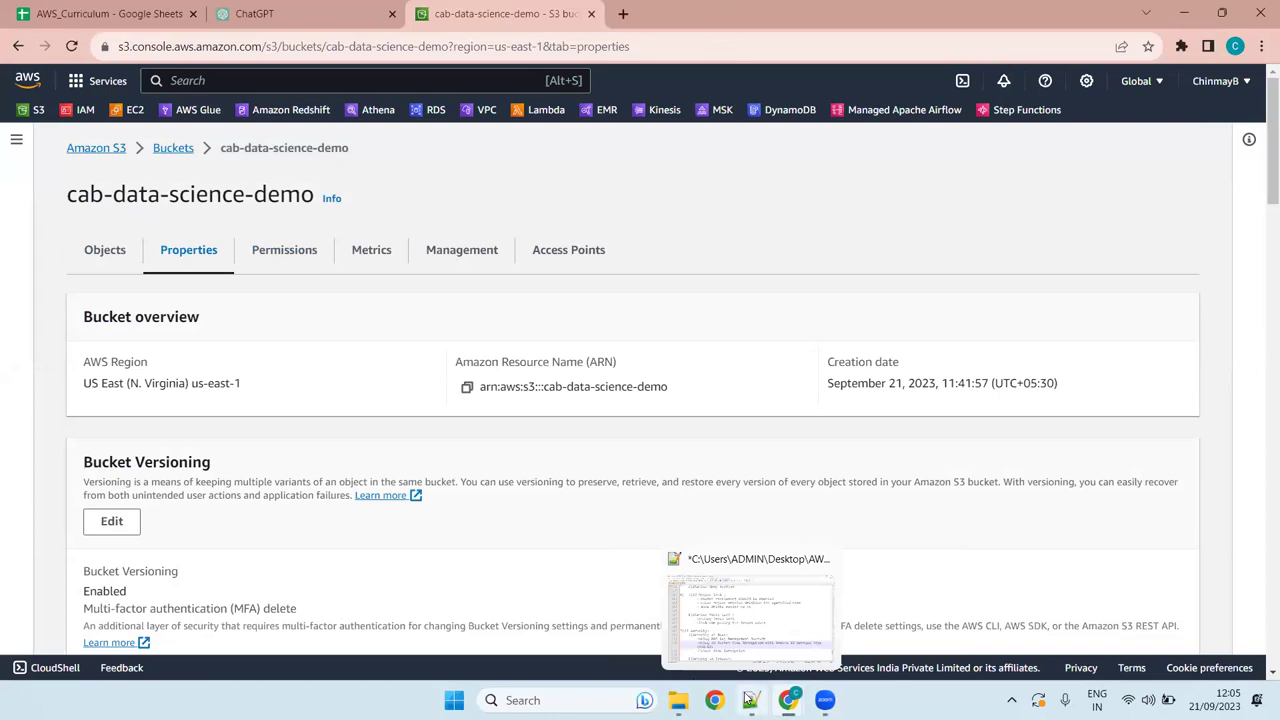
pyautogui.click(284, 254)
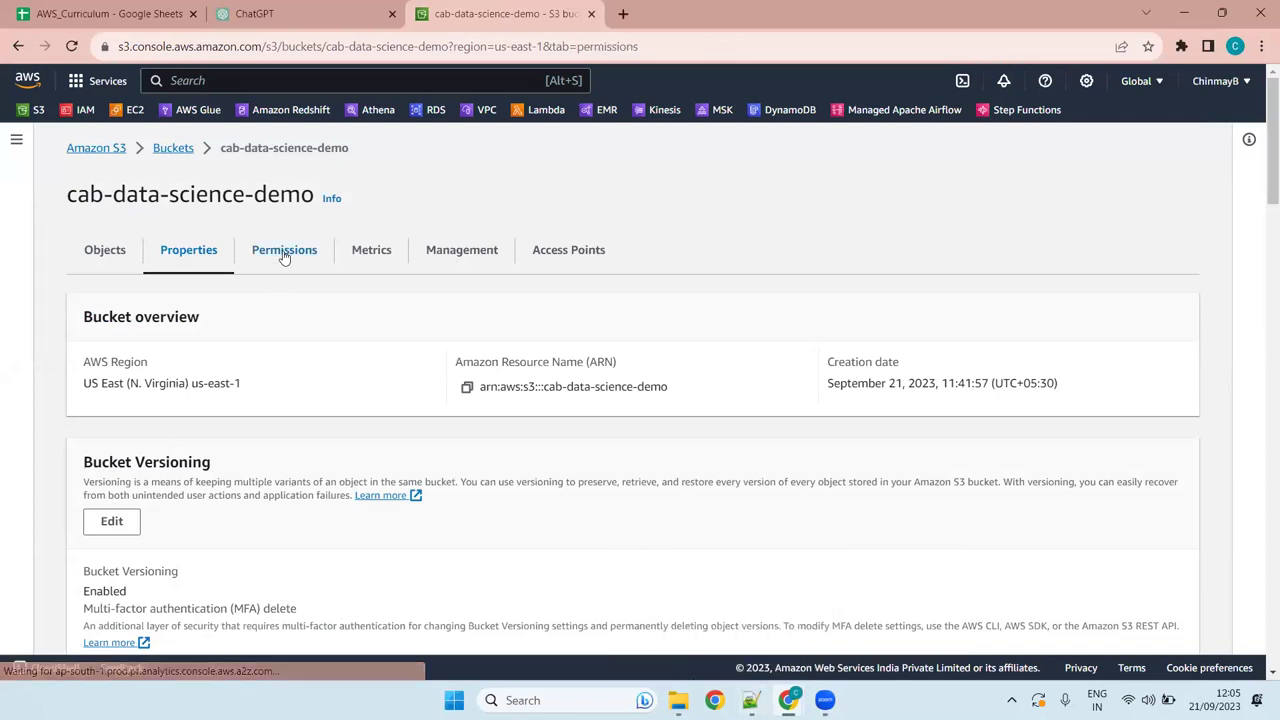
pyautogui.scroll(-10, 476, 453)
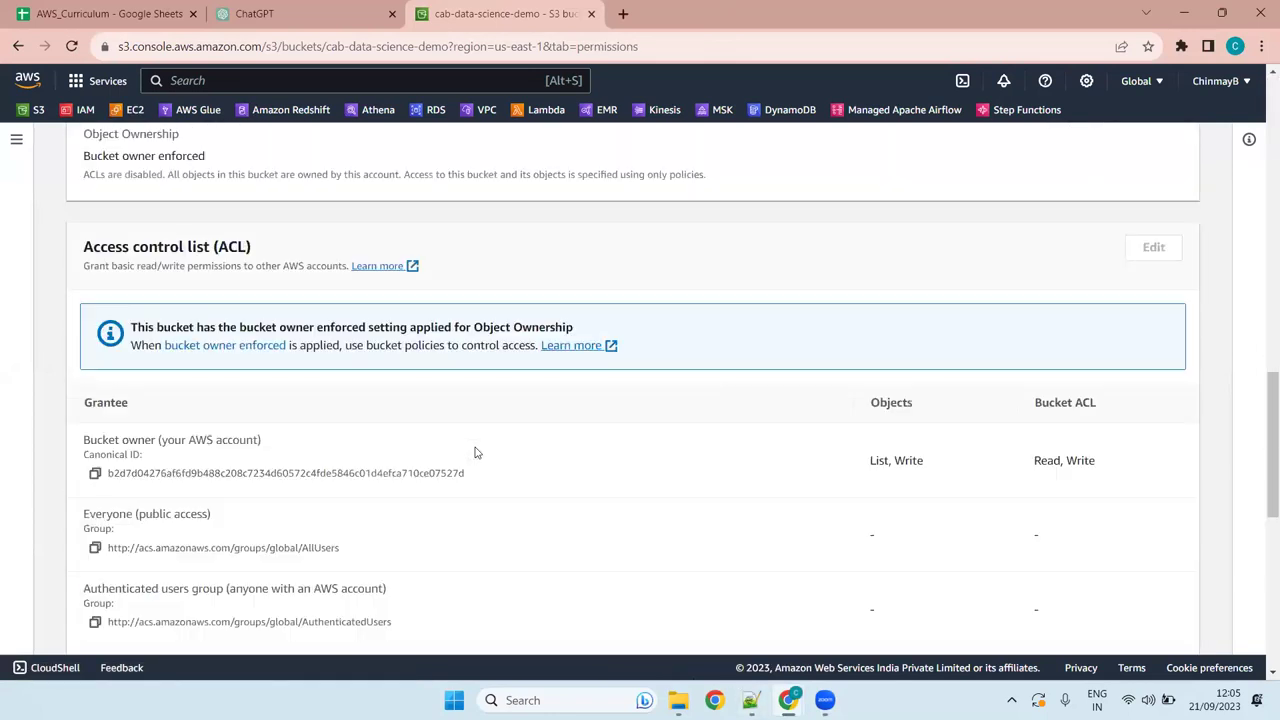
pyautogui.scroll(-5, 476, 453)
pyautogui.scroll(15, 474, 448)
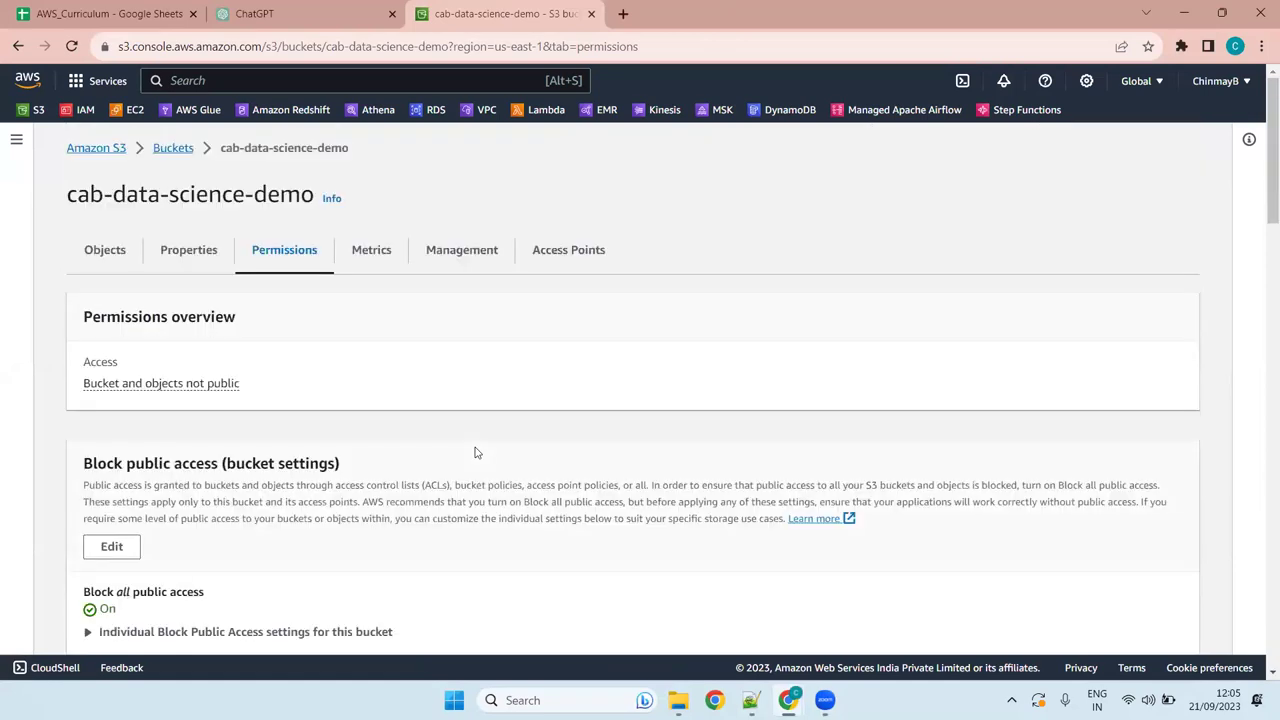
# - Switch to Notepad++ and review the S3 notes on access logs and storage classes in Syallabus_Coverage.txt
pyautogui.click(752, 700)
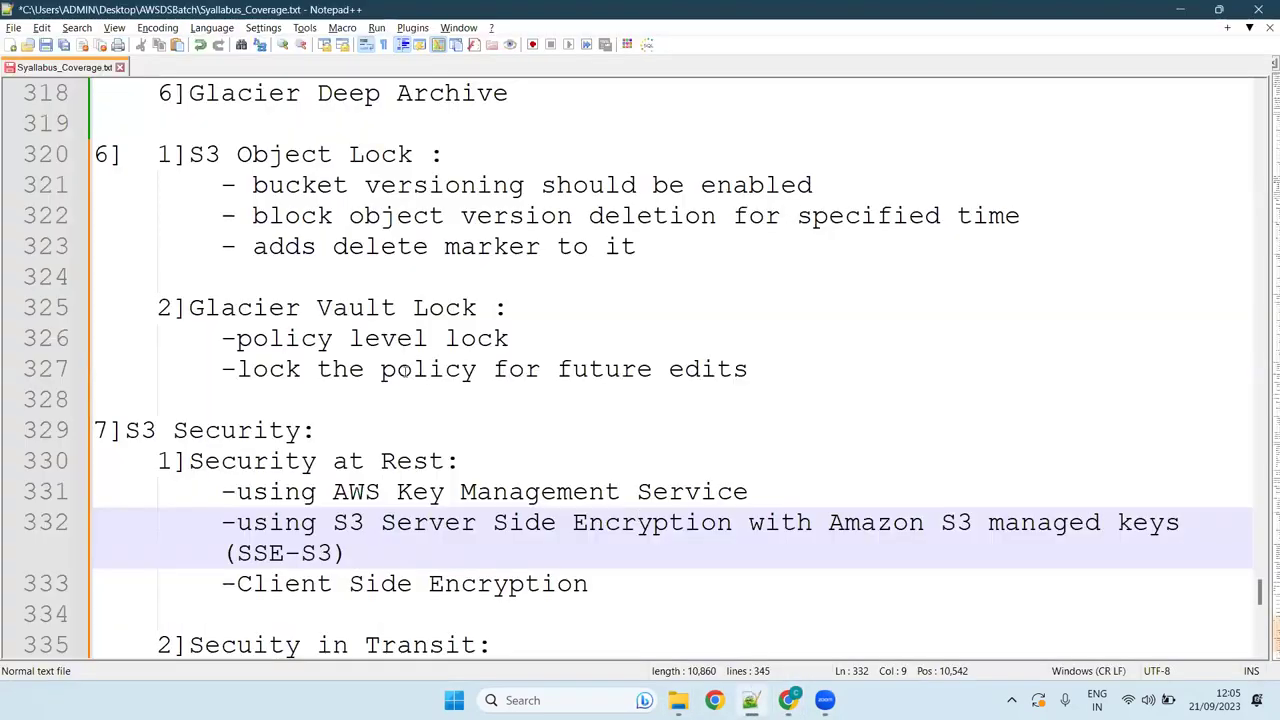
pyautogui.scroll(9, 289, 320)
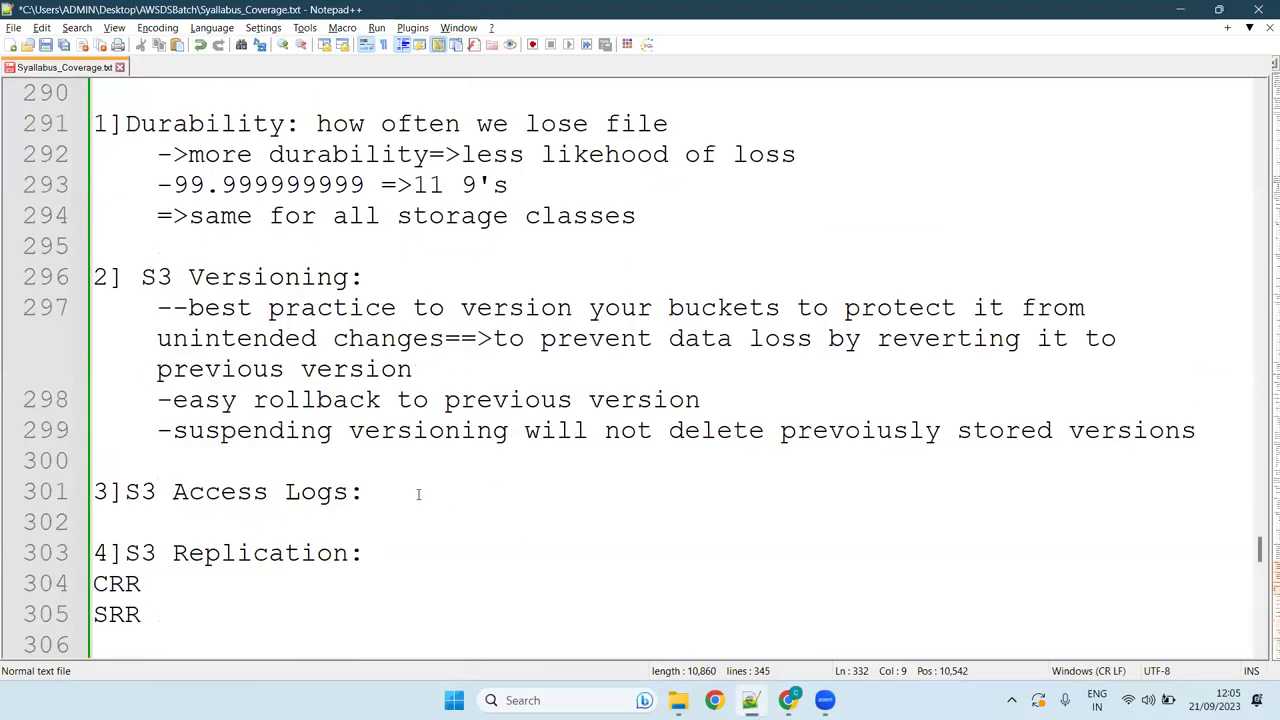
pyautogui.click(403, 491)
pyautogui.scroll(-5, 447, 517)
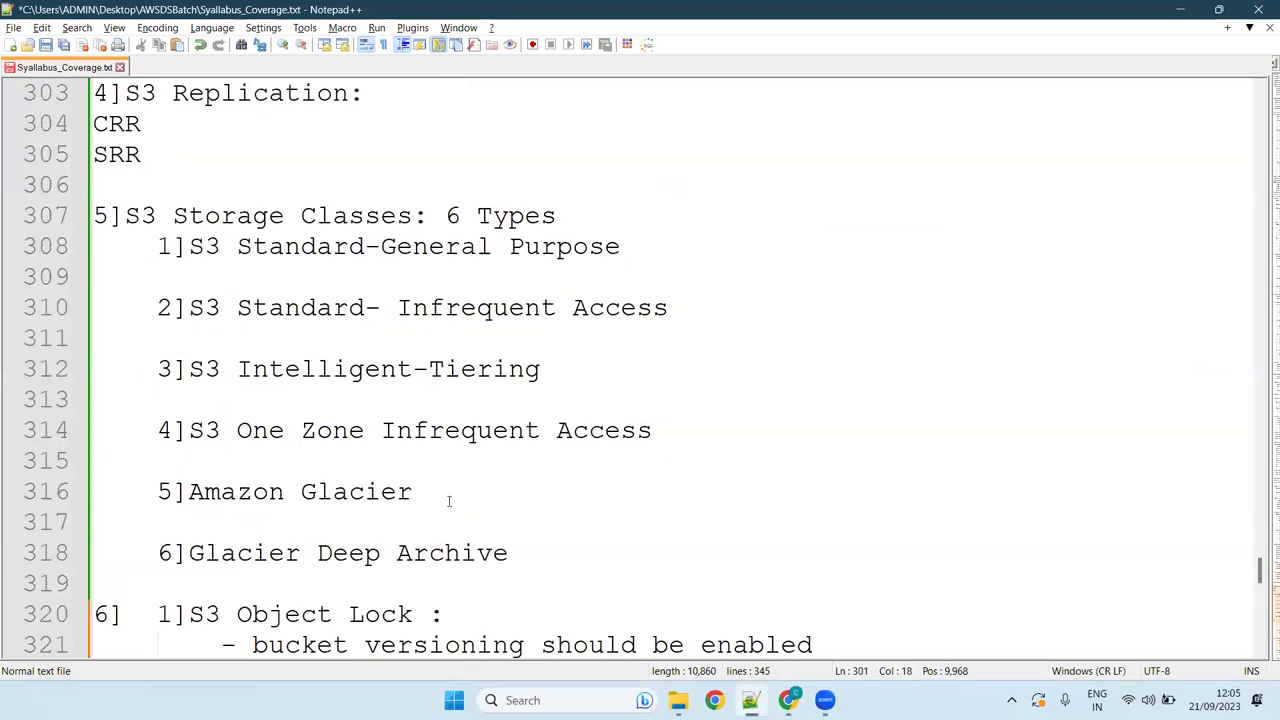
pyautogui.click(204, 256)
pyautogui.click(193, 277)
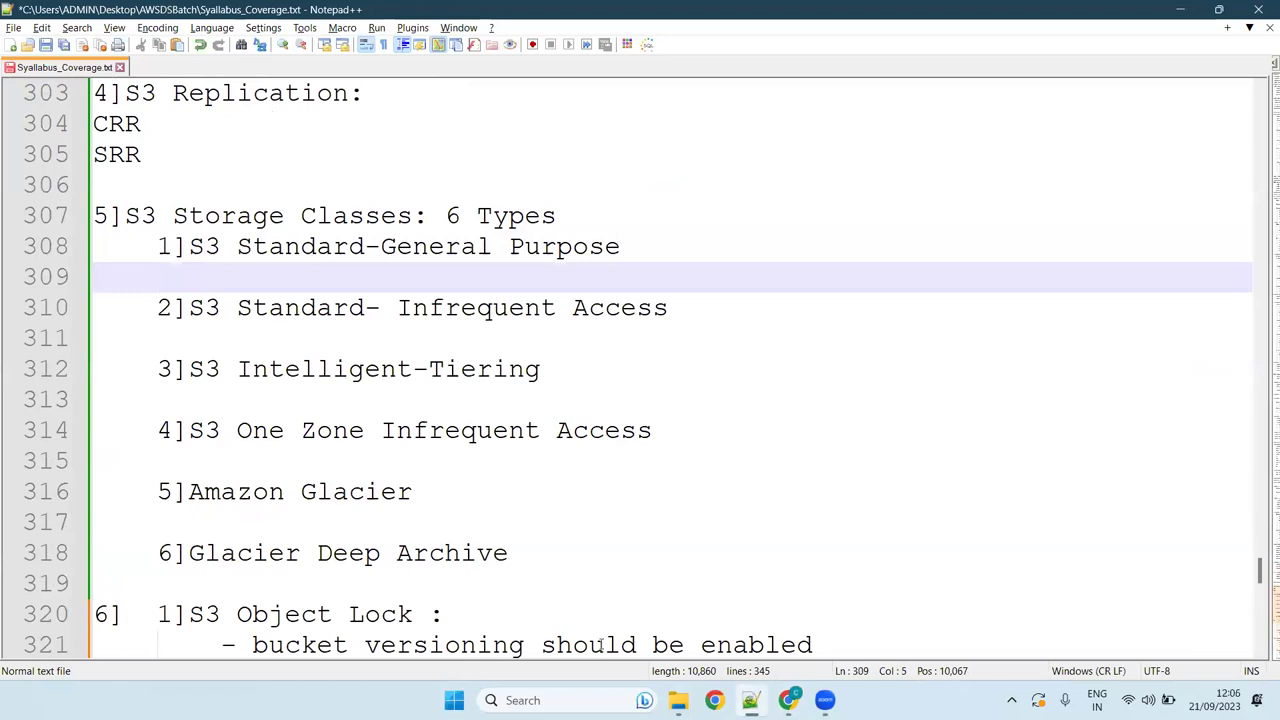
# - Switch back to Chrome and examine the bucket's Block public access and Bucket policy sections
pyautogui.click(788, 700)
pyautogui.click(745, 659)
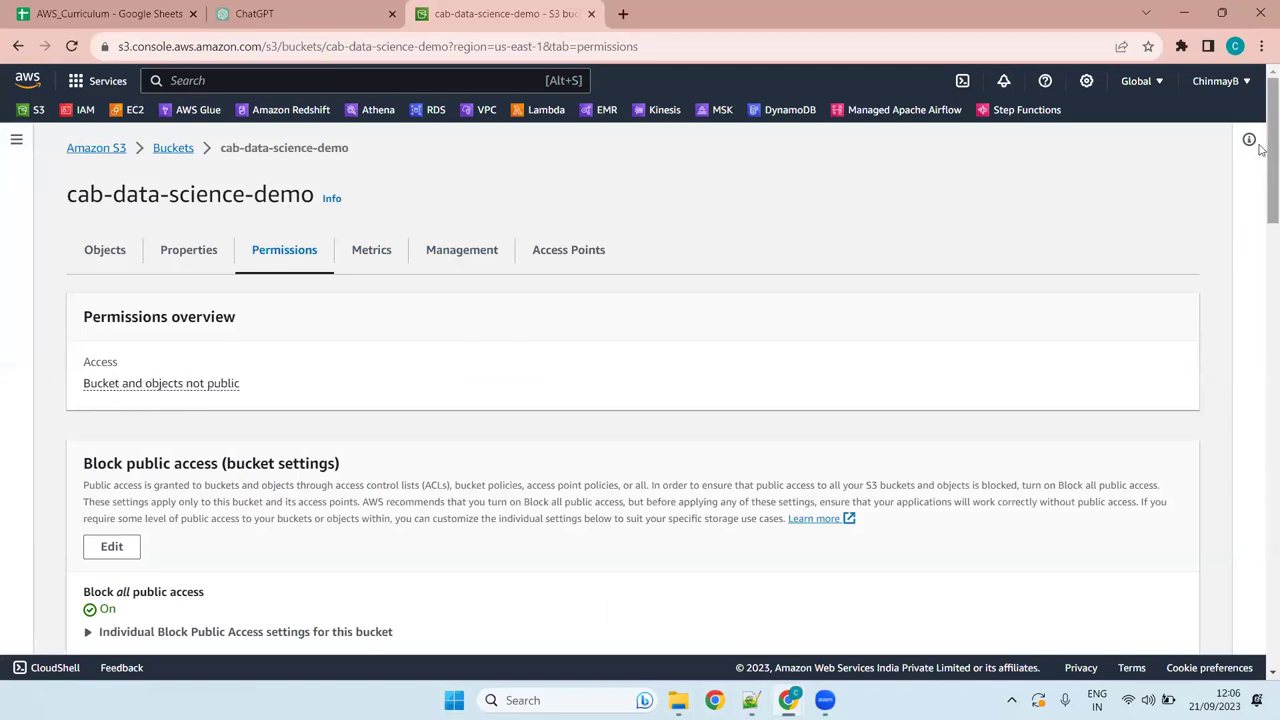
pyautogui.scroll(-1, 1260, 149)
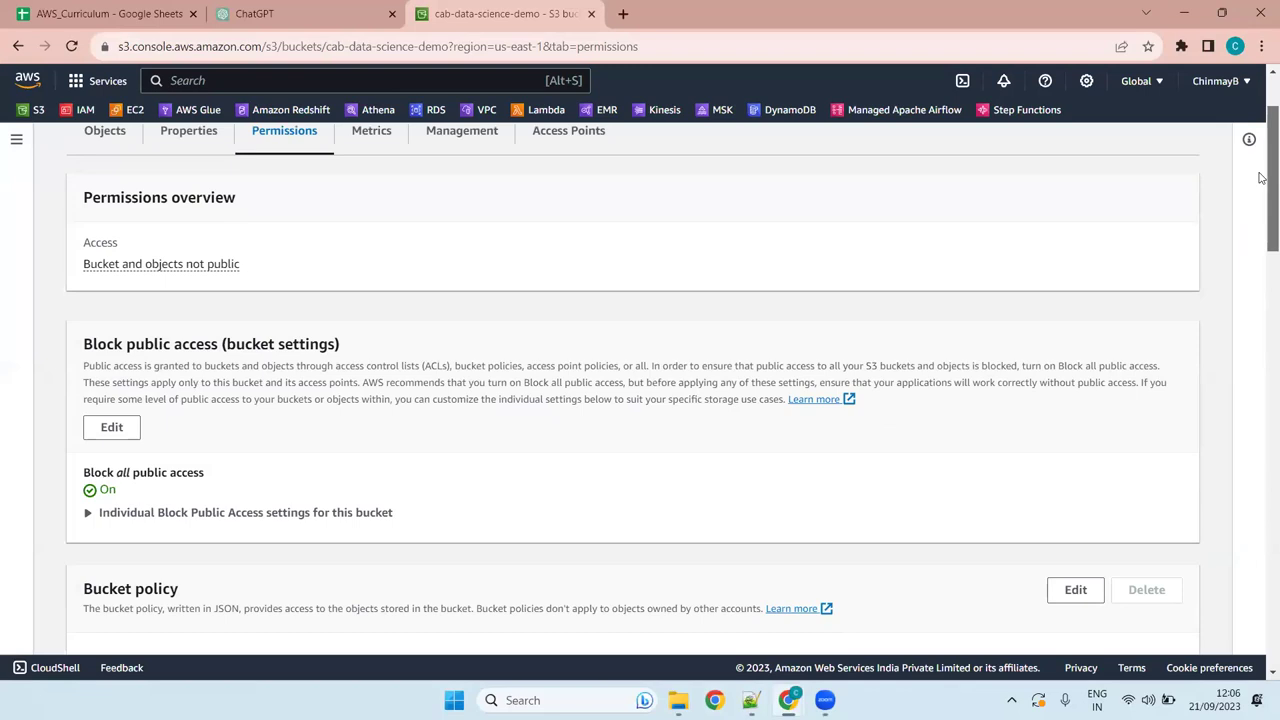
pyautogui.scroll(-1, 1262, 180)
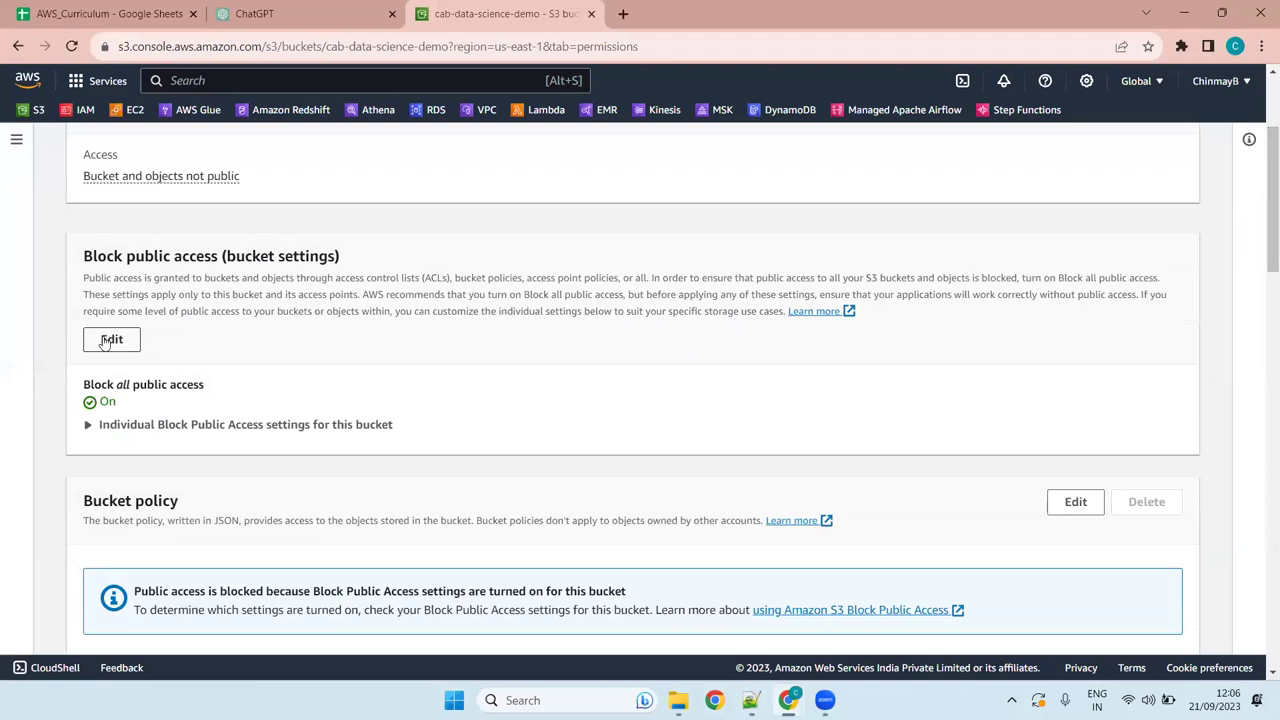
pyautogui.moveTo(1262, 205); pyautogui.dragTo(1262, 286)
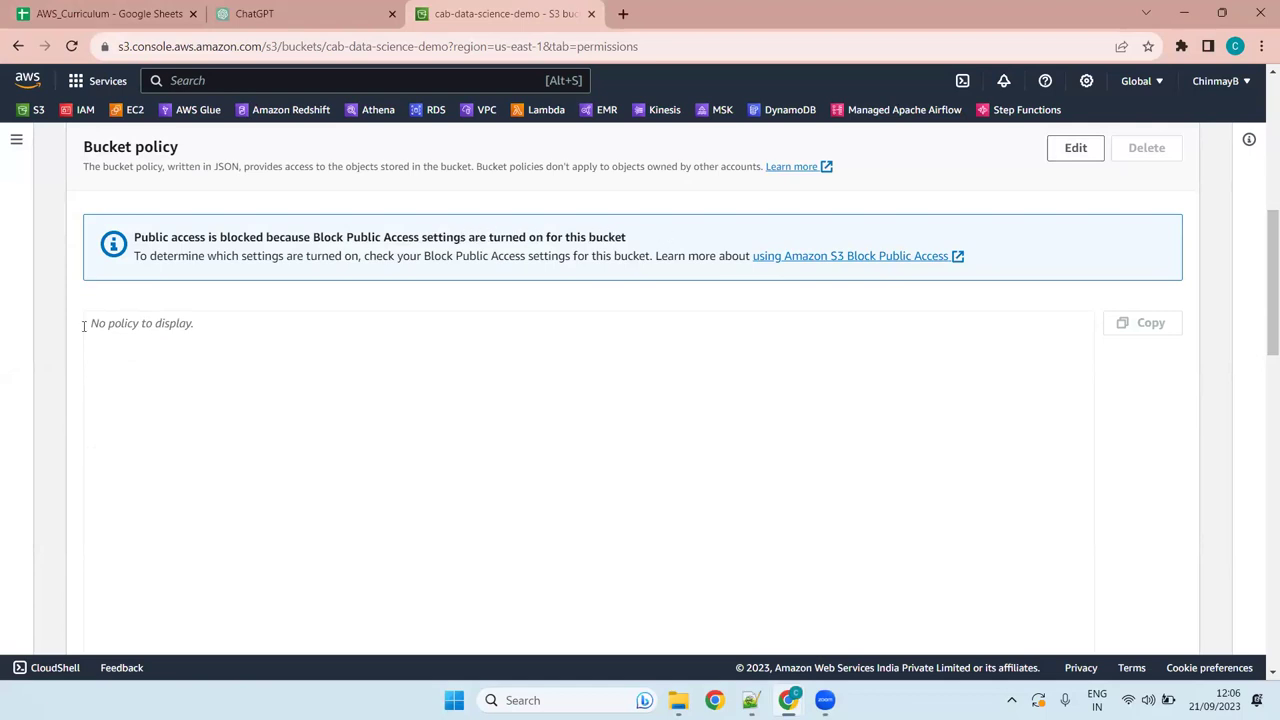
# - View the bucket policy editor, then return to the bucket's permissions without changing the policy
pyautogui.click(1080, 155)
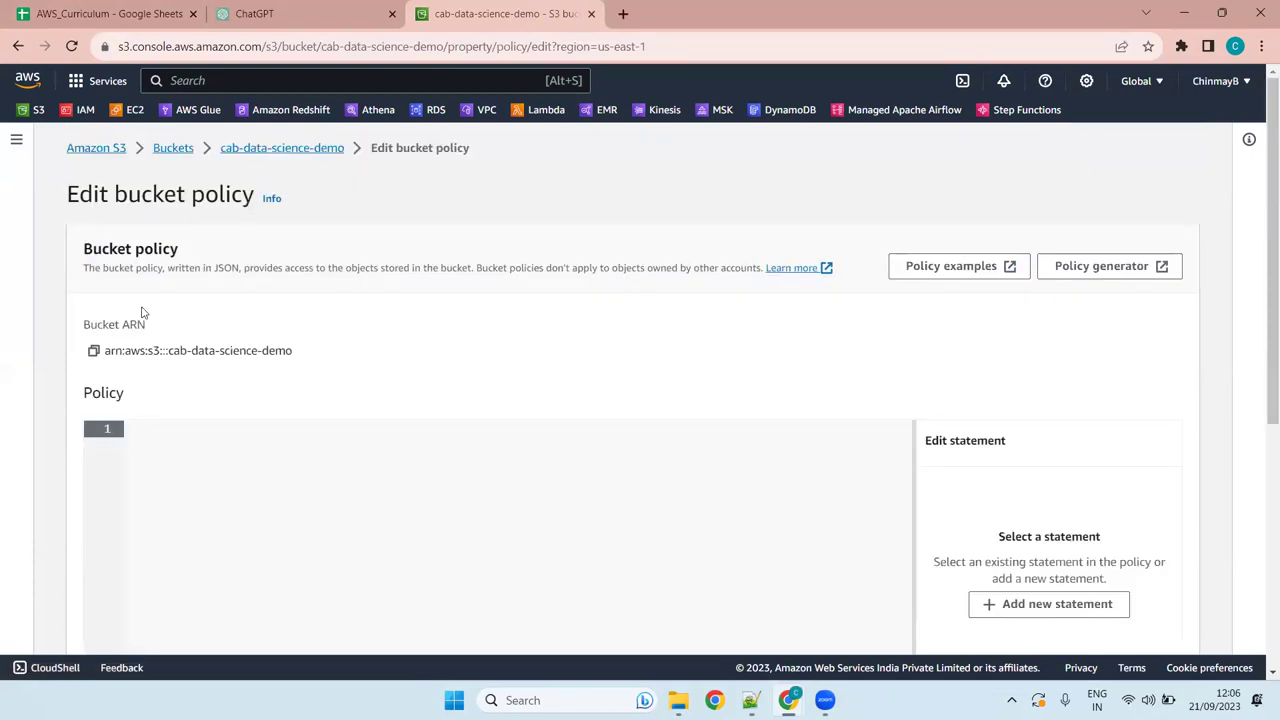
pyautogui.click(286, 148)
pyautogui.click(285, 252)
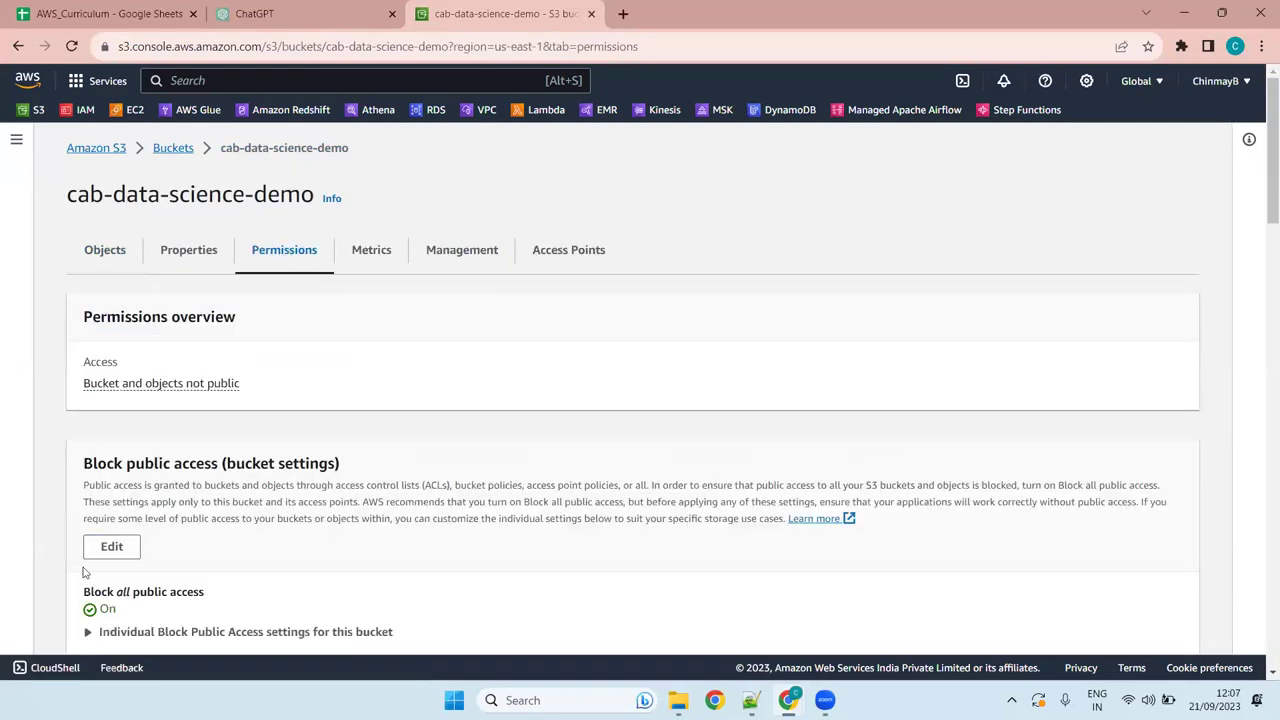
# - In the Block public access settings, try turning off Block all public access and toggling the block for new public bucket or access point policies
pyautogui.click(113, 547)
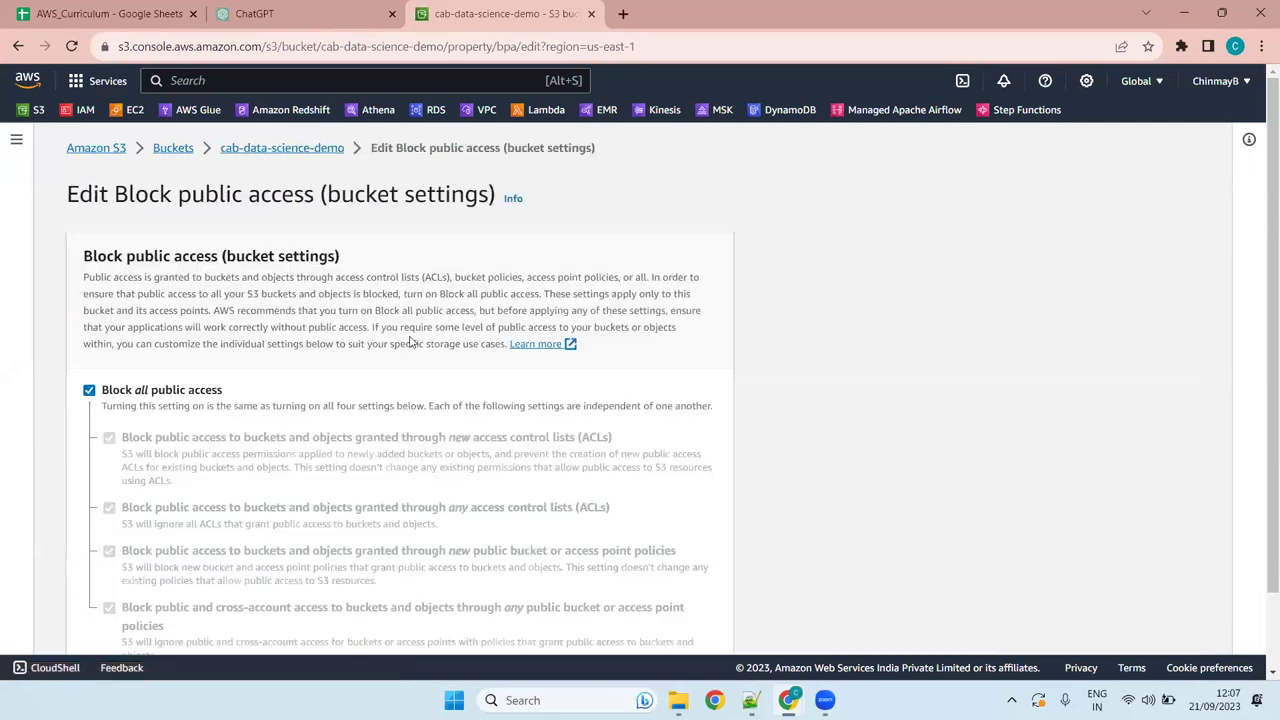
pyautogui.click(90, 392)
pyautogui.scroll(-1, 362, 330)
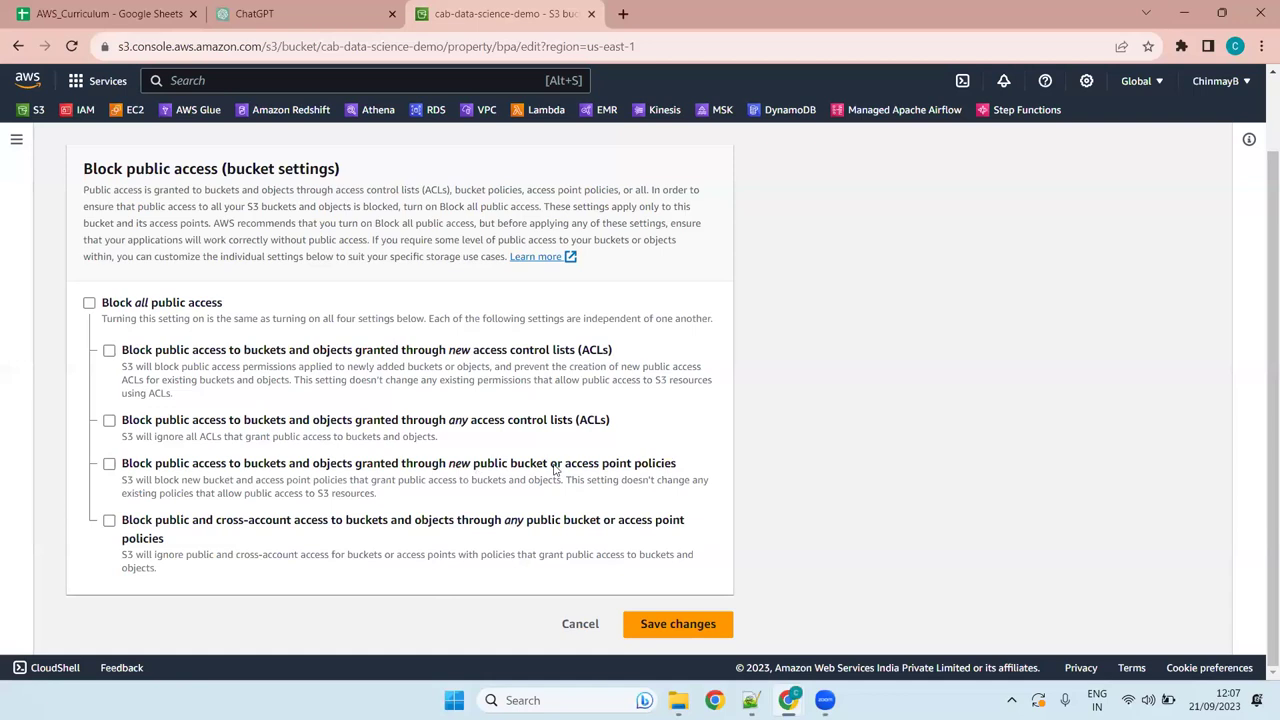
pyautogui.click(111, 466)
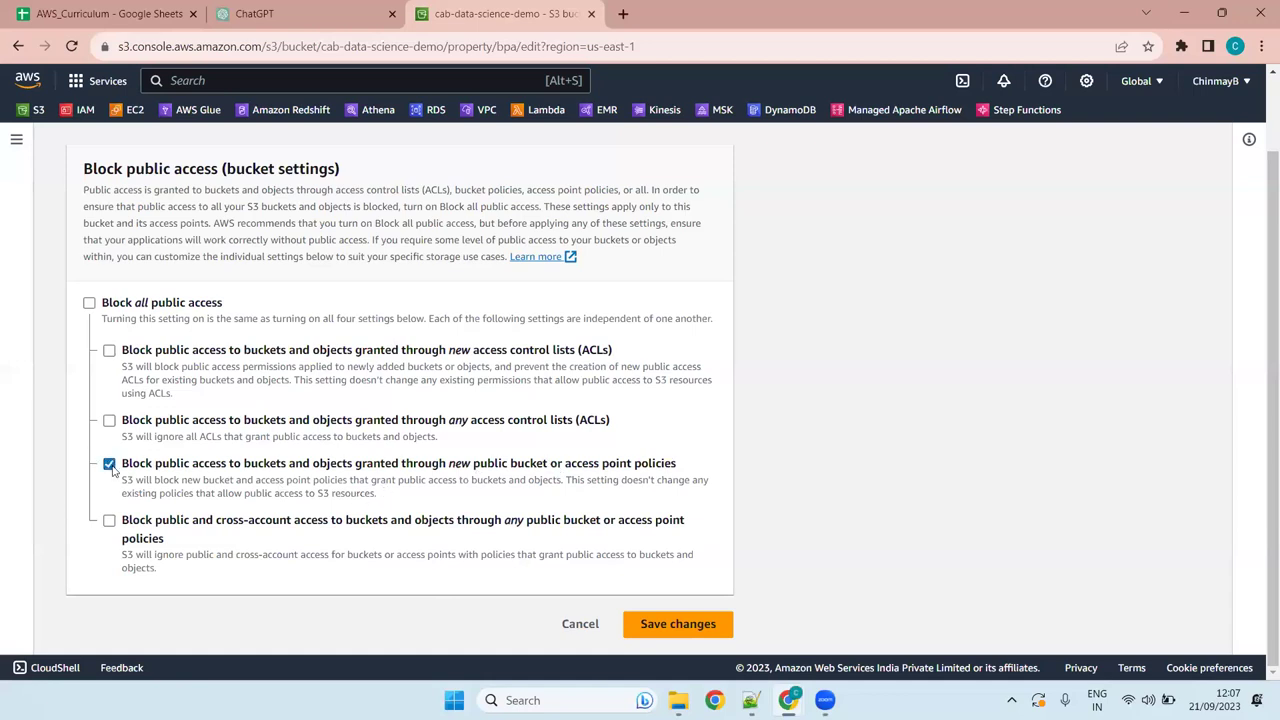
pyautogui.click(89, 303)
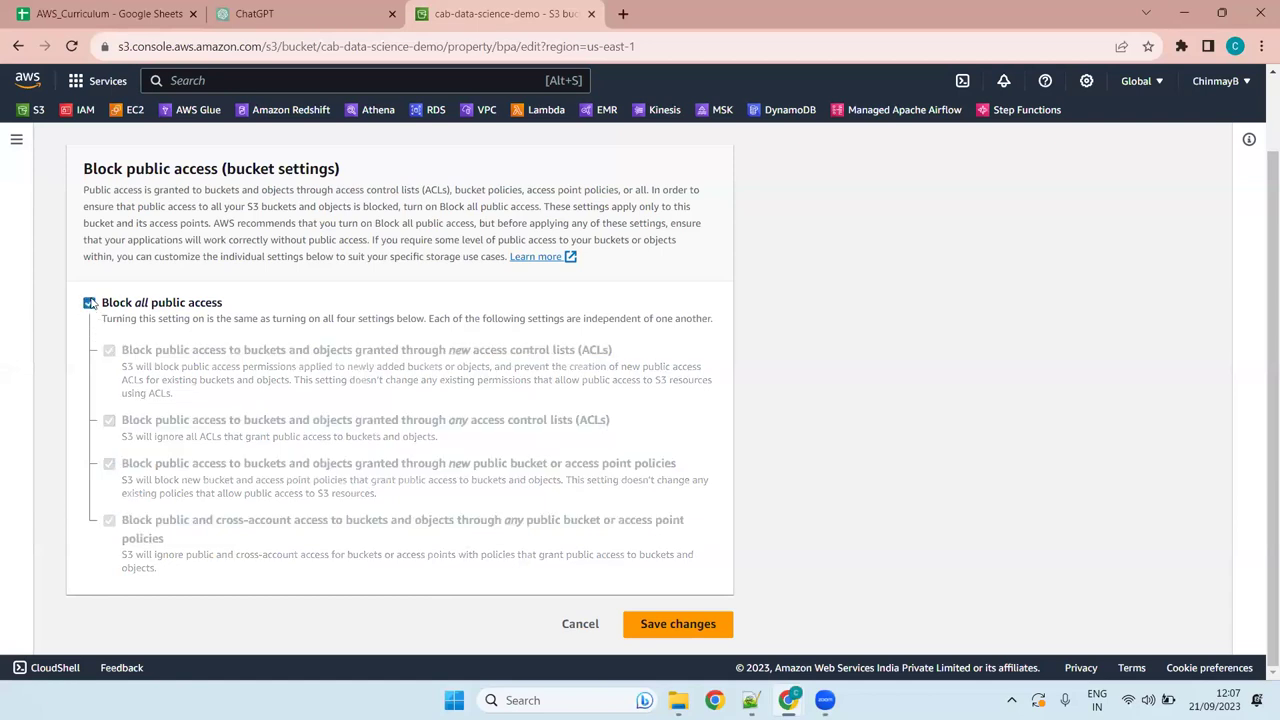
pyautogui.click(89, 303)
pyautogui.click(109, 463)
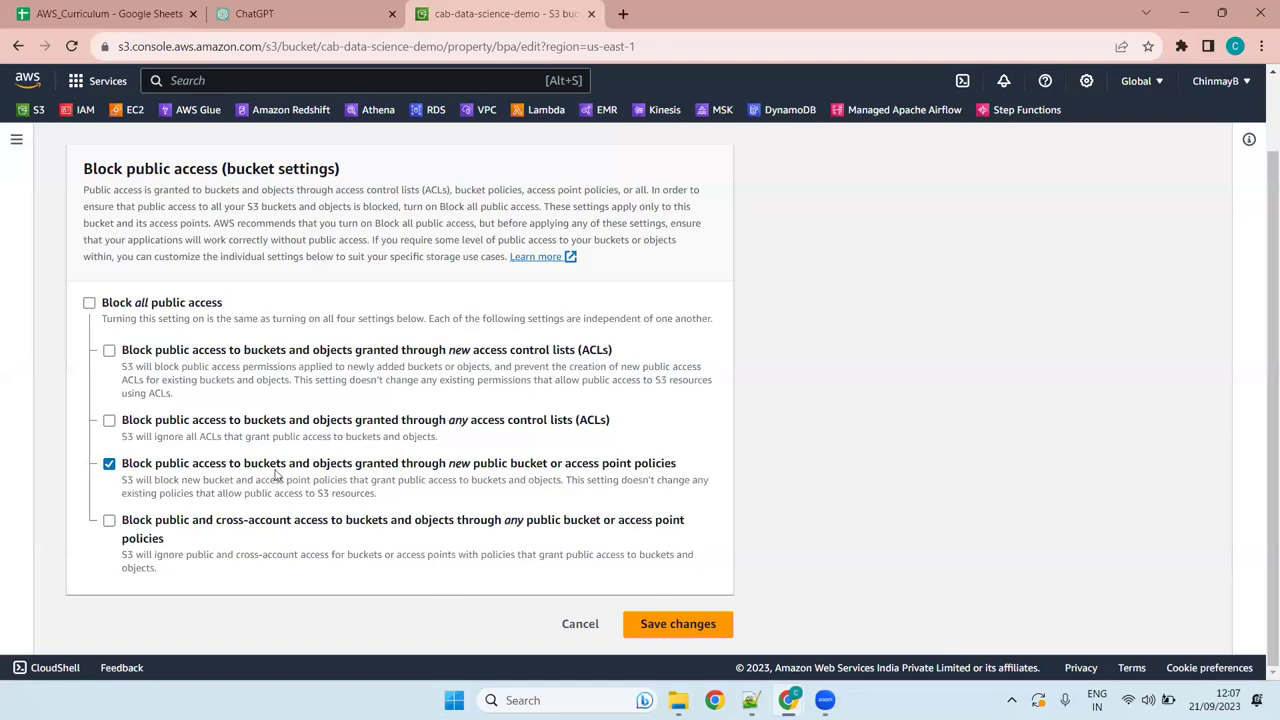
pyautogui.click(134, 469)
# - Try the new and any ACL blocking options, turn Block all public access back on, and leave the settings without saving
pyautogui.moveTo(622, 352); pyautogui.dragTo(449, 352)
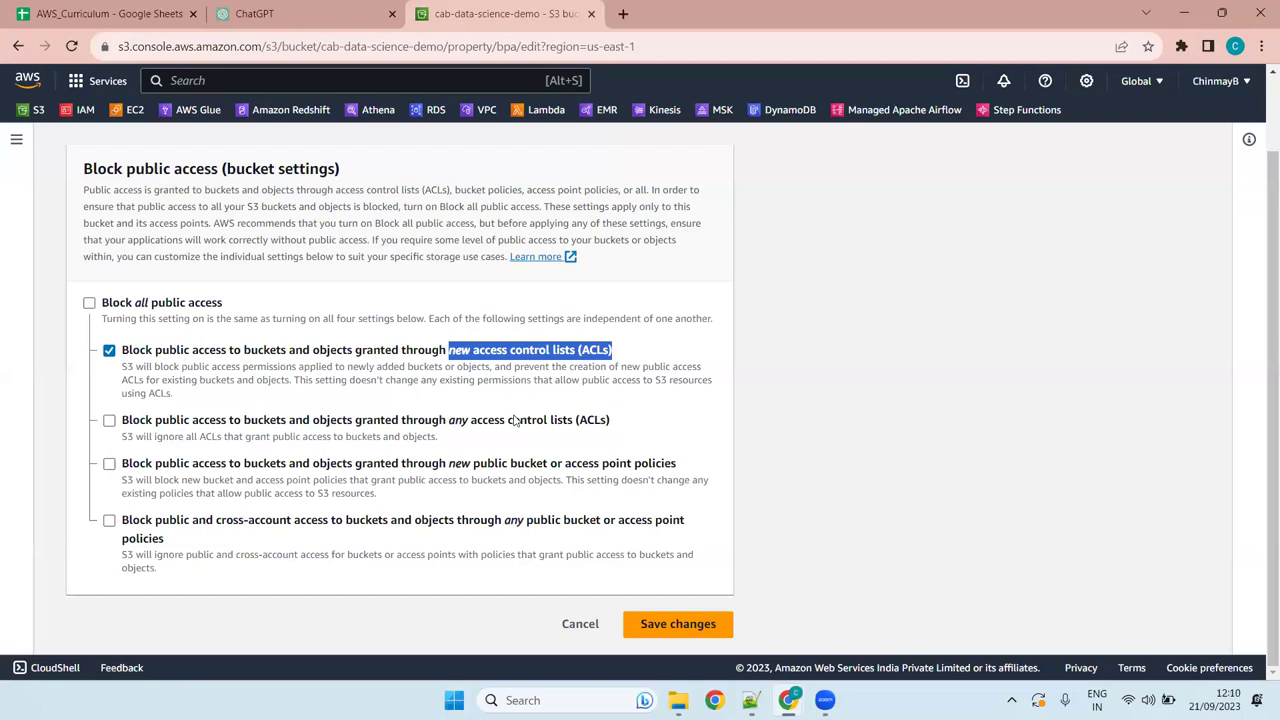
pyautogui.click(109, 420)
pyautogui.click(109, 350)
pyautogui.click(89, 303)
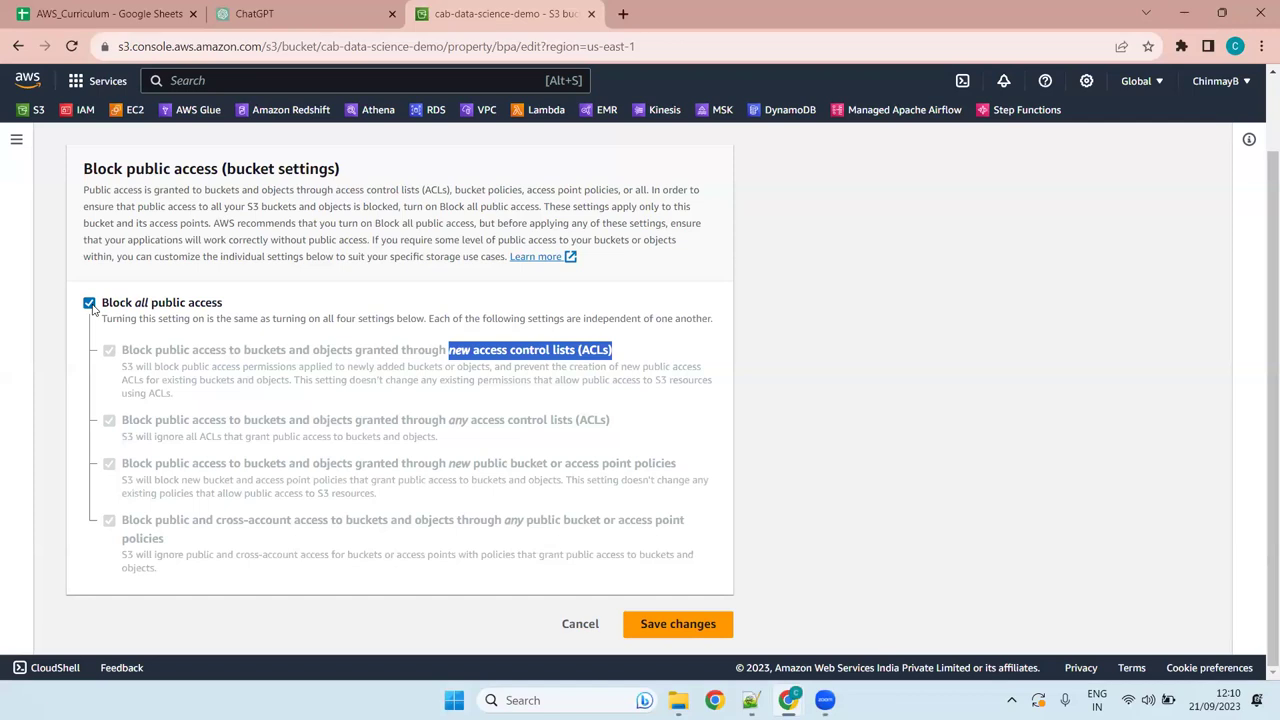
pyautogui.click(530, 351)
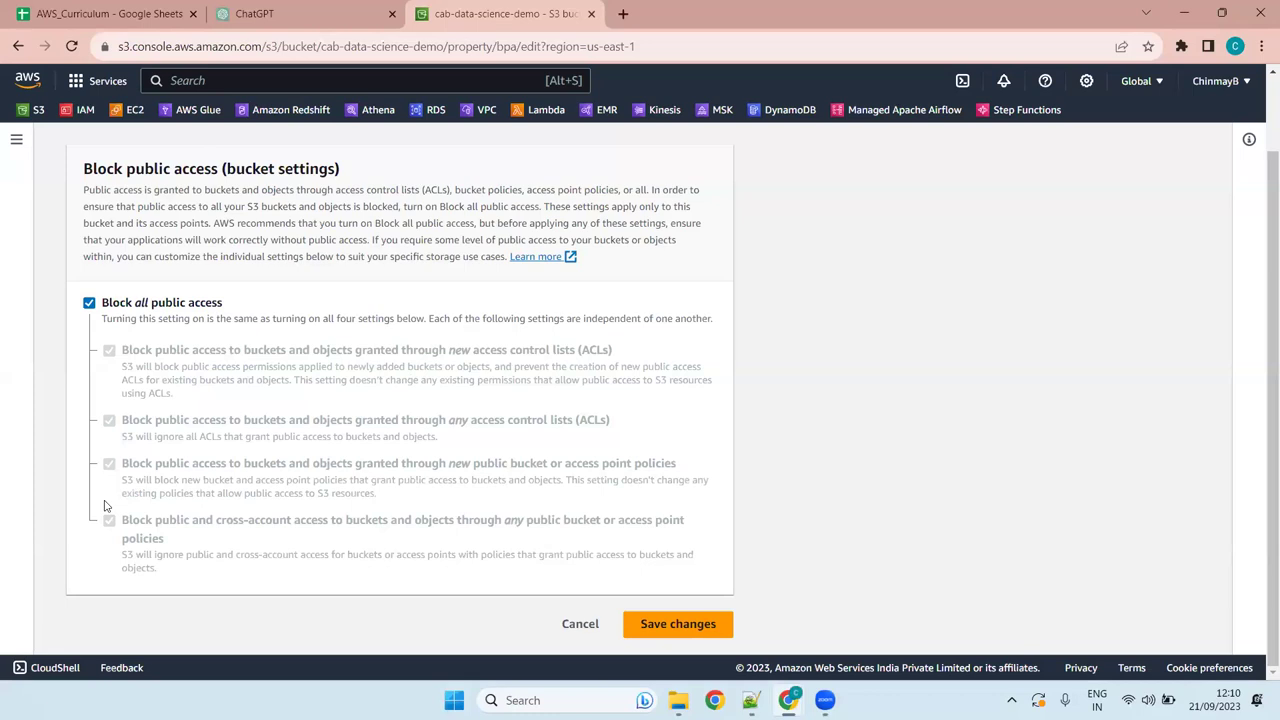
pyautogui.click(578, 623)
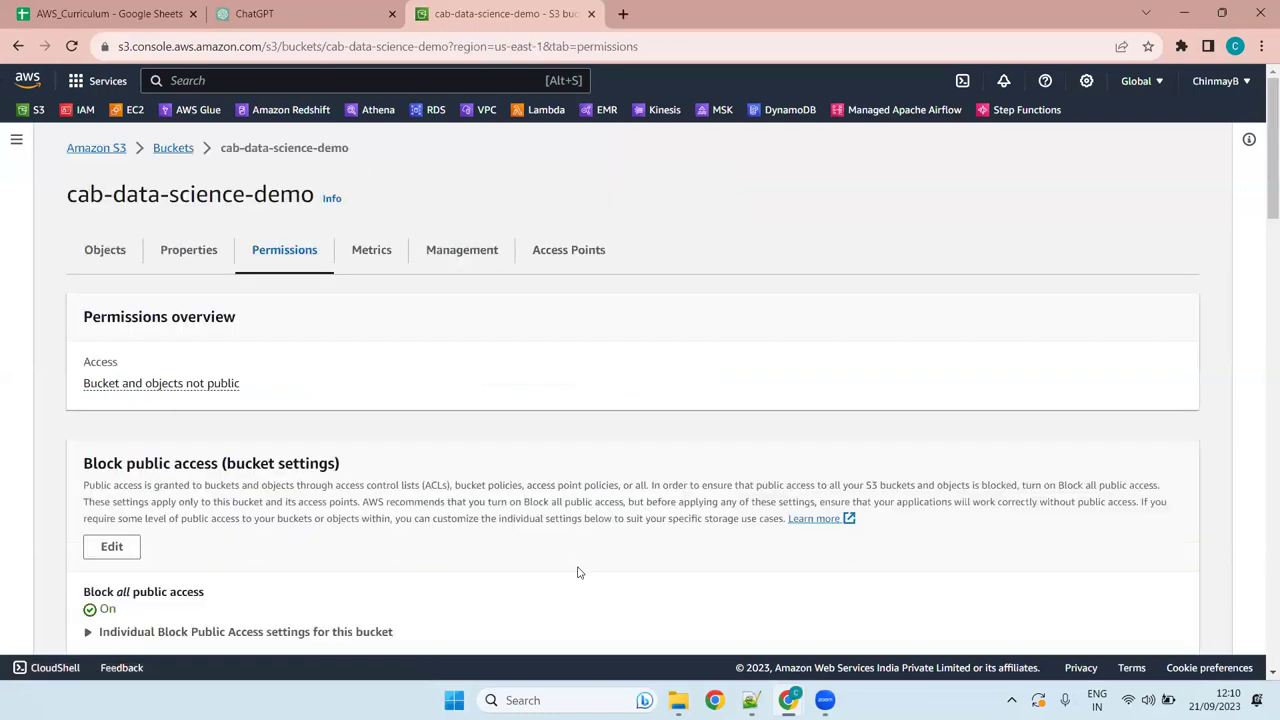
# - Look over the bucket's permissions page and examine the Block public access (bucket settings) section
pyautogui.scroll(-4, 452, 493)
pyautogui.scroll(4, 477, 359)
pyautogui.moveTo(348, 463); pyautogui.dragTo(86, 454)
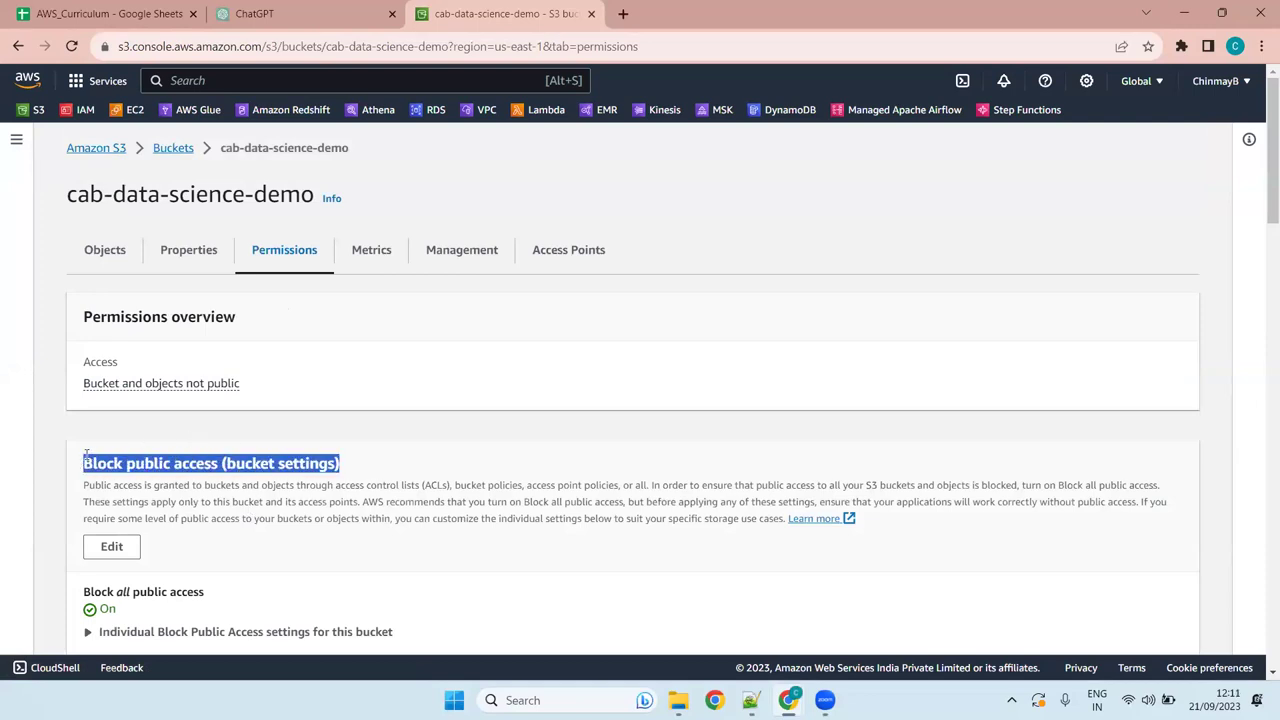
pyautogui.click(219, 463)
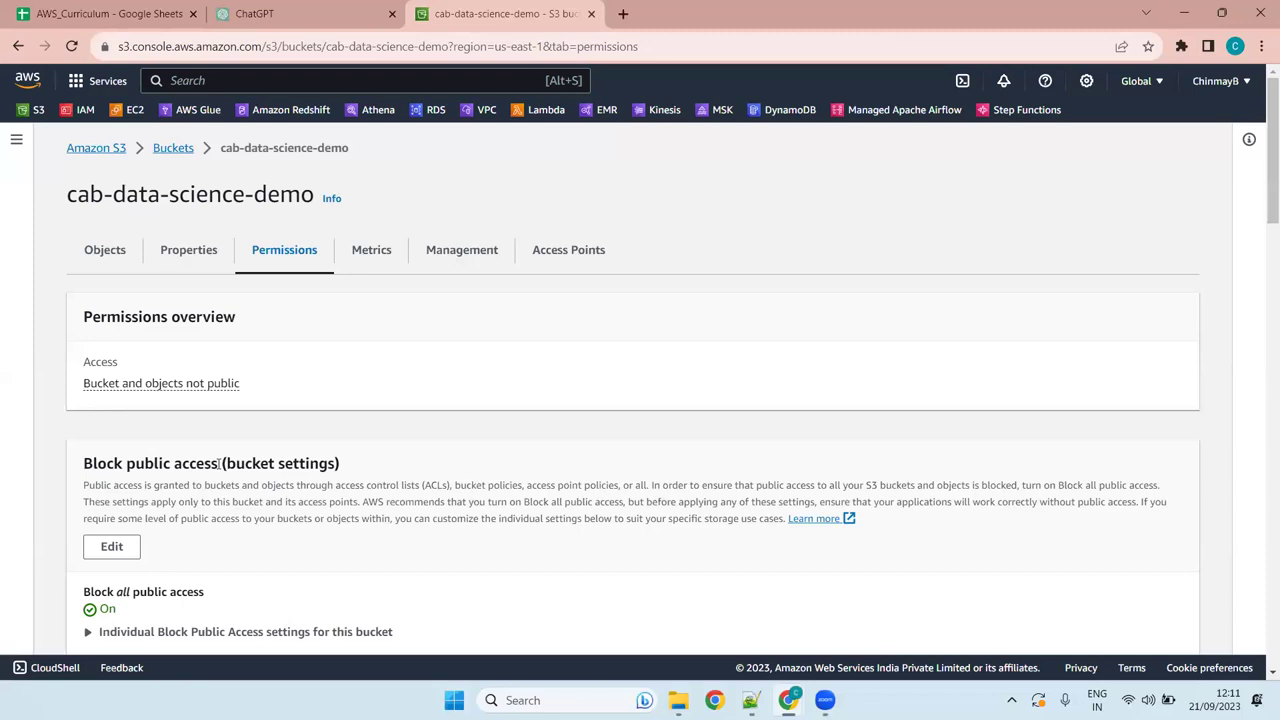
# - Open the bucket policy of cab-data-science-demo for editing and add a new statement to it
pyautogui.scroll(-1, 1260, 170)
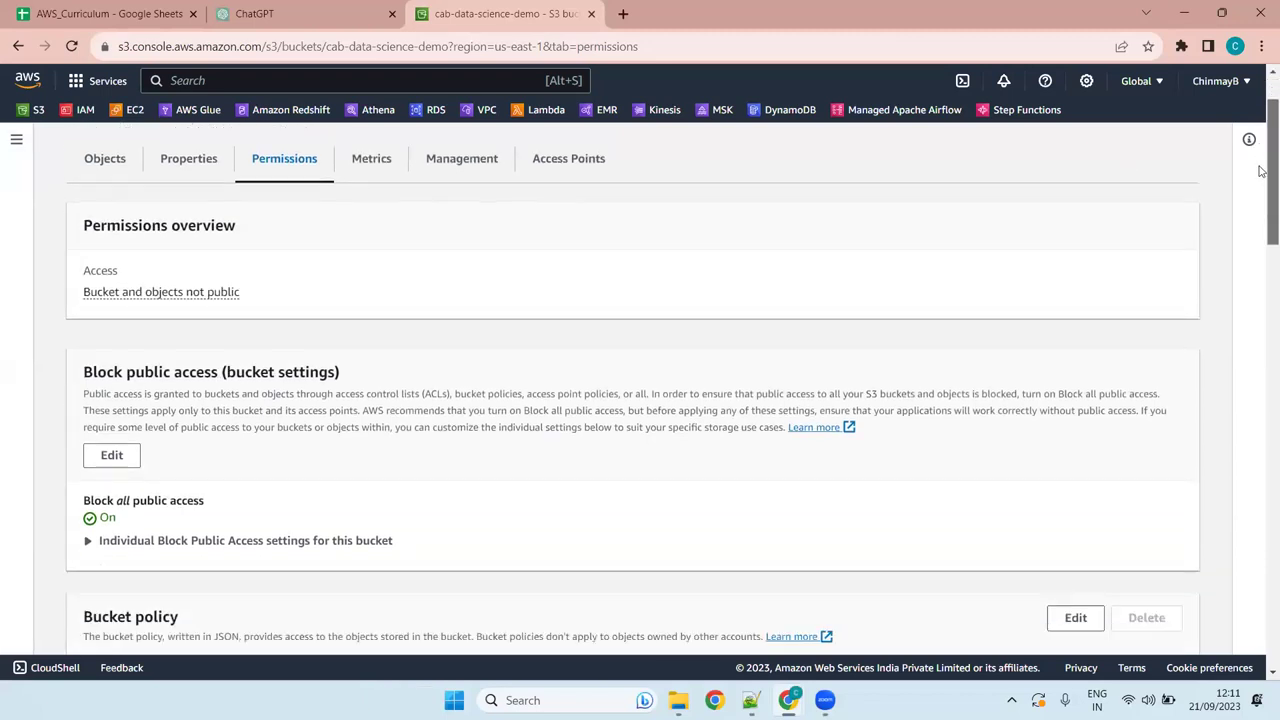
pyautogui.scroll(-2, 1260, 185)
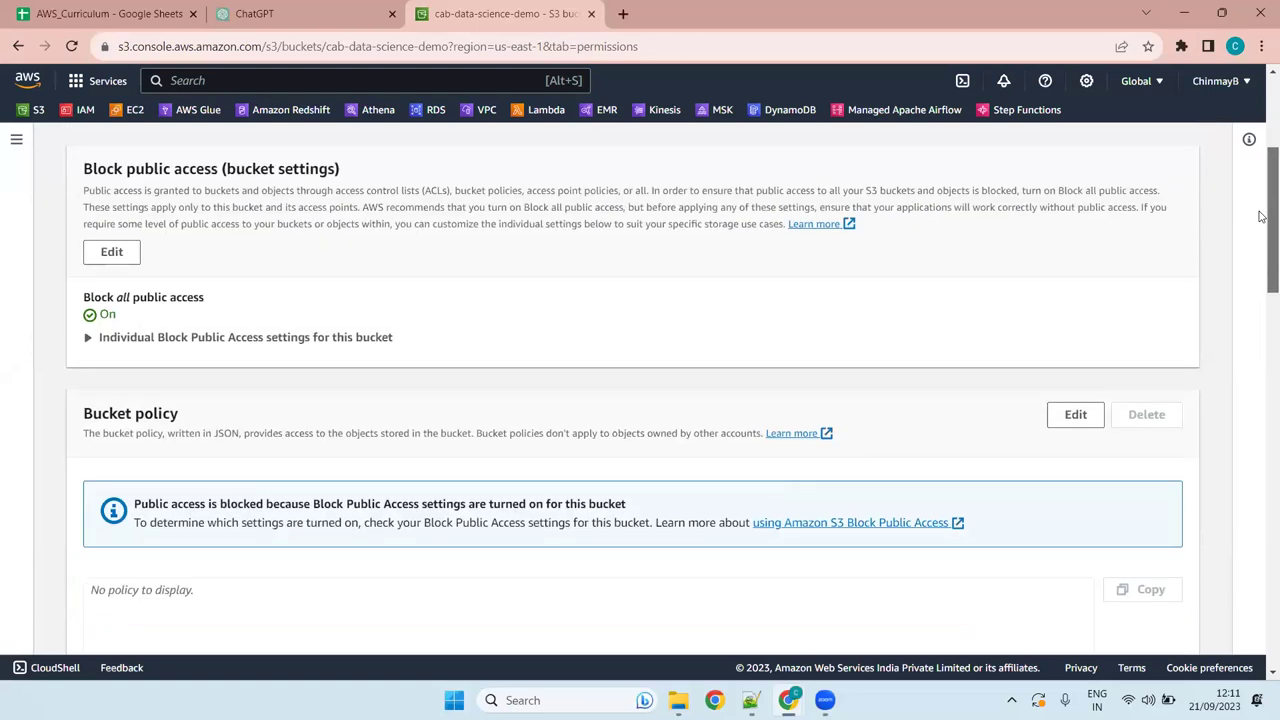
pyautogui.scroll(-2, 1260, 215)
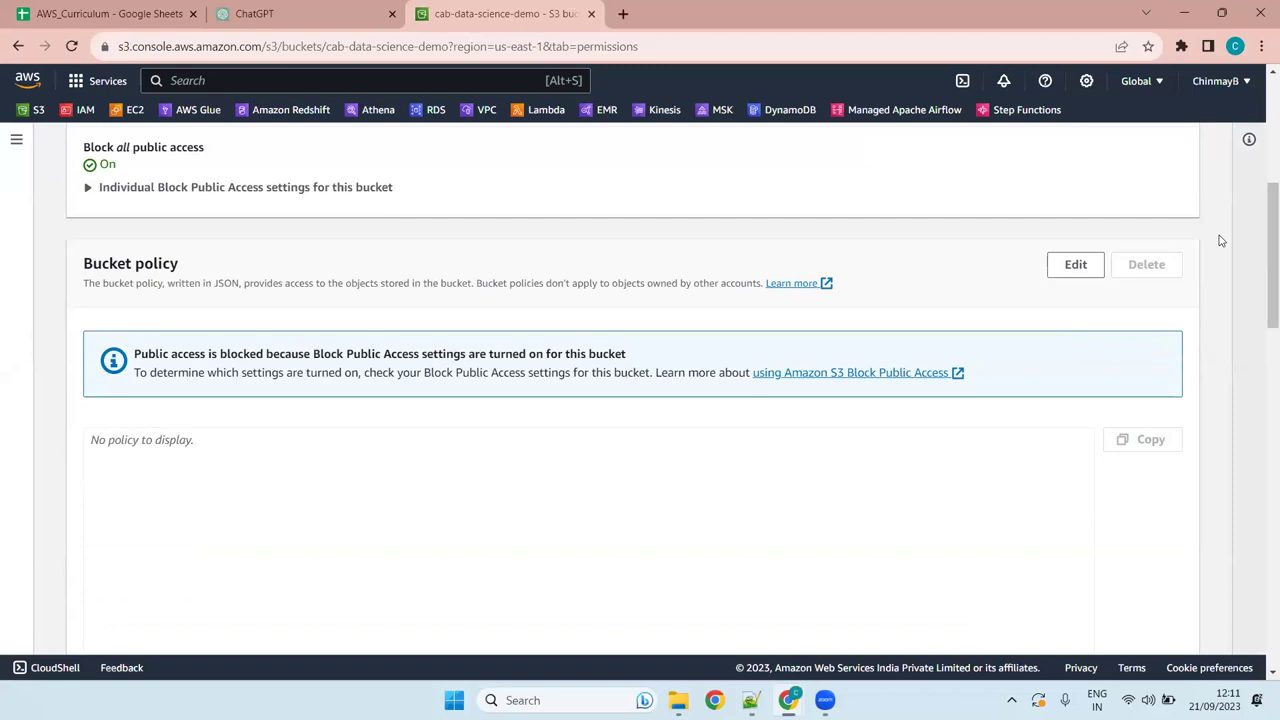
pyautogui.click(1076, 266)
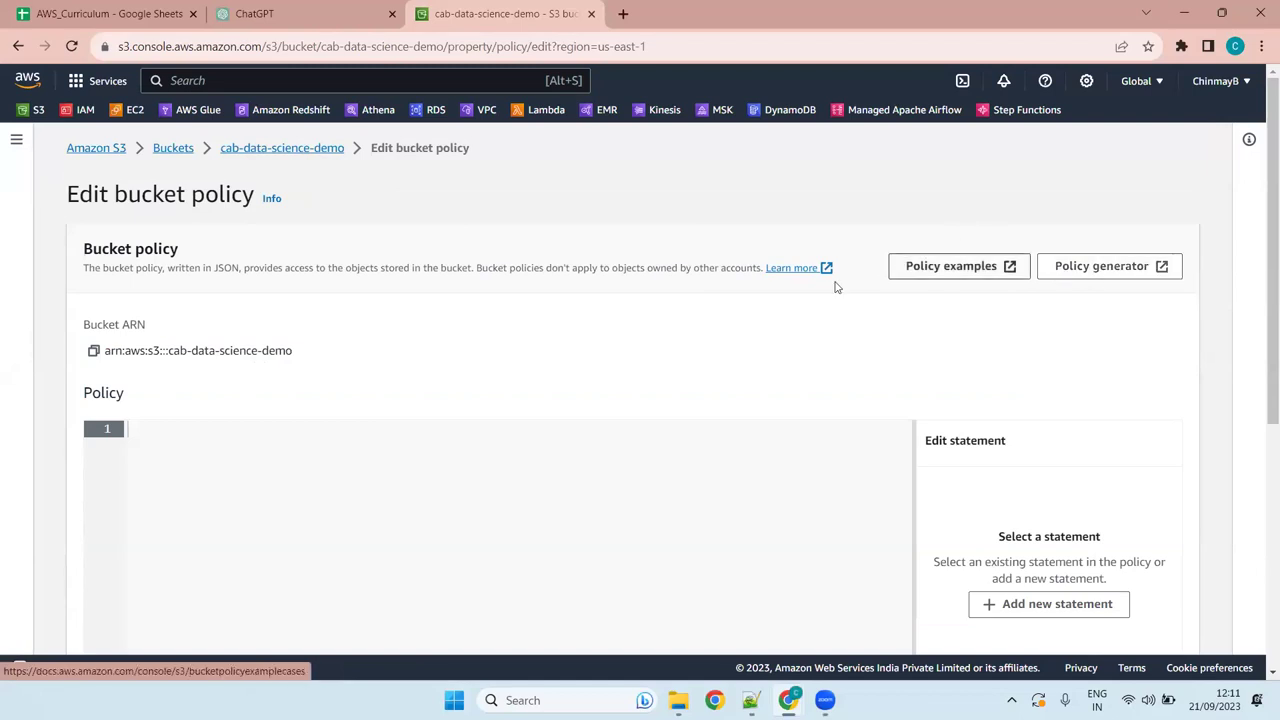
pyautogui.click(1077, 610)
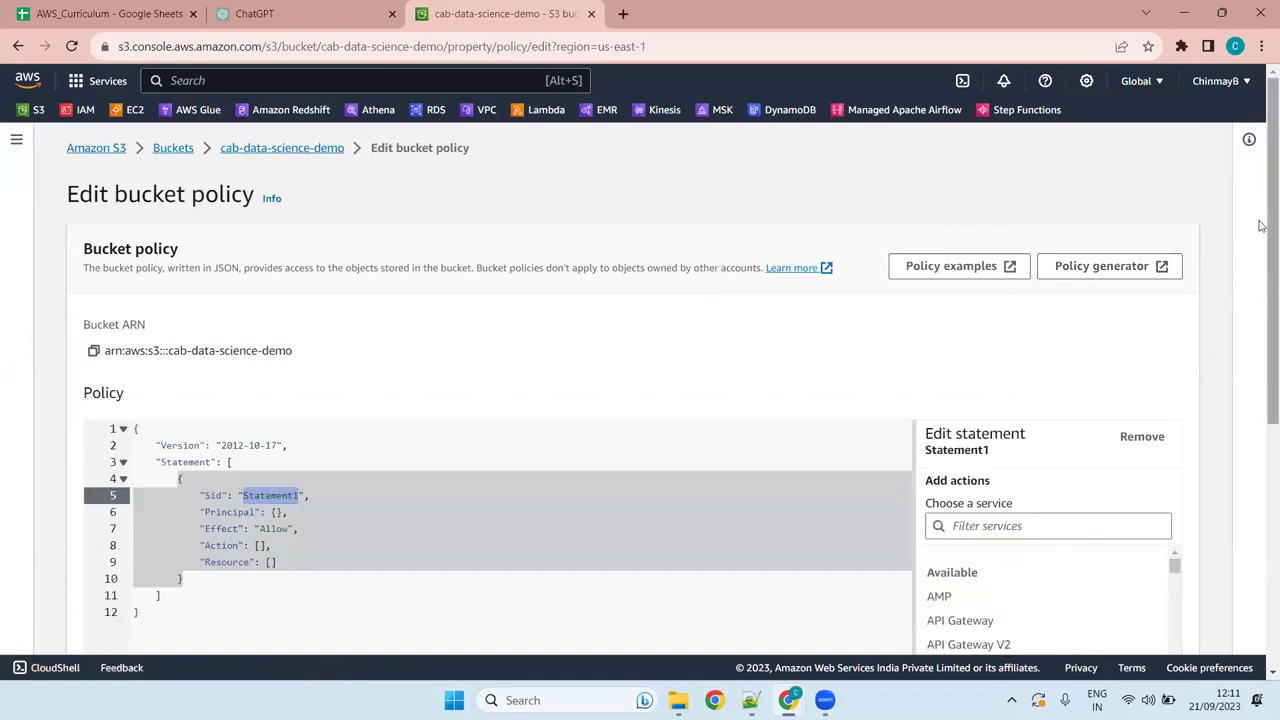
pyautogui.scroll(-2, 1262, 226)
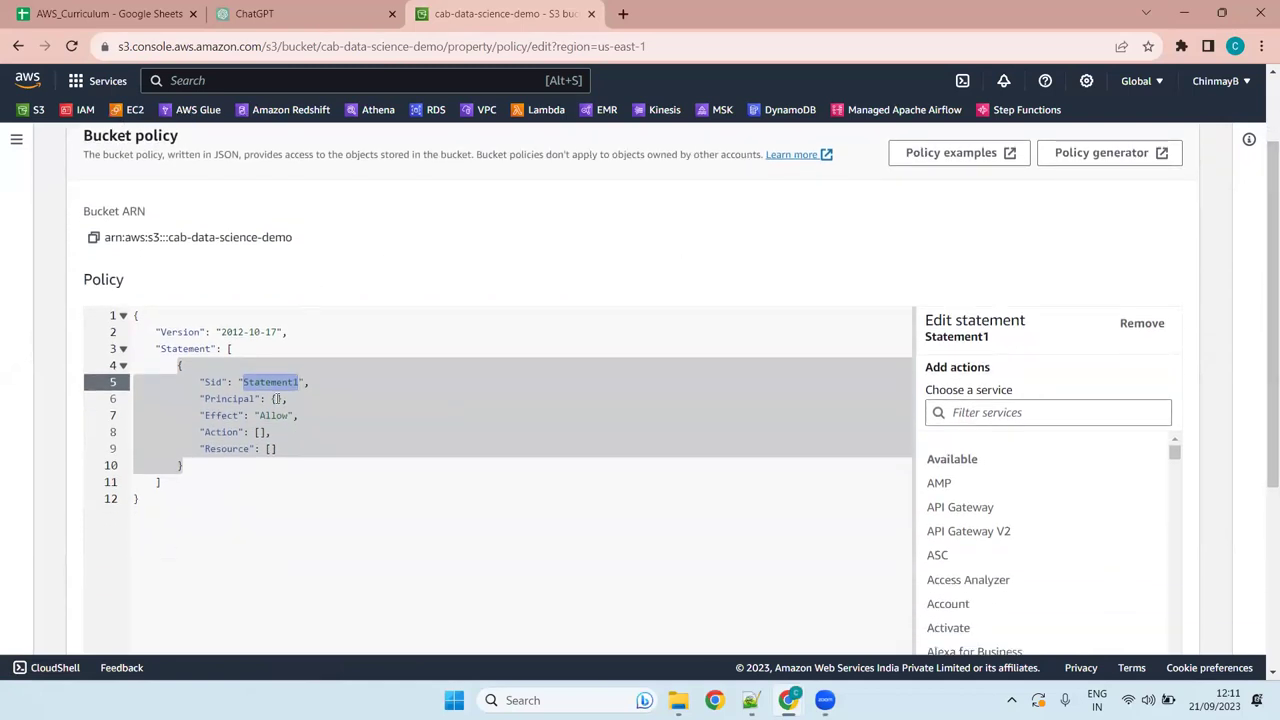
pyautogui.click(277, 399)
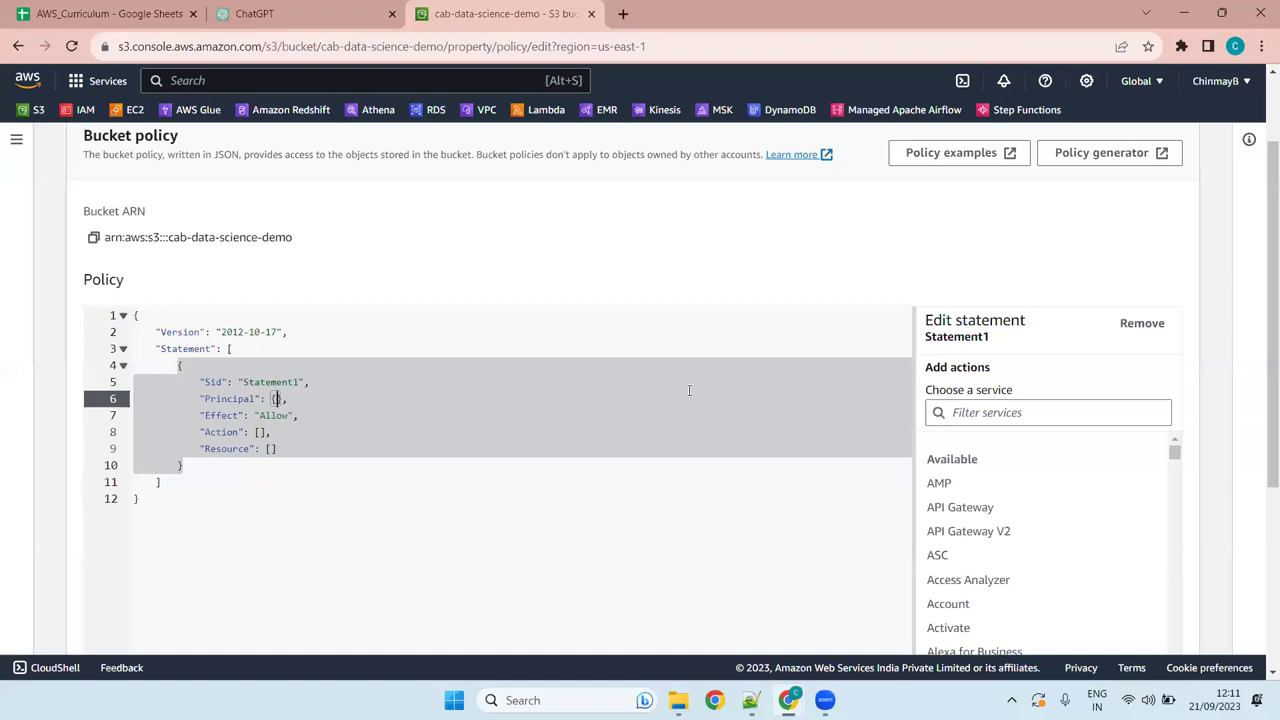
pyautogui.write('"')
pyautogui.press('Left')
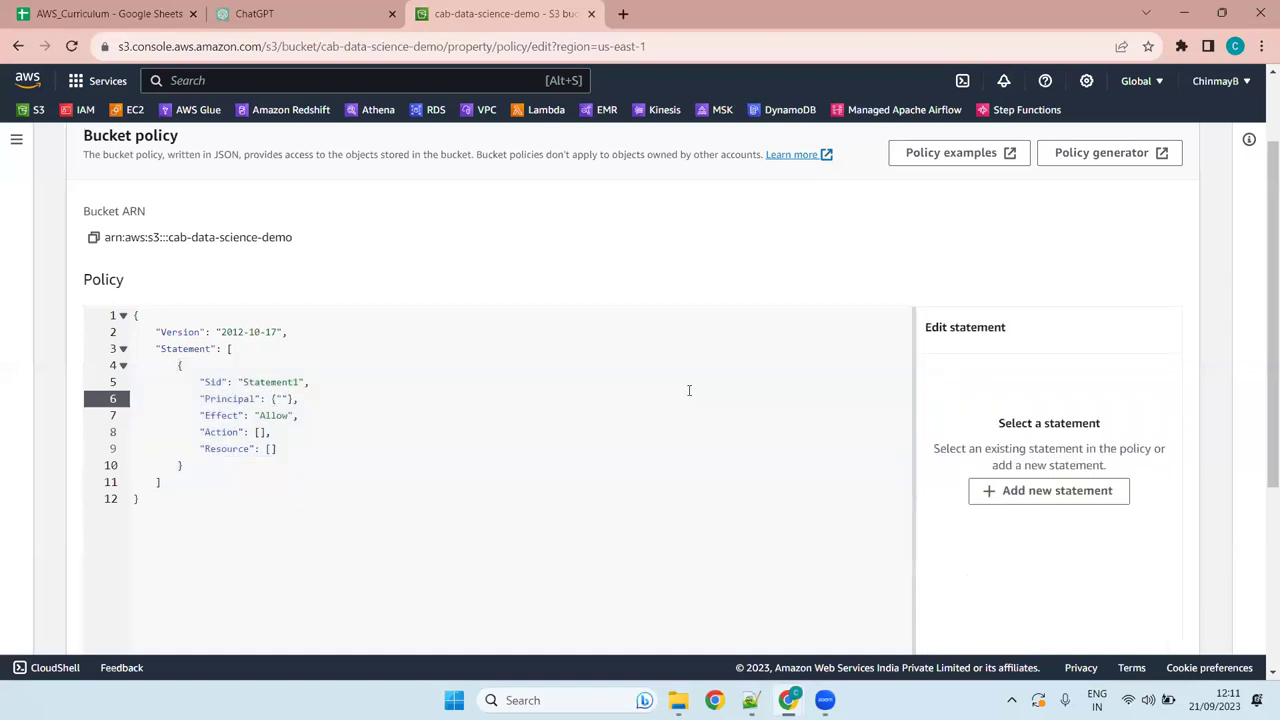
pyautogui.write('*')
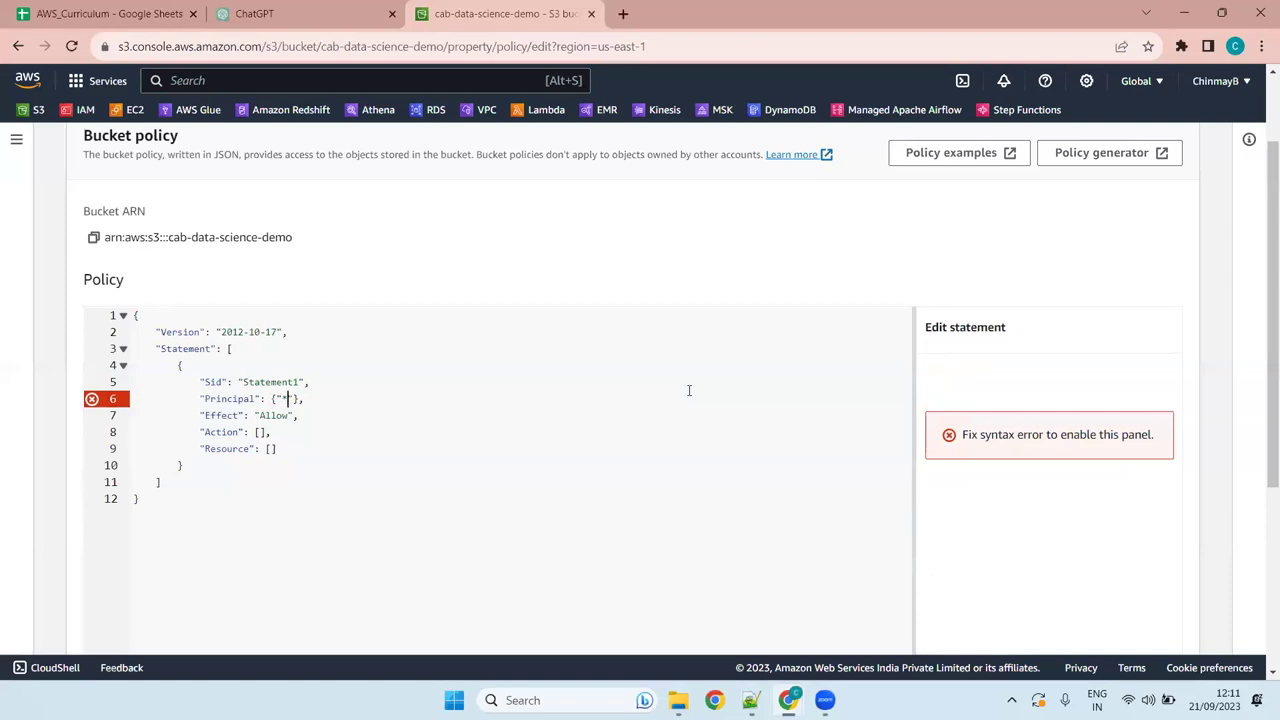
pyautogui.press('Right')
pyautogui.press('BackSpace')
pyautogui.press('BackSpace')
pyautogui.press('BackSpace')
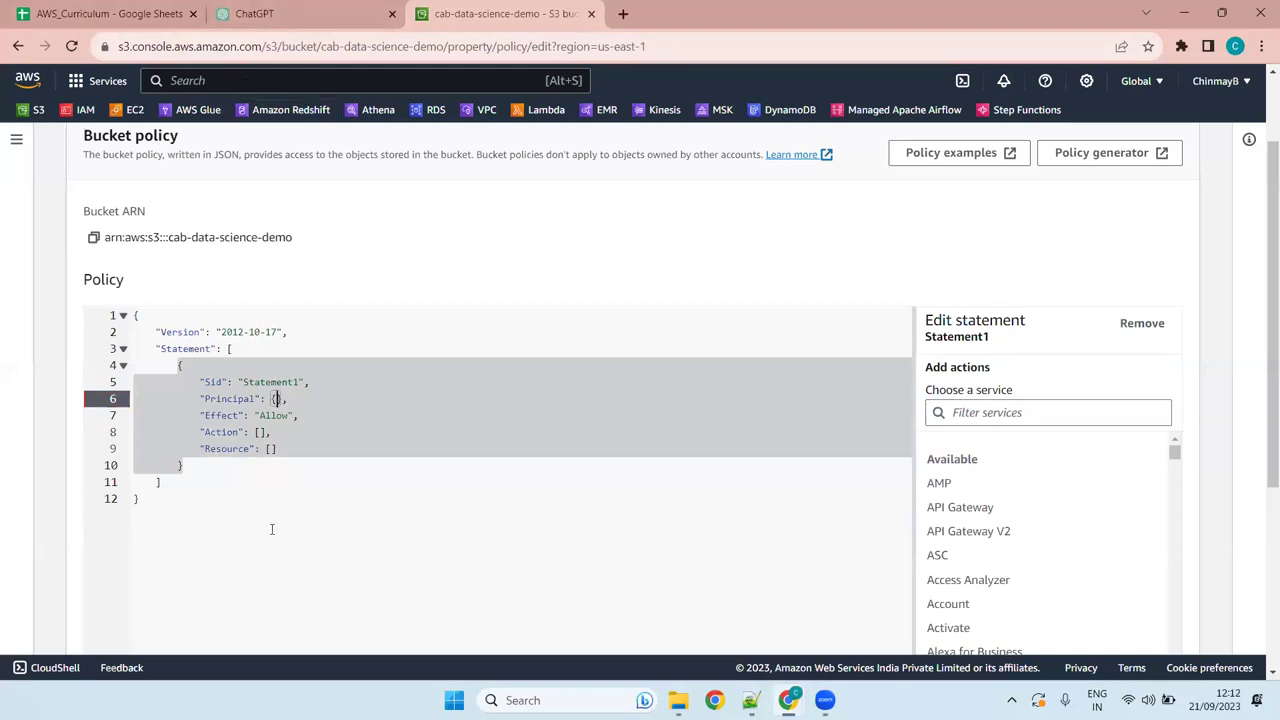
# - Enter "*" inside the braces of Statement1's Principal and move on to the empty Action value
pyautogui.write('"*')
pyautogui.press('Down')
pyautogui.press('Down')
pyautogui.press('Left')
pyautogui.press('Left')
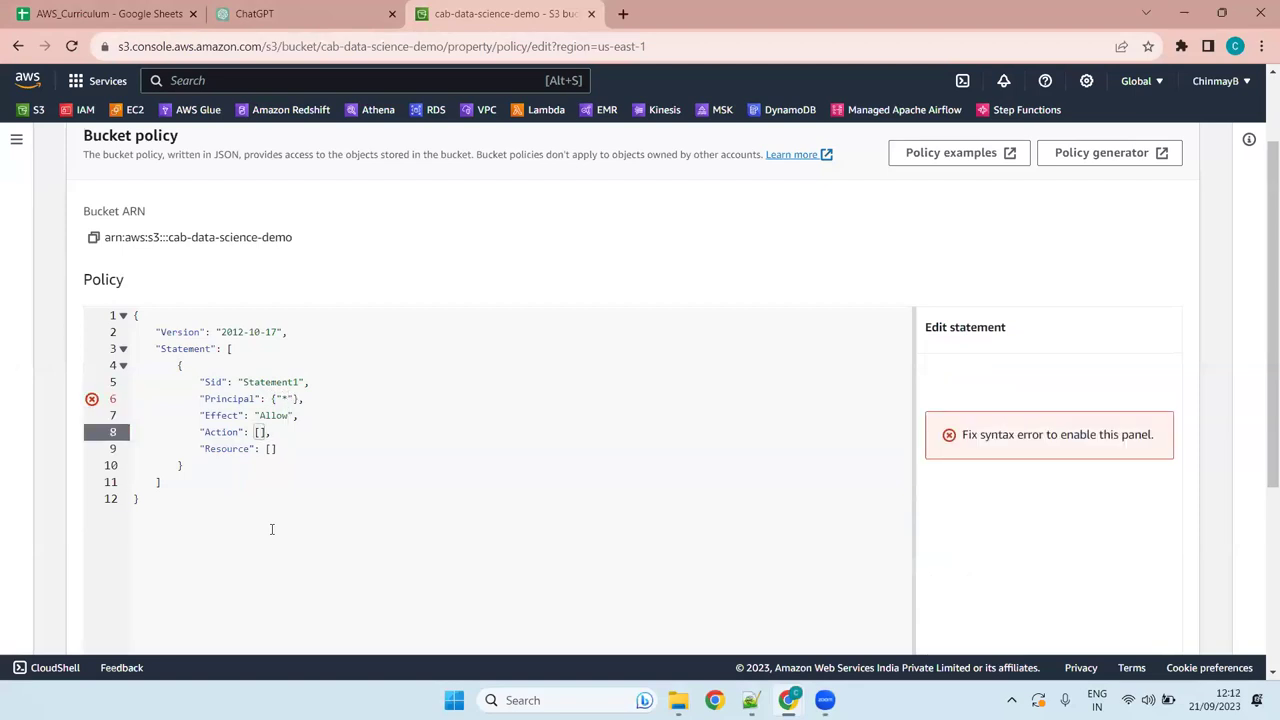
# - Copy the entire policy JSON, switch to ChatGPT and paste it into a new message followed by a line break
pyautogui.moveTo(145, 499); pyautogui.dragTo(41, 292)
pyautogui.hotkey('ctrl', 'c')
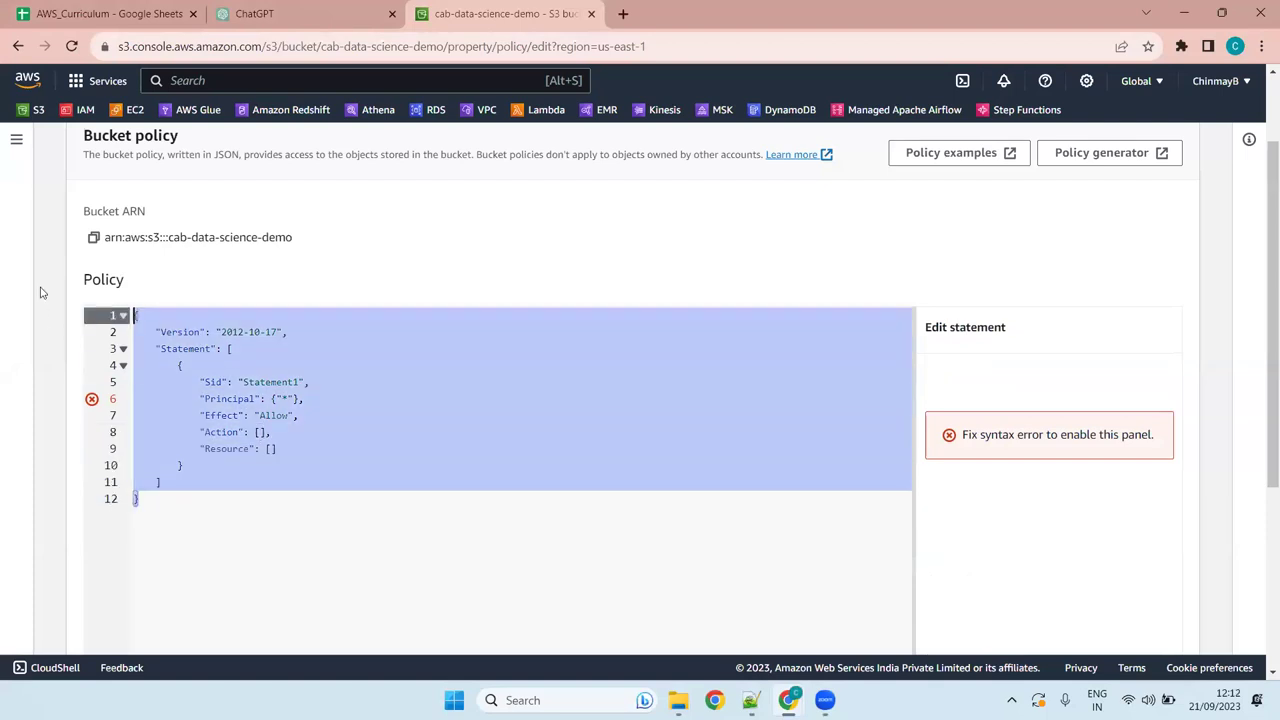
pyautogui.click(333, 7)
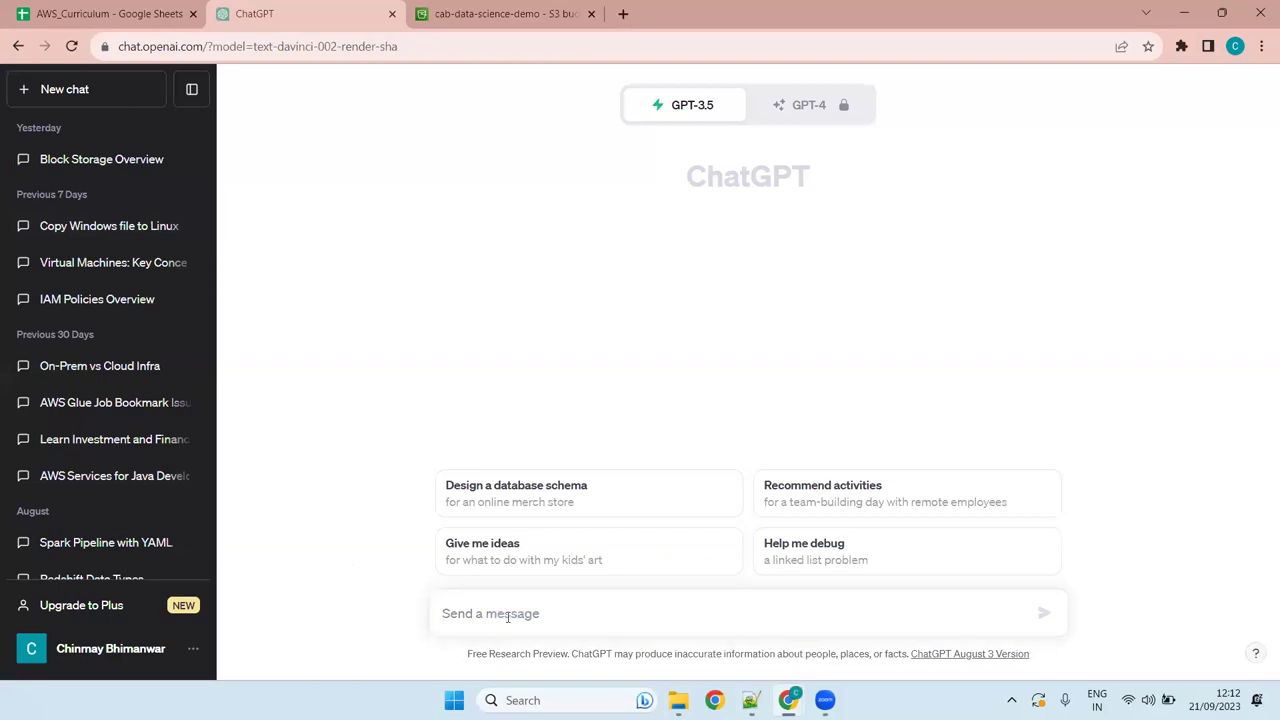
pyautogui.hotkey('ctrl', 'v')
pyautogui.hotkey('shift', 'Return')
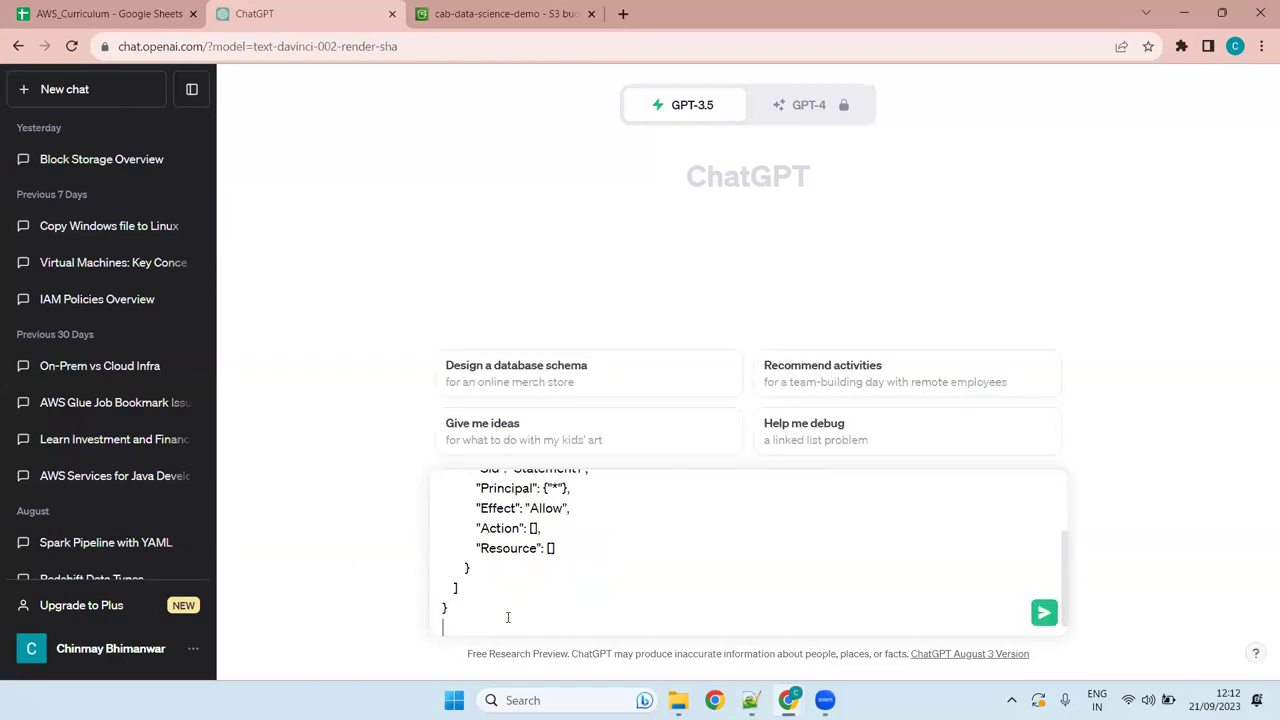
# - Add the request "modify policy to provide access to all actions,all resources and all users in prinicpal" below the pasted policy and send the message
pyautogui.write('modify policy to provide access to')
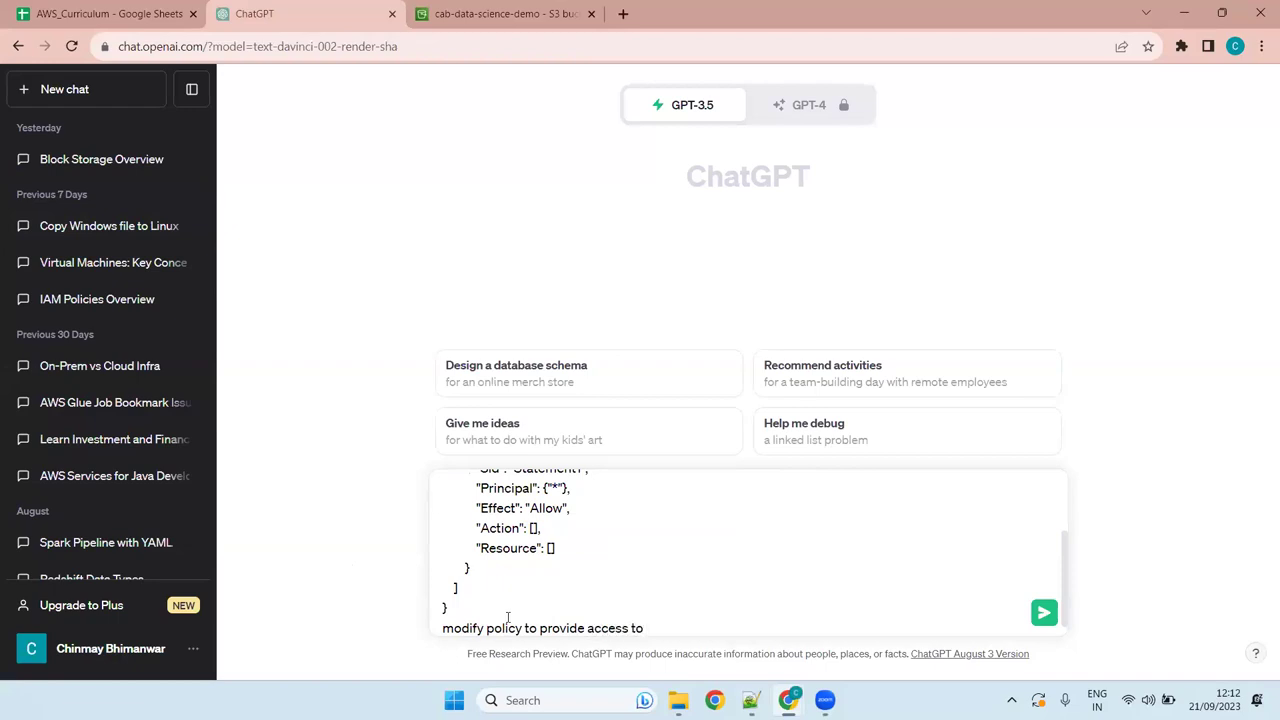
pyautogui.write(' all acctions')
pyautogui.press('Left')
pyautogui.press('Left')
pyautogui.press('Left')
pyautogui.press('Left')
pyautogui.press('Left')
pyautogui.press('BackSpace')
pyautogui.press('End')
pyautogui.write(',all resources and all ')
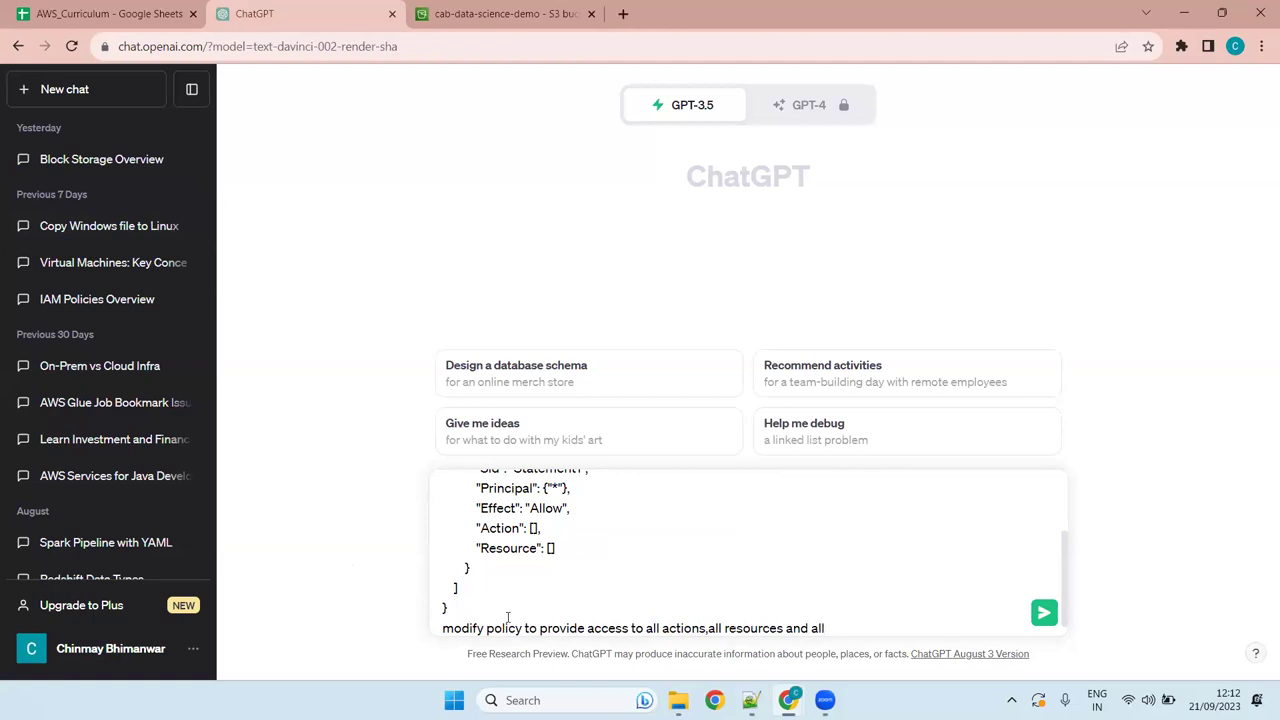
pyautogui.write('users in prinicpal')
pyautogui.press('Return')
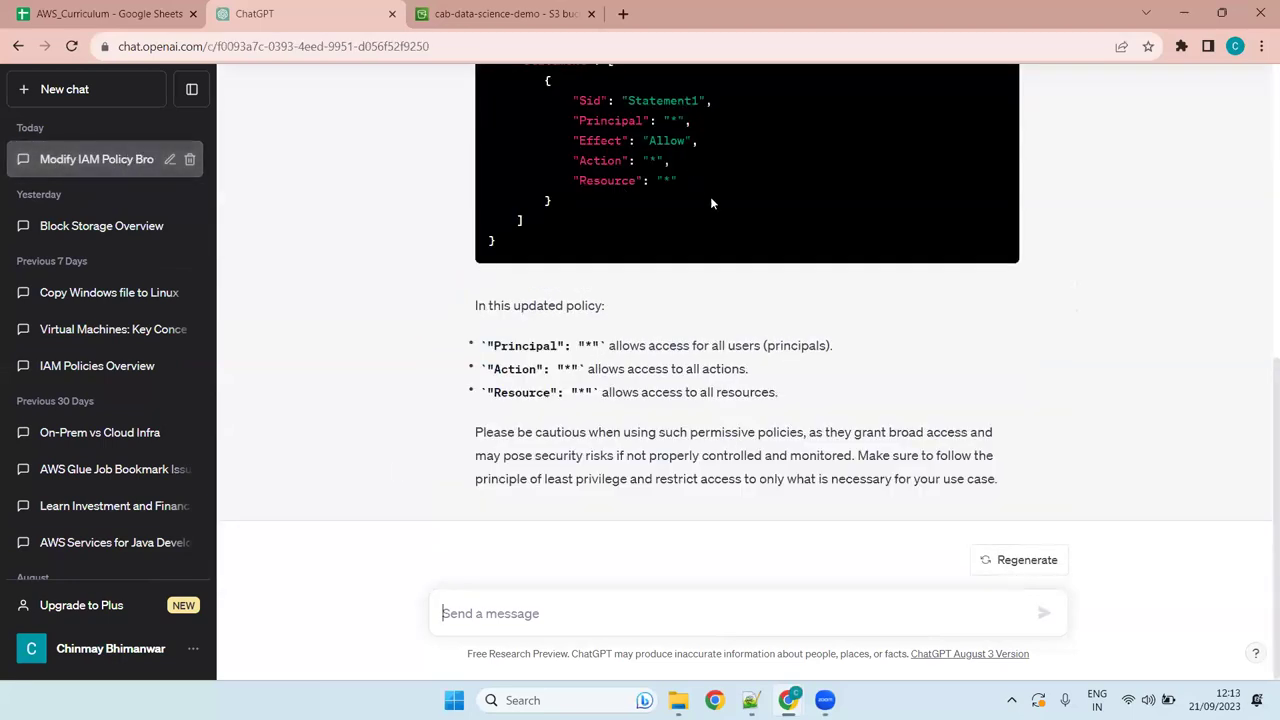
# - Copy the policy JSON generated by ChatGPT and return to the bucket policy editor in S3
pyautogui.click(975, 400)
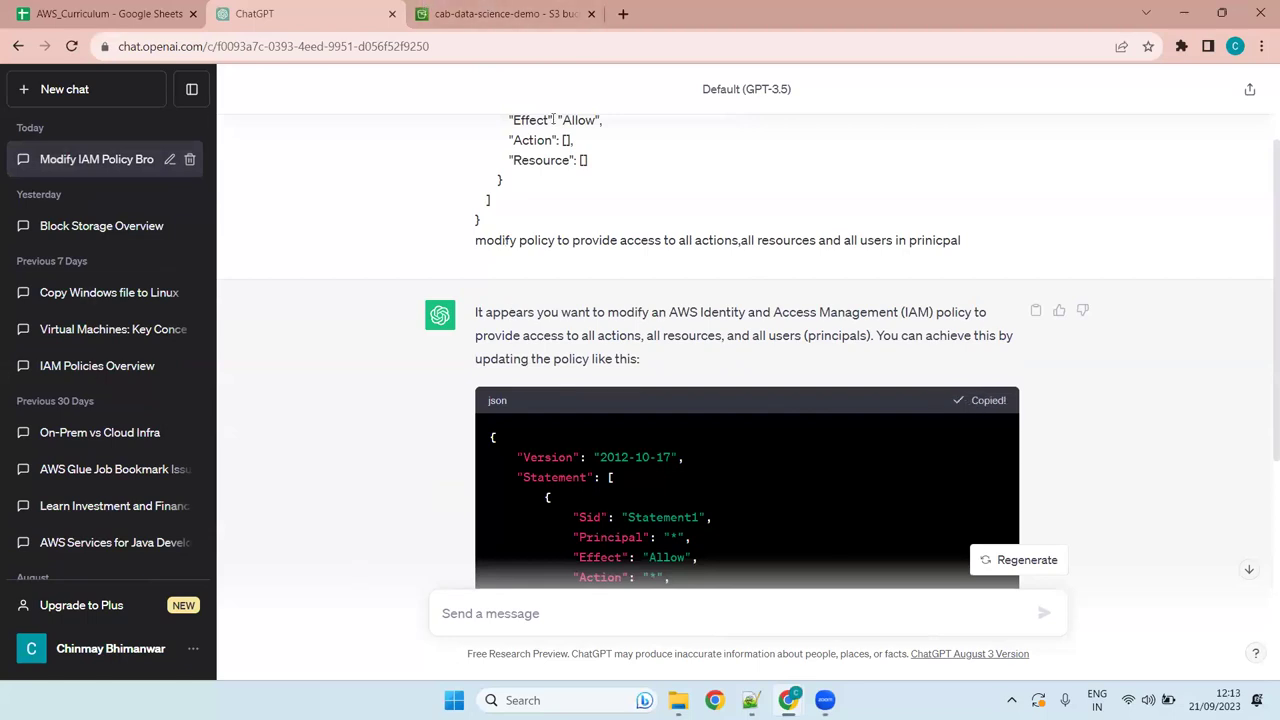
pyautogui.click(460, 14)
pyautogui.moveTo(138, 498); pyautogui.dragTo(112, 314)
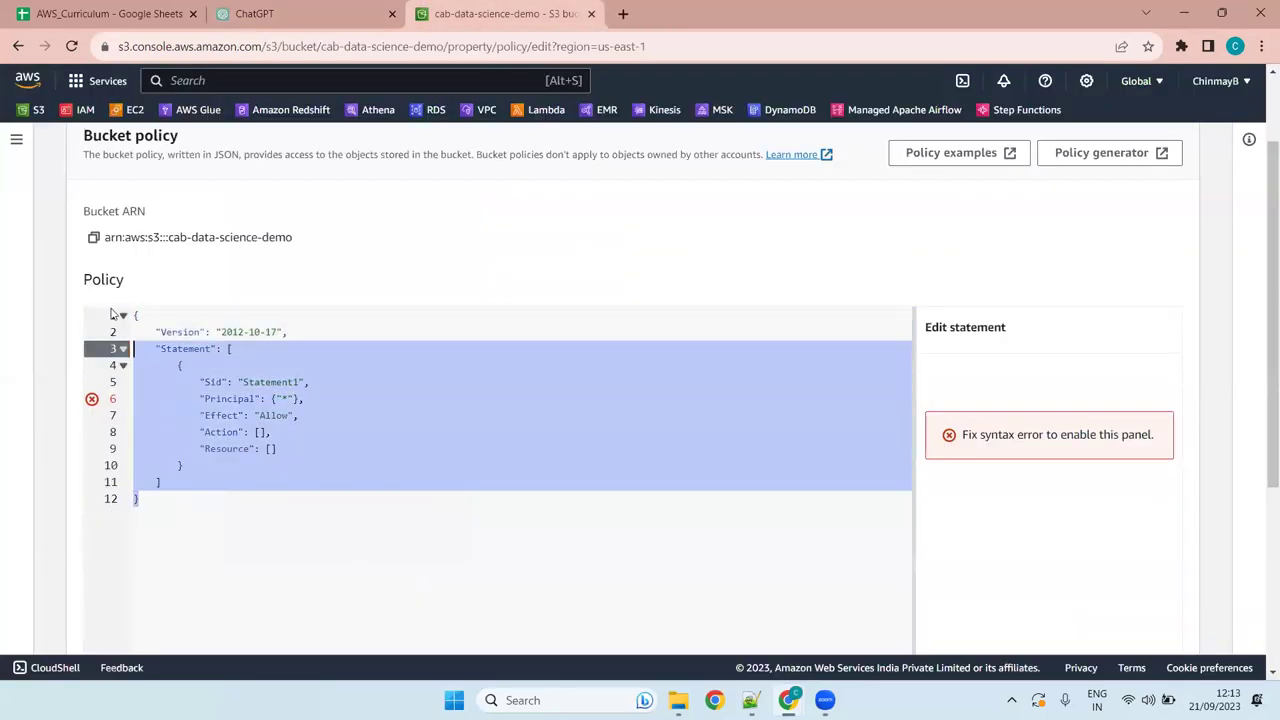
pyautogui.click(274, 448)
# - Remove the {"*"} value from the Principal of Statement1
pyautogui.click(300, 398)
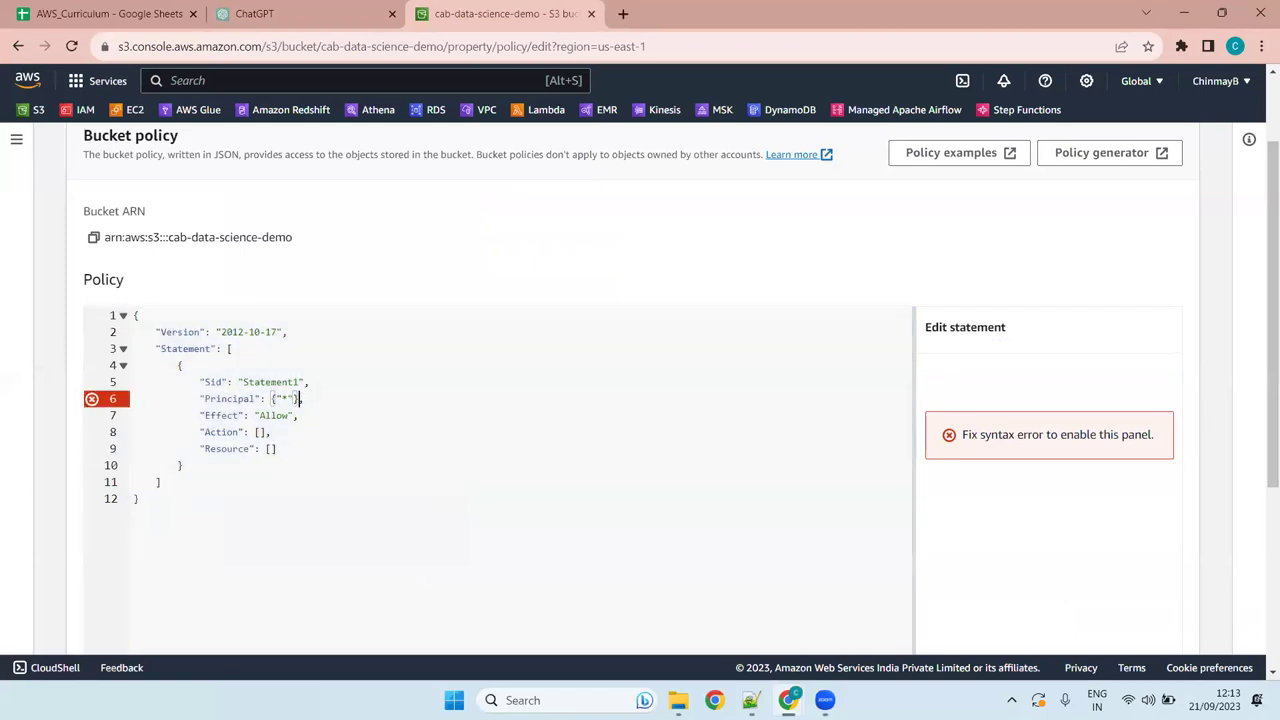
pyautogui.press('BackSpace')
pyautogui.press('BackSpace')
pyautogui.press('BackSpace')
pyautogui.press('BackSpace')
pyautogui.press('BackSpace')
# - Paste the copied policy below the existing one, separated by a blank line
pyautogui.click(160, 532)
pyautogui.press('Return')
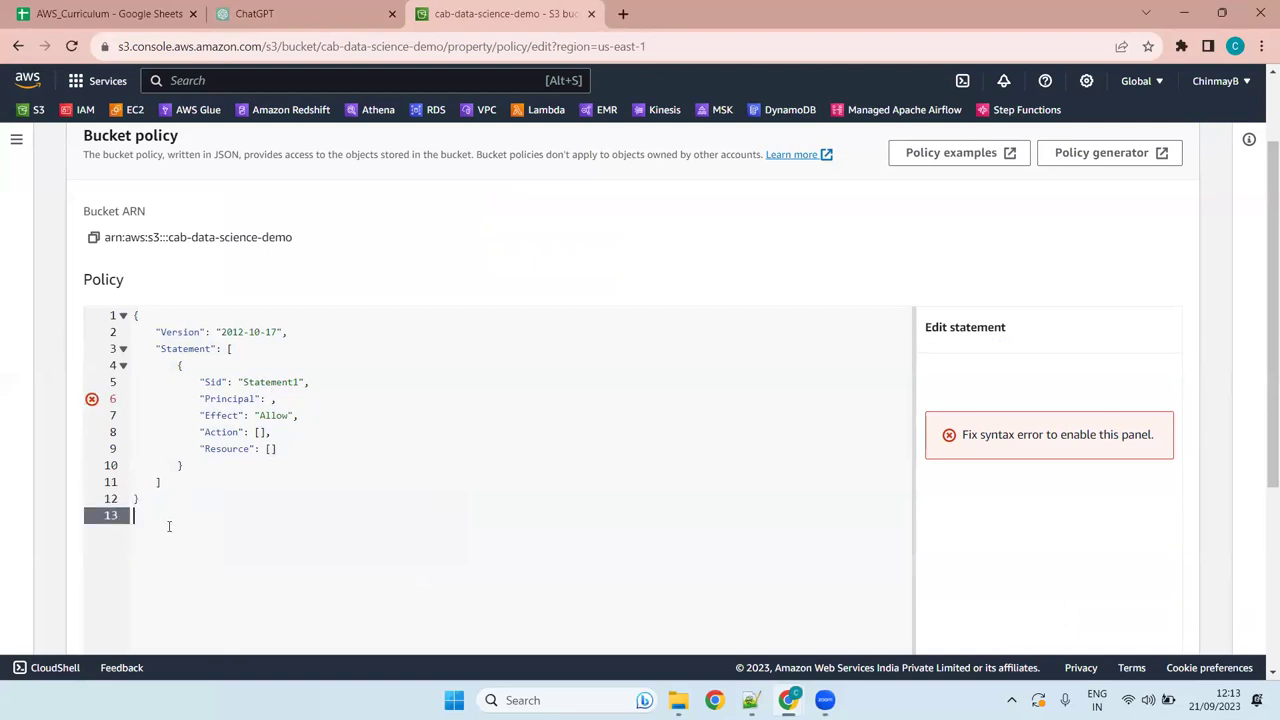
pyautogui.press('Return')
pyautogui.hotkey('ctrl', 'v')
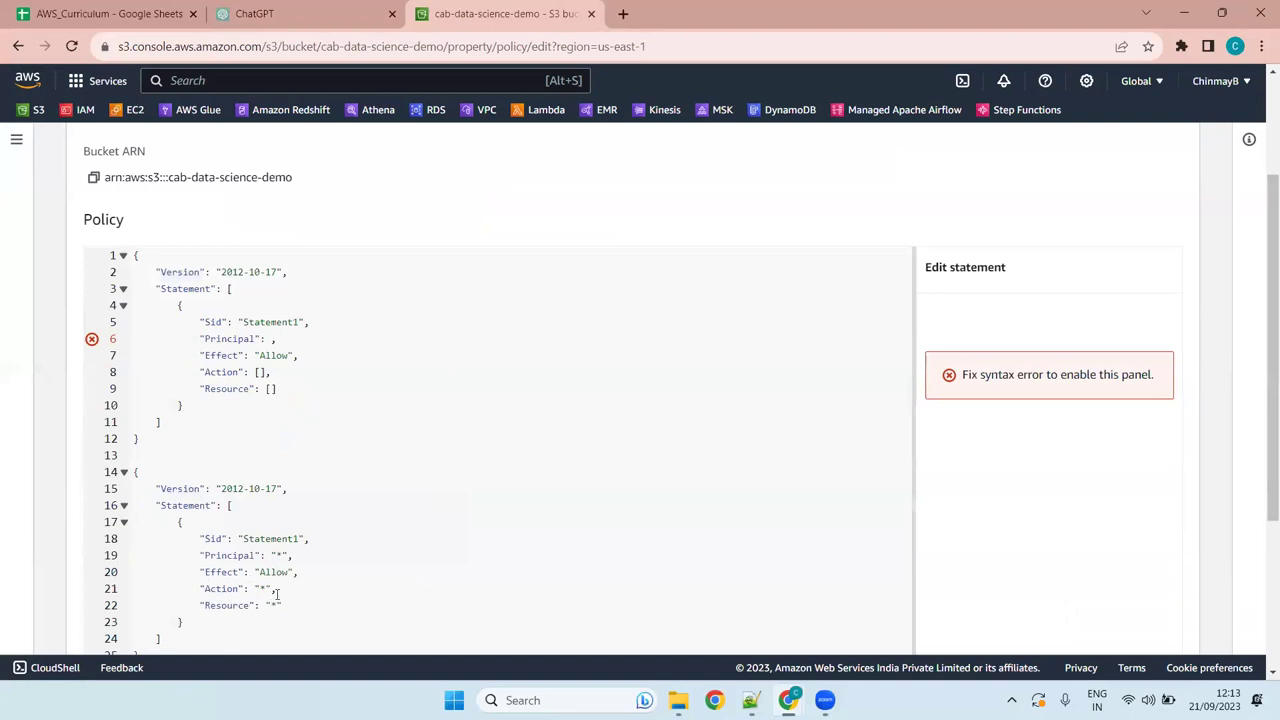
# - Delete the original policy and the blank lines above the pasted policy
pyautogui.moveTo(140, 440); pyautogui.dragTo(66, 203)
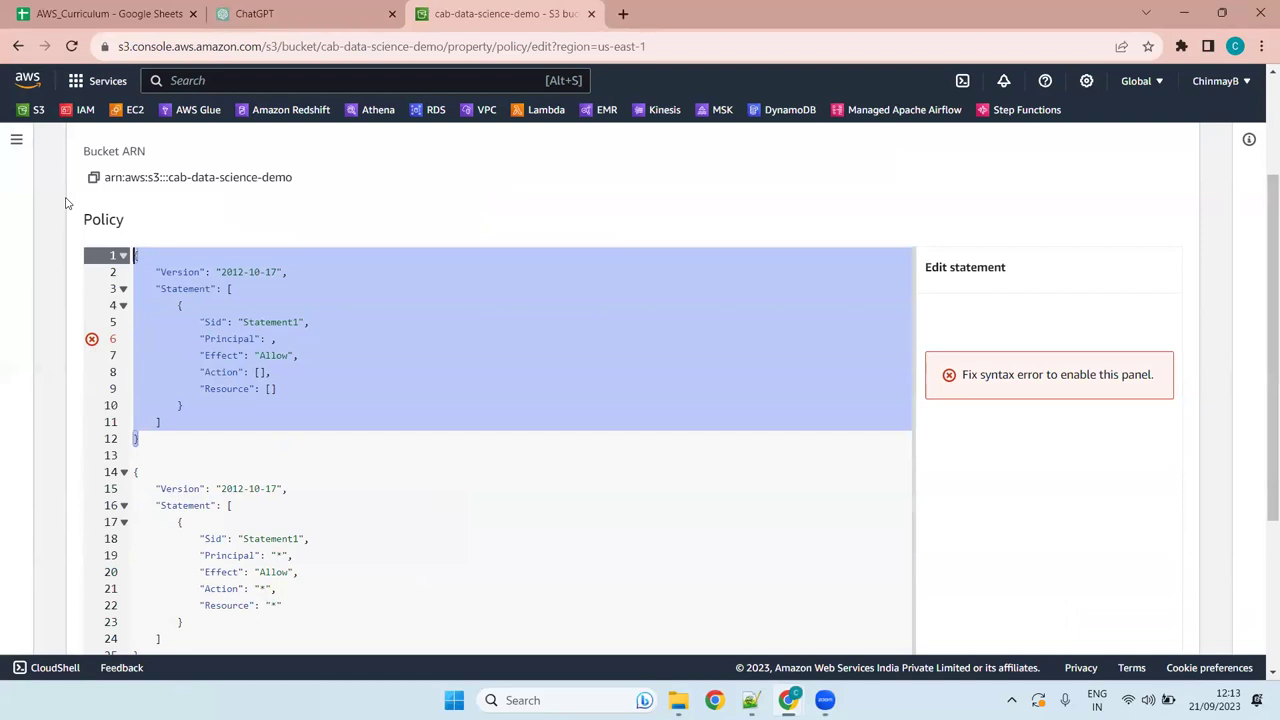
pyautogui.press('BackSpace')
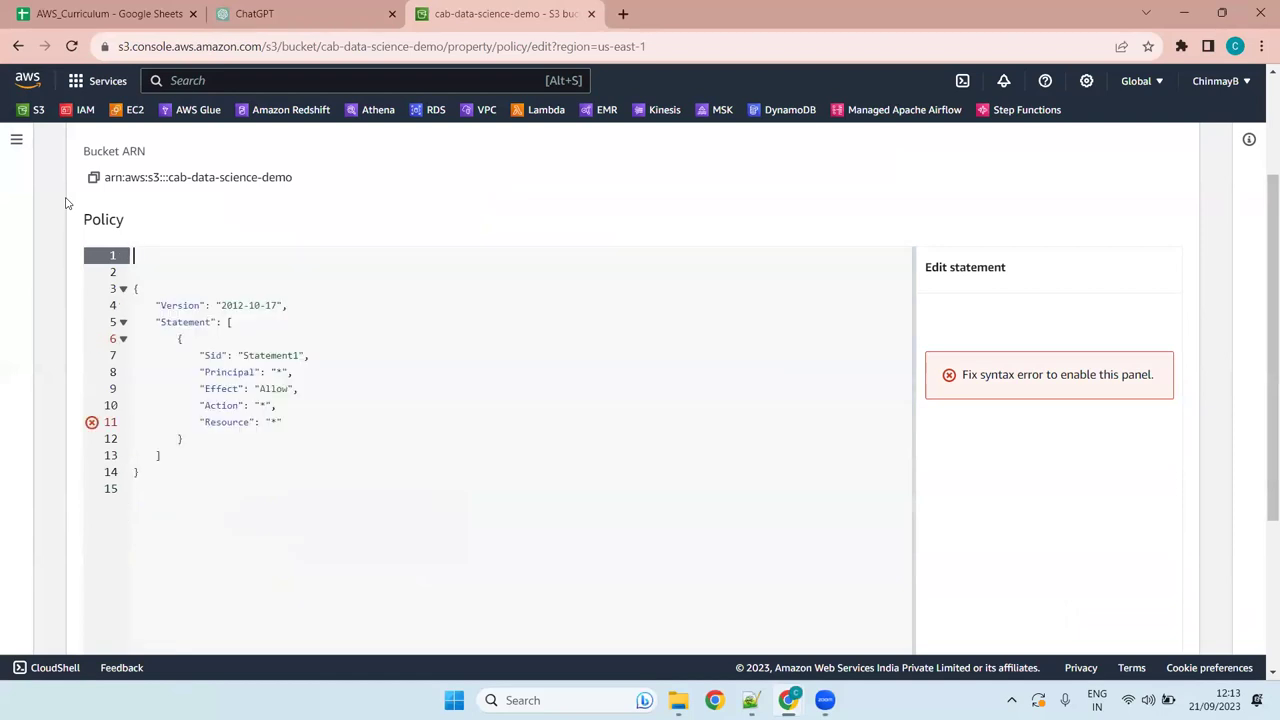
pyautogui.press('Down')
pyautogui.press('BackSpace')
pyautogui.press('Down')
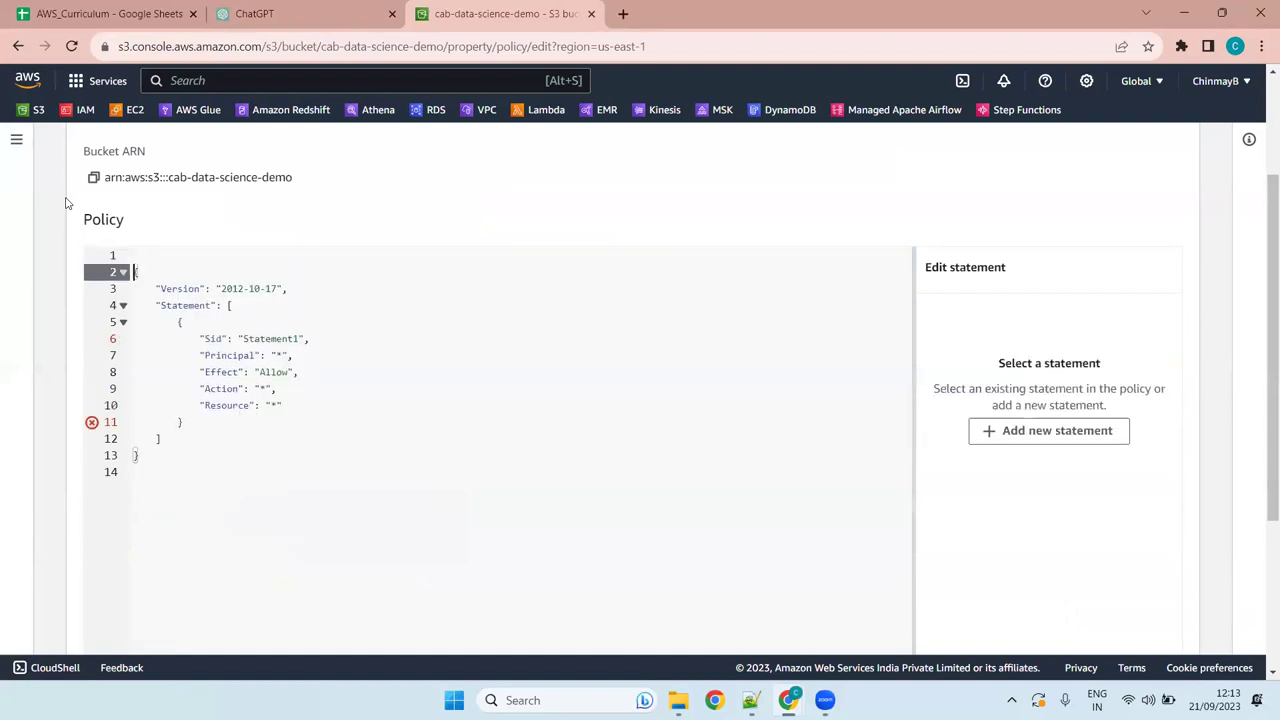
pyautogui.press('BackSpace')
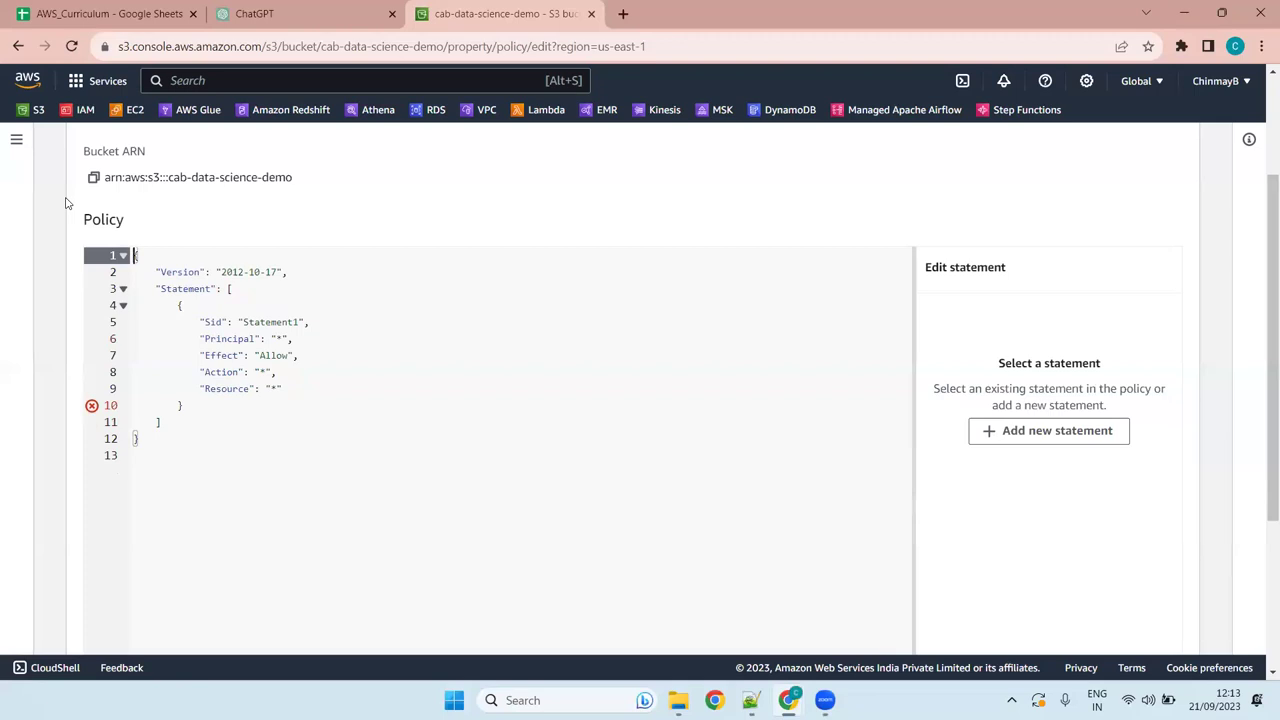
# - Undo the deletion of the original policy and the blank lines
pyautogui.click(245, 520)
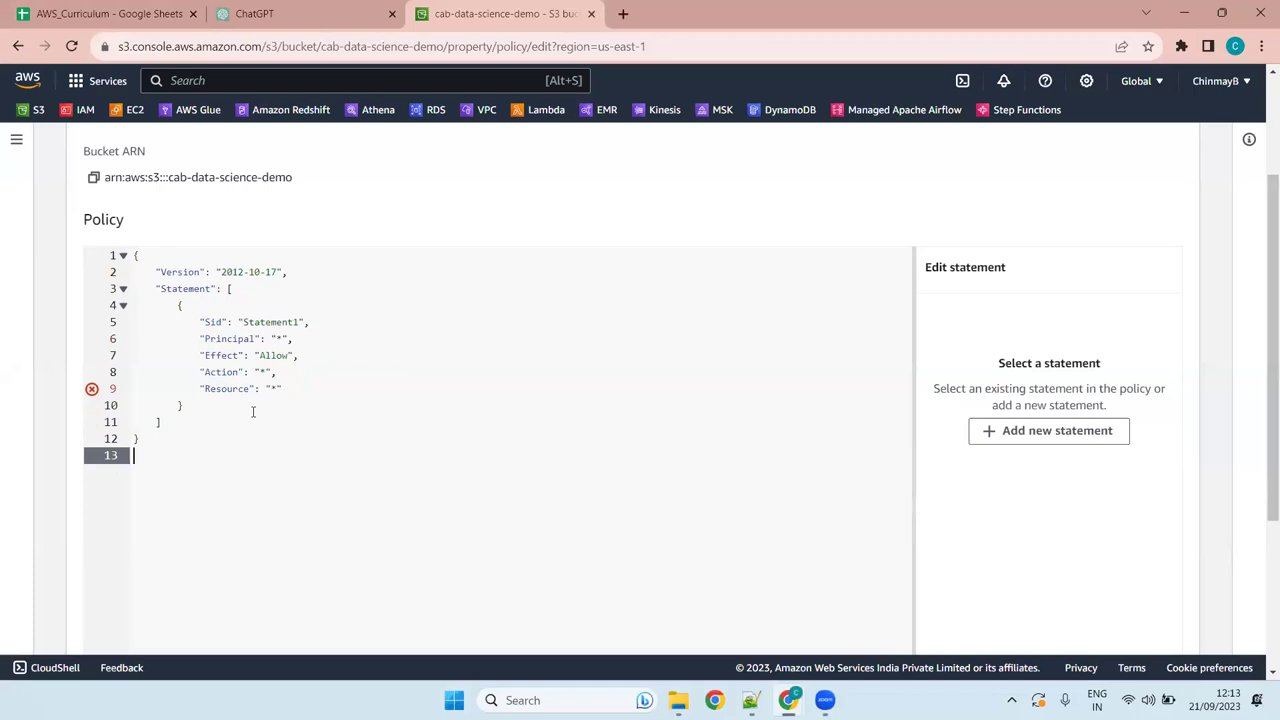
pyautogui.click(282, 339)
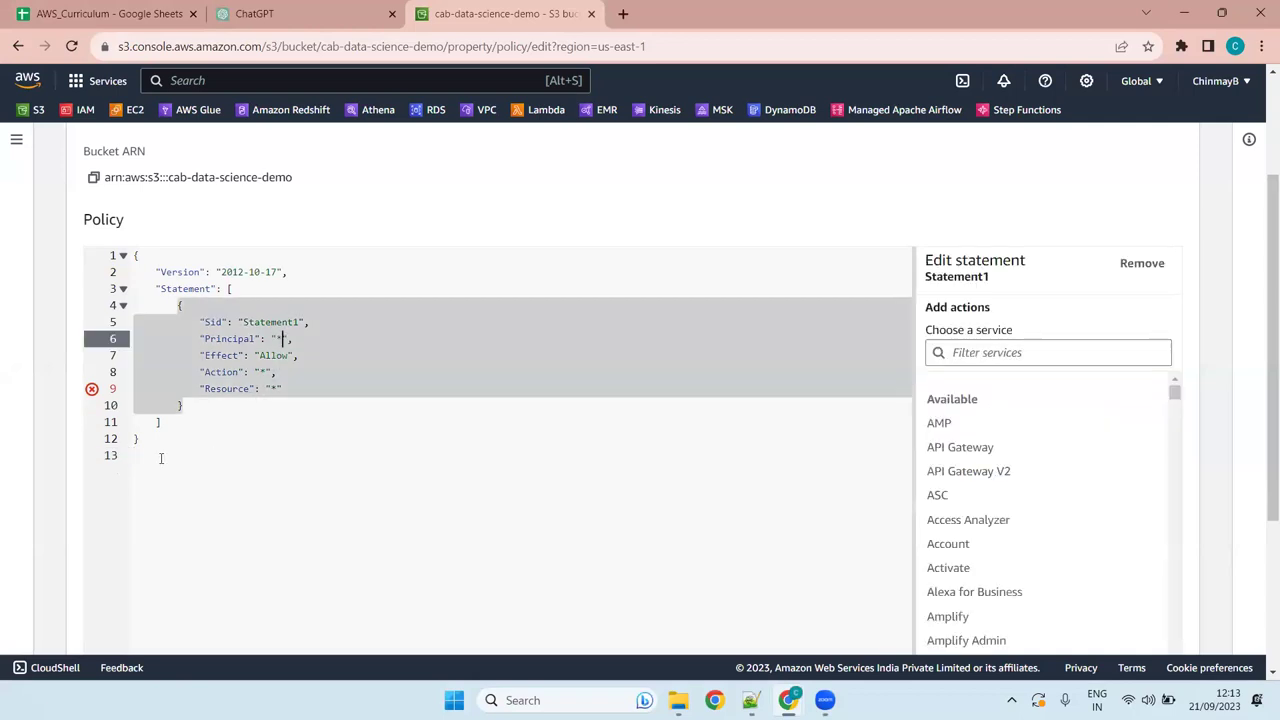
pyautogui.hotkey('ctrl', 'z')
pyautogui.hotkey('ctrl', 'z')
pyautogui.hotkey('ctrl', 'z')
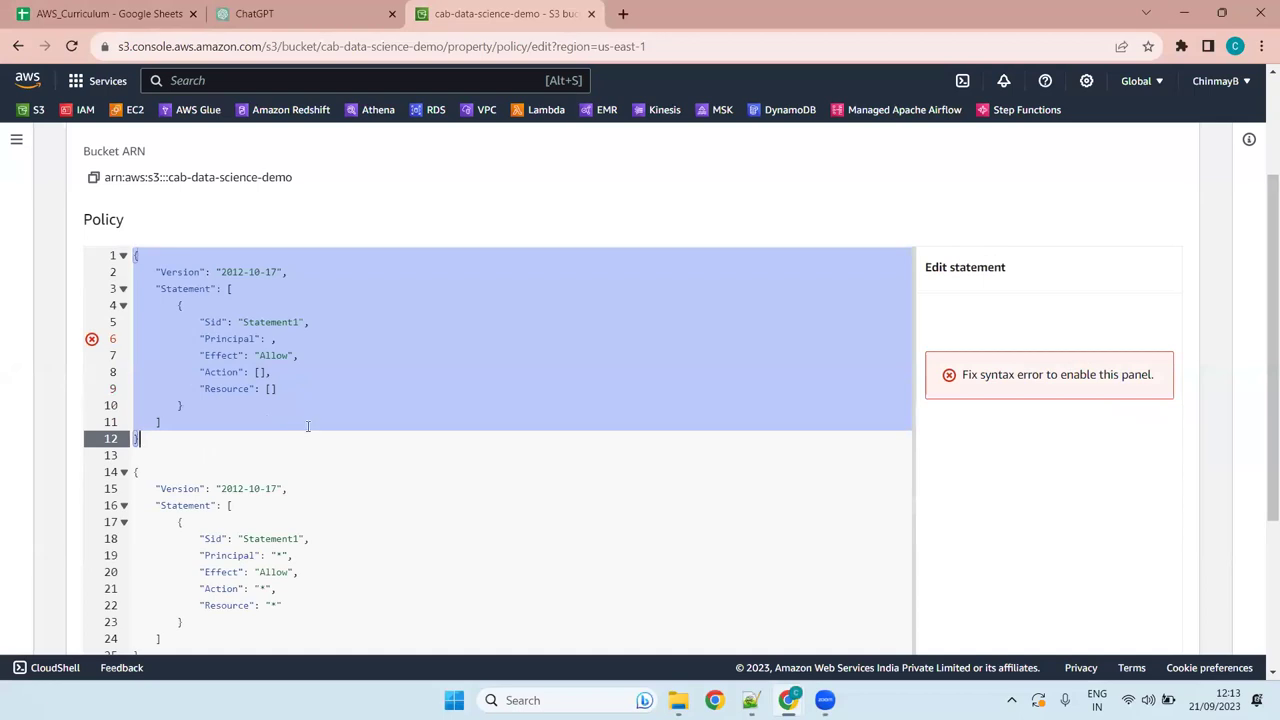
# - Replace the editor's entire contents with the copied policy and check it through to the end of the page
pyautogui.scroll(-3, 260, 449)
pyautogui.moveTo(220, 423); pyautogui.dragTo(126, 430)
pyautogui.press('BackSpace')
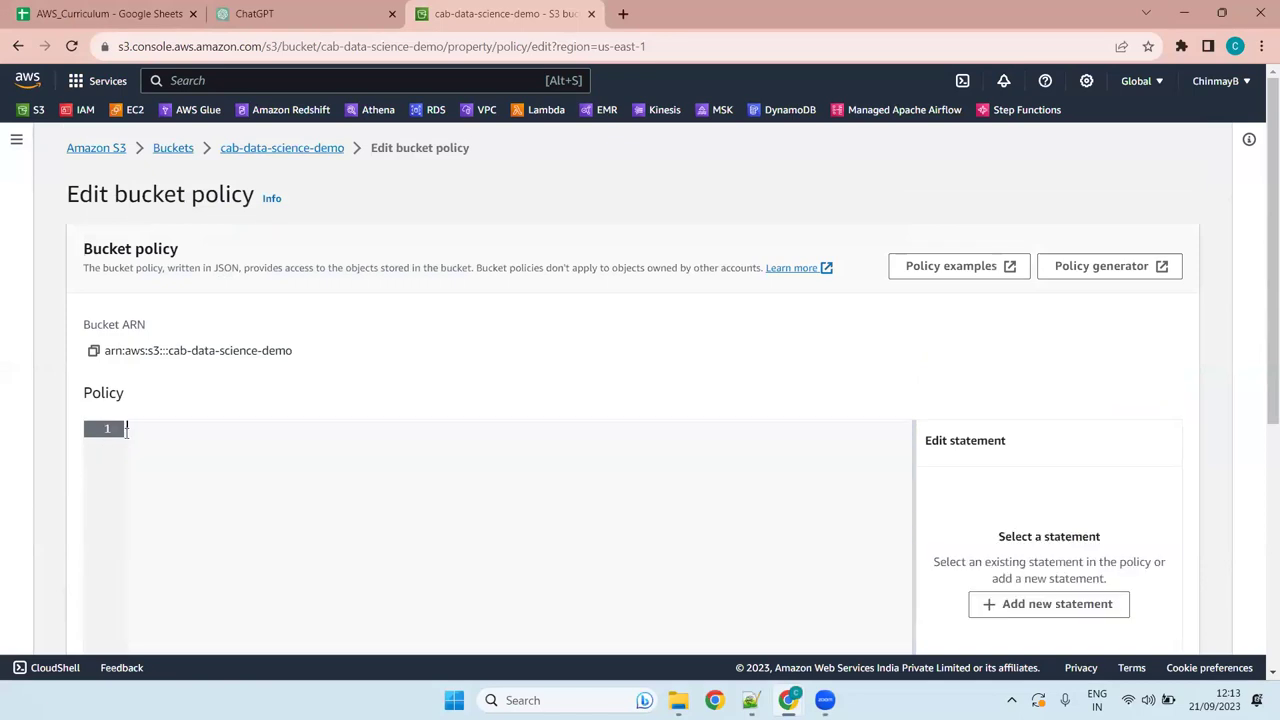
pyautogui.hotkey('ctrl', 'v')
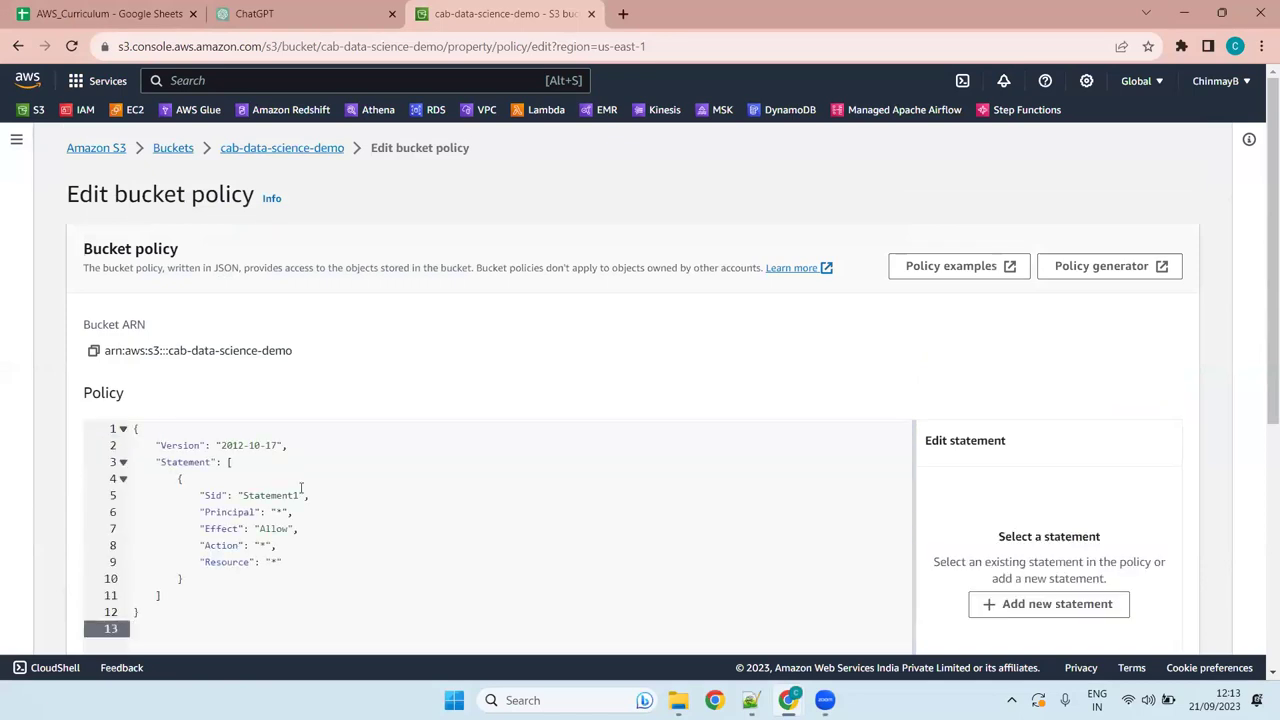
pyautogui.scroll(-4, 430, 395)
pyautogui.scroll(4, 438, 350)
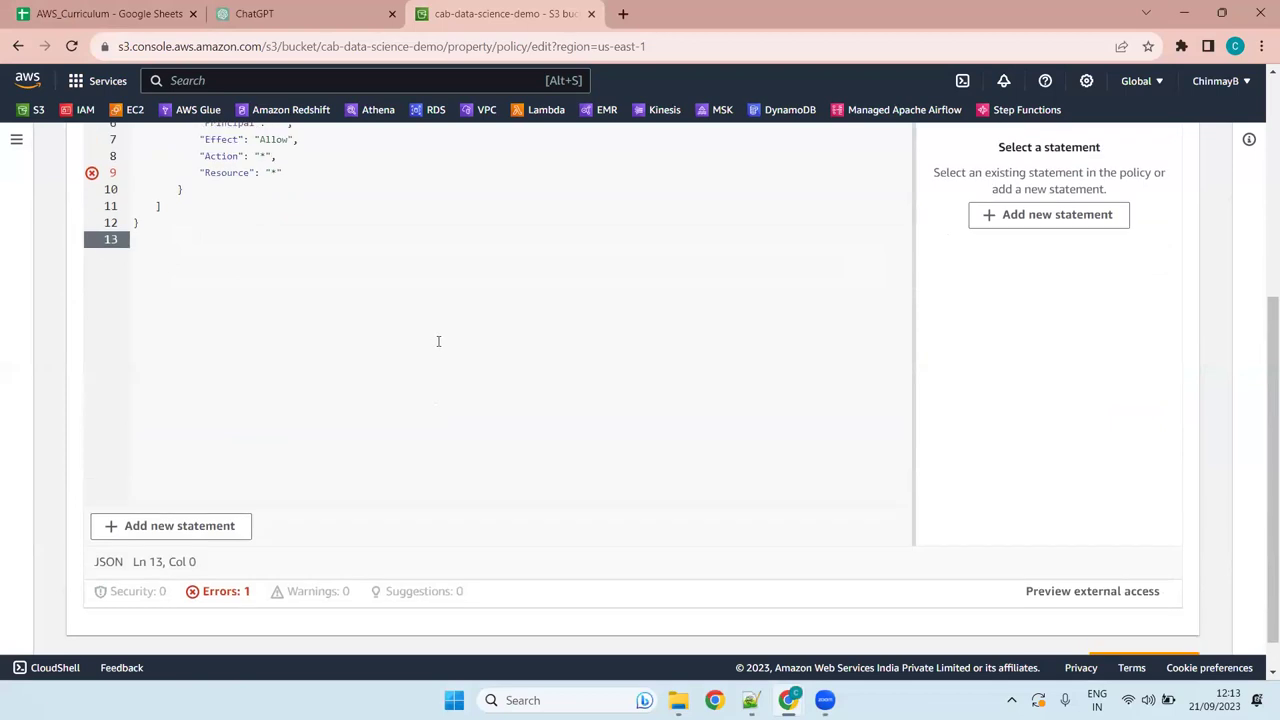
pyautogui.scroll(-4, 440, 351)
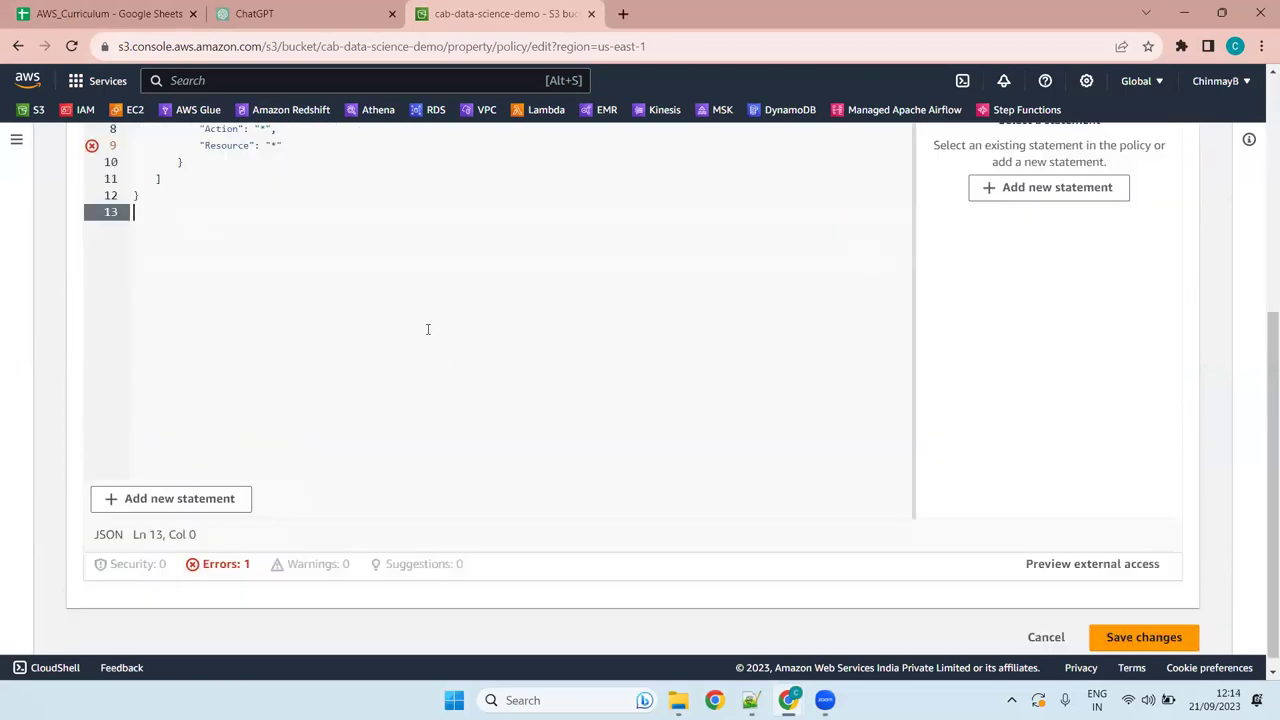
# - Review the pasted policy from start to end and open the details of its validation error
pyautogui.scroll(4, 430, 330)
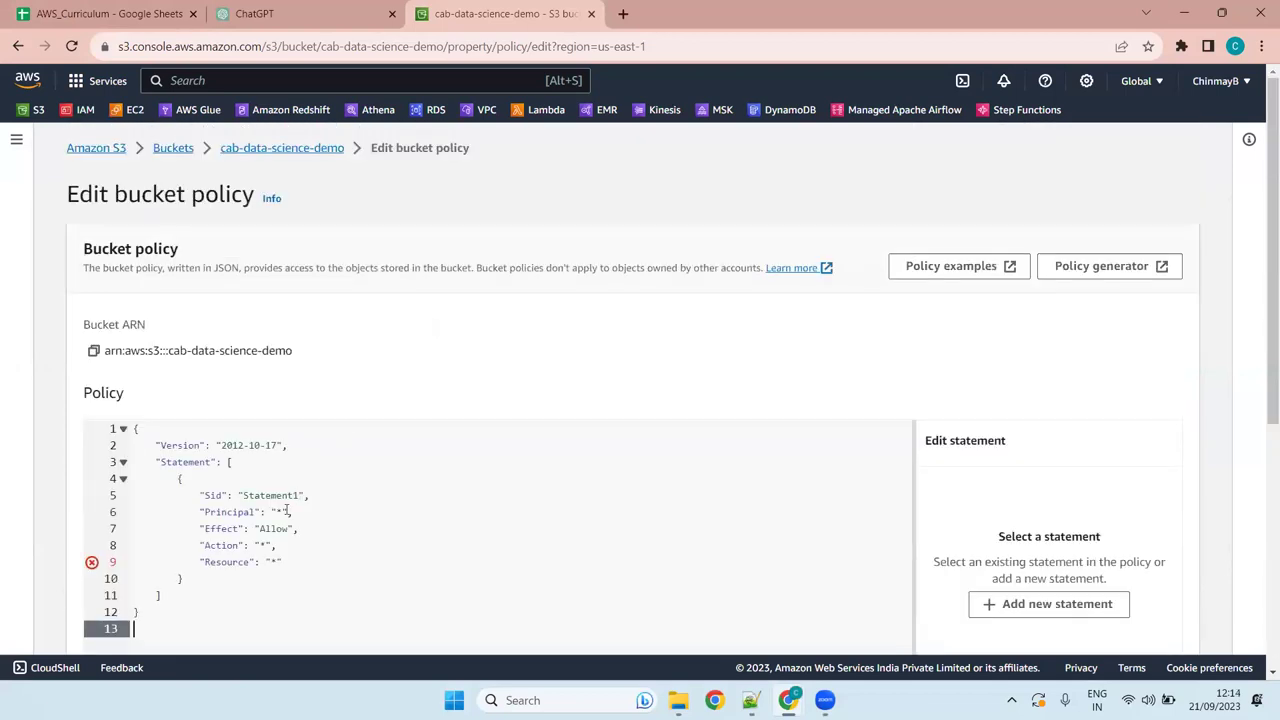
pyautogui.click(281, 511)
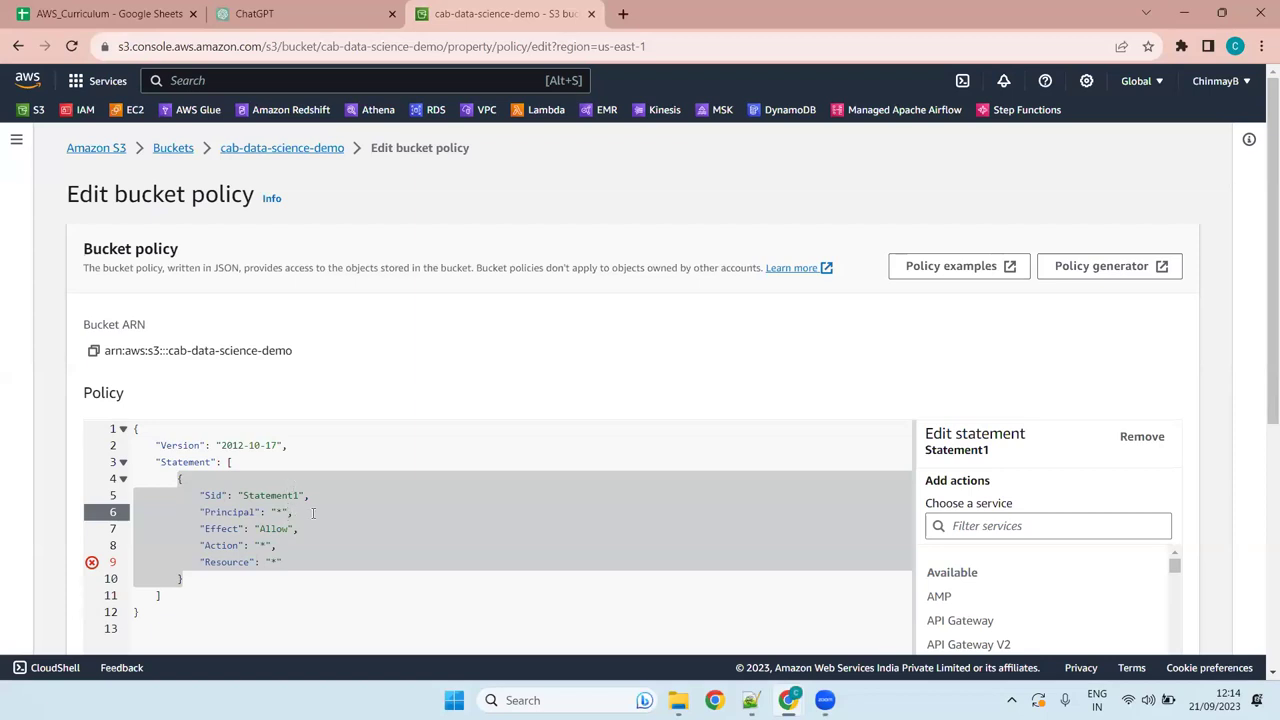
pyautogui.scroll(-4, 187, 213)
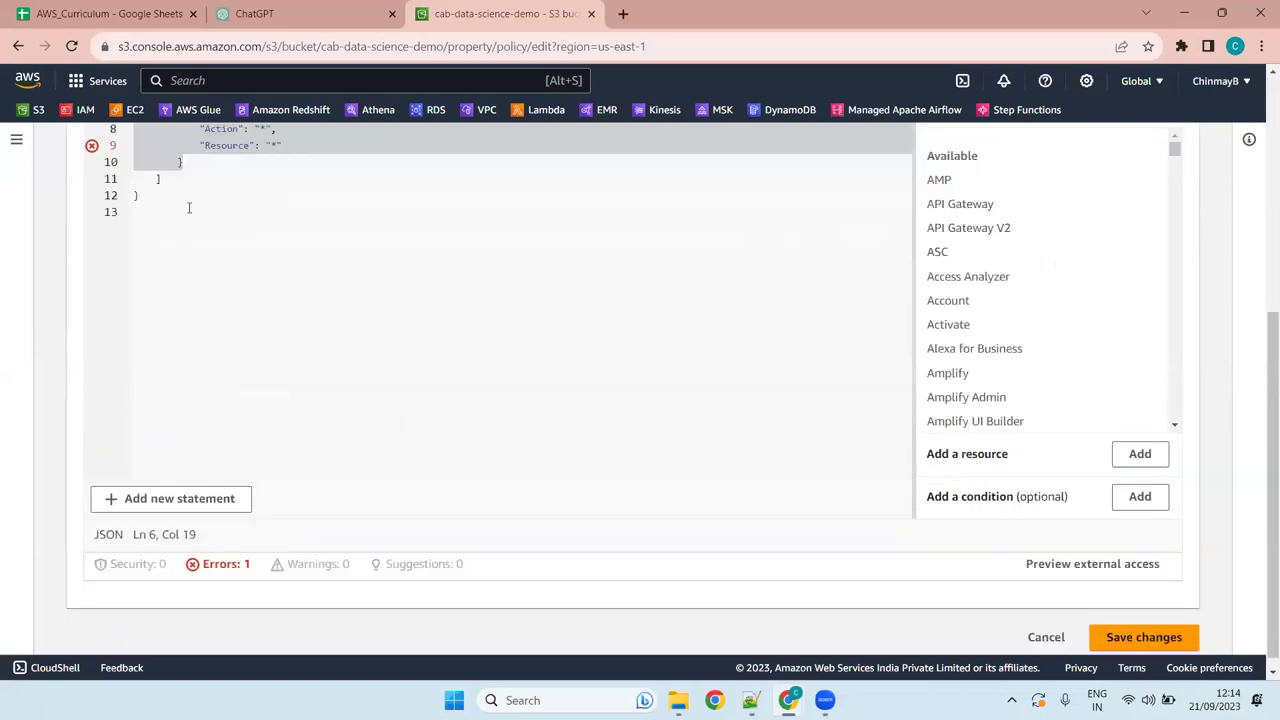
pyautogui.scroll(4, 188, 207)
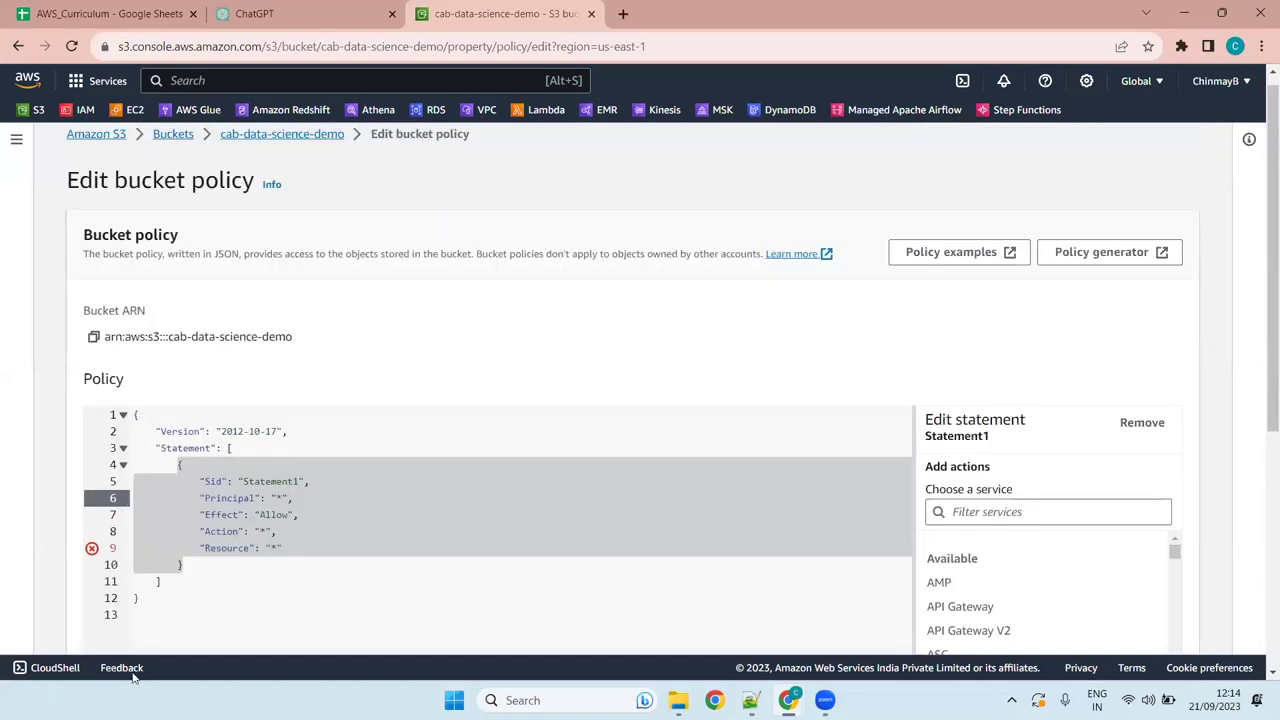
pyautogui.hotkey('ctrl', 'a')
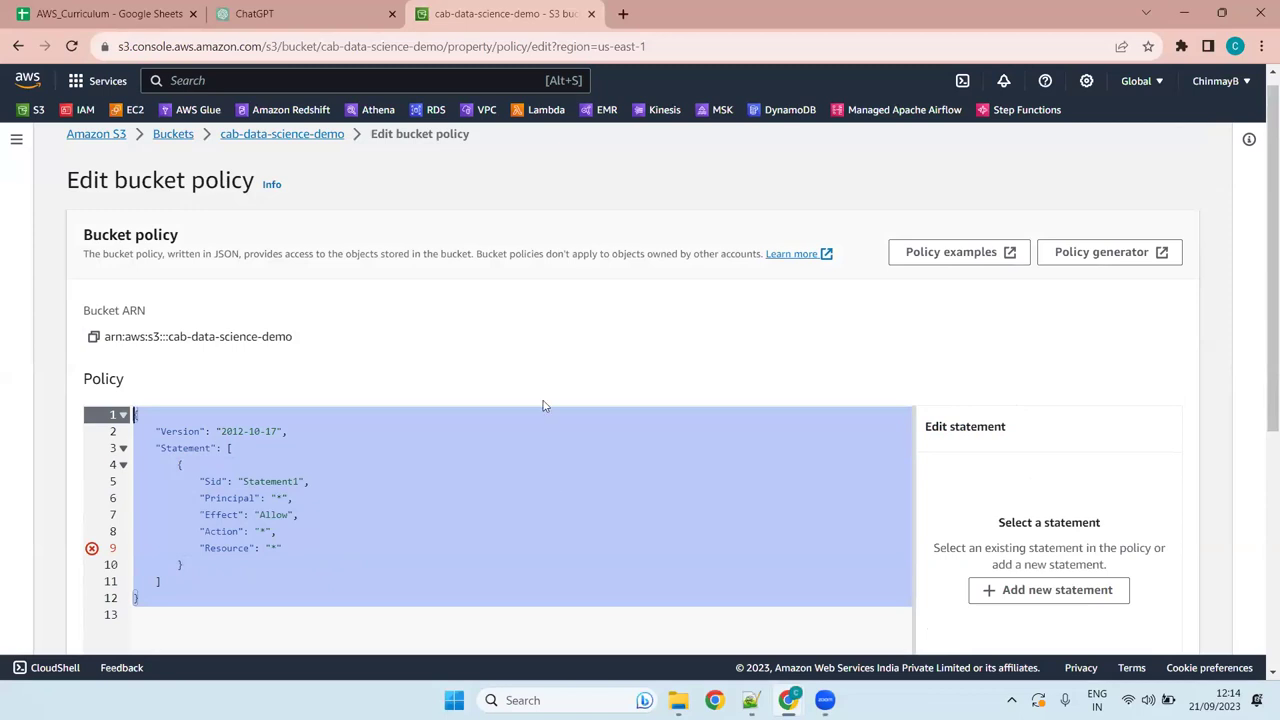
pyautogui.scroll(-4, 545, 400)
pyautogui.click(246, 553)
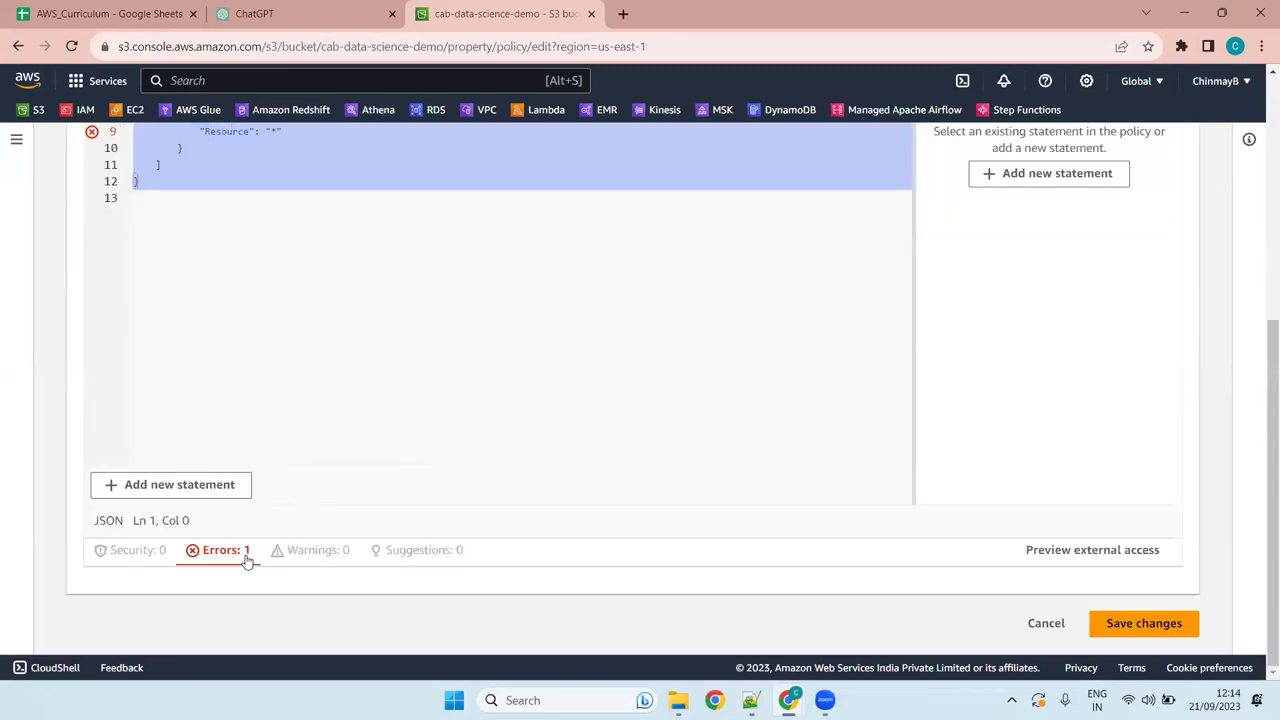
pyautogui.scroll(-2, 290, 555)
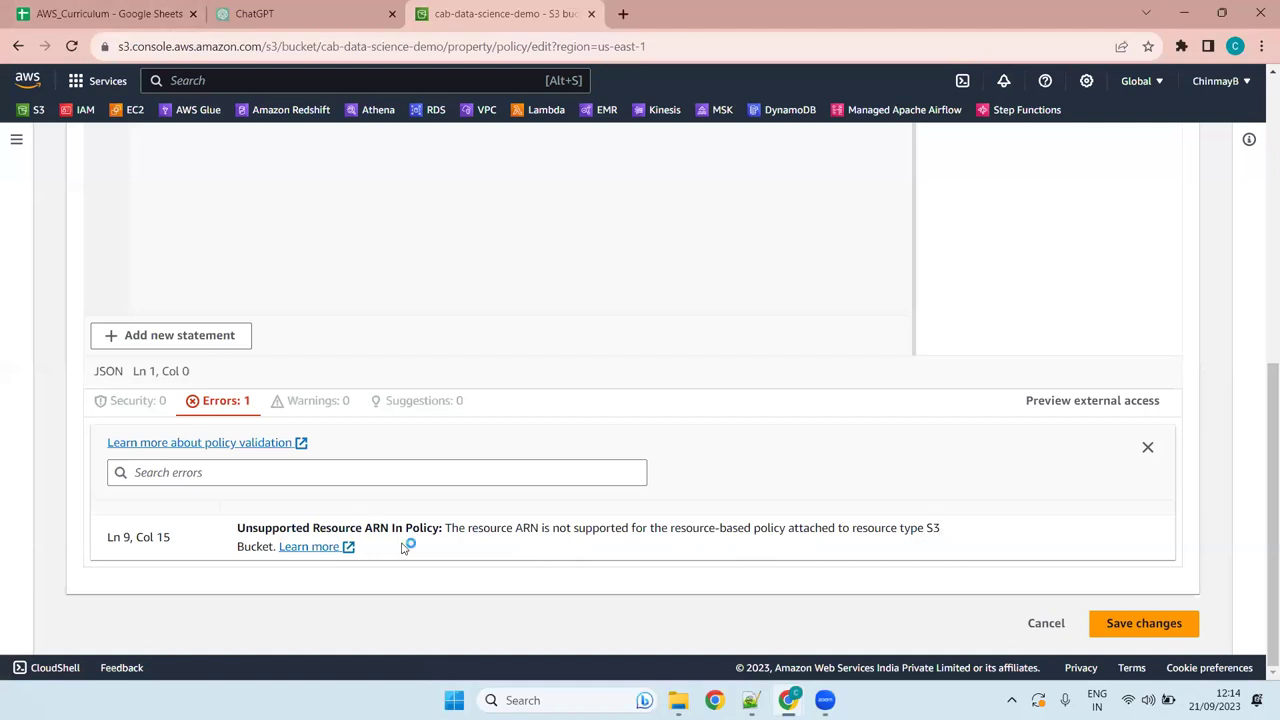
# - Examine the policy's Resource line and the surrounding statement against the validation error's details
pyautogui.hotkey('ctrl', 'a')
pyautogui.scroll(5, 414, 280)
pyautogui.scroll(-4, 278, 265)
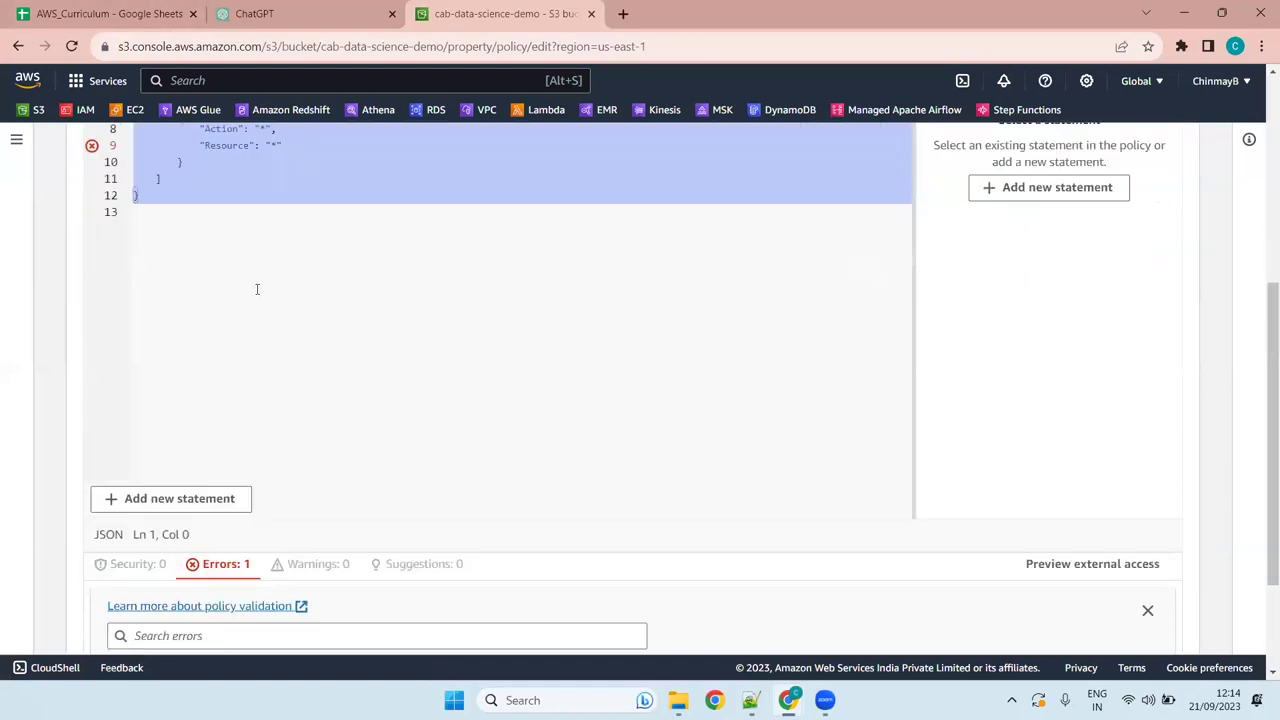
pyautogui.click(282, 146)
pyautogui.scroll(4, 280, 192)
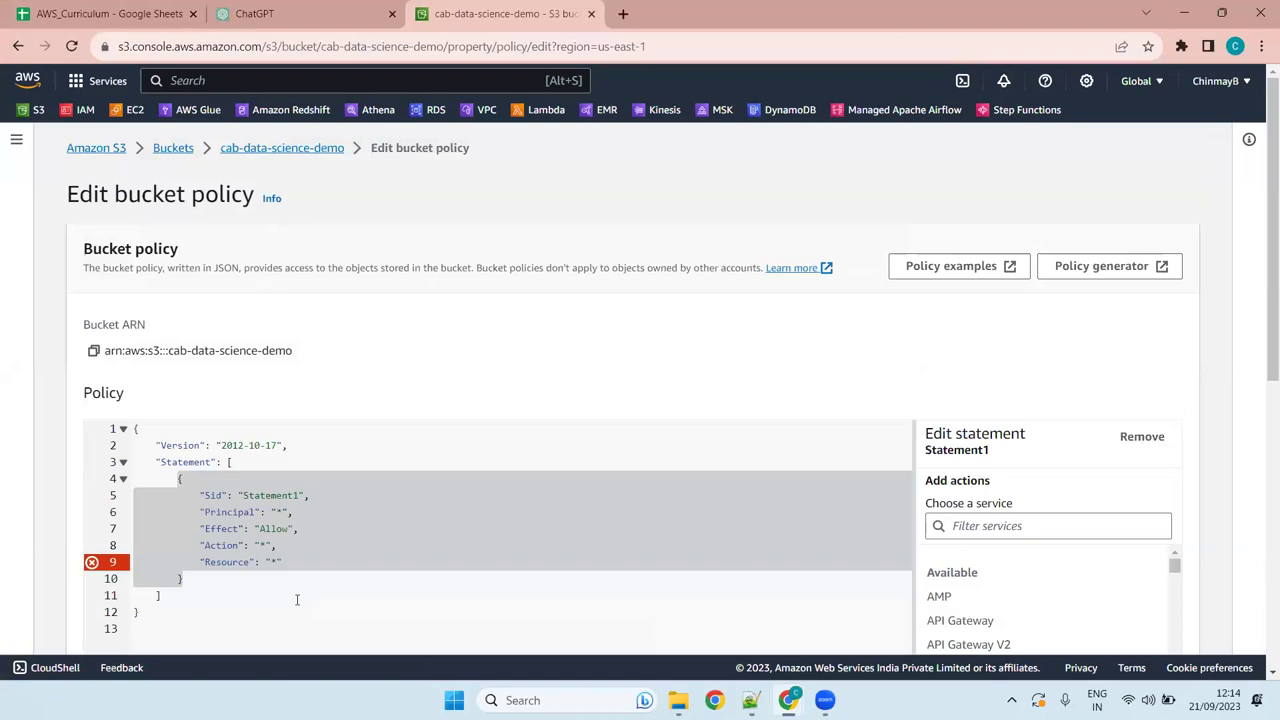
pyautogui.click(181, 612)
pyautogui.hotkey('shift', 'Up')
pyautogui.hotkey('shift', 'Up')
pyautogui.hotkey('shift', 'Up')
pyautogui.hotkey('shift', 'Up')
pyautogui.hotkey('shift', 'Up')
pyautogui.hotkey('shift', 'Up')
pyautogui.hotkey('shift', 'Up')
pyautogui.hotkey('shift', 'Up')
pyautogui.hotkey('shift', 'Up')
pyautogui.hotkey('shift', 'Up')
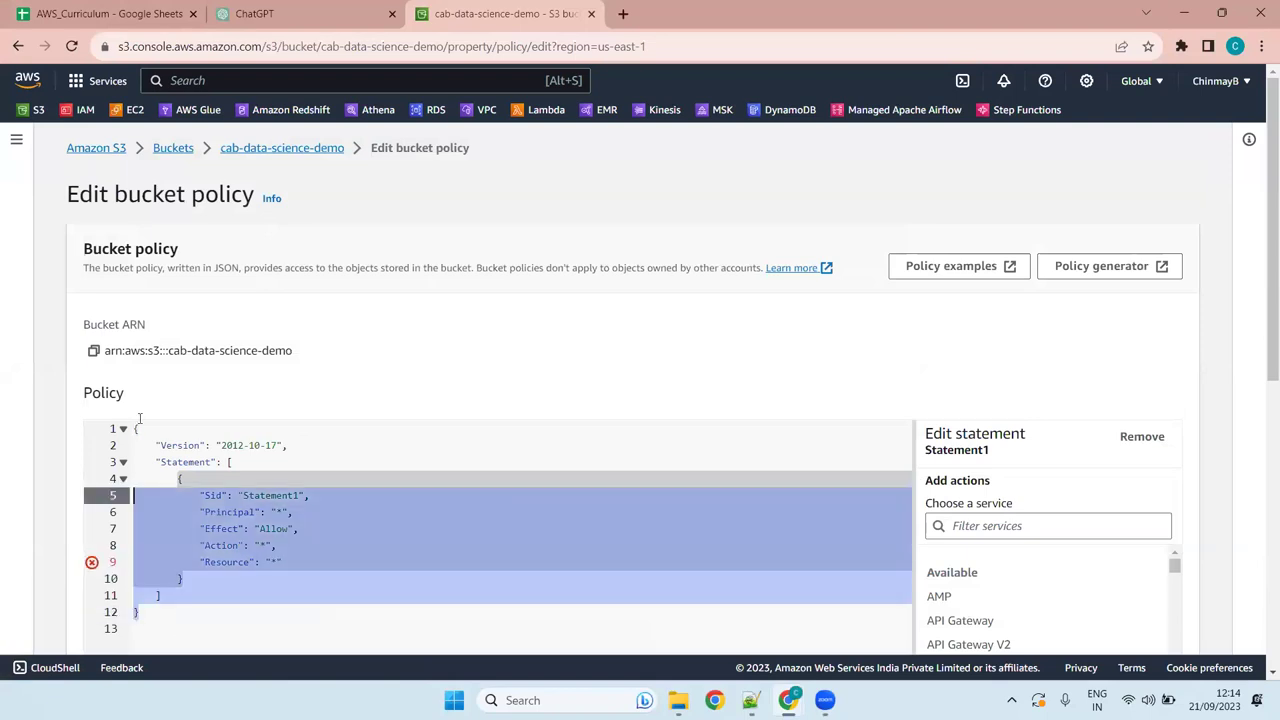
pyautogui.click(323, 595)
pyautogui.scroll(-5, 290, 480)
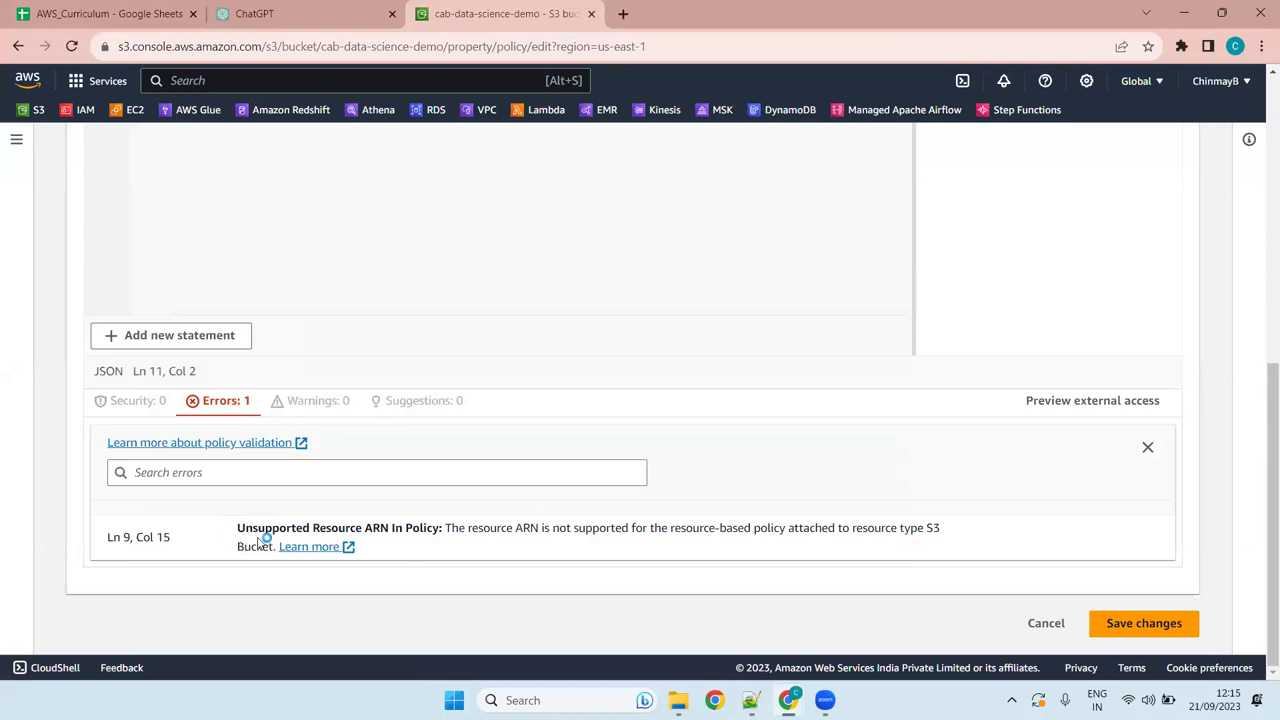
# - Delete the Resource line and the comma after the Action entry, and check the policy's validation results
pyautogui.scroll(6, 294, 433)
pyautogui.click(328, 563)
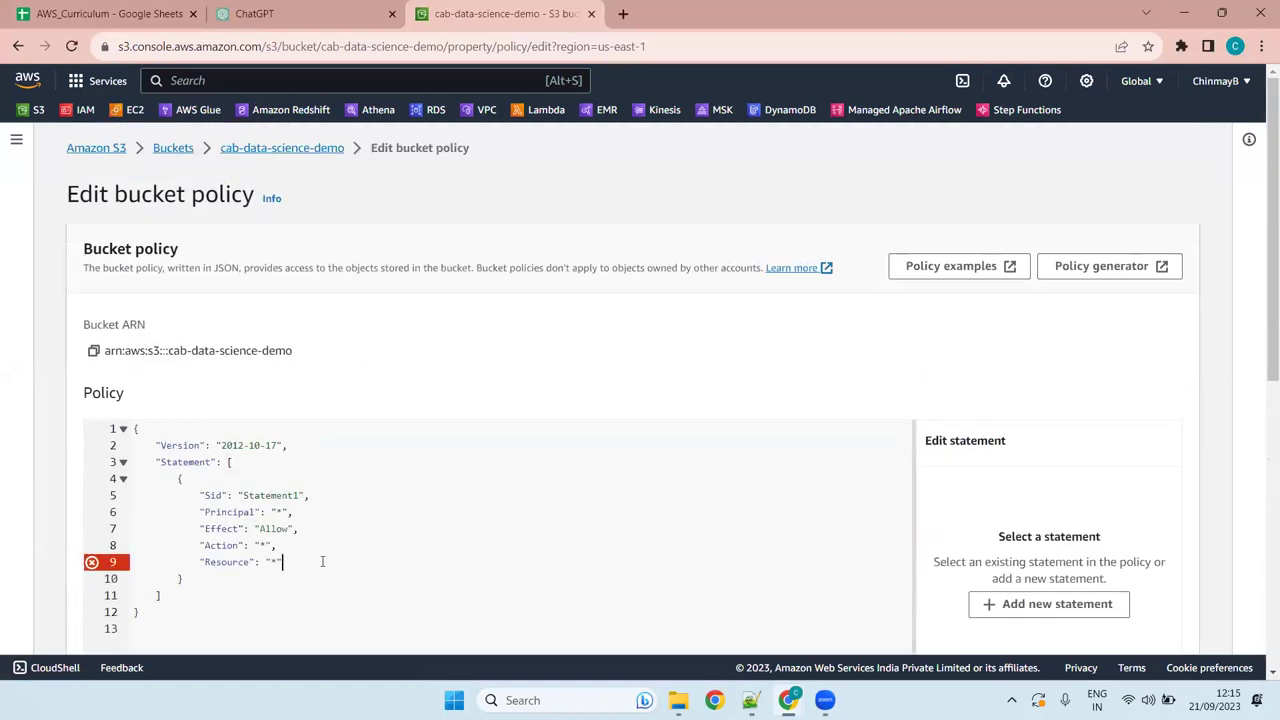
pyautogui.press('BackSpace')
pyautogui.press('BackSpace')
pyautogui.press('BackSpace')
pyautogui.press('BackSpace')
pyautogui.press('BackSpace')
pyautogui.press('BackSpace')
pyautogui.press('BackSpace')
pyautogui.press('BackSpace')
pyautogui.press('BackSpace')
pyautogui.press('BackSpace')
pyautogui.press('BackSpace')
pyautogui.press('BackSpace')
pyautogui.press('BackSpace')
pyautogui.press('BackSpace')
pyautogui.press('BackSpace')
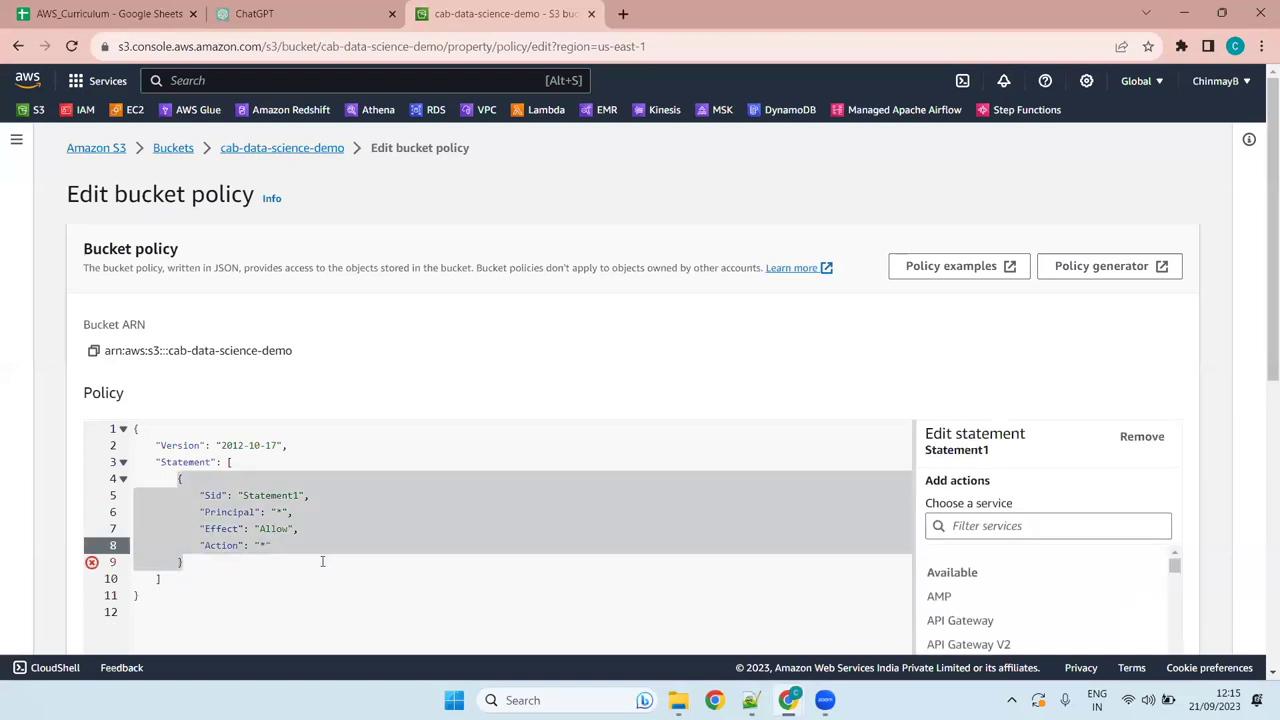
pyautogui.write(',')
pyautogui.press('Return')
pyautogui.write('"R')
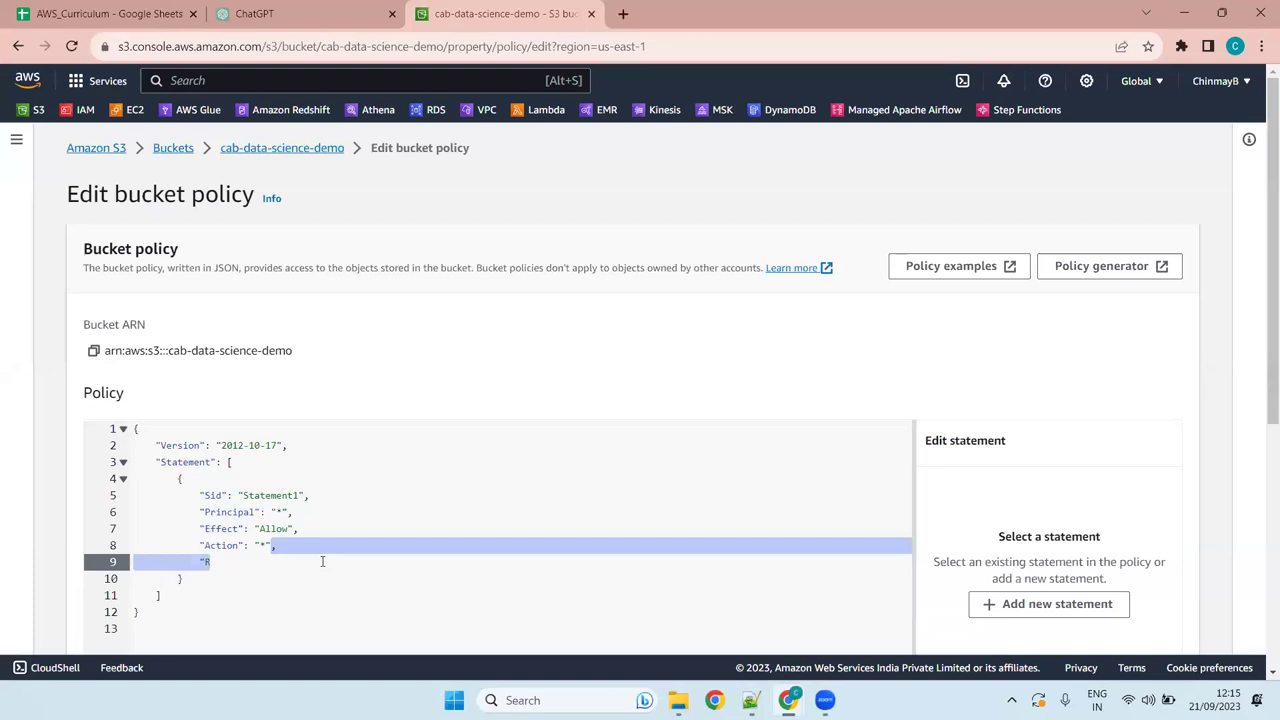
pyautogui.press('BackSpace')
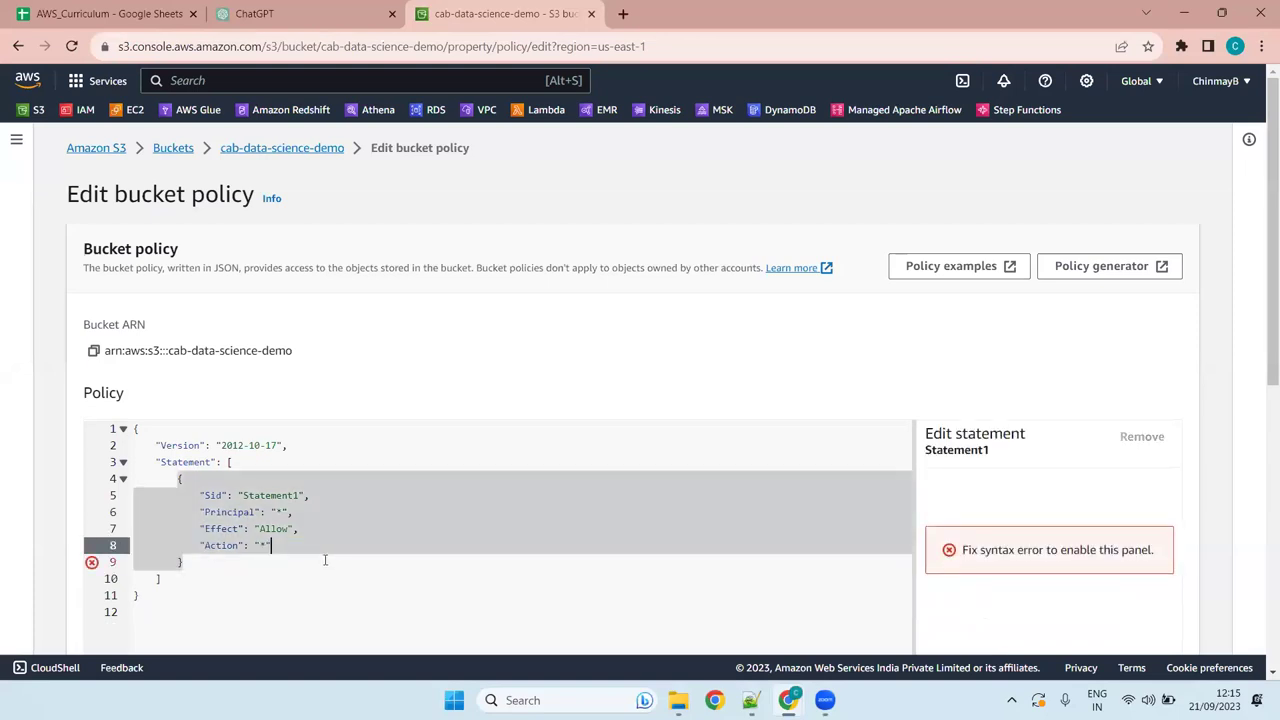
pyautogui.click(207, 593)
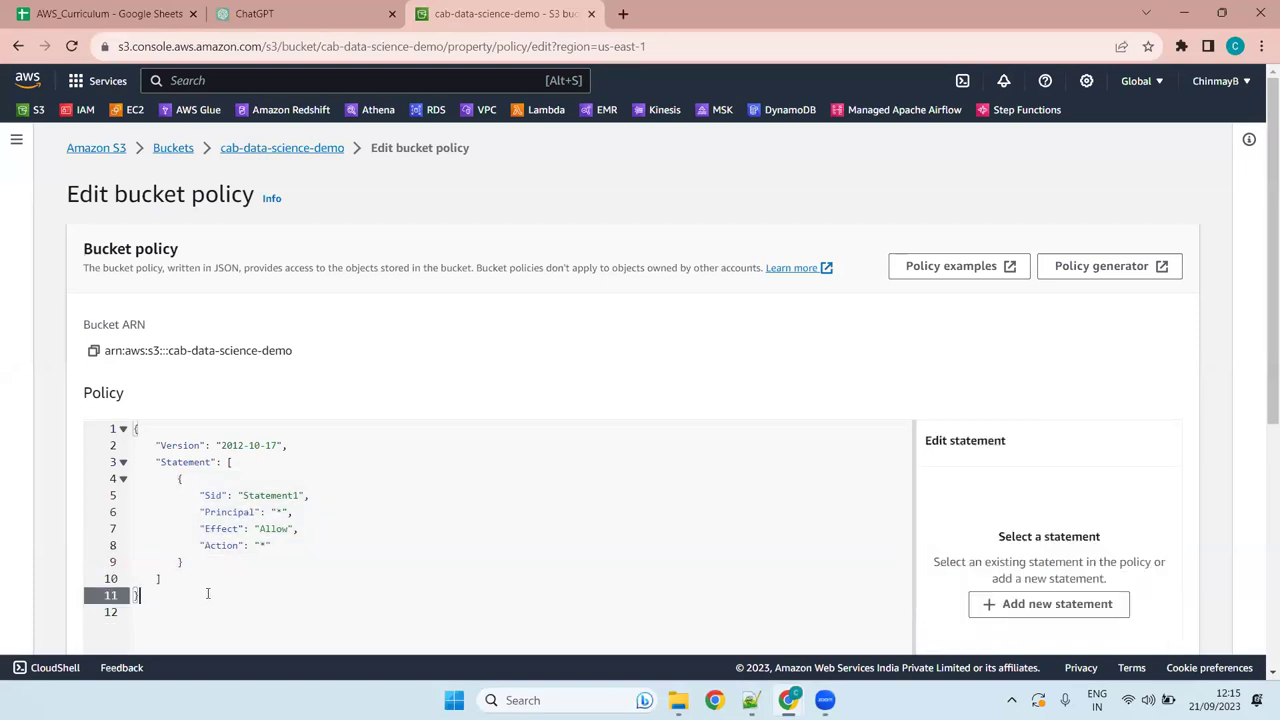
pyautogui.scroll(-5, 874, 448)
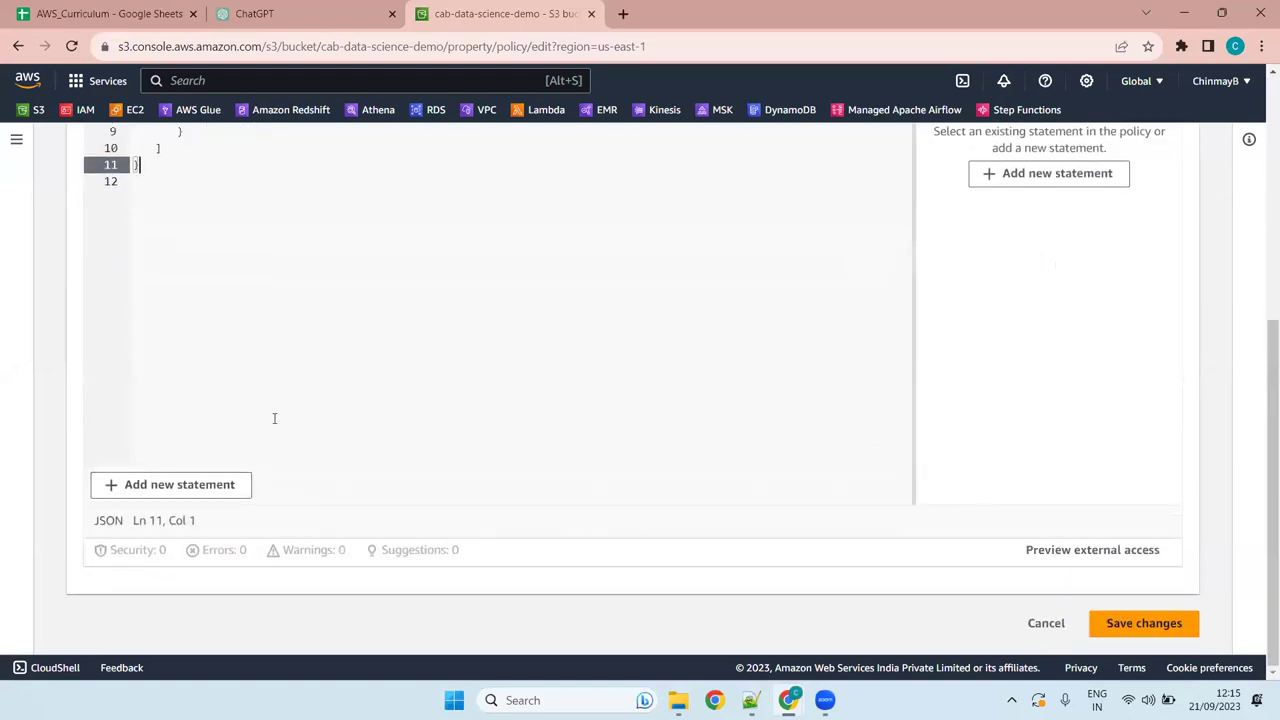
# - Undo the removal of the Resource line and reread the policy's validation error
pyautogui.scroll(5, 274, 418)
pyautogui.hotkey('ctrl', 'z')
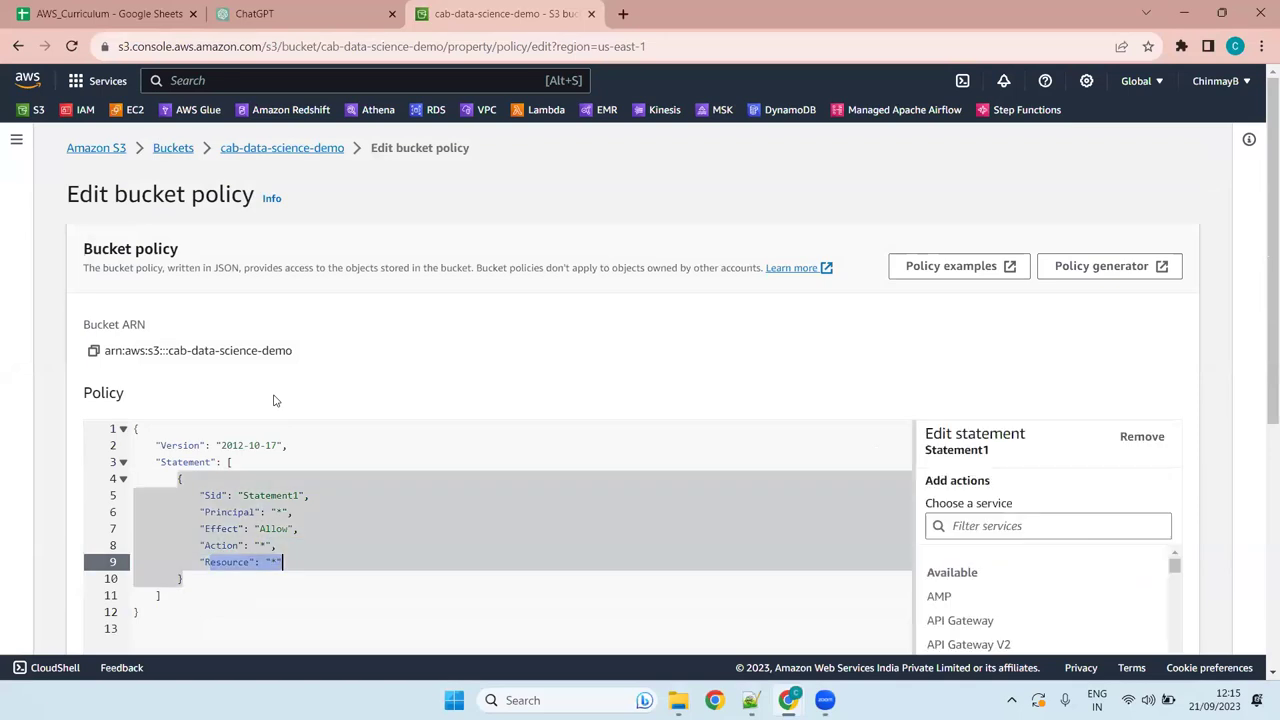
pyautogui.click(454, 609)
pyautogui.scroll(-5, 551, 531)
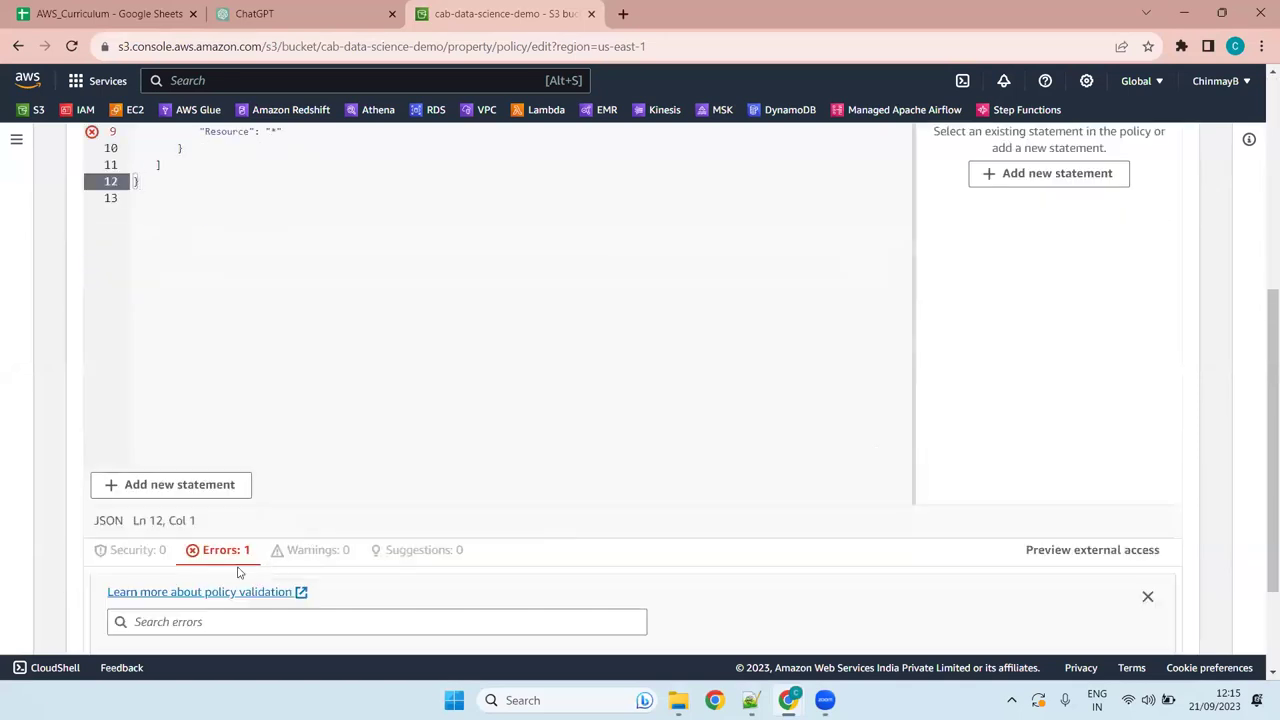
pyautogui.scroll(-2, 437, 560)
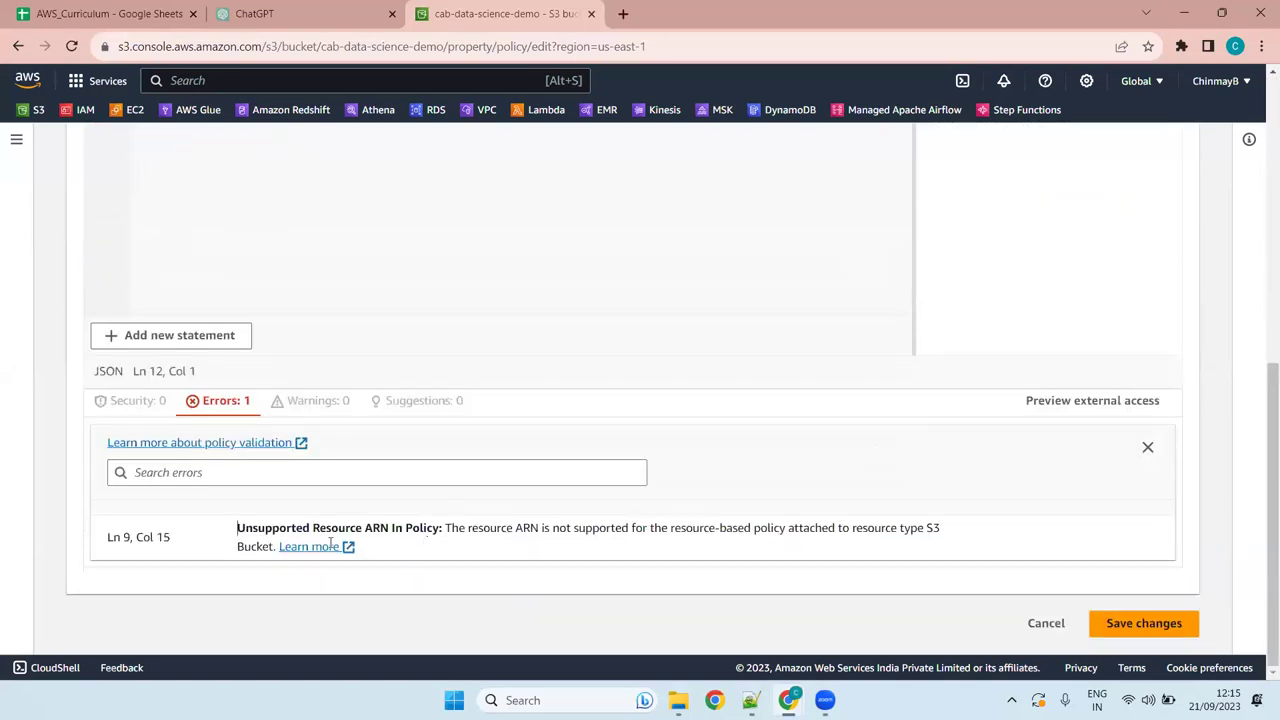
# - Try to copy the validation error message and paste it into the message box of the ChatGPT conversation
pyautogui.moveTo(233, 527); pyautogui.dragTo(276, 552)
pyautogui.click(276, 552)
pyautogui.click(295, 13)
pyautogui.scroll(-4, 690, 476)
pyautogui.click(523, 604)
pyautogui.hotkey('ctrl', 'v')
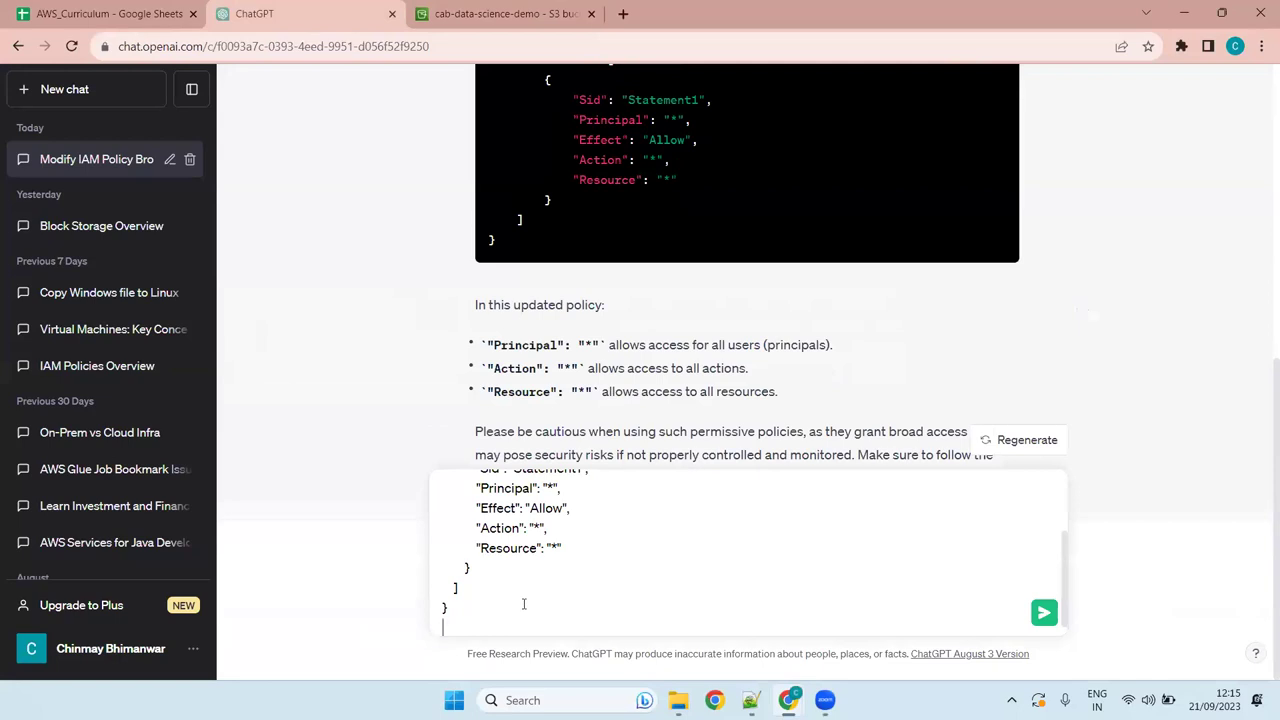
# - Switch back to the S3 bucket policy page and try again to select the validation error message for copying
pyautogui.hotkey('alt', 'Tab')
pyautogui.hotkey('alt', 'Tab')
pyautogui.click(463, 9)
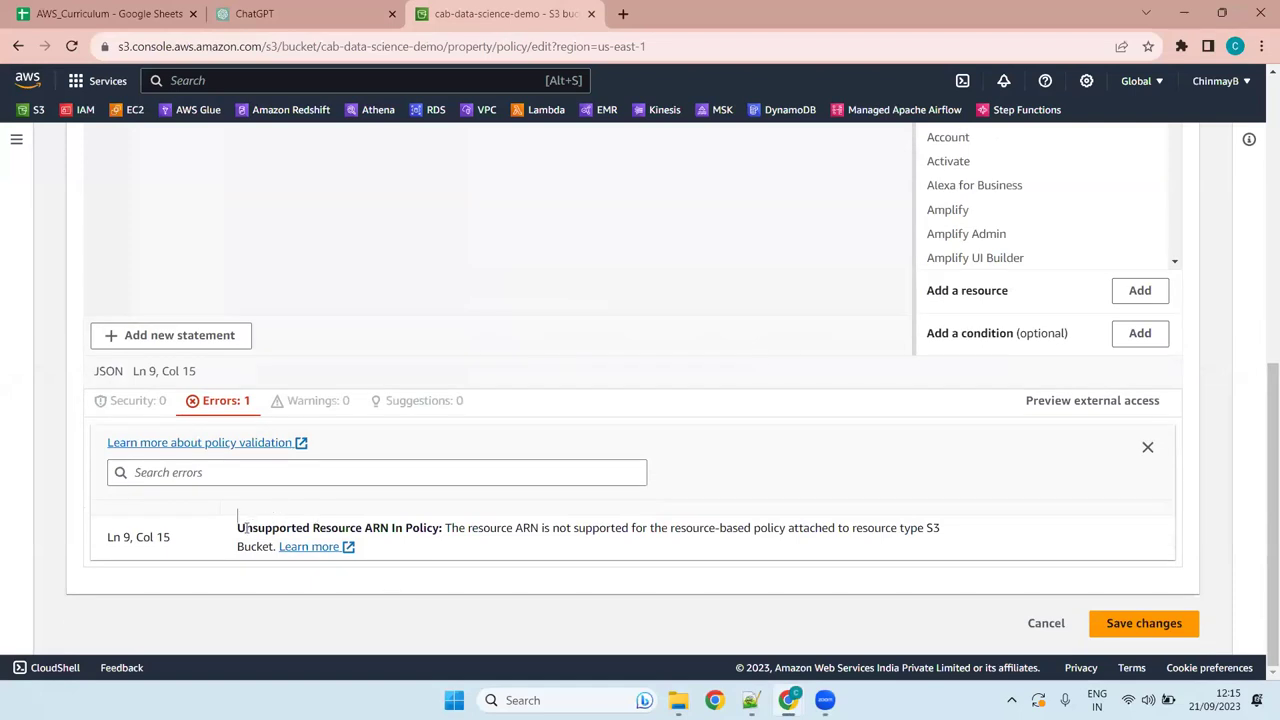
pyautogui.moveTo(237, 527)
pyautogui.mouseDown()
pyautogui.moveTo(277, 547)
pyautogui.moveTo(230, 527)
pyautogui.mouseUp()
pyautogui.click(258, 535)
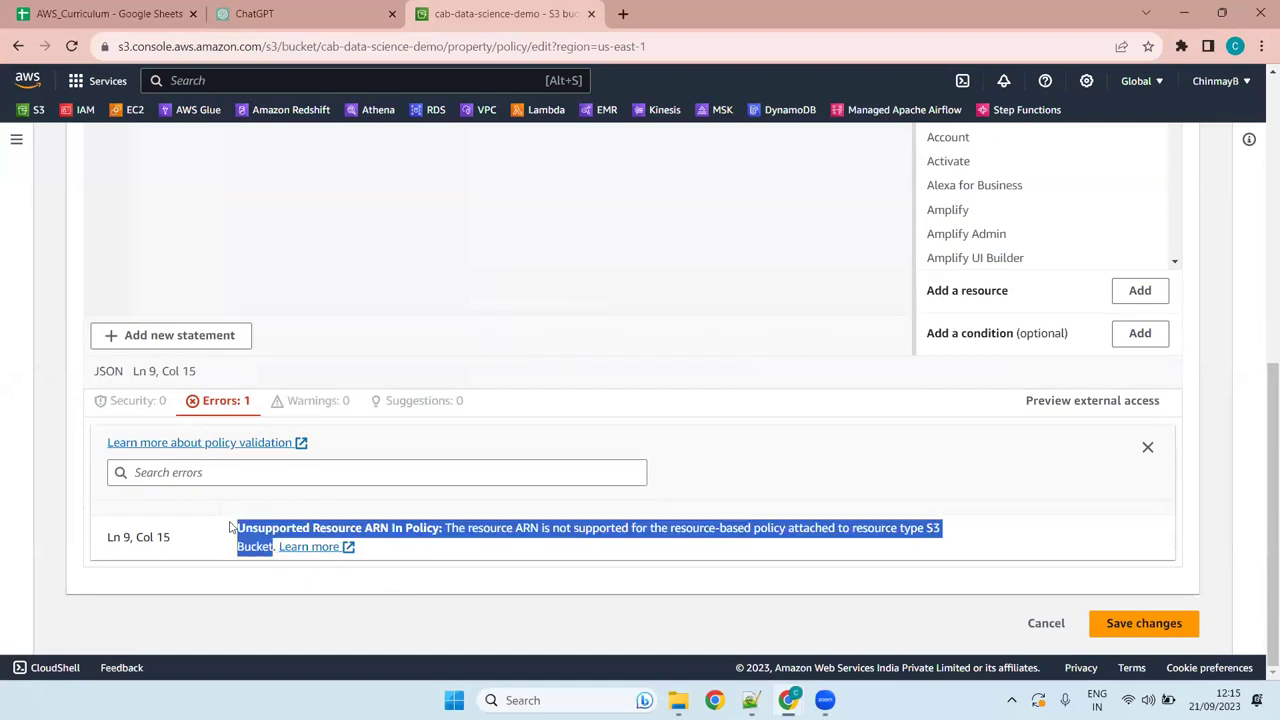
pyautogui.click(230, 527)
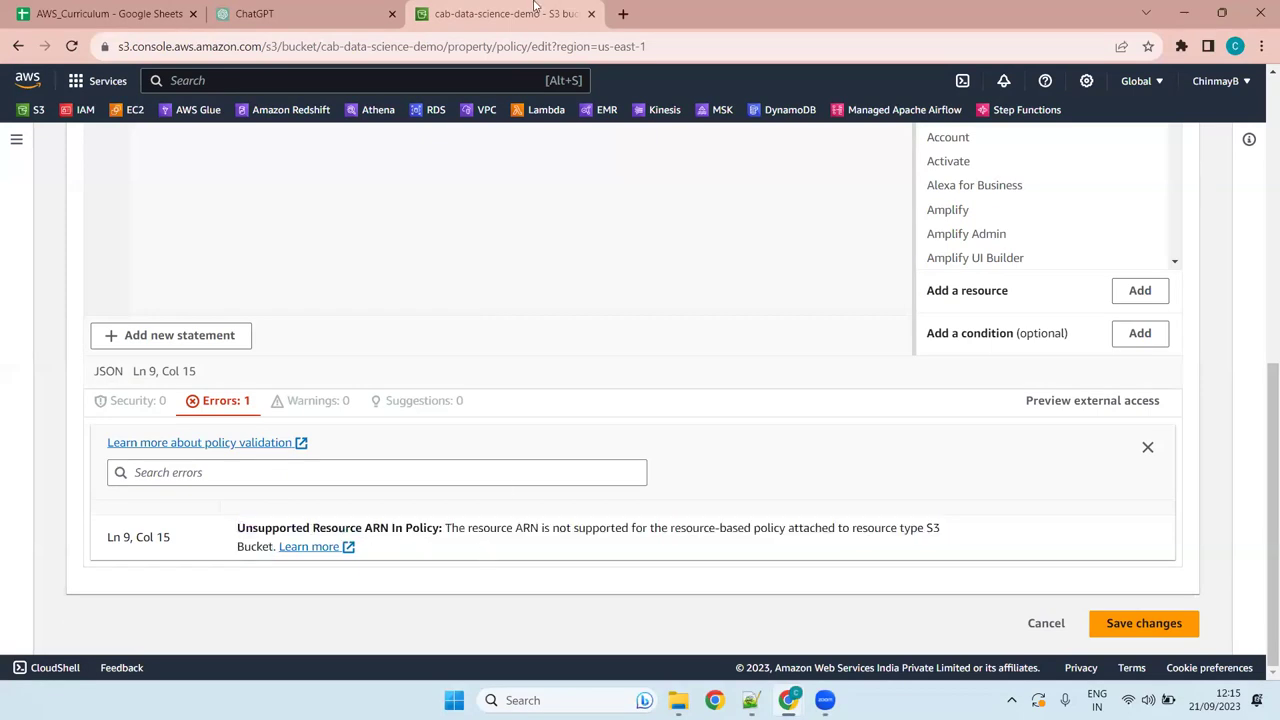
# - Switch to ChatGPT and replace the pasted draft with the start of a question: what is the issue "unsupported arn in r"
pyautogui.click(262, 10)
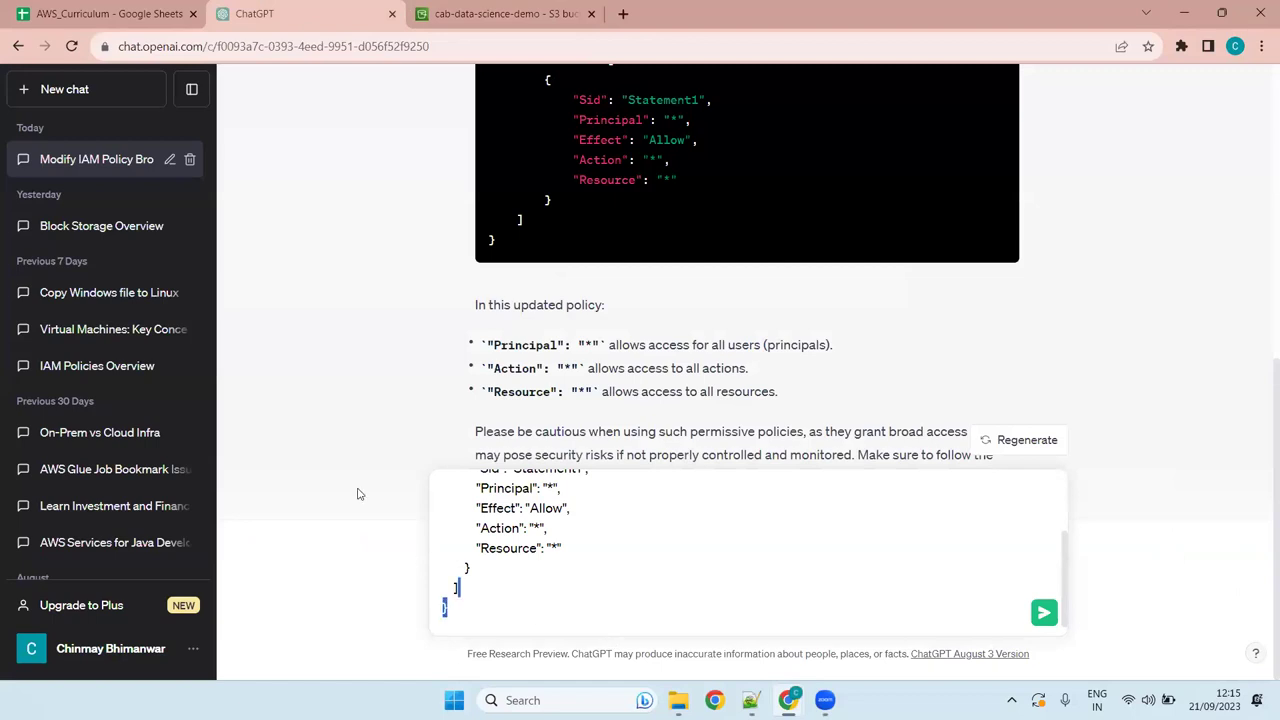
pyautogui.hotkey('ctrl', 'a')
pyautogui.write('what ')
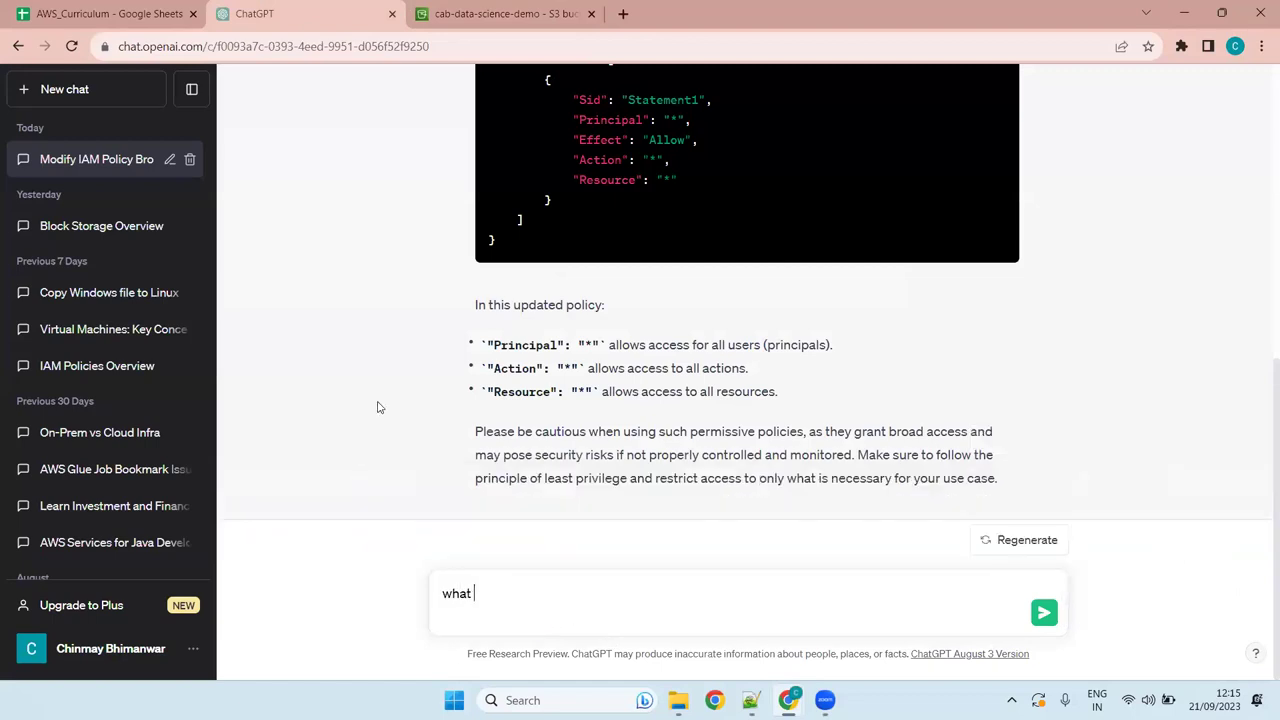
pyautogui.write('is the issu')
pyautogui.write('e ')
pyautogui.write('""')
pyautogui.write('unsupp')
pyautogui.write('orted arn')
pyautogui.write(' in ')
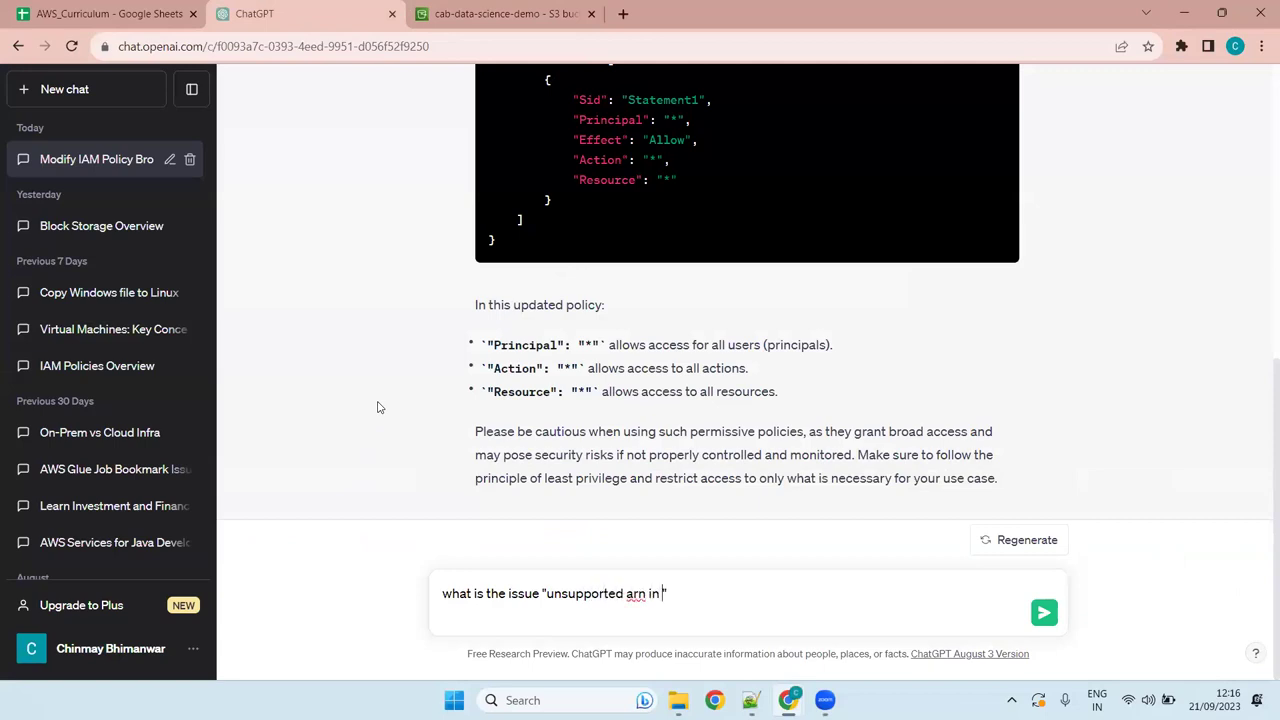
pyautogui.write('r')
# - Recheck the error's wording on the S3 page and correct the quoted phrase in the ChatGPT draft to "unsupported resource arn in policy"
pyautogui.hotkey('alt', 'Tab')
pyautogui.hotkey('alt', 'Tab')
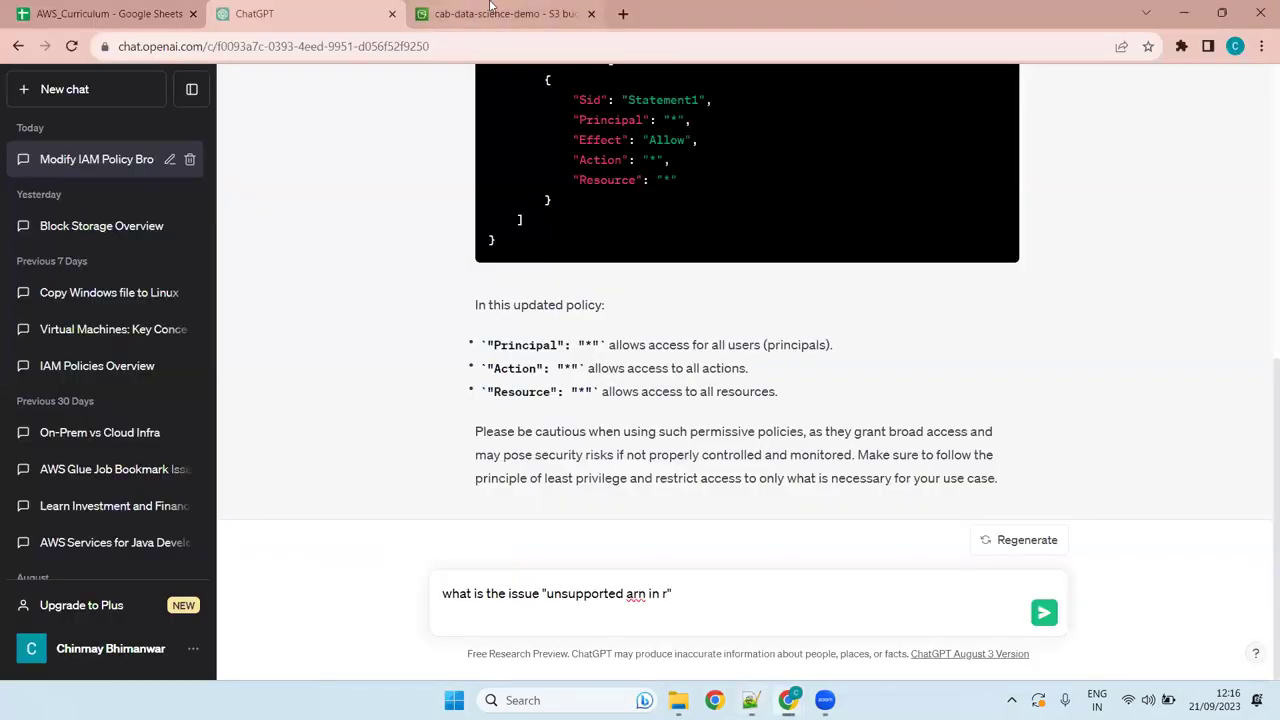
pyautogui.click(500, 13)
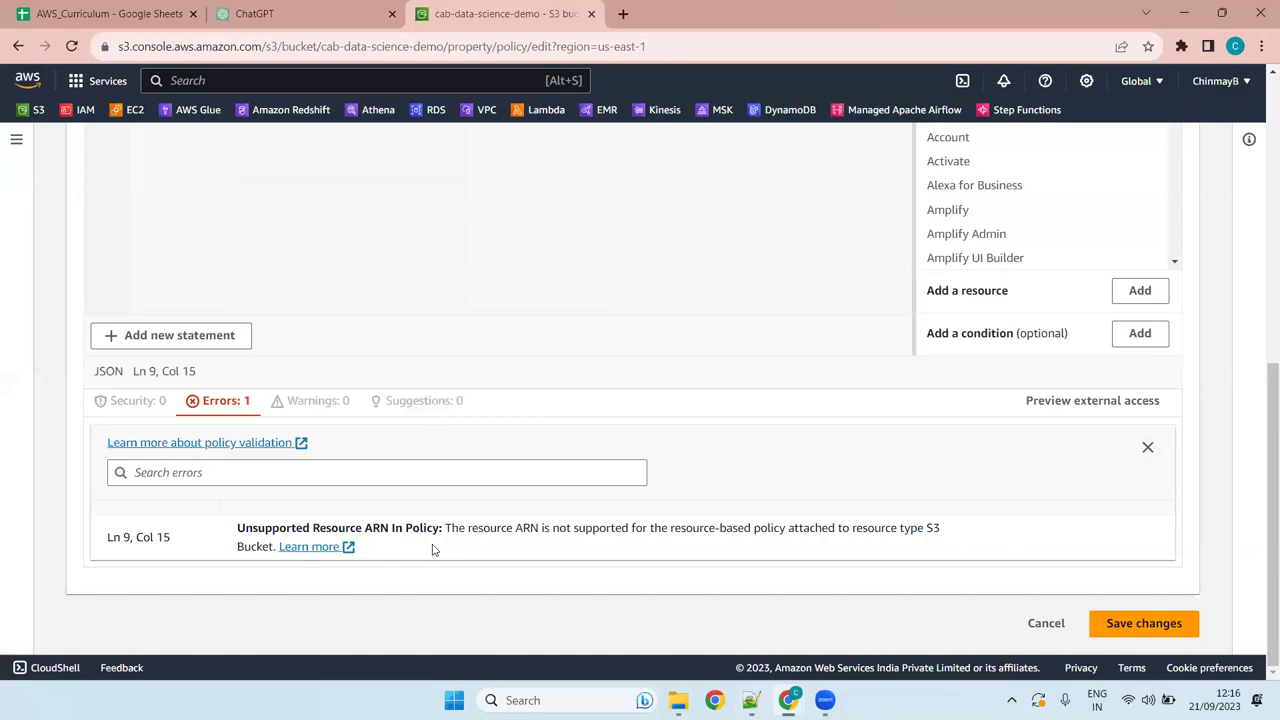
pyautogui.hotkey('alt', 'Tab')
pyautogui.hotkey('alt', 'Tab')
pyautogui.click(255, 13)
pyautogui.click(627, 593)
pyautogui.write('resourc')
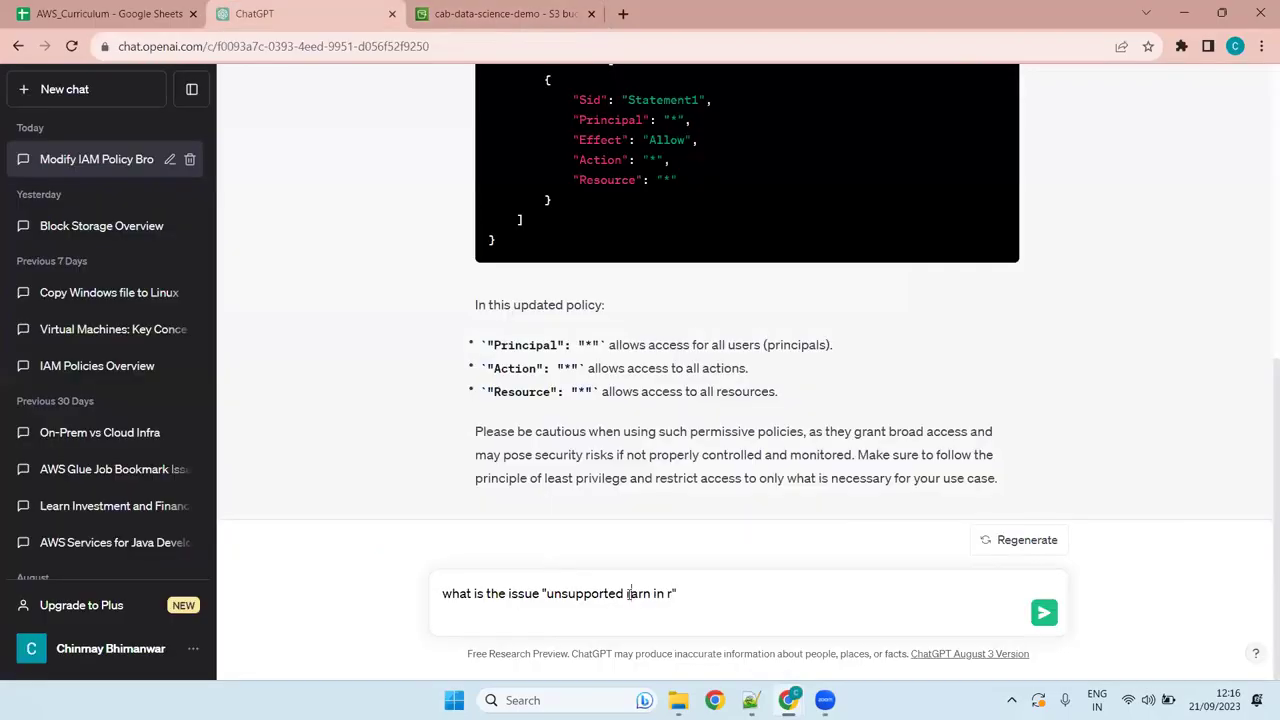
pyautogui.write('e')
pyautogui.press('Right')
pyautogui.press('Right')
pyautogui.press('Right')
pyautogui.press('Delete')
pyautogui.write('policy')
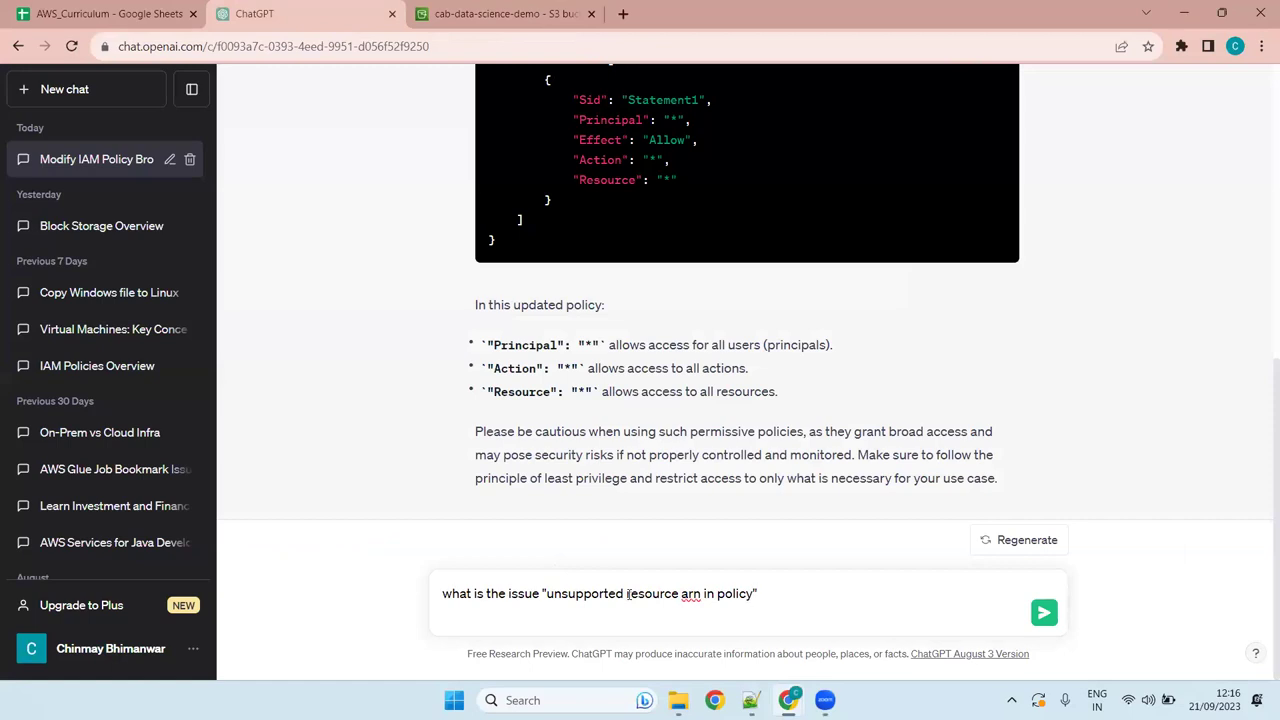
# - Complete the ChatGPT question with "in s3 bucket policy?" after the quoted phrase and send it
pyautogui.write('?')
pyautogui.write(' in s')
pyautogui.write('3 bucket ')
pyautogui.write('policy')
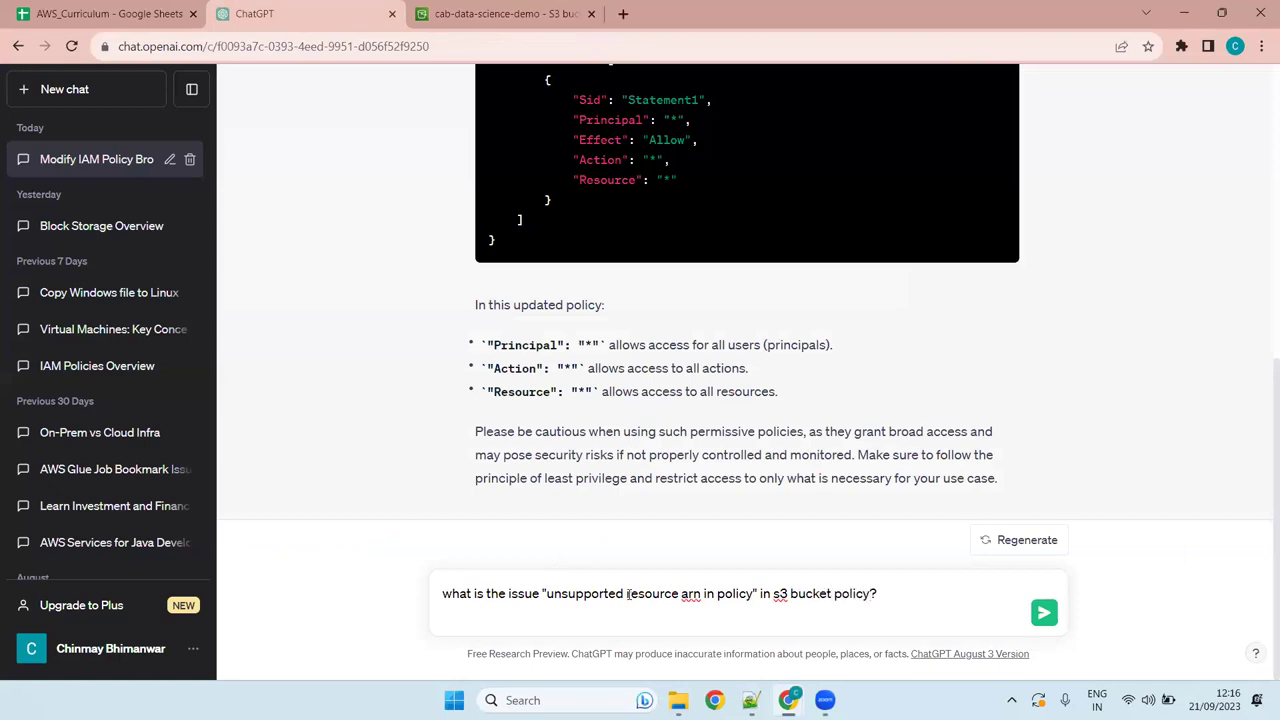
pyautogui.press('Return')
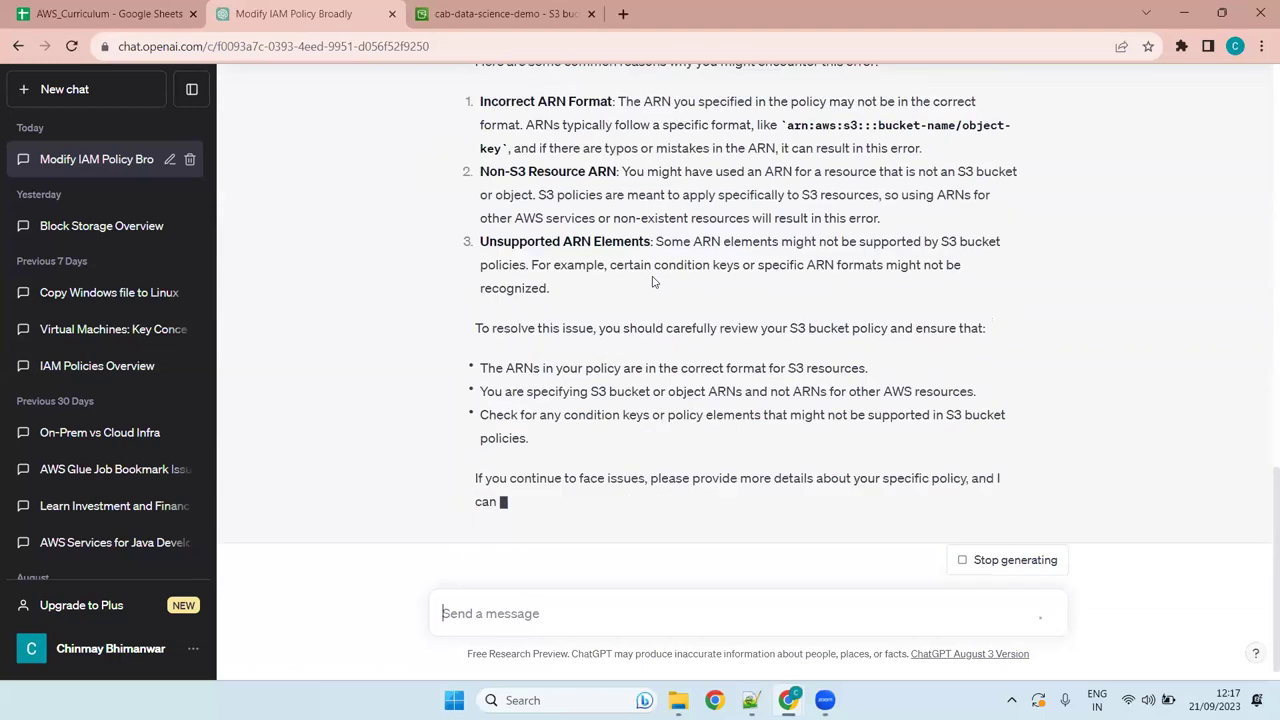
# - Read ChatGPT's explanation of the common reasons for the unsupported resource ARN error
pyautogui.scroll(4, 634, 285)
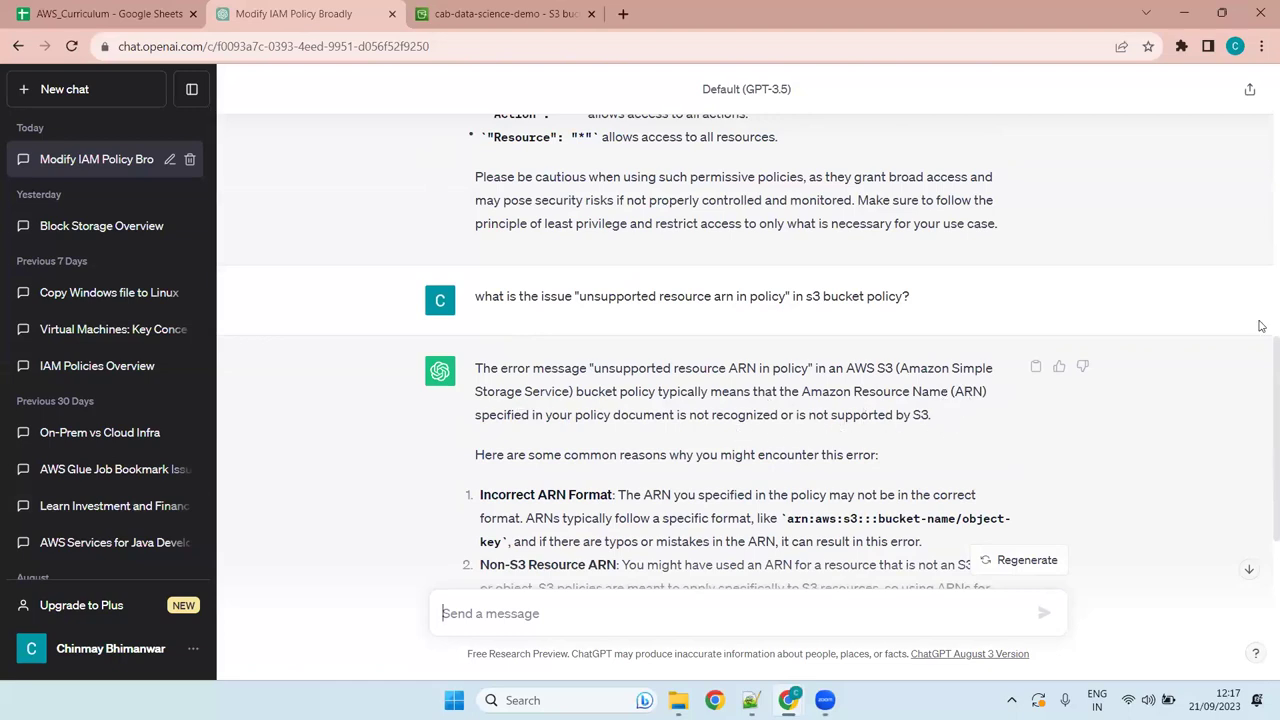
pyautogui.scroll(-1, 1262, 410)
pyautogui.scroll(-2, 1262, 415)
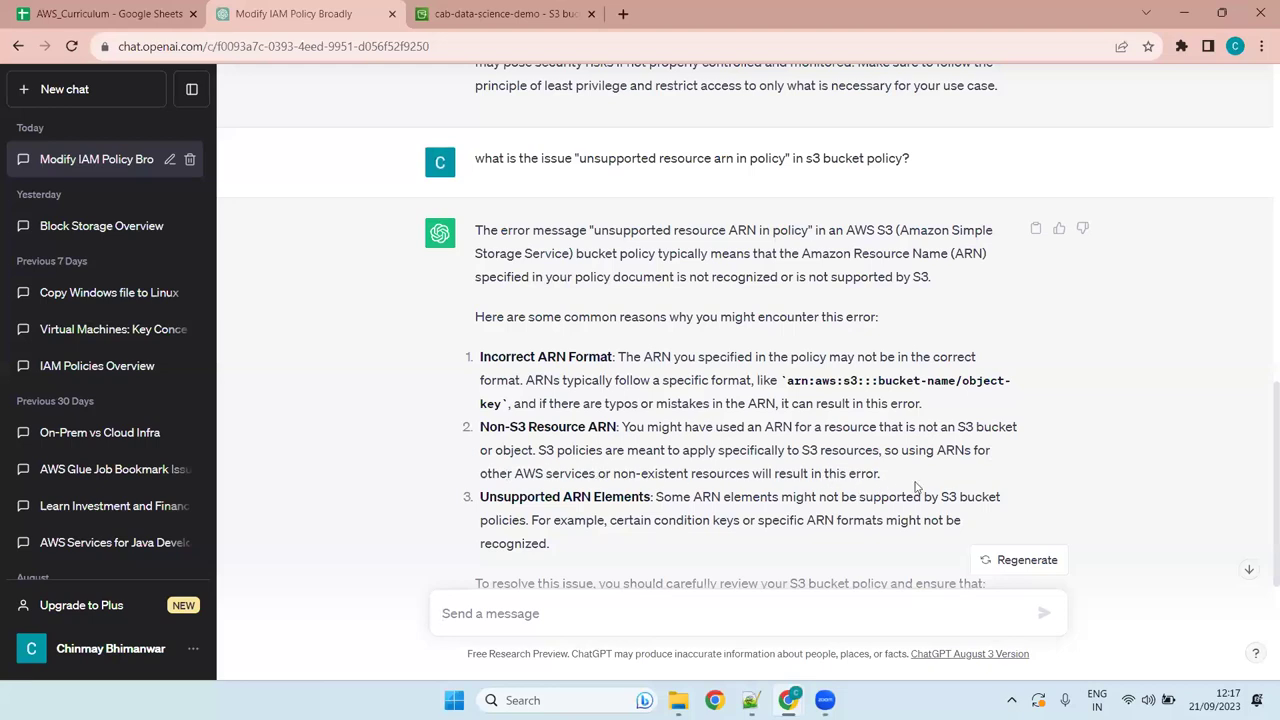
# - Read the rest of ChatGPT's advice on the ARN error and check the Resource line of the S3 bucket policy against it
pyautogui.scroll(-3, 610, 477)
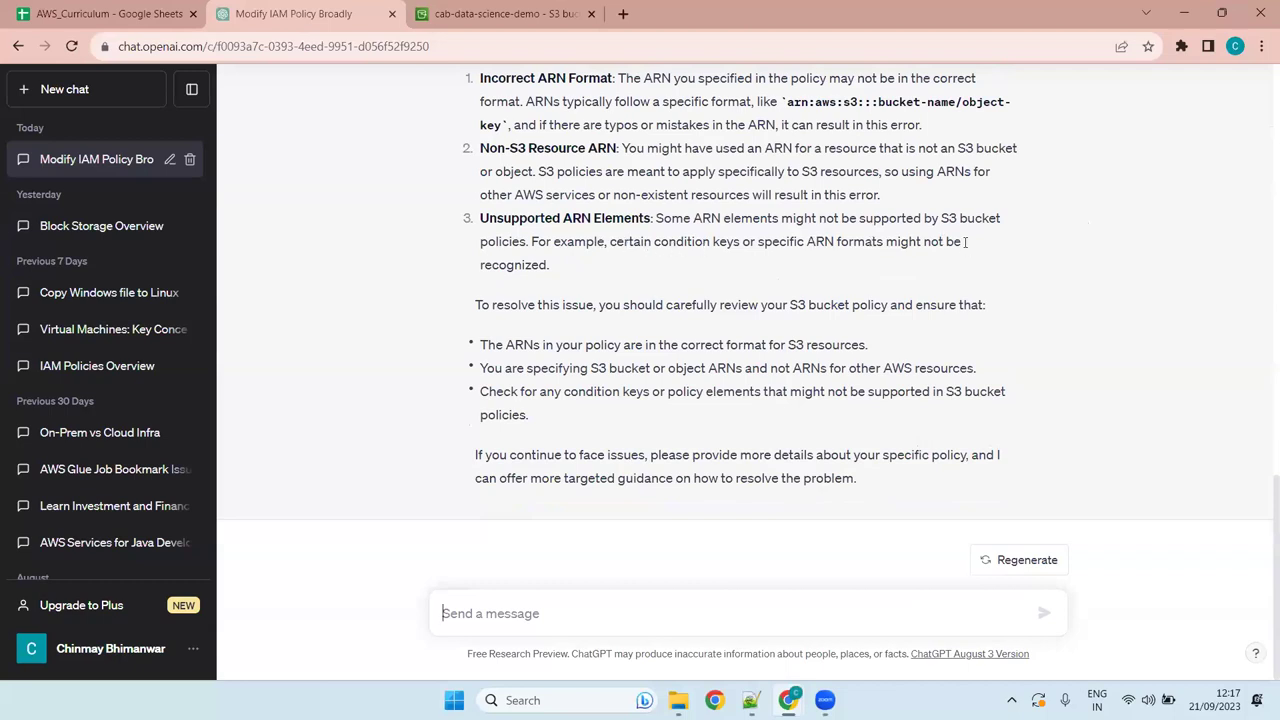
pyautogui.moveTo(556, 266); pyautogui.dragTo(523, 220)
pyautogui.click(557, 348)
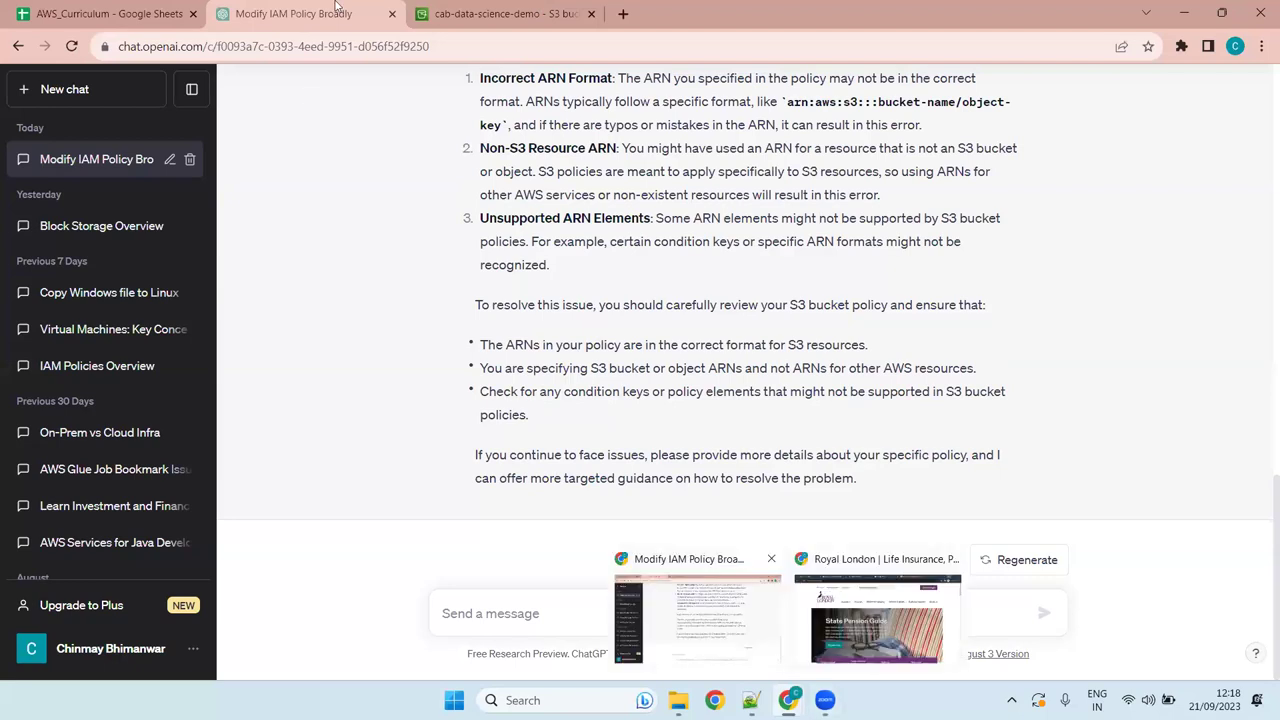
pyautogui.click(500, 12)
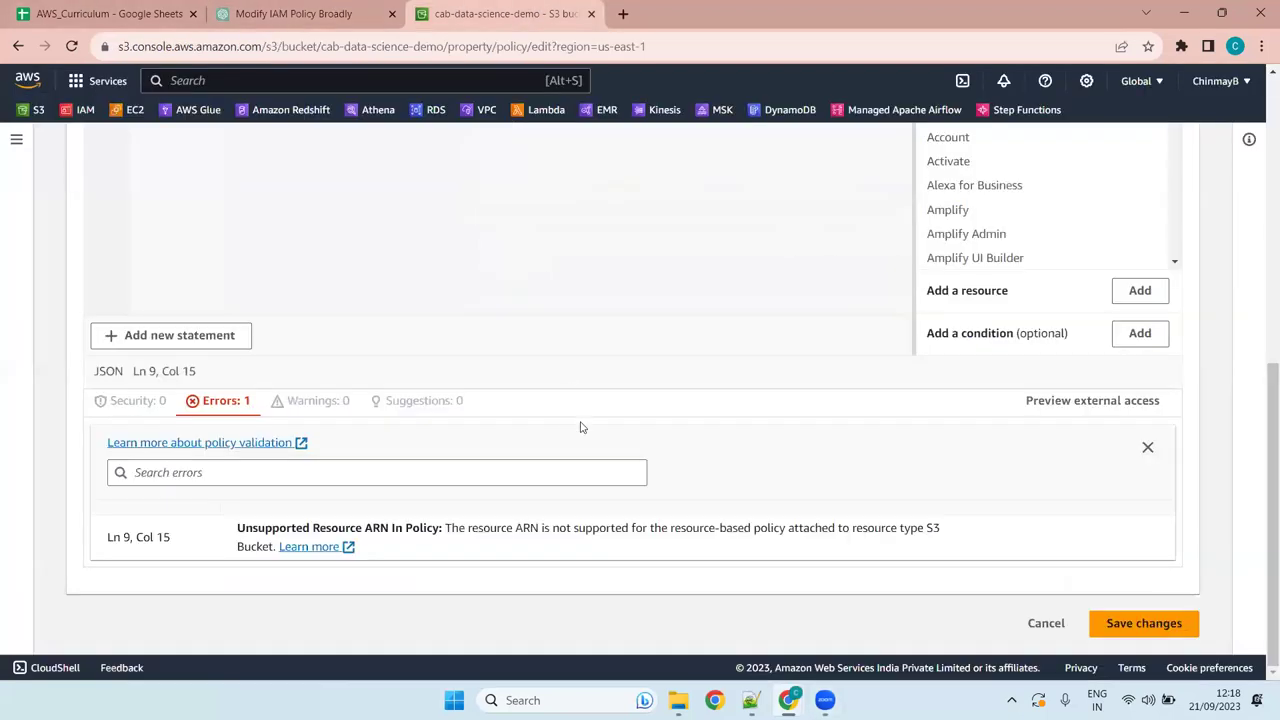
pyautogui.scroll(6, 416, 399)
pyautogui.scroll(-2, 416, 397)
pyautogui.click(293, 463)
pyautogui.click(314, 393)
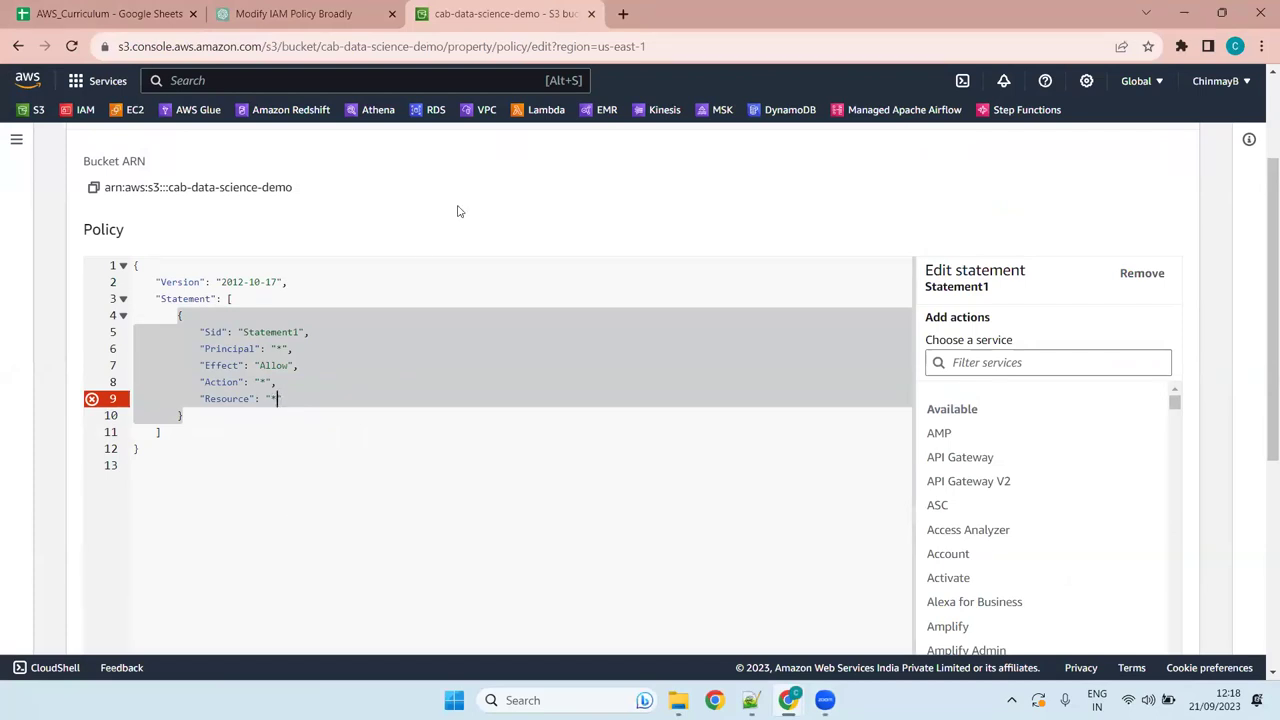
# - Switch to ChatGPT and copy the JSON policy from its first answer
pyautogui.click(231, 8)
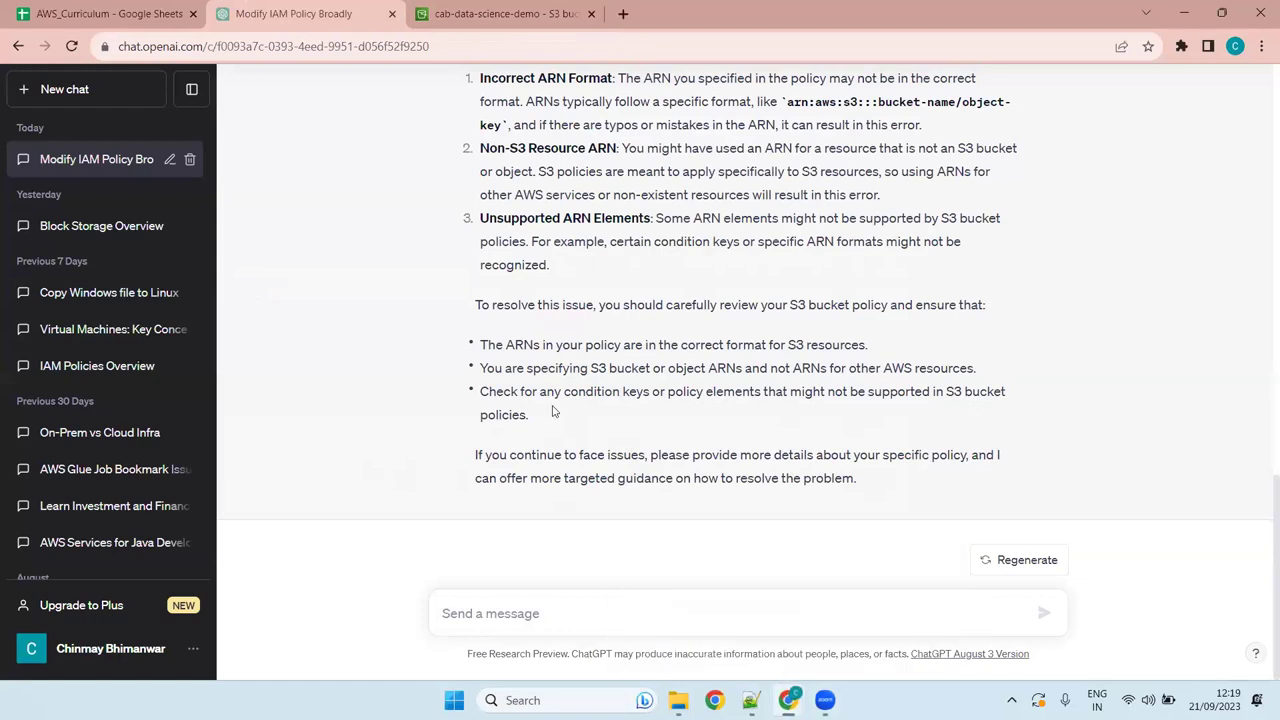
pyautogui.scroll(15, 505, 300)
pyautogui.scroll(-5, 834, 222)
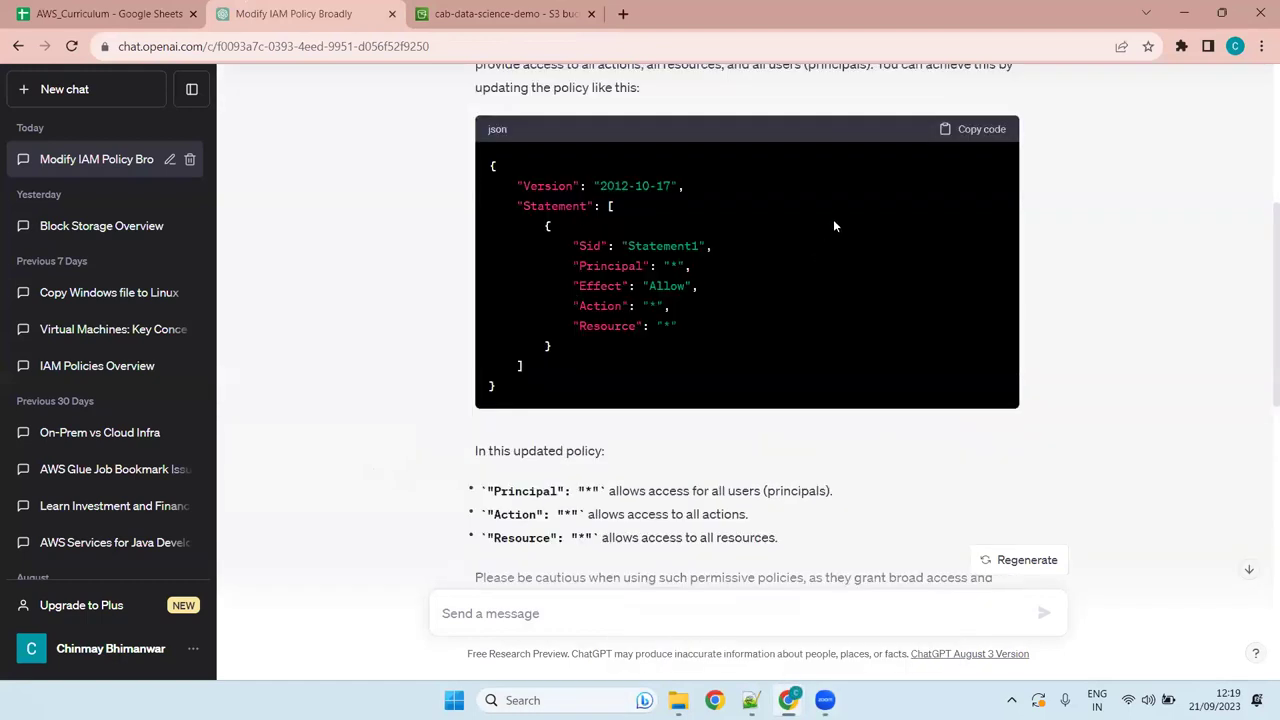
pyautogui.click(970, 131)
# - Ask ChatGPT to "correct resource portion of below bucket policy for s3 :", adding the copied policy below, and send the message
pyautogui.scroll(-10, 545, 560)
pyautogui.click(537, 604)
pyautogui.write('corr')
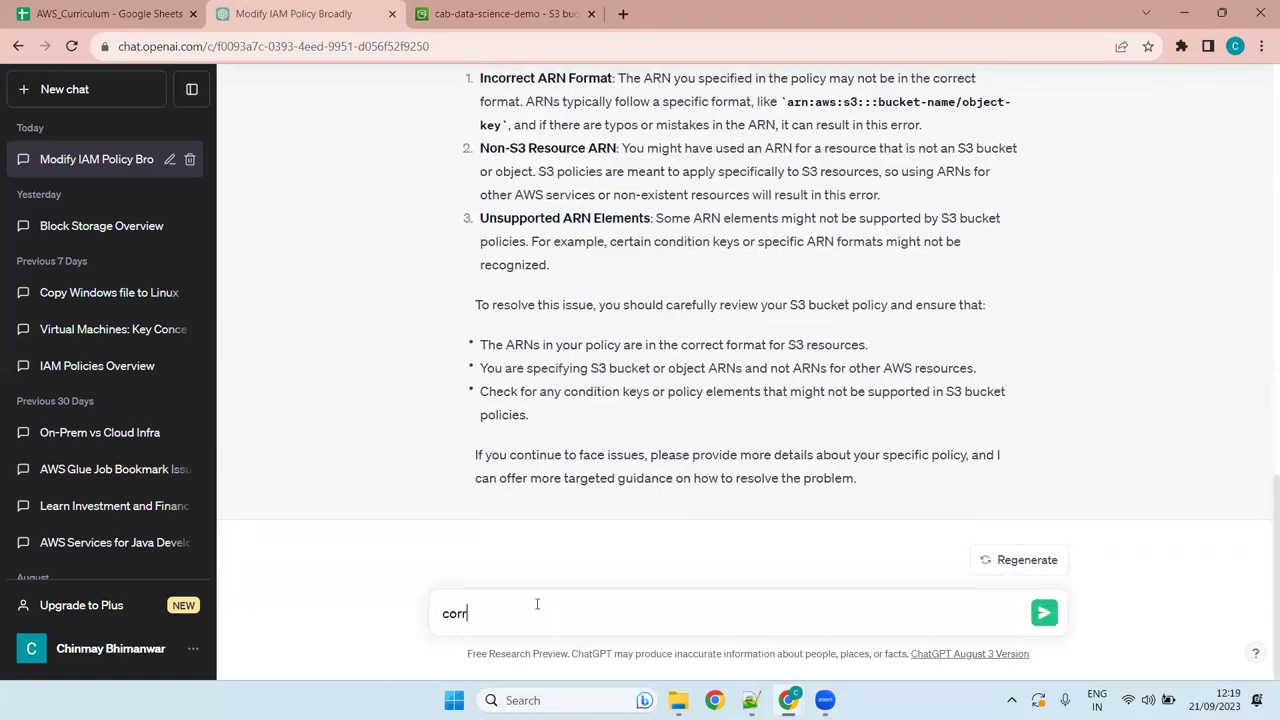
pyautogui.write('ect resource portion of below b')
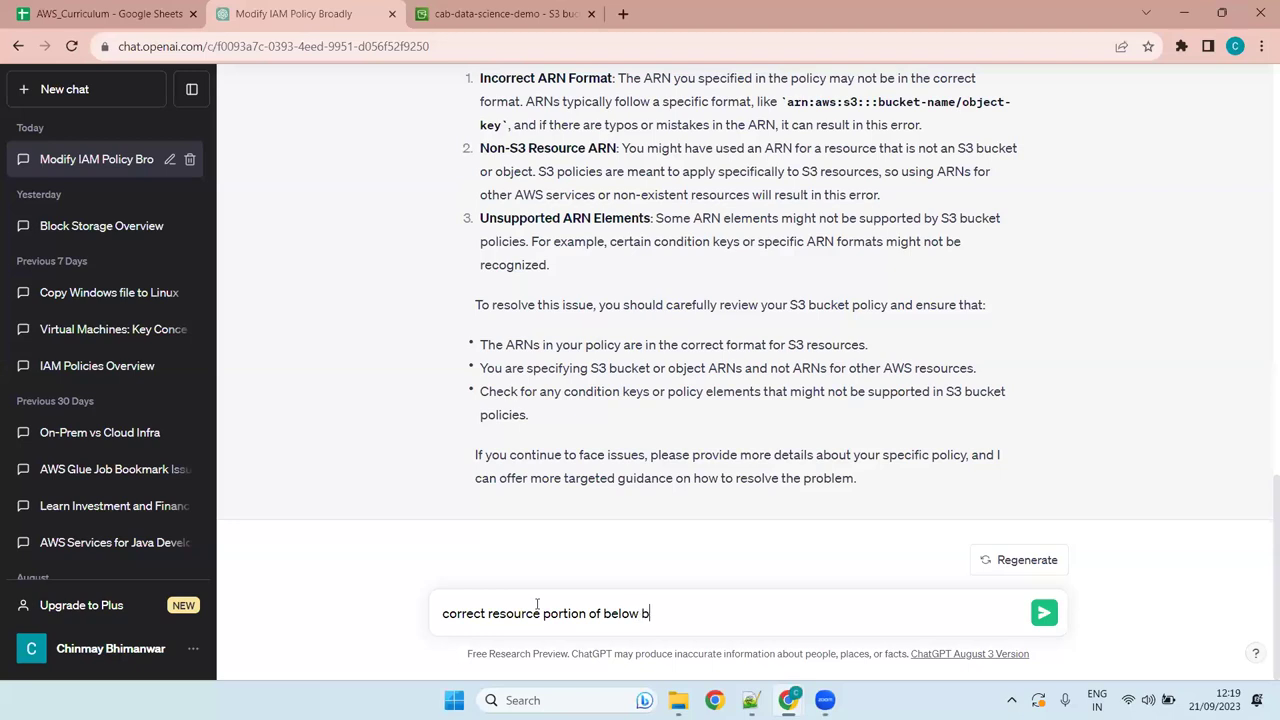
pyautogui.write('ucket policy for s3')
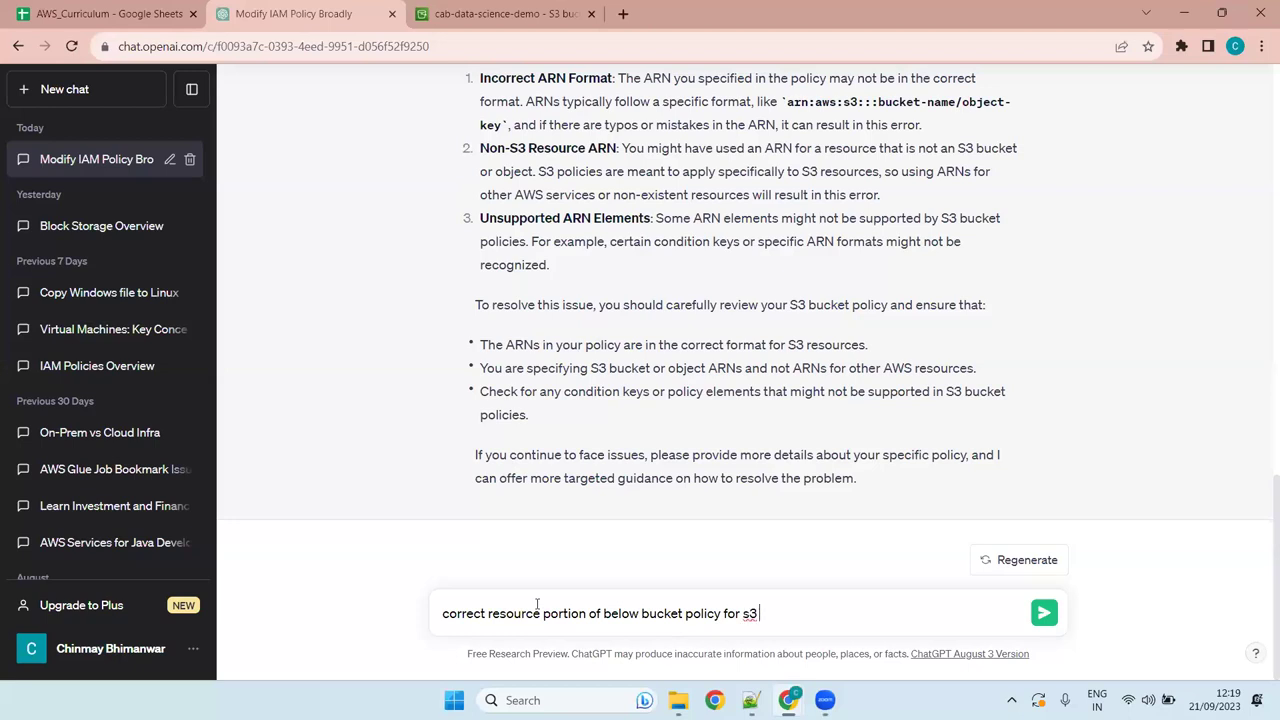
pyautogui.write(' :')
pyautogui.hotkey('shift', 'Return')
pyautogui.hotkey('ctrl', 'v')
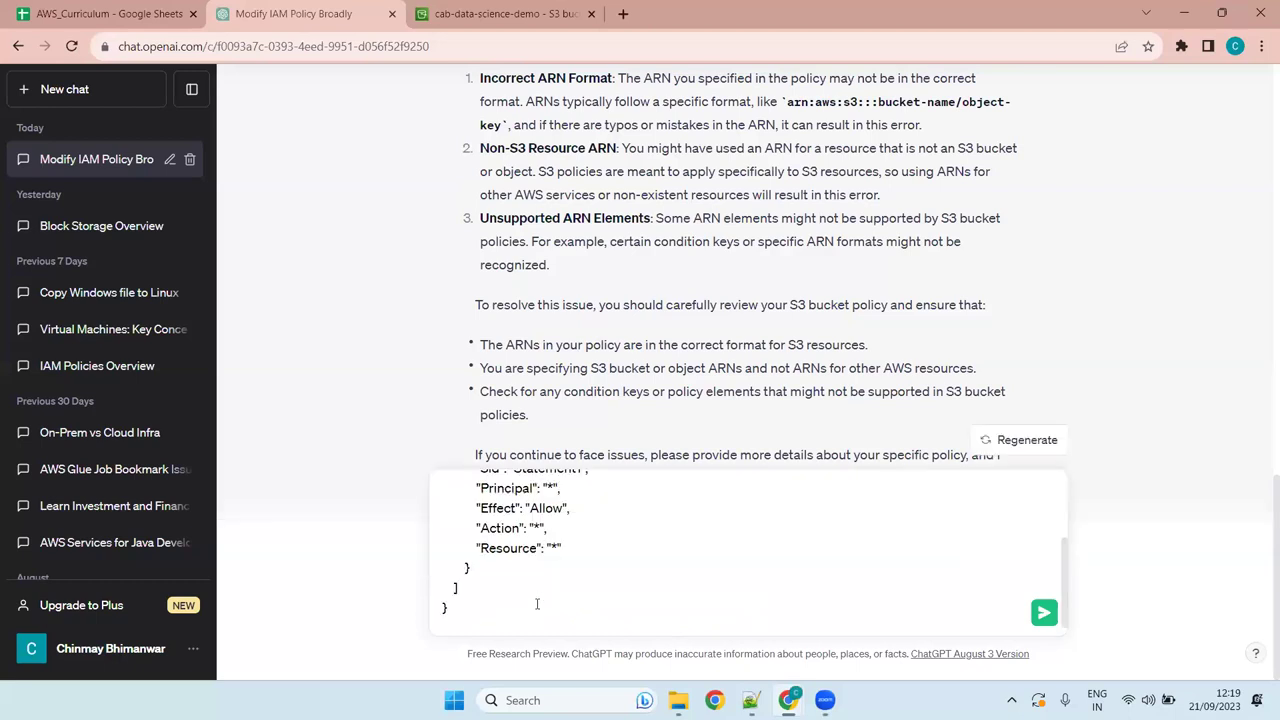
pyautogui.press('Return')
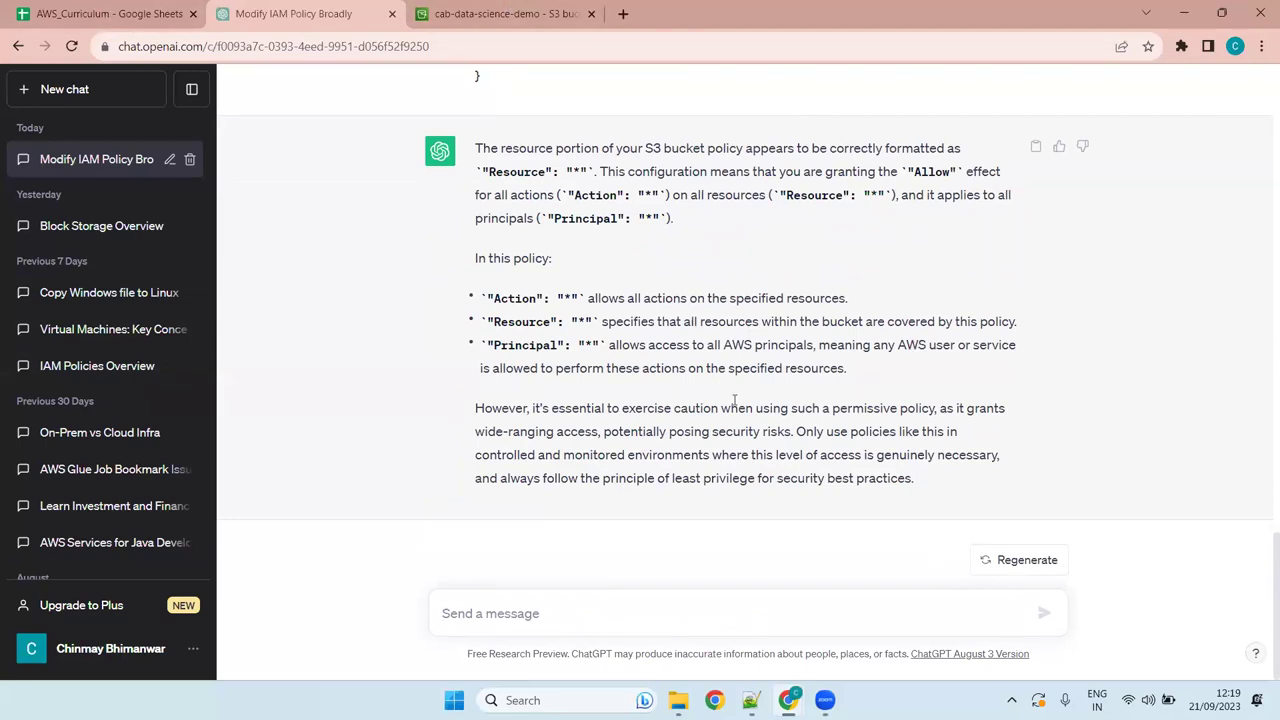
# - Review the suggested policy in the ChatGPT conversation and recheck the policy text and its validation errors on the S3 page
pyautogui.scroll(15, 630, 338)
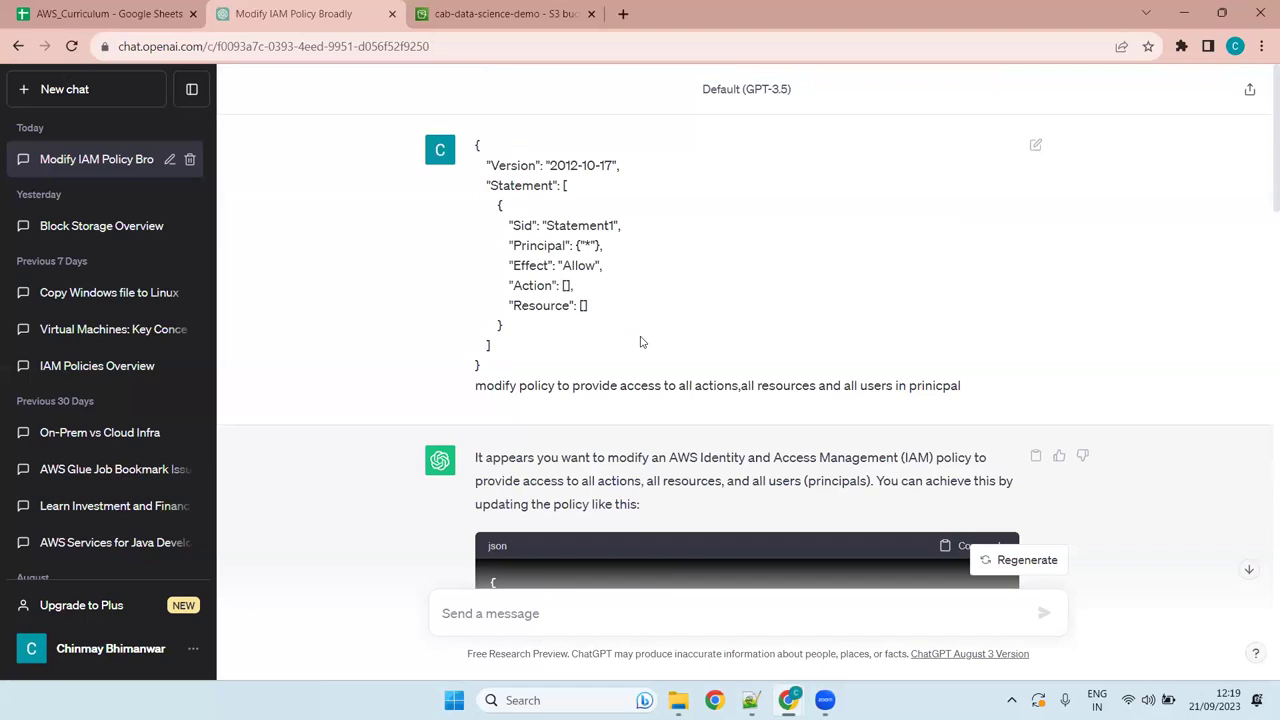
pyautogui.scroll(-4, 961, 256)
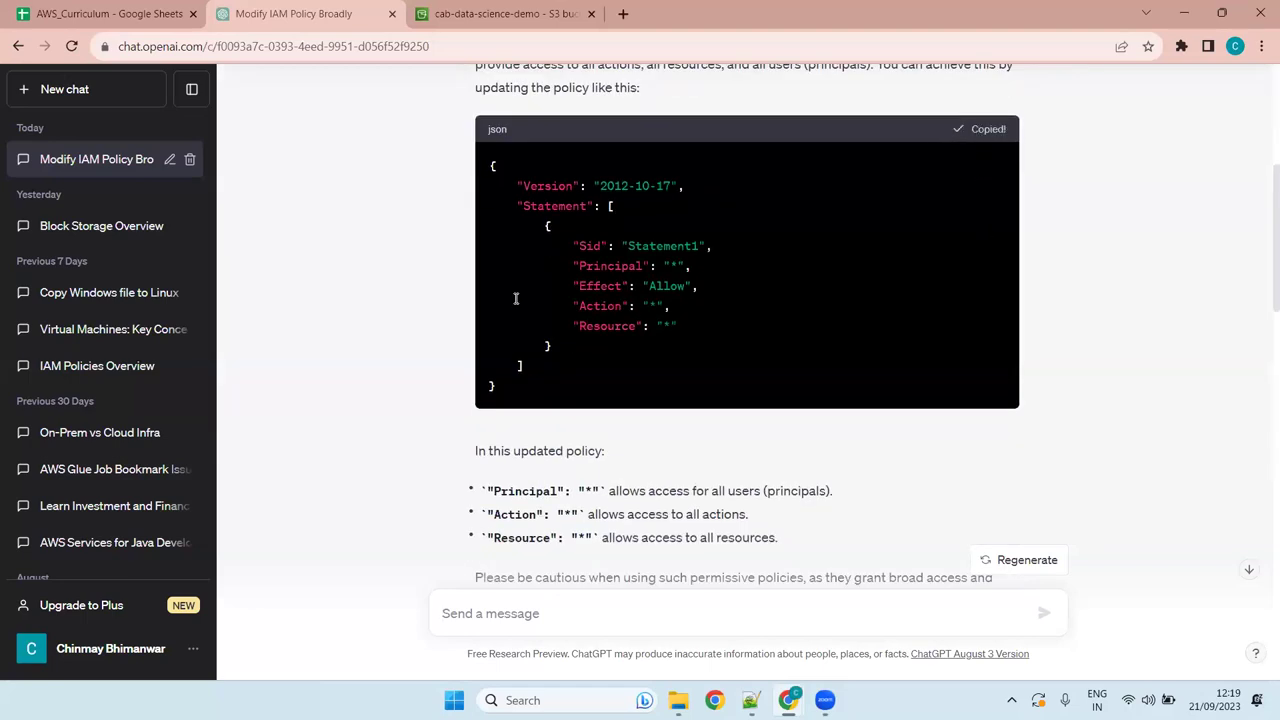
pyautogui.hotkey('alt', 'Tab')
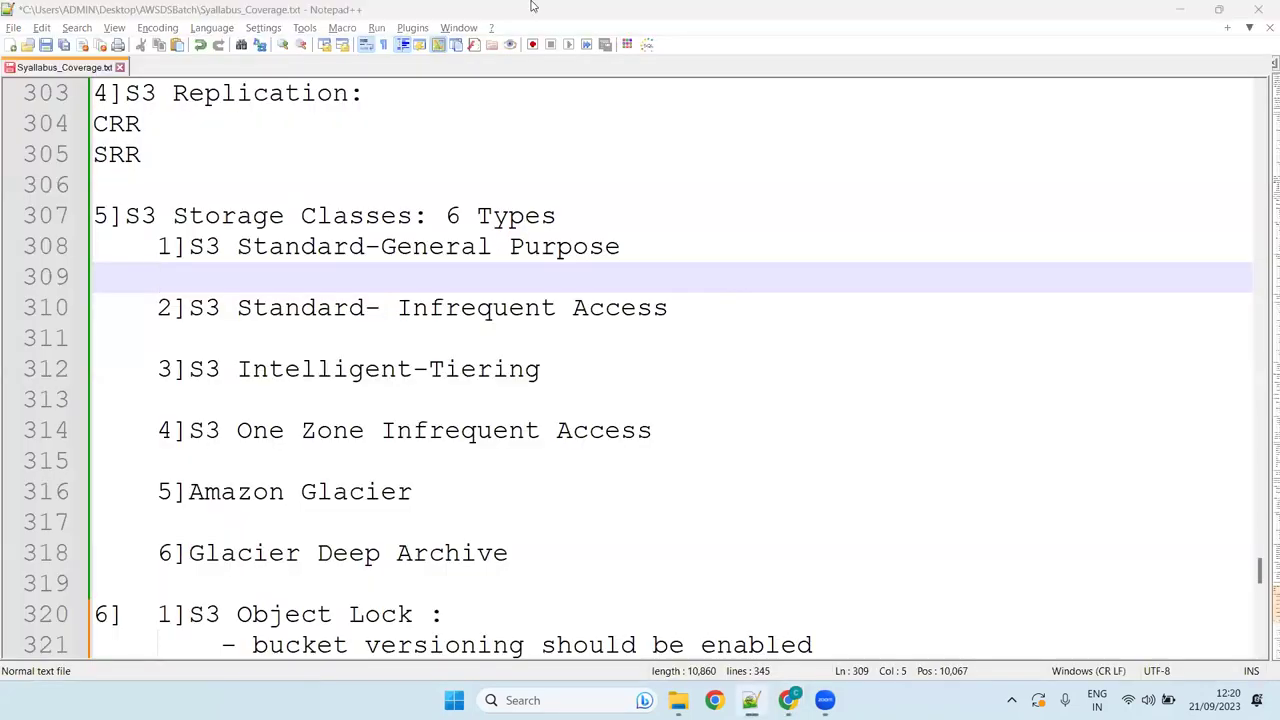
pyautogui.hotkey('alt', 'Tab')
pyautogui.hotkey('ctrl', 'a')
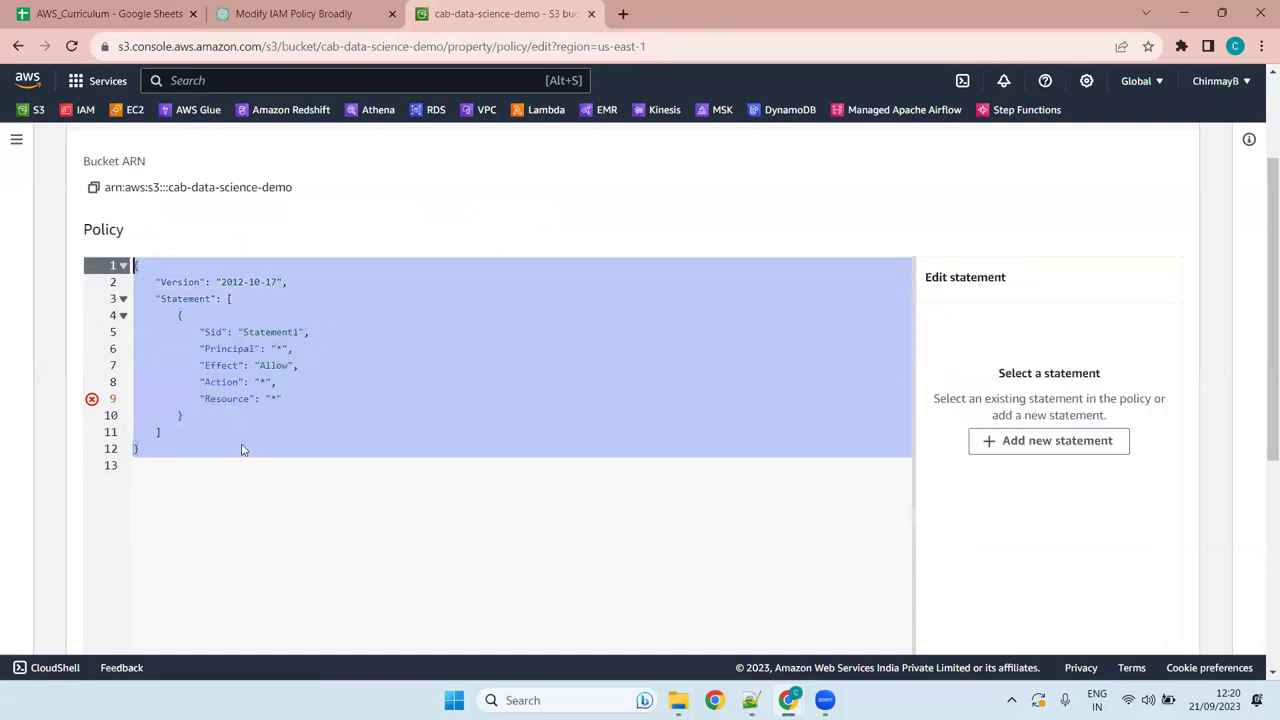
pyautogui.click(337, 523)
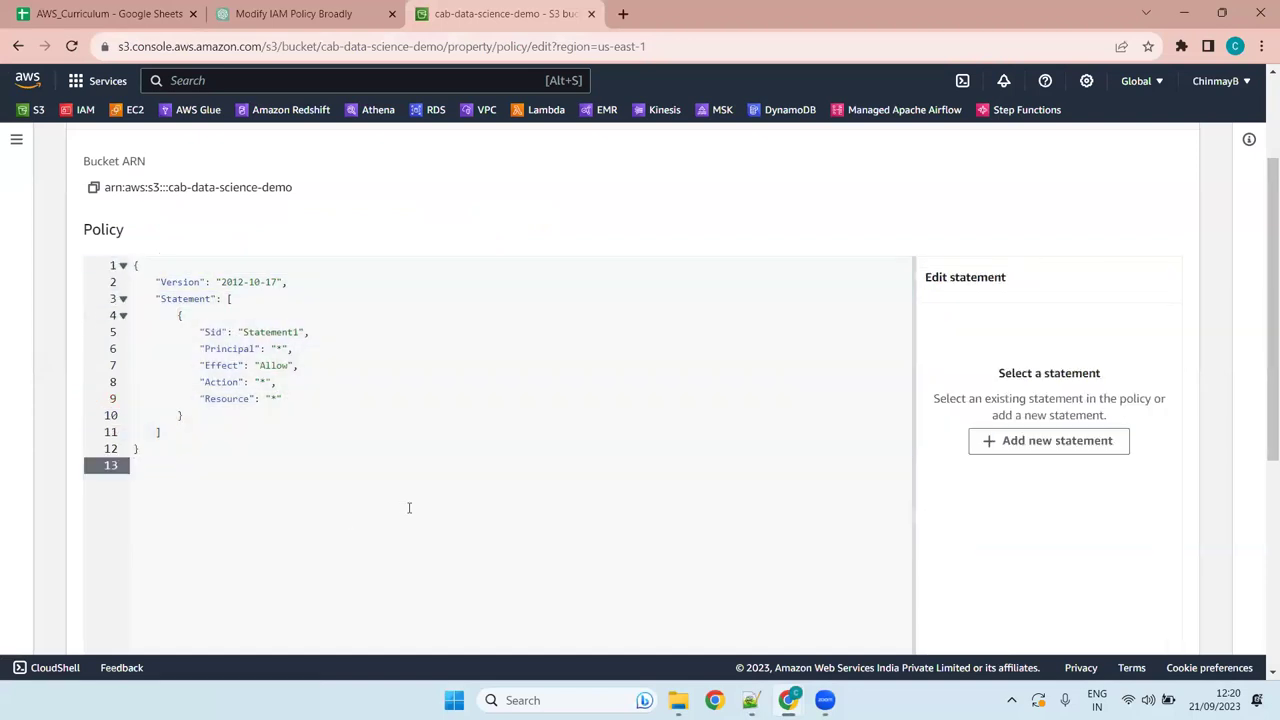
pyautogui.scroll(-5, 566, 468)
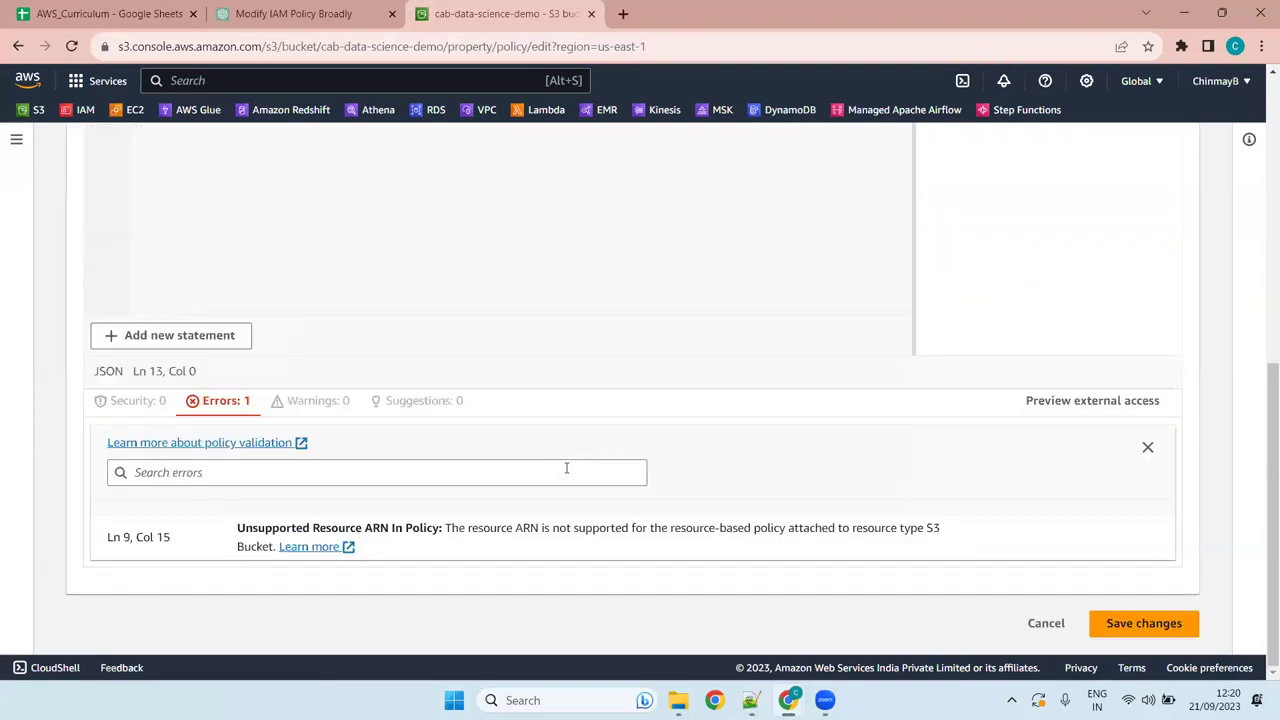
pyautogui.scroll(5, 566, 468)
# - Try a trailing comma after the Resource value in the bucket policy and remove it again
pyautogui.click(317, 557)
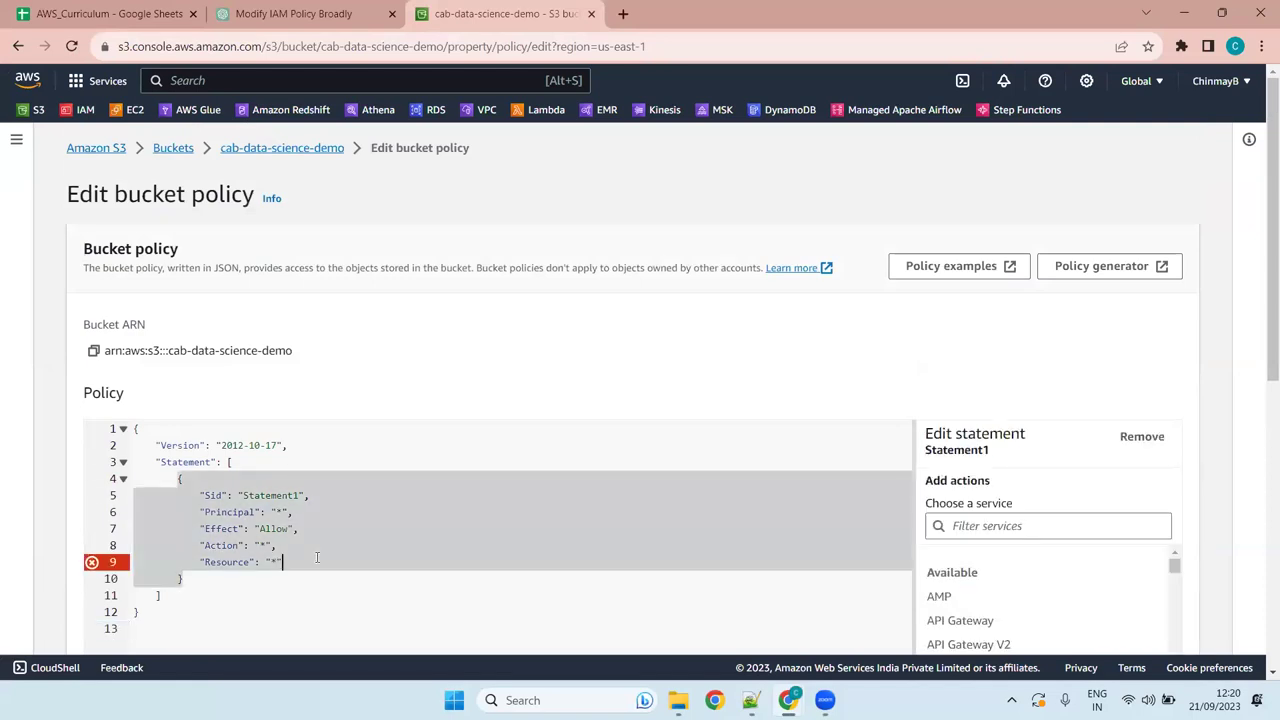
pyautogui.write(',')
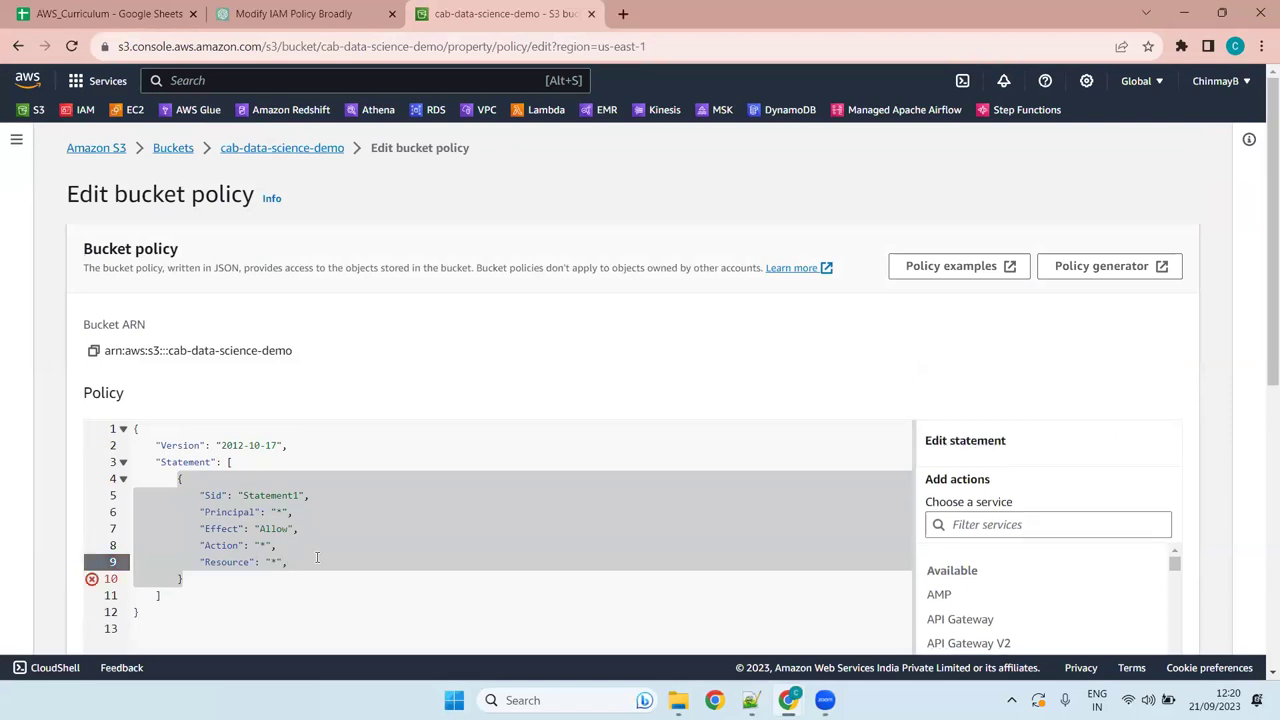
pyautogui.press('BackSpace')
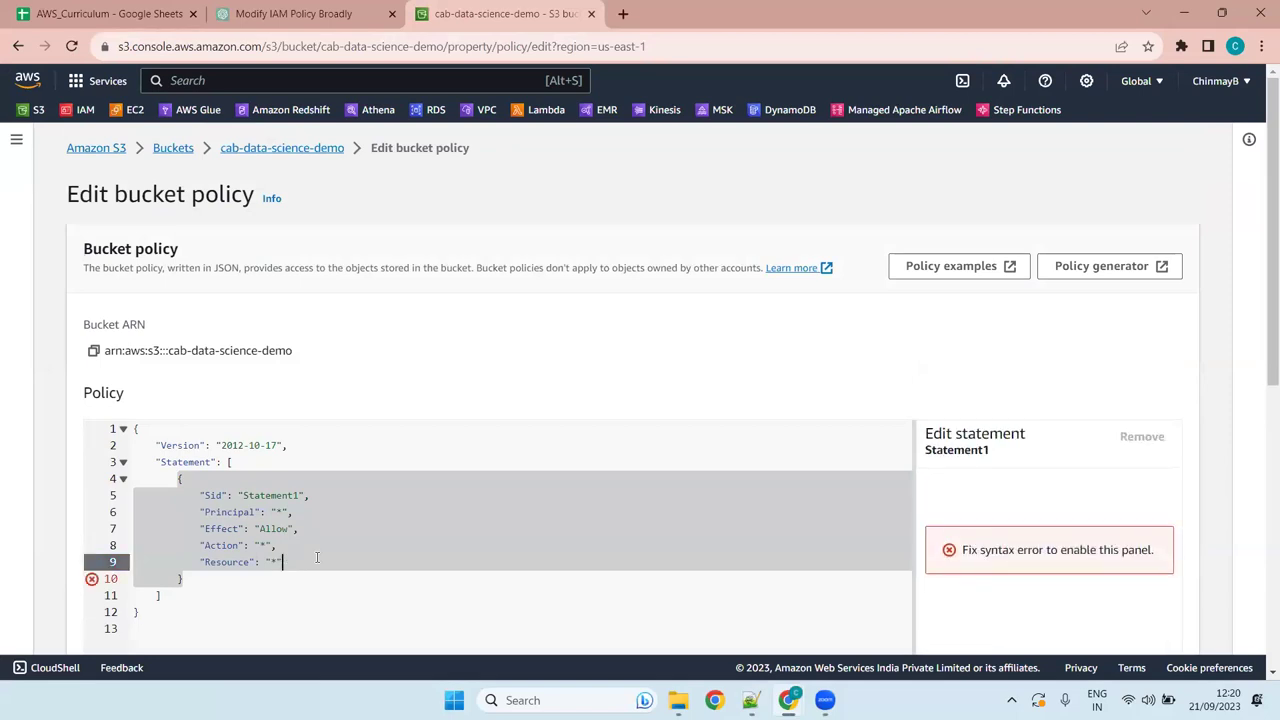
# - Examine the bucket policy and its validation error list on the edit page
pyautogui.scroll(-4, 416, 480)
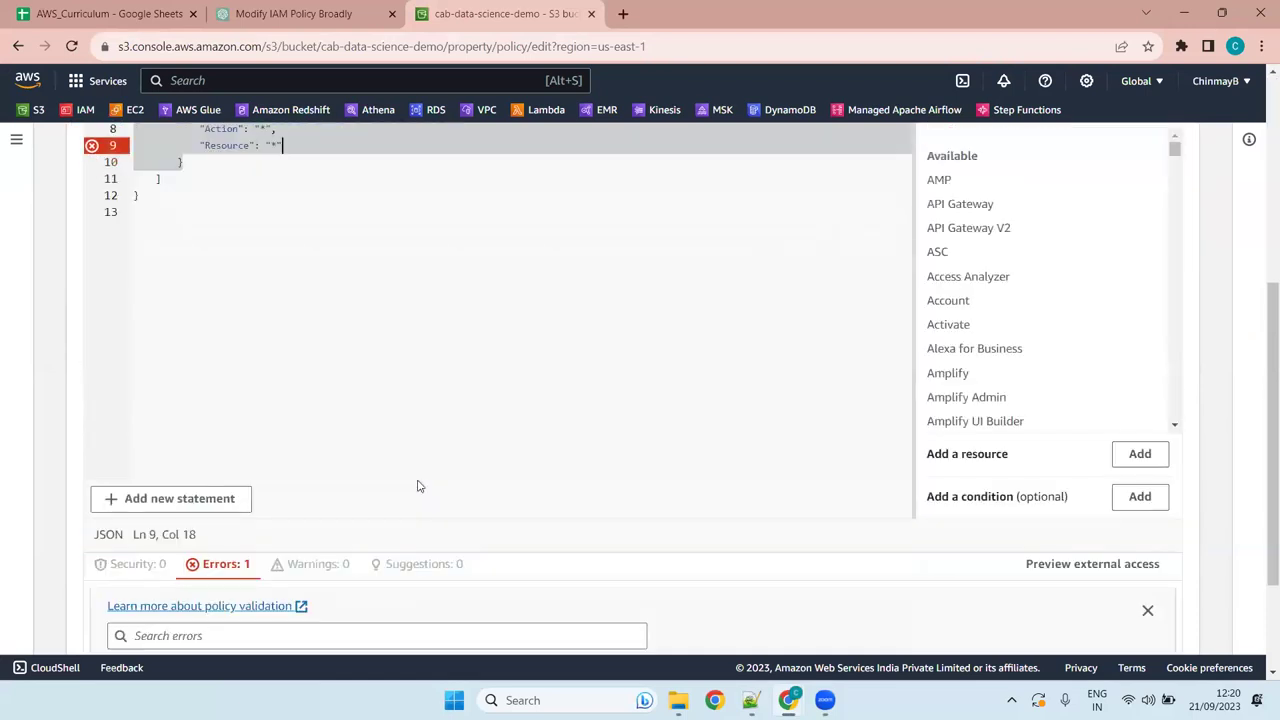
pyautogui.scroll(4, 418, 481)
pyautogui.scroll(-4, 419, 483)
pyautogui.scroll(-2, 419, 485)
pyautogui.scroll(6, 393, 399)
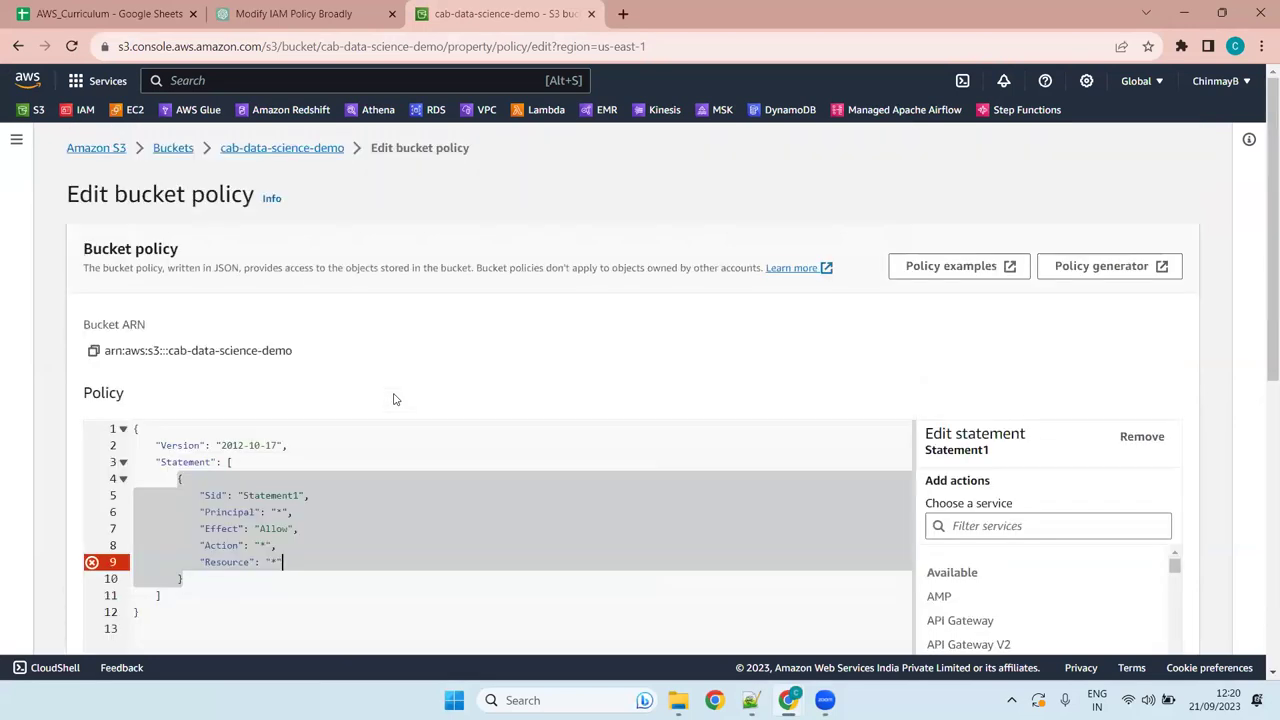
pyautogui.scroll(-4, 394, 399)
pyautogui.scroll(4, 394, 399)
# - Delete the entire policy text and cancel the bucket policy edit to return to the bucket's permissions
pyautogui.click(209, 585)
pyautogui.click(277, 546)
pyautogui.moveTo(154, 634); pyautogui.dragTo(114, 407)
pyautogui.press('BackSpace')
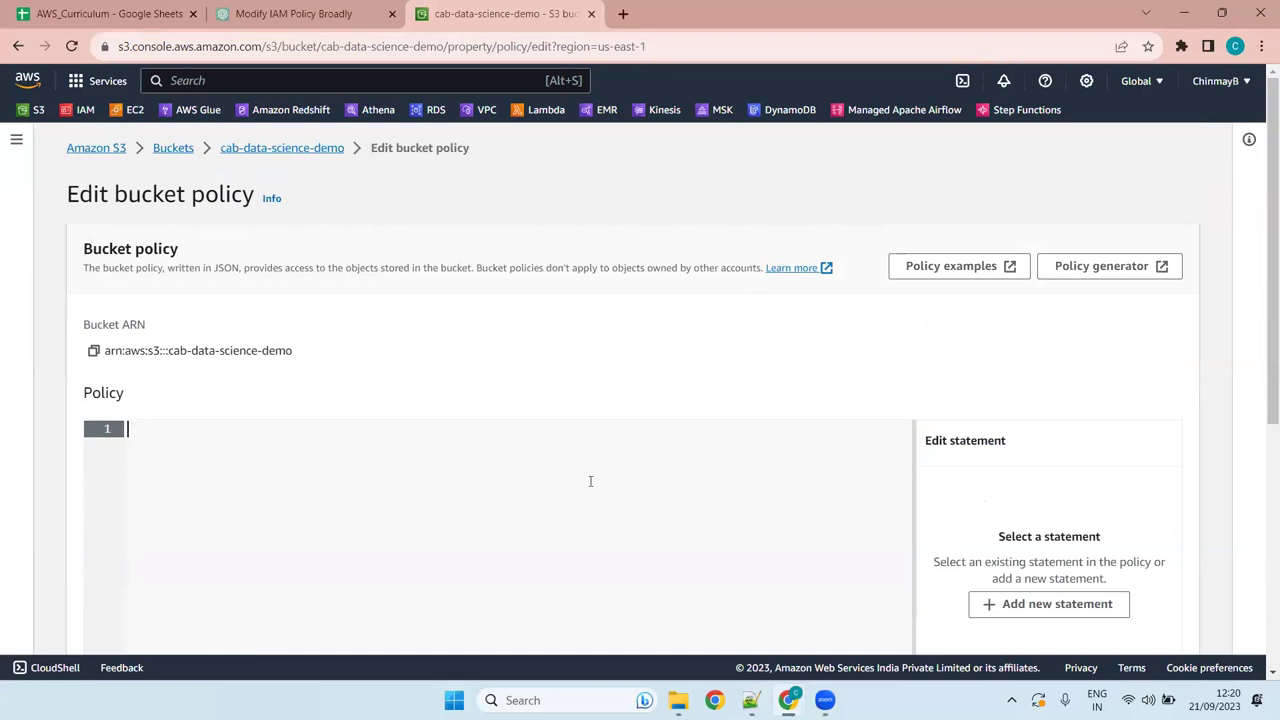
pyautogui.scroll(-4, 1110, 520)
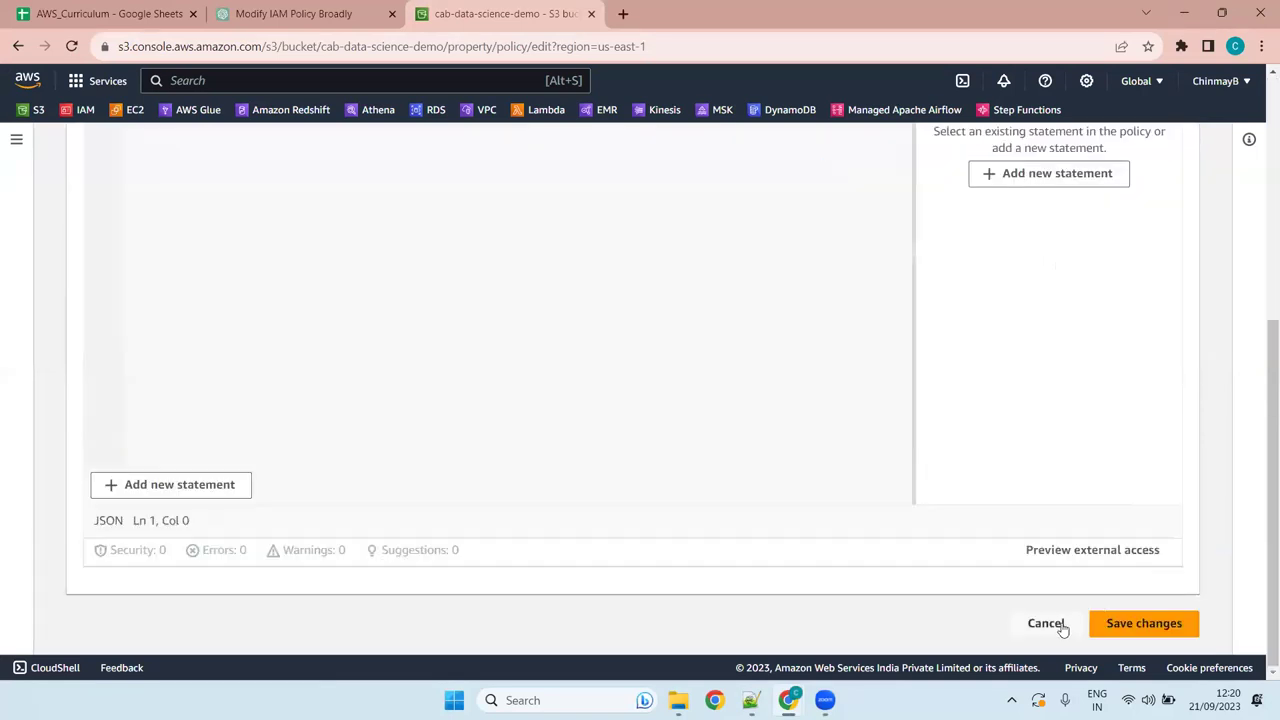
pyautogui.scroll(4, 1026, 449)
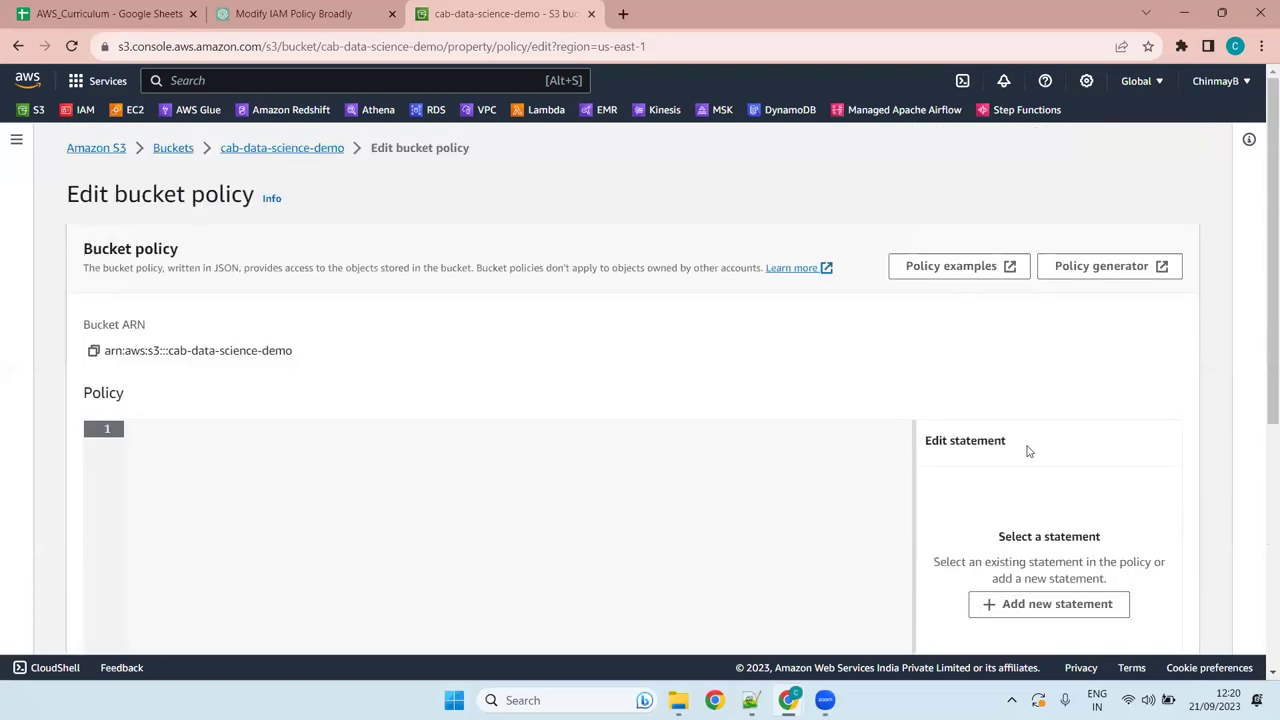
pyautogui.scroll(-4, 978, 521)
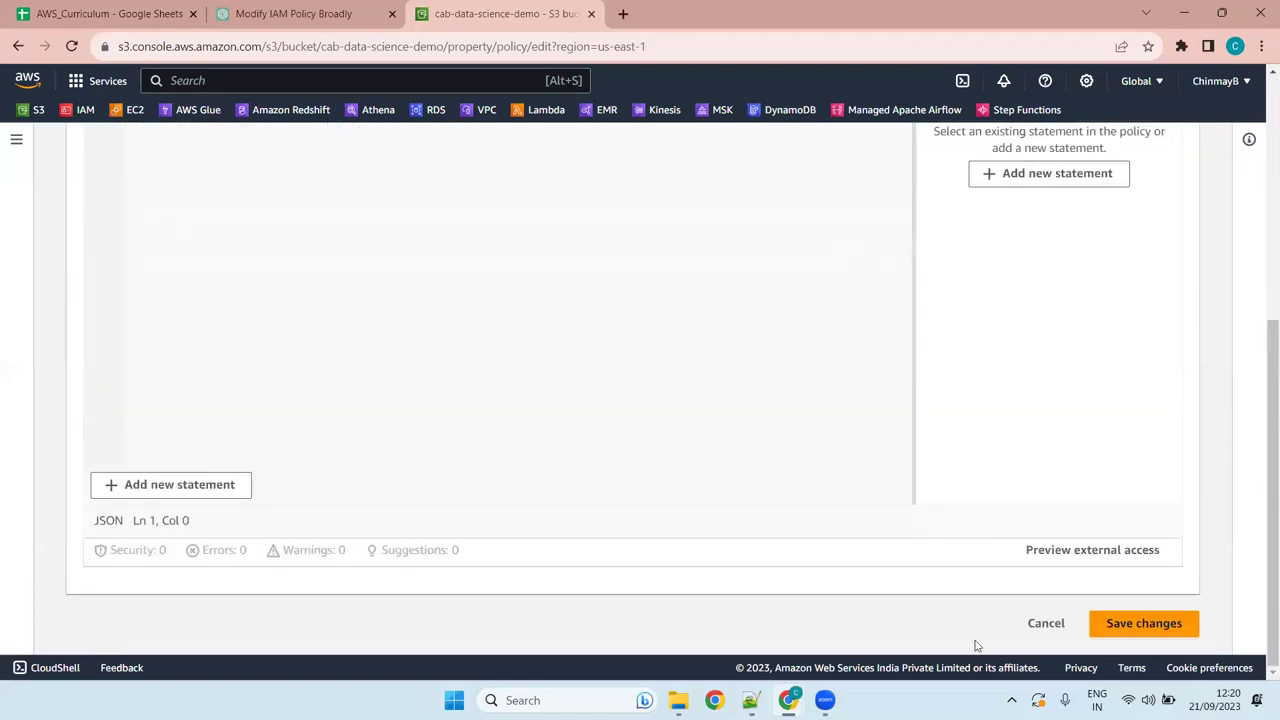
pyautogui.click(1052, 630)
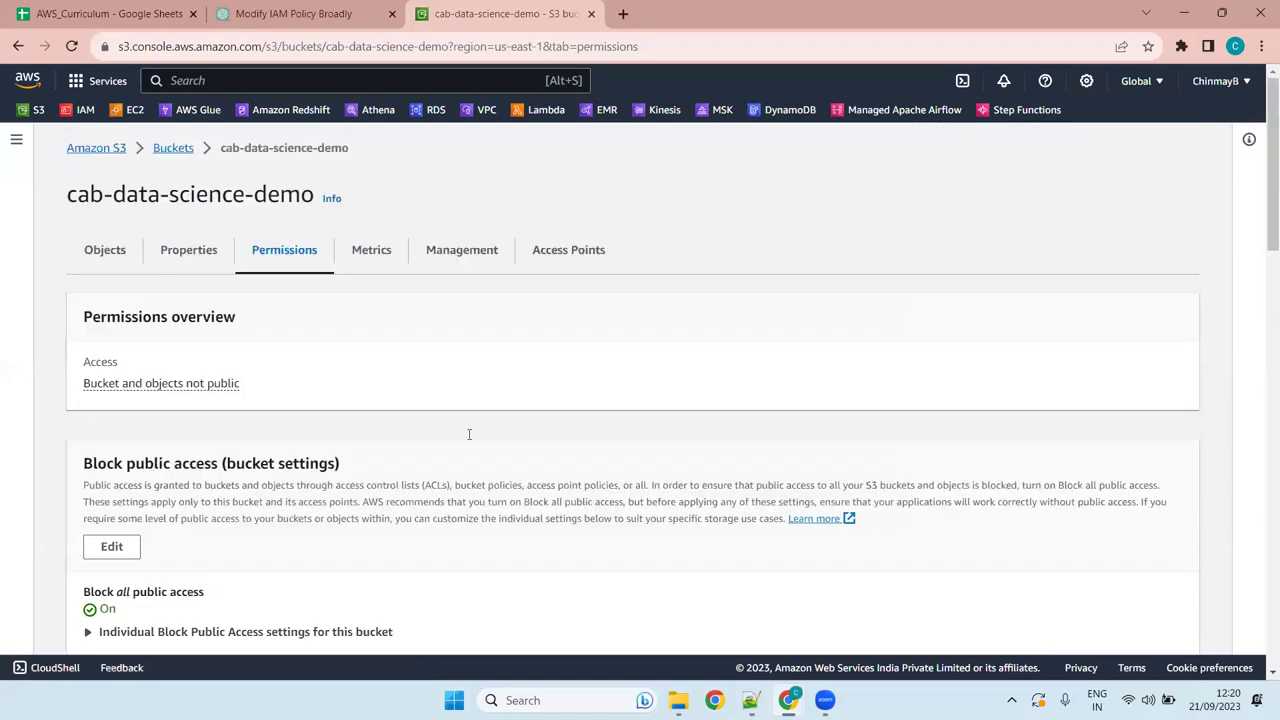
# - Open the Object Ownership settings of the cab-data-science-demo bucket for editing
pyautogui.scroll(-8, 349, 371)
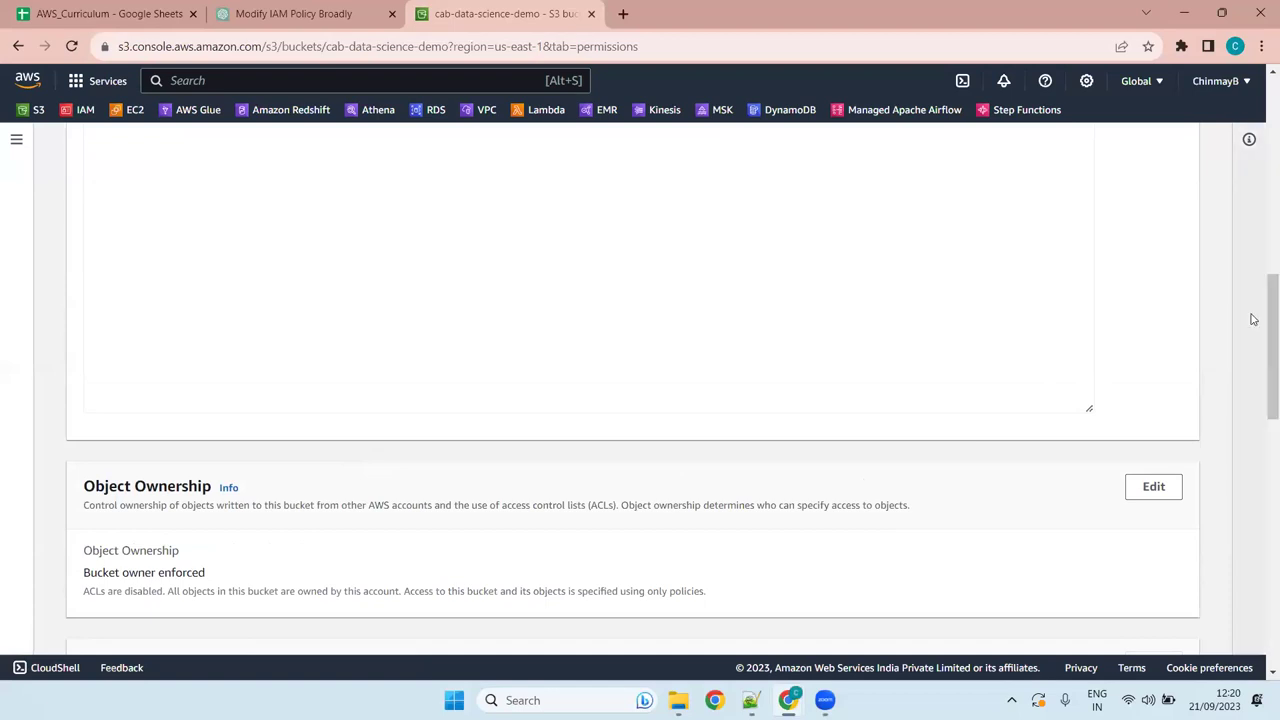
pyautogui.moveTo(1262, 282); pyautogui.dragTo(1266, 337)
pyautogui.scroll(1, 1262, 259)
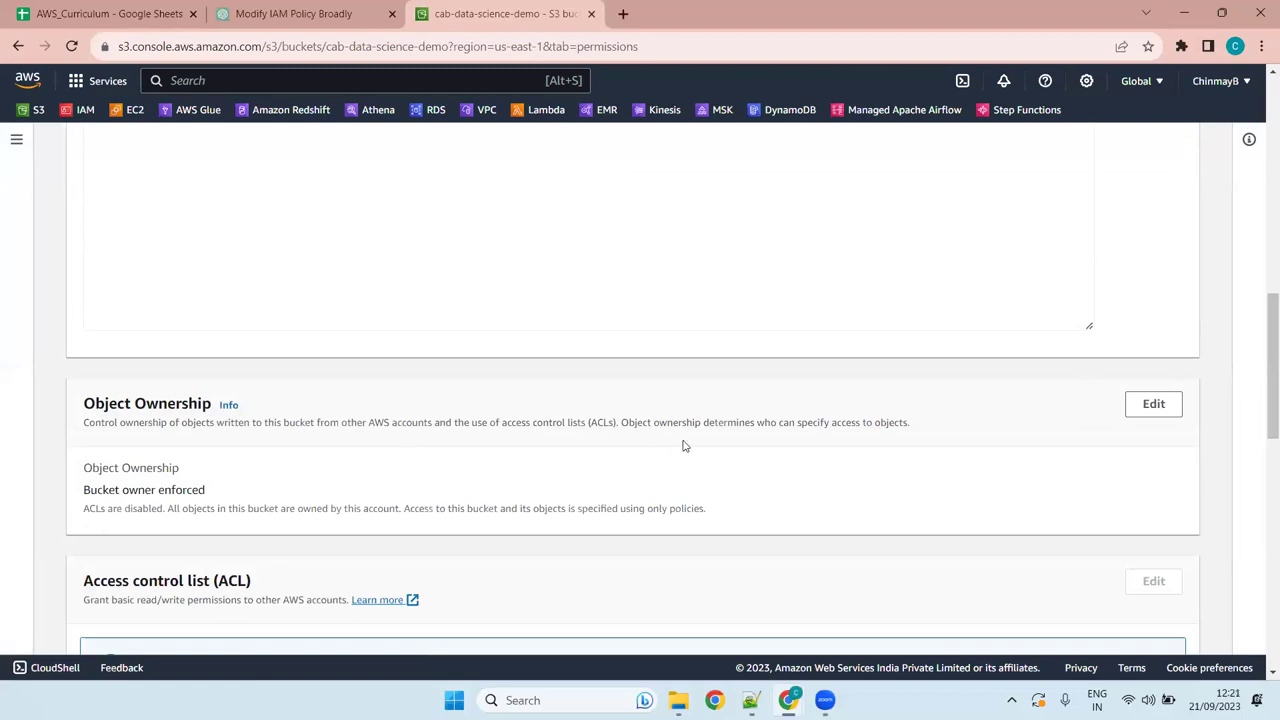
pyautogui.click(1158, 406)
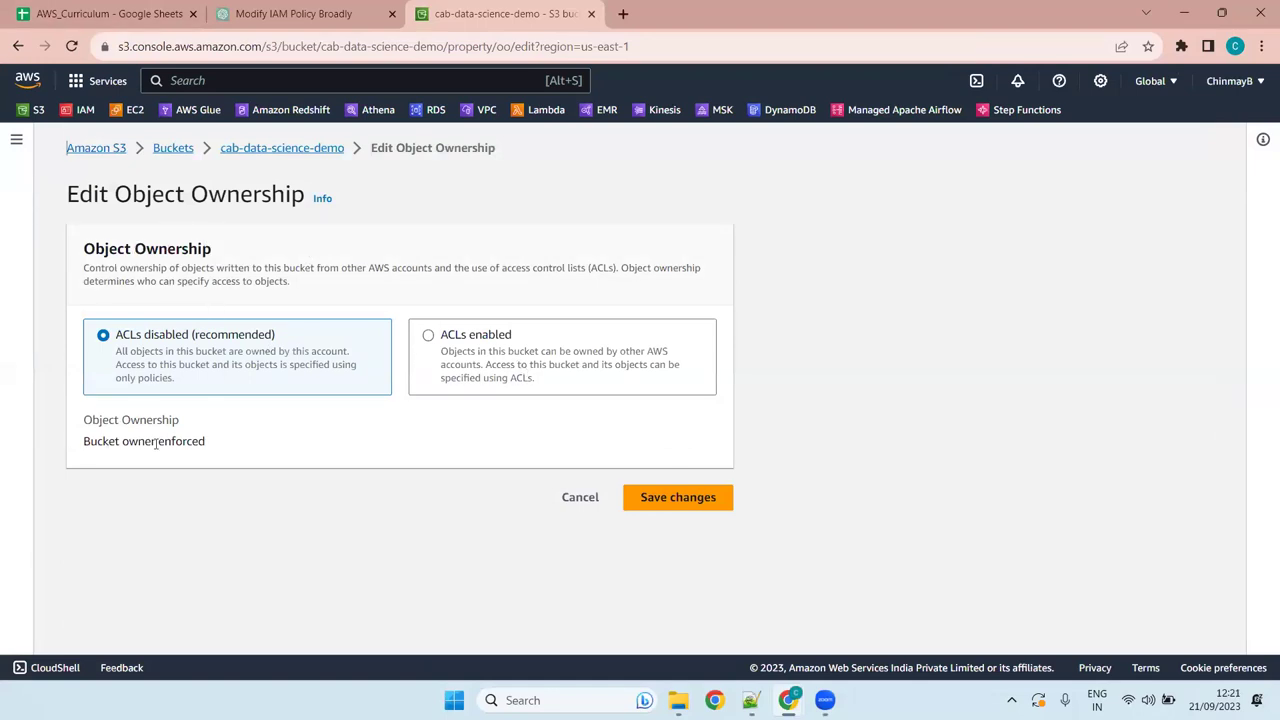
# - Try ACLs enabled for Object Ownership, switch back to ACLs disabled and review the bucket owner enforced setting
pyautogui.moveTo(207, 441); pyautogui.dragTo(84, 461)
pyautogui.click(545, 353)
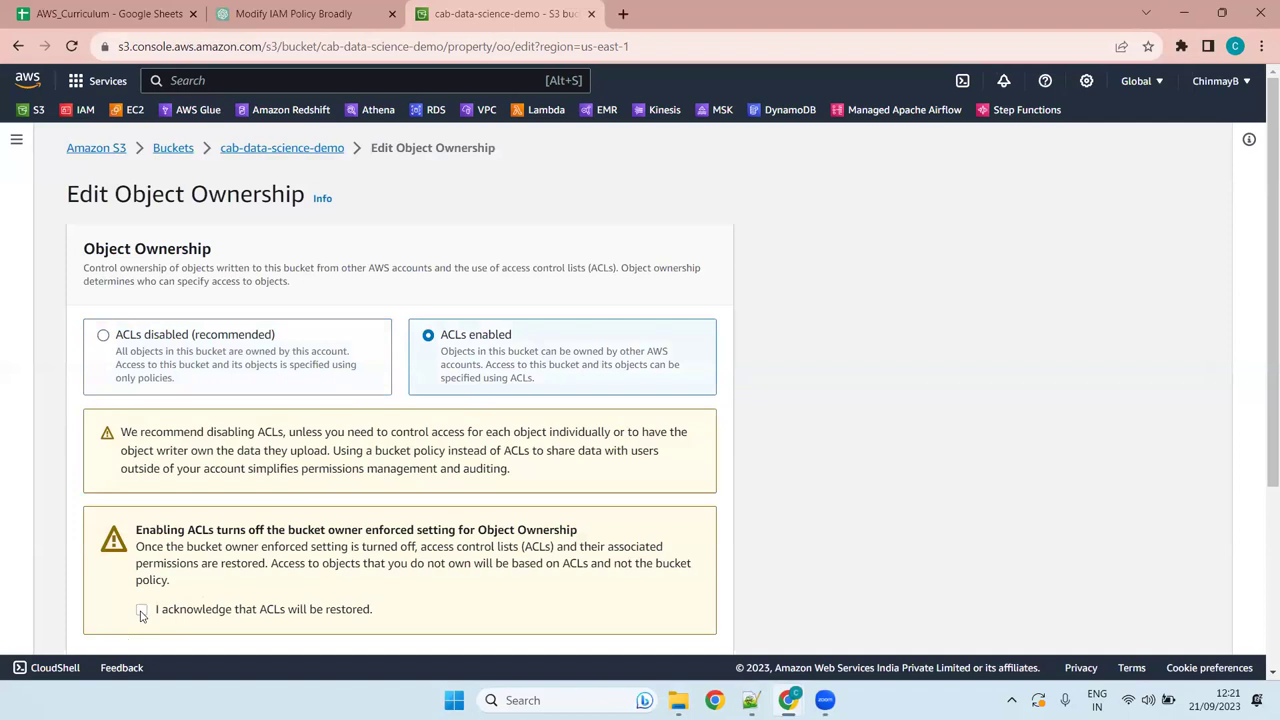
pyautogui.click(232, 364)
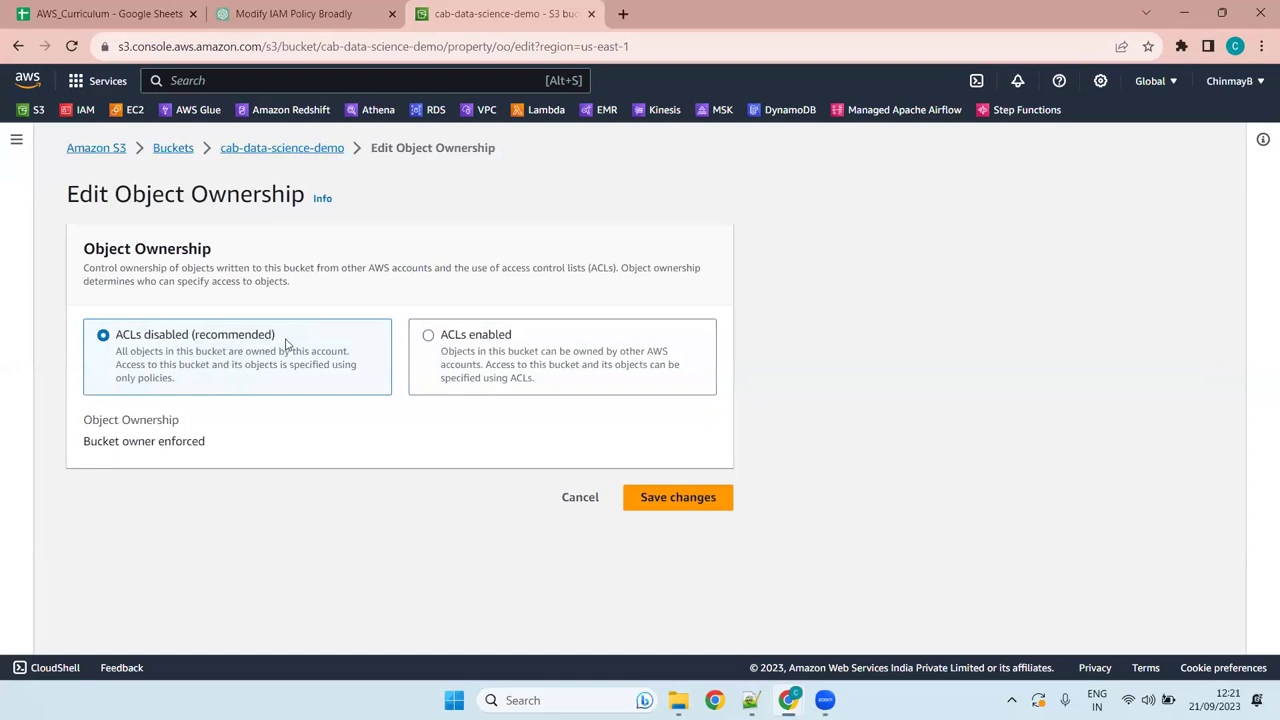
pyautogui.moveTo(226, 446)
pyautogui.mouseDown()
pyautogui.moveTo(71, 443)
pyautogui.moveTo(209, 441)
pyautogui.mouseUp()
pyautogui.click(120, 413)
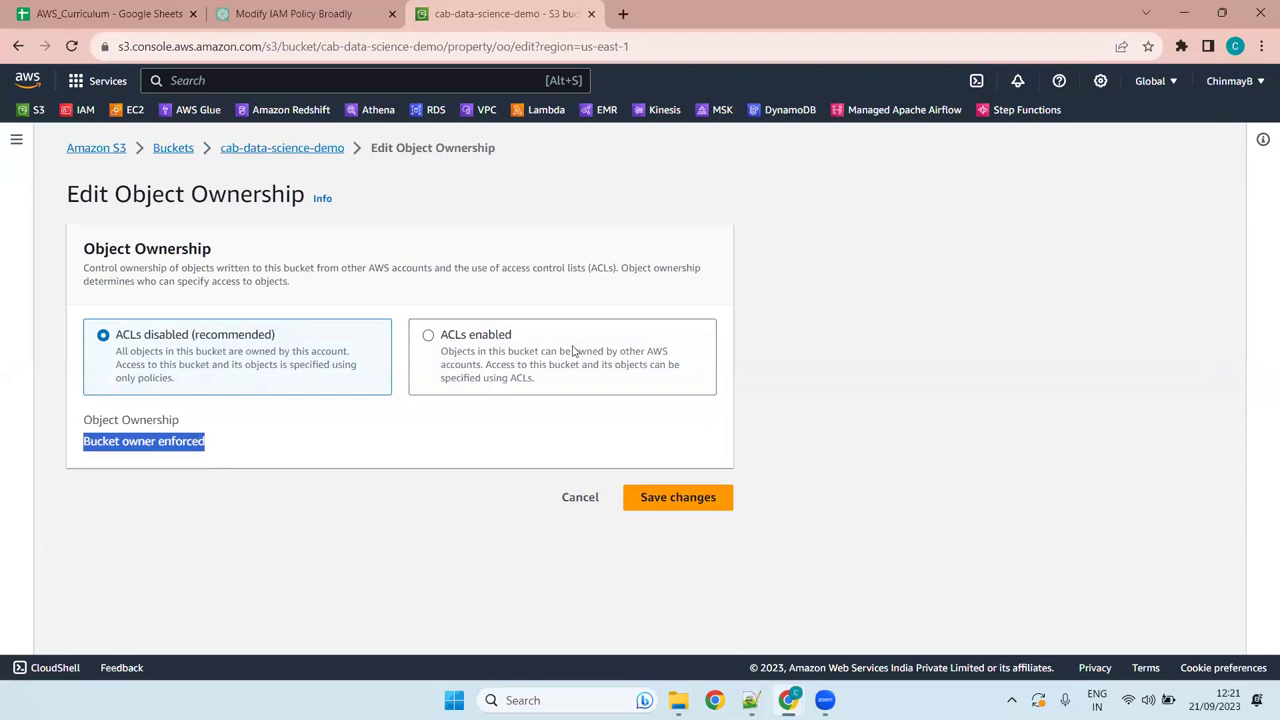
# - Set Object Ownership to ACLs enabled and acknowledge that ACLs will be restored
pyautogui.click(482, 358)
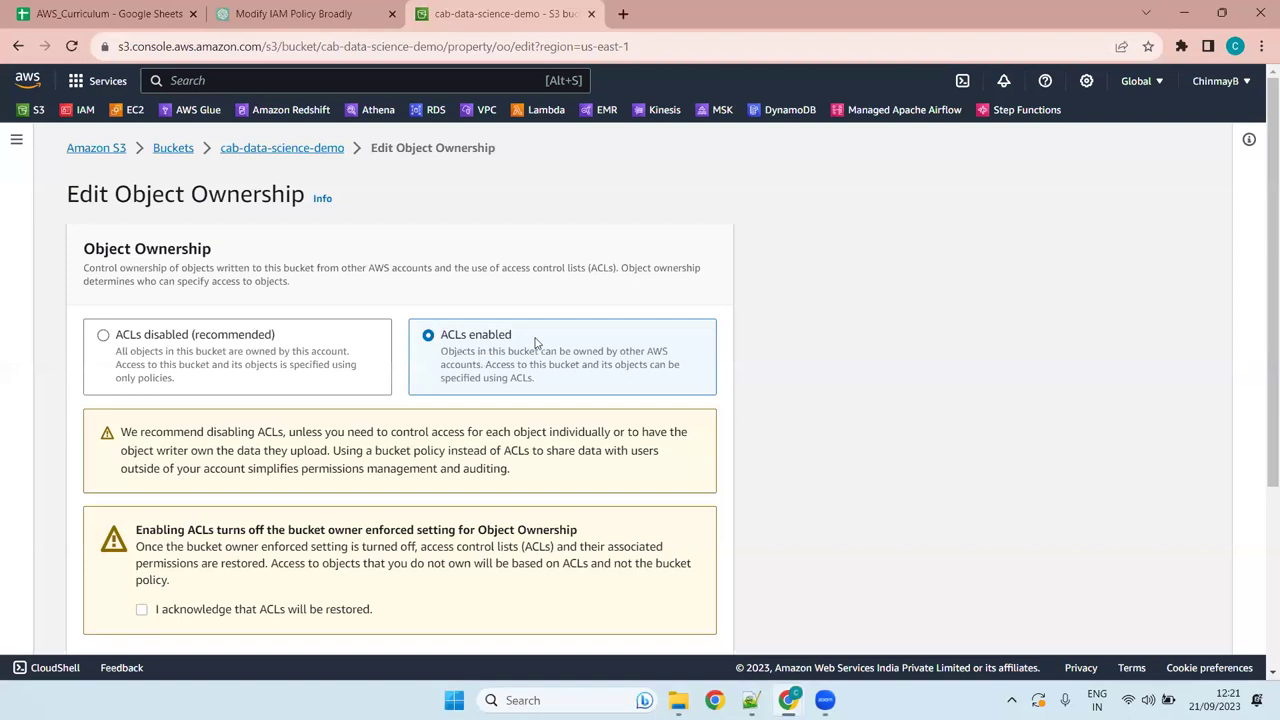
pyautogui.click(142, 609)
pyautogui.scroll(-3, 452, 431)
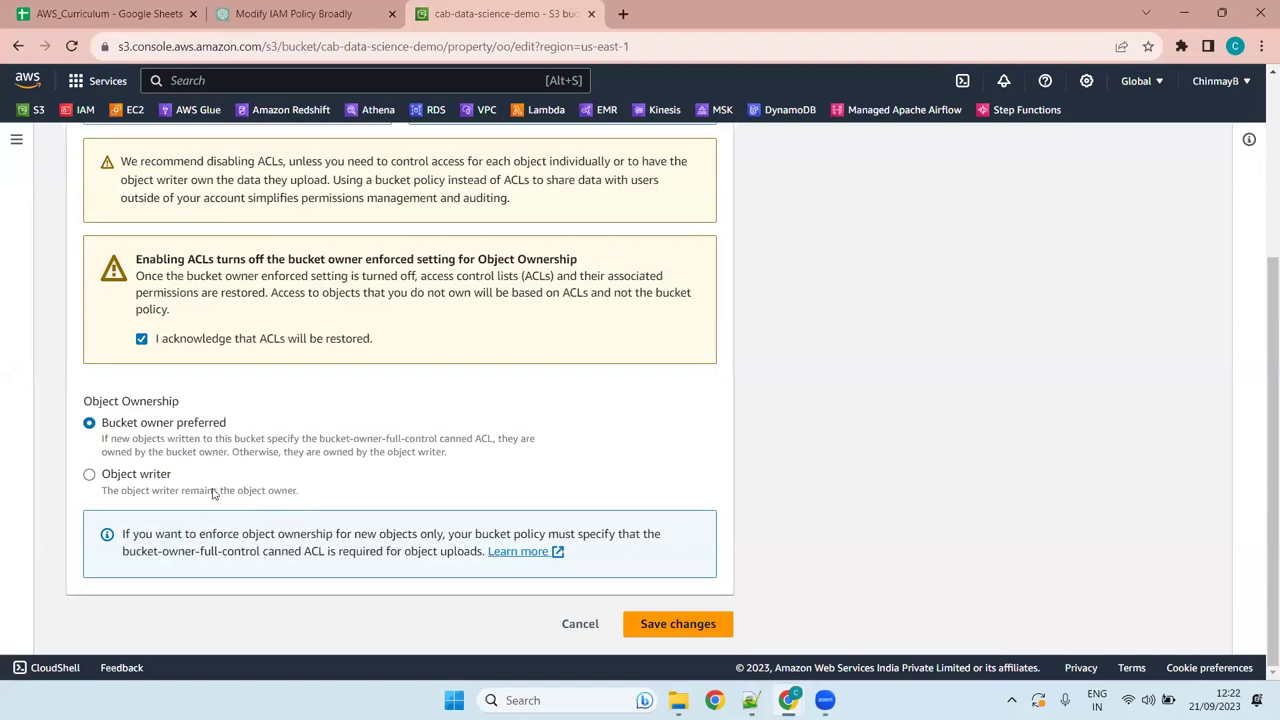
# - Save the Object Ownership setting with Bucket owner preferred and check the bucket's Access control list section
pyautogui.click(680, 623)
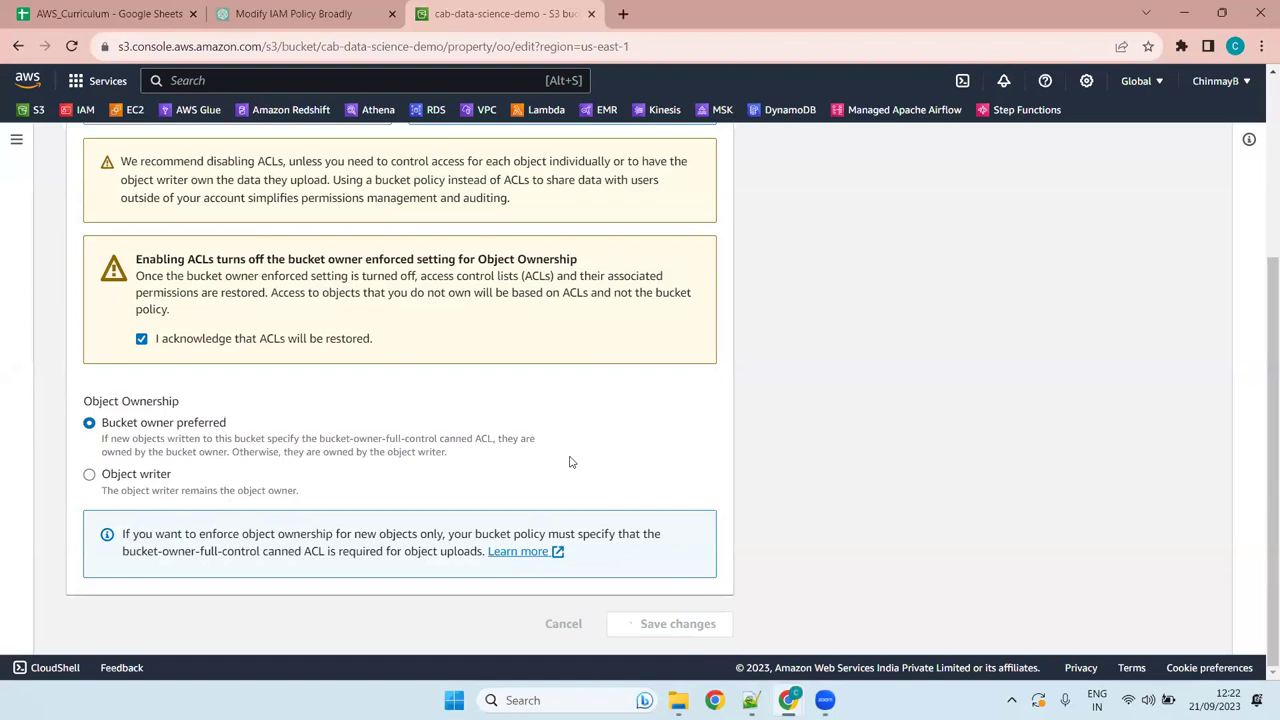
pyautogui.scroll(-10, 637, 475)
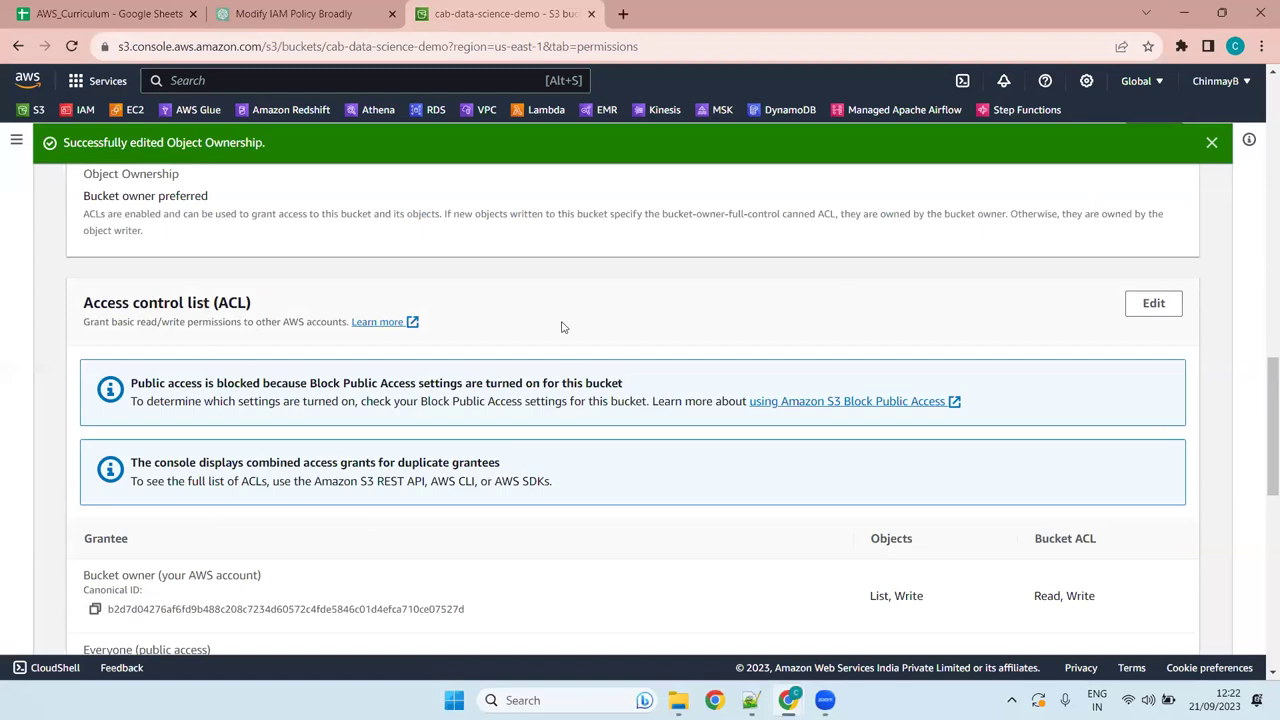
pyautogui.scroll(15, 428, 347)
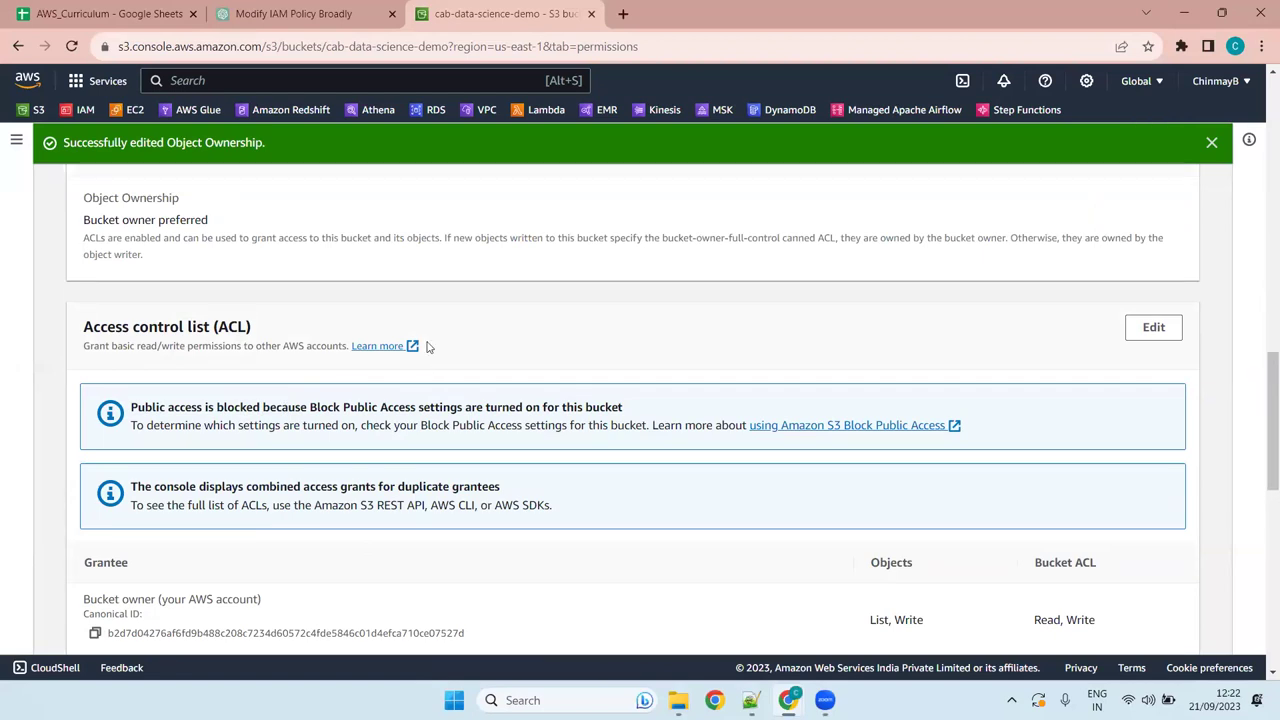
# - Edit the bucket's Block public access settings: turn off Block all public access, keeping only the two blocks for public bucket or access point policies
pyautogui.click(125, 588)
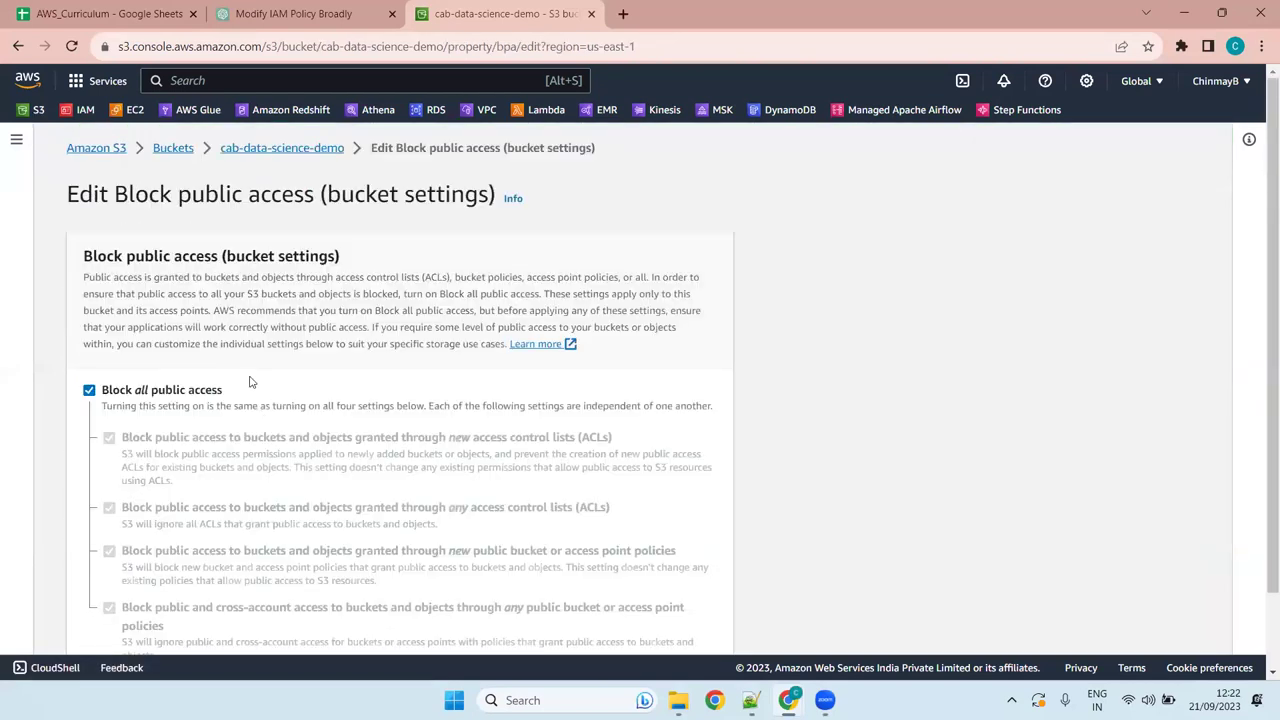
pyautogui.click(89, 391)
pyautogui.click(109, 551)
pyautogui.click(109, 608)
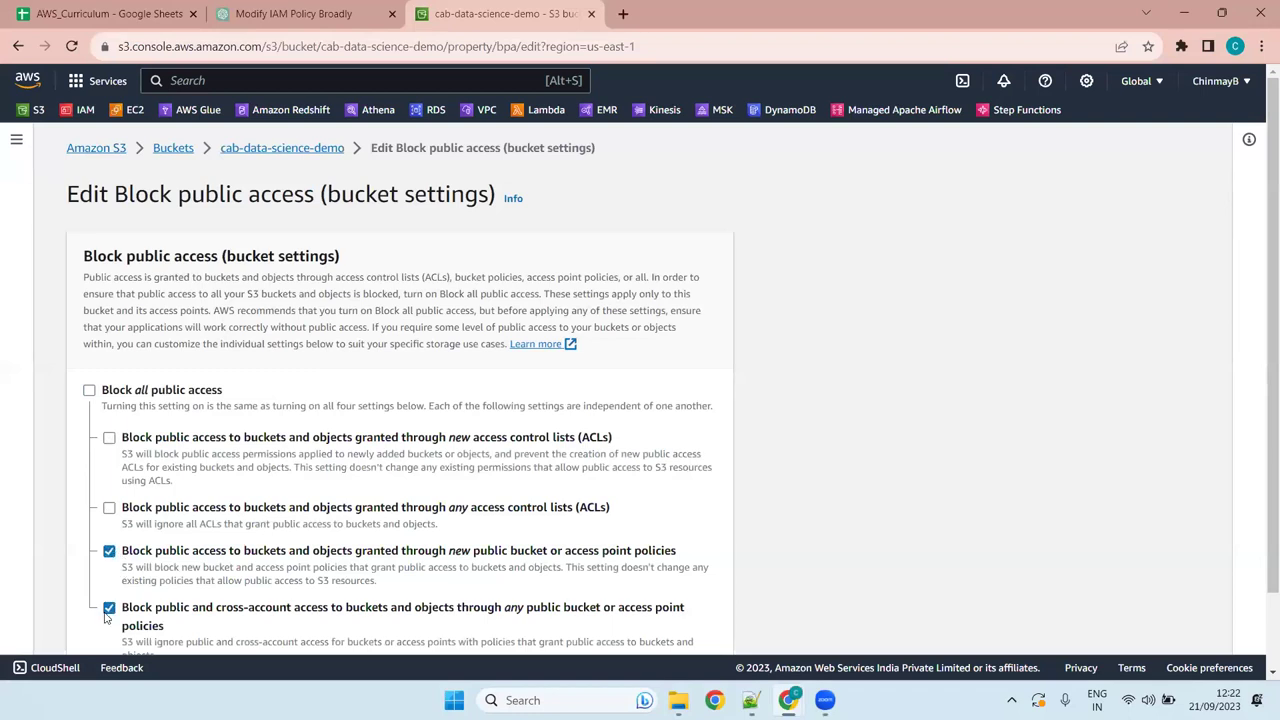
pyautogui.scroll(-1, 523, 509)
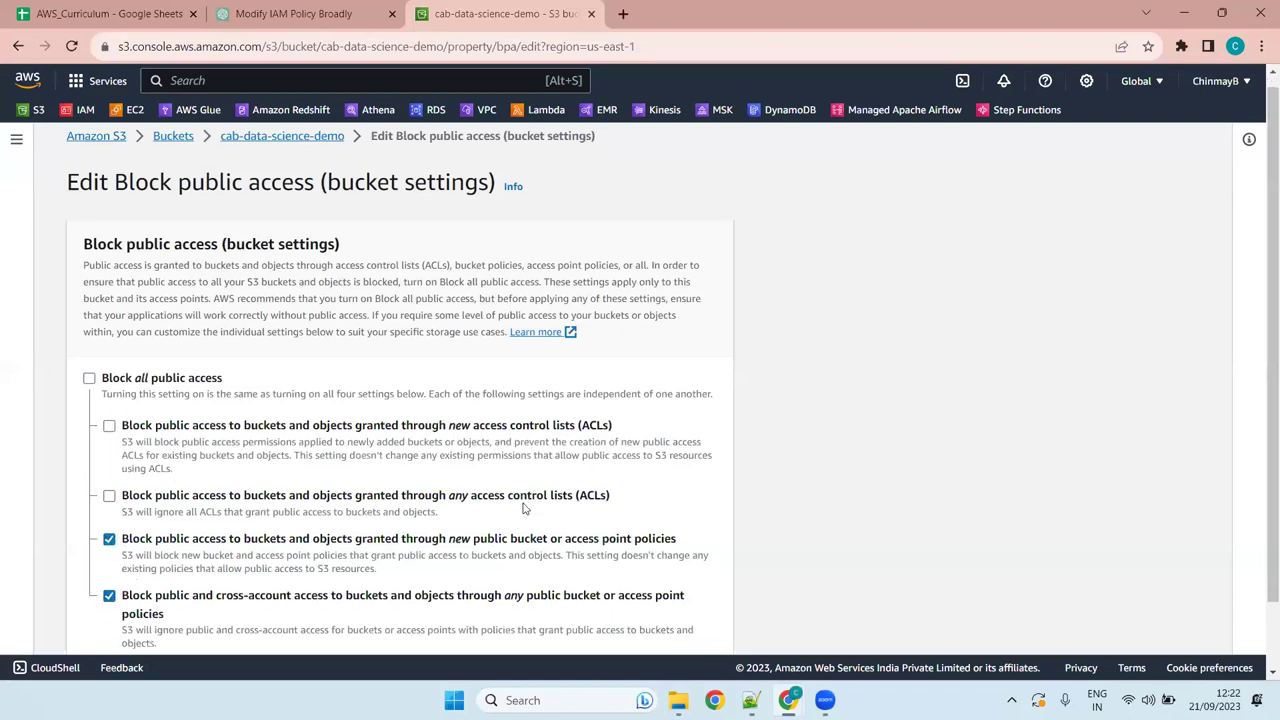
# - Save the Block public access changes and approve them by entering confirm
pyautogui.click(689, 626)
pyautogui.click(645, 427)
pyautogui.write('co')
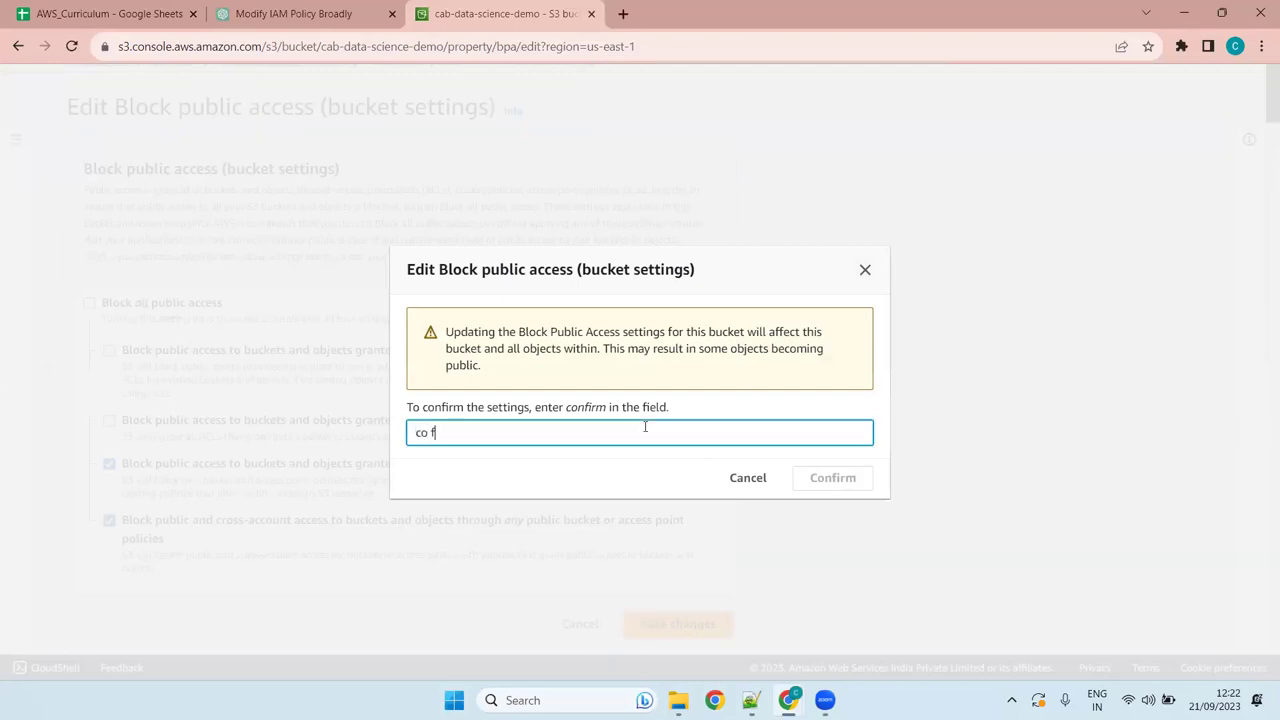
pyautogui.write('nfirm')
pyautogui.click(848, 480)
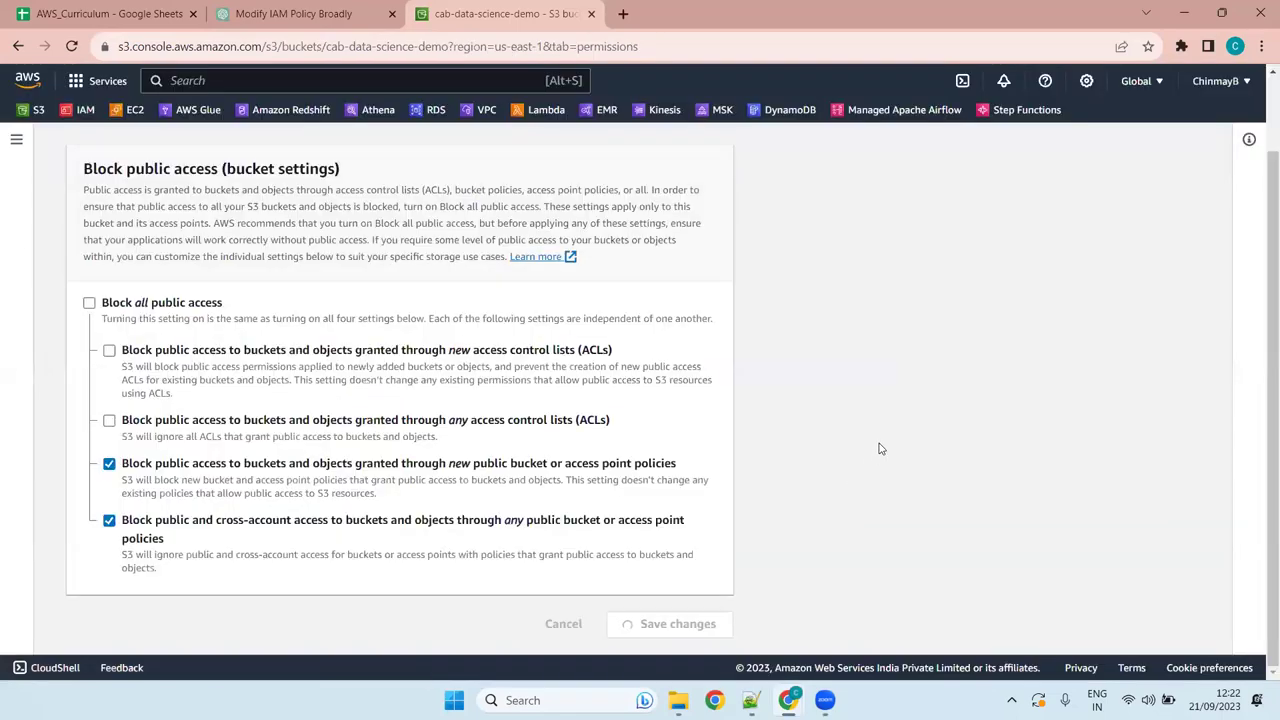
# - Open the bucket's access control list for editing, examine the permissions for each grantee, and cancel without changes
pyautogui.scroll(-20, 982, 378)
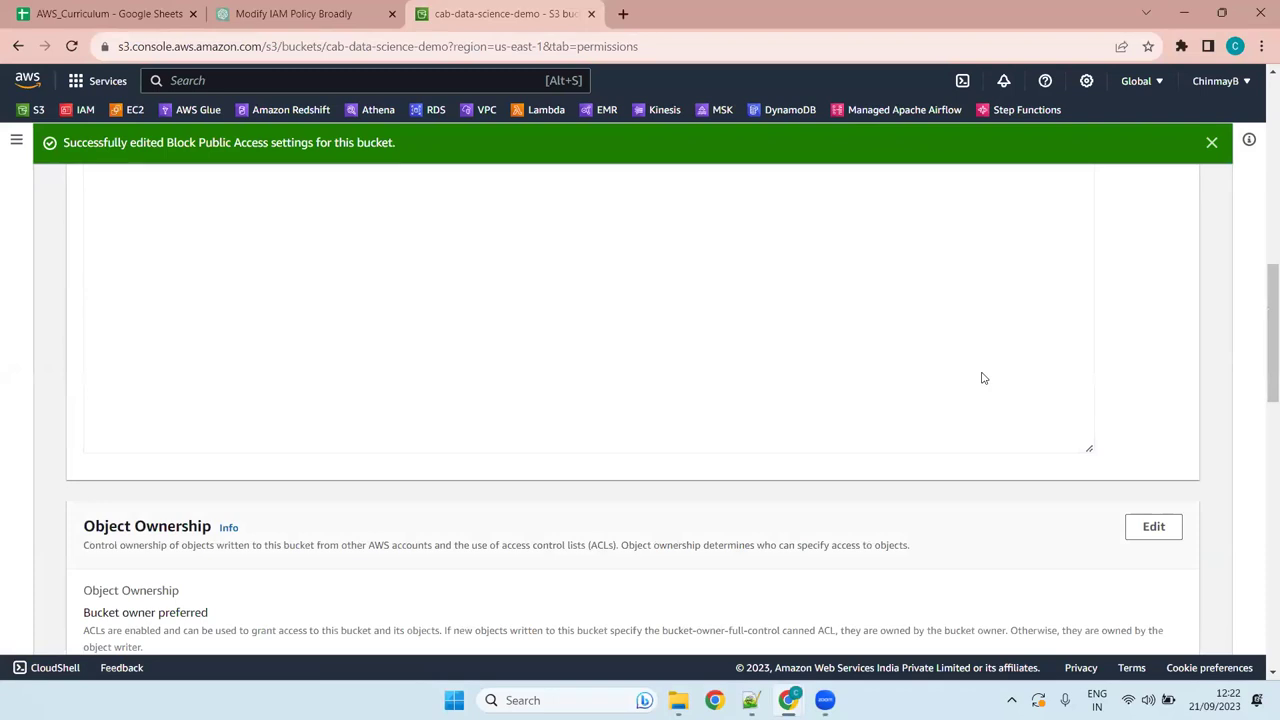
pyautogui.scroll(5, 982, 378)
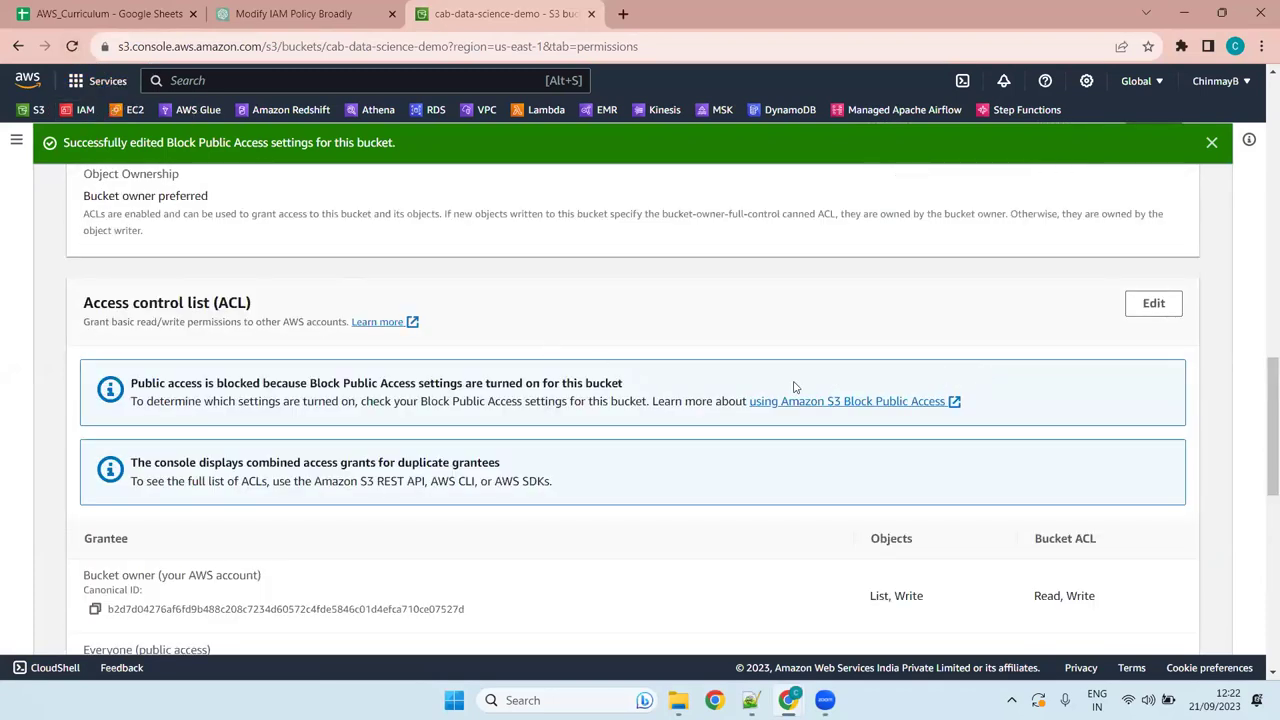
pyautogui.click(1153, 310)
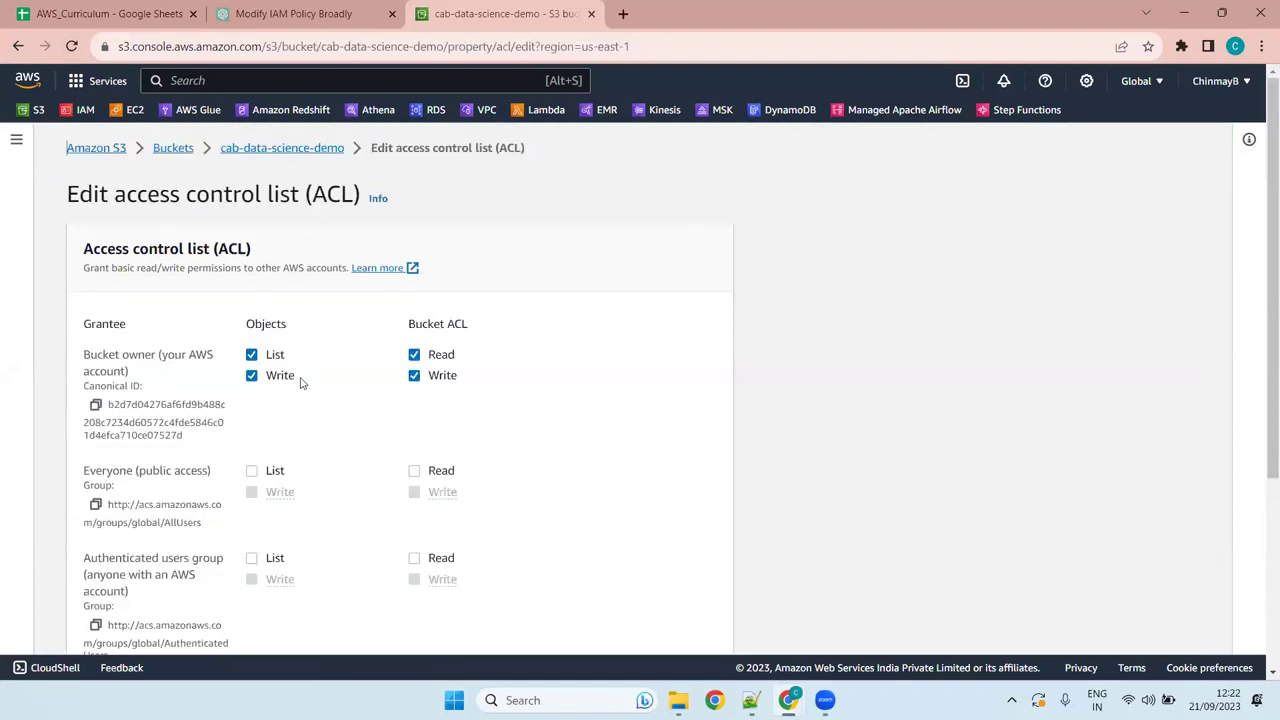
pyautogui.scroll(-3, 555, 389)
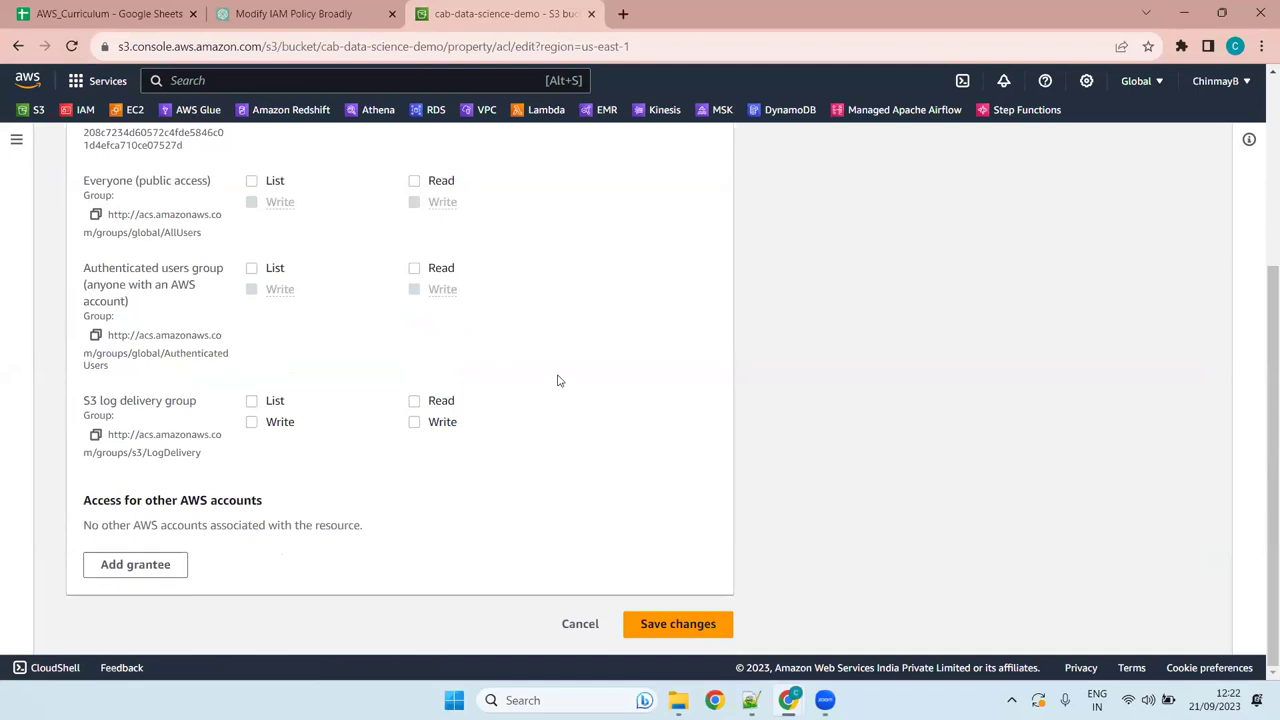
pyautogui.scroll(3, 562, 380)
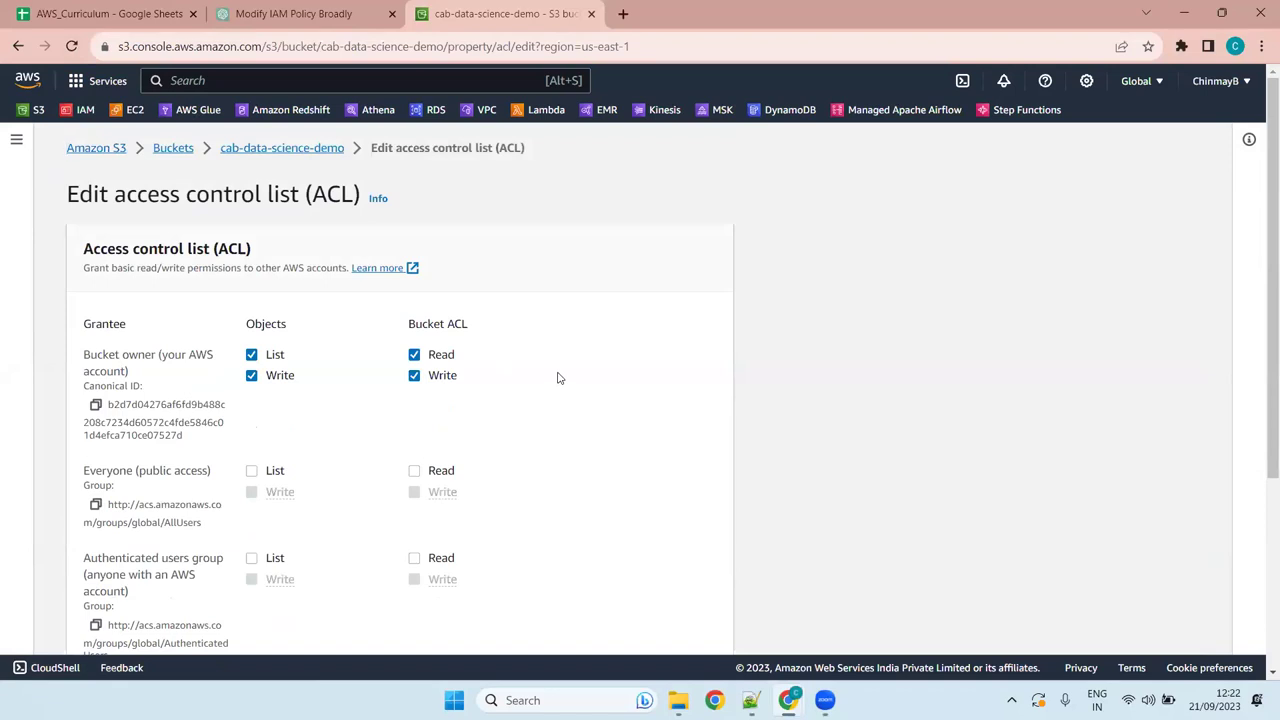
pyautogui.scroll(-3, 560, 403)
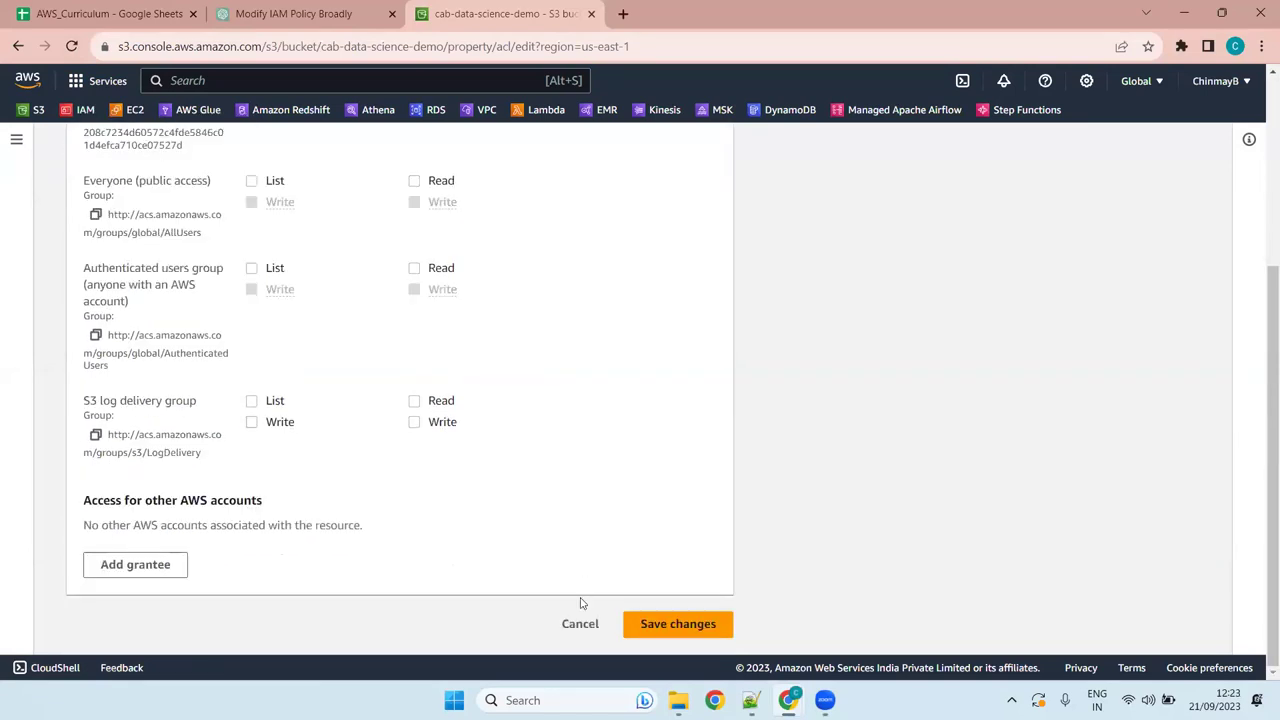
pyautogui.click(580, 624)
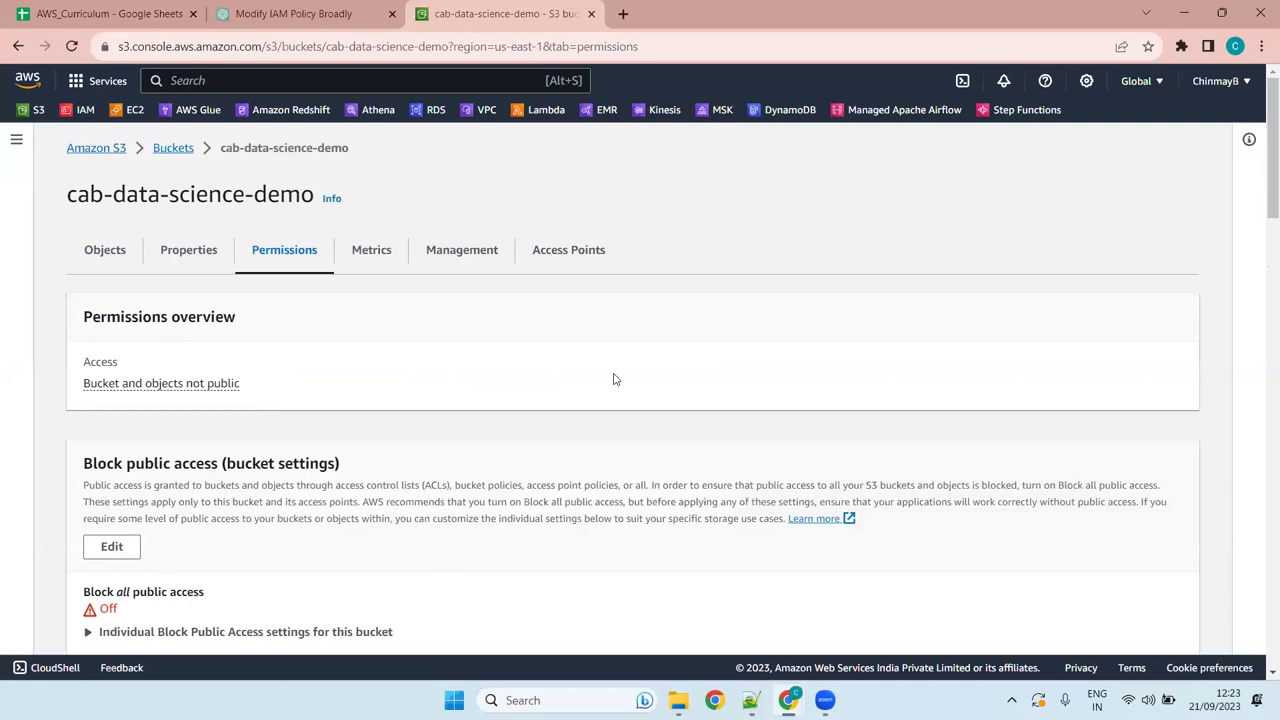
# - Look through the bucket's permissions page, from the permissions overview down to the CORS configuration
pyautogui.scroll(-10, 450, 397)
pyautogui.scroll(-7, 452, 393)
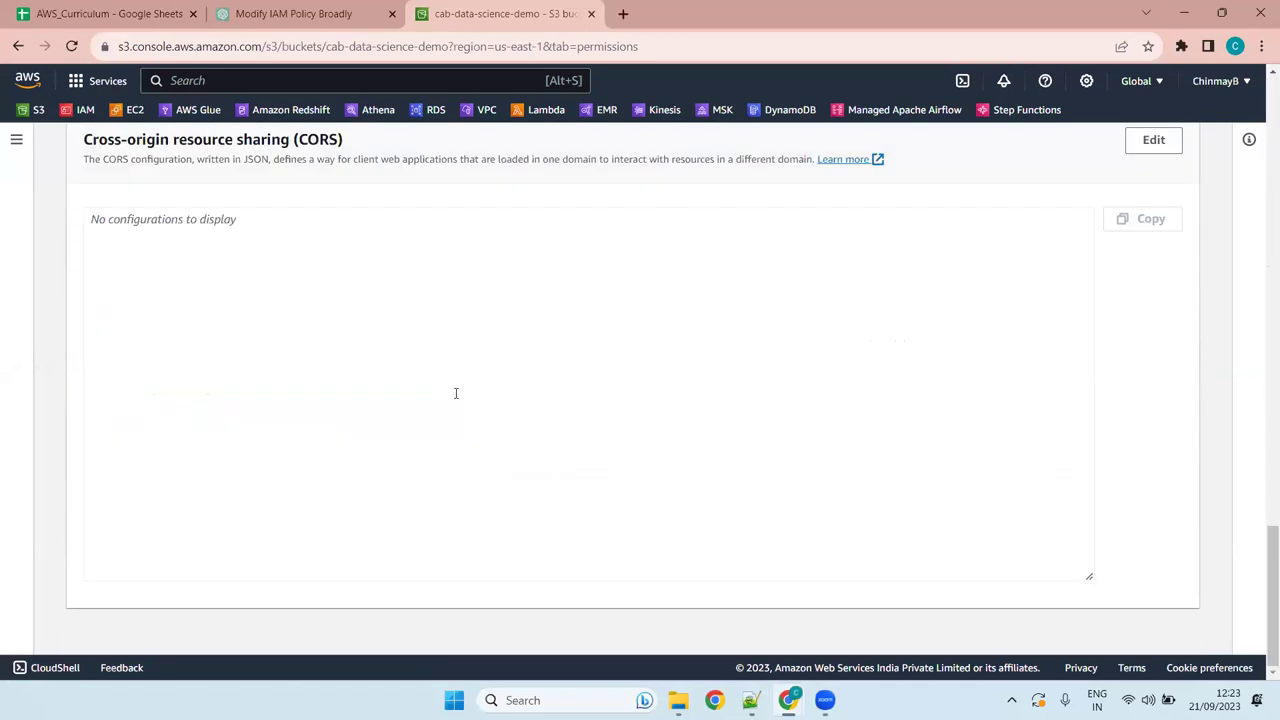
pyautogui.scroll(4, 455, 398)
pyautogui.scroll(10, 456, 398)
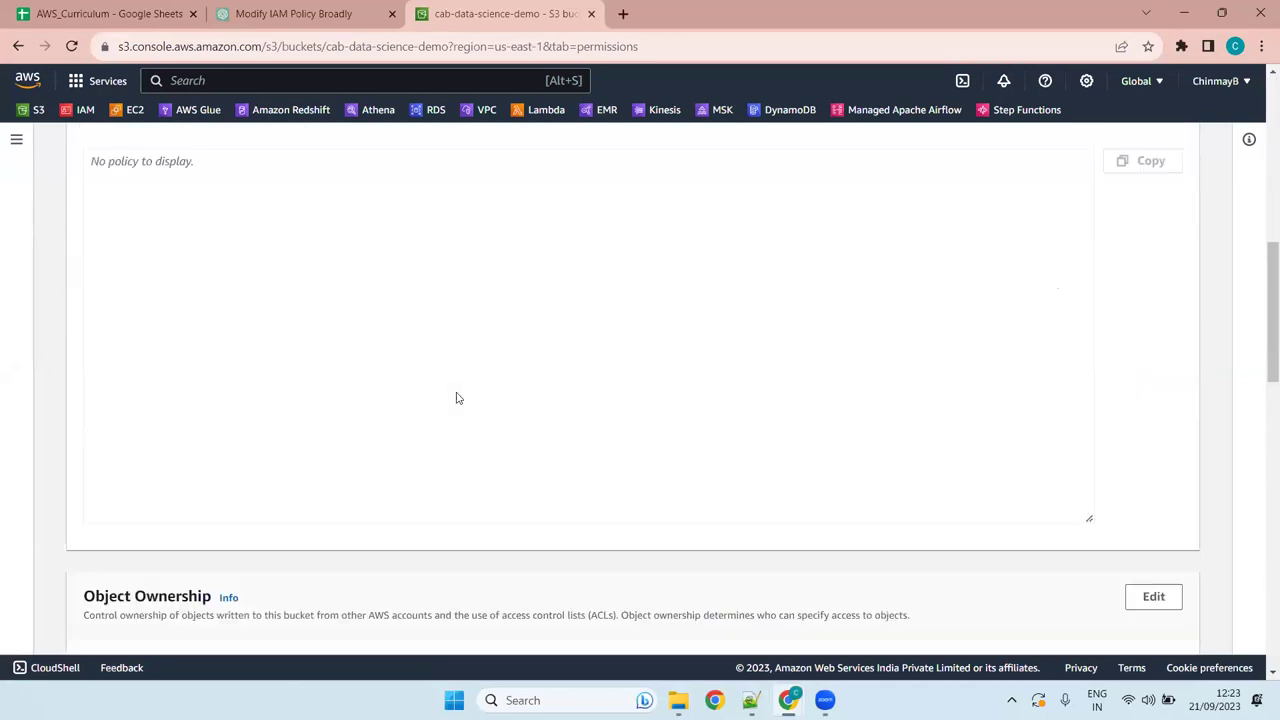
pyautogui.scroll(3, 456, 398)
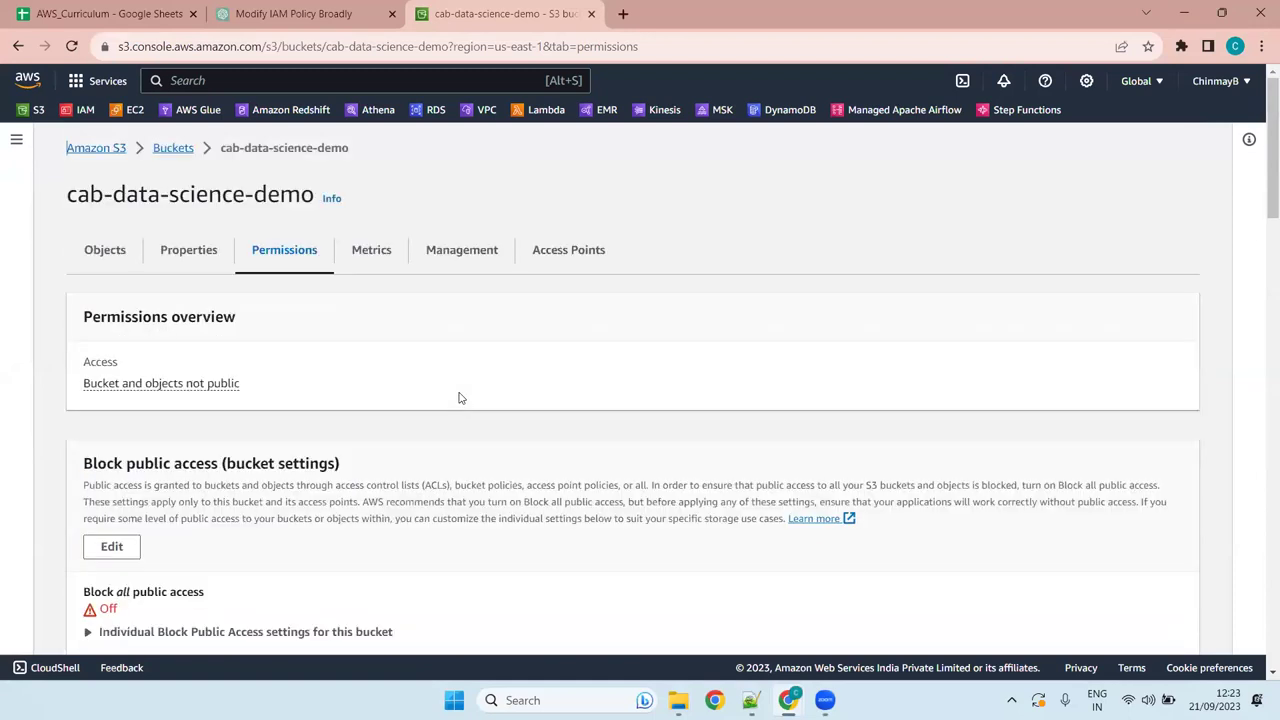
pyautogui.scroll(-8, 456, 398)
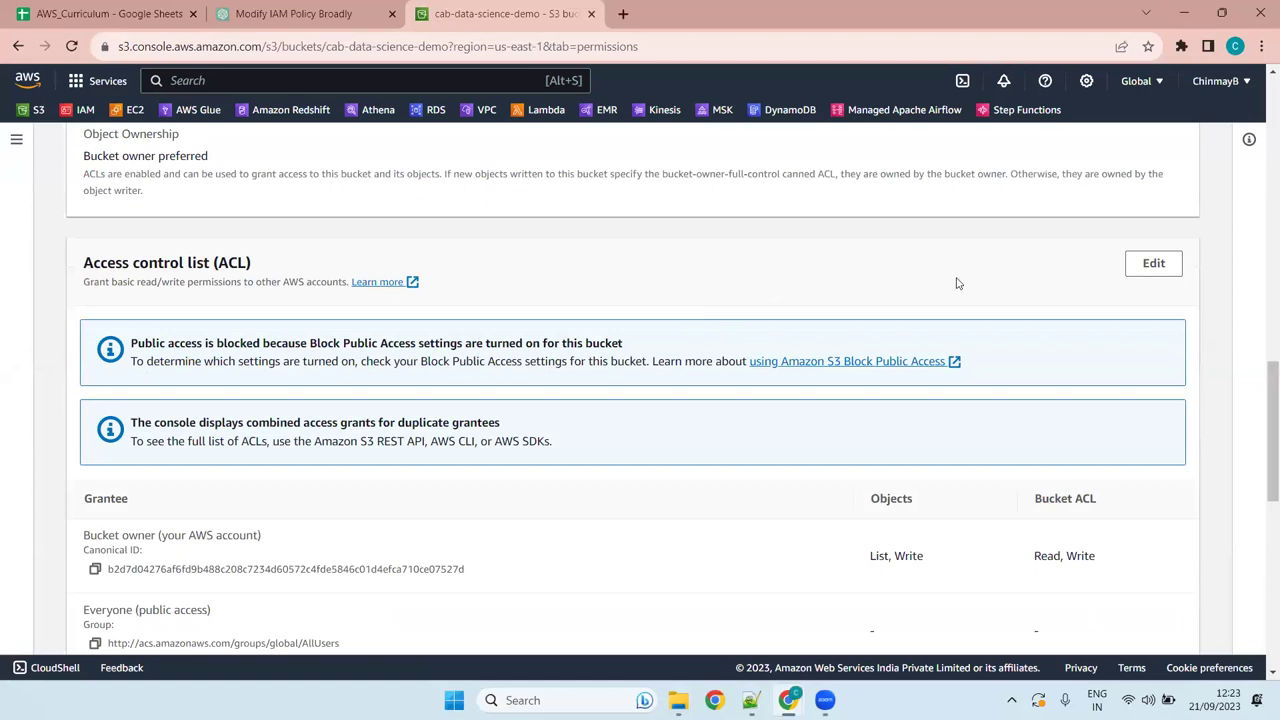
pyautogui.scroll(10, 432, 287)
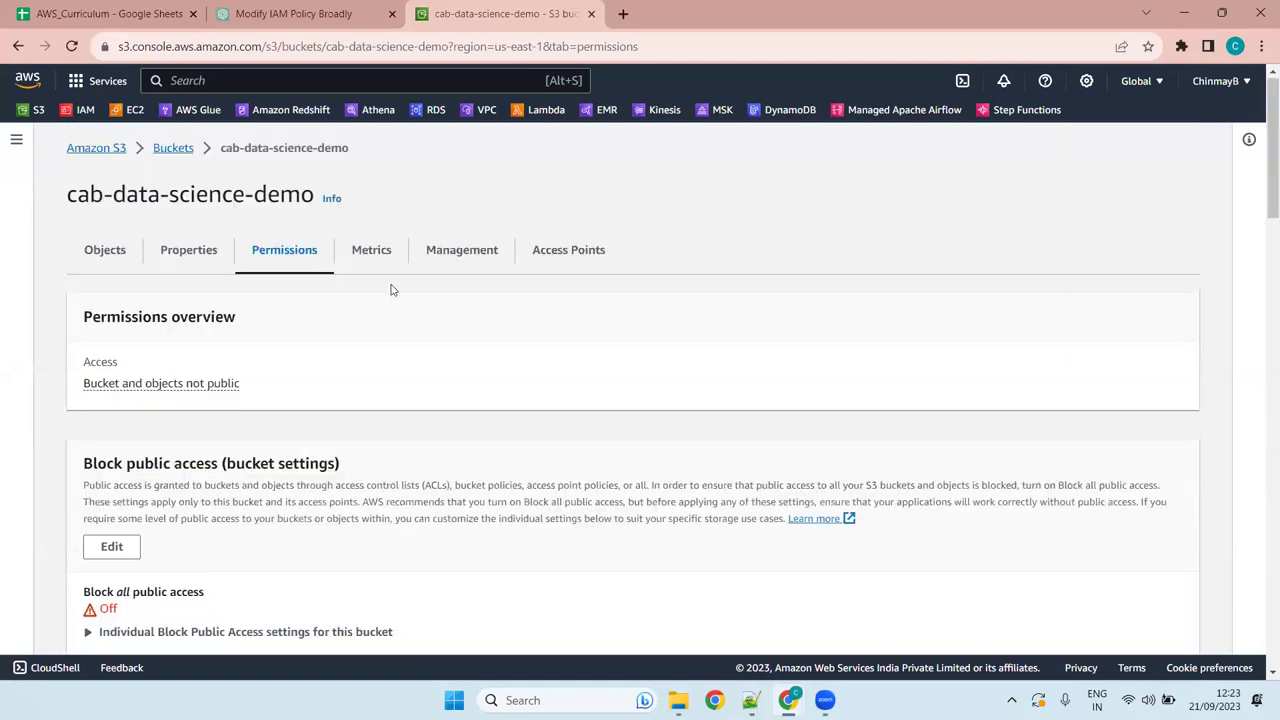
# - Make the user1_accessKeys.csv object in the bucket's python/ folder public using ACL
pyautogui.click(128, 254)
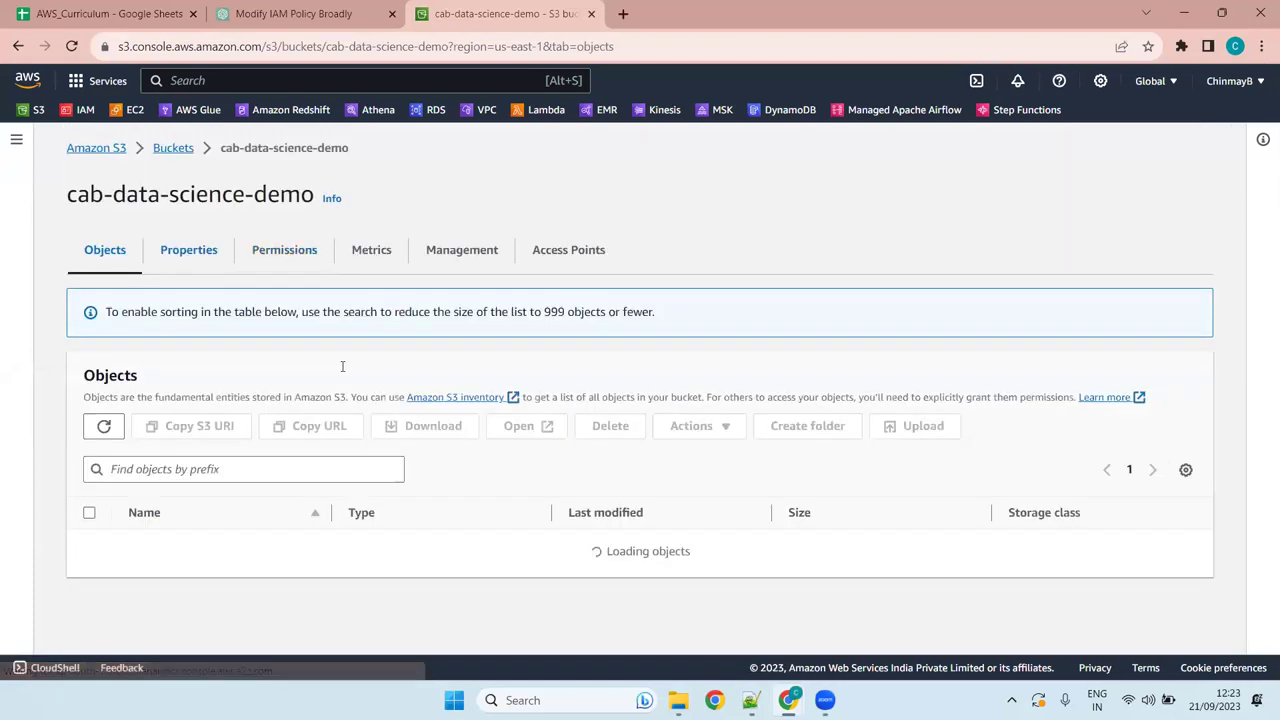
pyautogui.click(160, 506)
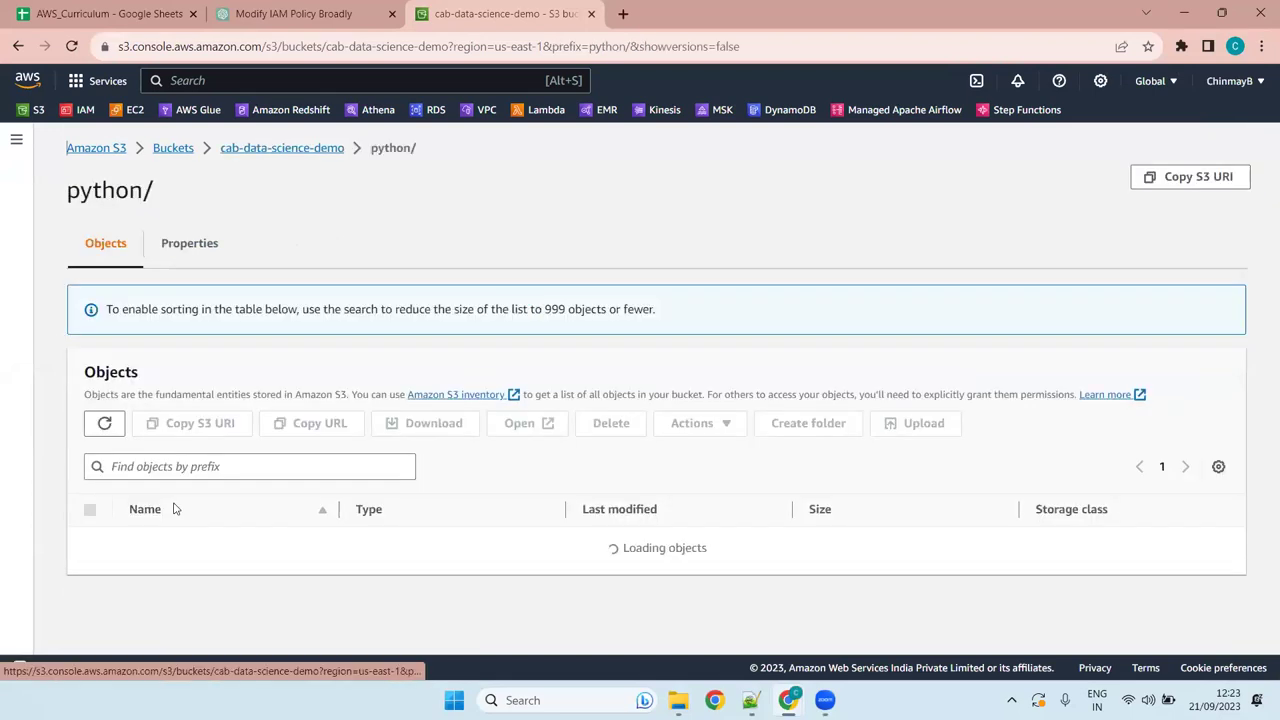
pyautogui.click(90, 487)
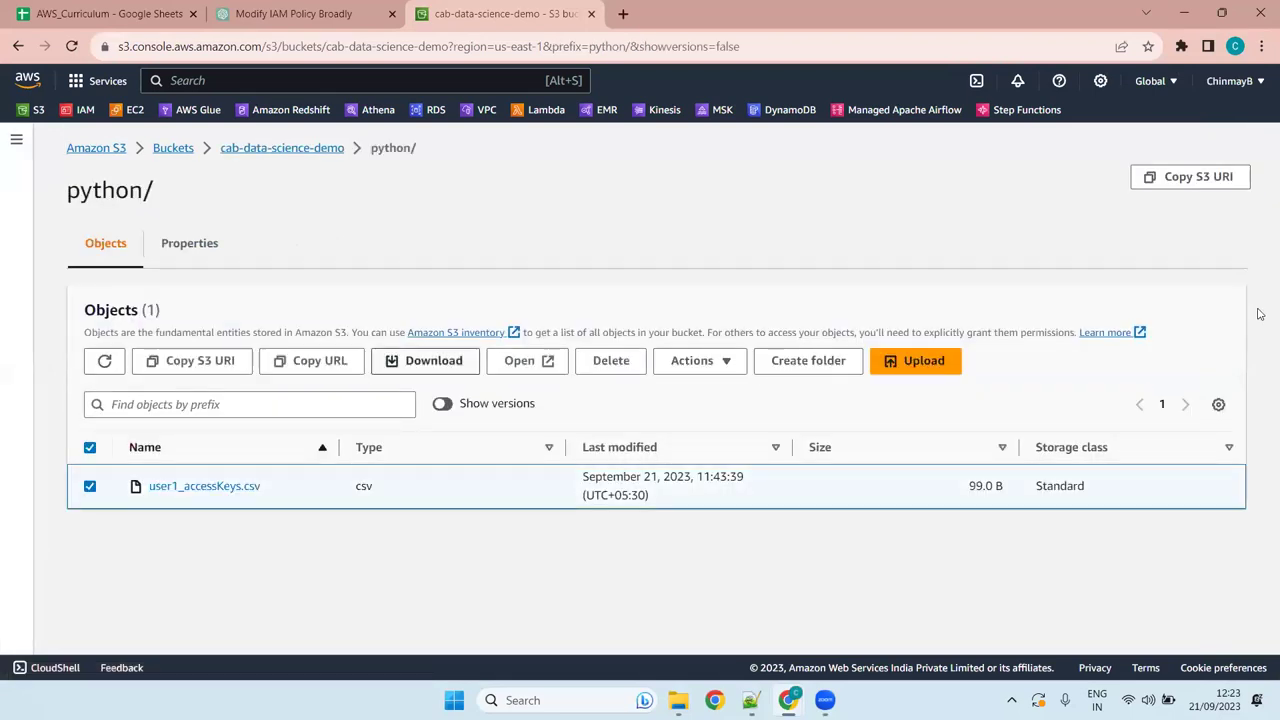
pyautogui.click(700, 361)
pyautogui.scroll(-1, 740, 500)
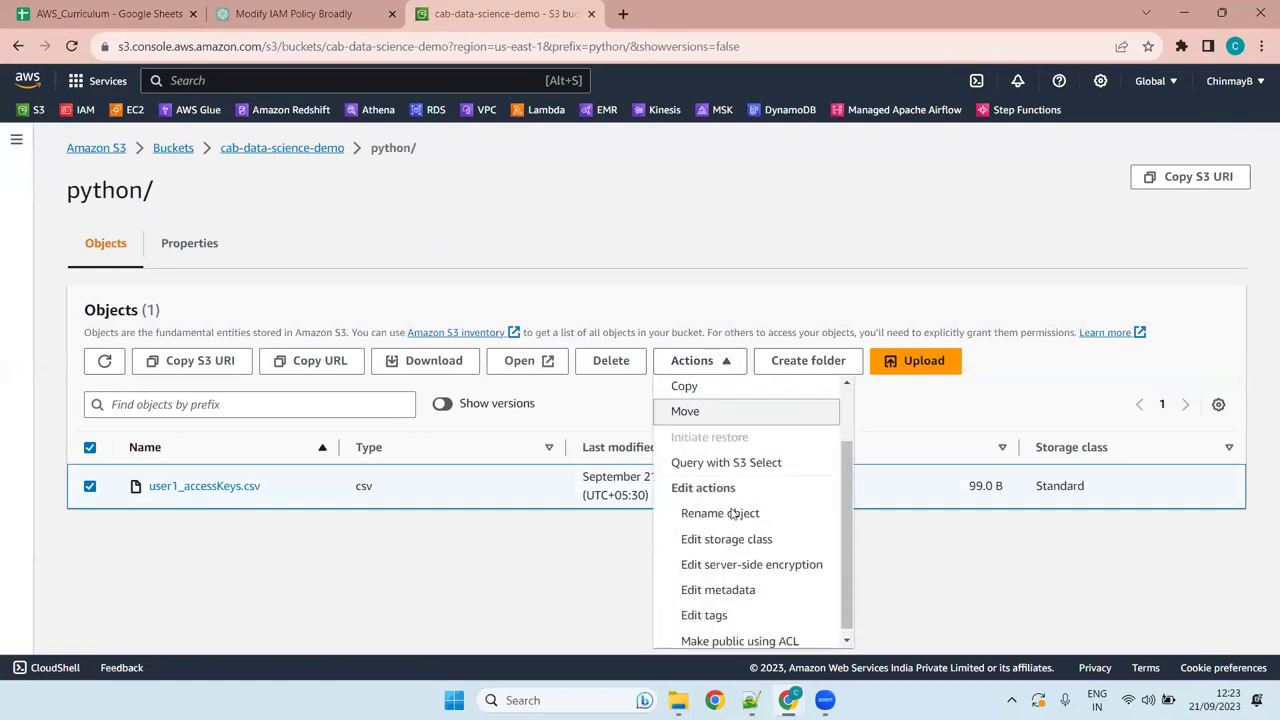
pyautogui.click(738, 637)
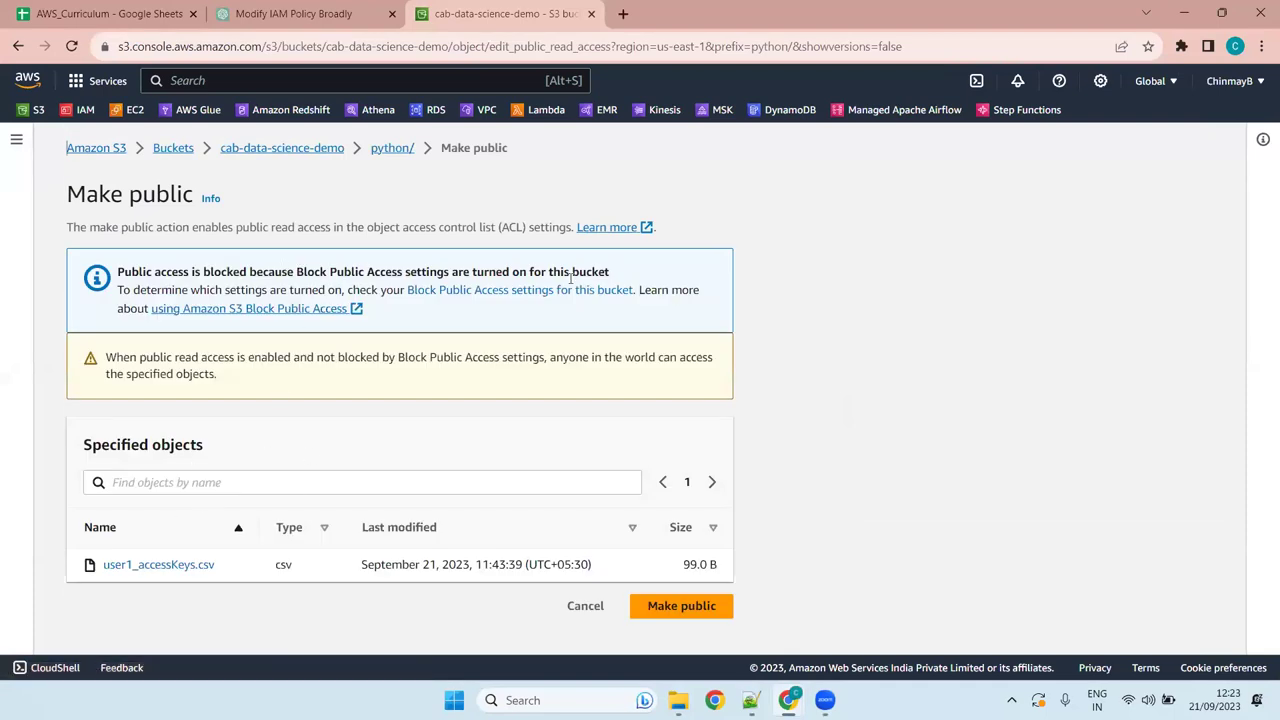
pyautogui.click(670, 607)
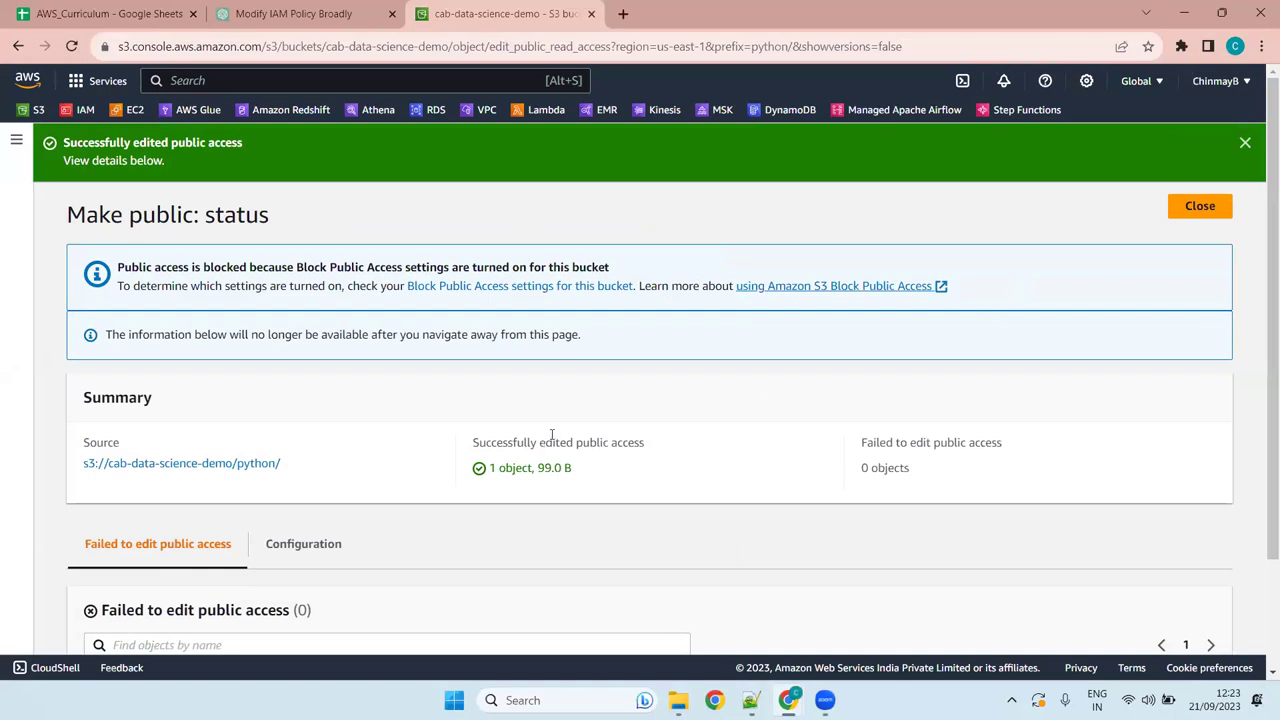
# - Review the Make public status summary and close it to return to the python/ folder
pyautogui.scroll(-2, 587, 448)
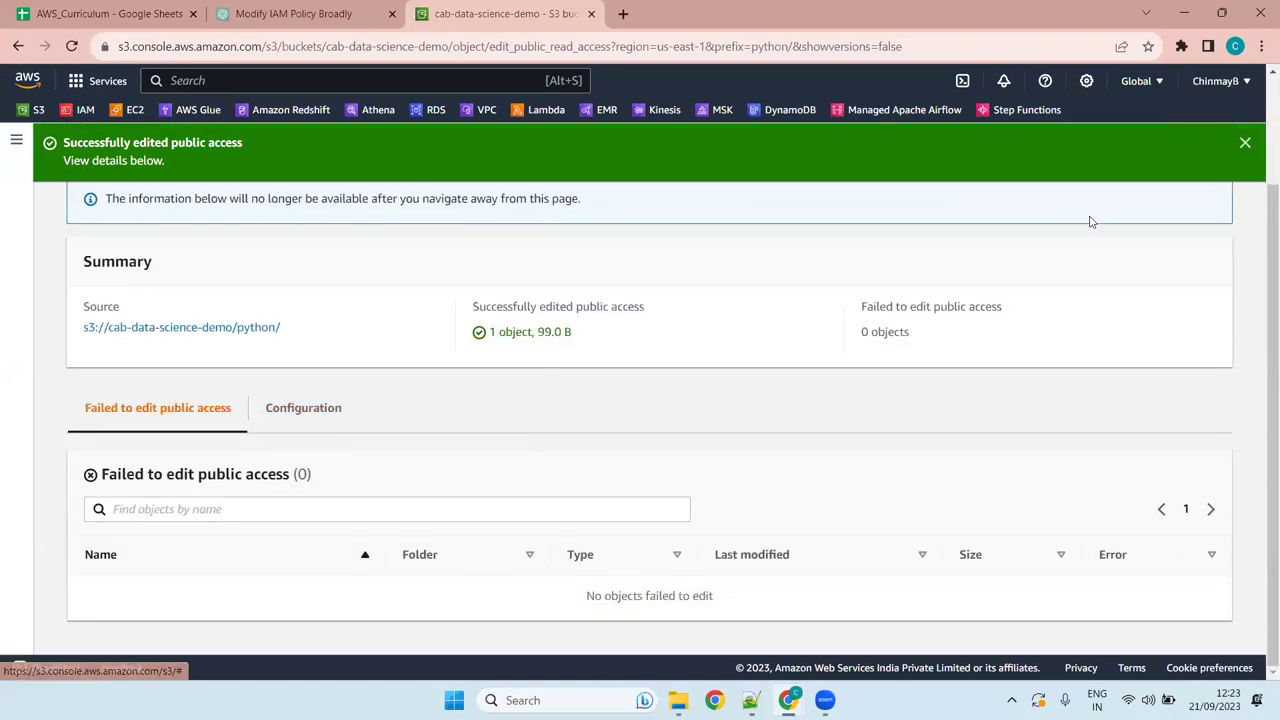
pyautogui.click(1245, 145)
pyautogui.scroll(1, 820, 350)
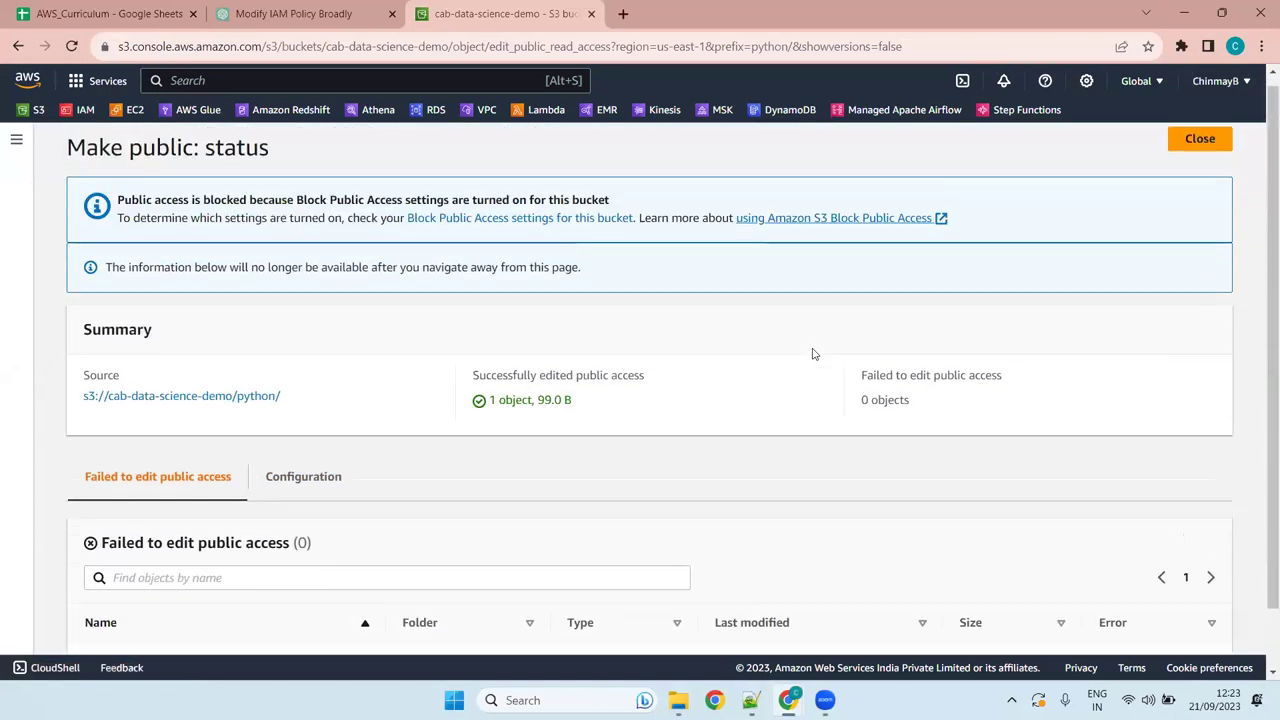
pyautogui.click(1197, 152)
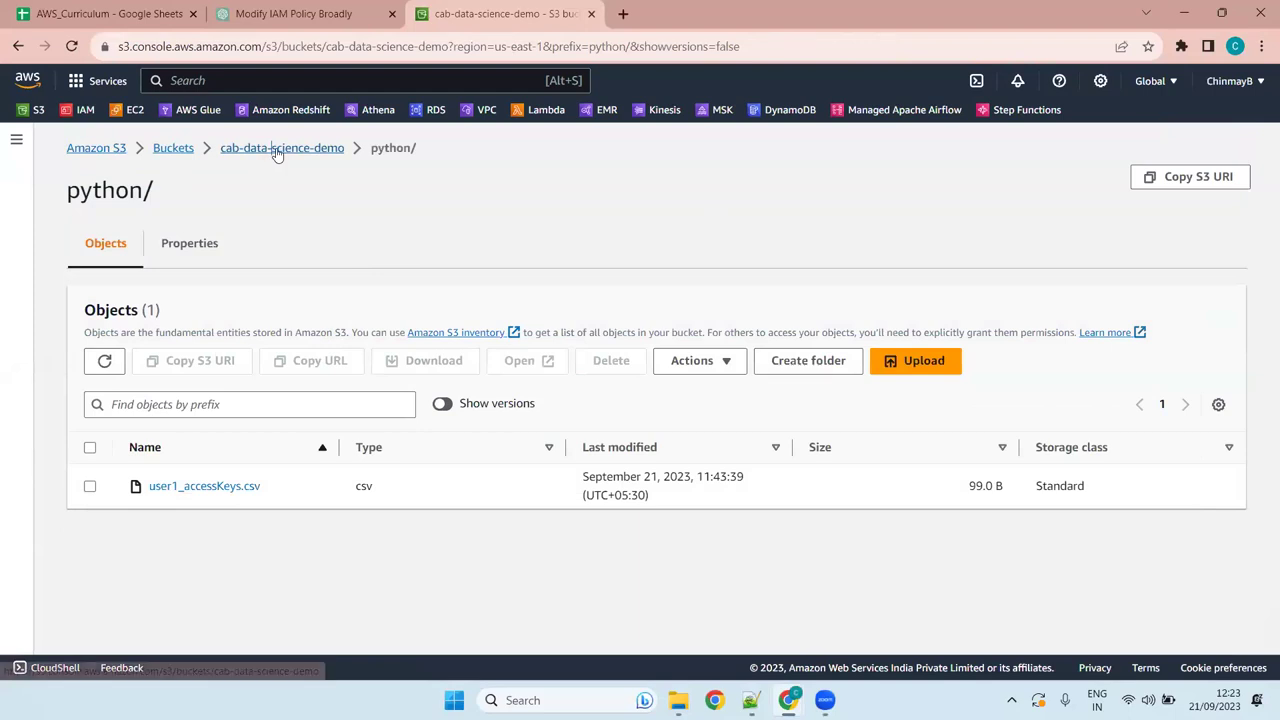
# - Return to the cab-data-science-demo bucket's permissions and examine the Object Ownership and Access control list sections
pyautogui.click(279, 152)
pyautogui.click(293, 250)
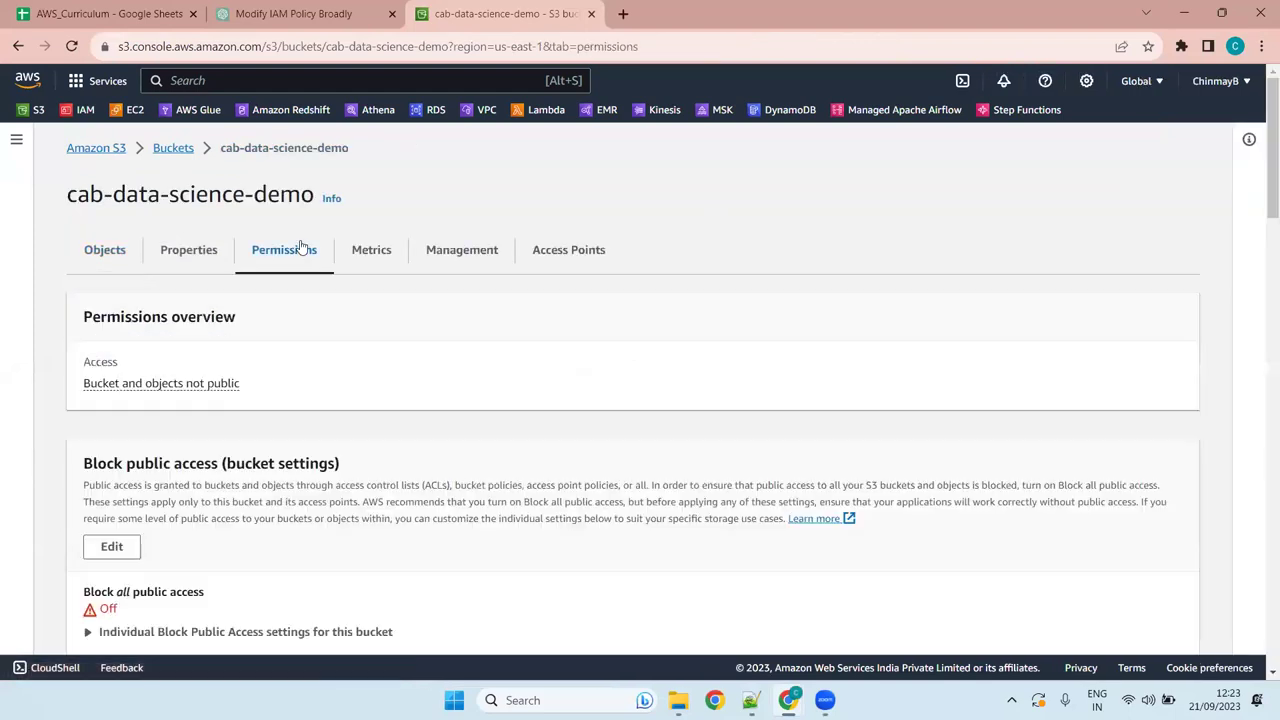
pyautogui.scroll(-15, 305, 250)
pyautogui.scroll(12, 314, 250)
pyautogui.scroll(-4, 317, 246)
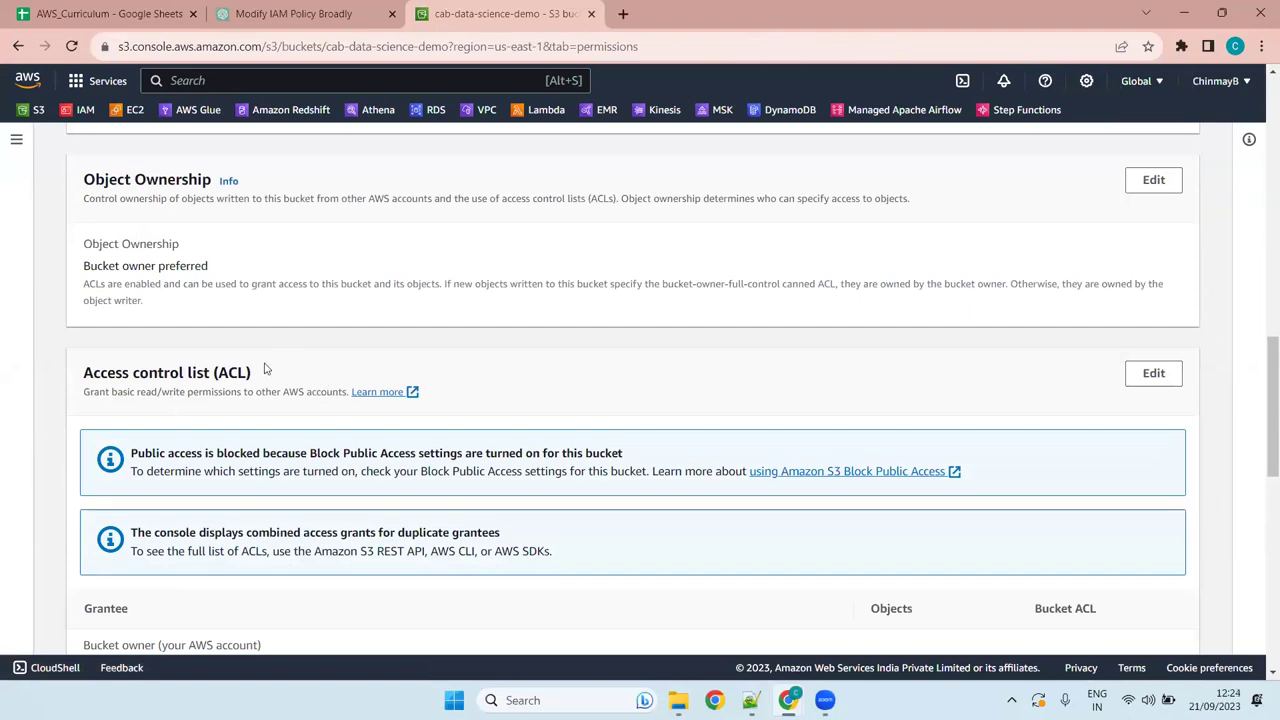
pyautogui.moveTo(255, 375); pyautogui.dragTo(66, 377)
pyautogui.scroll(5, 249, 366)
pyautogui.scroll(3, 251, 370)
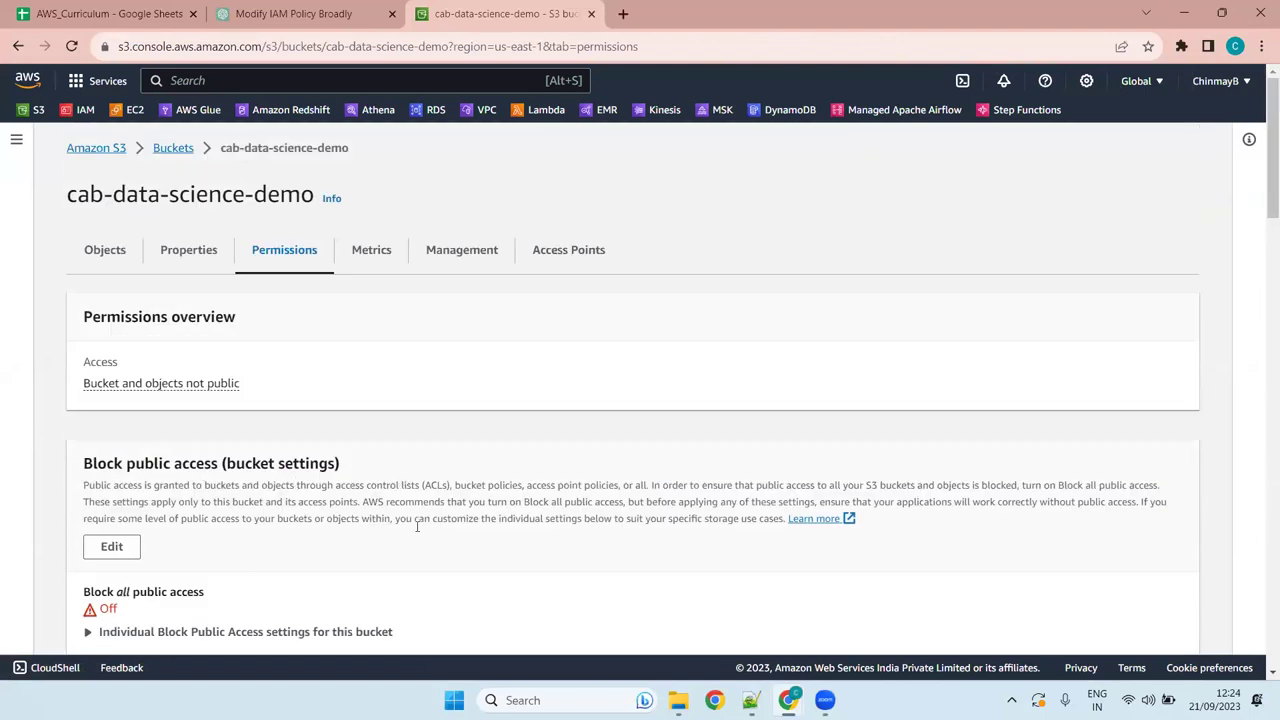
pyautogui.scroll(-8, 431, 515)
pyautogui.scroll(-5, 430, 512)
pyautogui.scroll(4, 425, 512)
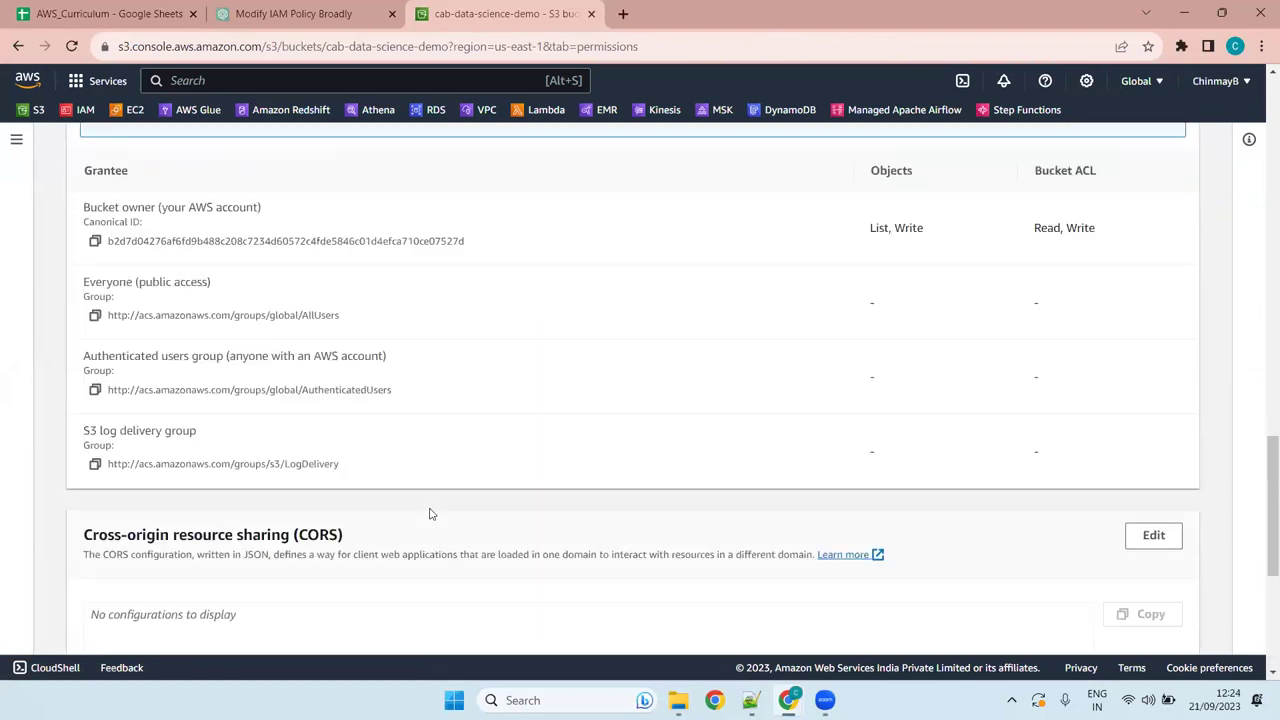
pyautogui.scroll(4, 421, 510)
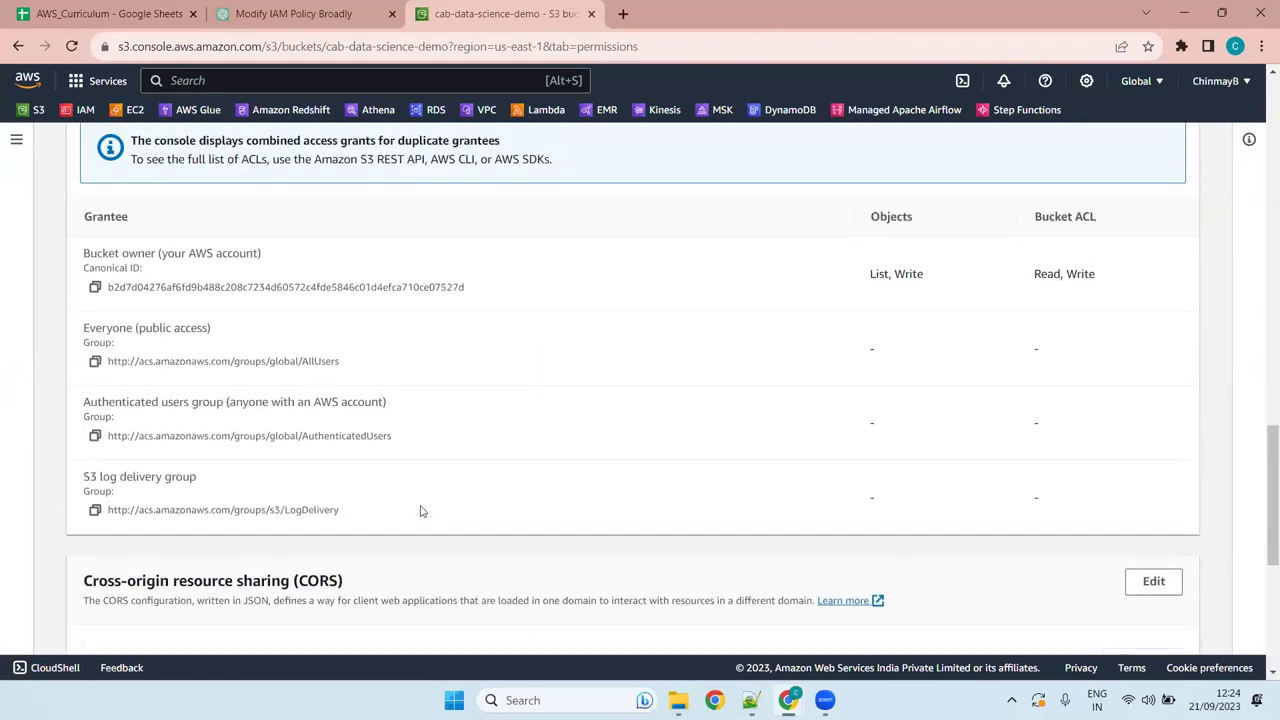
pyautogui.click(240, 389)
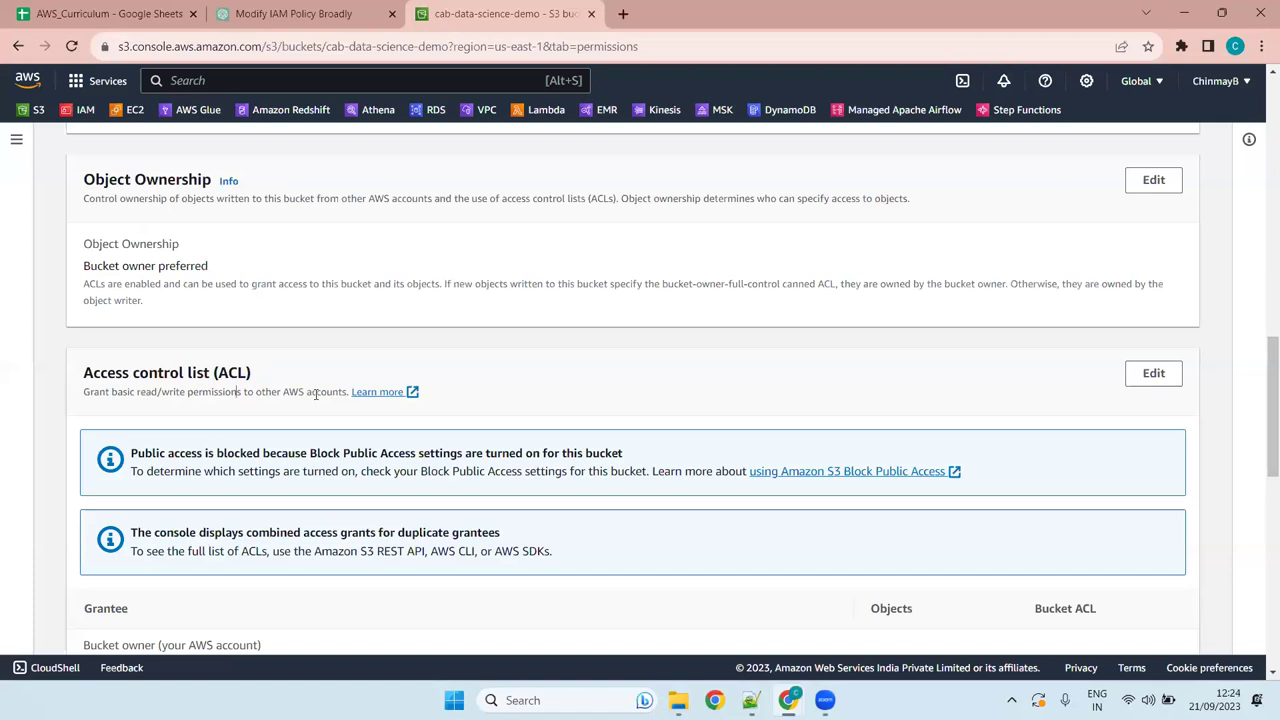
# - Examine the bucket's ACL grantees, the CORS description, and the Block public access, Bucket policy and Access control list sections
pyautogui.scroll(-8, 320, 396)
pyautogui.scroll(4, 324, 397)
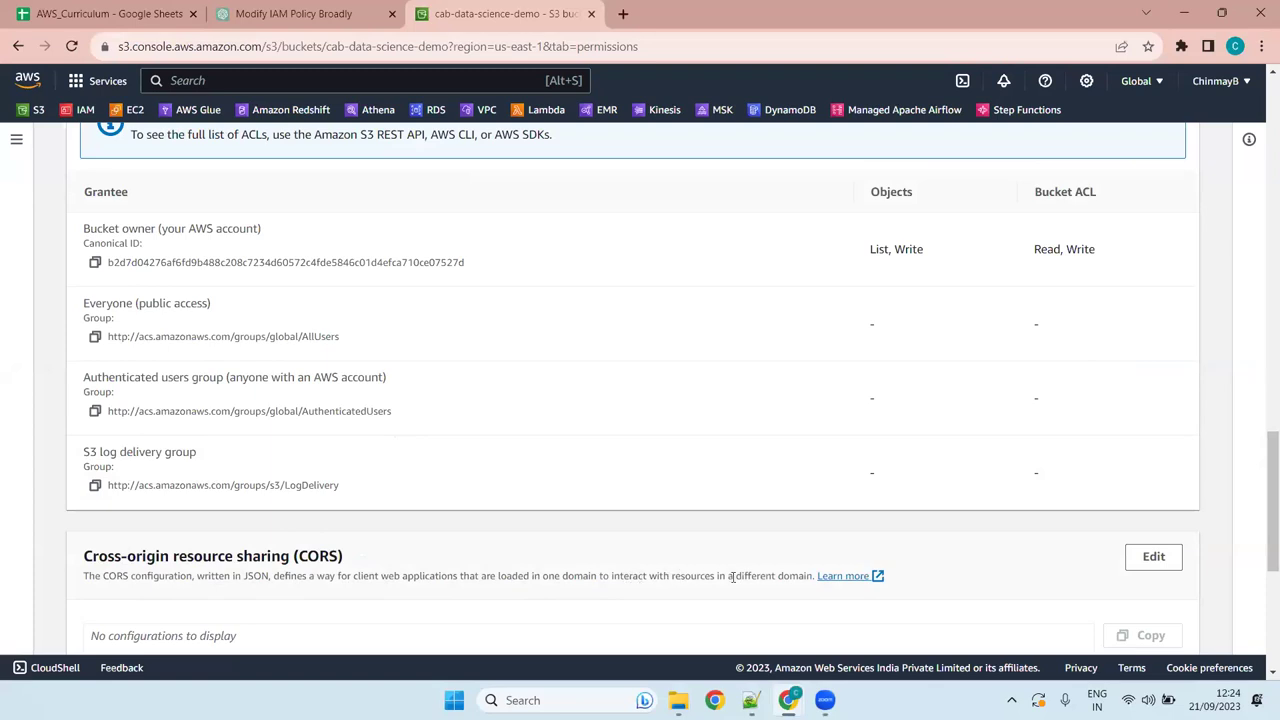
pyautogui.moveTo(814, 575); pyautogui.dragTo(83, 598)
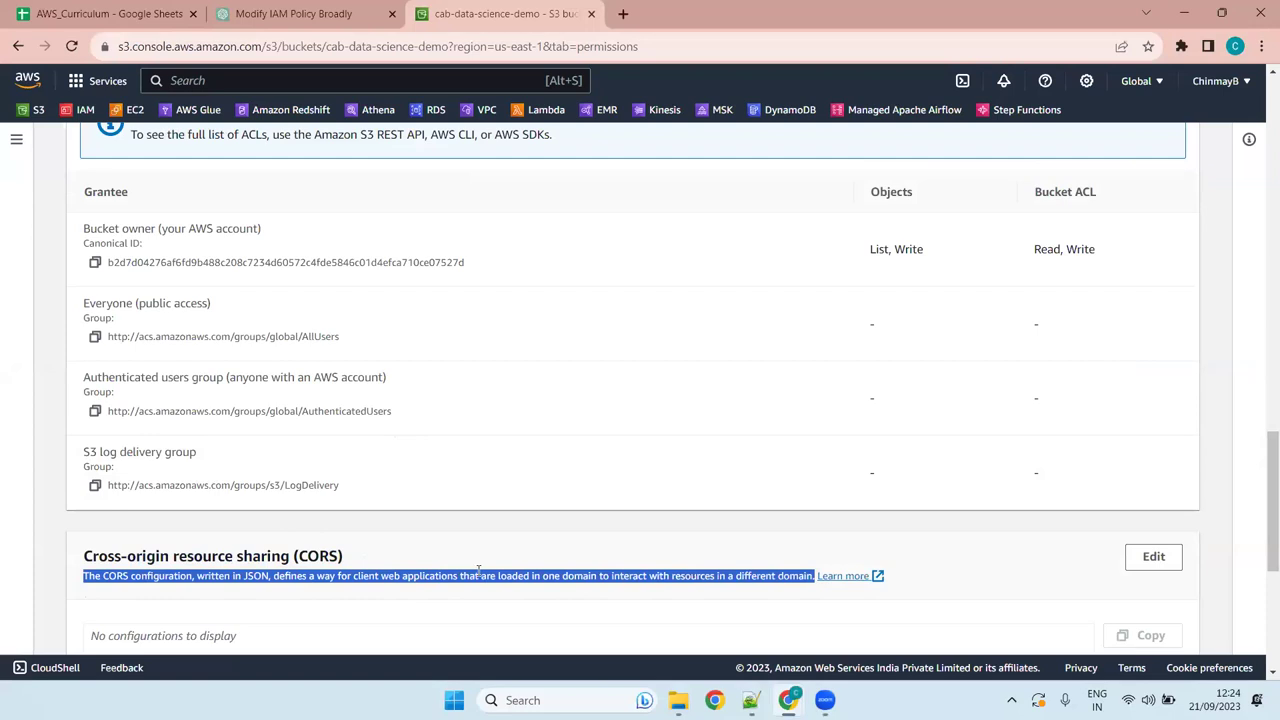
pyautogui.scroll(-4, 480, 566)
pyautogui.scroll(4, 543, 517)
pyautogui.scroll(12, 543, 500)
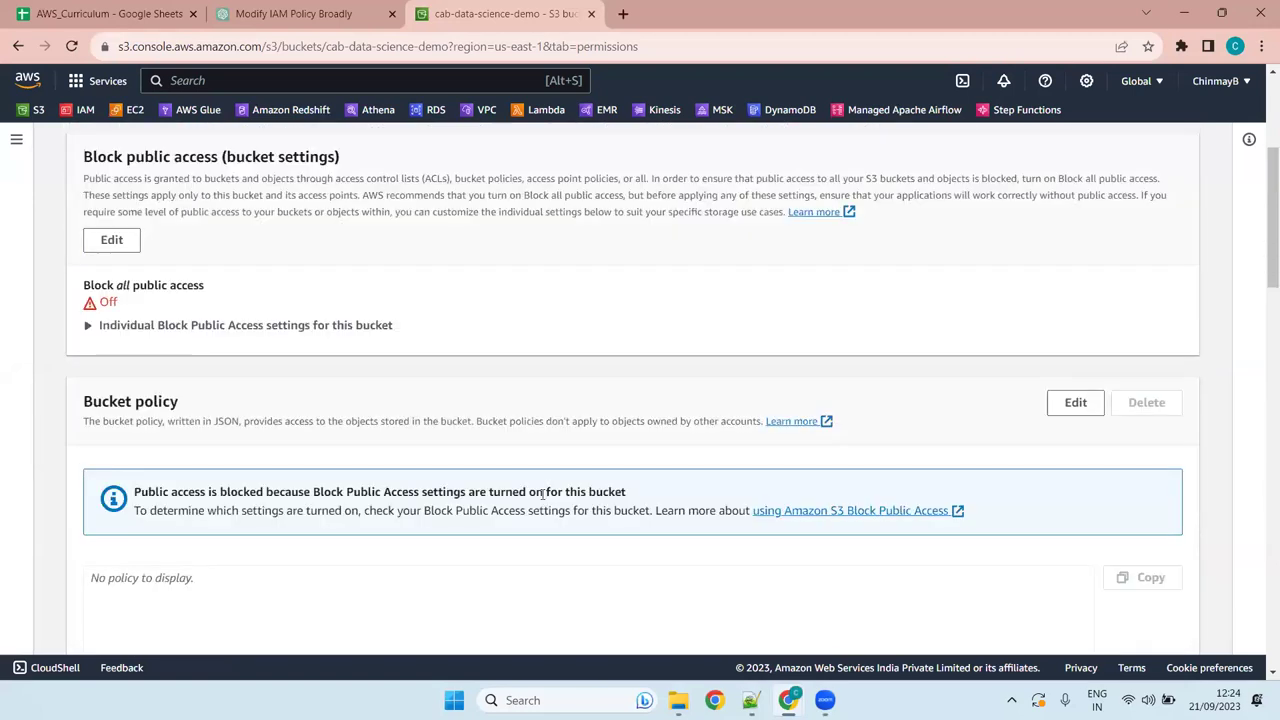
pyautogui.scroll(-8, 543, 493)
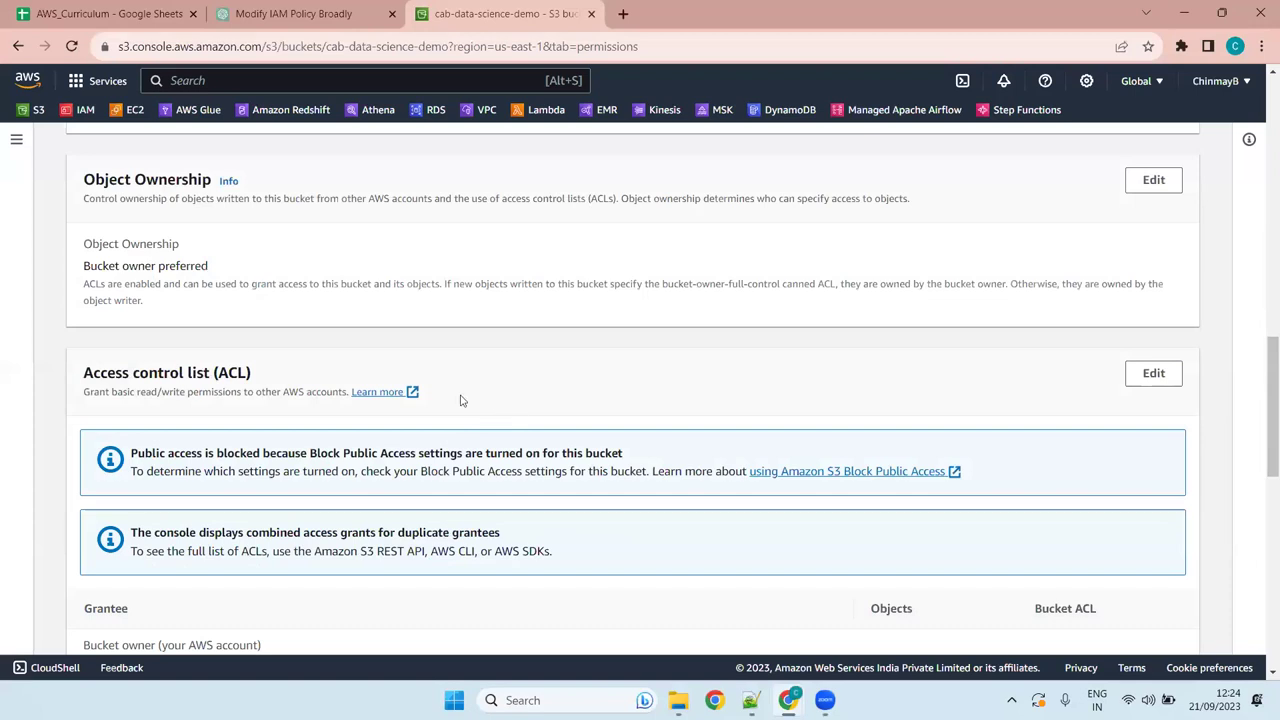
pyautogui.moveTo(256, 372); pyautogui.dragTo(82, 390)
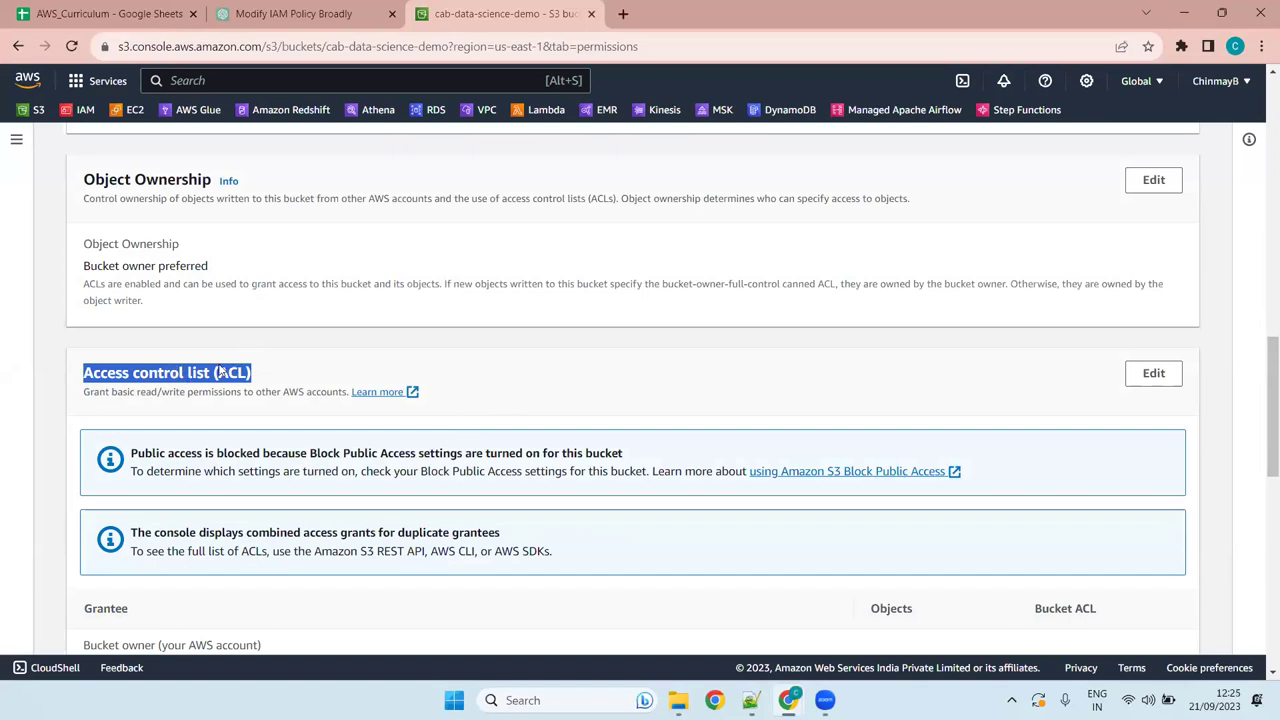
pyautogui.scroll(4, 226, 363)
pyautogui.scroll(10, 226, 363)
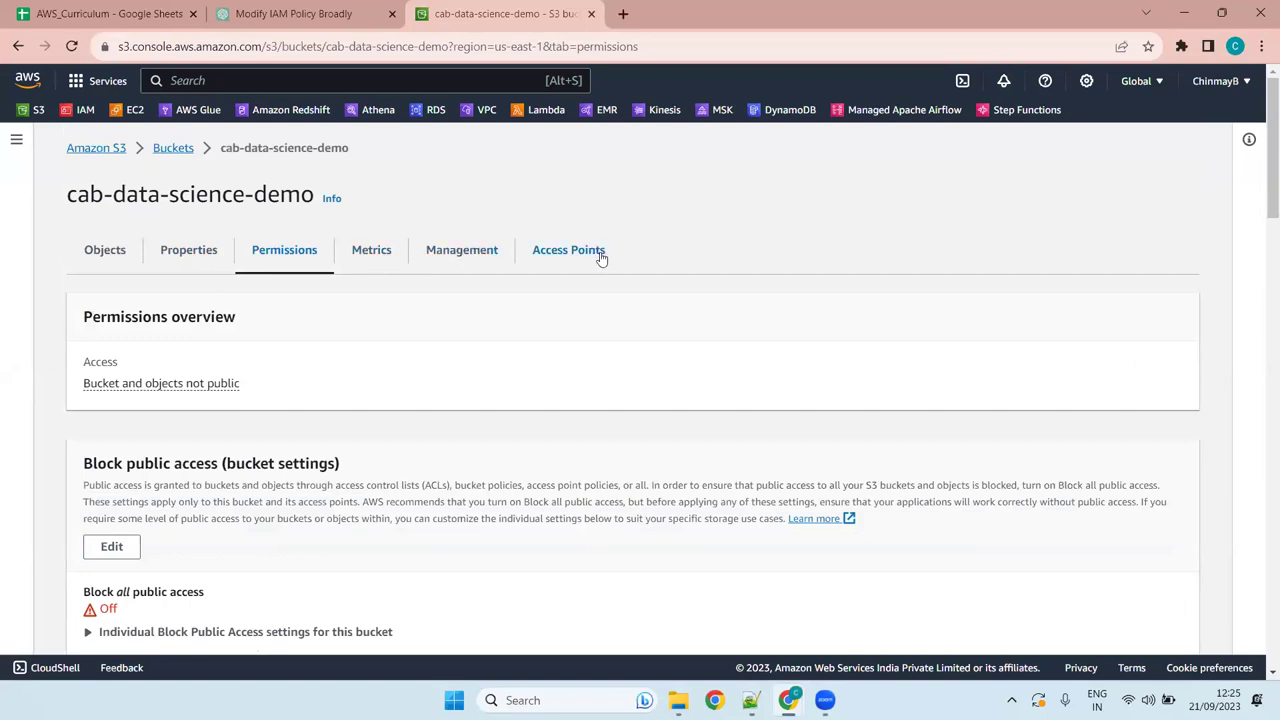
# - Look through the bucket's management settings: lifecycle rules, replication rules and inventory configurations
pyautogui.click(450, 254)
pyautogui.scroll(-4, 257, 425)
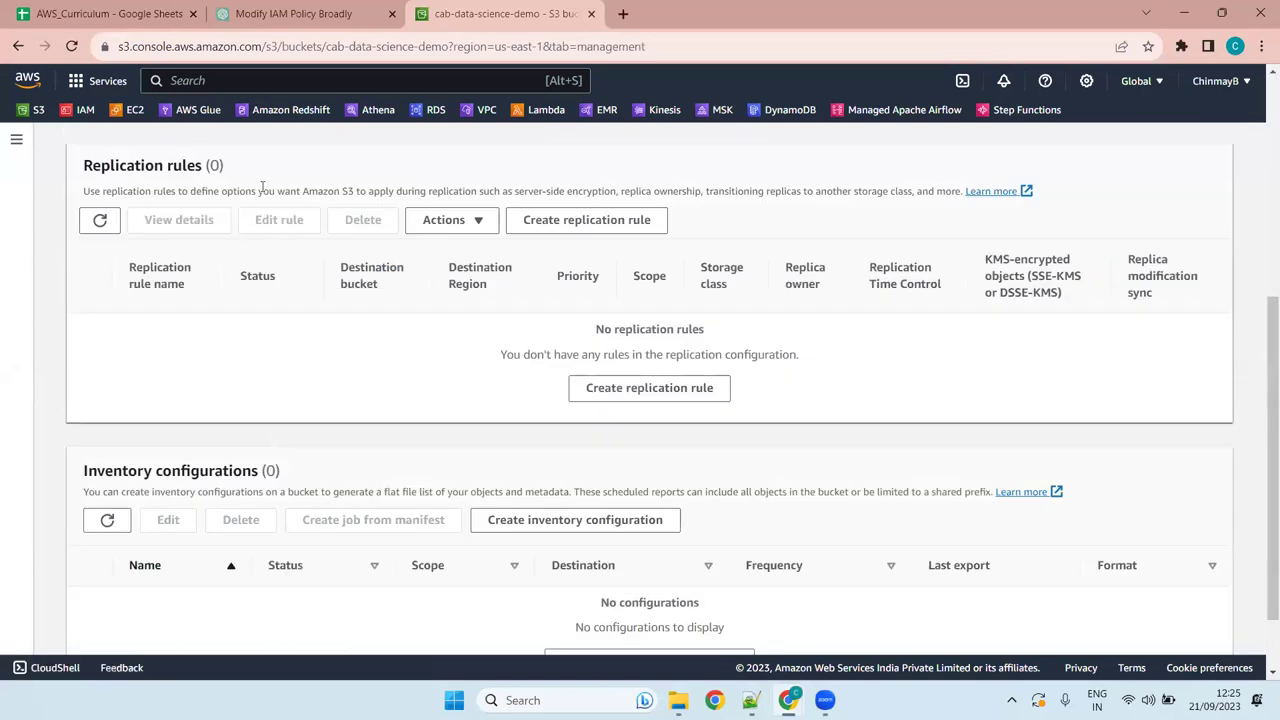
pyautogui.scroll(4, 229, 429)
pyautogui.scroll(-5, 346, 378)
pyautogui.scroll(1, 283, 292)
pyautogui.scroll(-1, 150, 500)
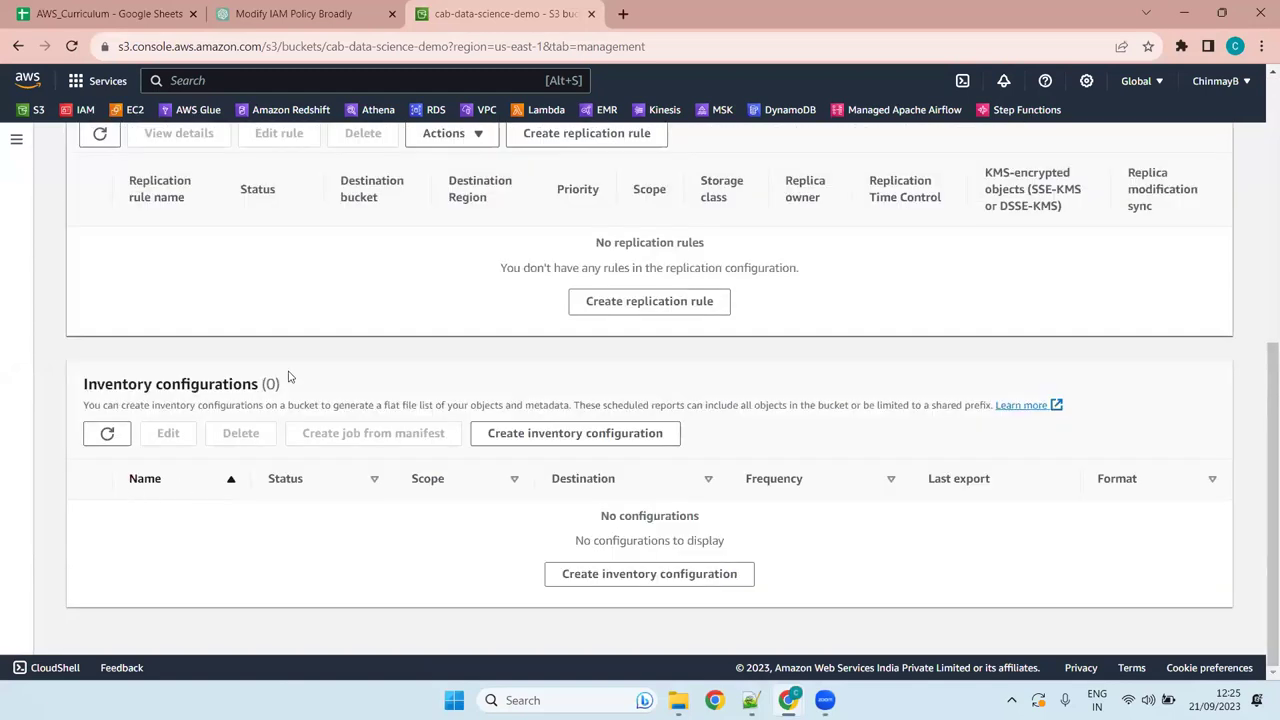
pyautogui.scroll(4, 288, 376)
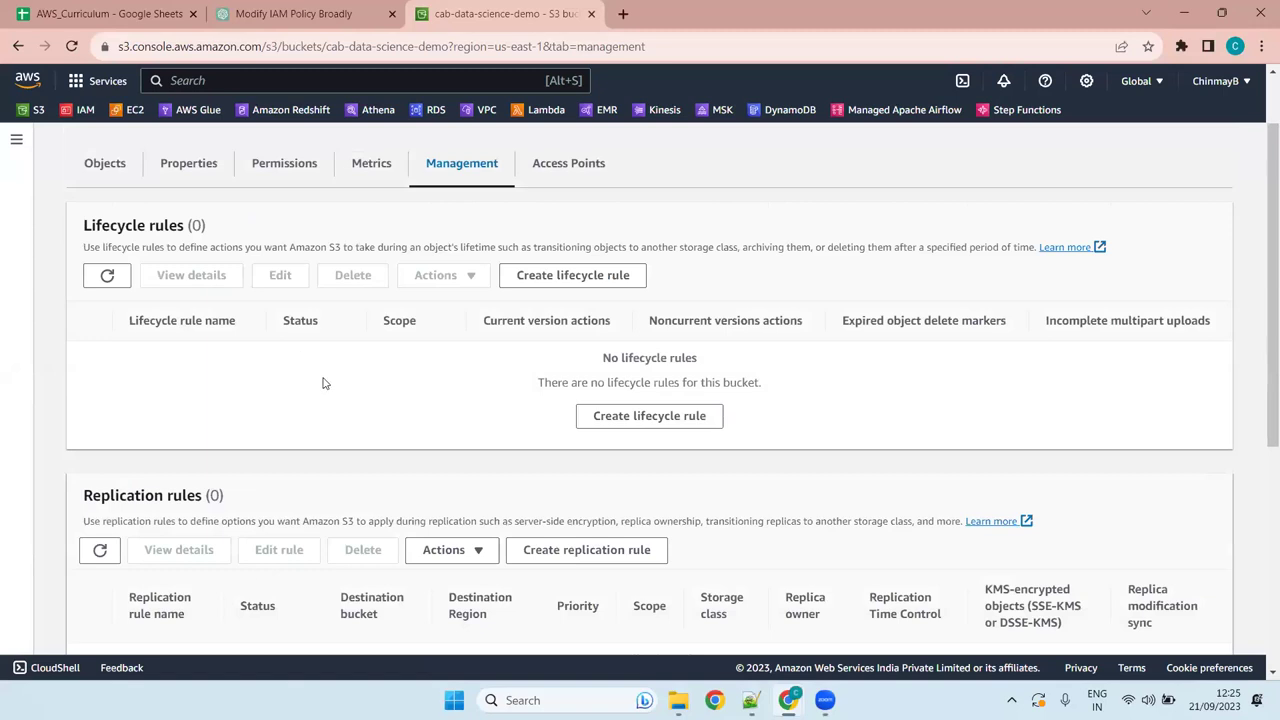
# - Review the bucket's metrics down to Storage Class Analysis and Replication metrics, and return to its management settings
pyautogui.click(367, 170)
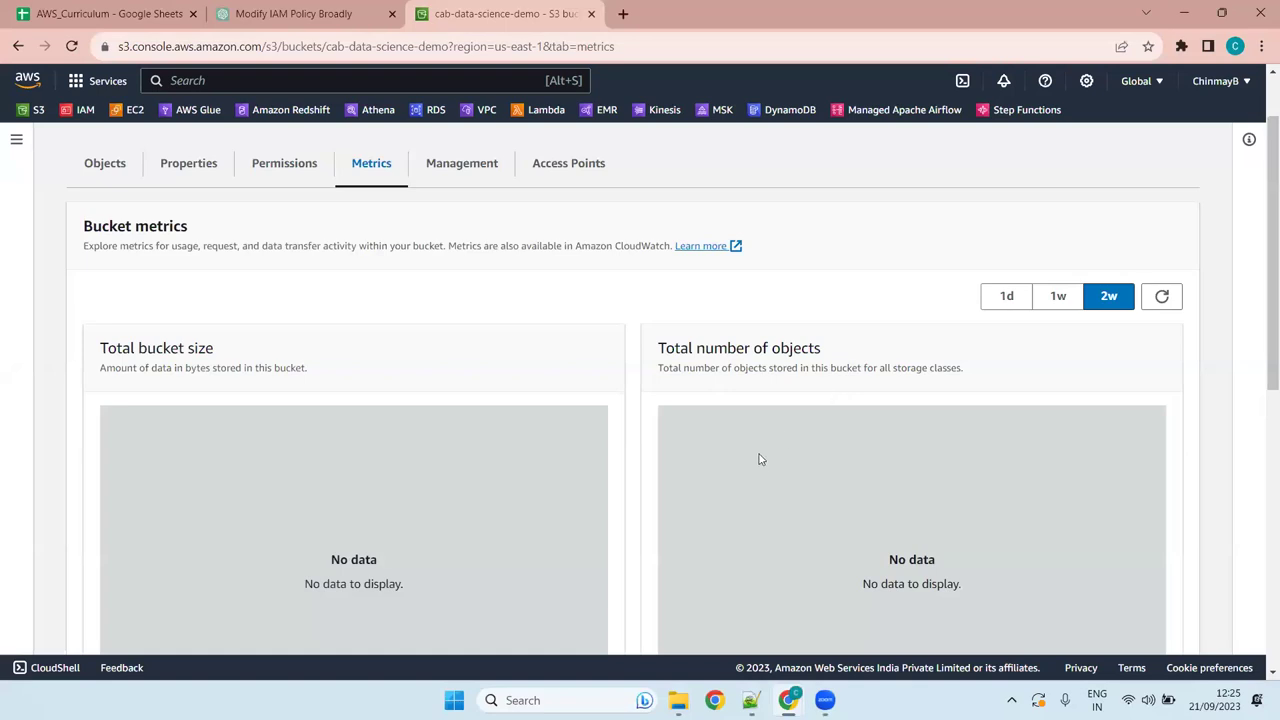
pyautogui.scroll(-5, 760, 460)
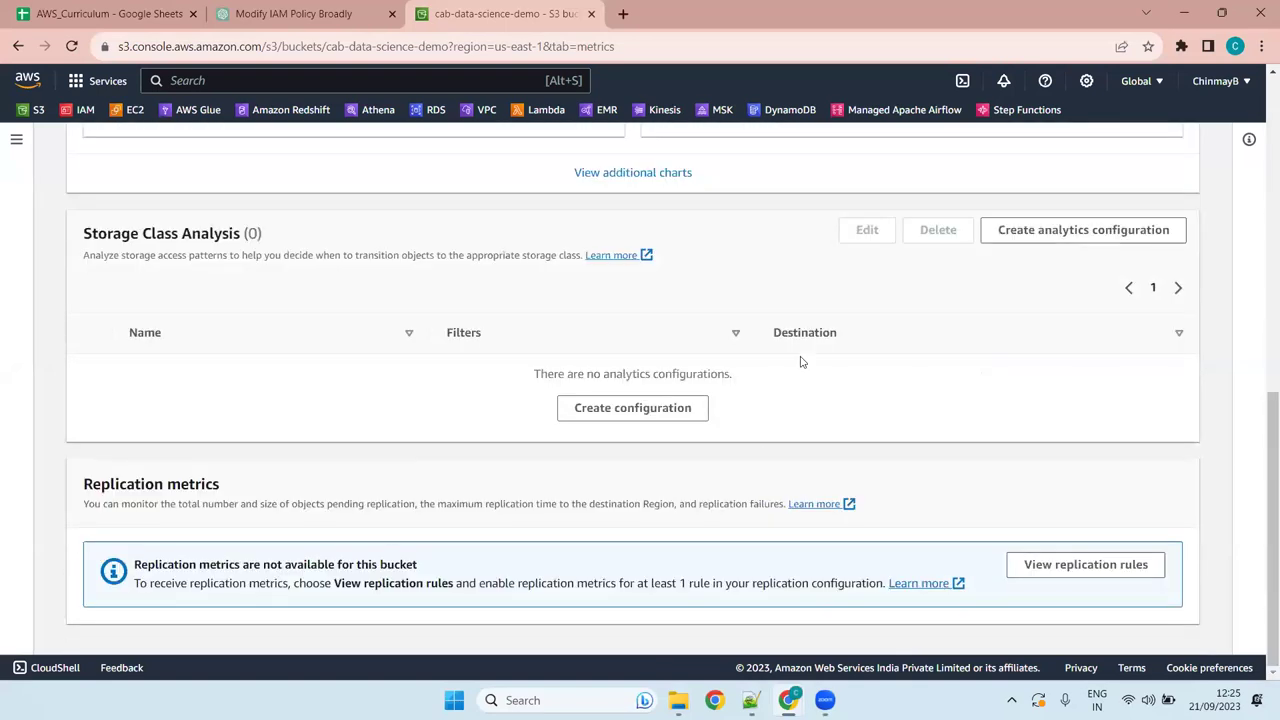
pyautogui.scroll(10, 823, 368)
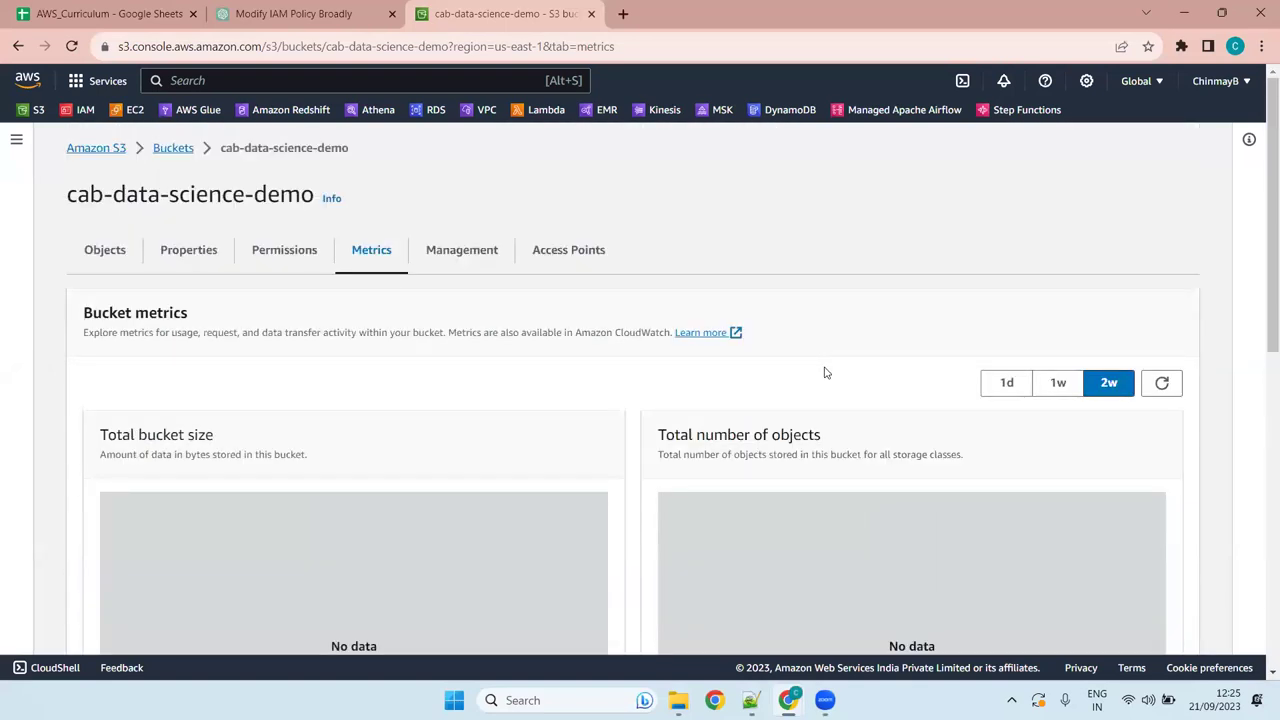
pyautogui.click(452, 257)
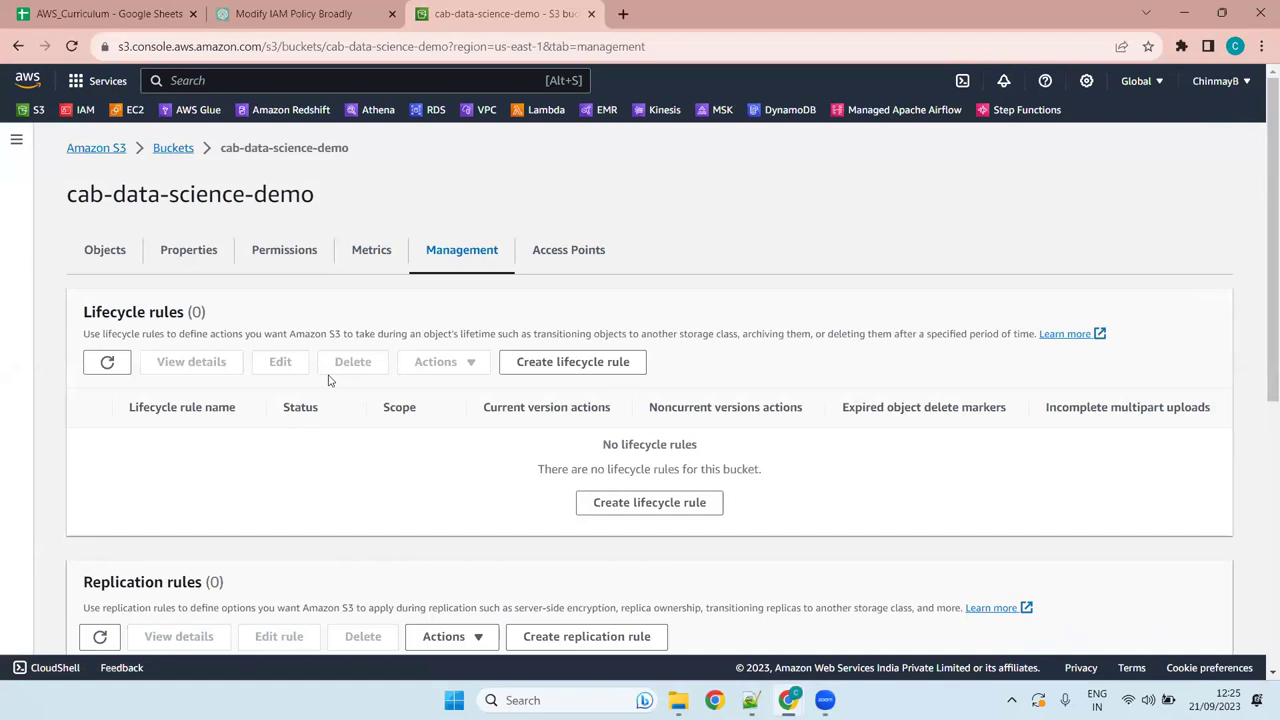
# - Look through the bucket's properties, from Bucket Versioning and Default encryption down to Object Lock and Requester pays
pyautogui.click(209, 258)
pyautogui.scroll(-4, 606, 514)
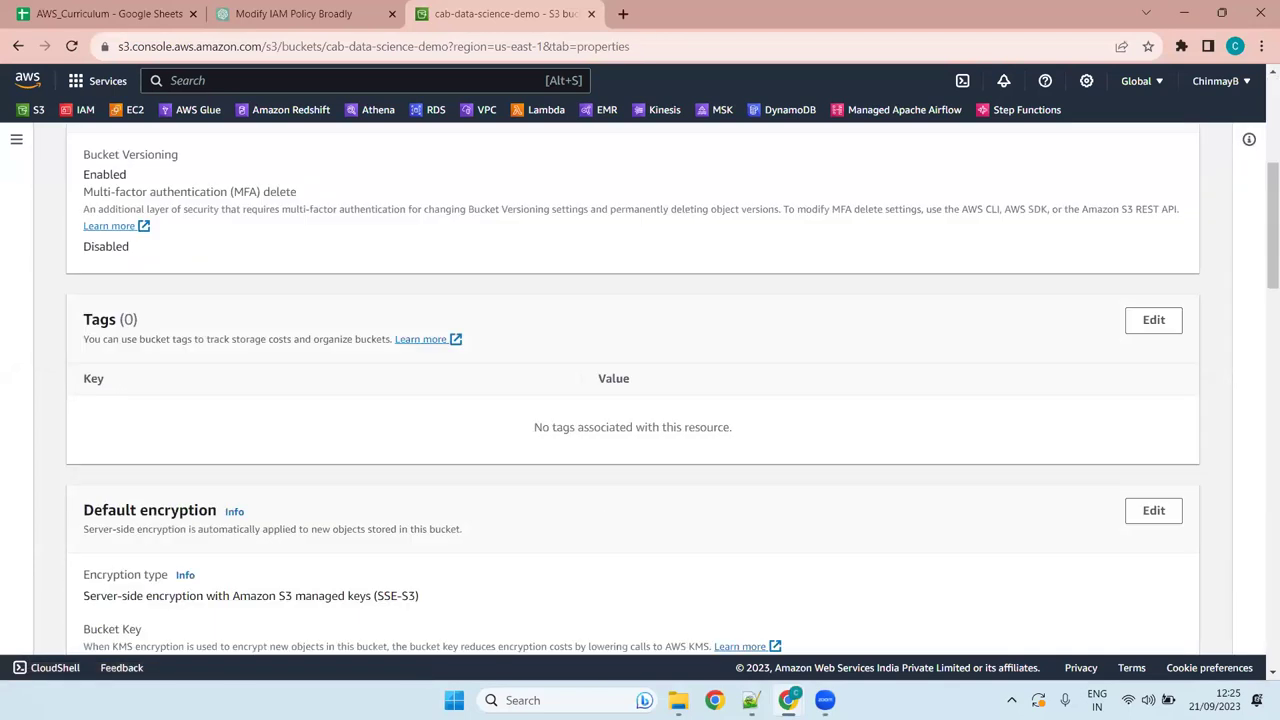
pyautogui.scroll(-6, 477, 549)
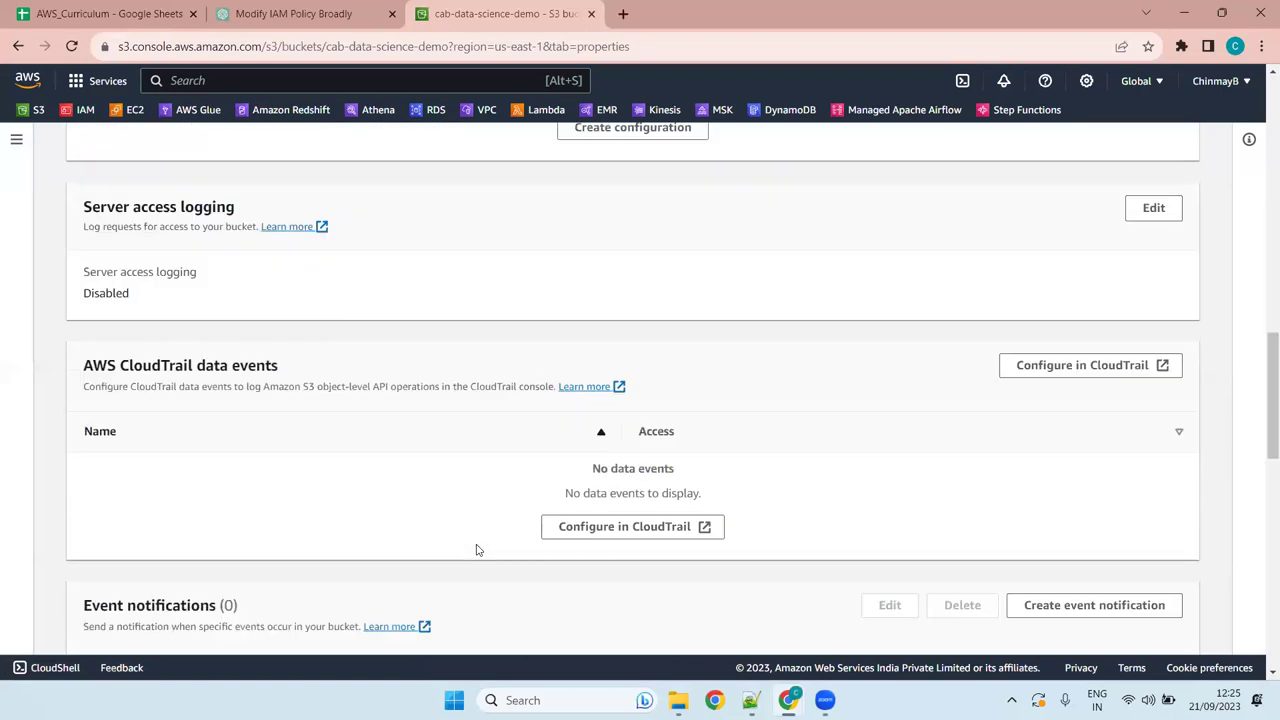
pyautogui.scroll(-8, 518, 505)
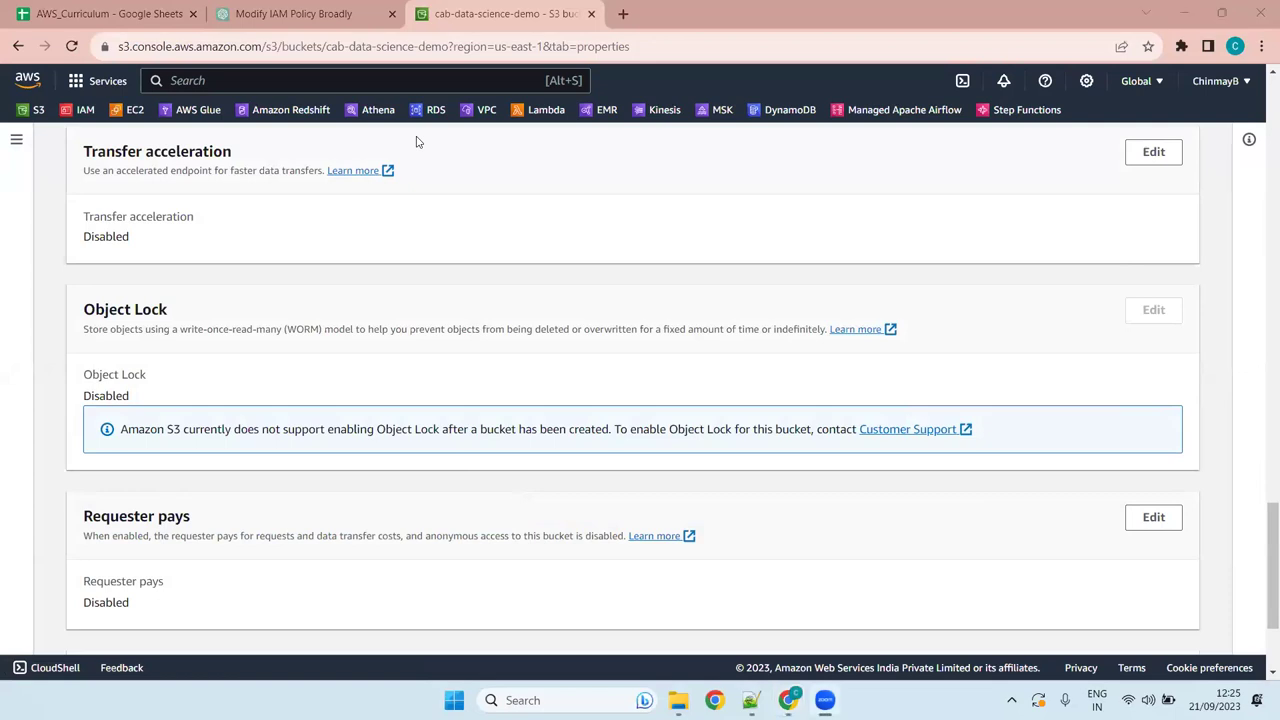
pyautogui.press('super+z')
pyautogui.press('Escape')
pyautogui.press('super+z')
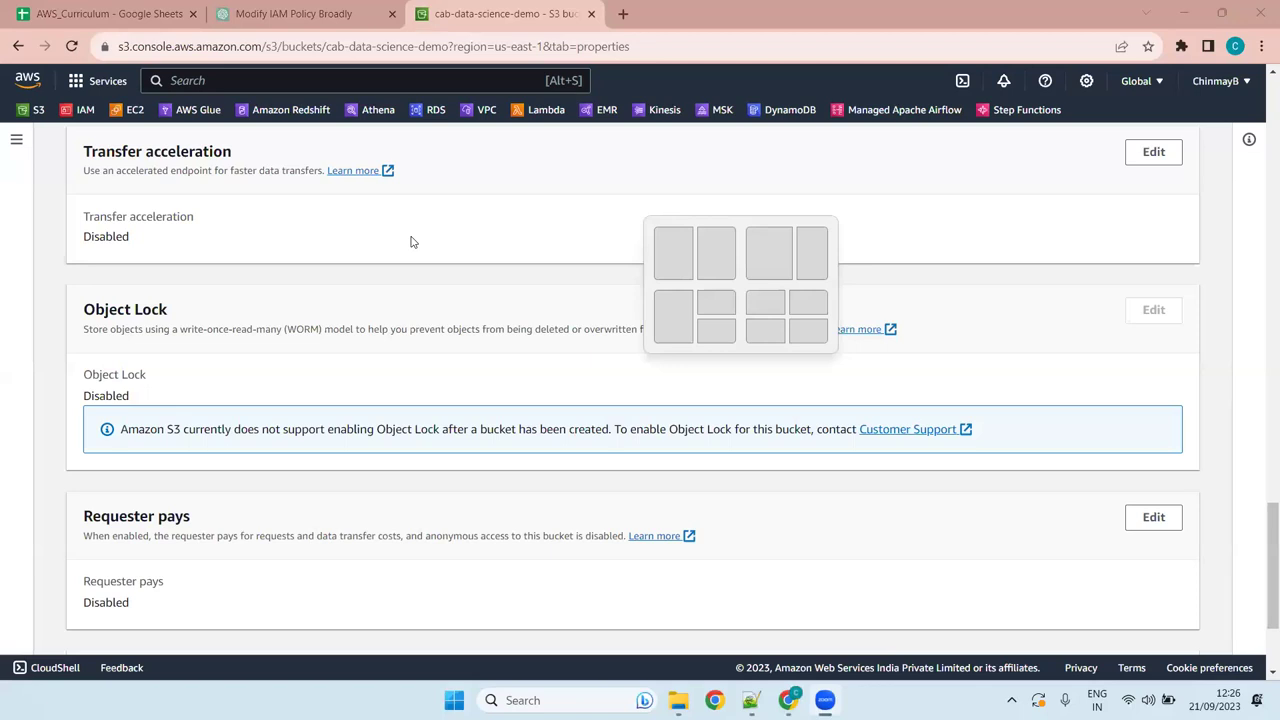
pyautogui.press('Escape')
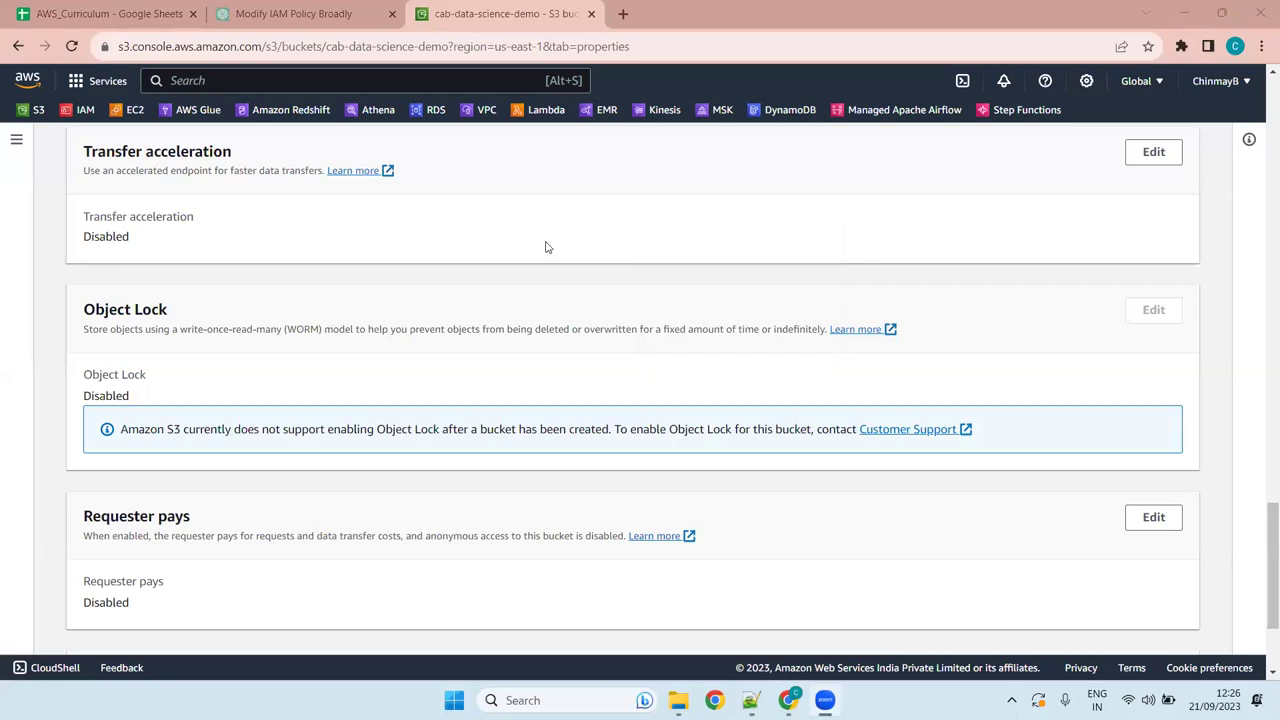
# - View the remaining bucket properties down to Static website hosting, and return to the Access control list section of its permissions
pyautogui.scroll(-2, 367, 383)
pyautogui.scroll(20, 497, 489)
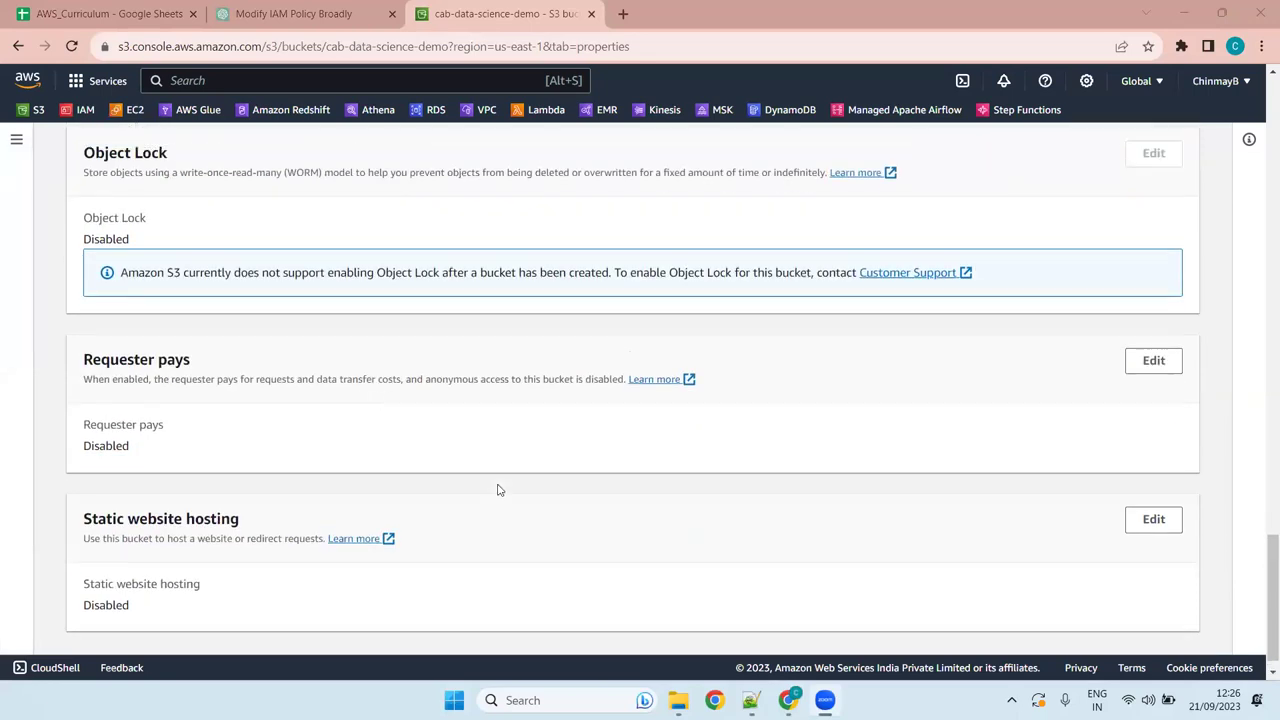
pyautogui.click(314, 246)
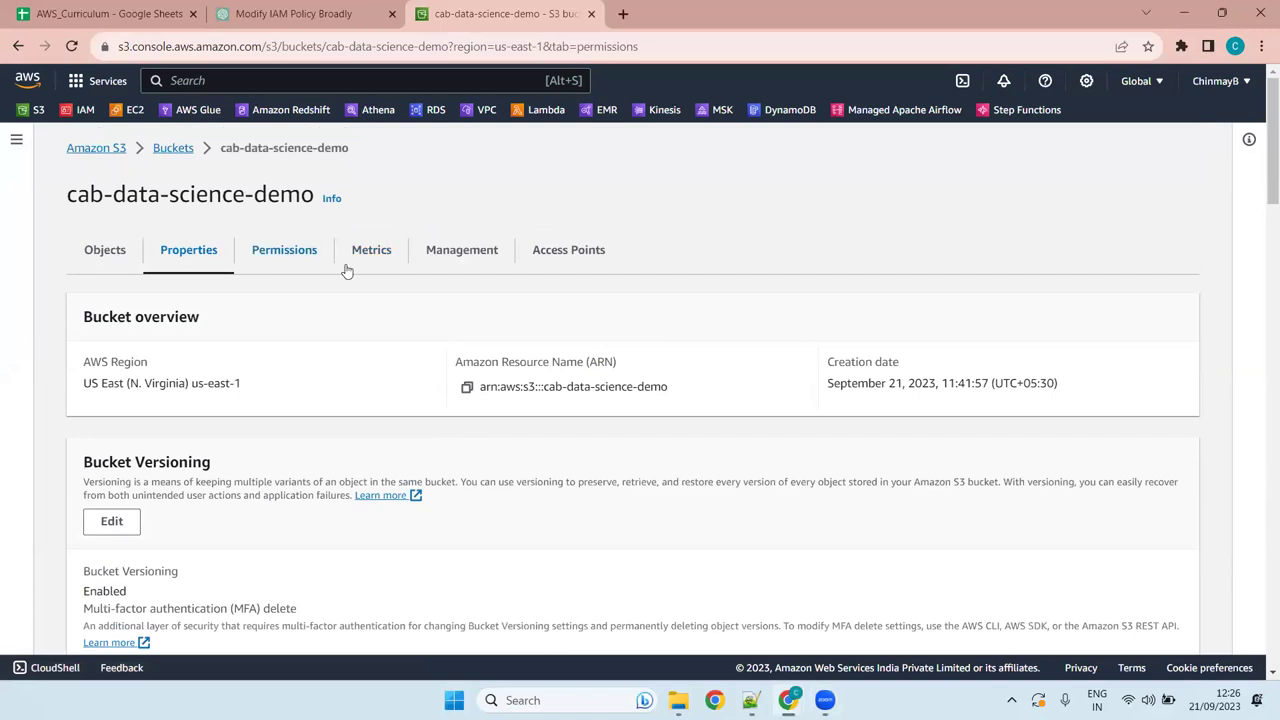
pyautogui.scroll(-6, 414, 449)
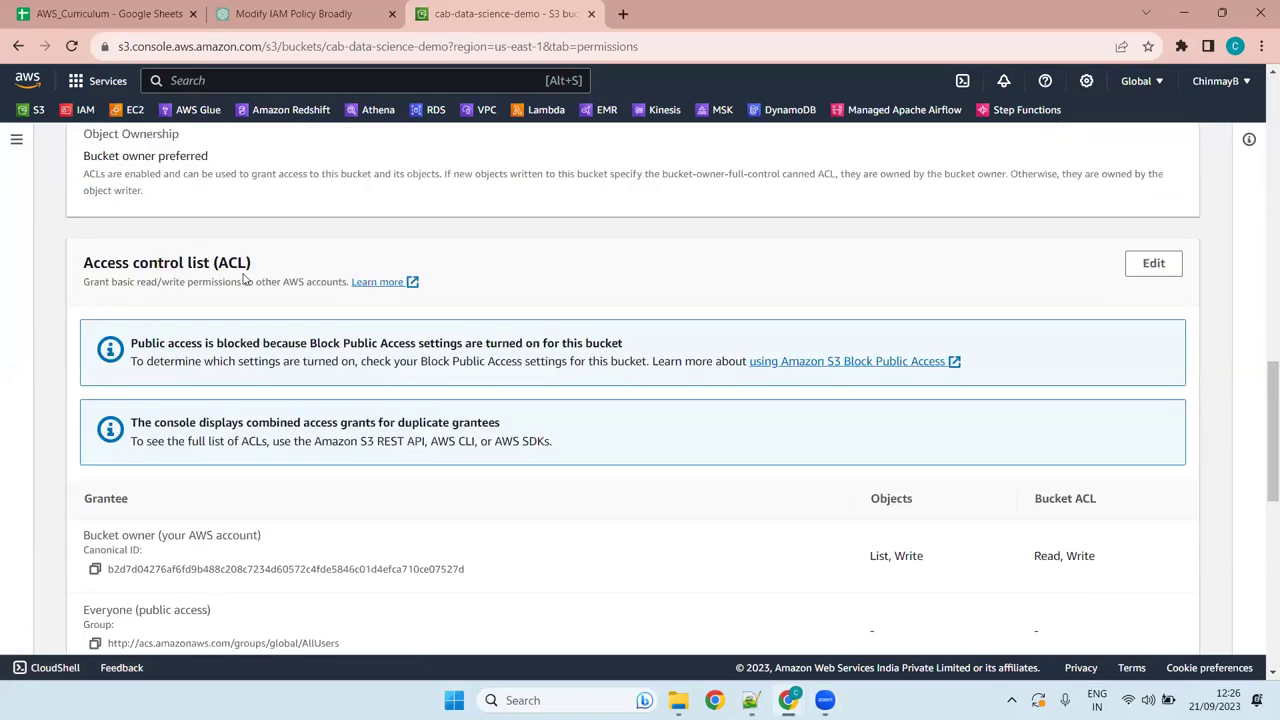
pyautogui.moveTo(257, 262); pyautogui.dragTo(43, 254)
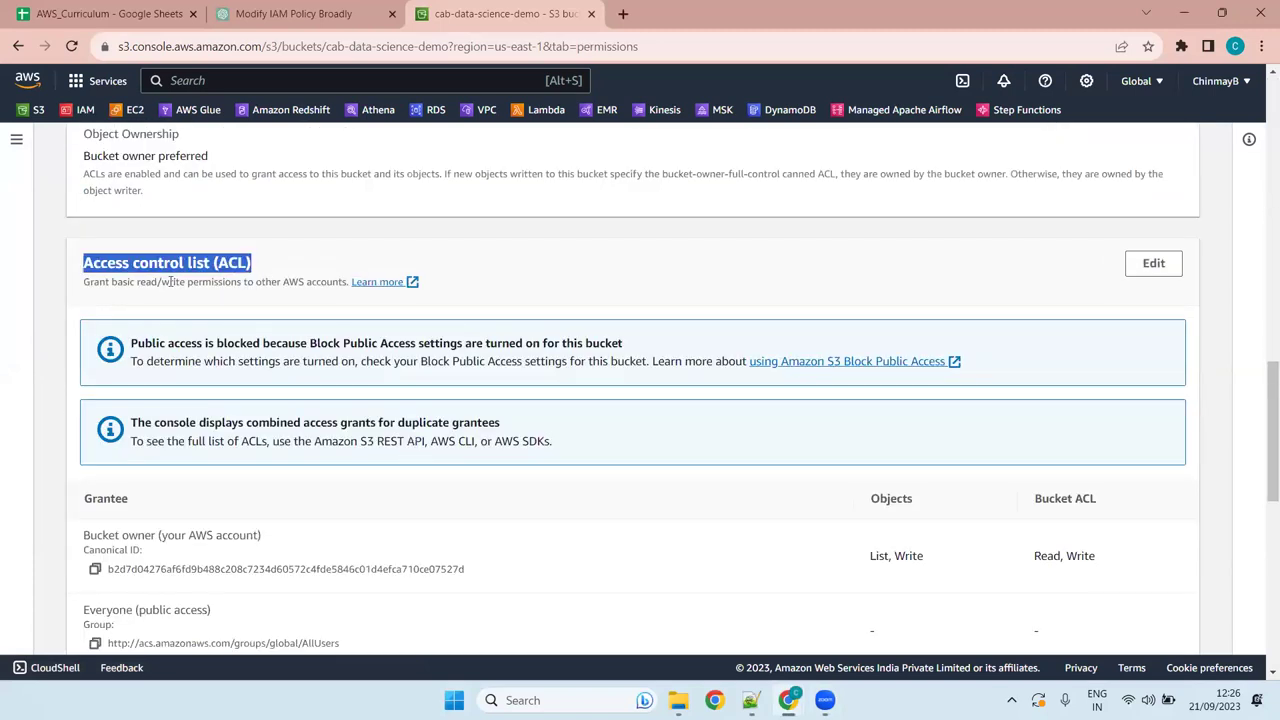
pyautogui.click(190, 256)
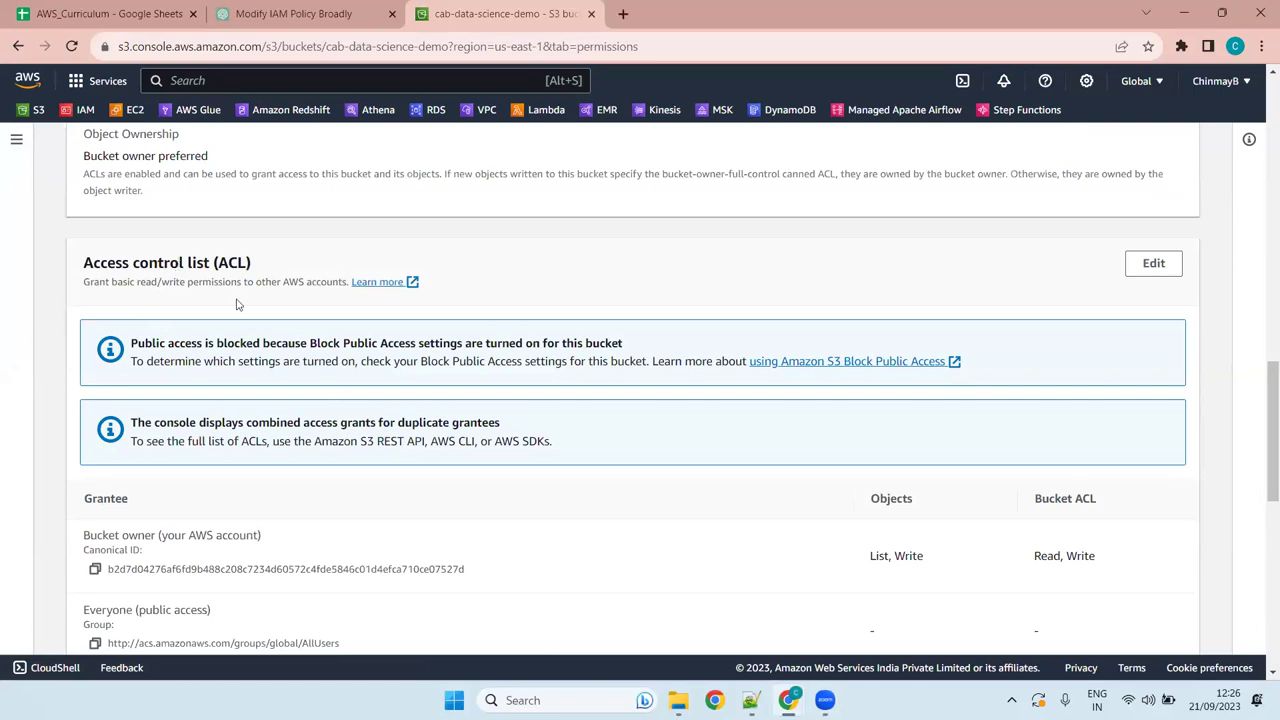
# - Skim the bucket's permissions page again, from the permissions overview and Bucket policy down to the CORS configuration
pyautogui.scroll(4, 237, 304)
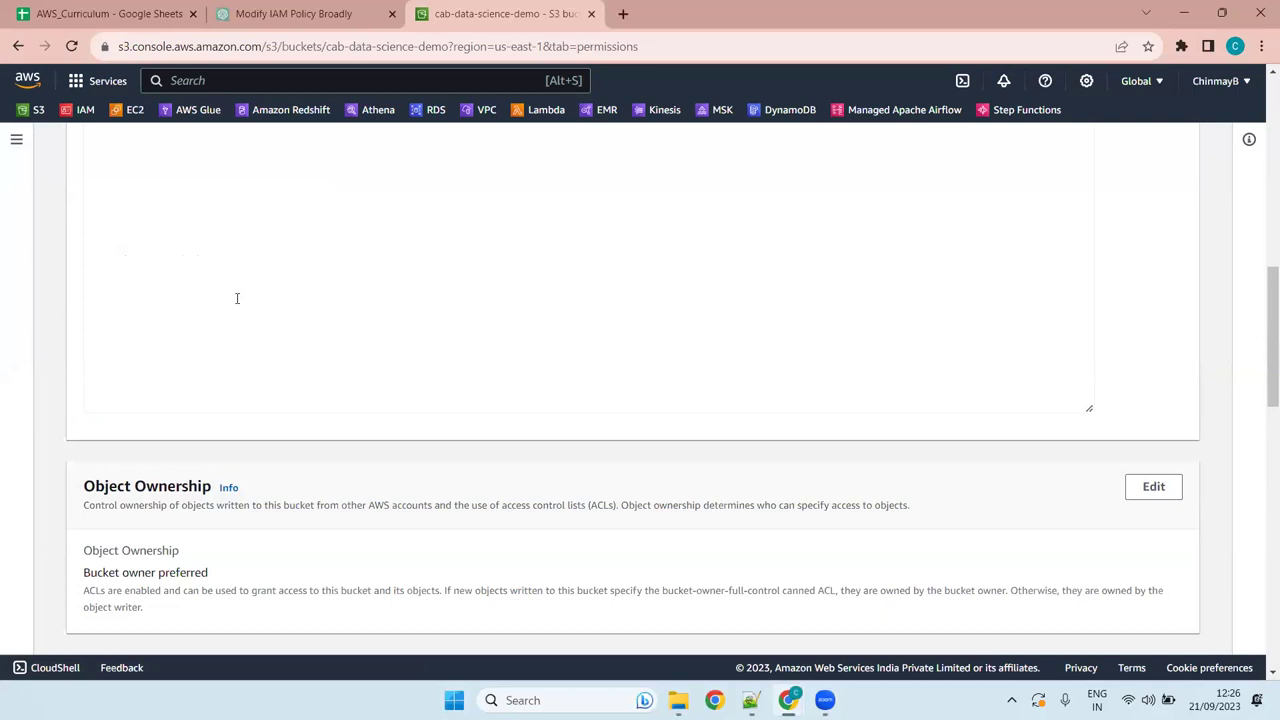
pyautogui.scroll(5, 237, 300)
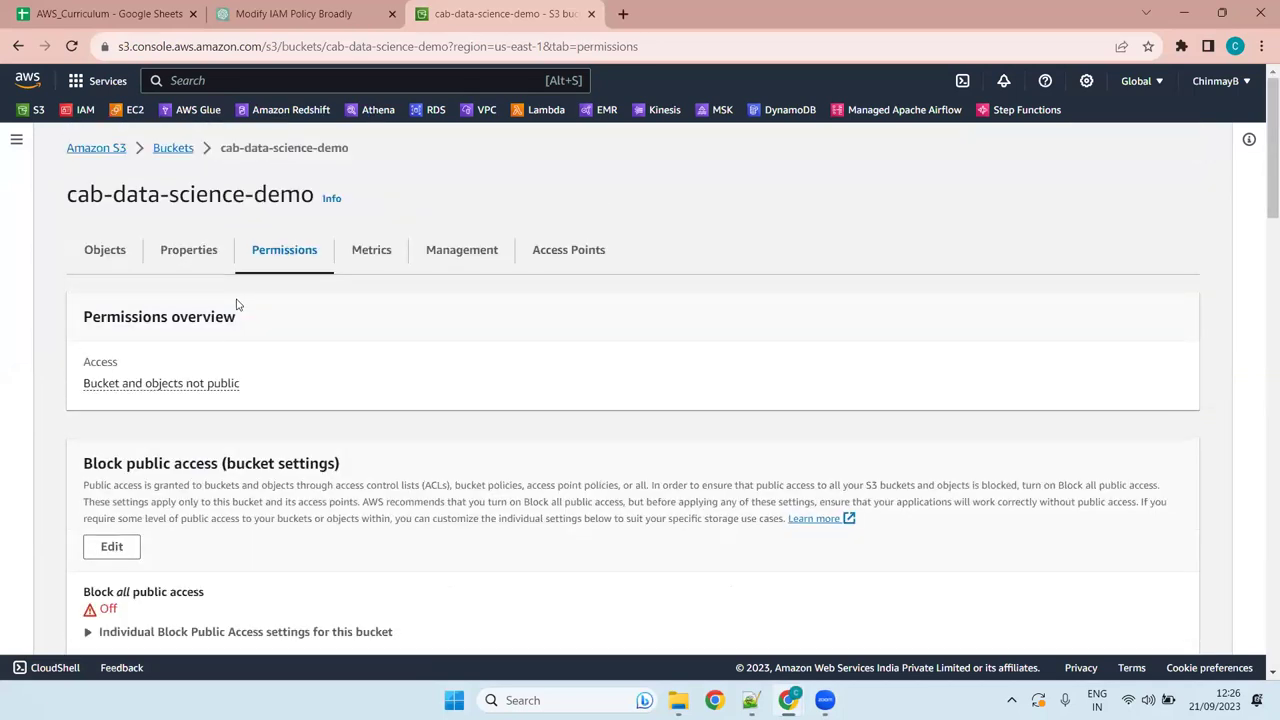
pyautogui.scroll(-10, 169, 294)
pyautogui.scroll(3, 91, 371)
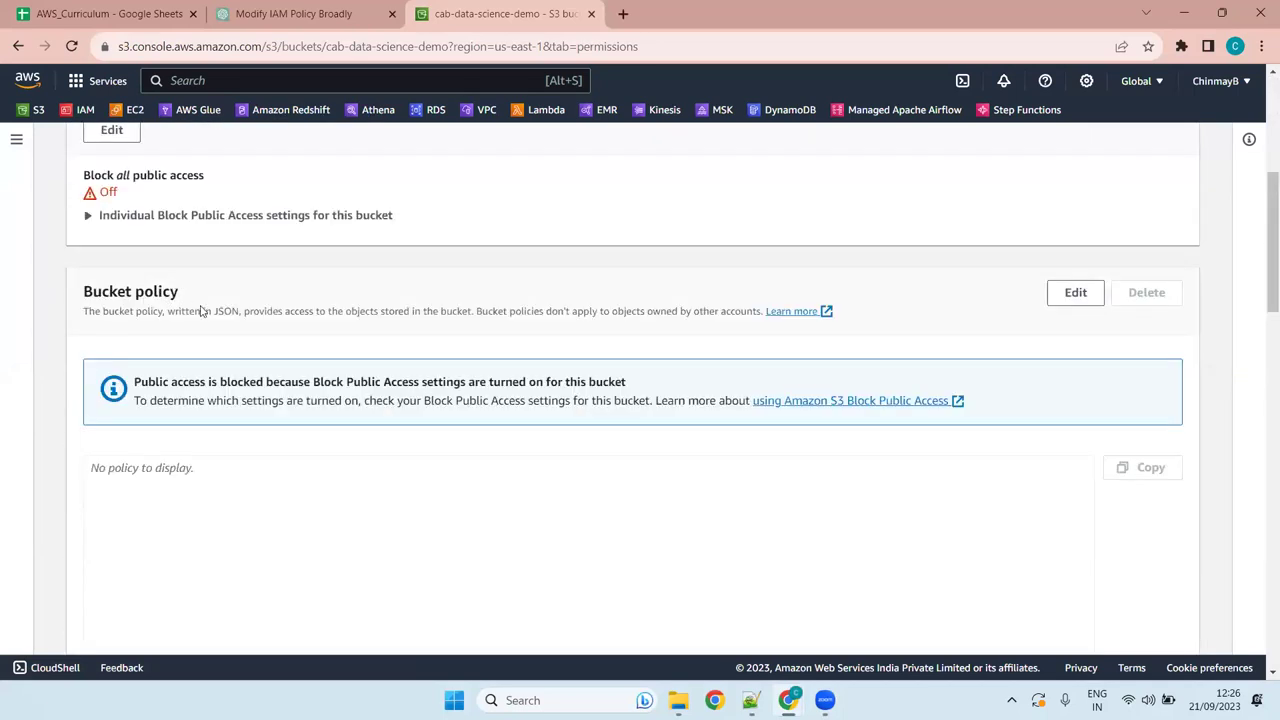
pyautogui.scroll(8, 103, 447)
pyautogui.scroll(-10, 414, 514)
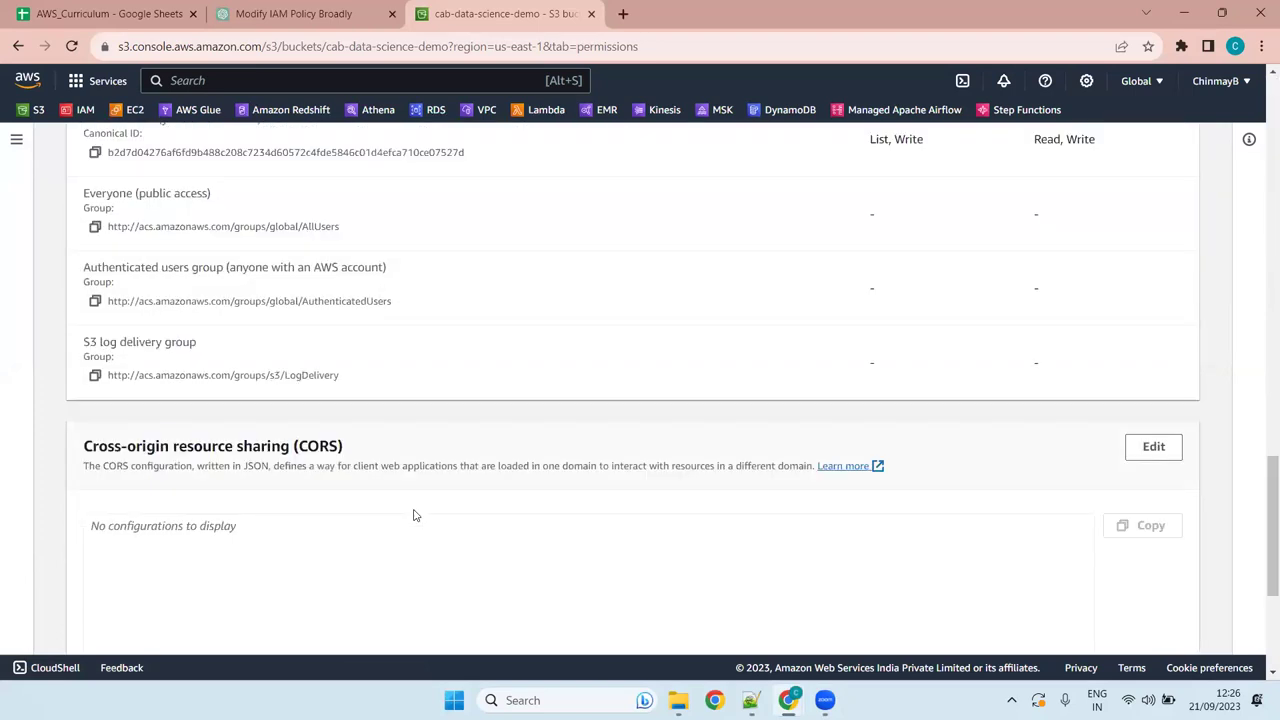
pyautogui.scroll(10, 157, 375)
# - Locate the Make public using ACL action for user1_accessKeys.csv in the python/ folder without applying it, and return to the Amazon S3 start page
pyautogui.click(122, 252)
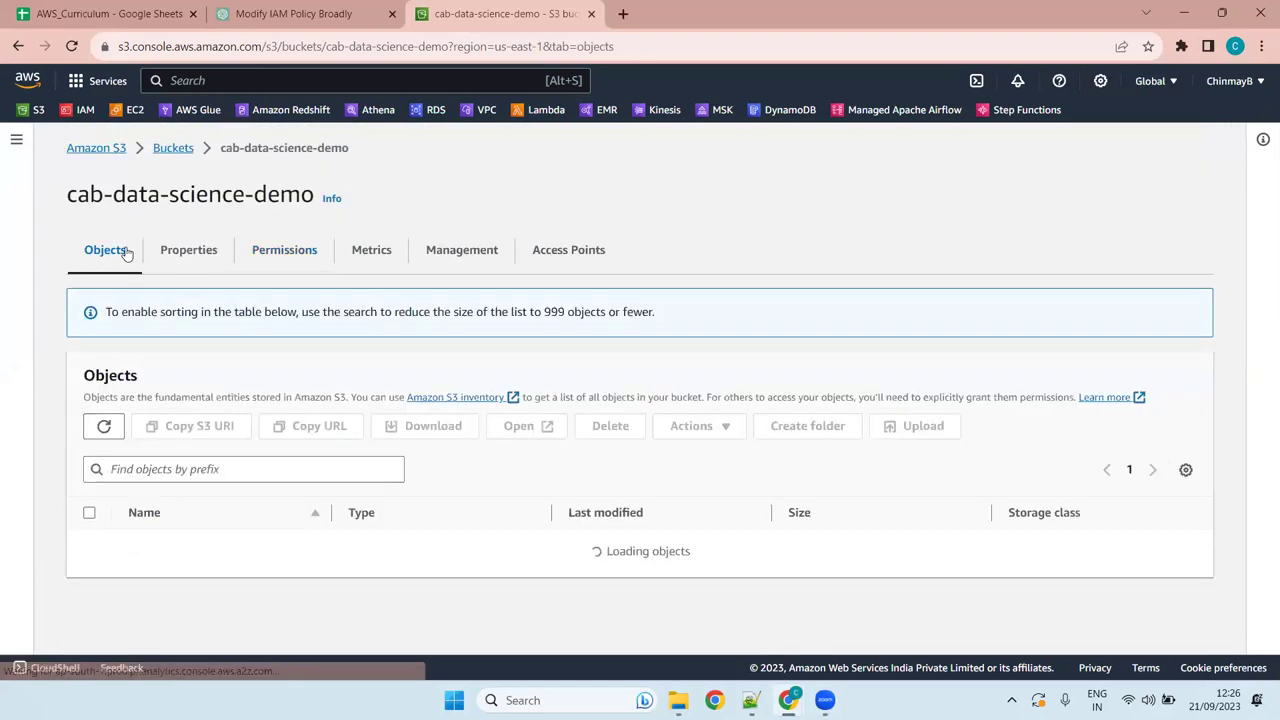
pyautogui.click(161, 506)
pyautogui.click(91, 487)
pyautogui.click(738, 361)
pyautogui.scroll(-2, 749, 578)
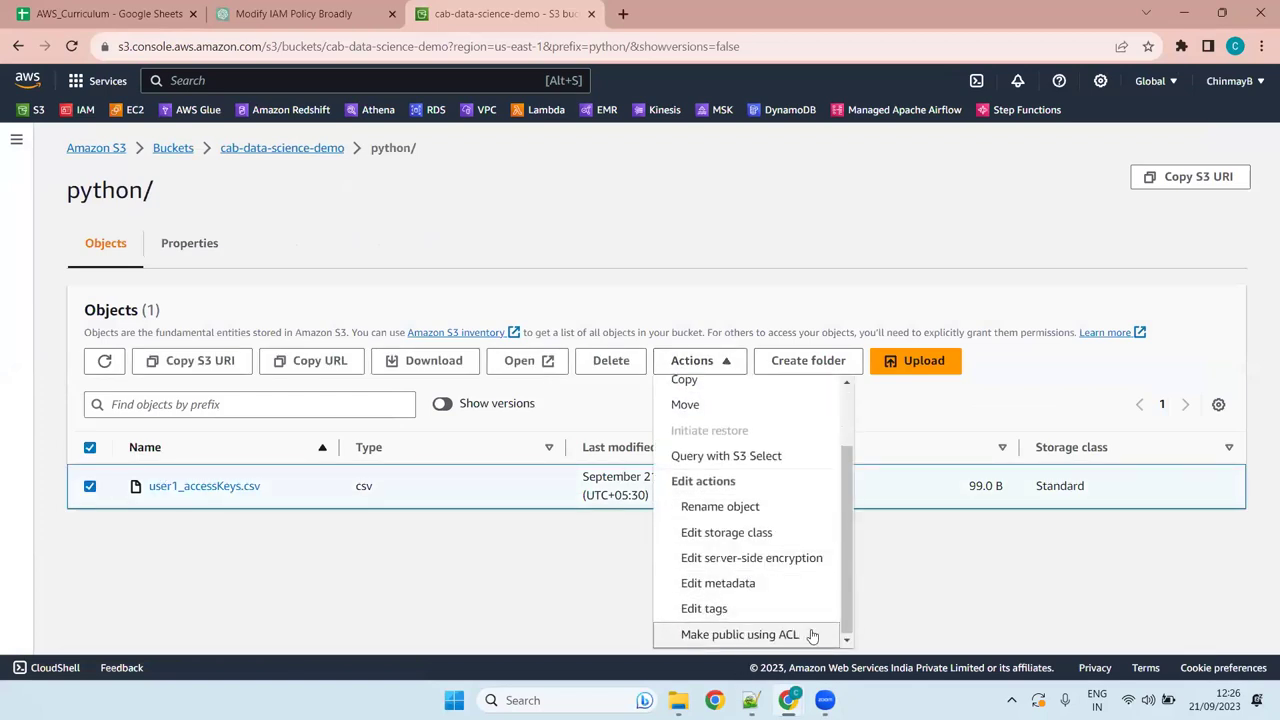
pyautogui.click(931, 563)
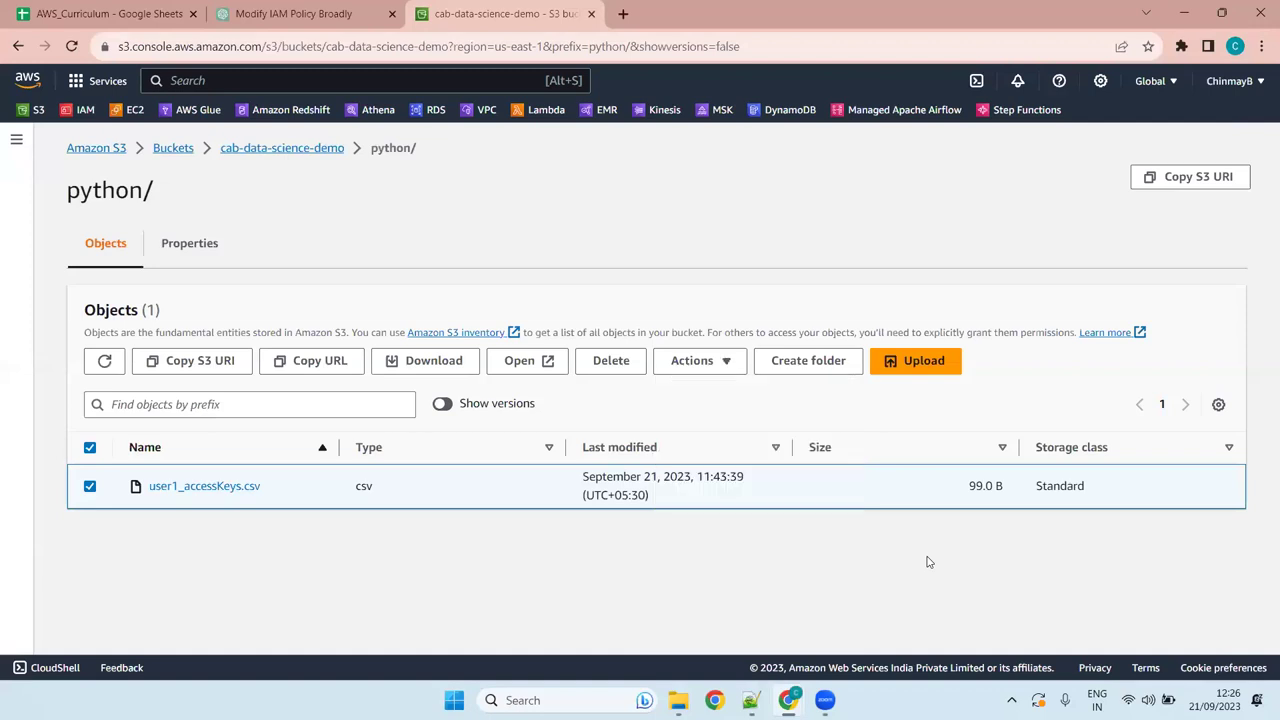
pyautogui.click(113, 155)
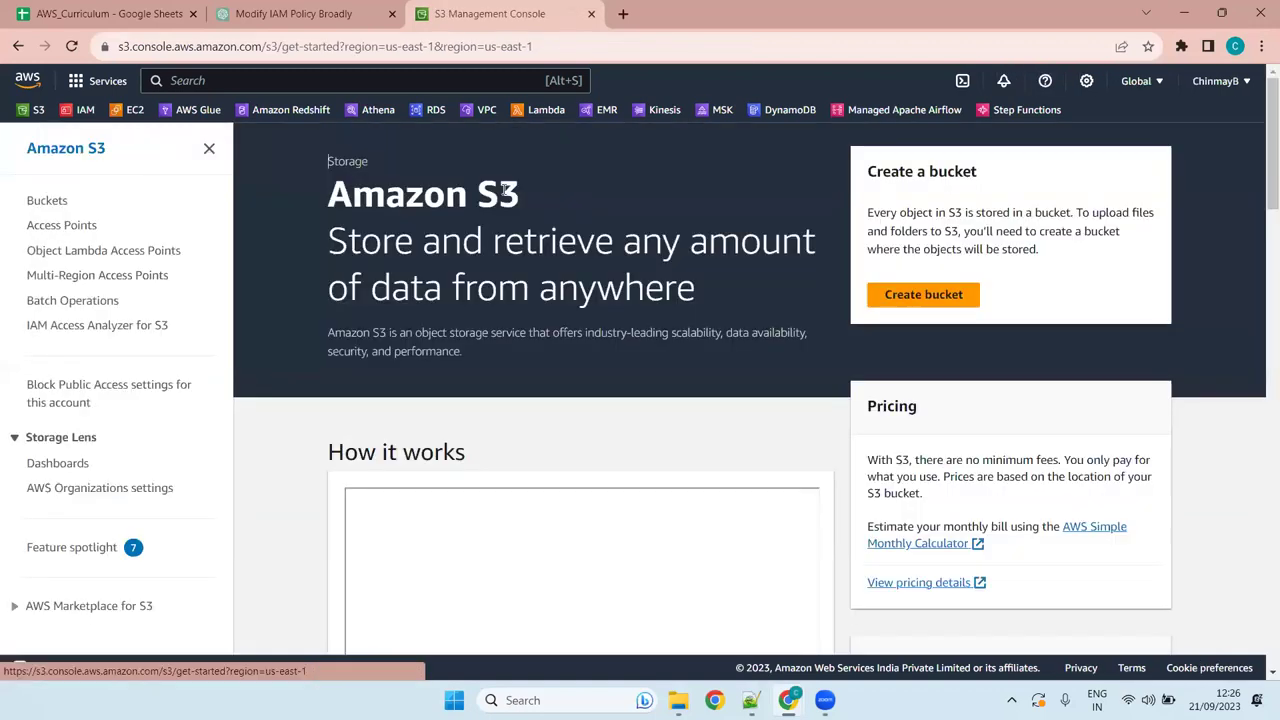
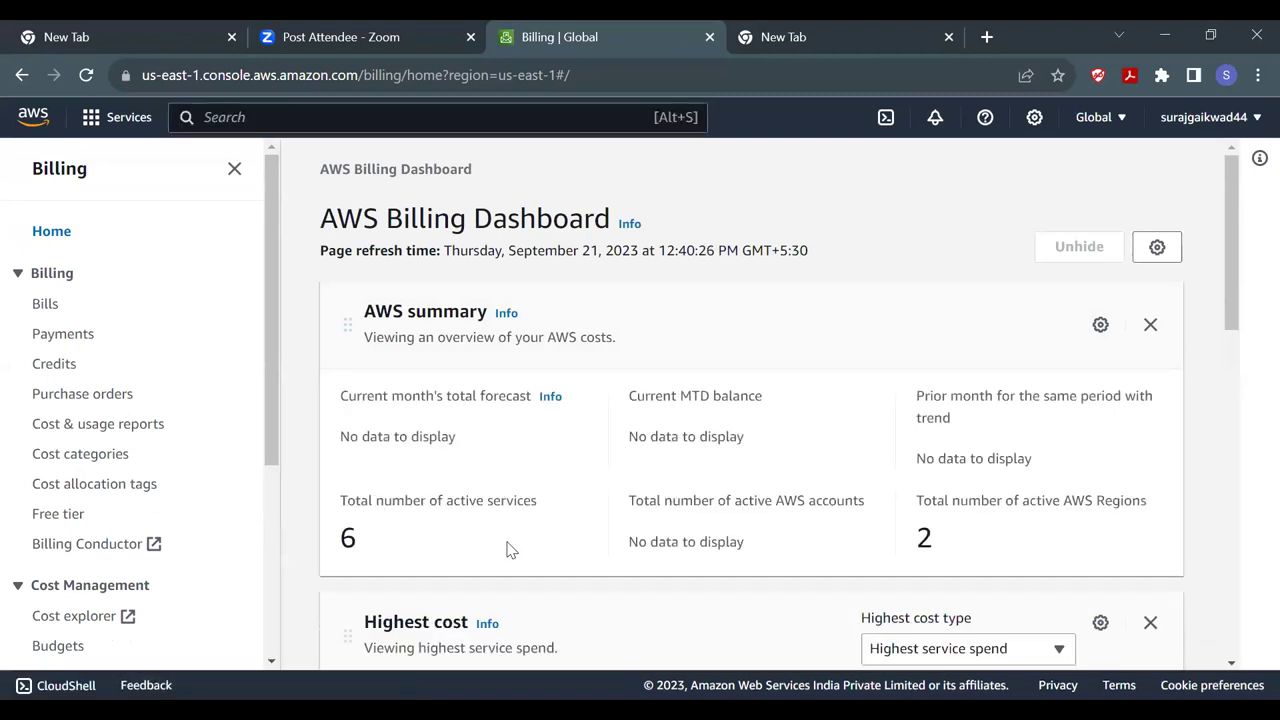
# - Look through the AWS Billing Dashboard, from the AWS summary to the service and account cost trends
pyautogui.scroll(-8, 614, 530)
pyautogui.scroll(-3, 614, 530)
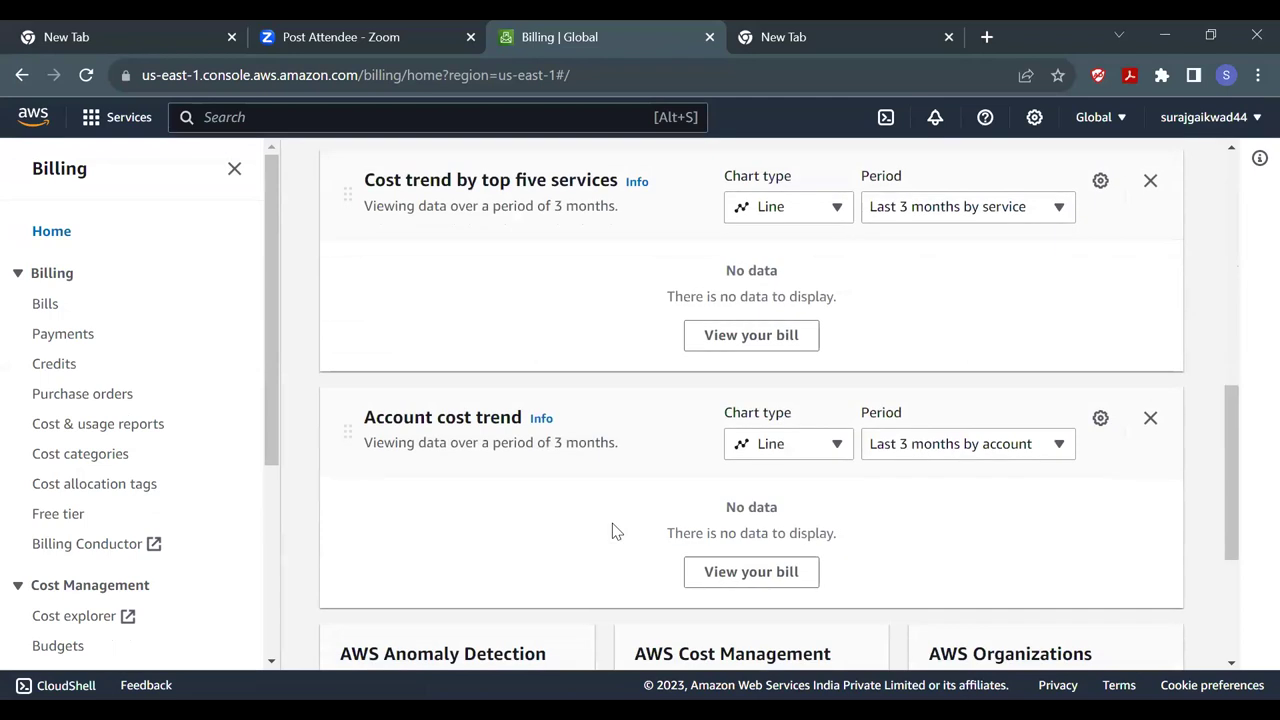
pyautogui.scroll(6, 614, 530)
pyautogui.scroll(3, 614, 530)
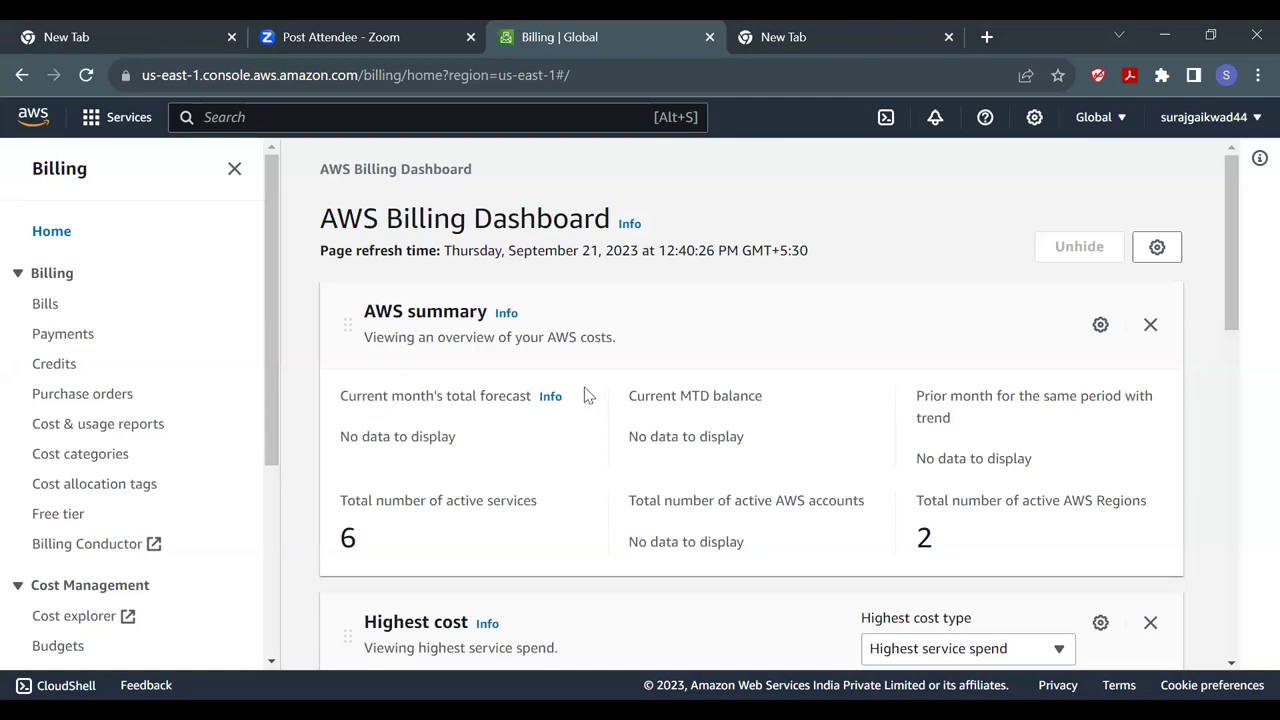
pyautogui.scroll(-5, 588, 396)
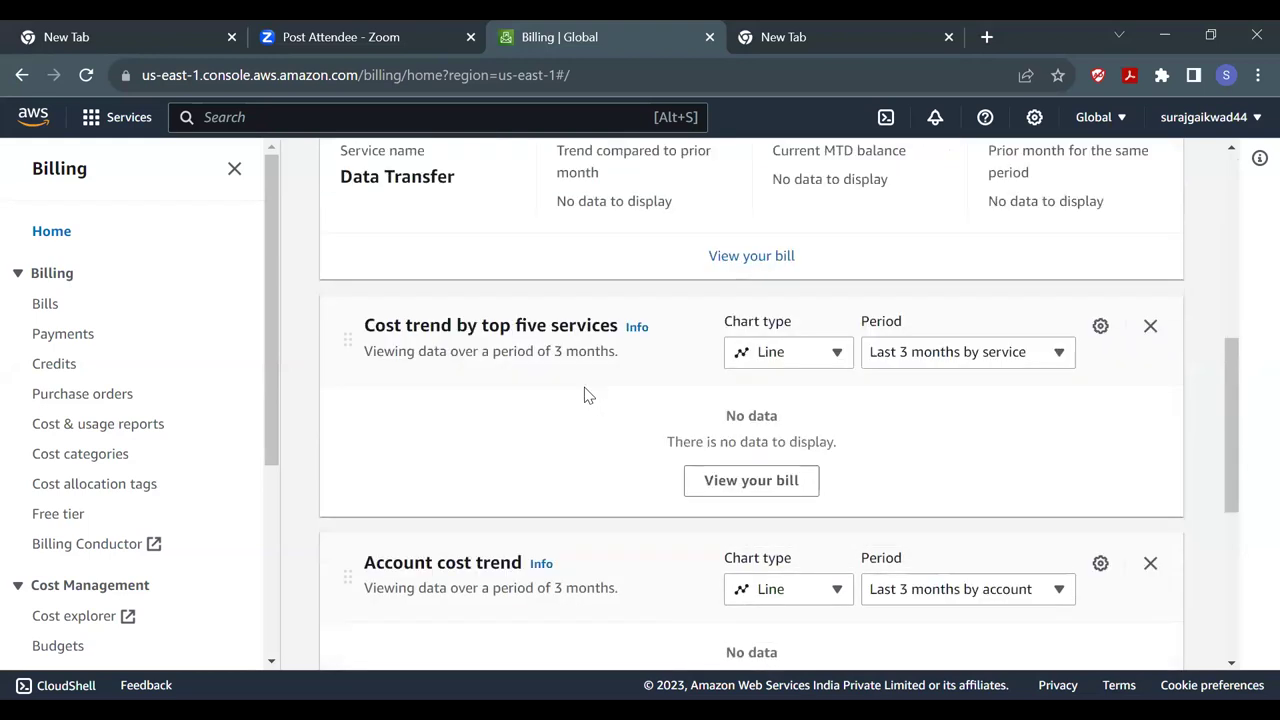
# - Look over the rest of the Billing Dashboard, from the account cost trend back to the AWS summary, and the Cost Management and Preferences links
pyautogui.scroll(-2, 588, 396)
pyautogui.scroll(-1, 588, 396)
pyautogui.scroll(-1, 588, 396)
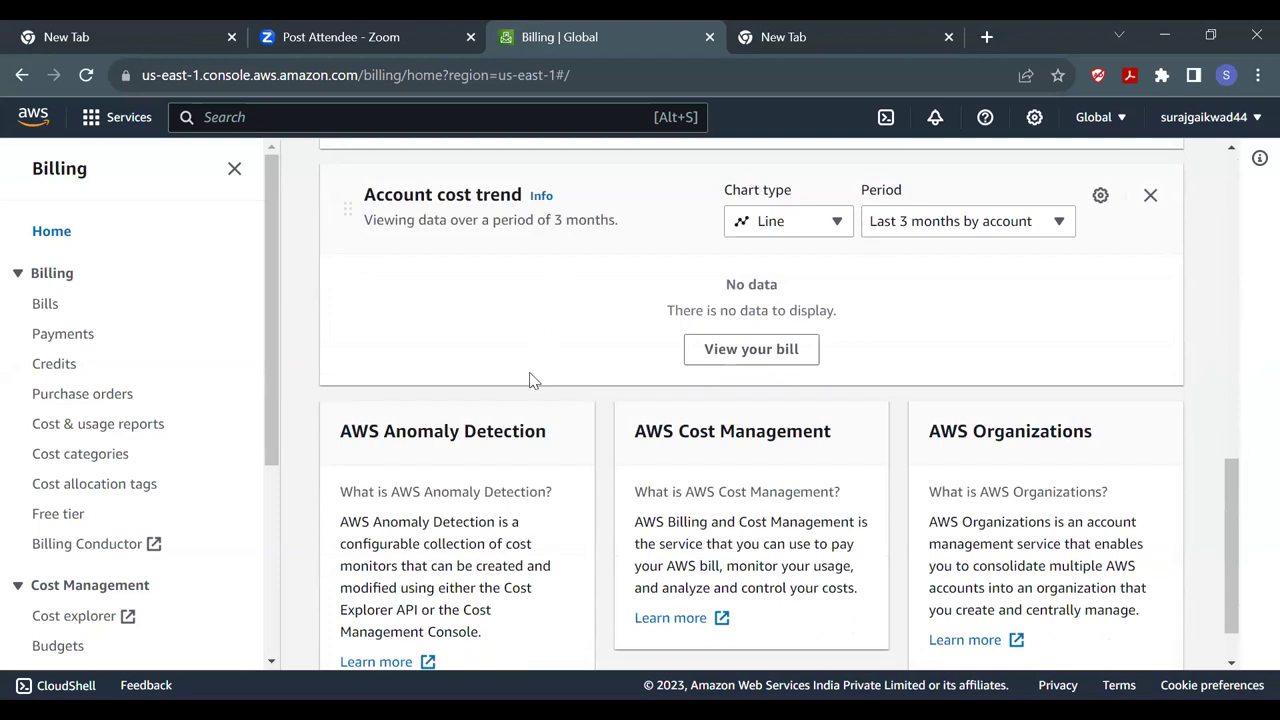
pyautogui.scroll(6, 530, 378)
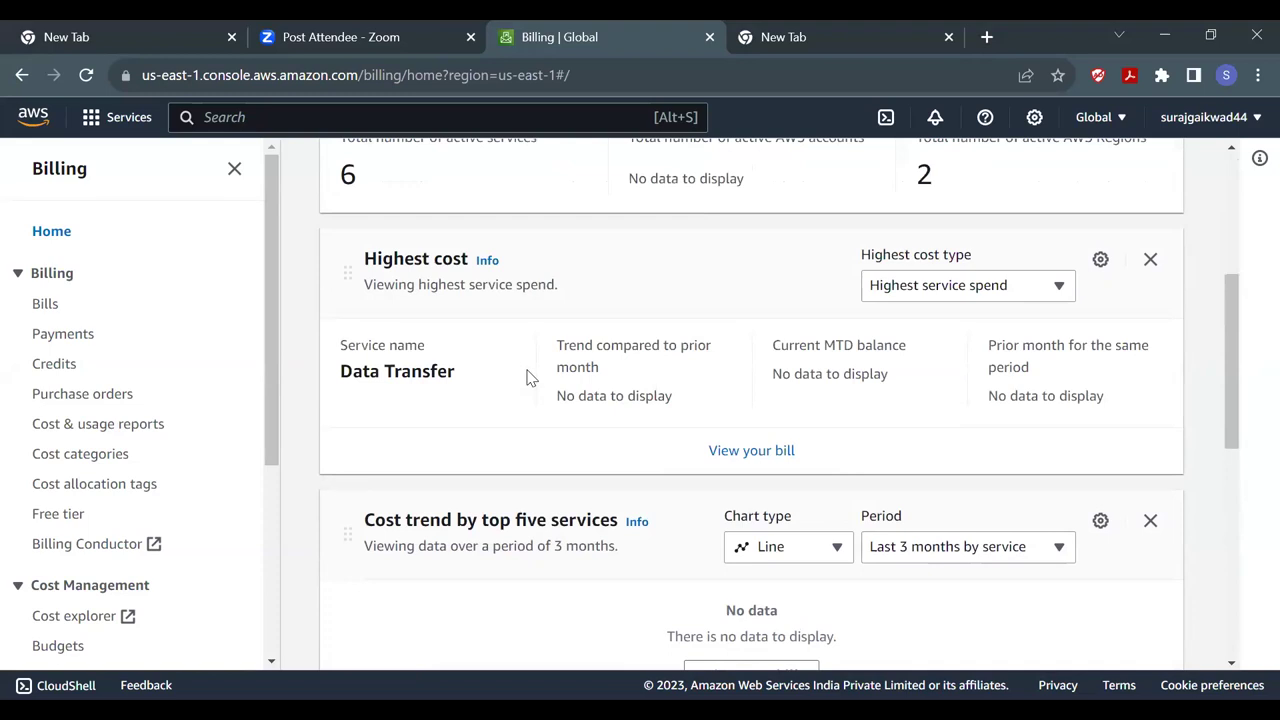
pyautogui.scroll(3, 530, 378)
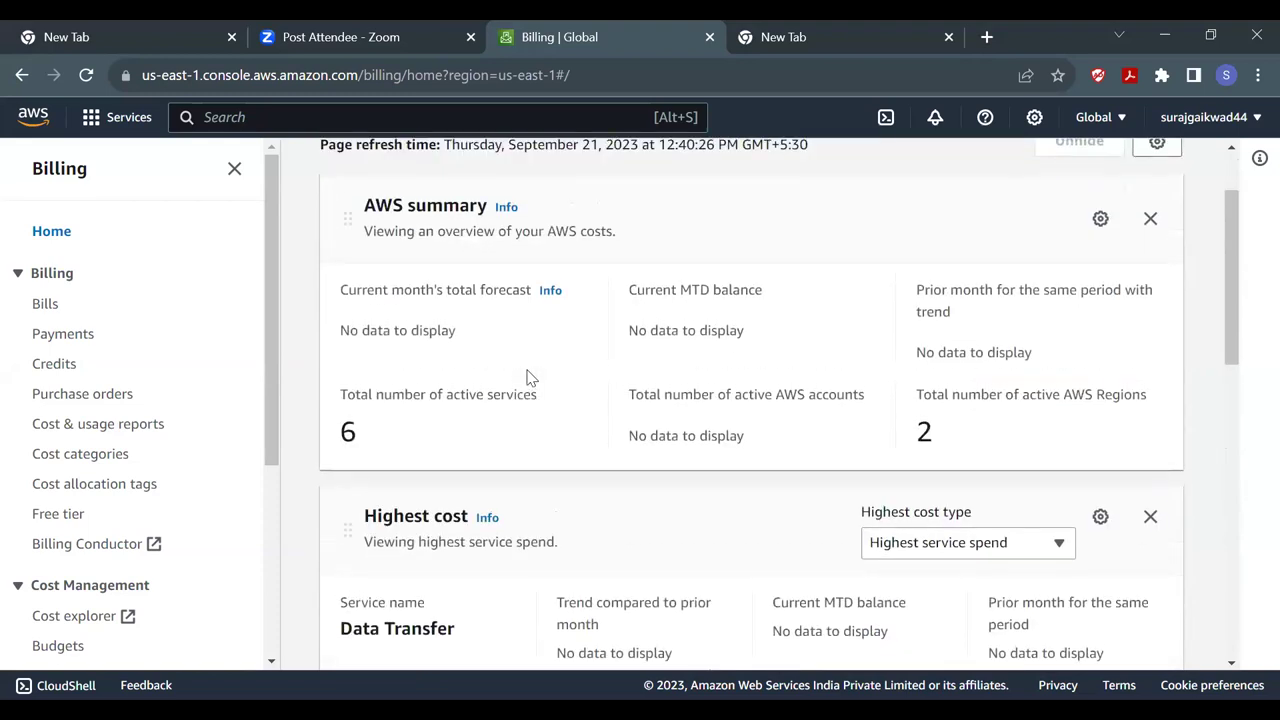
pyautogui.scroll(-2, 530, 378)
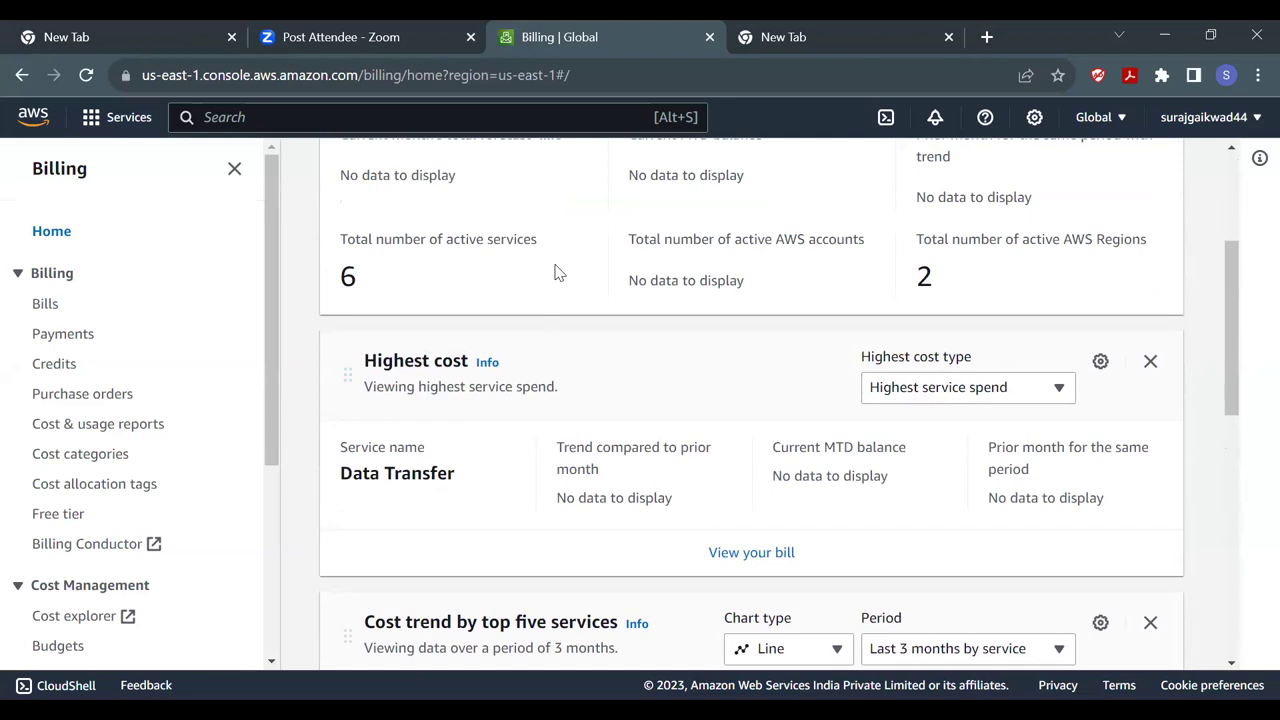
pyautogui.scroll(3, 558, 272)
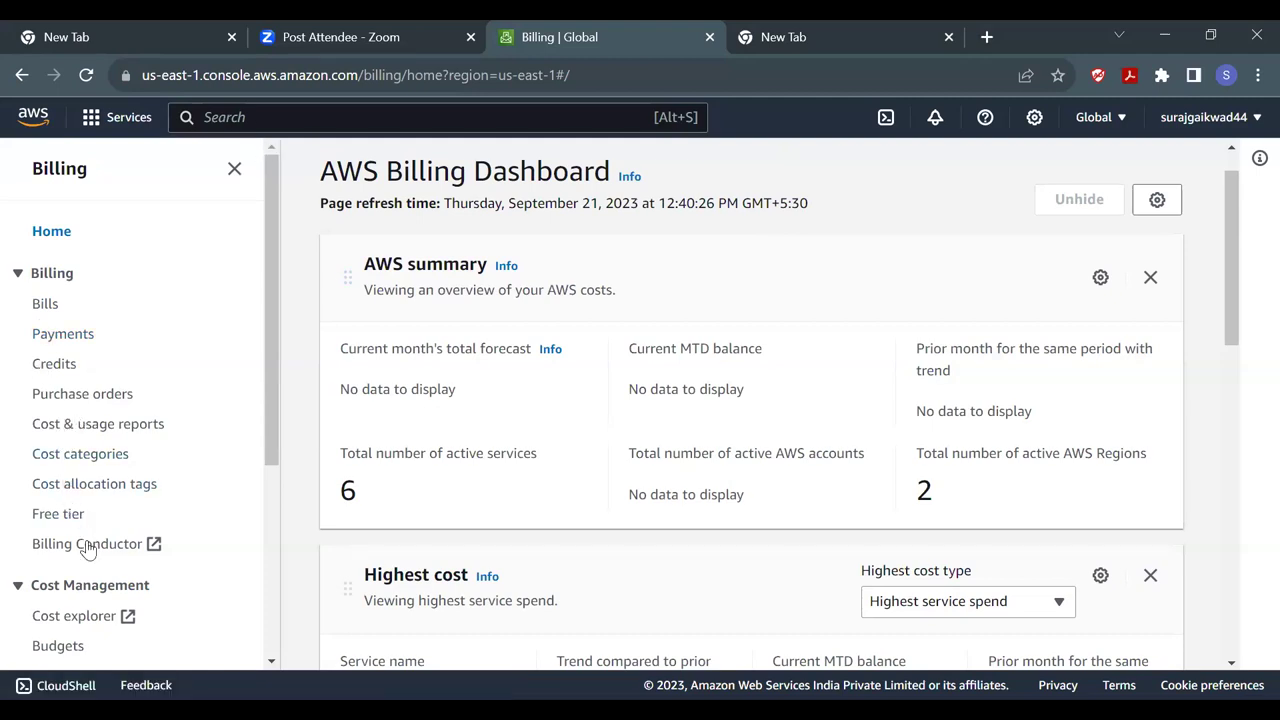
pyautogui.scroll(-2, 88, 550)
pyautogui.scroll(-2, 88, 550)
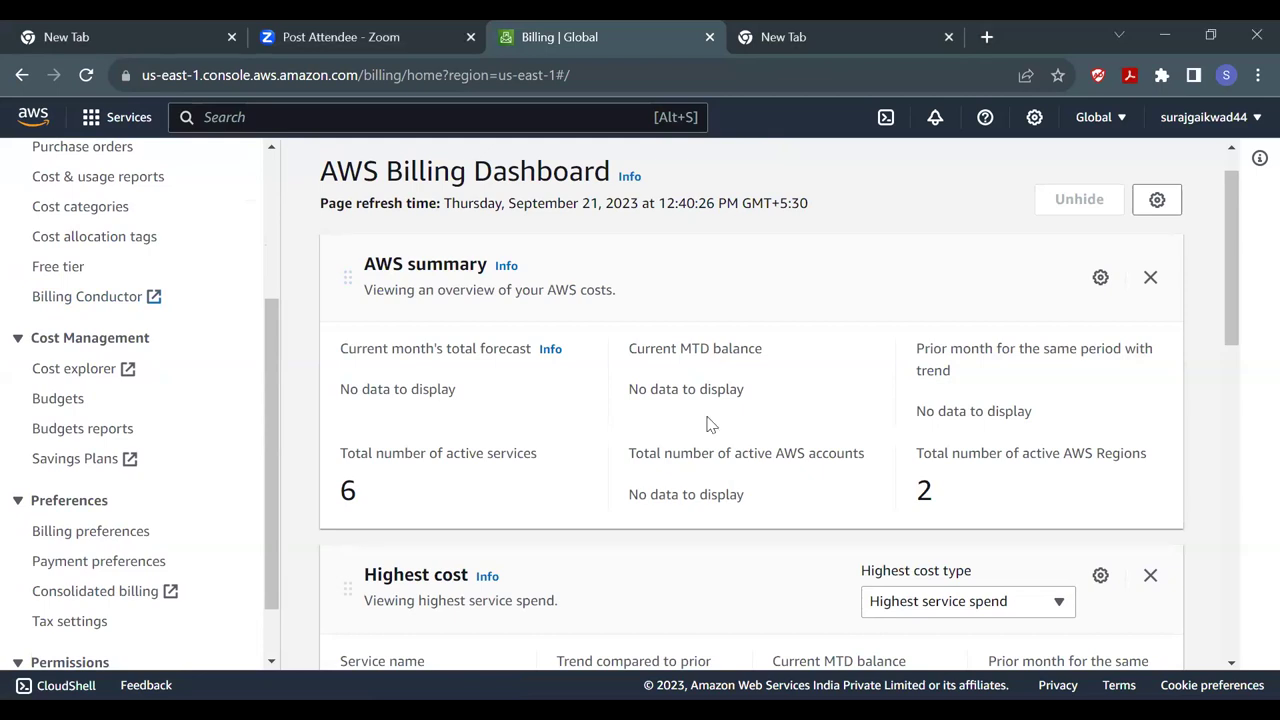
# - Open the AWS Support Center and look through its Quick solutions, billing topics and Active cases section
pyautogui.click(985, 120)
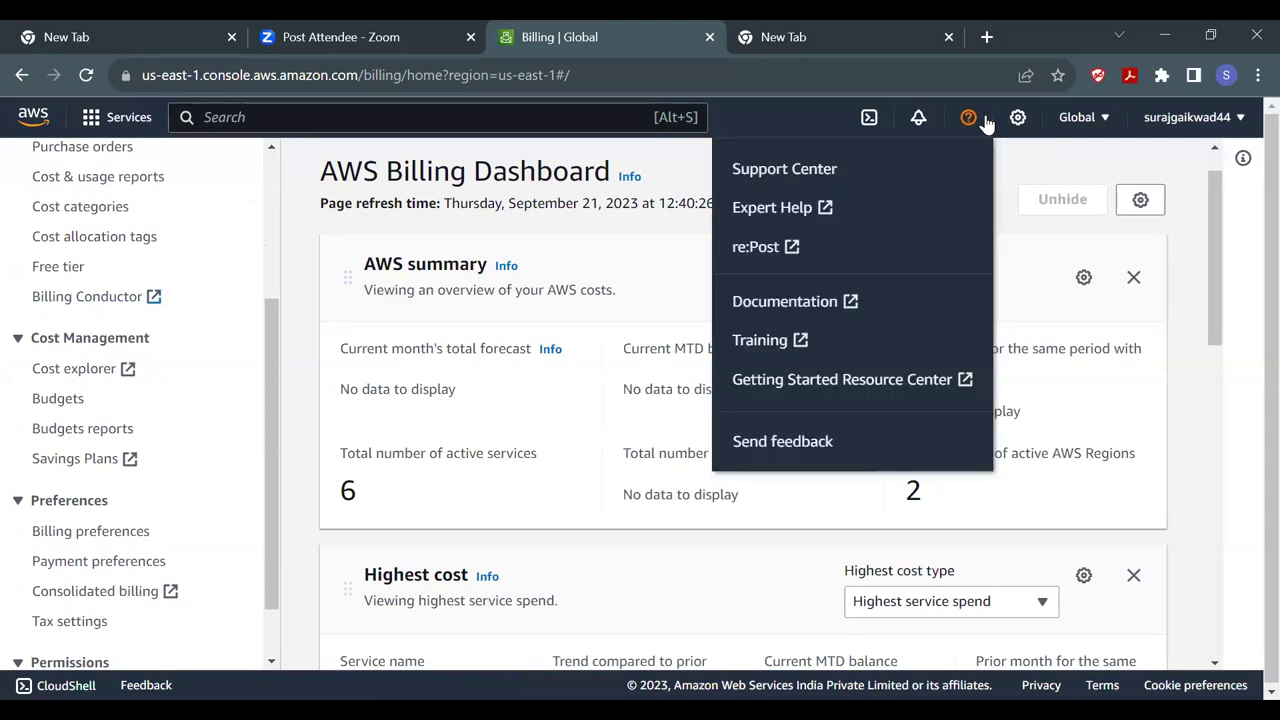
pyautogui.click(799, 172)
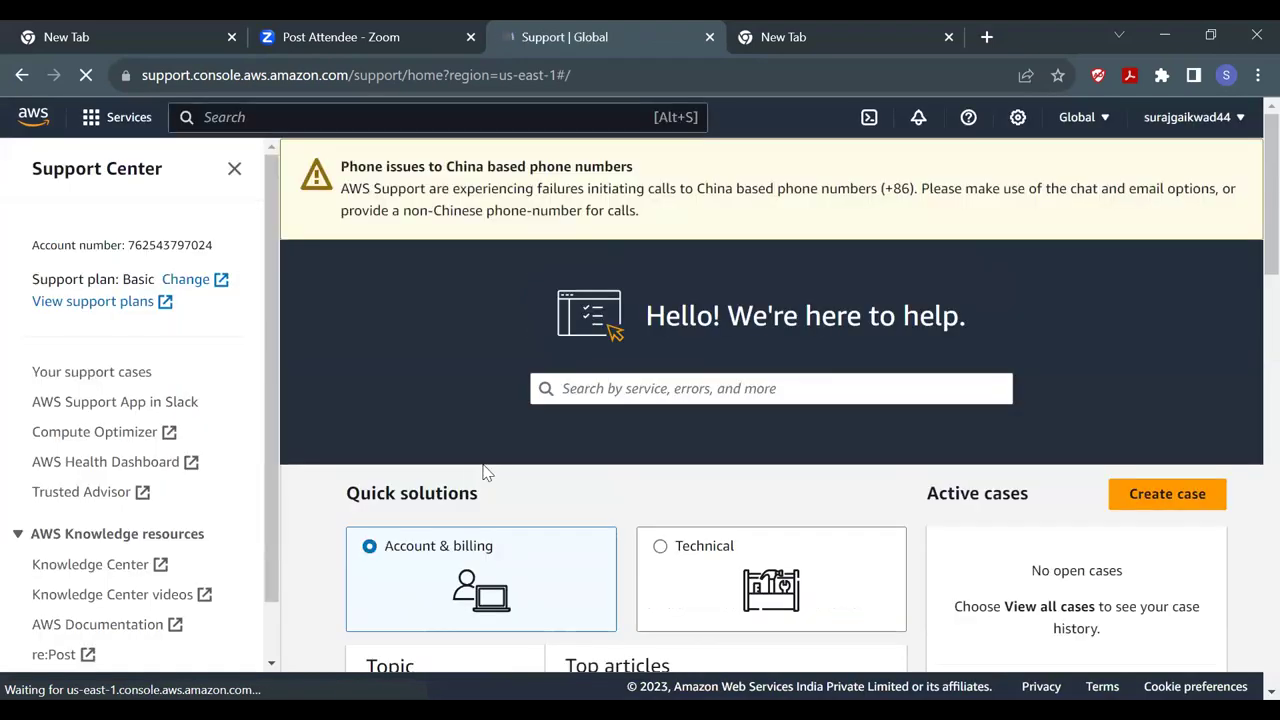
pyautogui.scroll(-1, 672, 325)
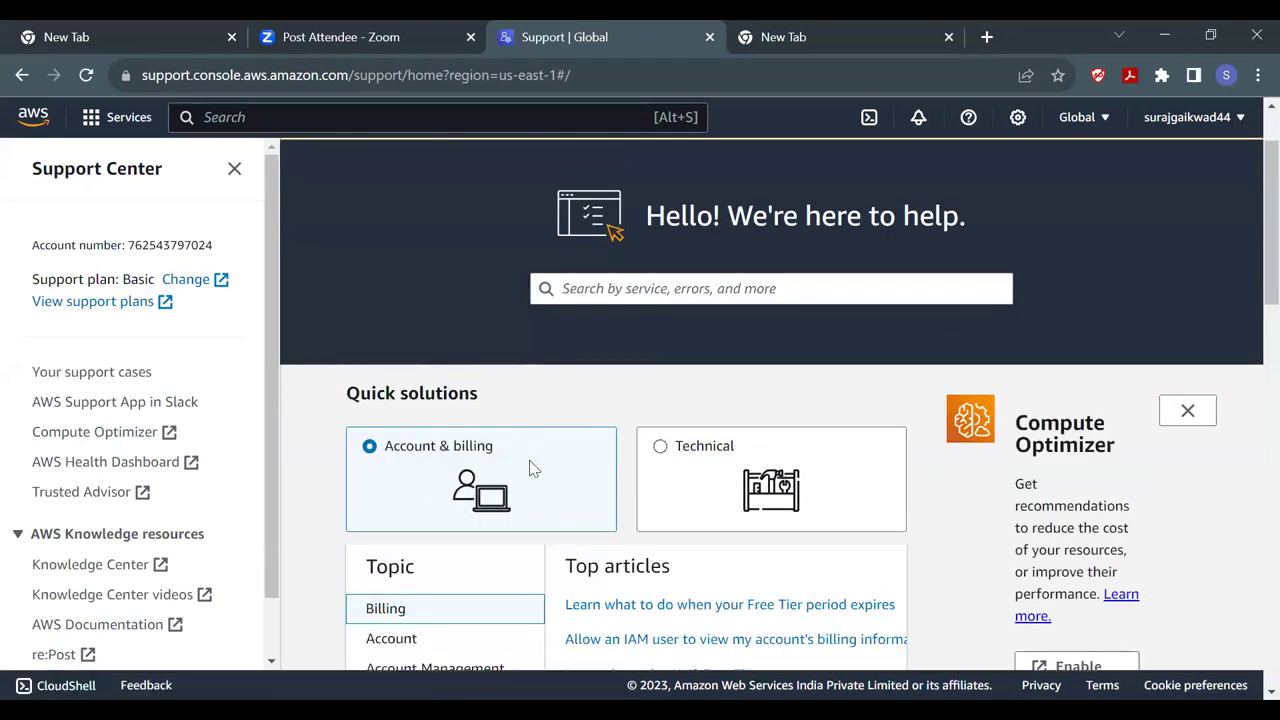
pyautogui.scroll(-1, 533, 468)
pyautogui.scroll(-1, 540, 435)
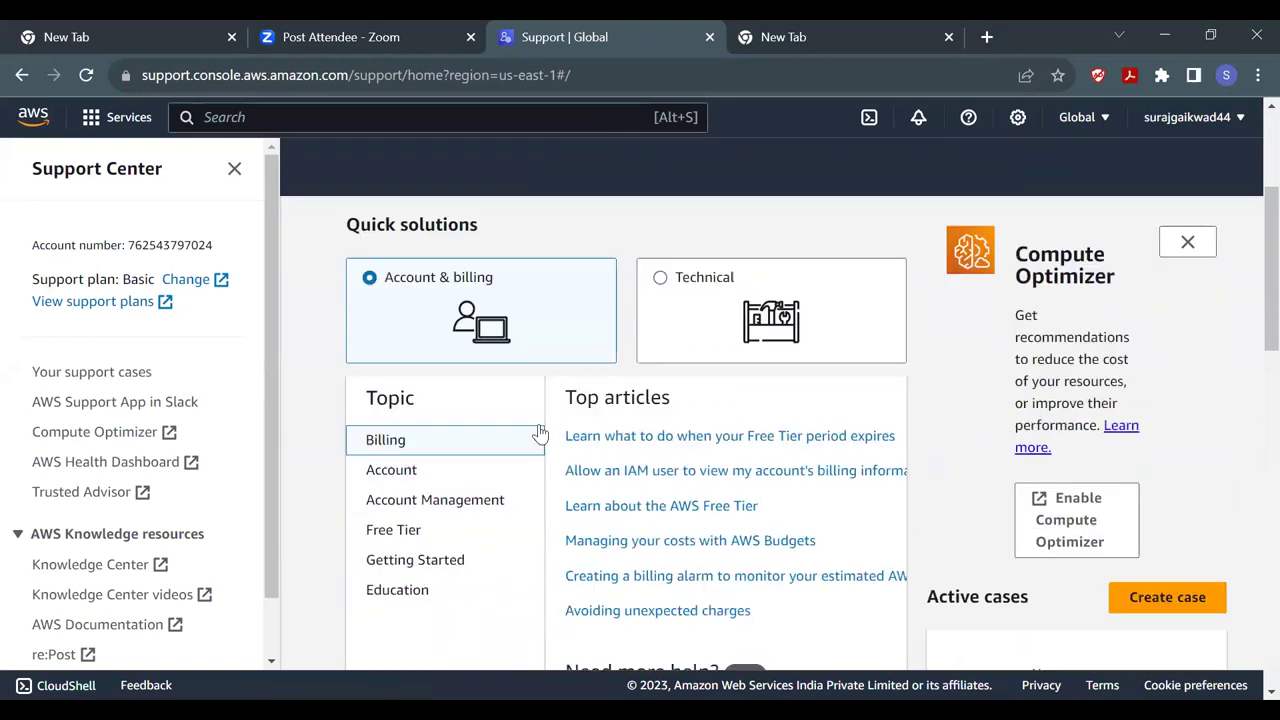
pyautogui.scroll(-2, 534, 457)
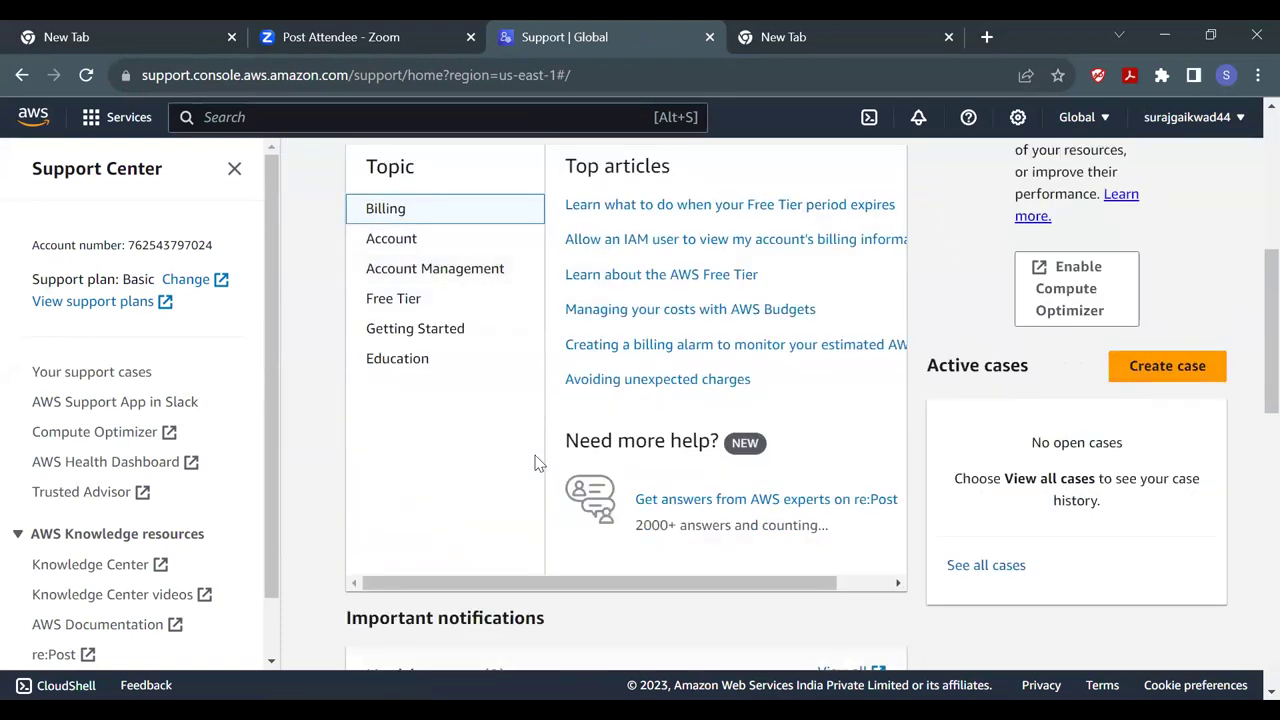
pyautogui.scroll(-1, 534, 457)
pyautogui.scroll(2, 480, 435)
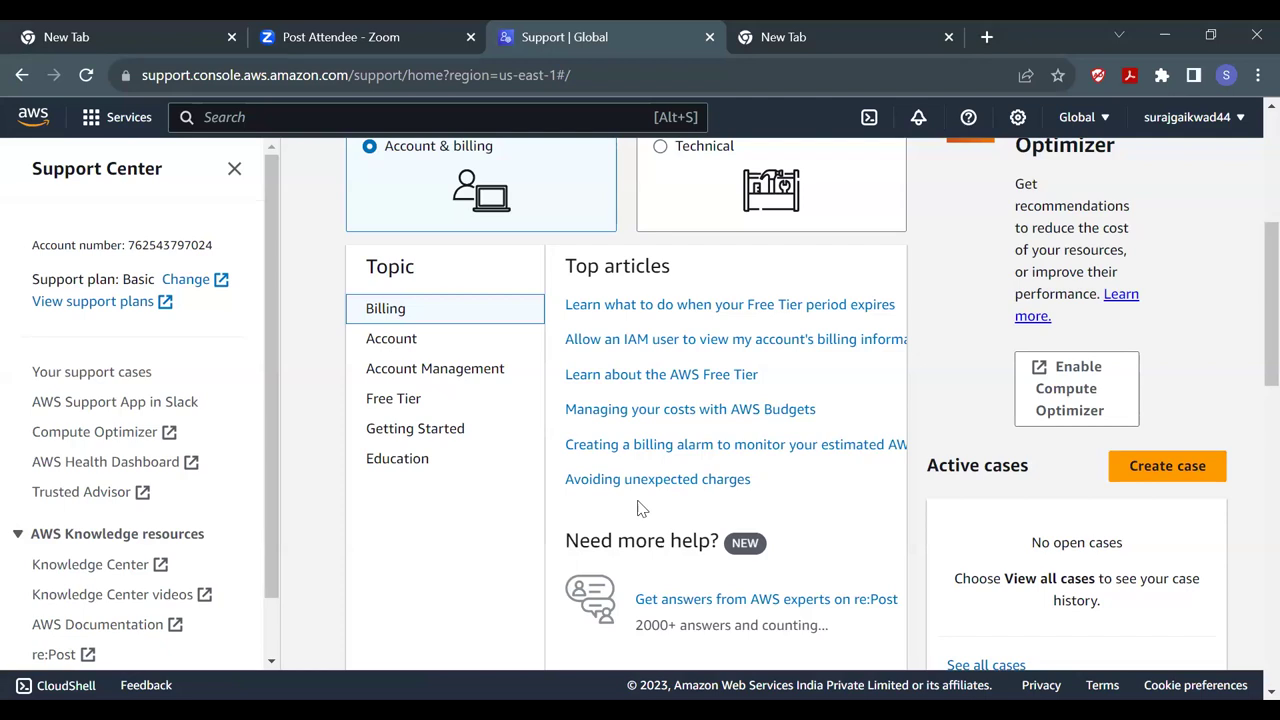
# - Start a new support case and choose Account and billing as its related issue
pyautogui.click(1174, 466)
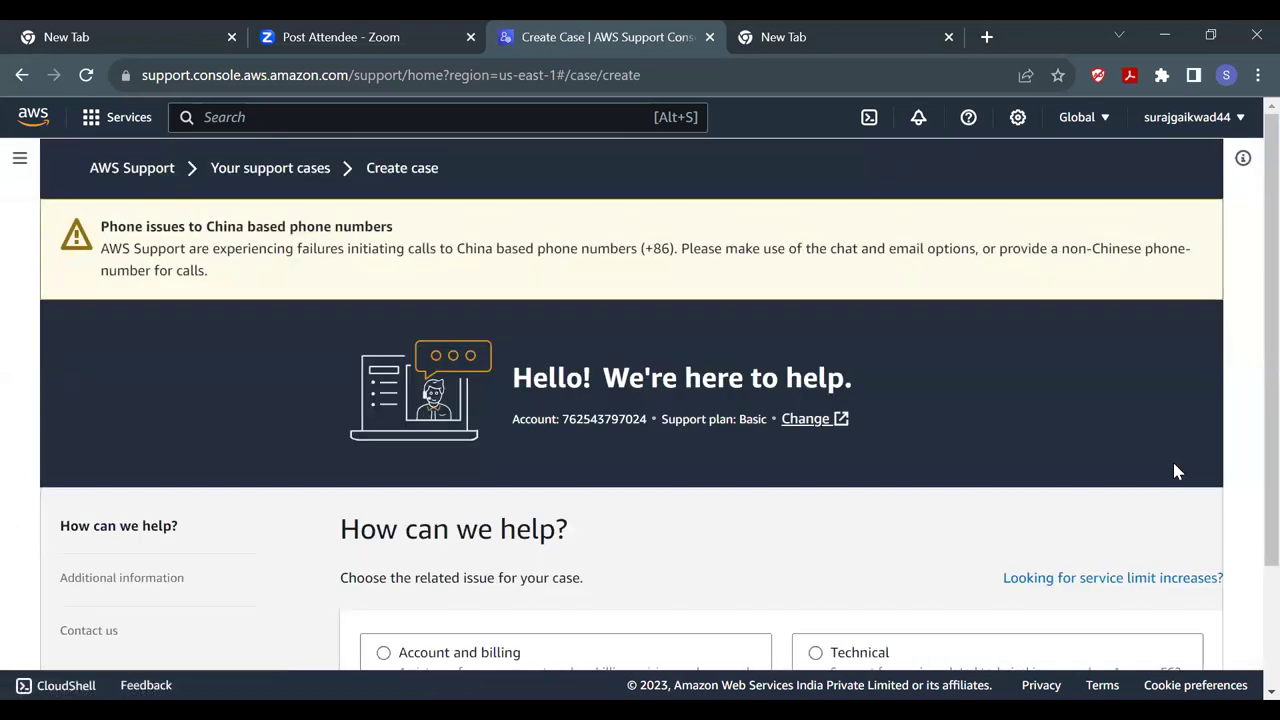
pyautogui.scroll(-1, 497, 420)
pyautogui.scroll(-1, 500, 418)
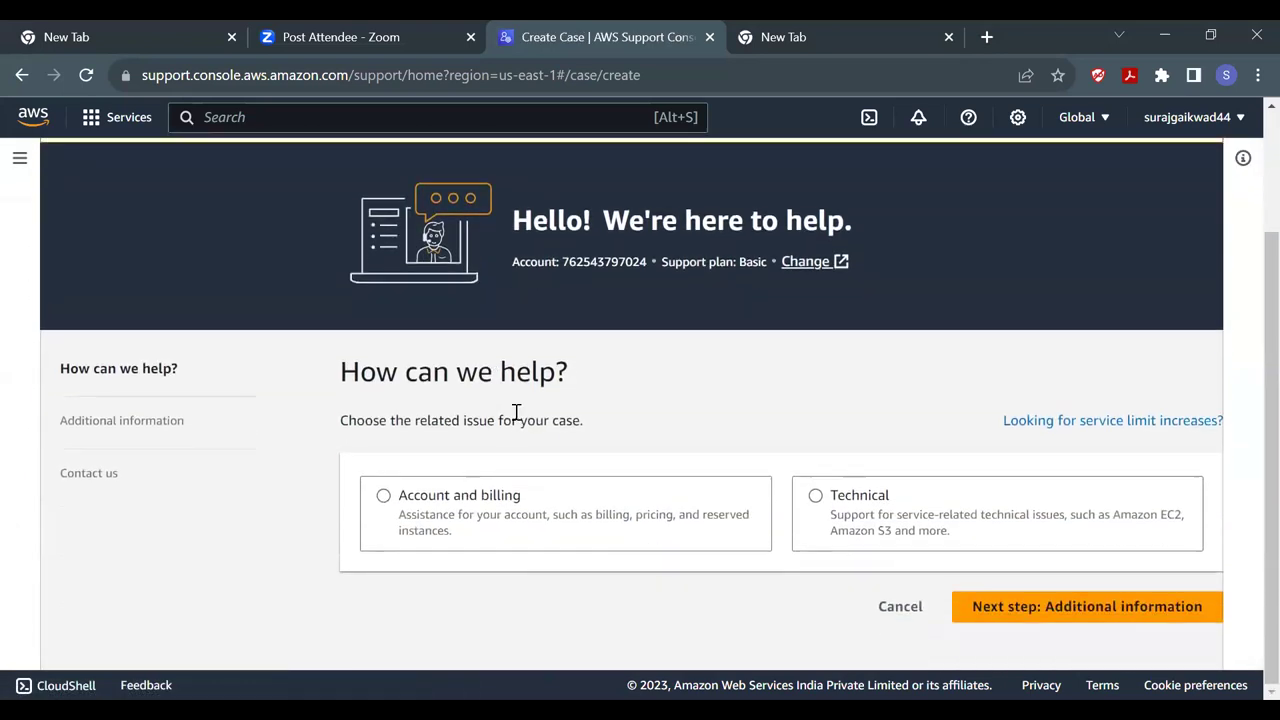
pyautogui.click(440, 500)
pyautogui.scroll(-2, 477, 497)
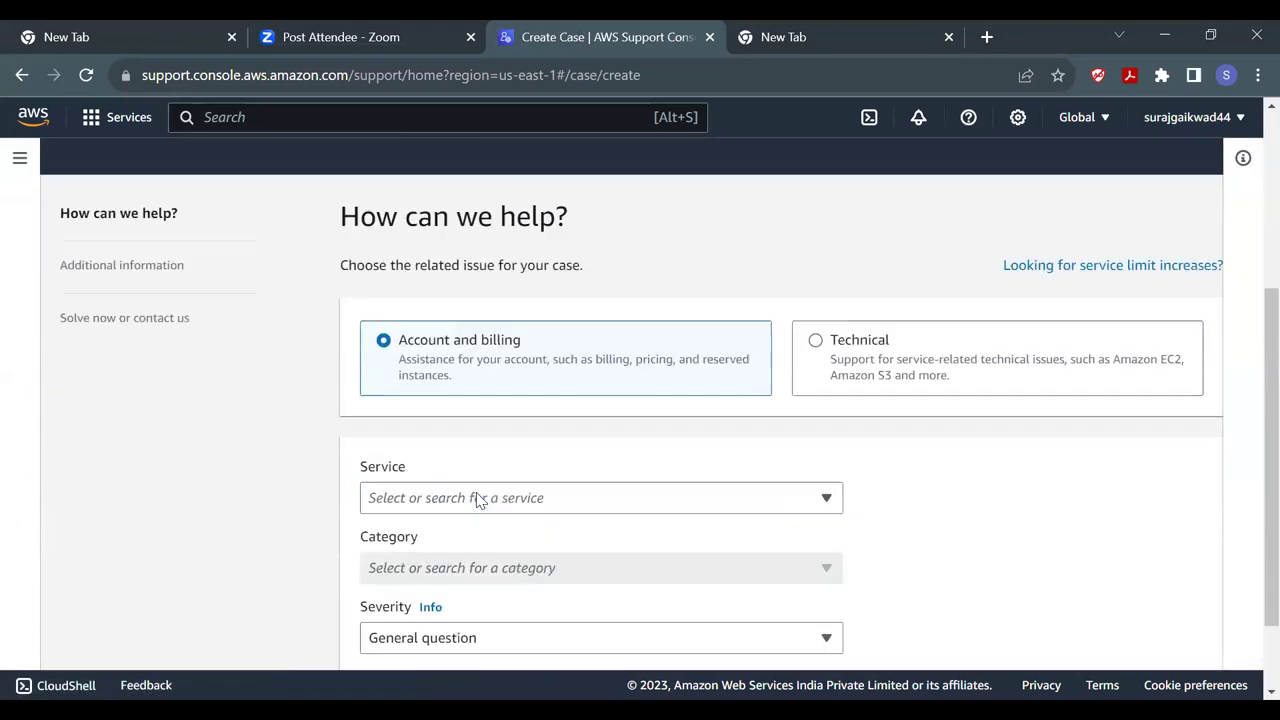
# - Look through the services offered for the support case and set its service to Billing
pyautogui.click(525, 458)
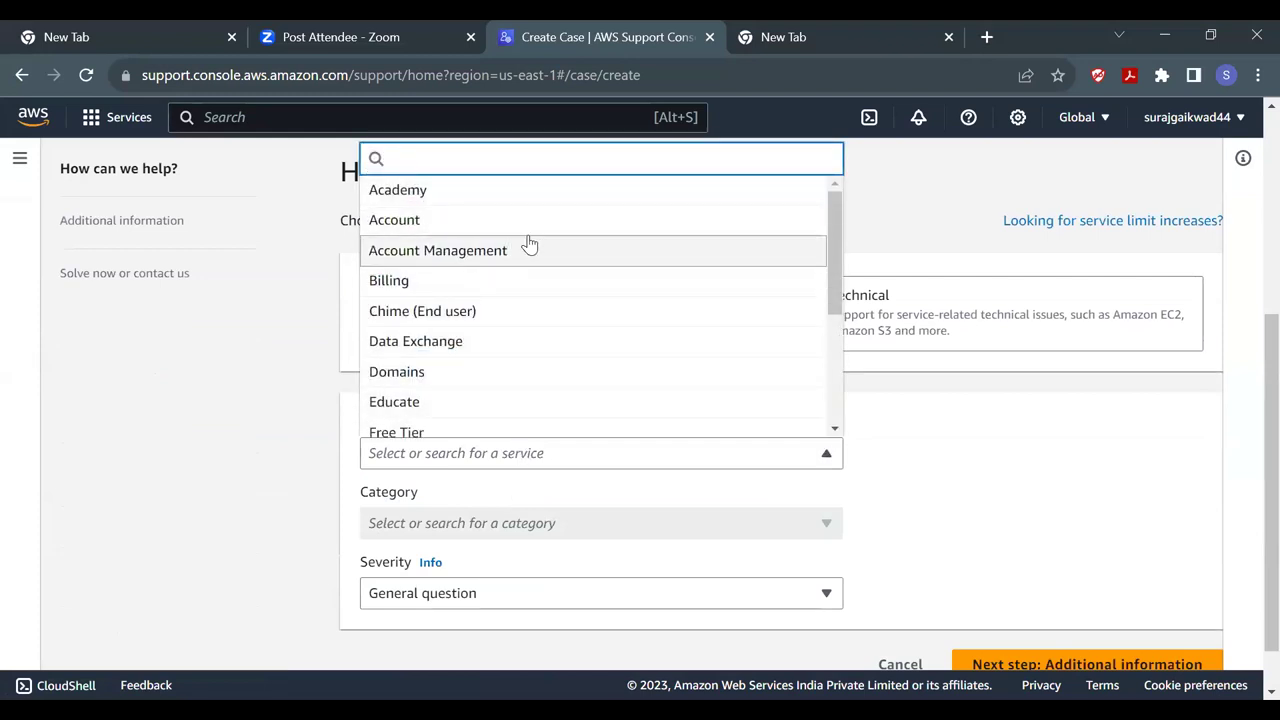
pyautogui.scroll(-2, 547, 330)
pyautogui.scroll(-1, 549, 341)
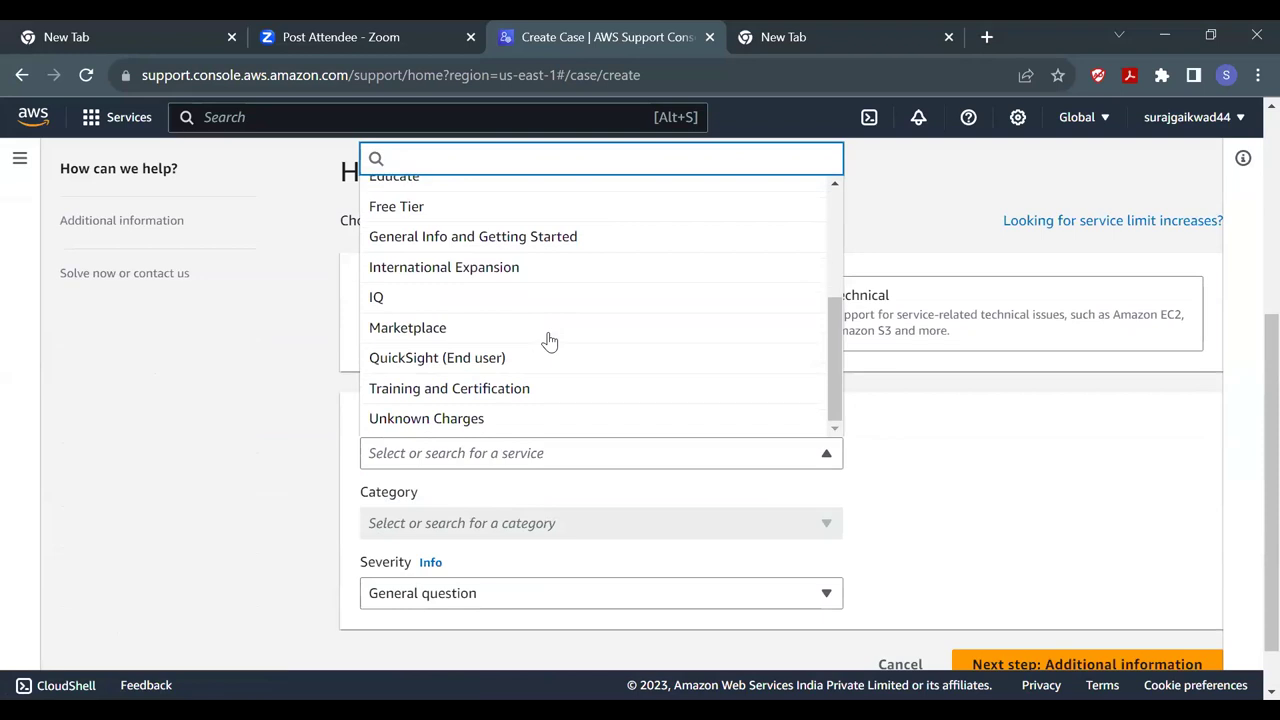
pyautogui.scroll(4, 549, 341)
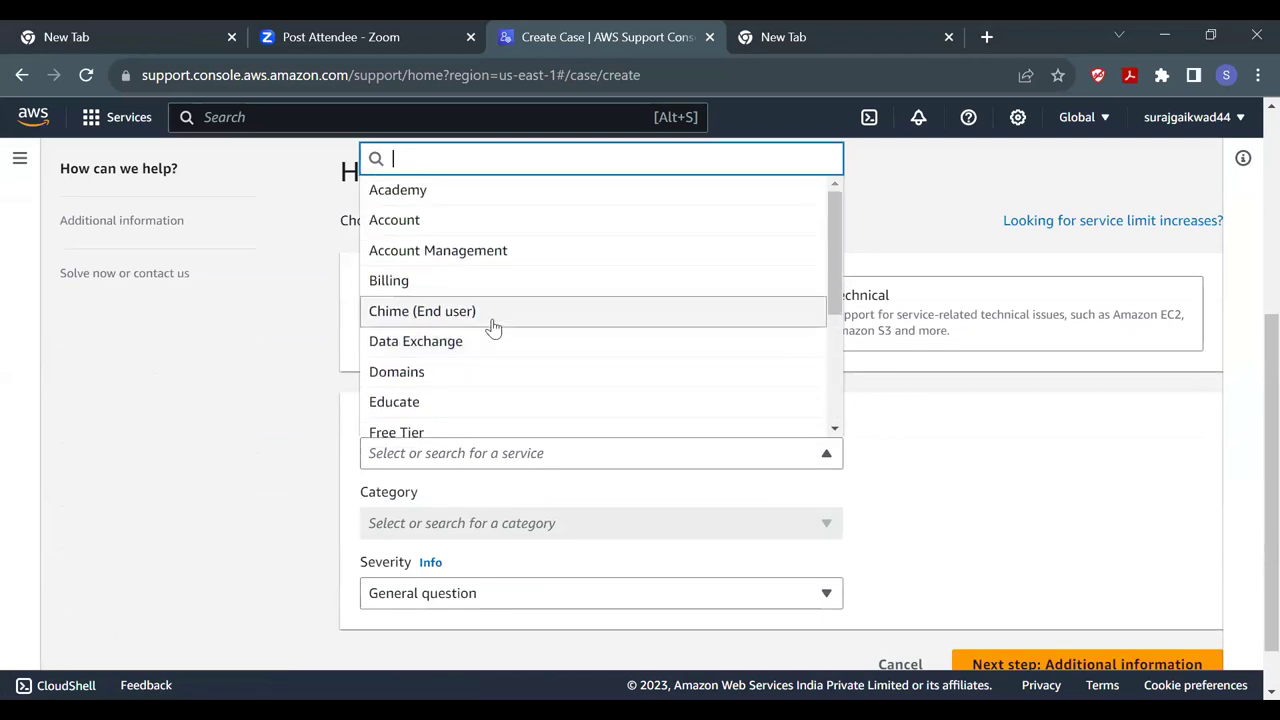
pyautogui.click(494, 286)
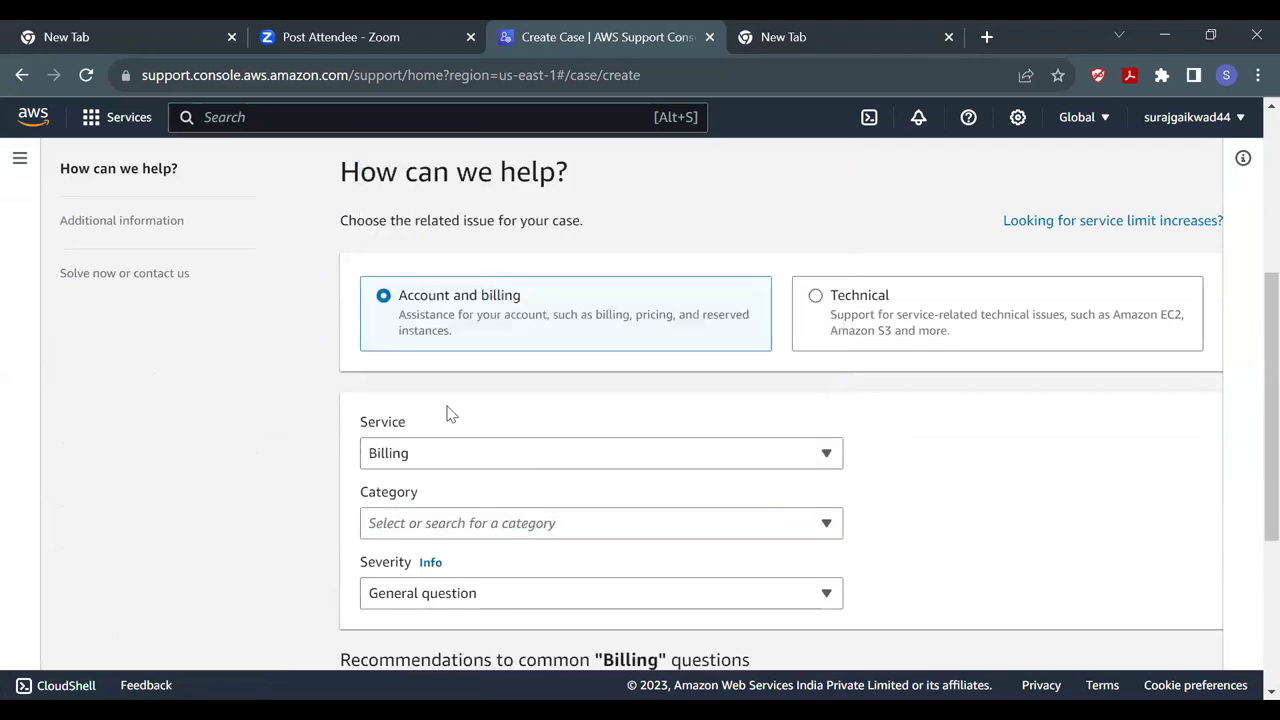
# - Set the case's category to Dispute a Charge and keep its severity at General question
pyautogui.click(540, 530)
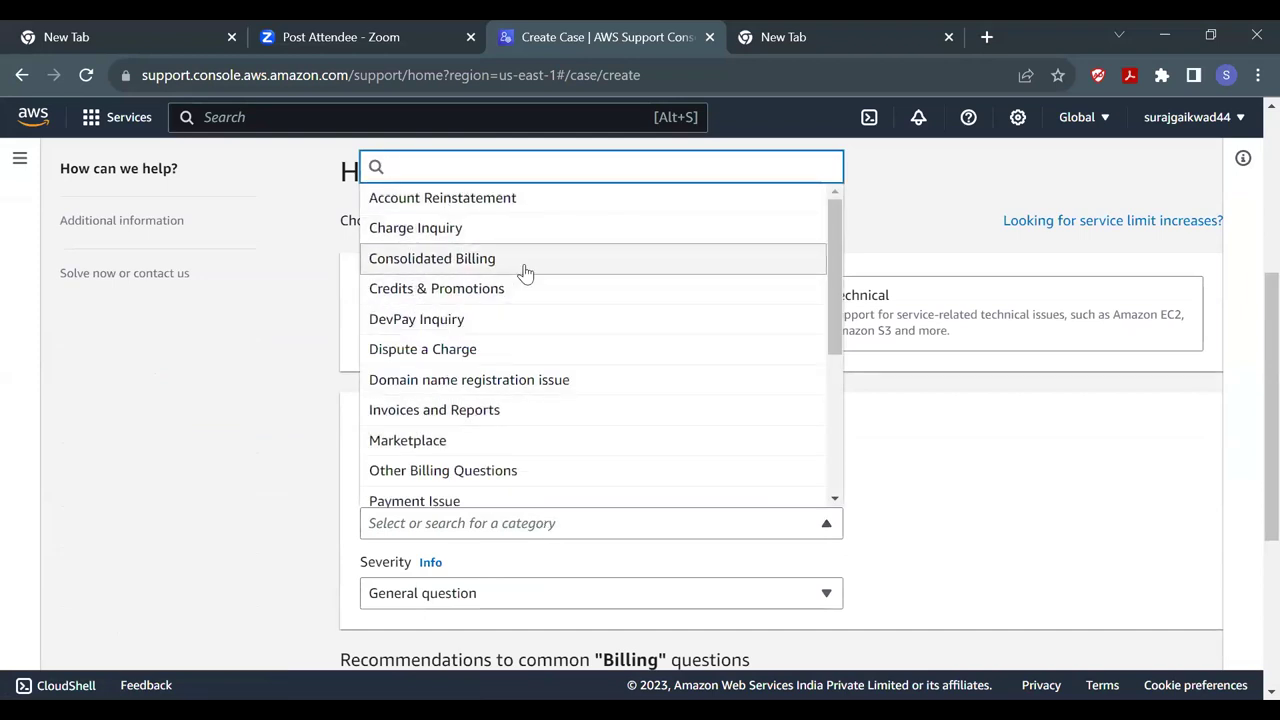
pyautogui.click(491, 350)
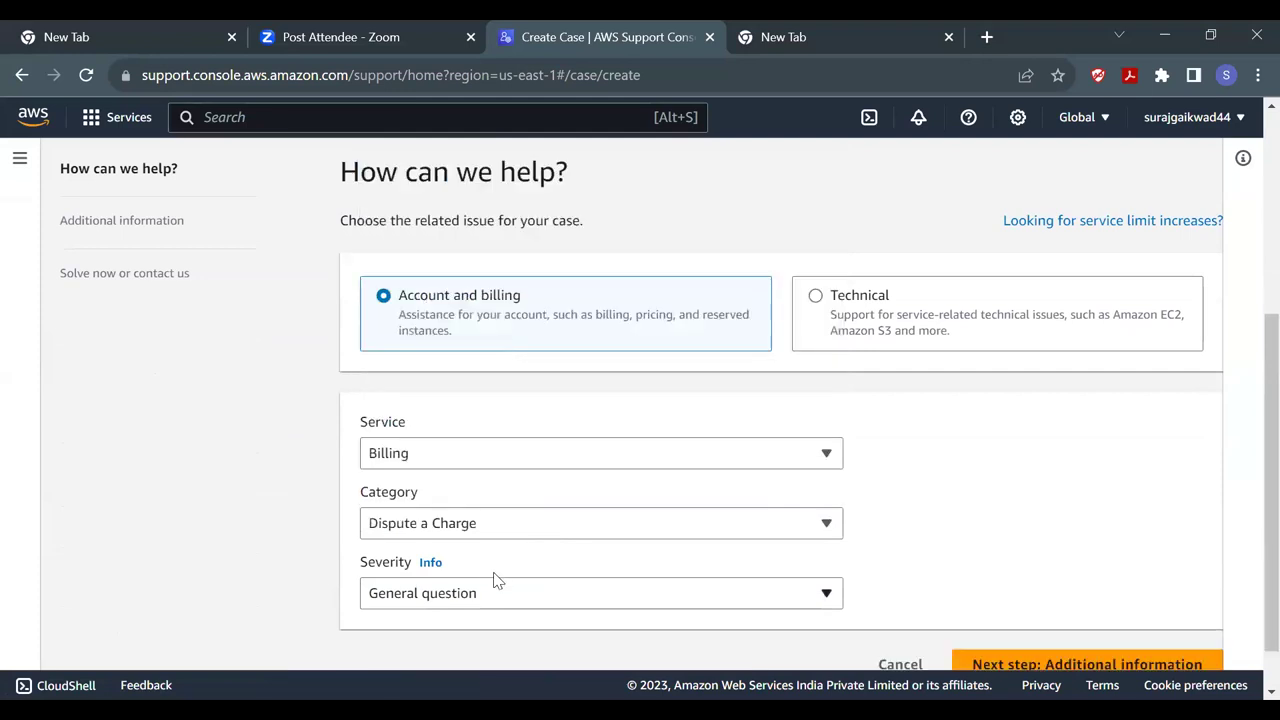
pyautogui.click(471, 594)
pyautogui.click(471, 594)
pyautogui.scroll(-1, 786, 400)
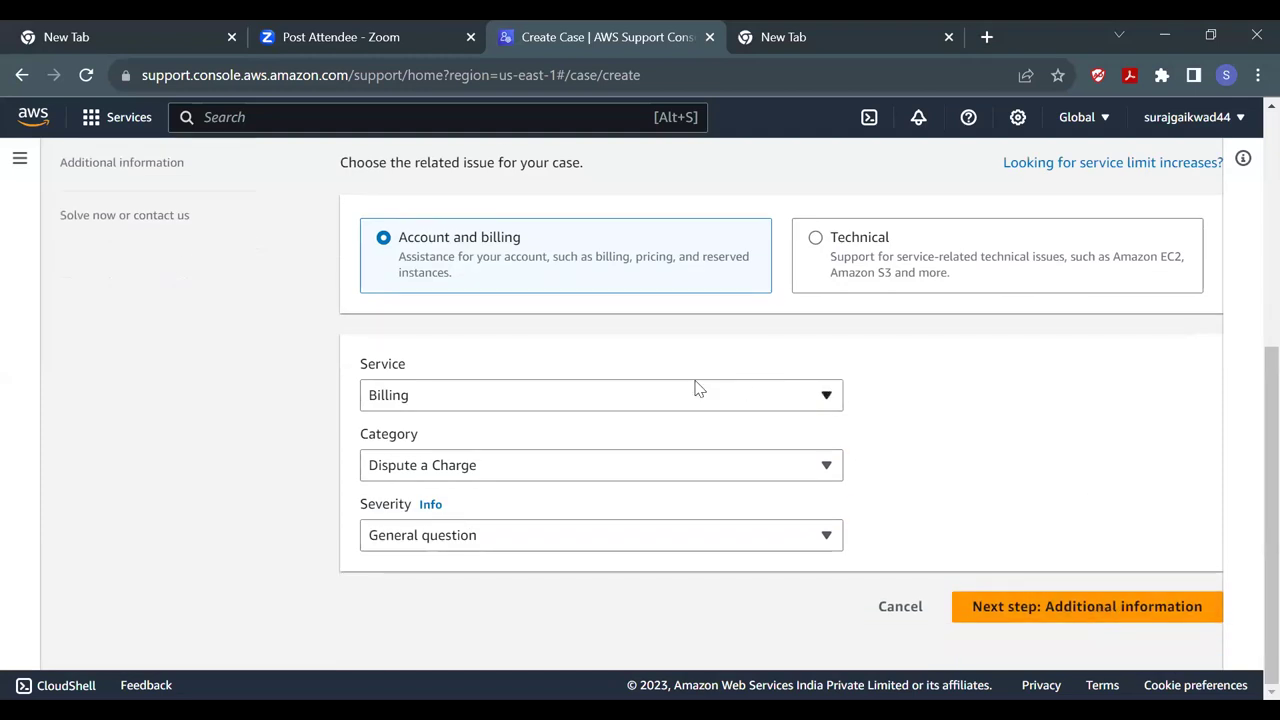
# - Review the support case's issue type, service, category and severity without submitting it, and close the browser window
pyautogui.scroll(2, 698, 388)
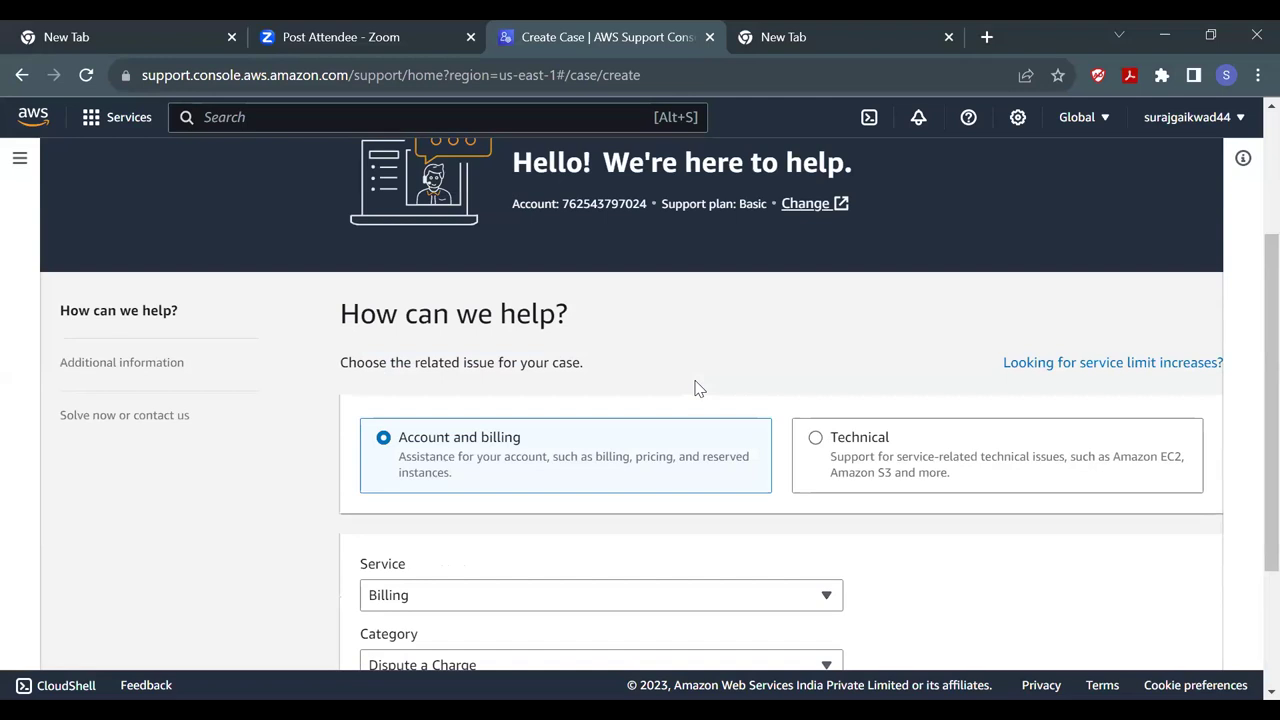
pyautogui.scroll(-2, 698, 388)
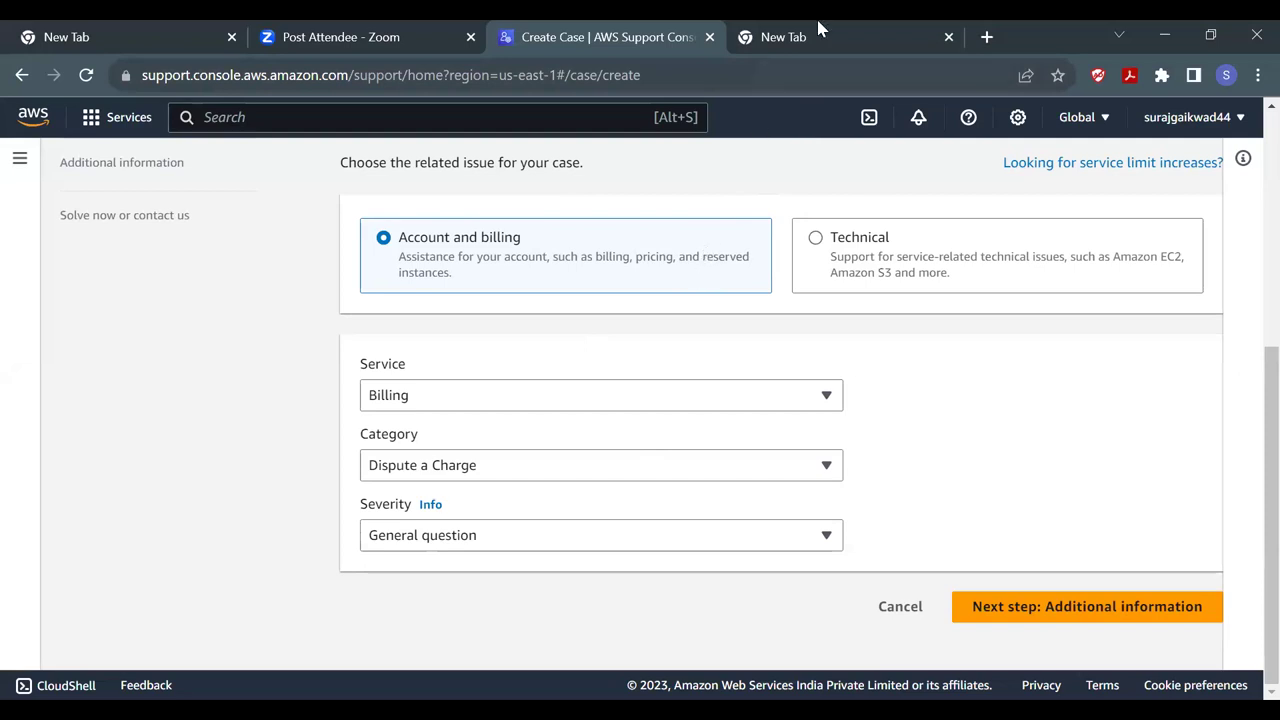
pyautogui.click(824, 80)
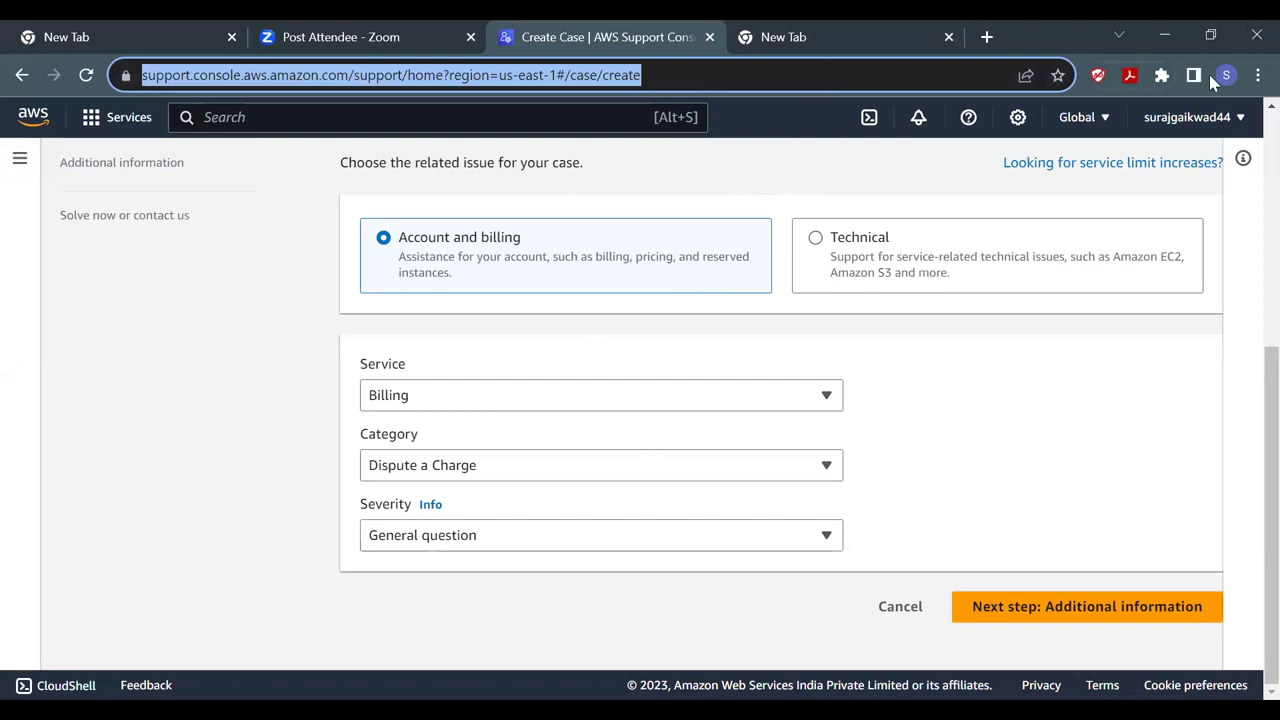
pyautogui.click(1252, 31)
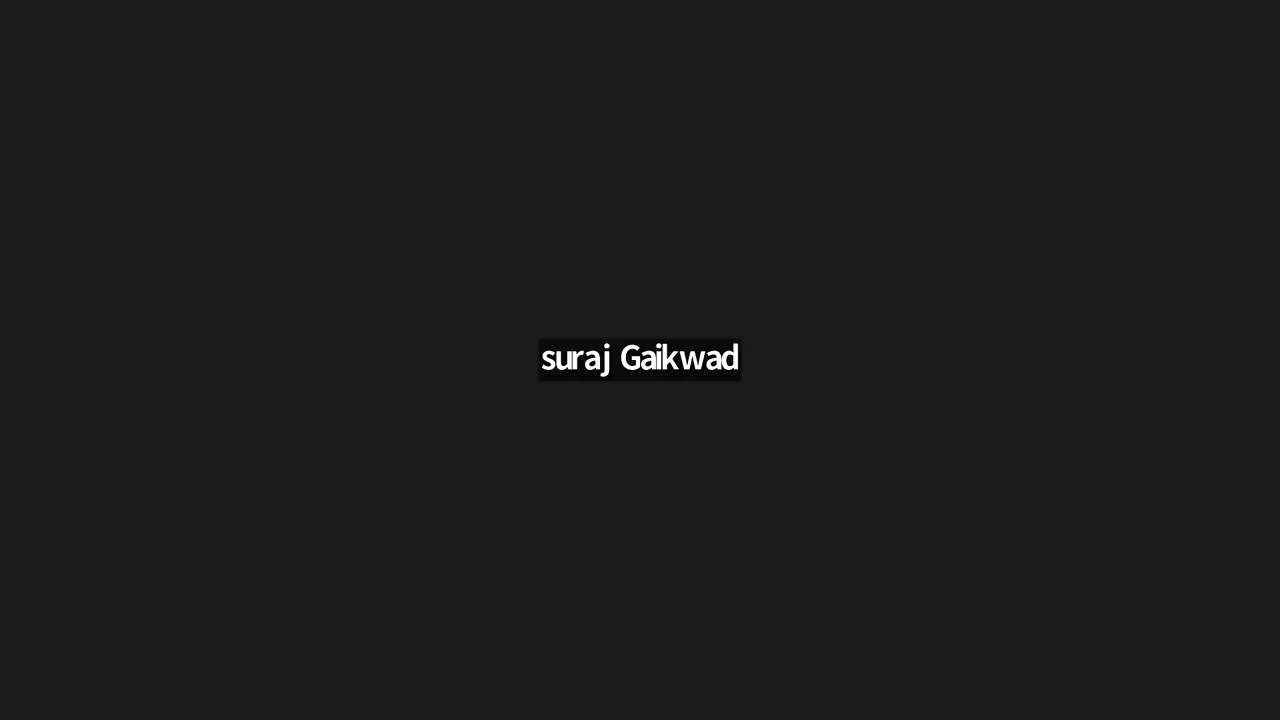